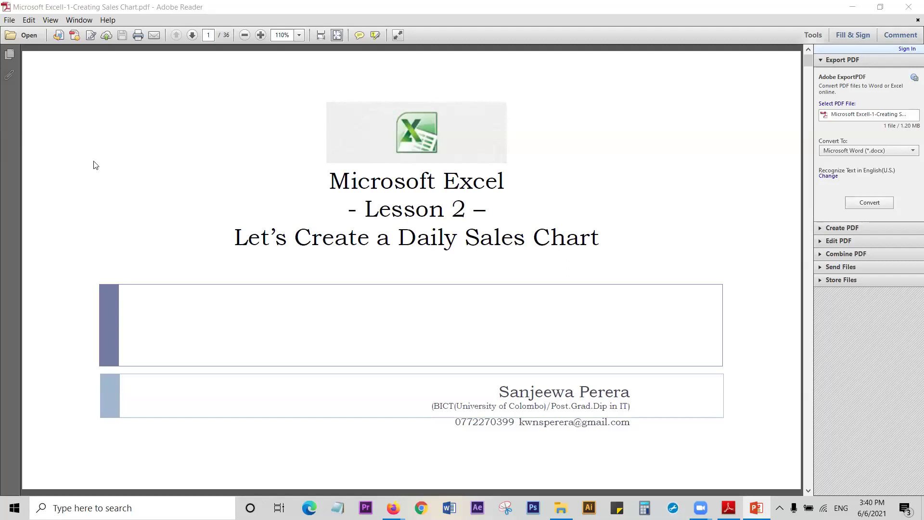
Step: Page through the lesson PDF from page 1 to page 30, the Number of Days slide
scroll(288, 208, down, 5)
scroll(292, 213, down, 3)
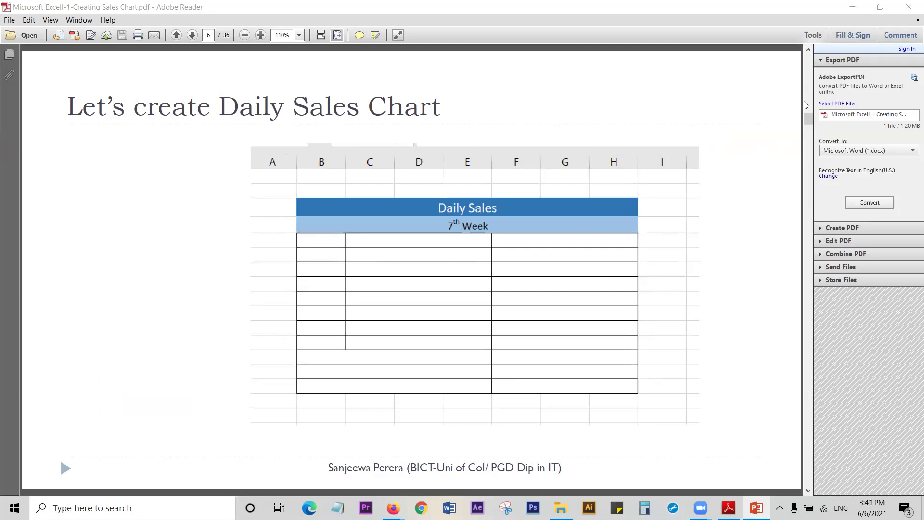
drag(808, 119, 797, 340)
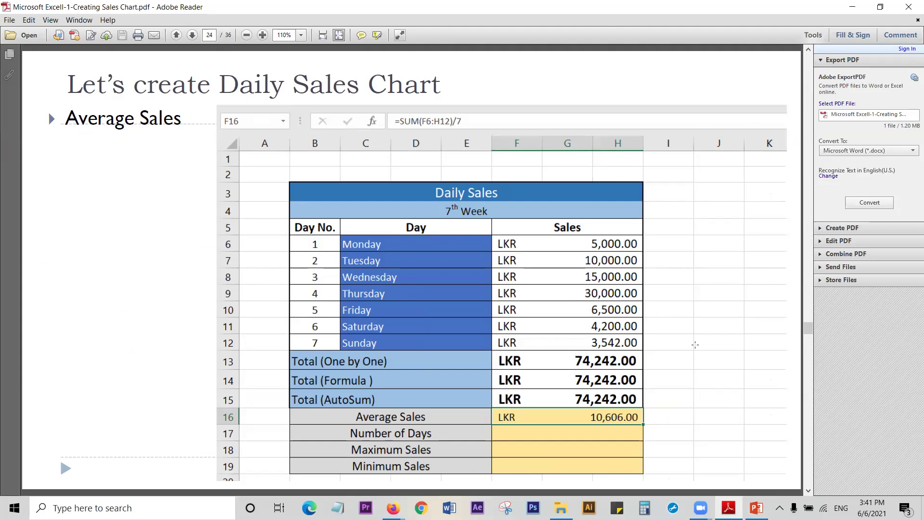
scroll(582, 308, down, 2)
scroll(581, 308, down, 2)
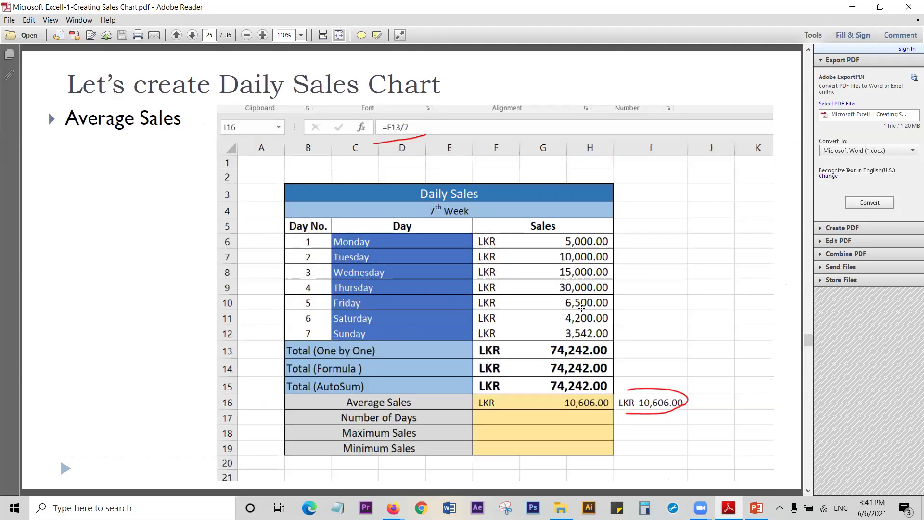
scroll(581, 309, down, 2)
scroll(581, 308, down, 2)
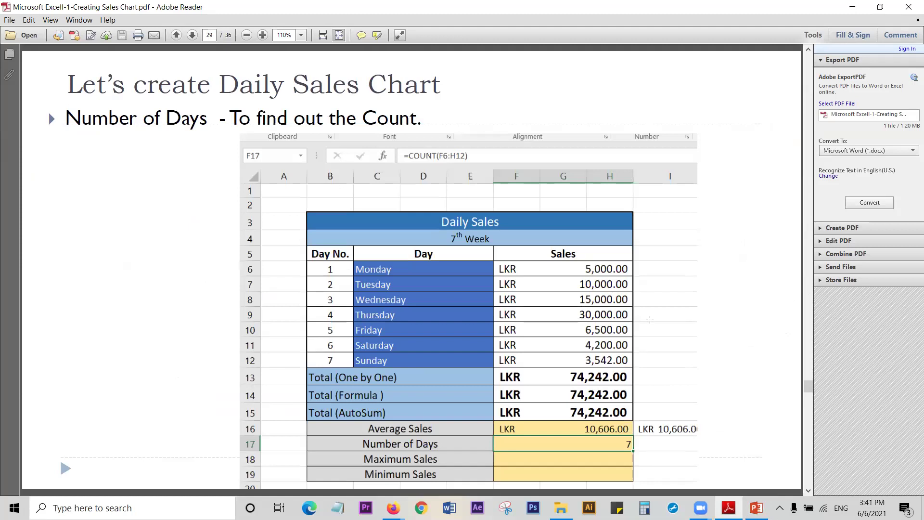
click(808, 491)
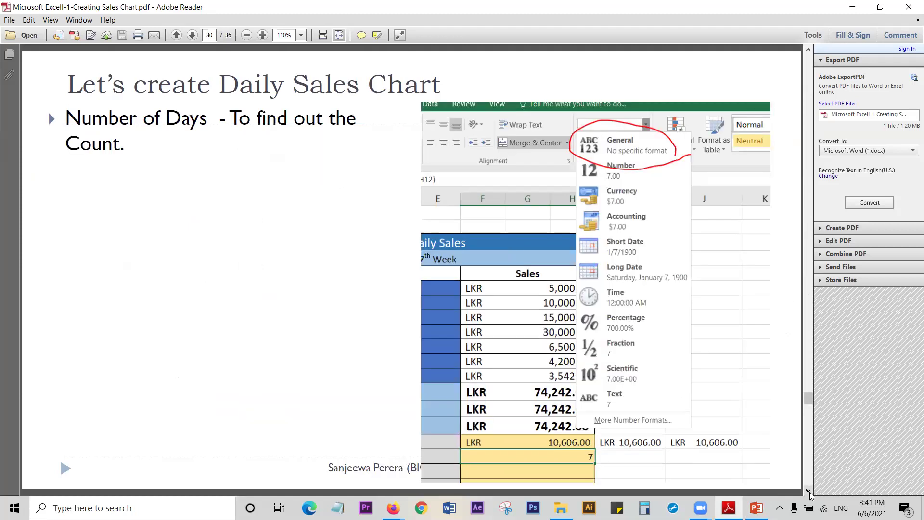
Step: Go back to the page 29 COUNT slide and dismiss the WhatsApp notification
click(809, 50)
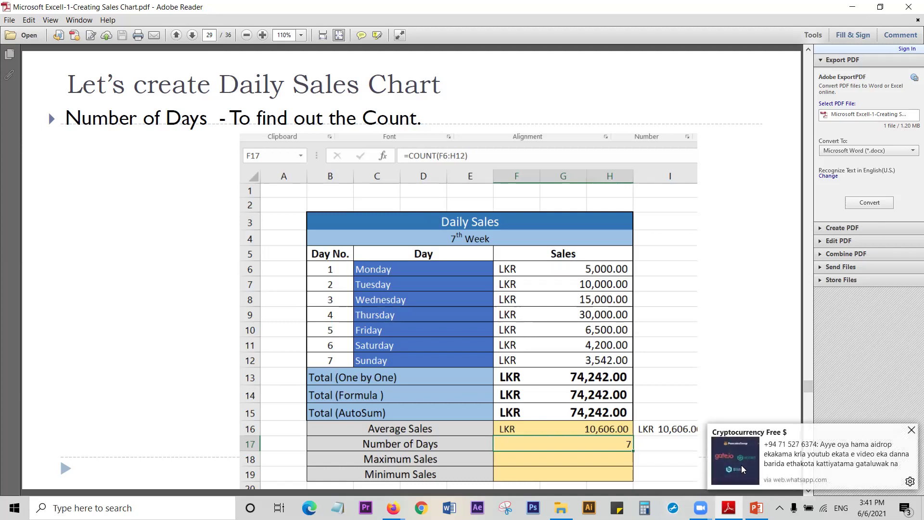
click(811, 453)
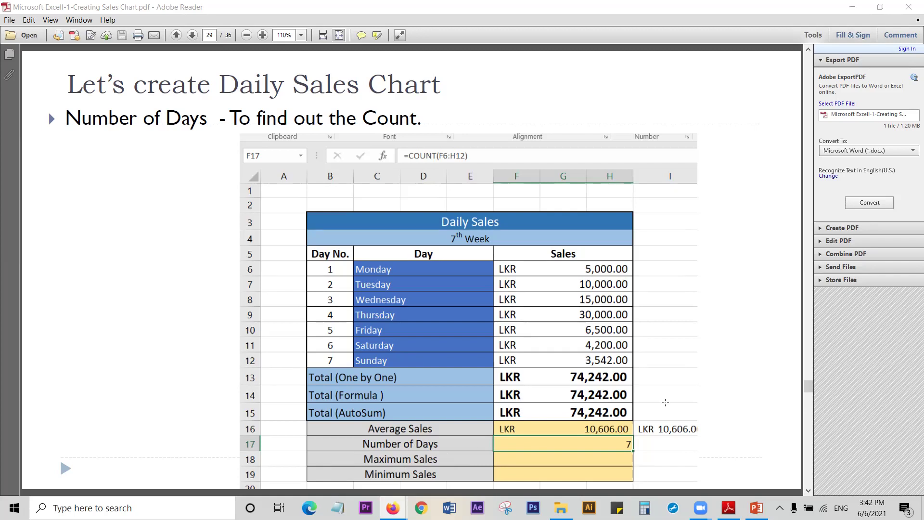
Step: Return the lesson PDF to page 1 and switch to the ICT G-10 E.pdf textbook
scroll(775, 467, down, 2)
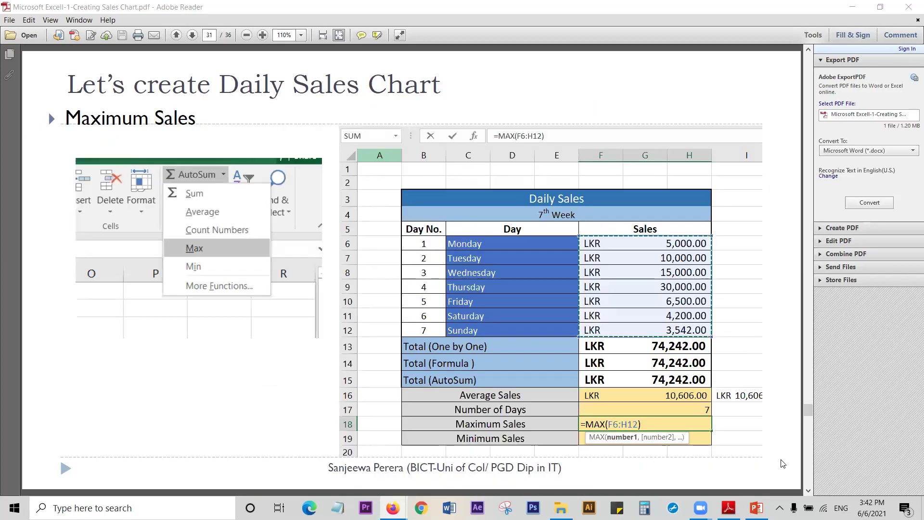
drag(810, 409, 809, 60)
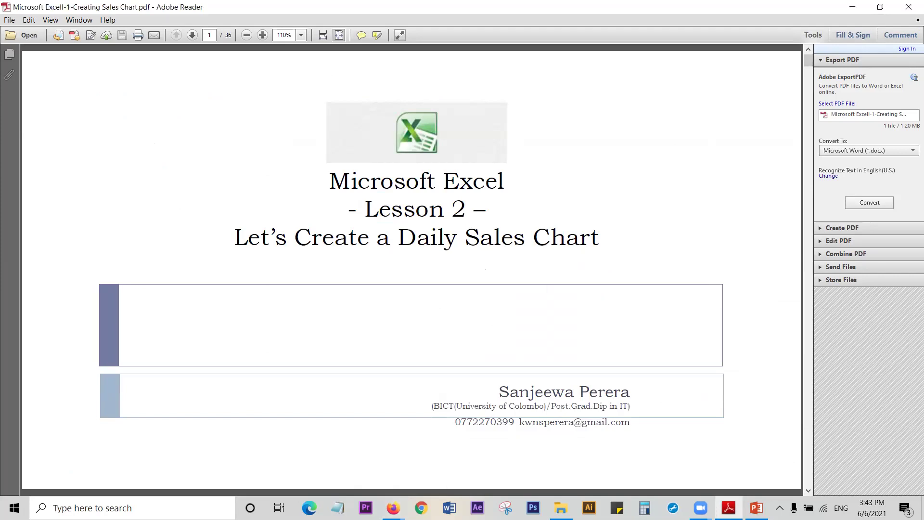
click(561, 507)
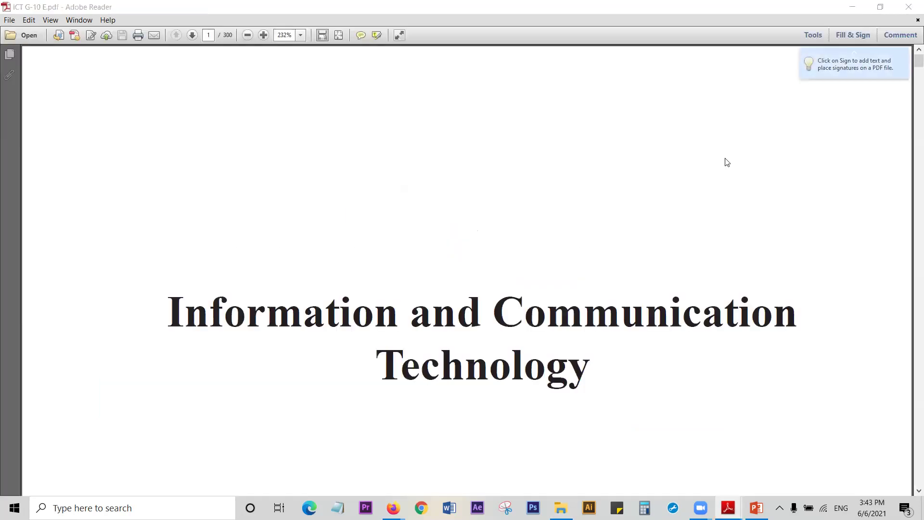
Step: Bring the ICT G-10 E textbook back full screen at page 206, 7.2.3 Entering Data
double_click(697, 8)
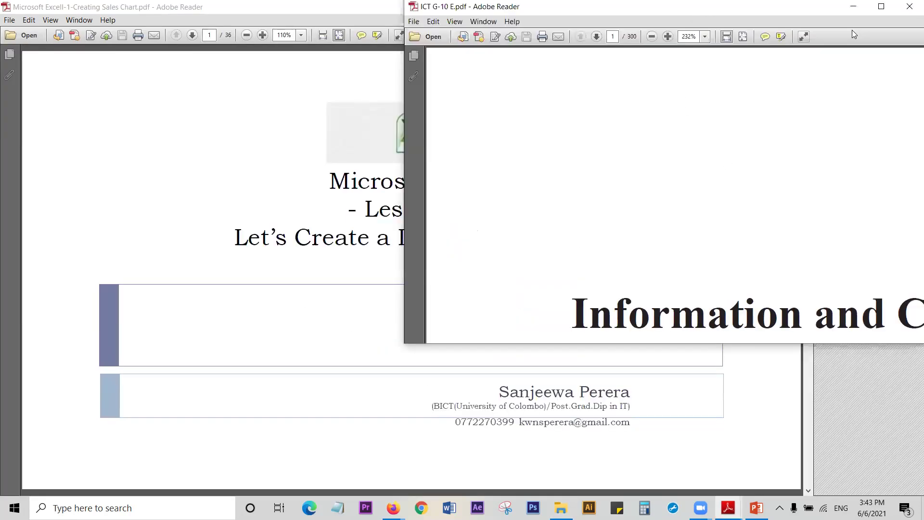
click(852, 30)
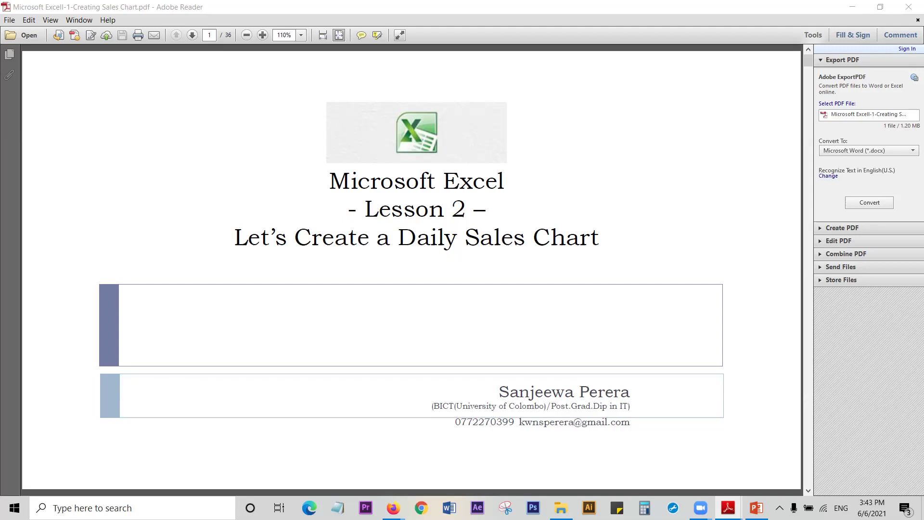
click(732, 18)
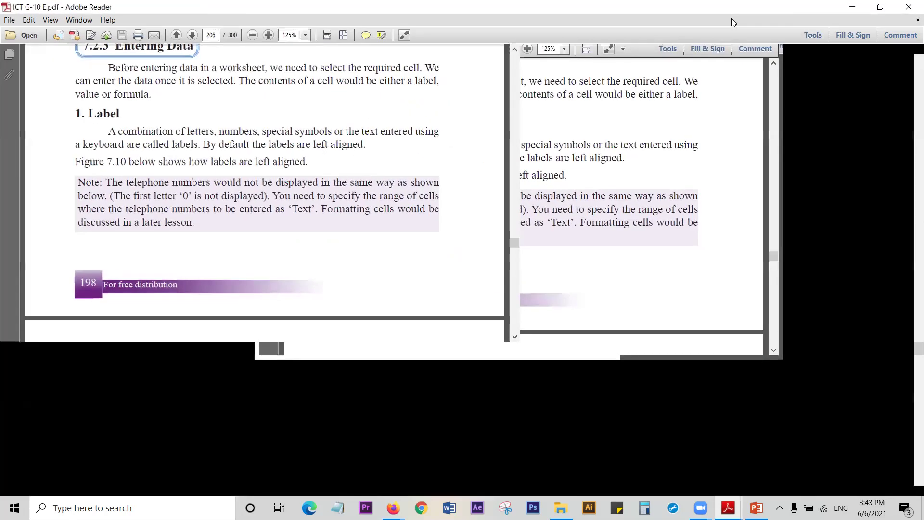
Step: Scroll page 206 to the 1. Label heading and select the word 'abel'
scroll(669, 345, down, 3)
scroll(669, 346, down, 3)
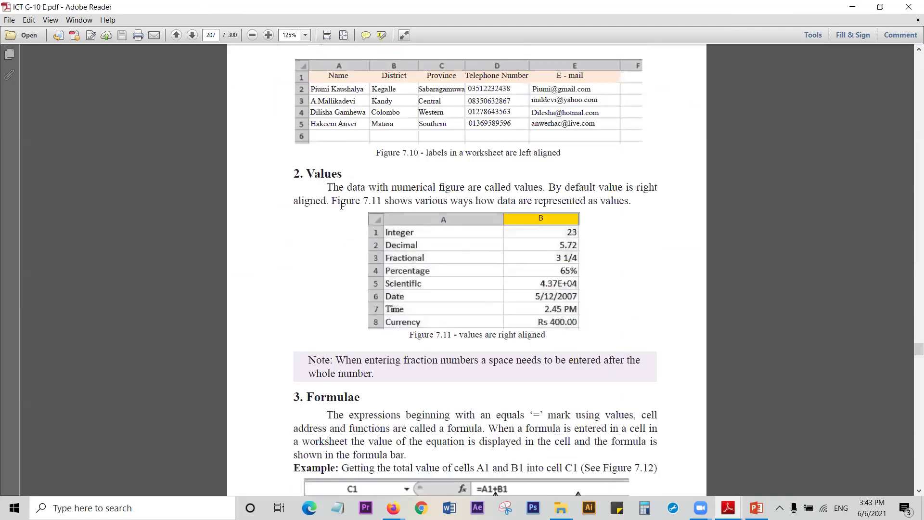
scroll(341, 205, up, 5)
scroll(341, 206, up, 4)
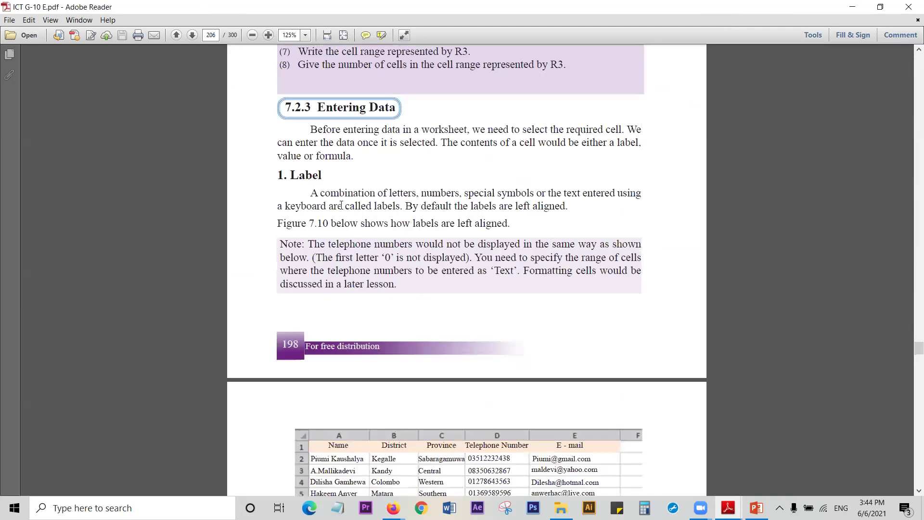
scroll(341, 205, down, 2)
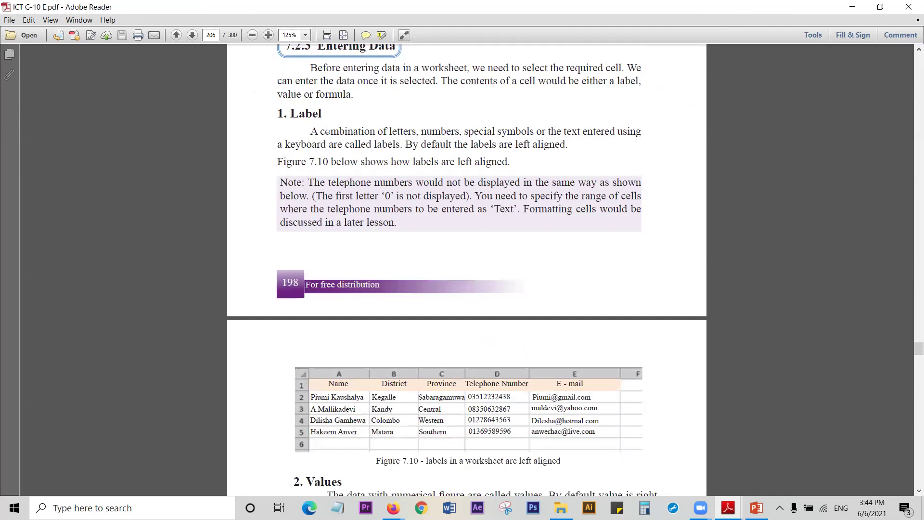
scroll(348, 148, up, 3)
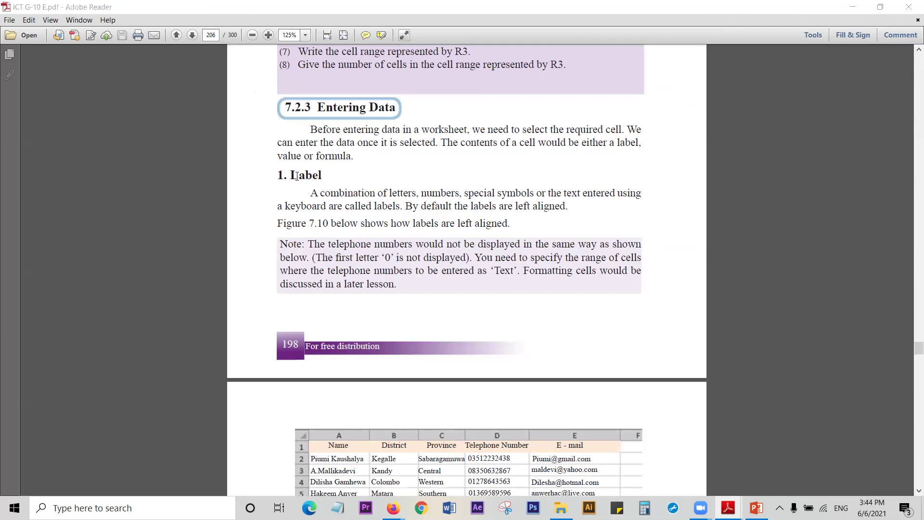
drag(299, 175, 320, 172)
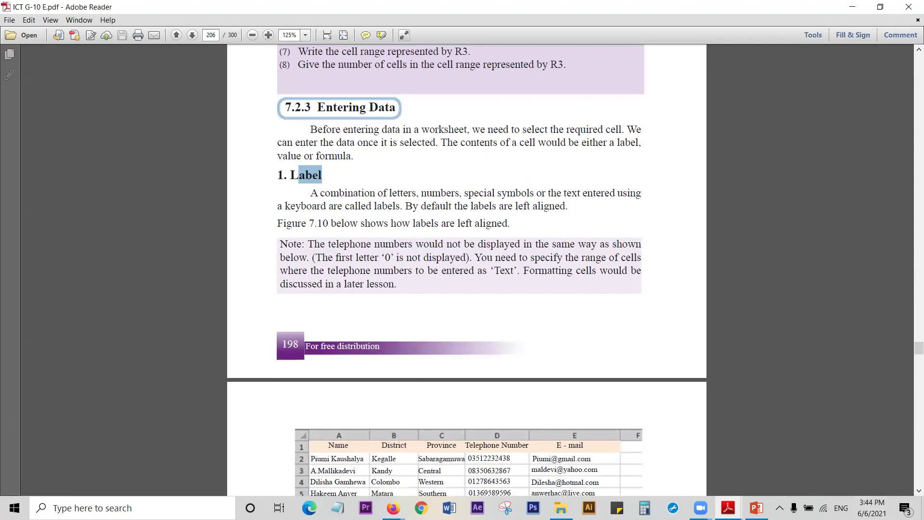
Step: Lower the speaker volume to 93, then scroll on toward Figure 7.10 on page 207
click(779, 508)
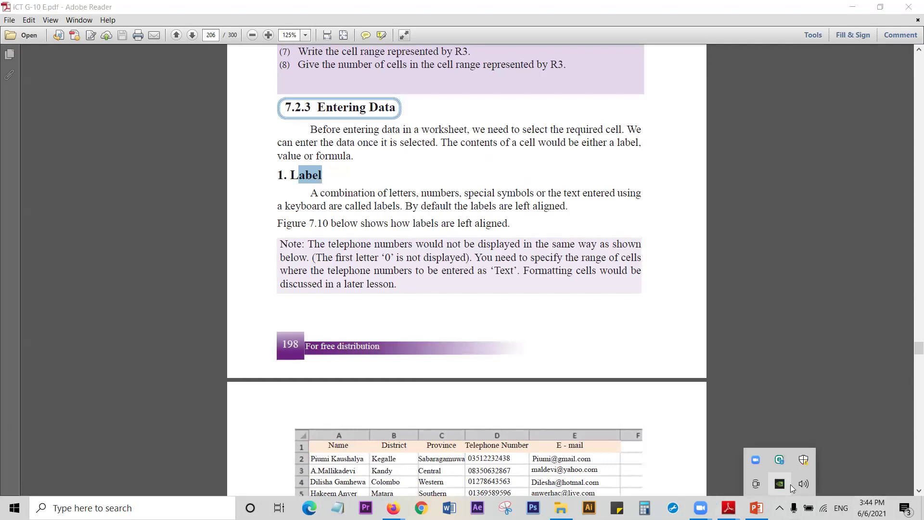
click(803, 485)
click(875, 480)
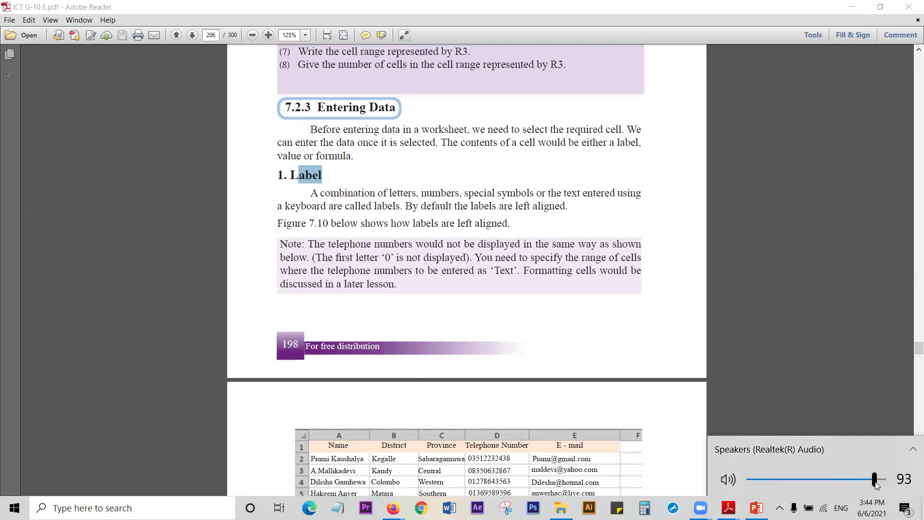
click(417, 269)
scroll(417, 269, down, 3)
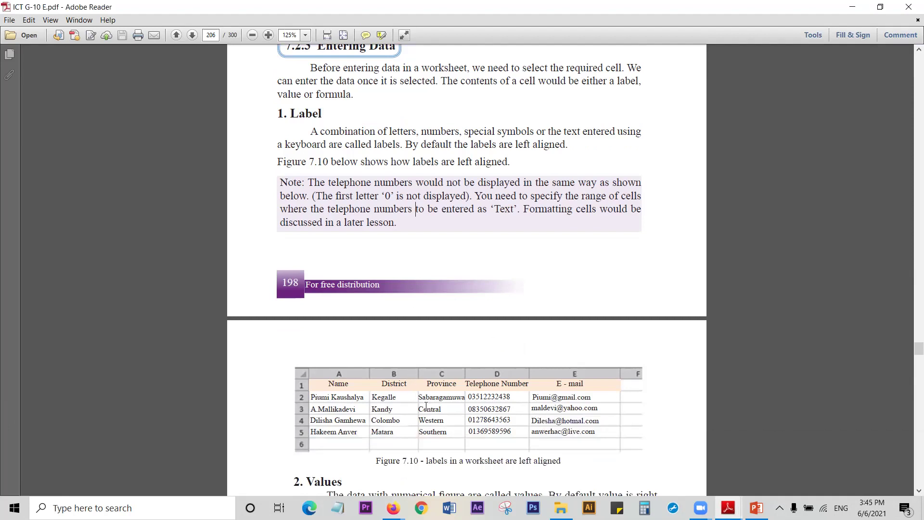
Step: Scroll back to the 1. Label section on page 206 and zoom out from 200% to 150%
scroll(458, 412, down, 2)
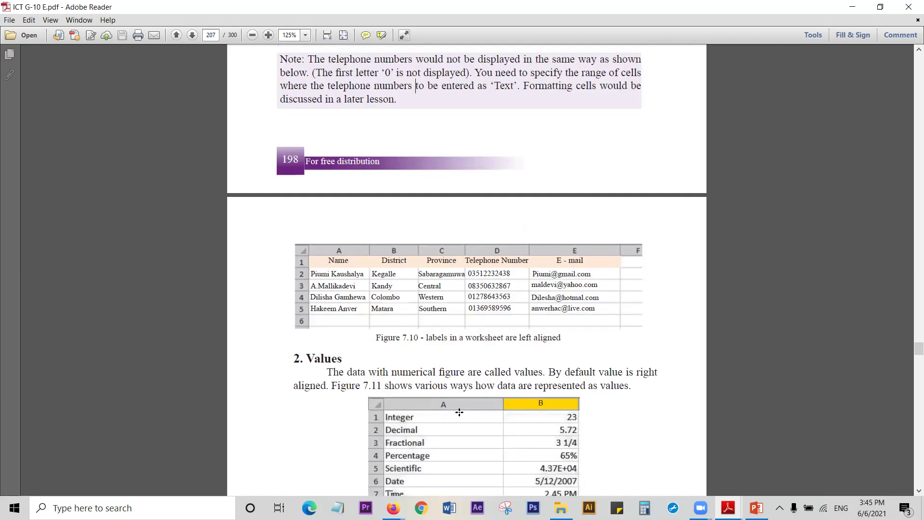
scroll(458, 412, down, 5)
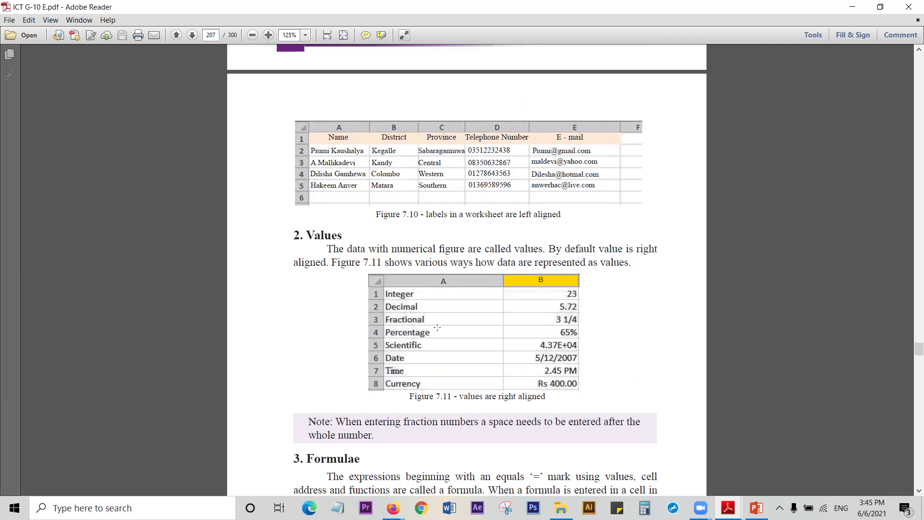
scroll(437, 327, down, 2)
scroll(437, 328, down, 4)
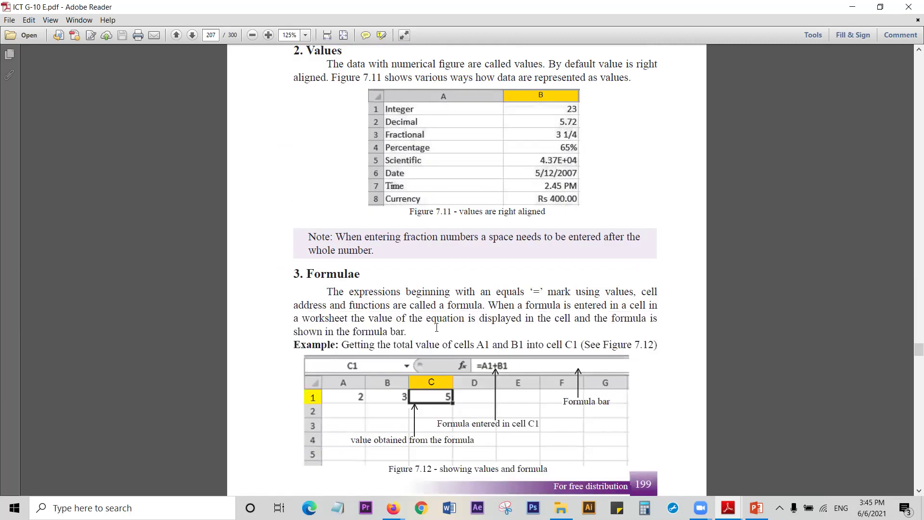
scroll(436, 327, down, 2)
scroll(436, 327, down, 2)
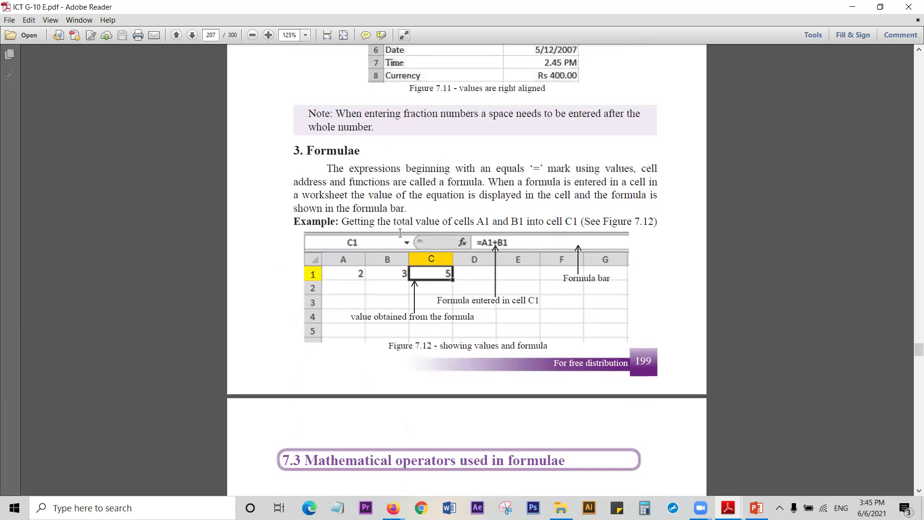
ctrl+scroll(400, 233, up, 2)
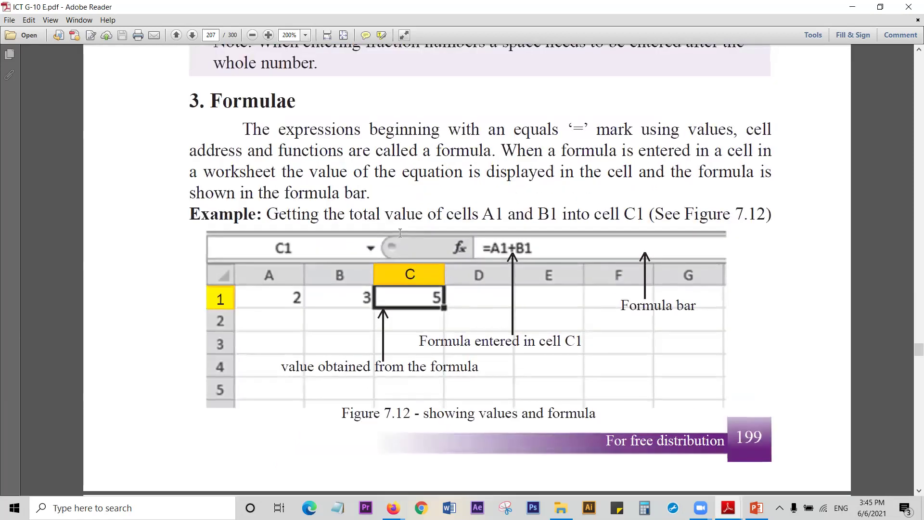
scroll(400, 233, up, 2)
scroll(400, 233, up, 5)
scroll(400, 233, up, 4)
scroll(400, 233, up, 4)
scroll(399, 233, up, 4)
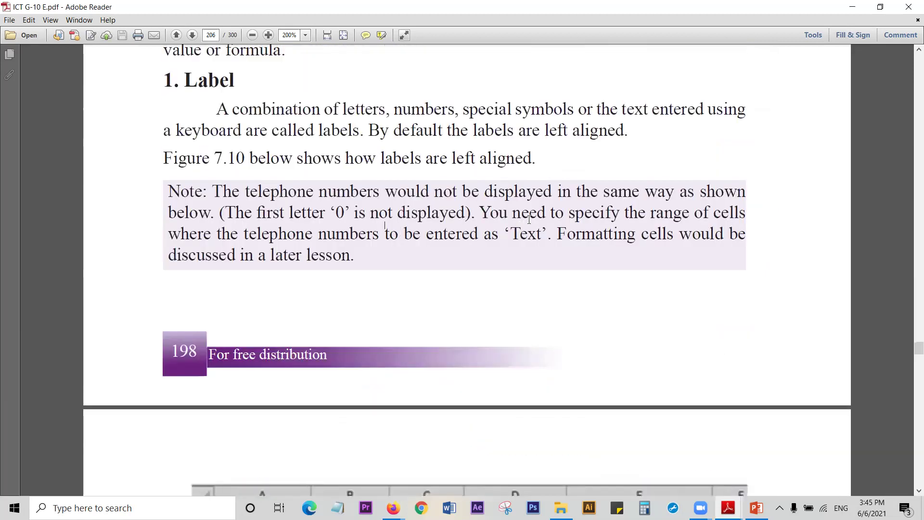
scroll(579, 245, down, 2)
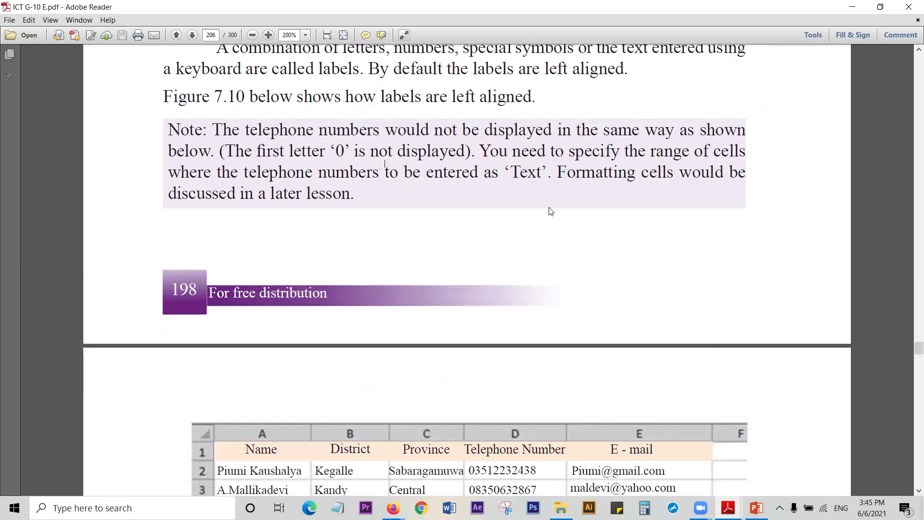
key(ctrl+minus)
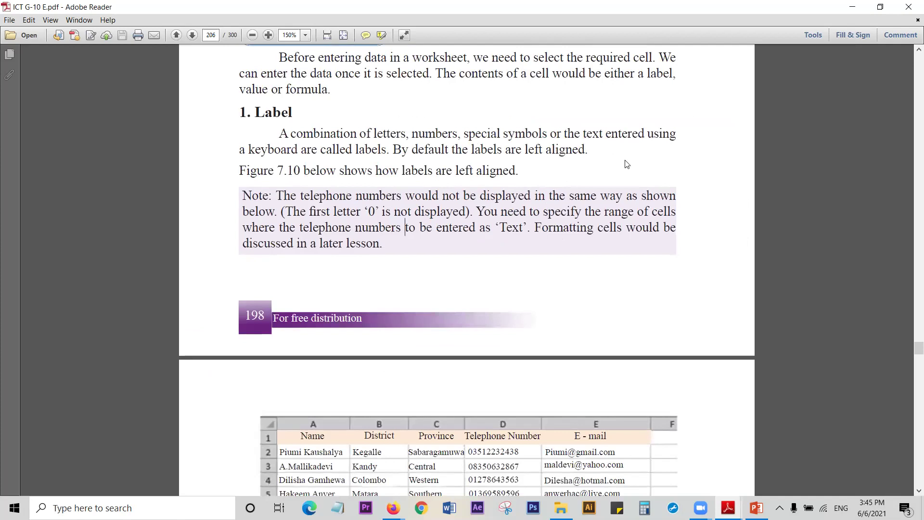
Step: Select Label definition key words like numbers, letters, special symbols, 'are left aligned', then reach page 207
mouse_move(649, 74)
mouse_down()
mouse_move(692, 75)
mouse_move(310, 149)
mouse_up()
drag(363, 73, 383, 73)
drag(646, 73, 672, 73)
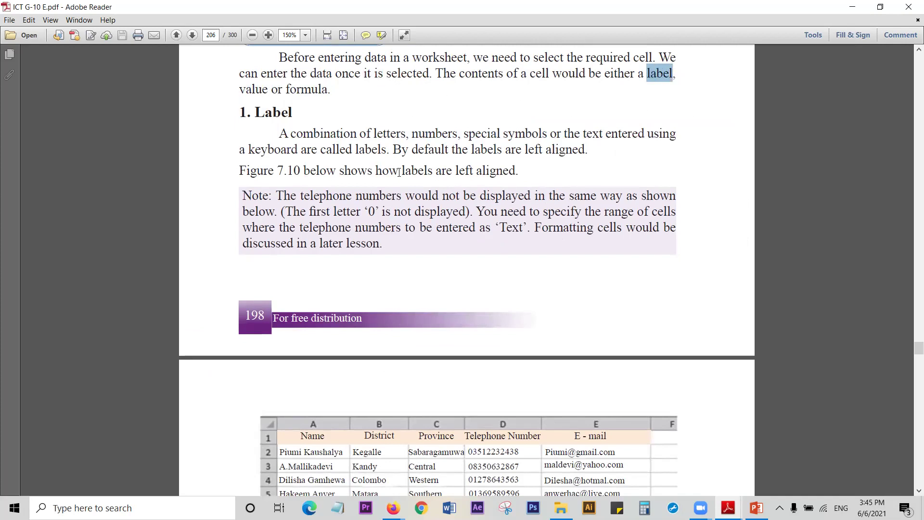
double_click(433, 133)
drag(383, 133, 401, 134)
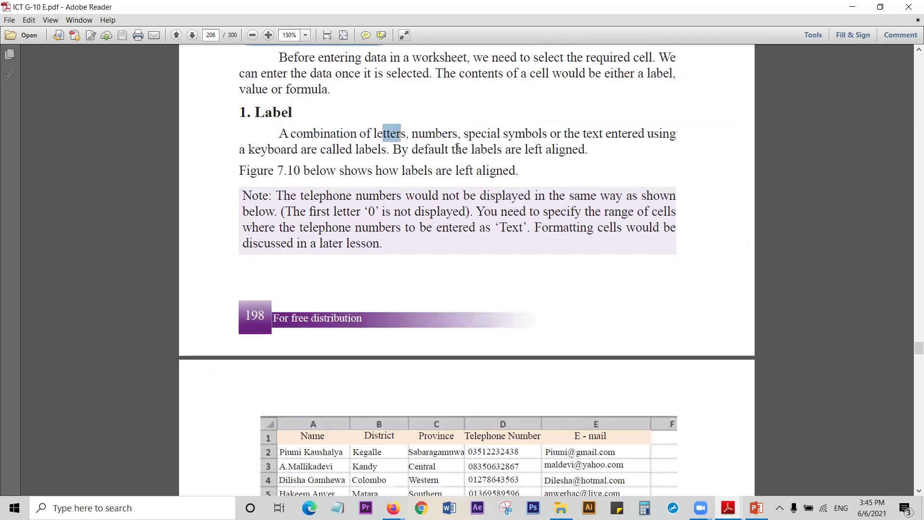
drag(464, 135, 547, 136)
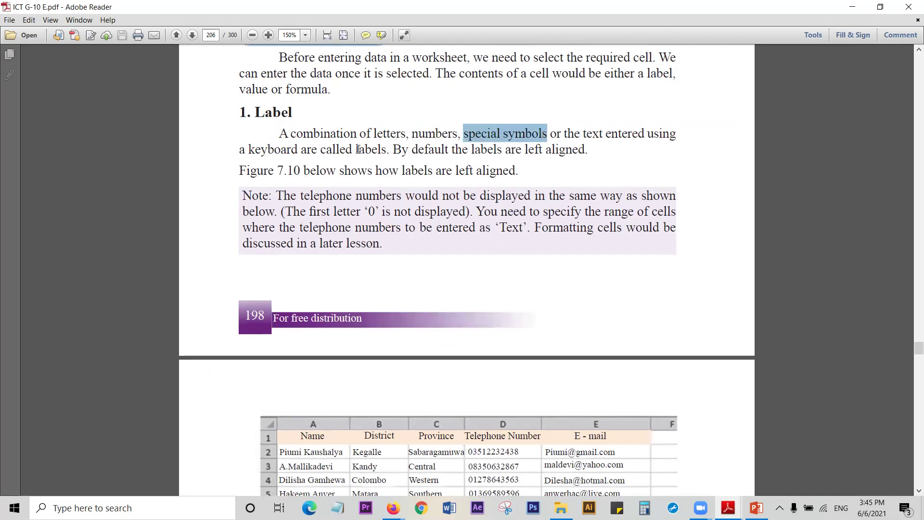
drag(355, 150, 408, 149)
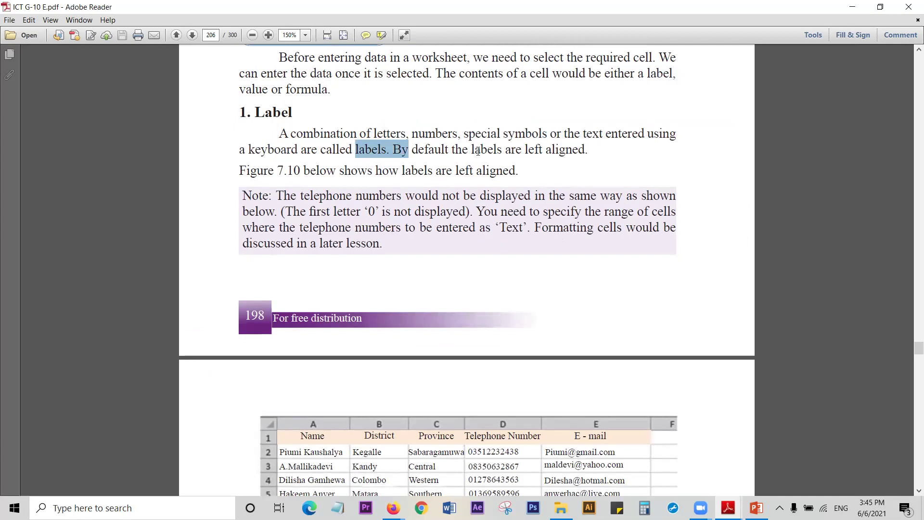
drag(503, 150, 585, 150)
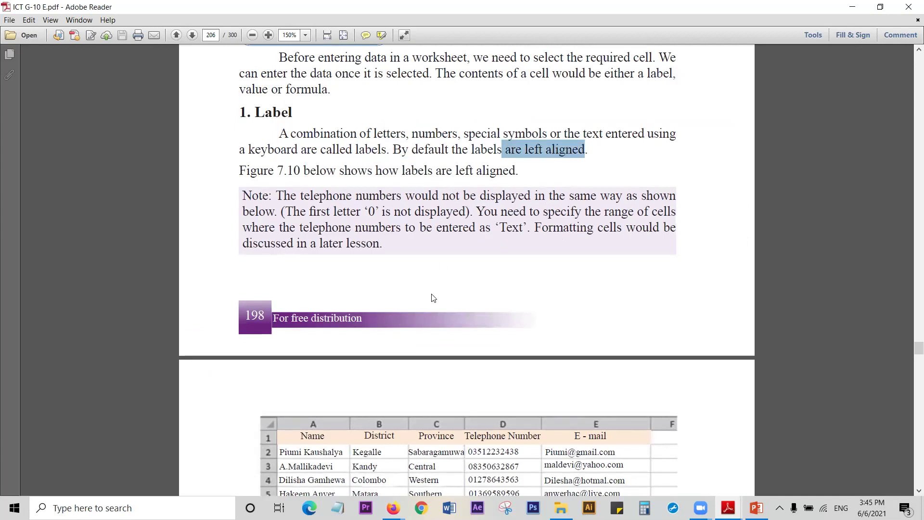
scroll(433, 299, down, 1)
scroll(391, 361, down, 1)
Step: Scroll to the 3. Formulae section and zoom it to 200%
scroll(373, 333, down, 1)
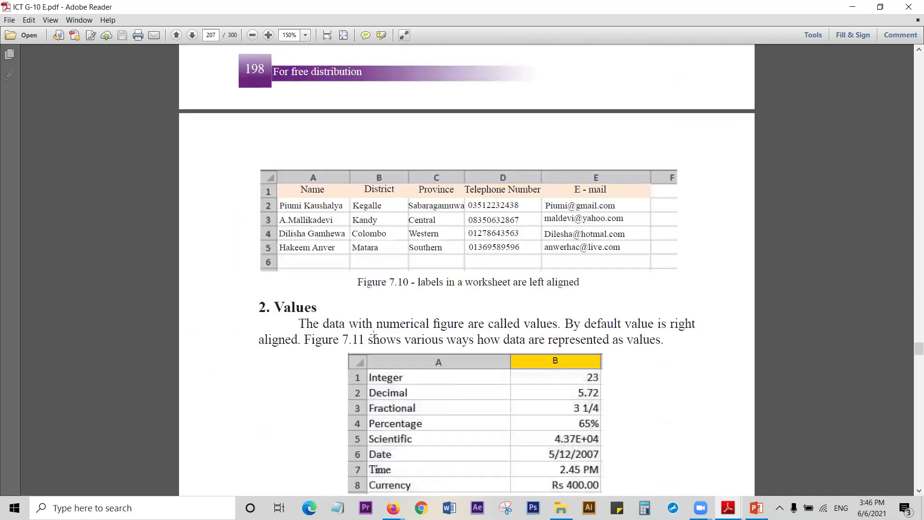
scroll(482, 290, down, 1)
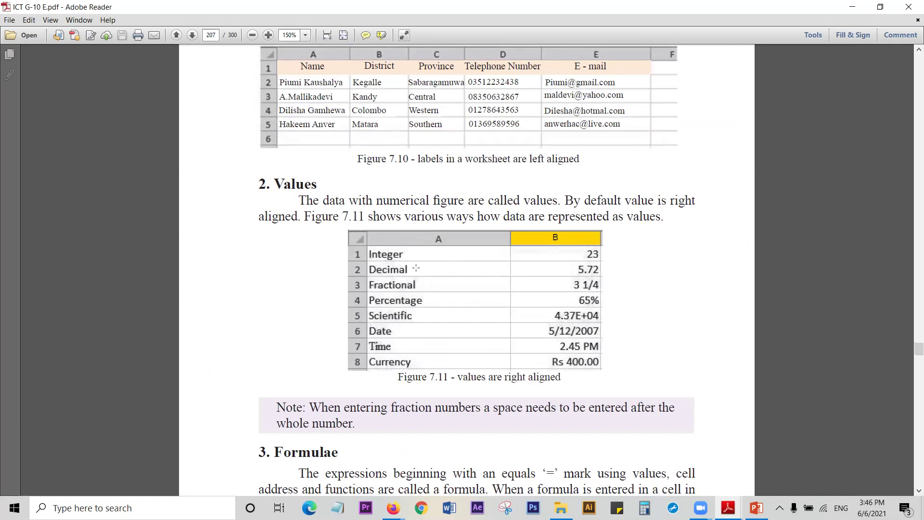
scroll(393, 261, down, 5)
scroll(391, 261, down, 1)
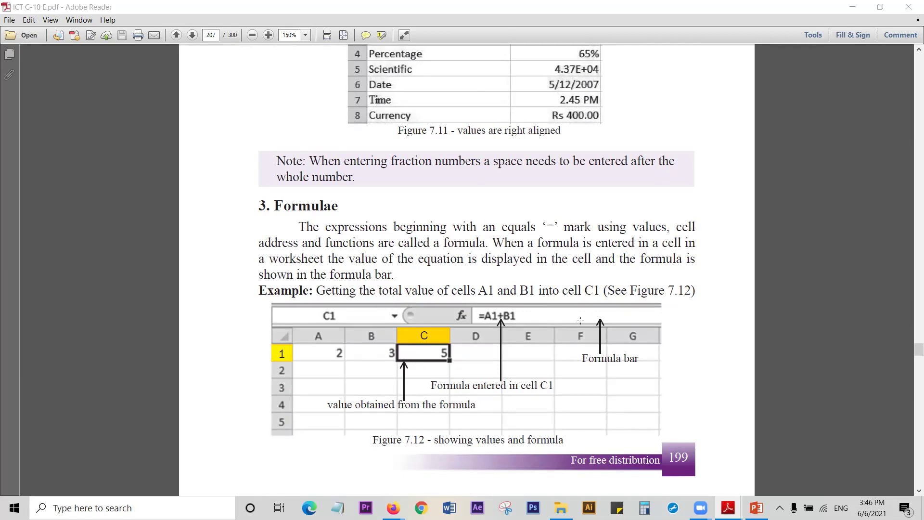
key(ctrl+equal)
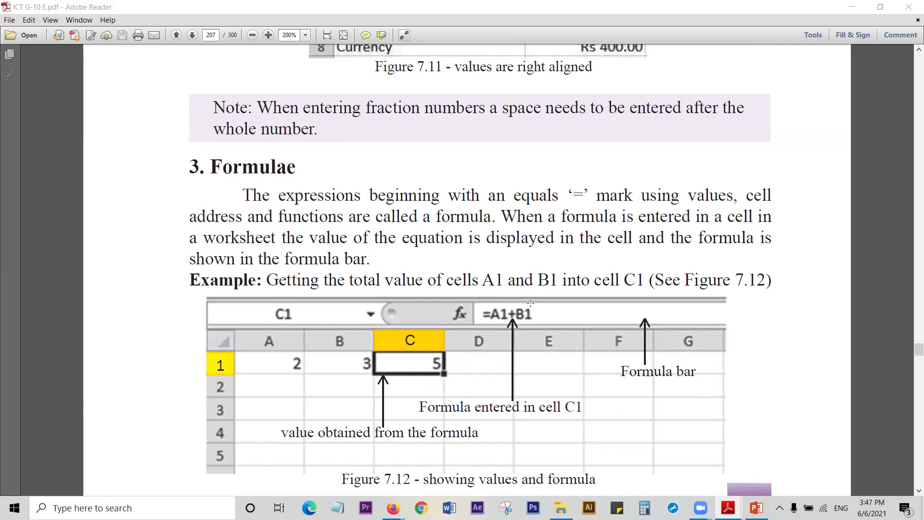
Step: Select the Formulae explanation text and the =A1+B1 formula in Figure 7.12
drag(471, 295, 783, 340)
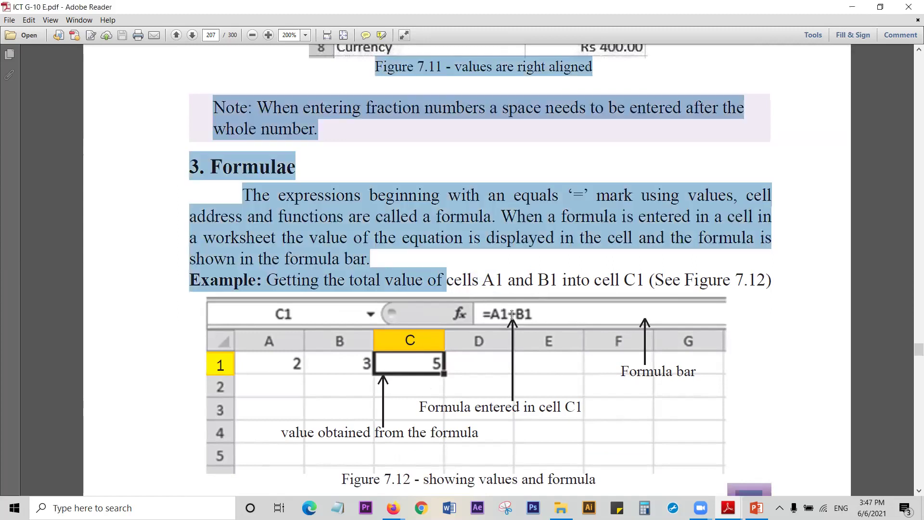
click(798, 340)
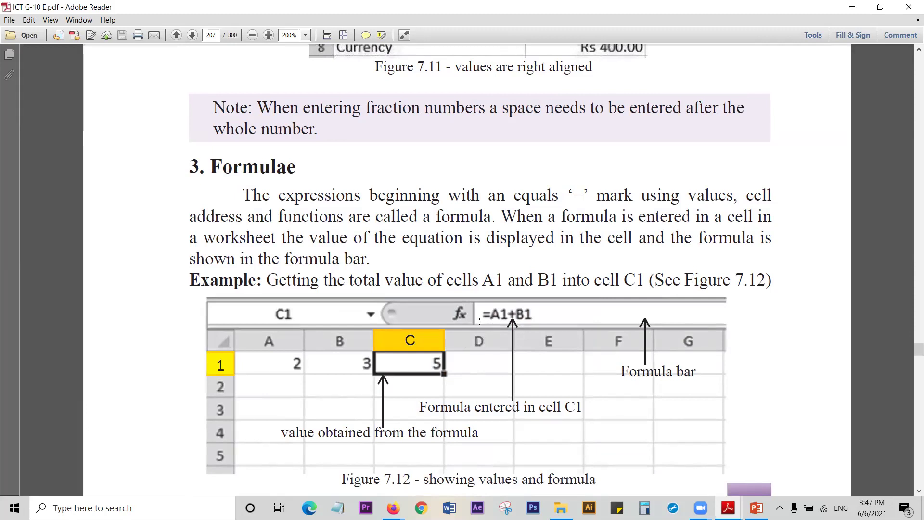
drag(479, 315, 543, 305)
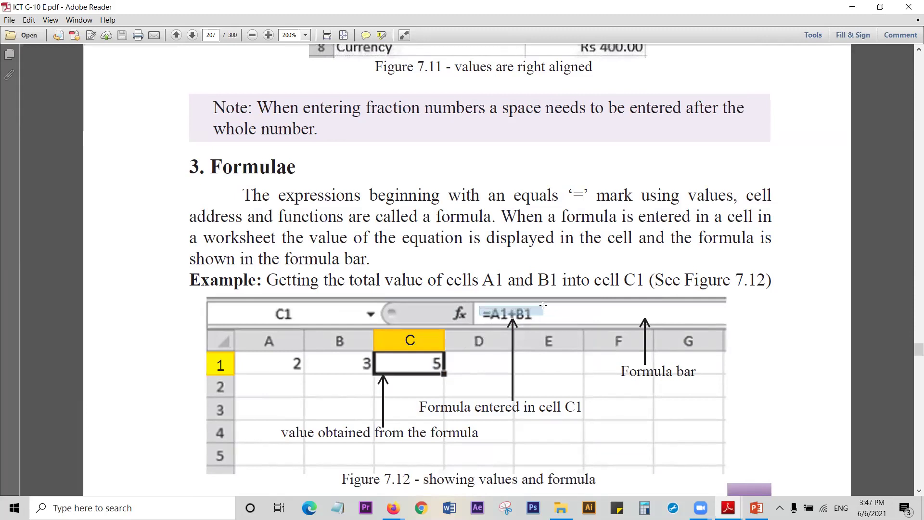
click(875, 320)
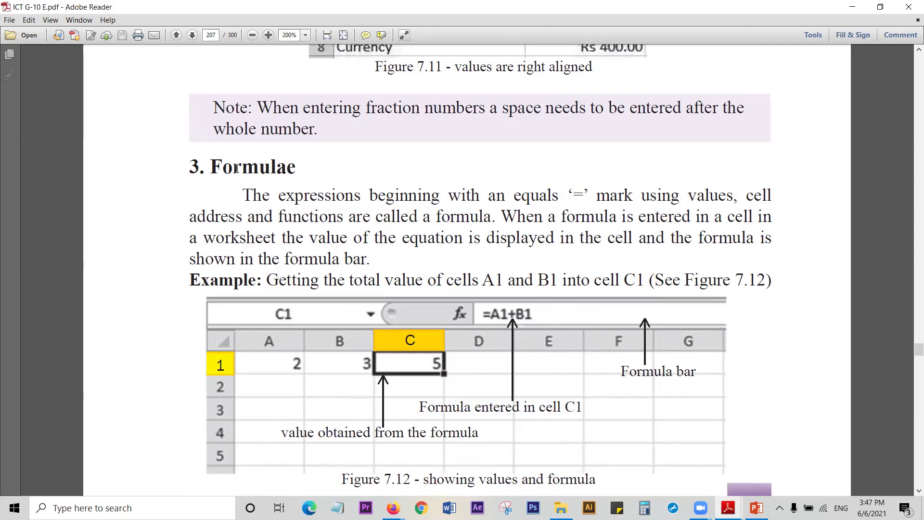
drag(295, 166, 288, 169)
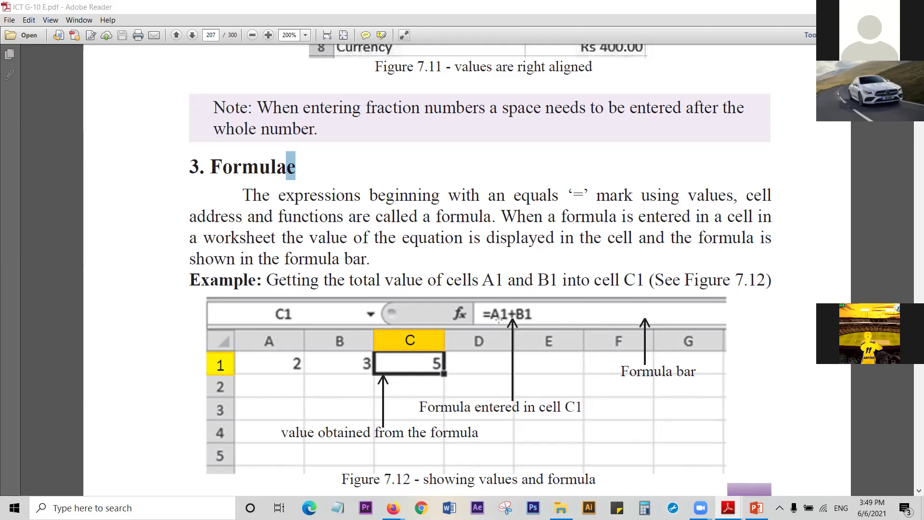
Step: Select the equals sign in =A1+B1, then the sentence about where formulas appear
drag(499, 318, 497, 321)
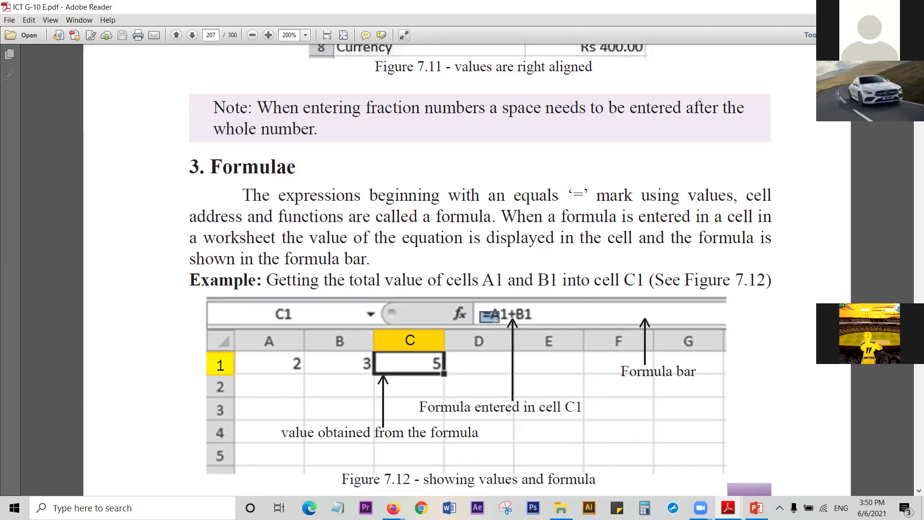
click(864, 367)
mouse_move(501, 216)
mouse_down()
mouse_move(559, 239)
mouse_move(371, 264)
mouse_up()
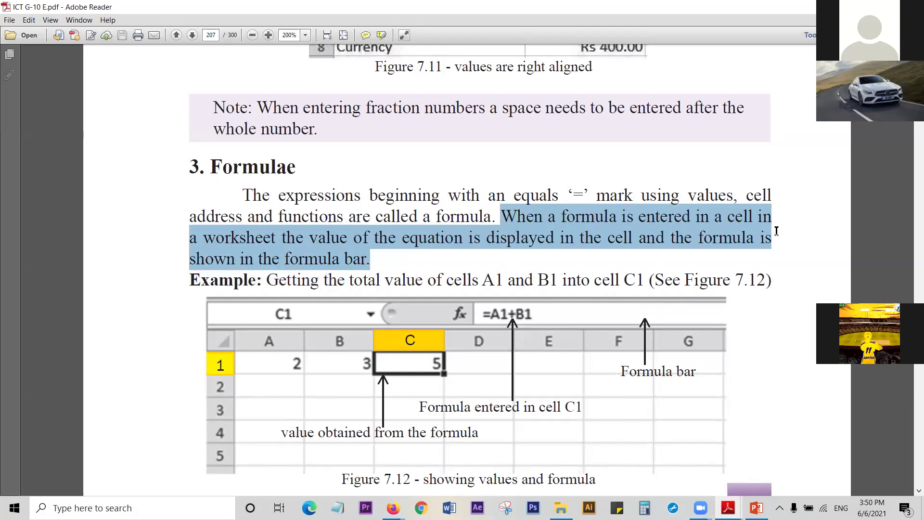
click(885, 236)
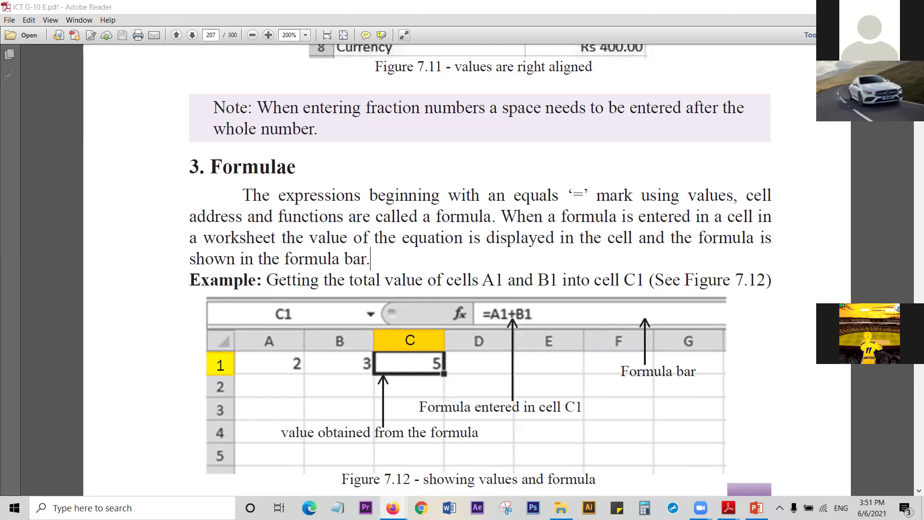
Step: Zoom the ICT textbook out to show section 7.3, then switch to the sales chart lesson PDF
scroll(774, 180, down, 5)
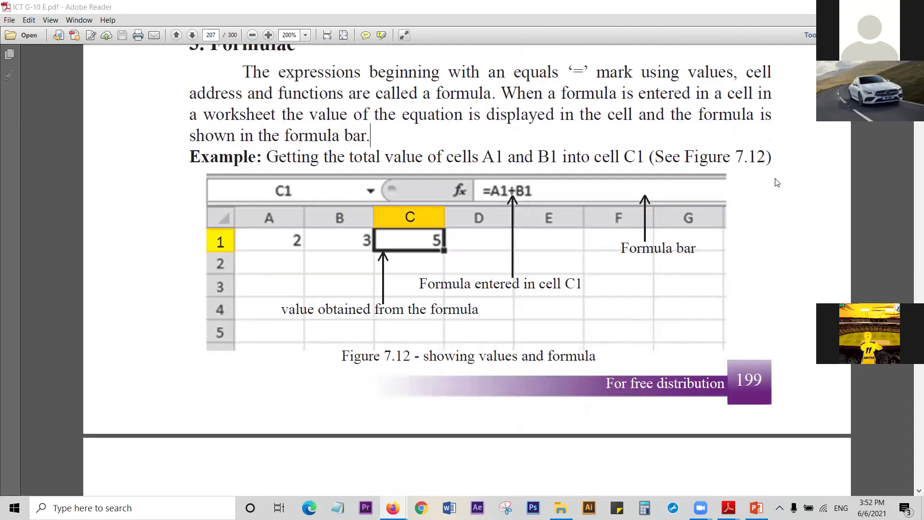
scroll(775, 182, up, 1)
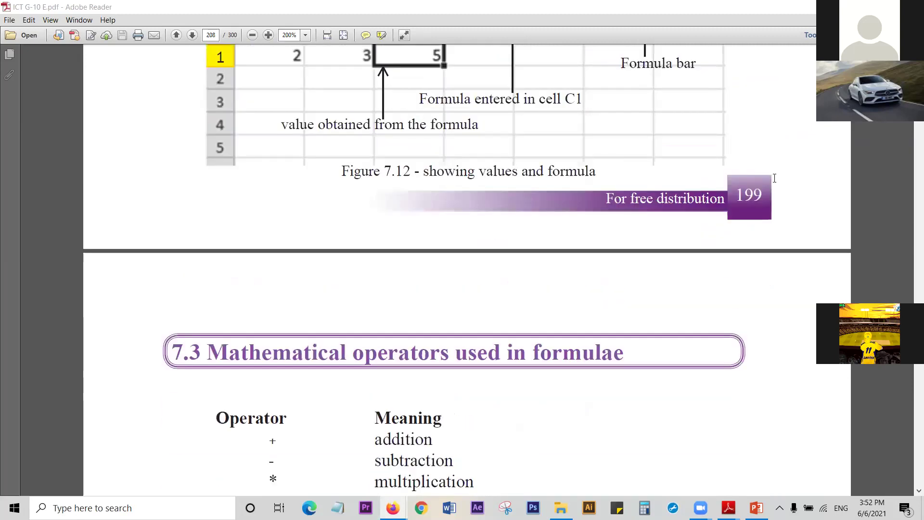
scroll(775, 182, down, 2)
key(ctrl+minus)
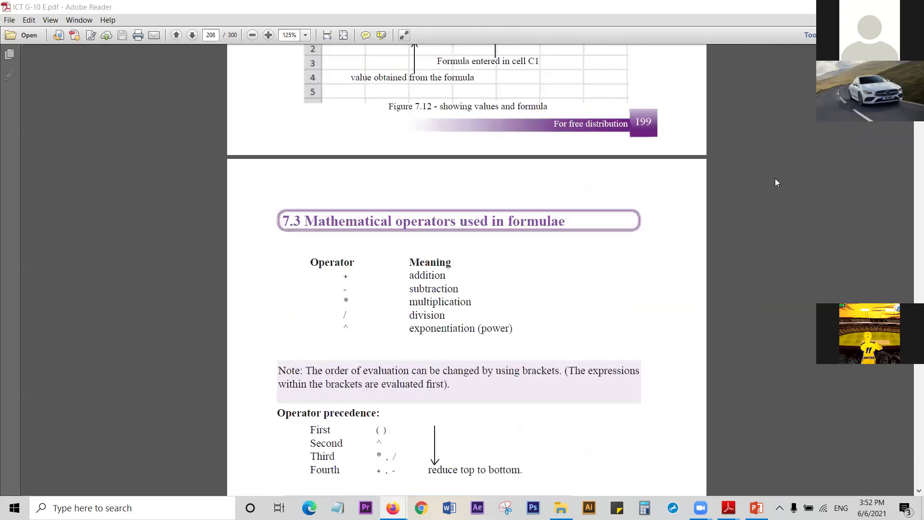
scroll(775, 179, up, 2)
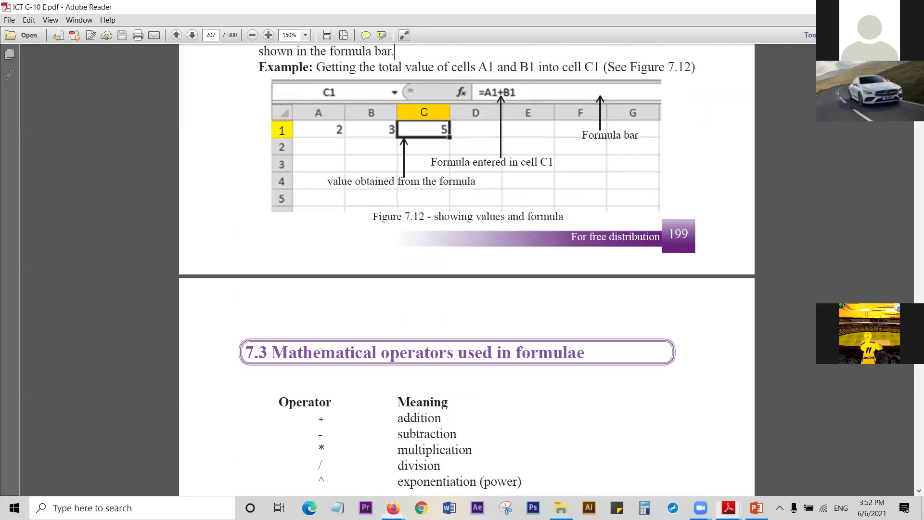
key(alt+Tab)
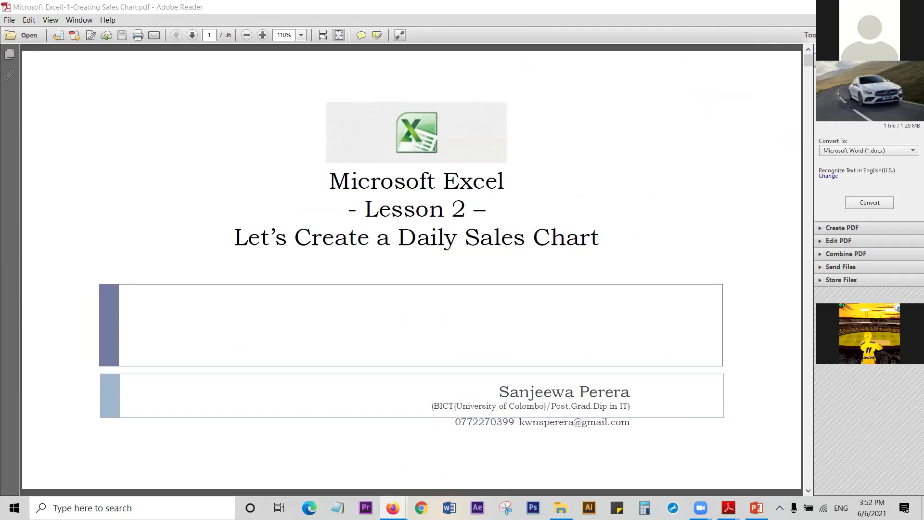
Step: Scroll to page 2 of the lesson PDF showing the Daily Sales table totalling LKR 51,700.00
scroll(589, 299, down, 1)
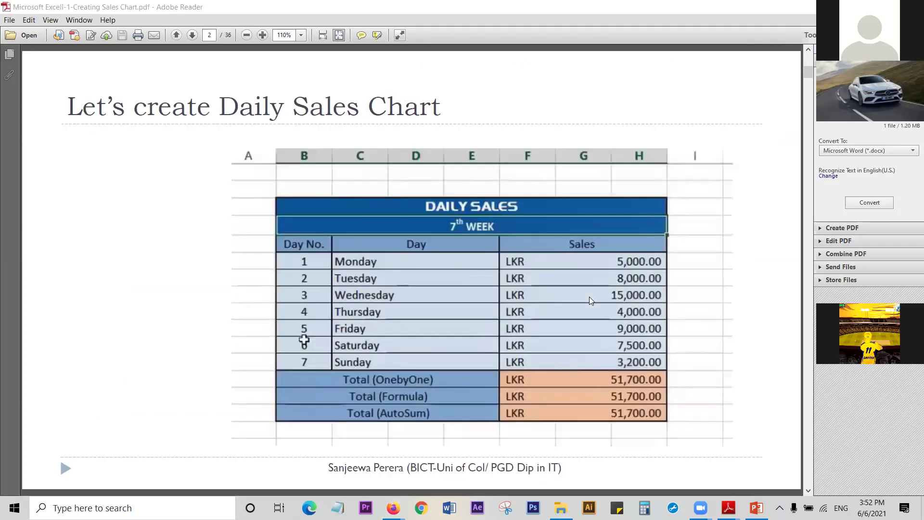
scroll(589, 297, up, 1)
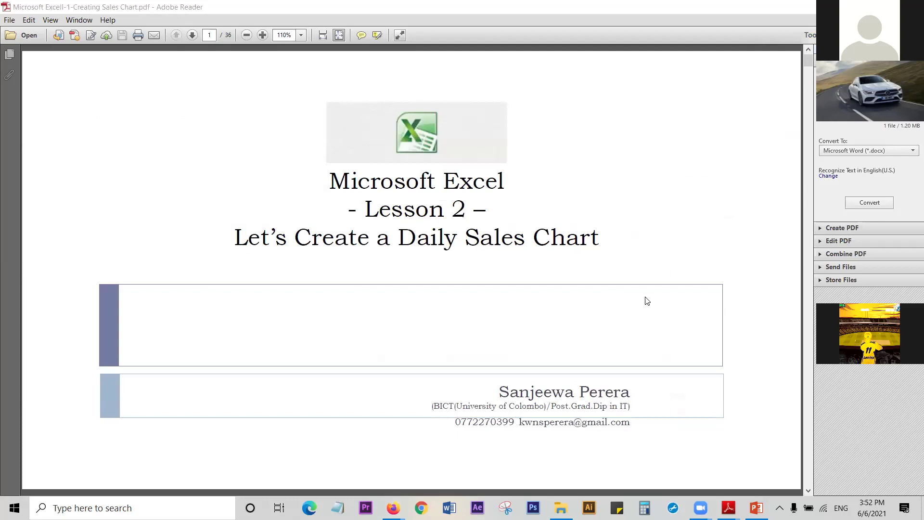
scroll(581, 274, down, 1)
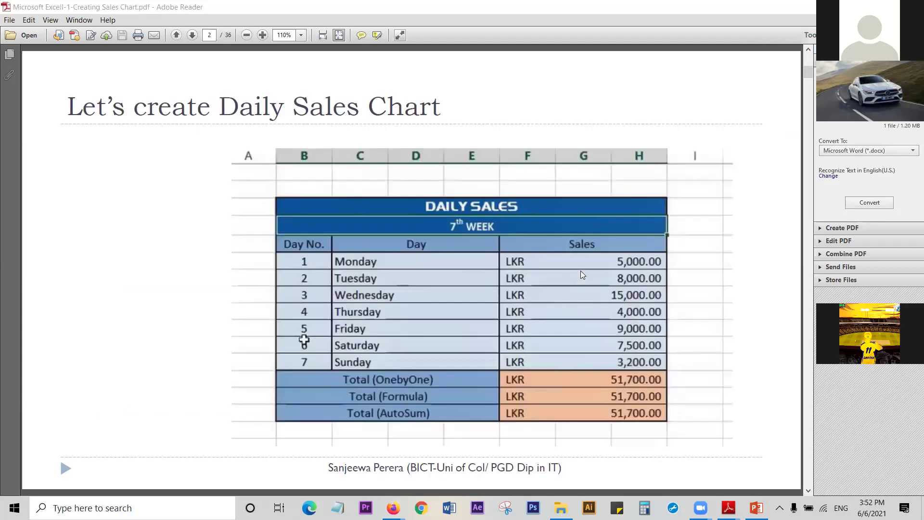
ctrl+scroll(580, 270, up, 1)
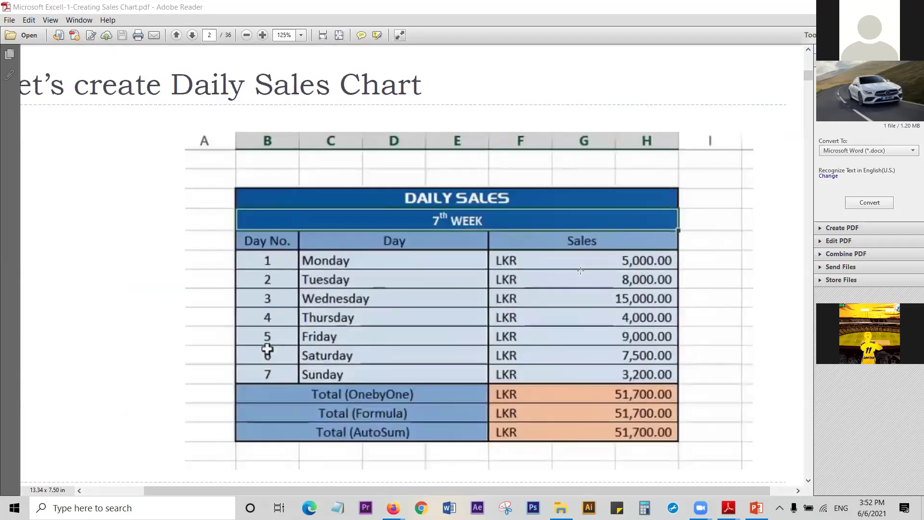
ctrl+scroll(580, 271, up, 1)
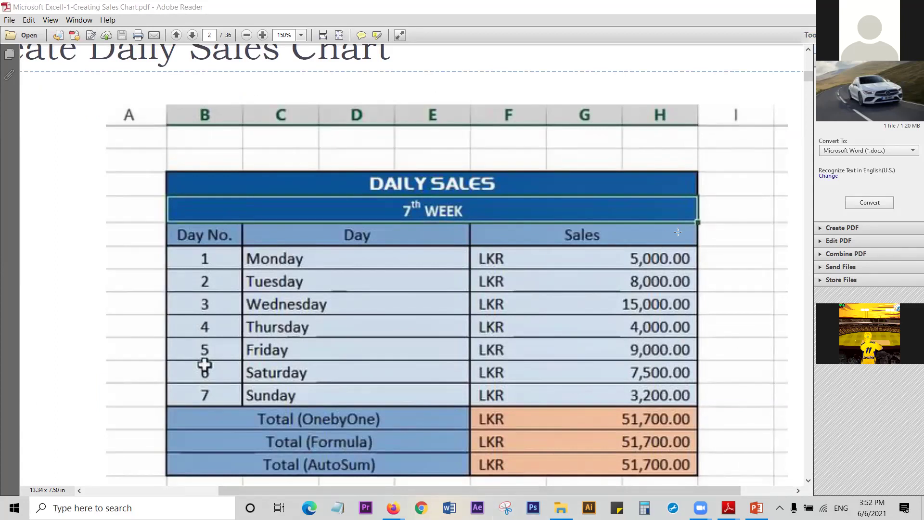
scroll(524, 262, down, 1)
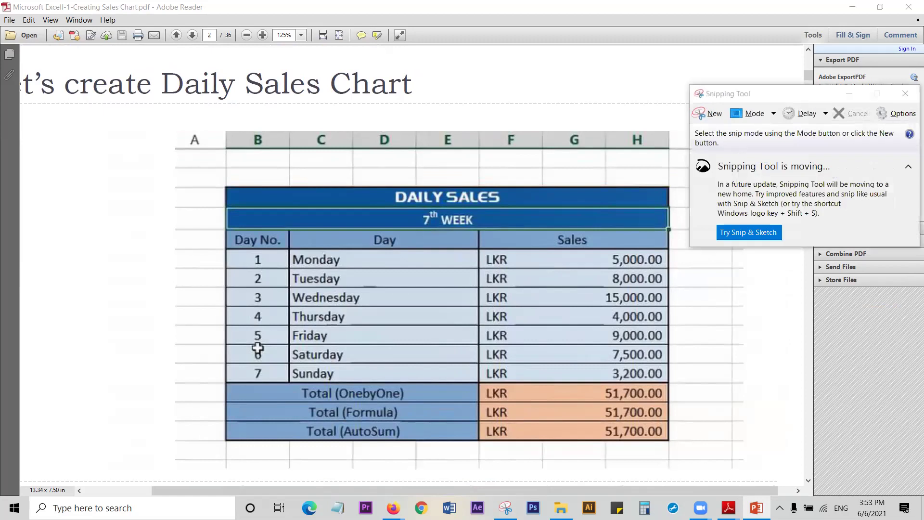
Step: Snip the Daily Sales table region from page 2, shrink the snip window and minimize it
click(713, 115)
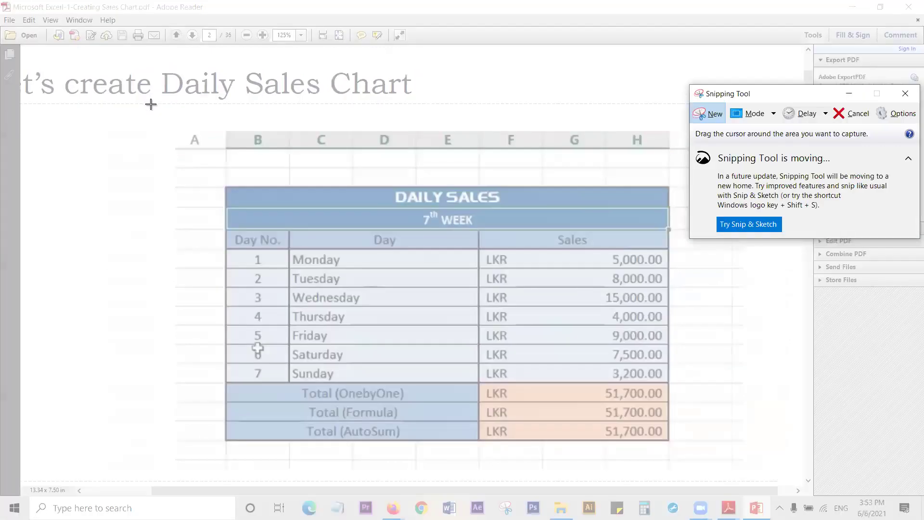
mouse_move(162, 117)
mouse_down()
mouse_move(672, 365)
mouse_move(747, 469)
mouse_up()
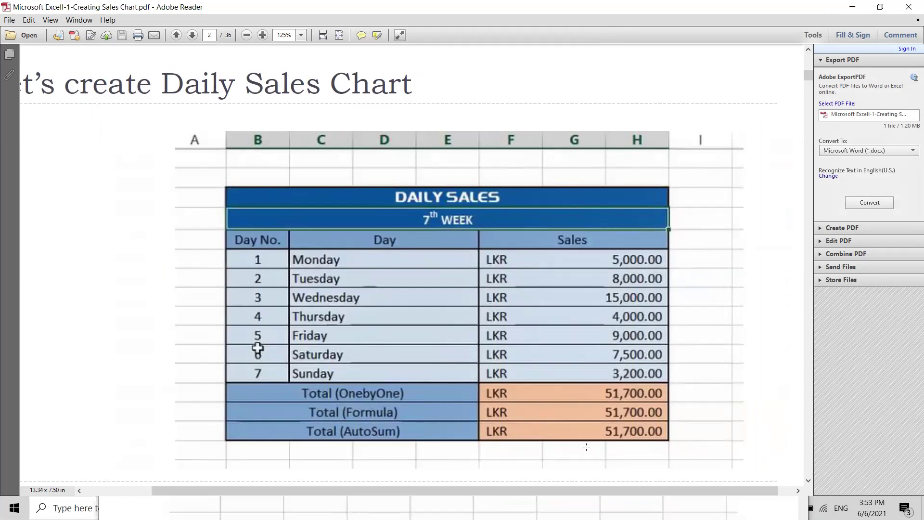
click(880, 8)
click(258, 348)
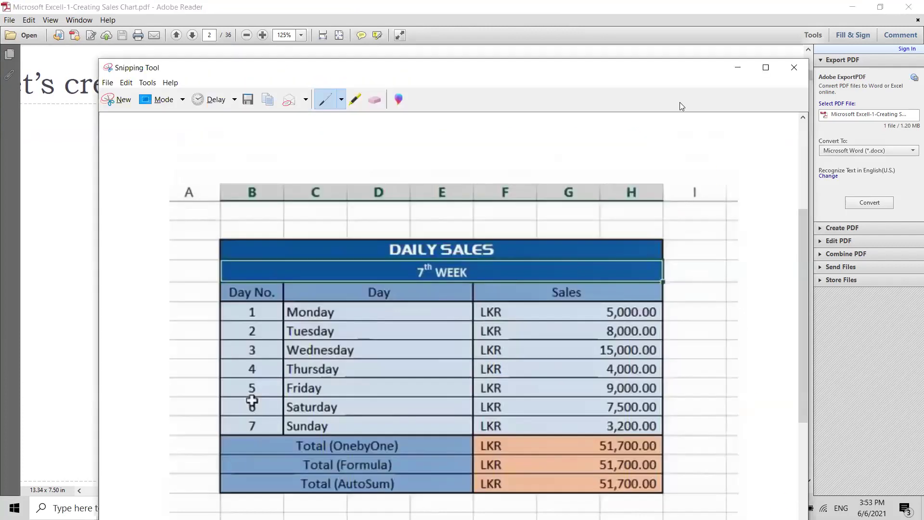
mouse_move(679, 58)
mouse_down()
mouse_move(678, 113)
mouse_move(687, 29)
mouse_up()
click(743, 29)
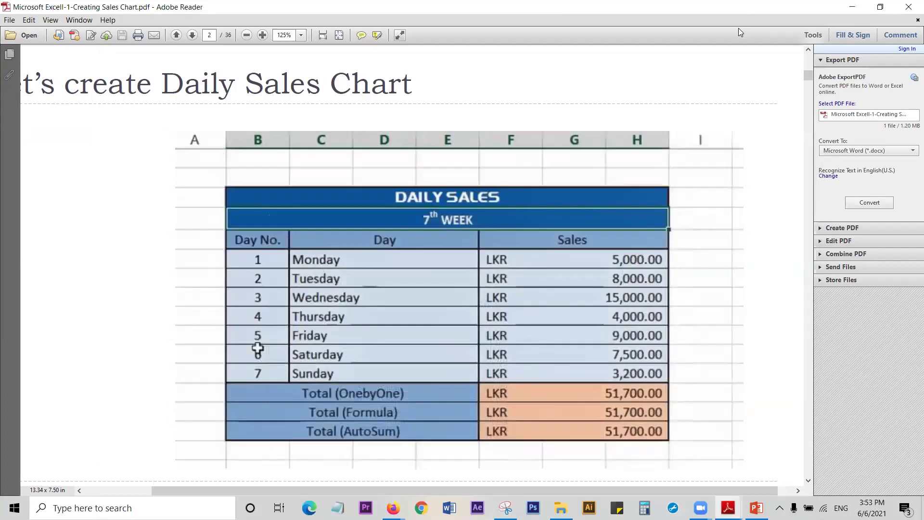
Step: Scroll to the page 3 Format Cells superscript slide and launch Excel 2016 by searching 'exc'
scroll(695, 223, down, 1)
scroll(695, 224, down, 2)
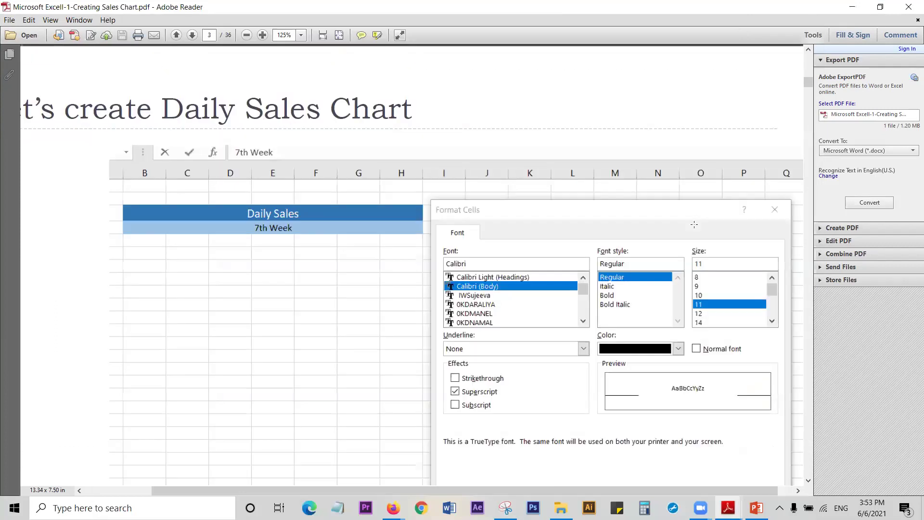
key(super)
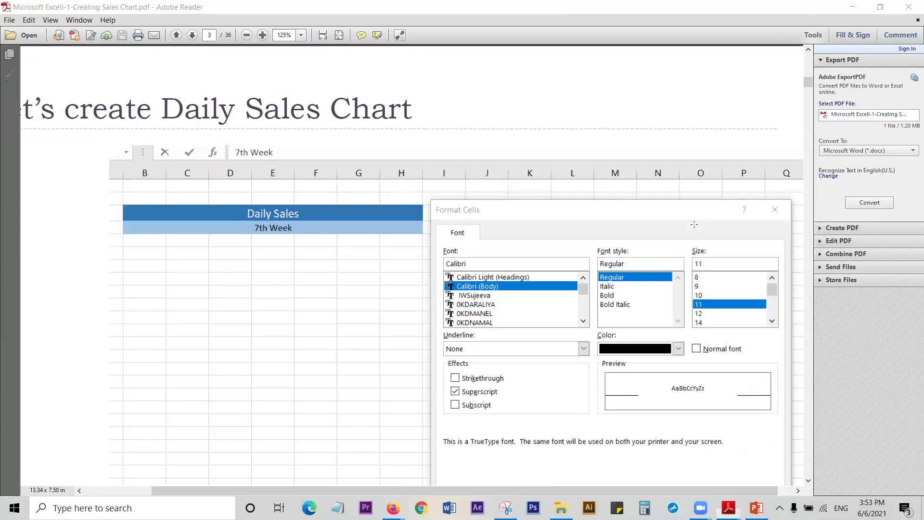
text(exc)
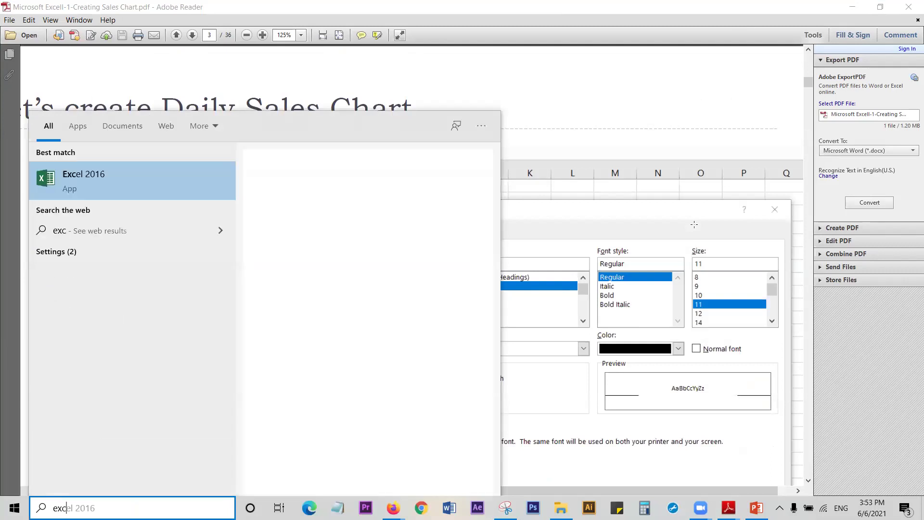
key(Return)
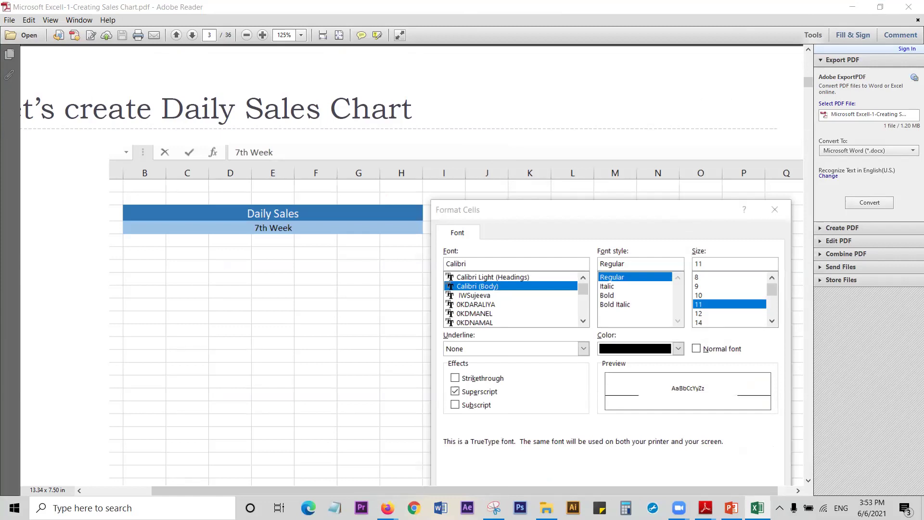
Step: Maximize the blank Book1 workbook and zoom the worksheet grid in to 160%
click(699, 70)
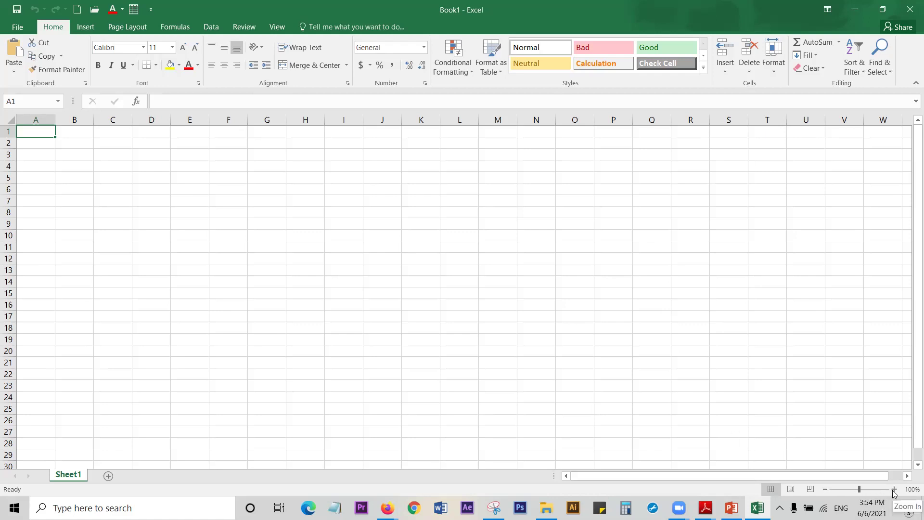
click(894, 489)
click(893, 488)
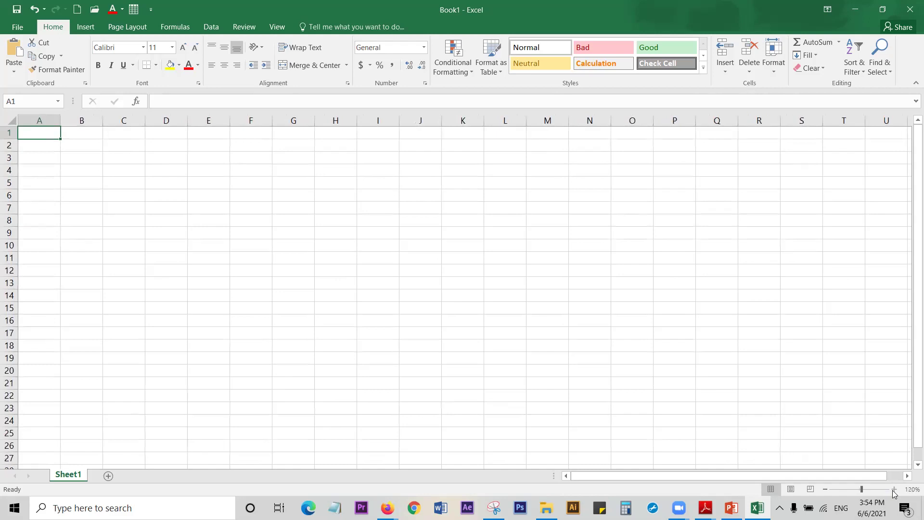
click(894, 489)
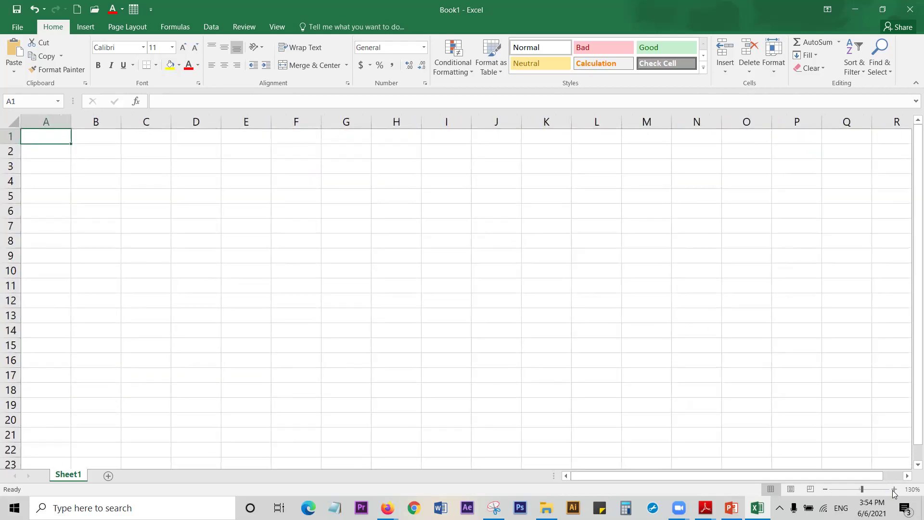
click(894, 488)
click(894, 489)
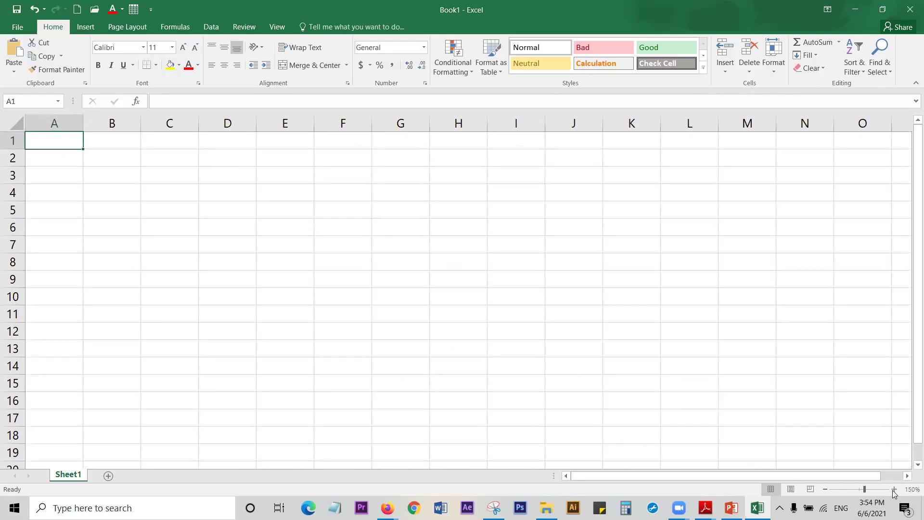
click(894, 489)
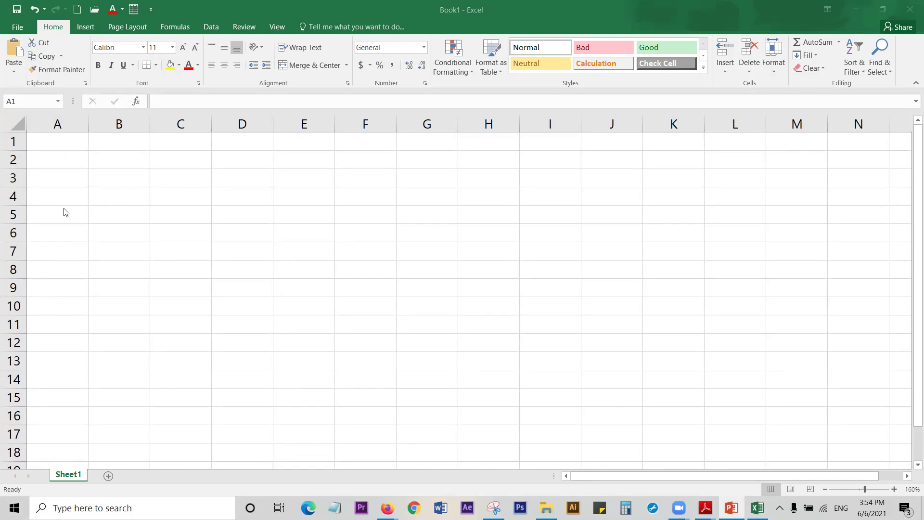
Step: Select cells B2 through H2 as the title range
click(125, 158)
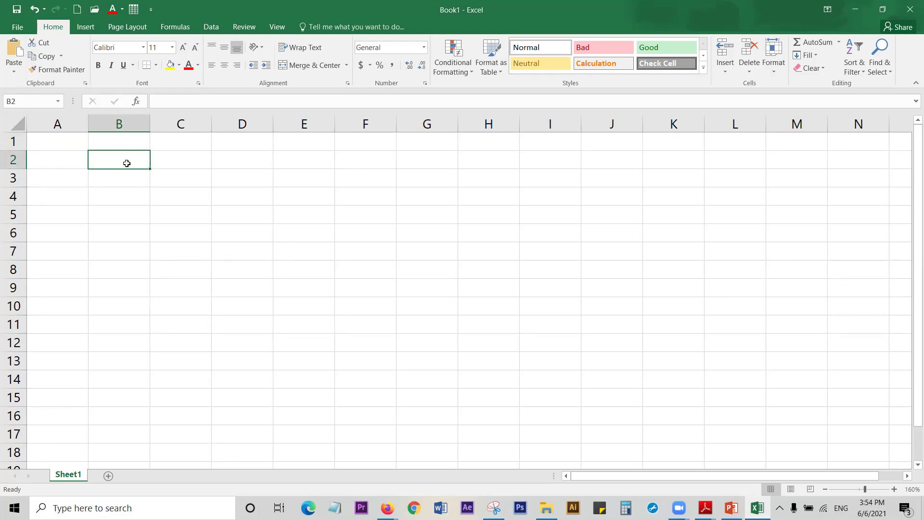
drag(146, 159, 500, 159)
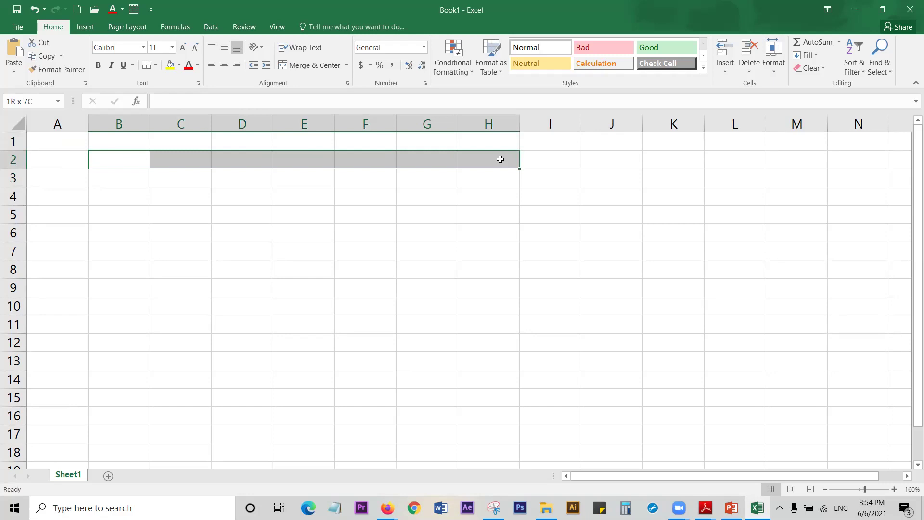
drag(500, 159, 499, 160)
Step: Draw pen marks over columns C–E and F–H on the table snip, then minimize Snipping Tool
click(484, 499)
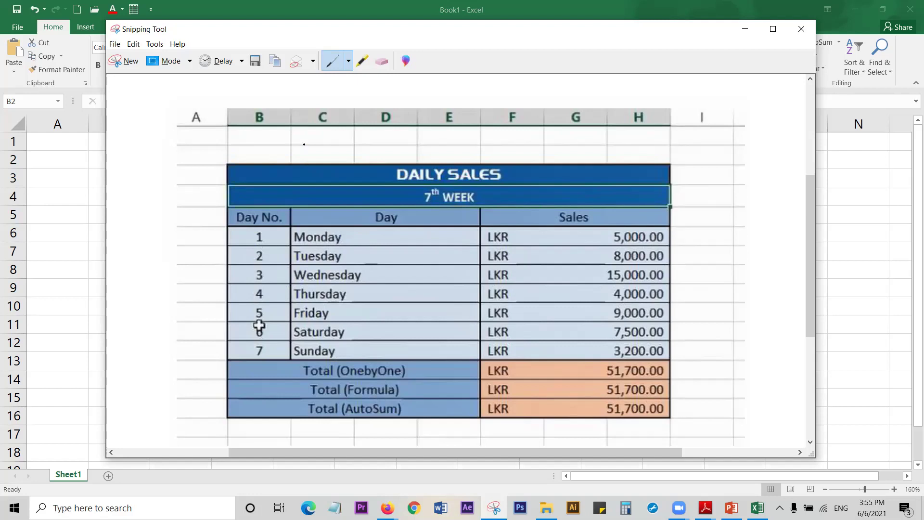
drag(299, 132, 474, 134)
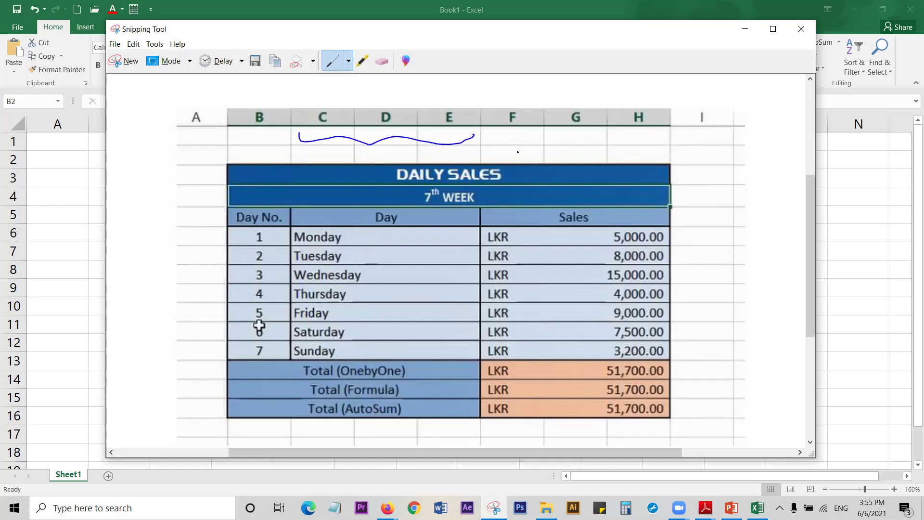
drag(495, 135, 653, 134)
click(749, 29)
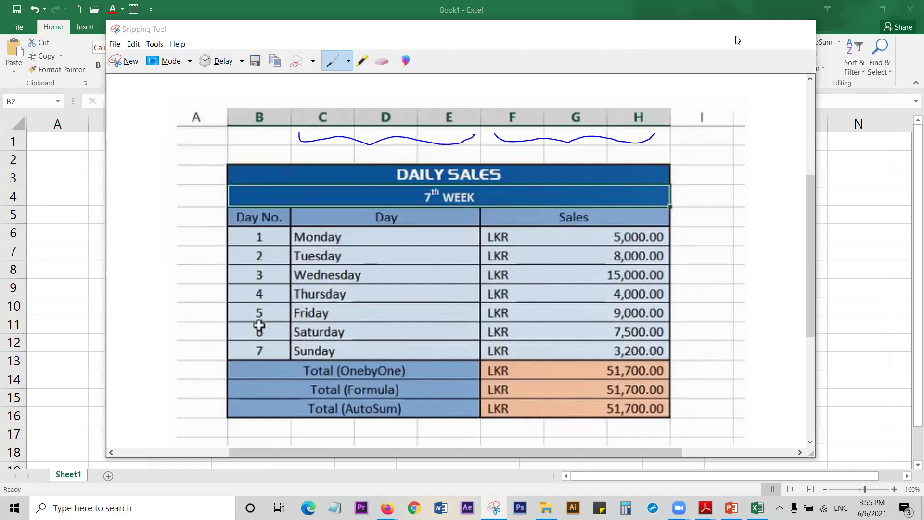
click(122, 156)
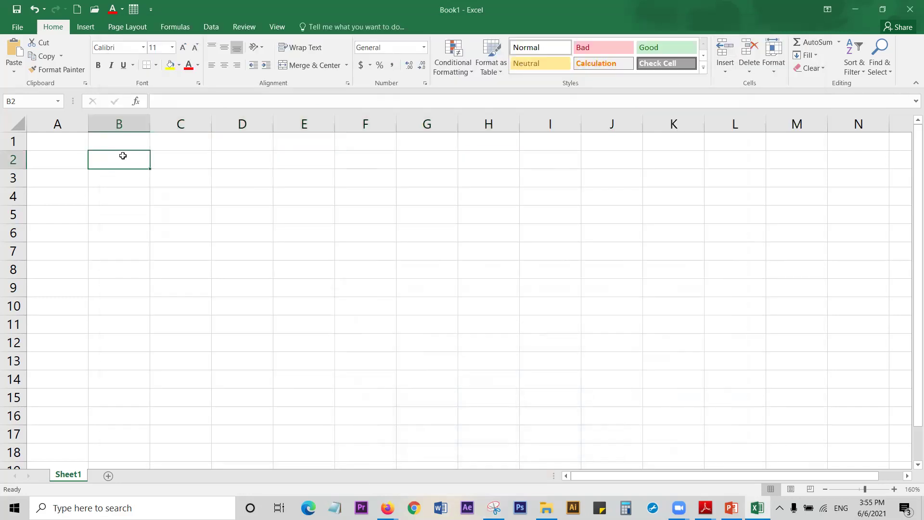
Step: Reselect B2:H2 after checking the annotated snip for reference
drag(123, 155, 509, 162)
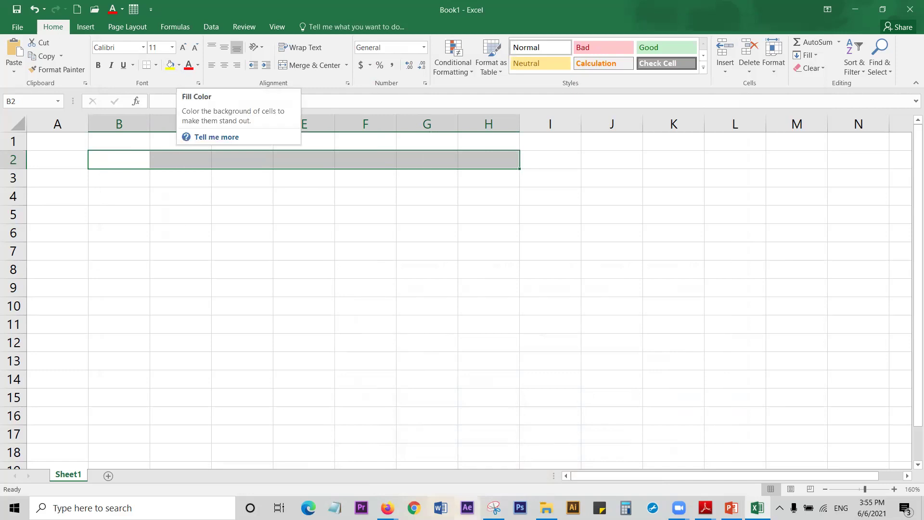
click(494, 507)
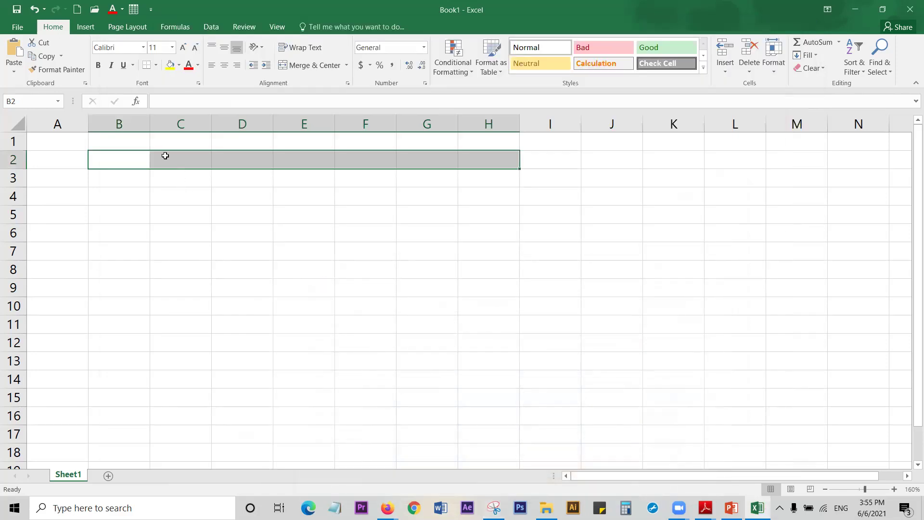
click(165, 156)
drag(127, 158, 489, 160)
click(179, 66)
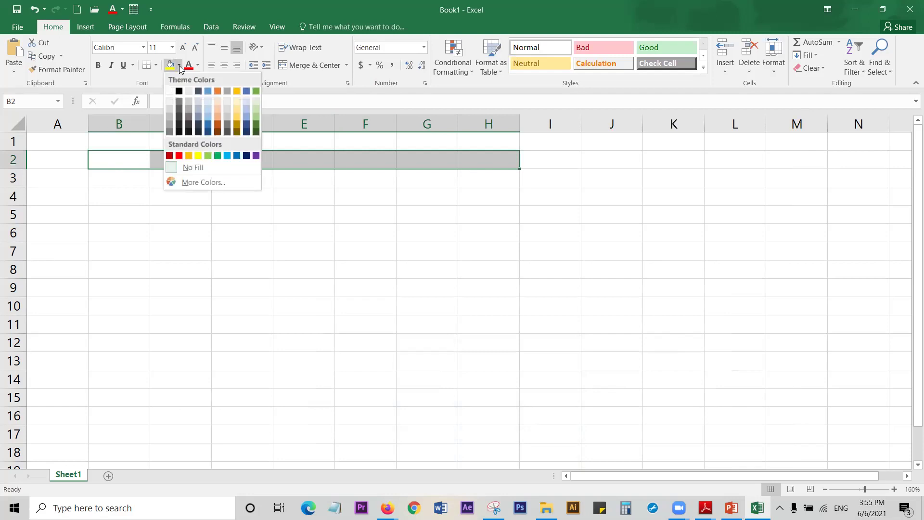
click(184, 9)
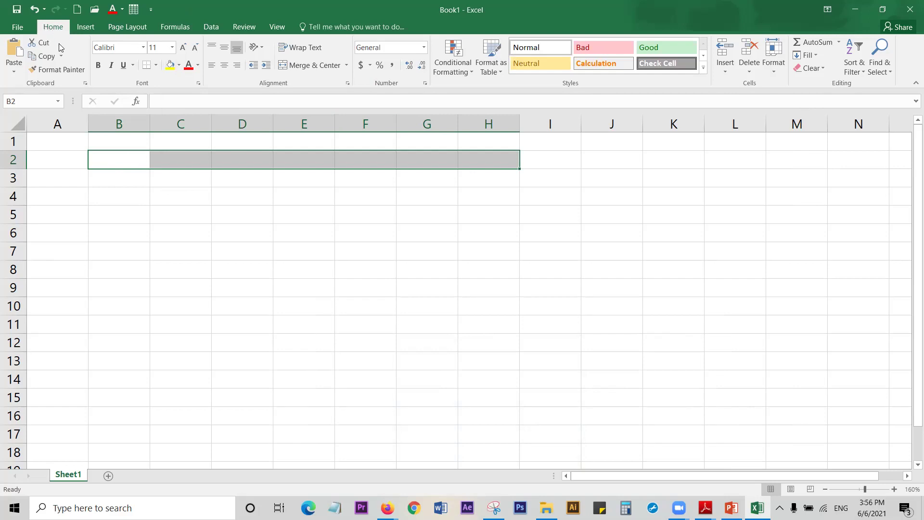
click(170, 67)
Step: Fill B2:H2 with Yellow and reselect the range to try other colours
click(179, 65)
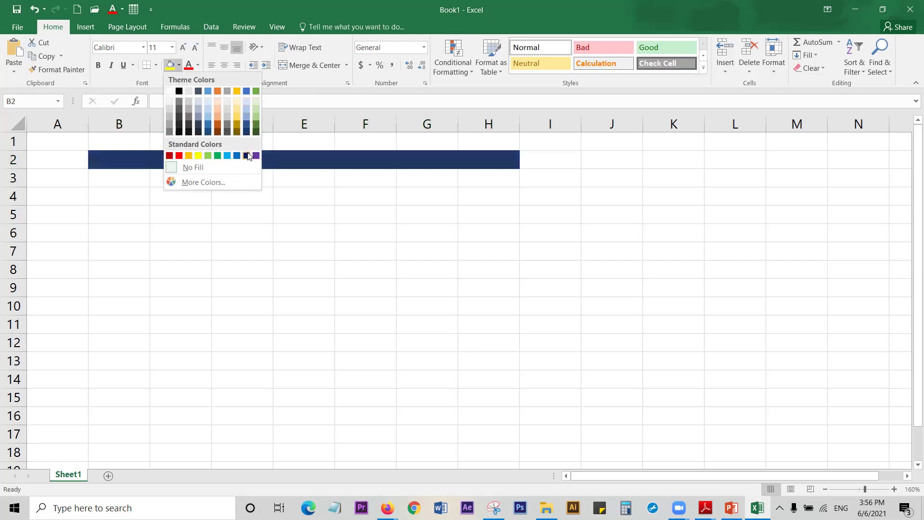
click(202, 156)
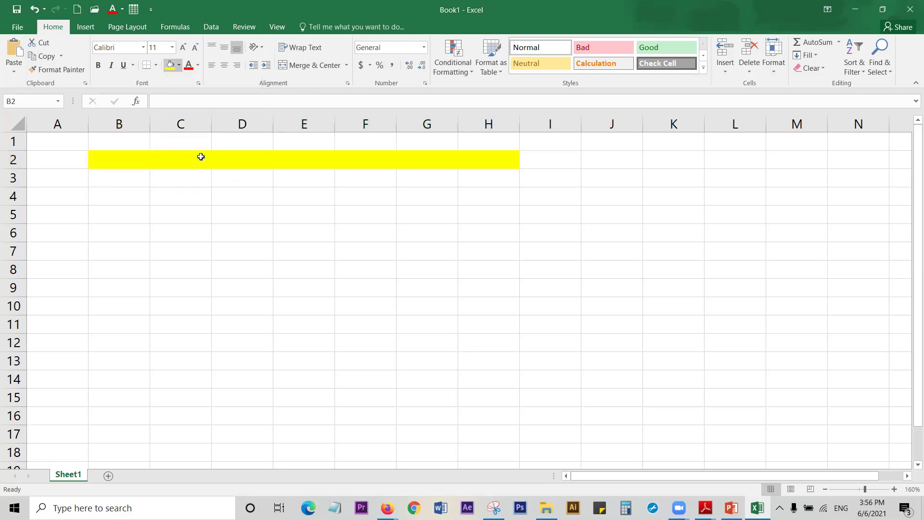
click(391, 192)
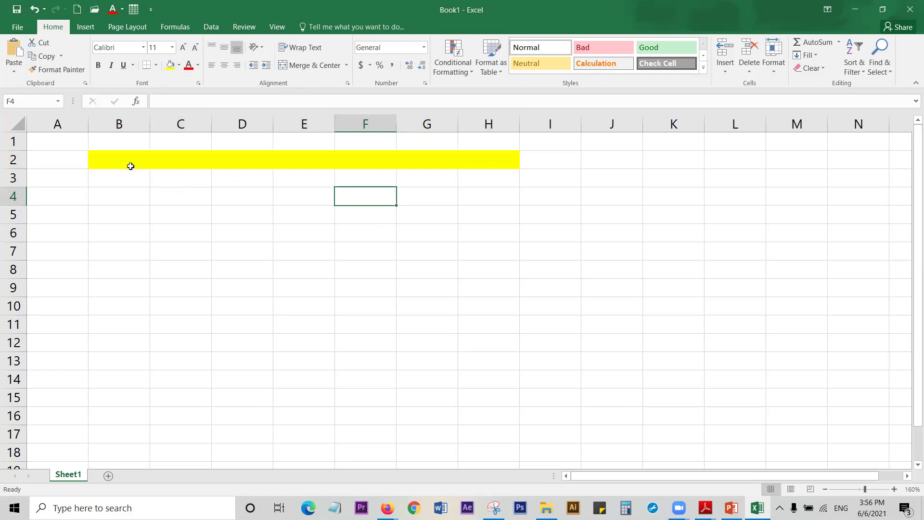
click(486, 160)
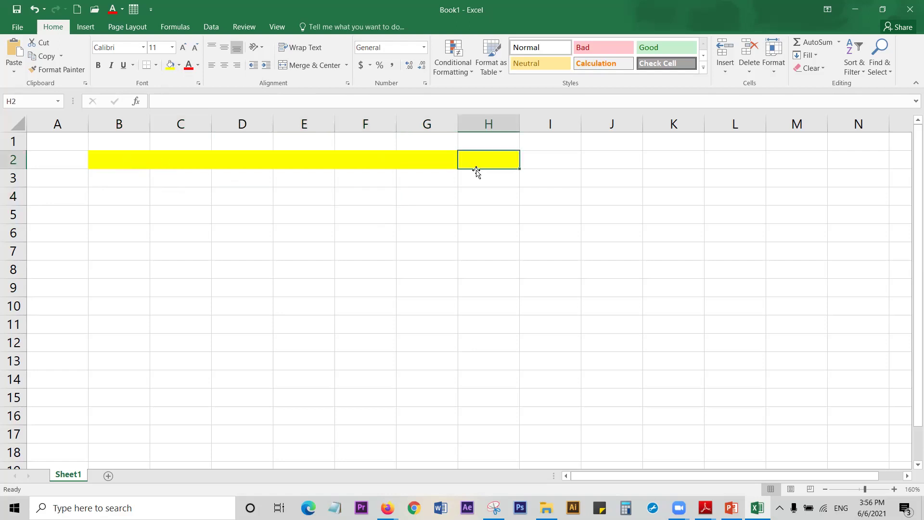
click(321, 166)
drag(142, 158, 471, 158)
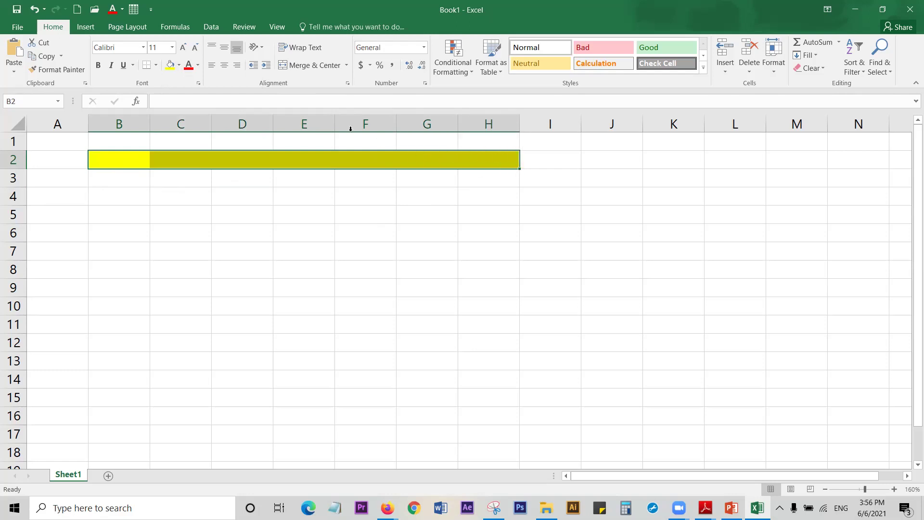
click(180, 65)
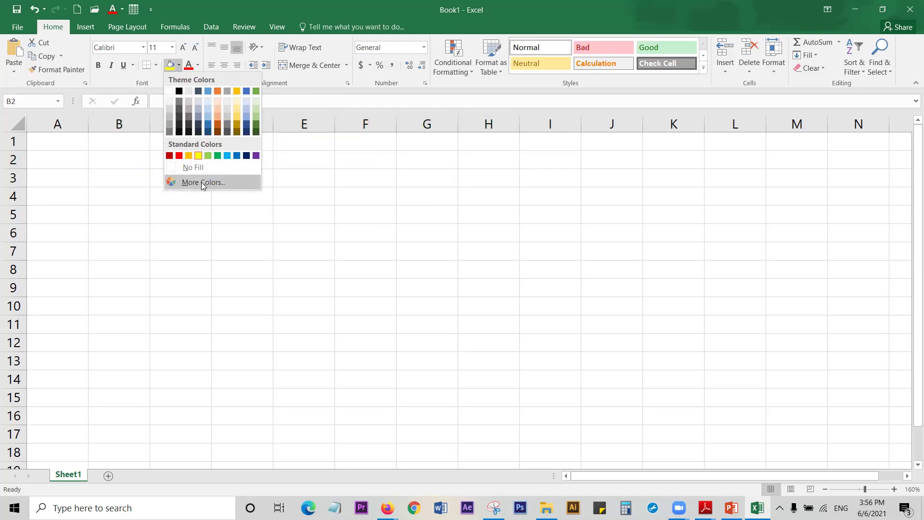
Step: Open More Colors and try several shades from the Standard colour hexagon
click(219, 181)
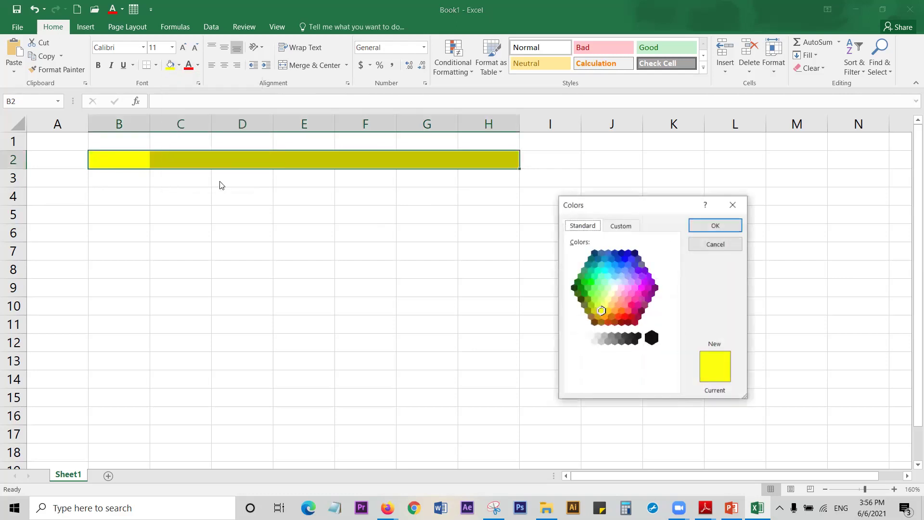
drag(587, 204, 285, 187)
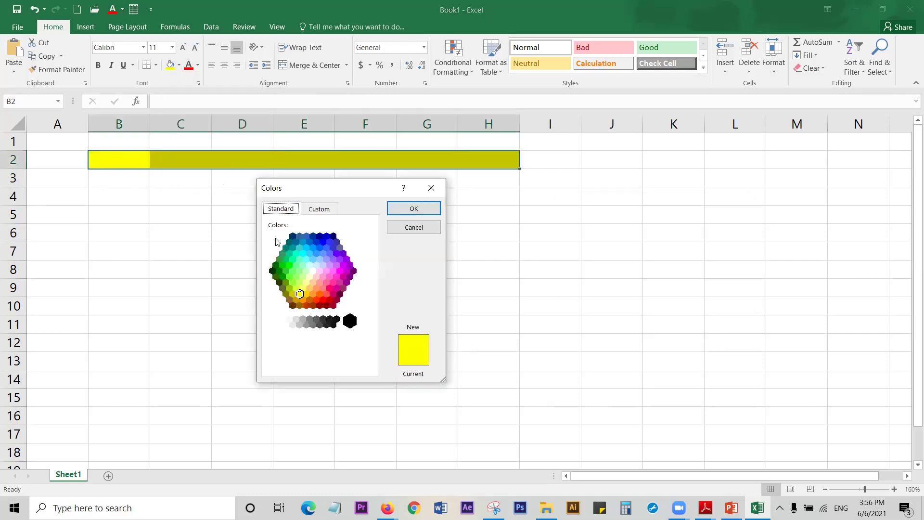
click(319, 267)
click(298, 265)
click(316, 254)
click(327, 271)
click(325, 293)
click(321, 300)
click(321, 318)
click(315, 276)
click(312, 257)
Step: Set a custom dark green of RGB 80, 170, 18 and apply it to B2:H2
click(316, 211)
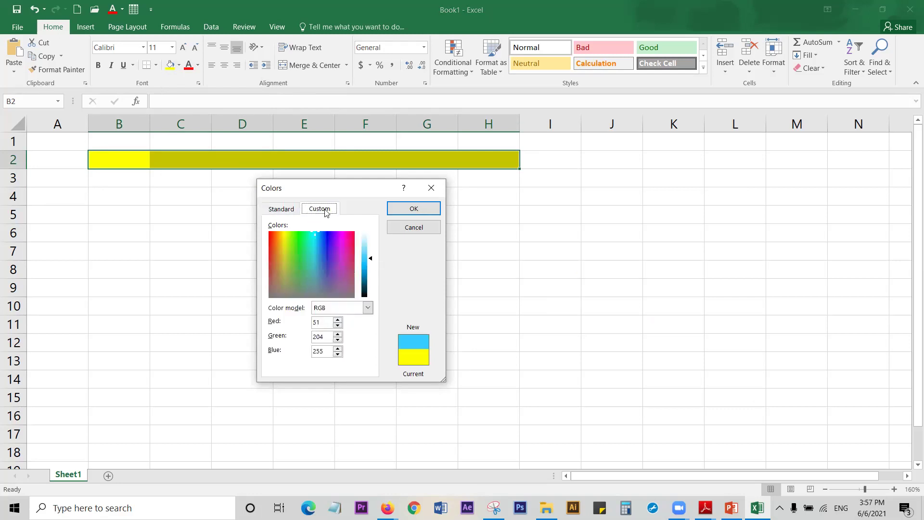
drag(340, 188, 301, 190)
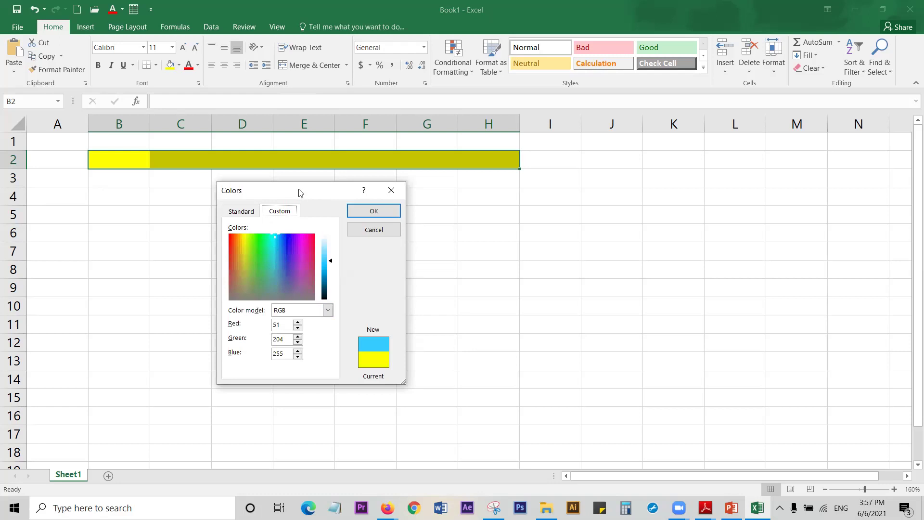
drag(317, 192, 288, 189)
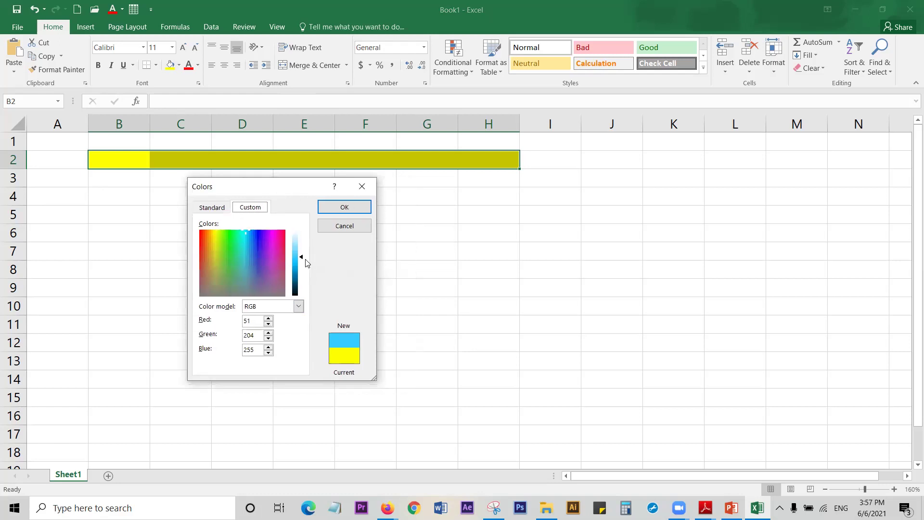
drag(299, 261, 300, 262)
drag(231, 262, 228, 246)
click(222, 242)
drag(300, 262, 308, 275)
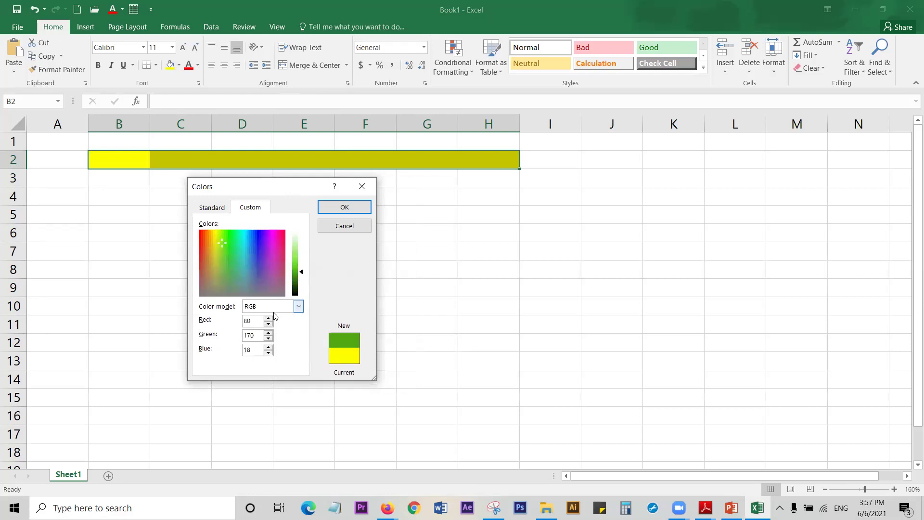
click(300, 307)
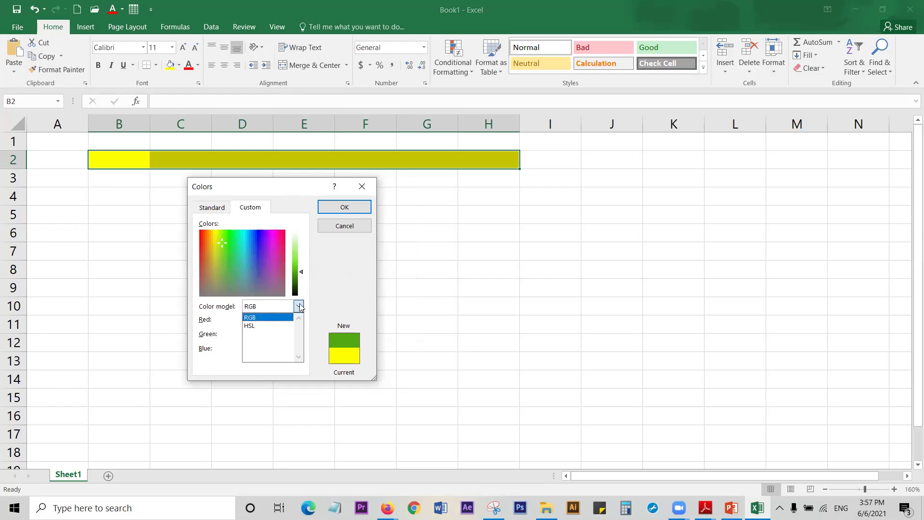
click(271, 315)
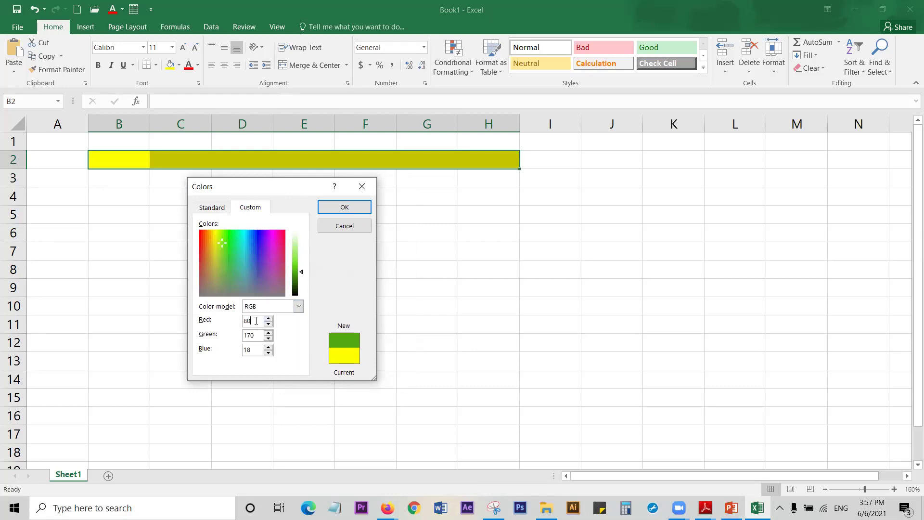
mouse_move(256, 320)
mouse_down()
mouse_move(240, 321)
mouse_move(243, 335)
mouse_up()
click(228, 253)
click(337, 208)
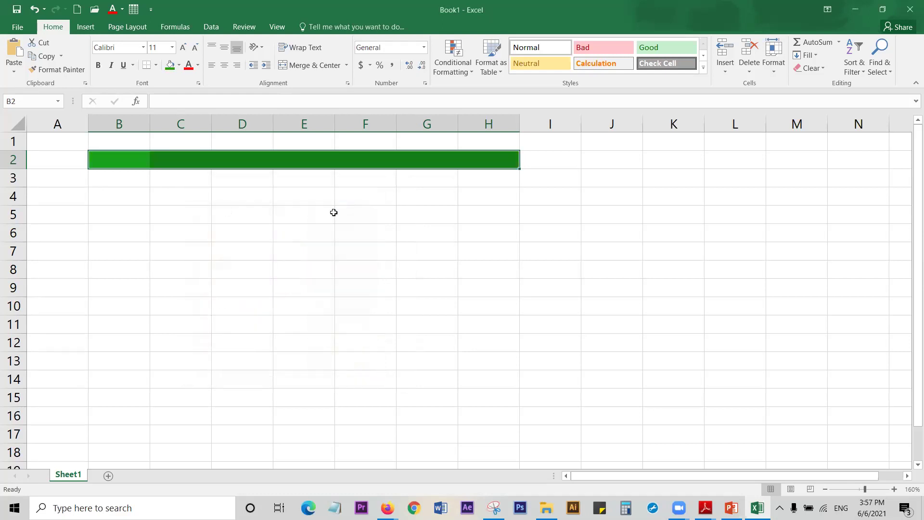
click(233, 219)
Step: Fill B2:H2 with Blue, Accent 1, Darker 25% and reselect the range
drag(112, 163, 489, 161)
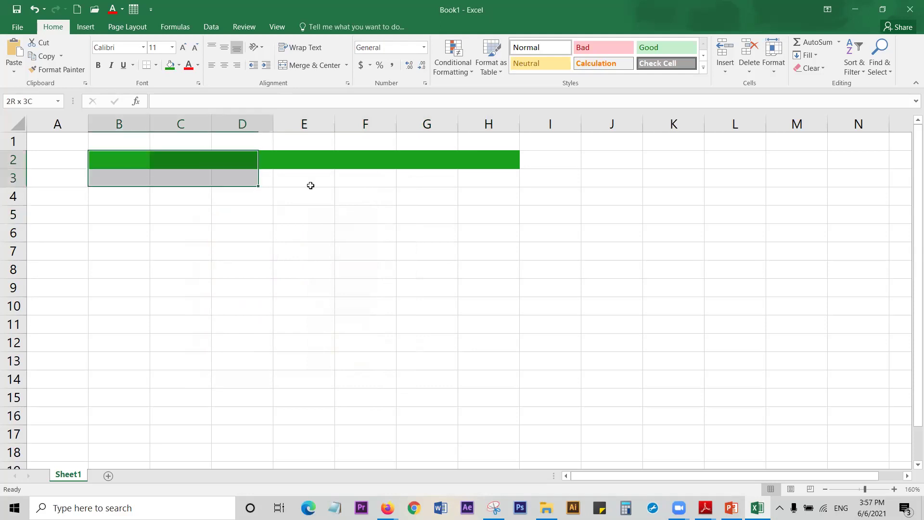
click(178, 68)
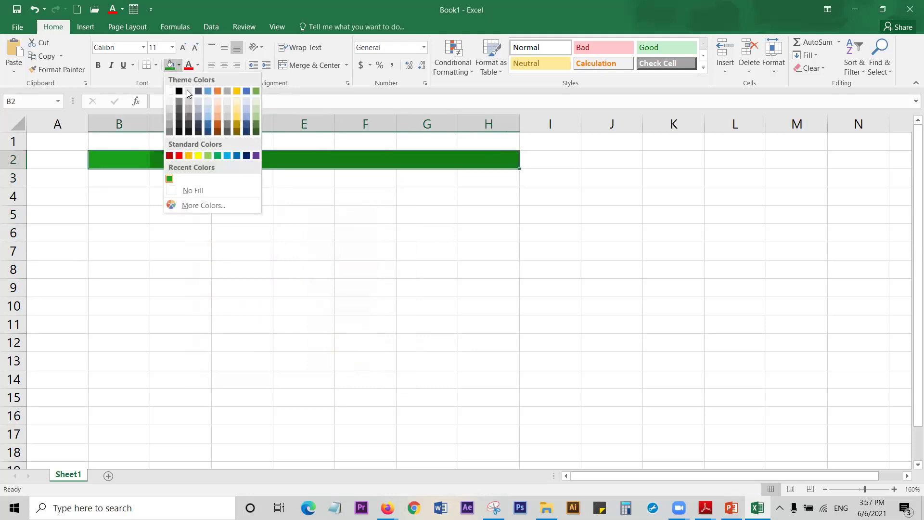
click(208, 126)
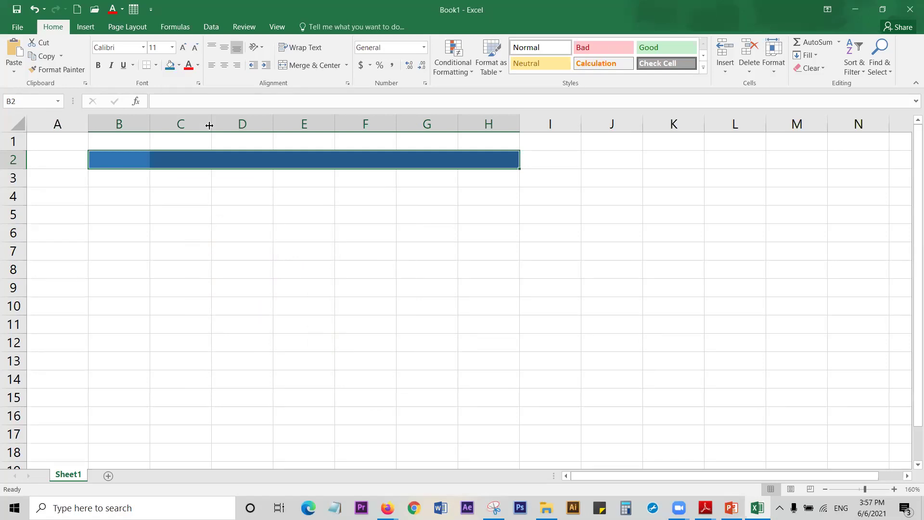
click(223, 193)
click(182, 158)
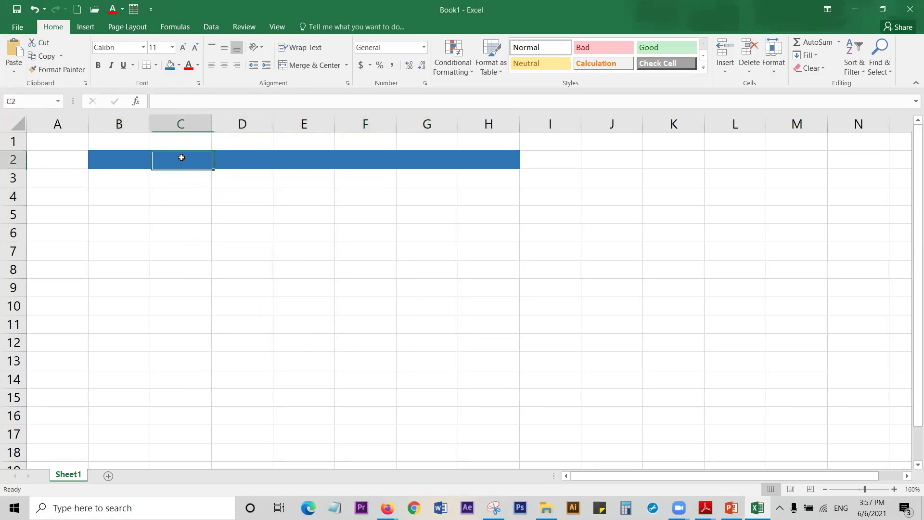
click(131, 161)
drag(130, 160, 485, 160)
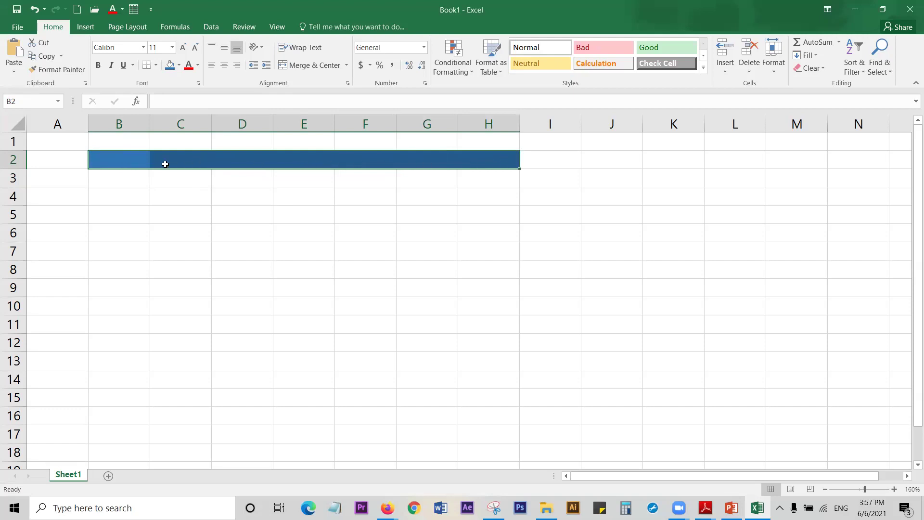
click(203, 207)
drag(124, 158, 495, 156)
Step: Apply All Borders to B2:H2 so each blue cell is outlined separately
click(155, 65)
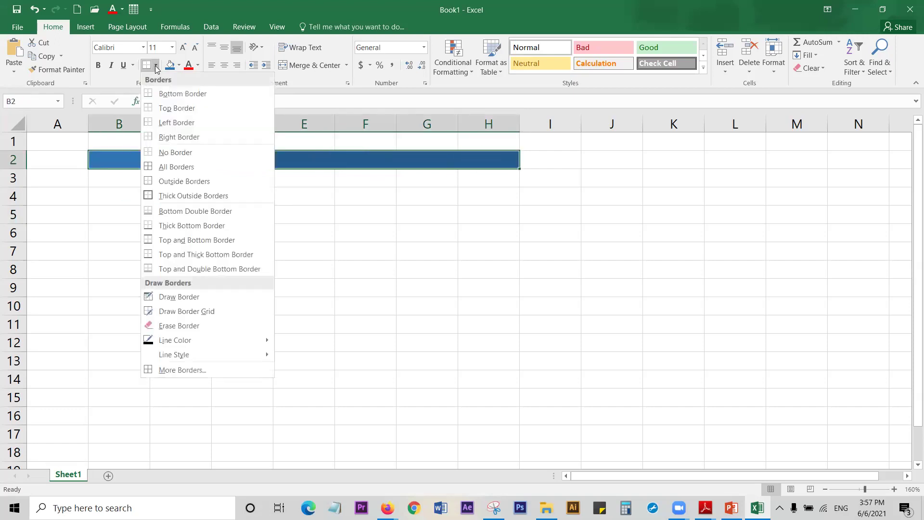
click(176, 167)
click(244, 197)
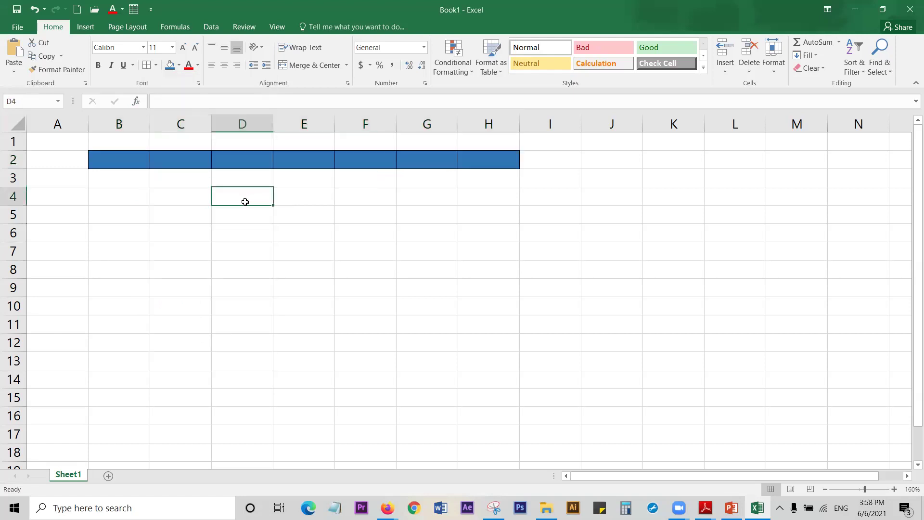
Step: Select cells along the blue row through H3 and view the Daily Sales reference snip
click(121, 164)
click(188, 159)
click(250, 159)
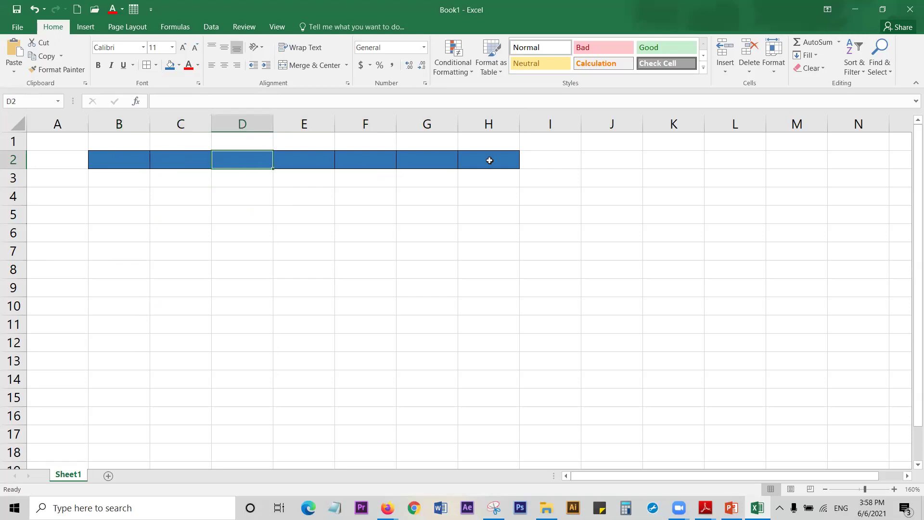
drag(490, 160, 183, 178)
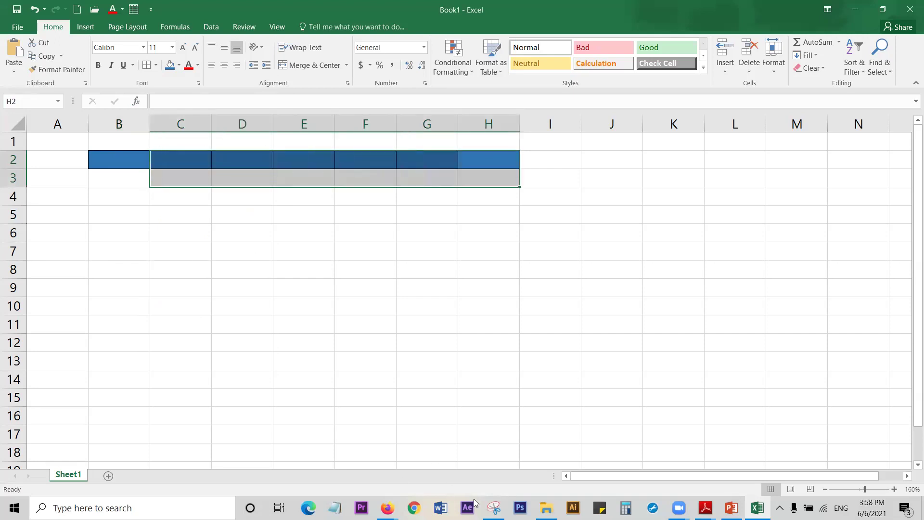
click(494, 507)
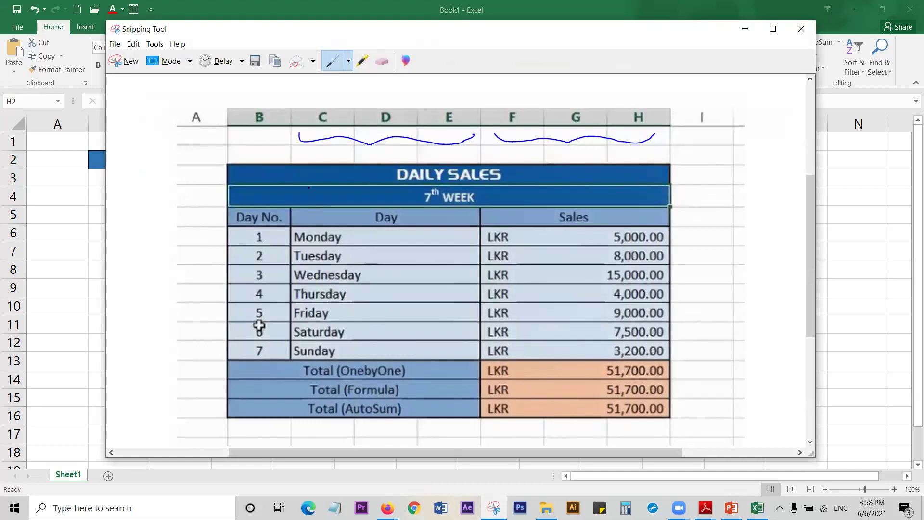
Step: Hide the reference snip and start selecting the title row from B2 in Excel
click(745, 29)
click(155, 210)
drag(126, 159, 480, 160)
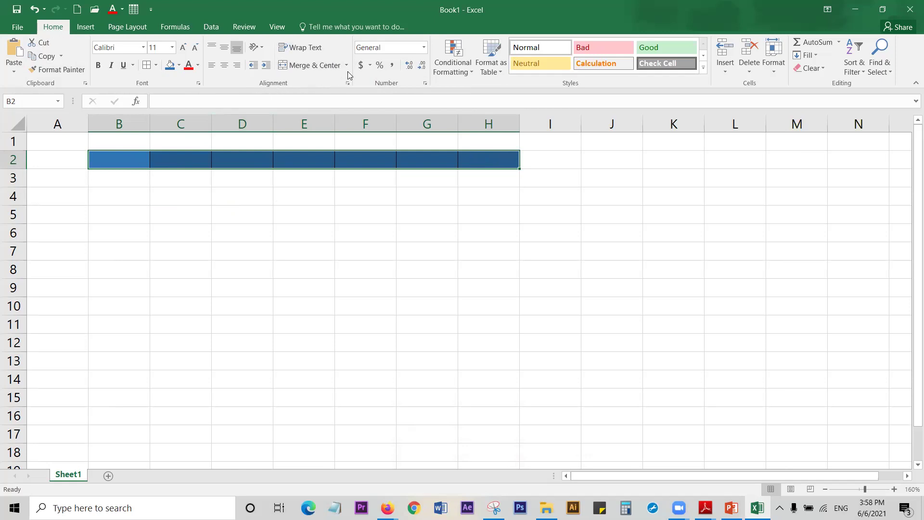
click(314, 67)
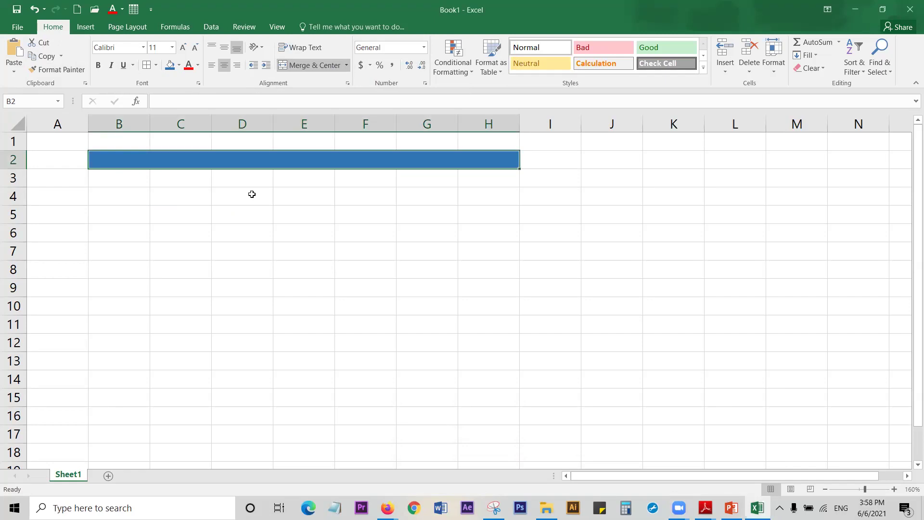
click(494, 507)
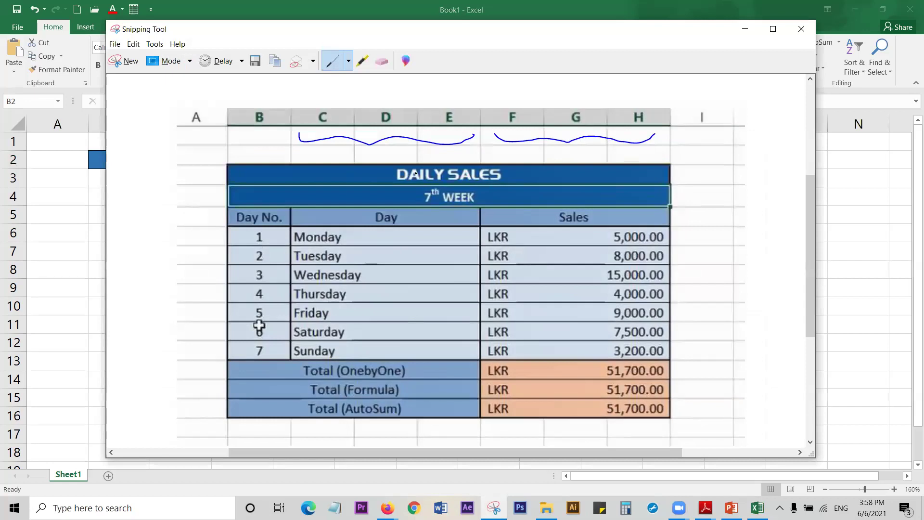
click(745, 34)
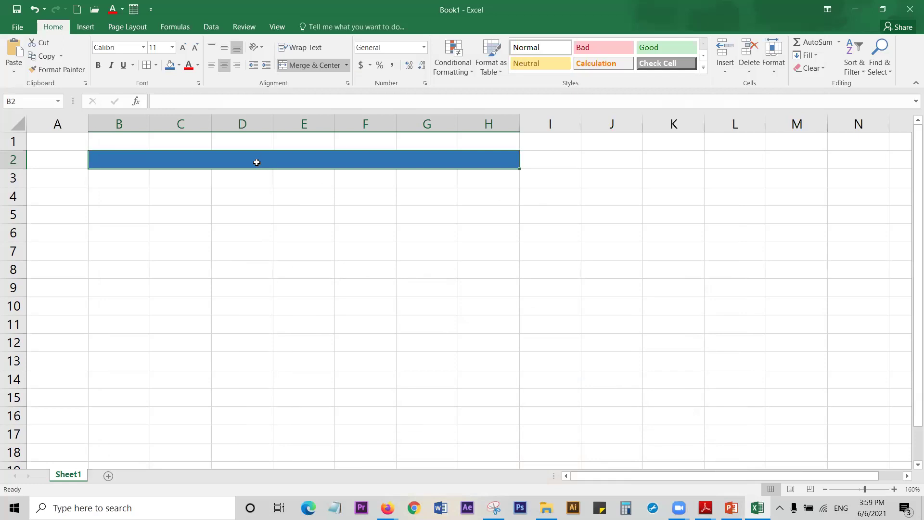
Step: Enter 'DAILY SALES' in merged B2:H2, check the reference snip, then reselect the title
text(DAILY SALES)
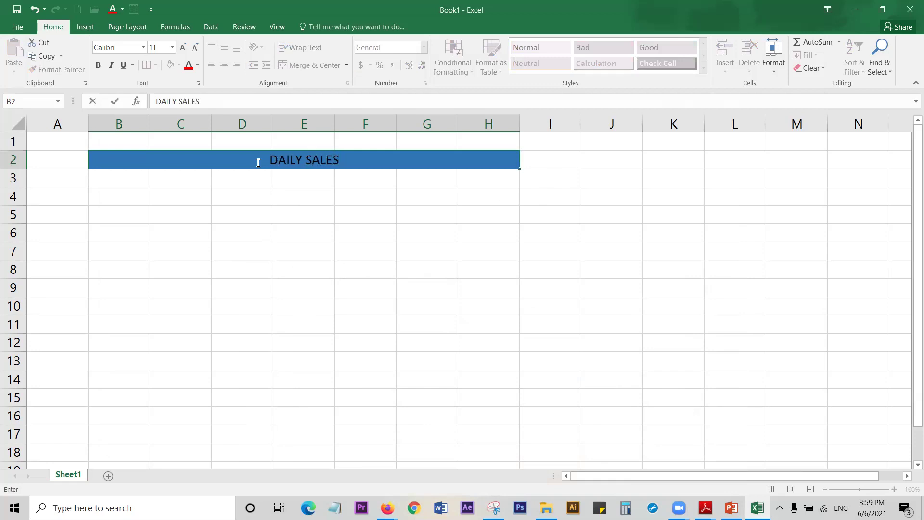
click(326, 196)
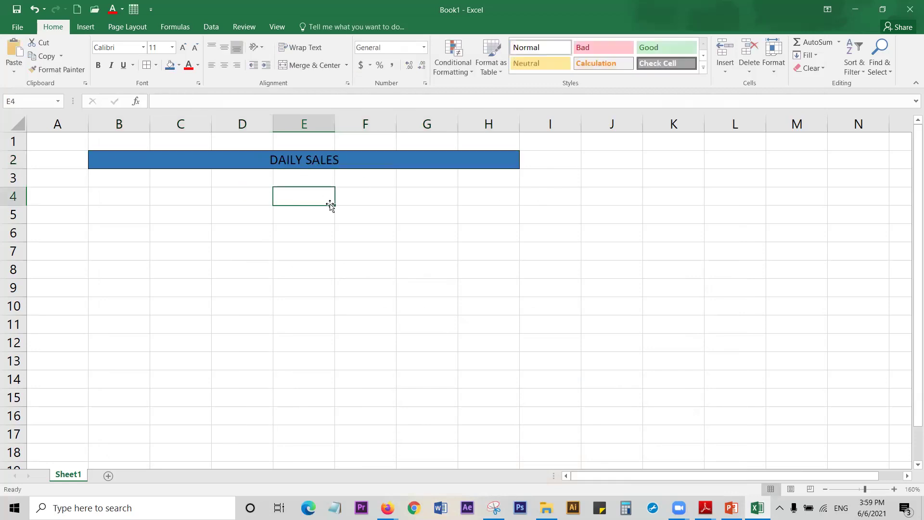
click(494, 508)
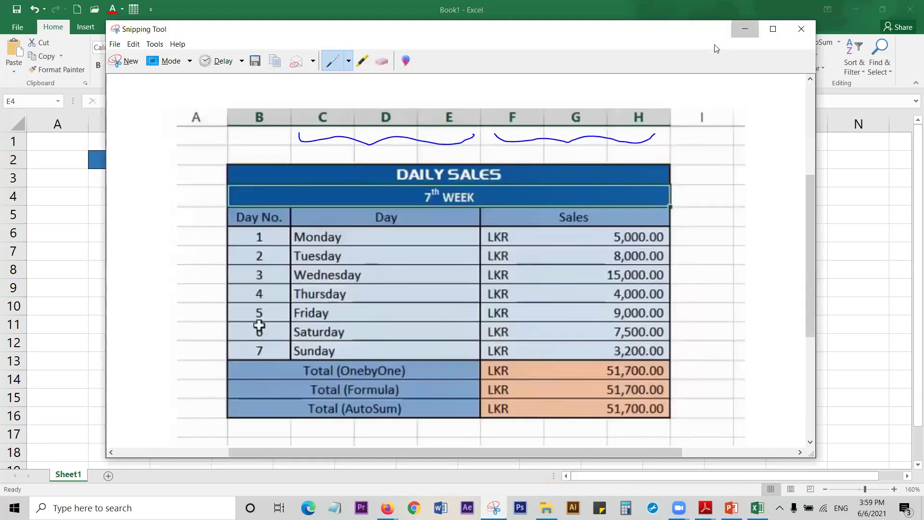
click(745, 28)
click(291, 159)
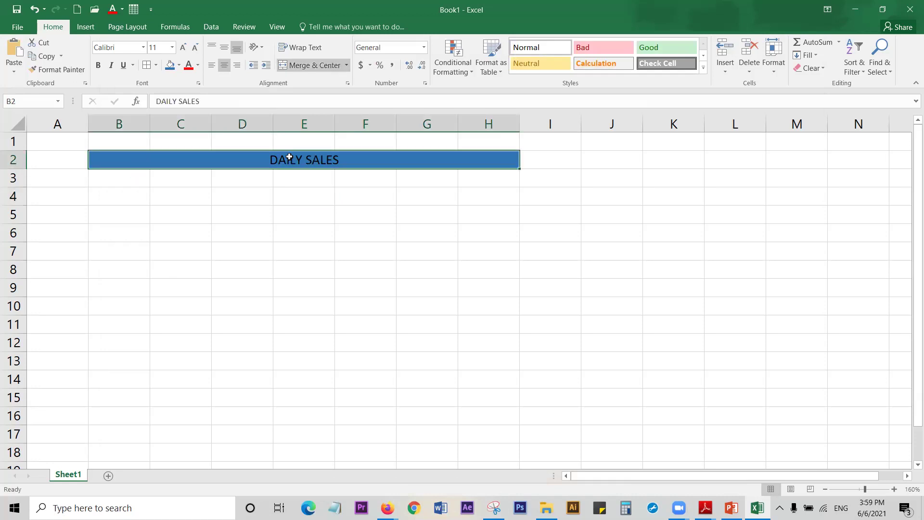
Step: Enlarge the DAILY SALES title to 14 point, colour it white, and make it bold
click(298, 193)
click(307, 161)
click(182, 47)
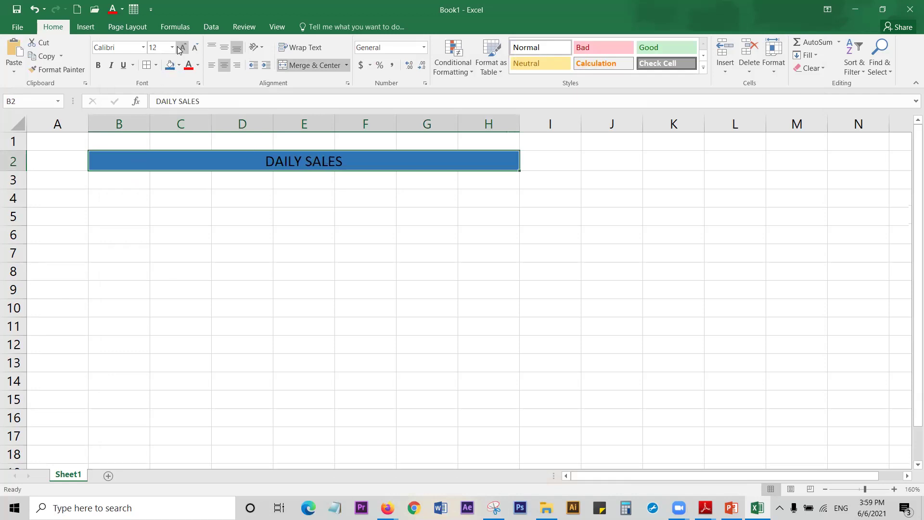
click(182, 47)
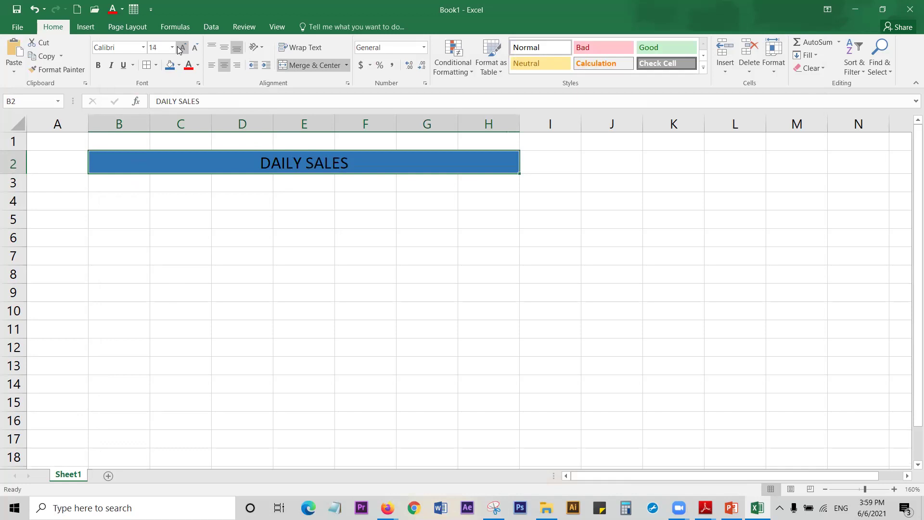
click(198, 67)
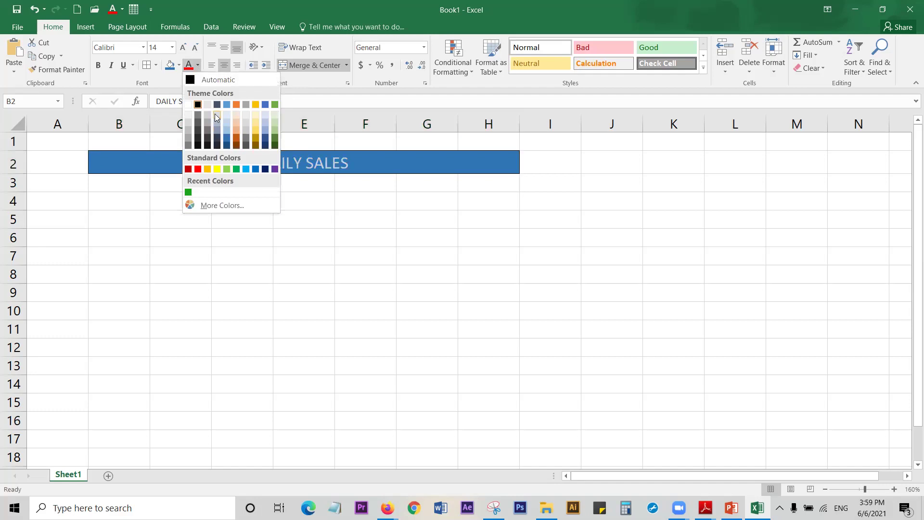
click(188, 104)
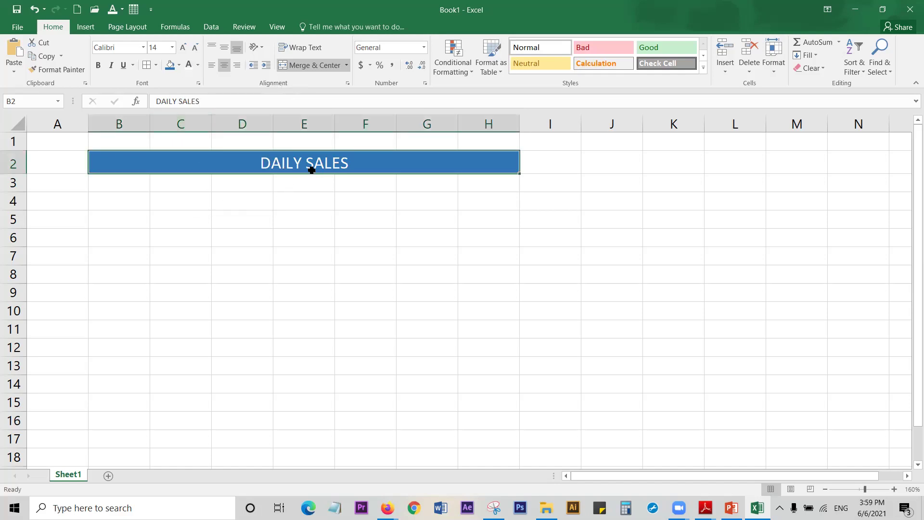
click(99, 70)
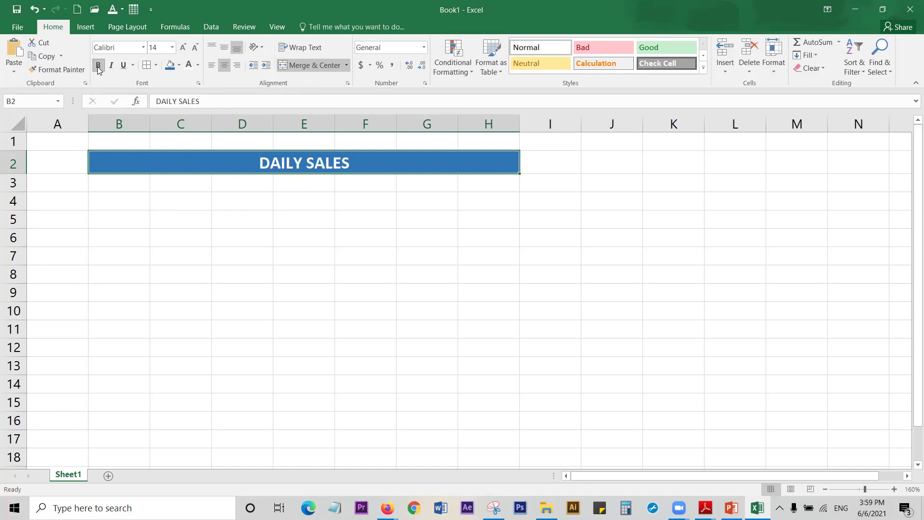
click(398, 186)
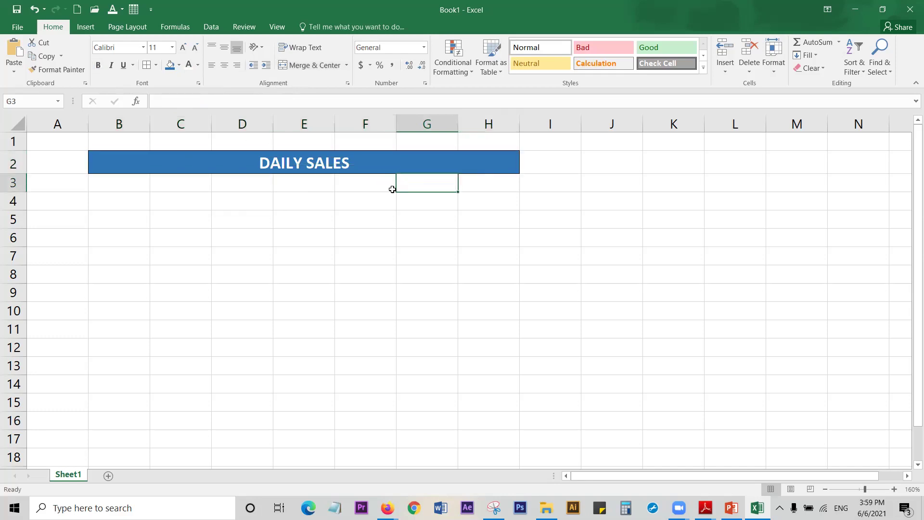
Step: Save As to the Desktop, changing the file name from Book1 to Book3.xlsx
click(16, 9)
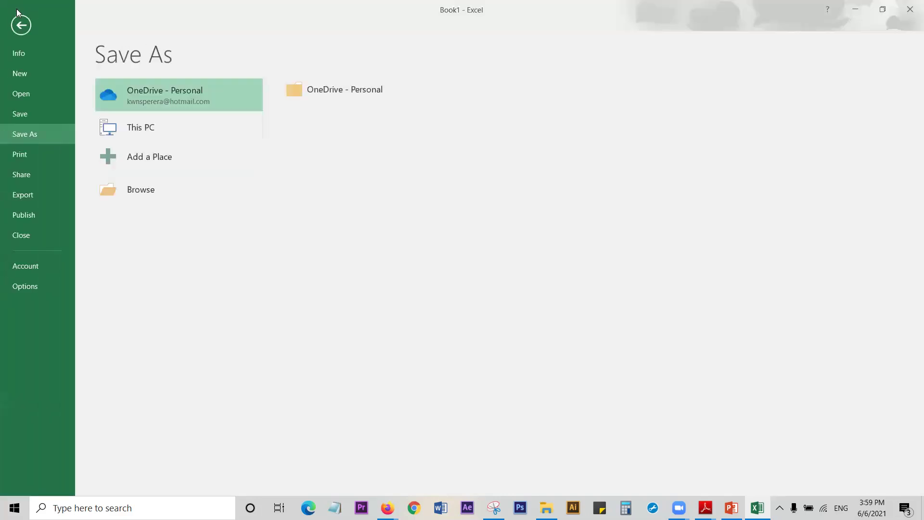
click(145, 189)
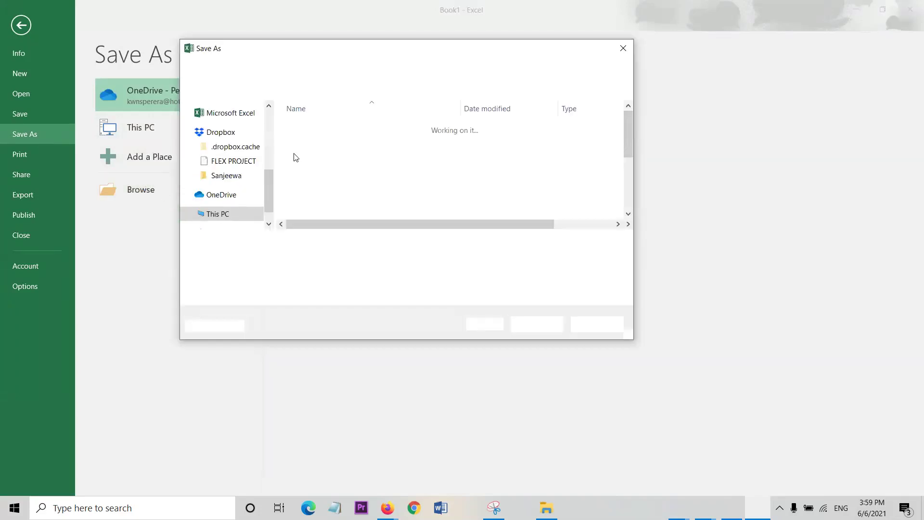
scroll(219, 163, up, 5)
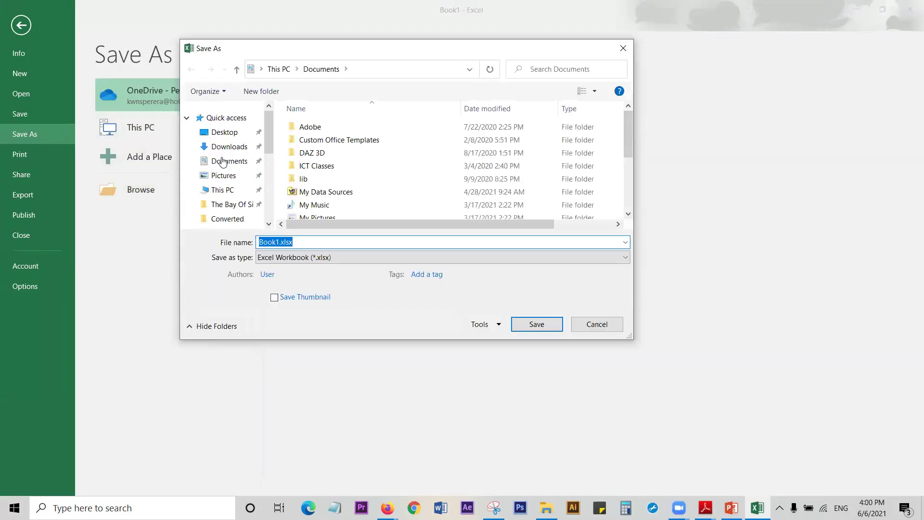
click(228, 136)
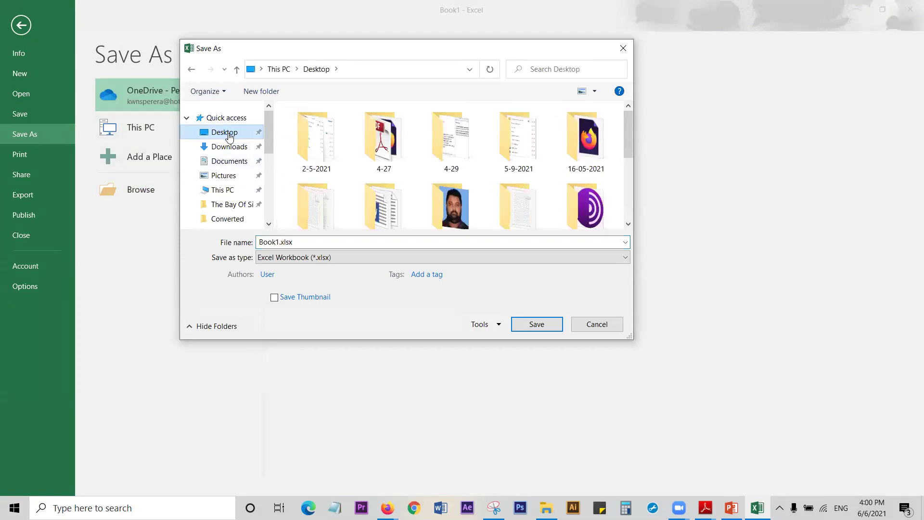
scroll(406, 208, down, 5)
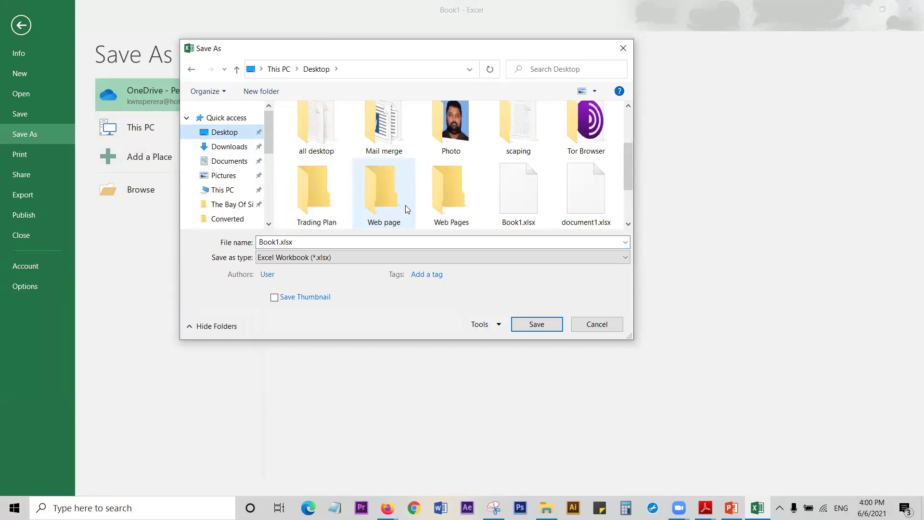
click(278, 242)
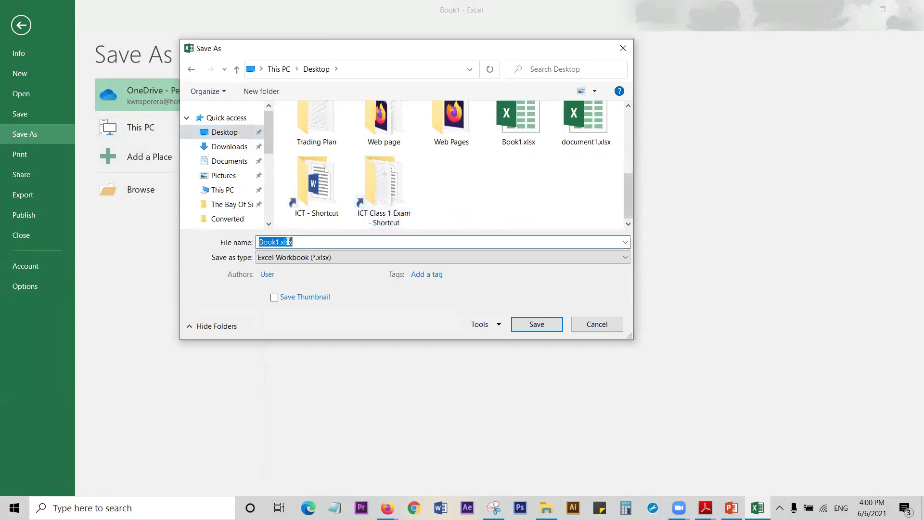
click(278, 241)
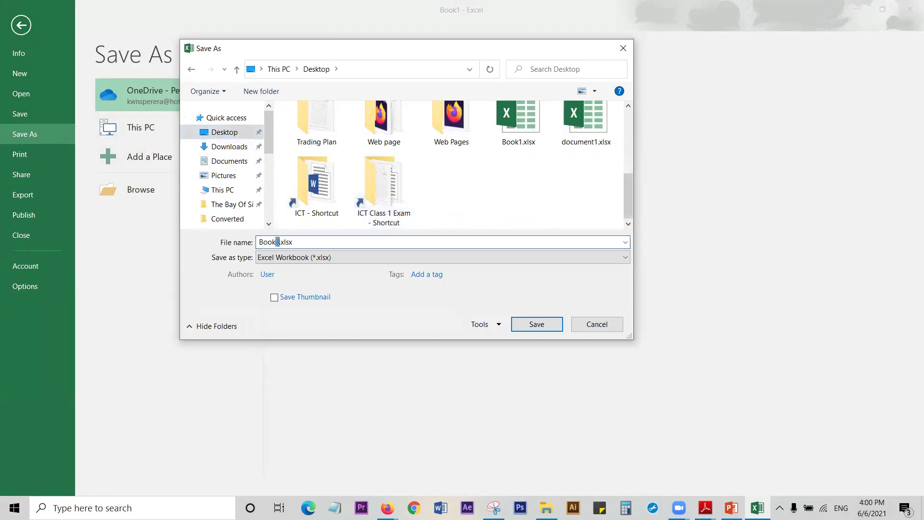
key(BackSpace)
text(3)
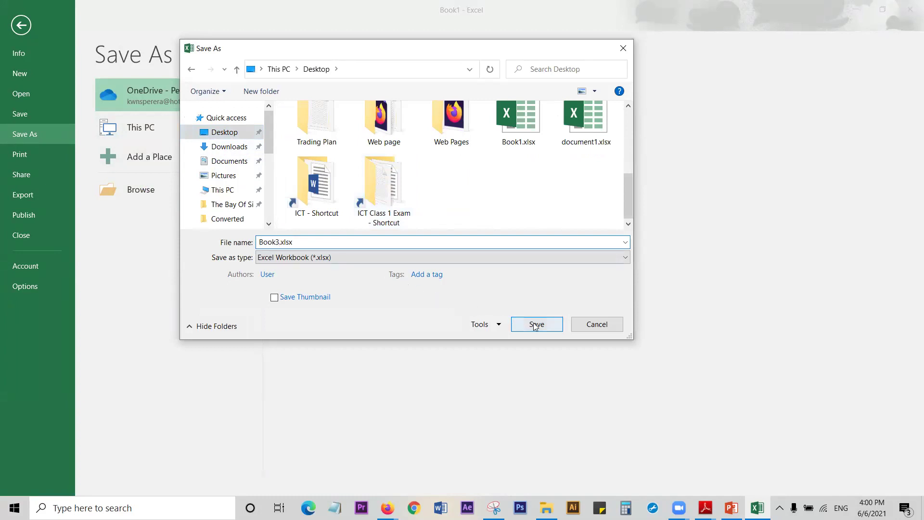
click(536, 324)
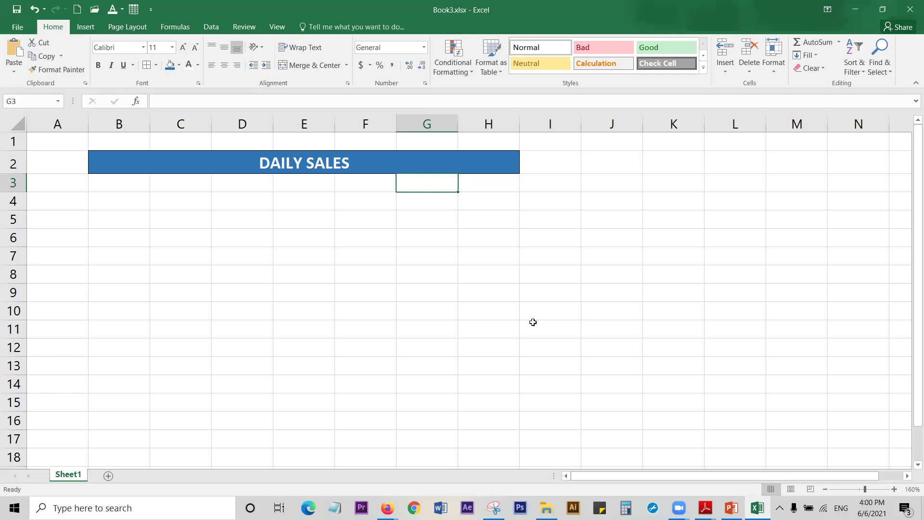
Step: Draw an arrow on the reference snip pointing at the 7th WEEK row, then hide it
click(494, 508)
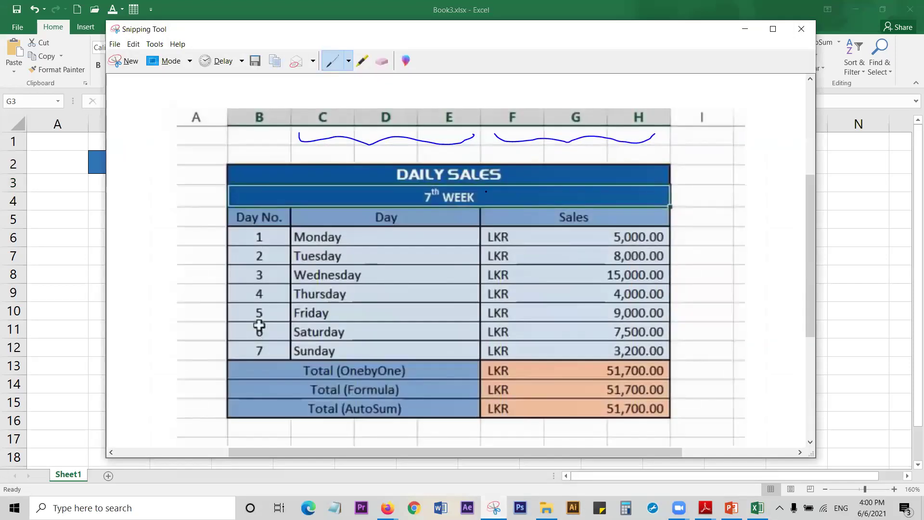
mouse_move(747, 193)
mouse_down()
mouse_move(653, 198)
mouse_move(669, 203)
mouse_up()
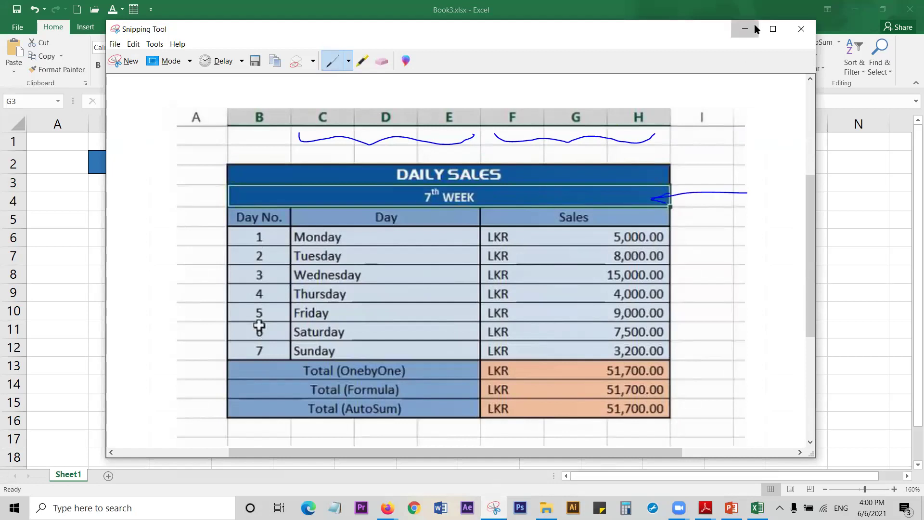
click(755, 29)
Step: Merge and center B3:H3, then check the reference snip and put it away
click(108, 186)
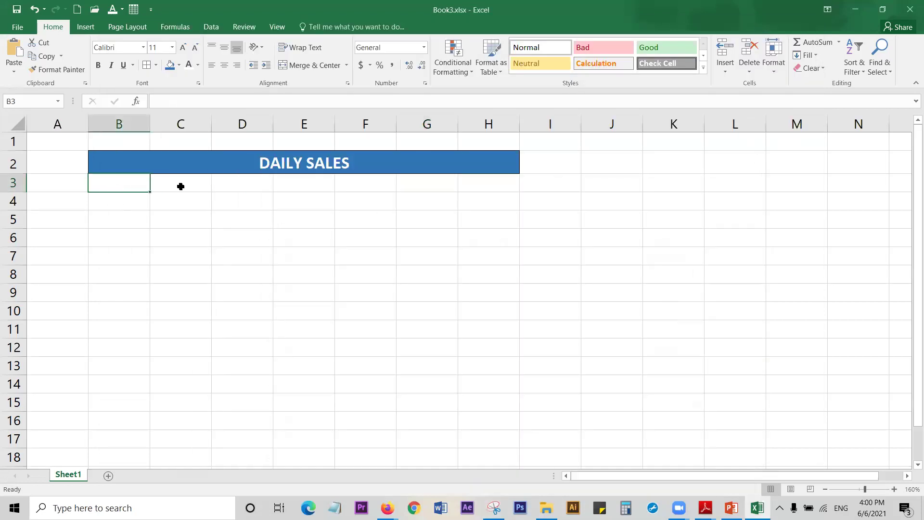
drag(180, 187, 482, 184)
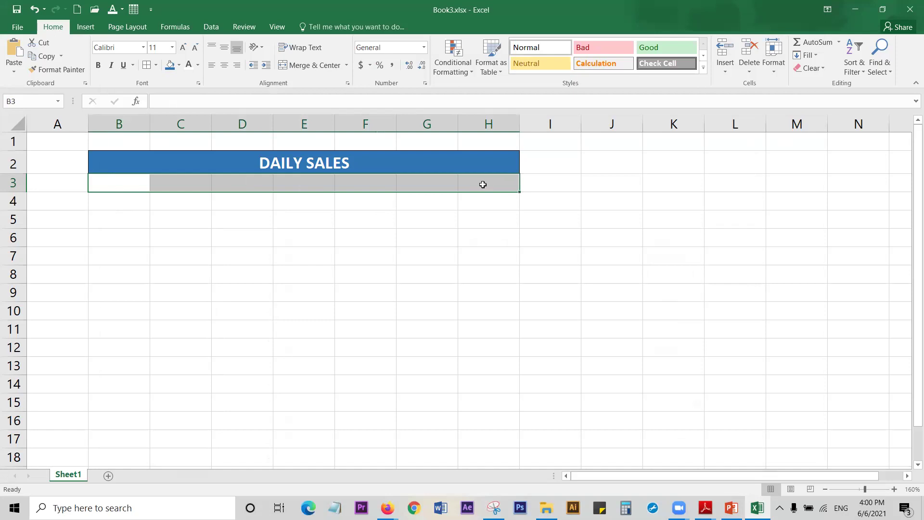
click(320, 66)
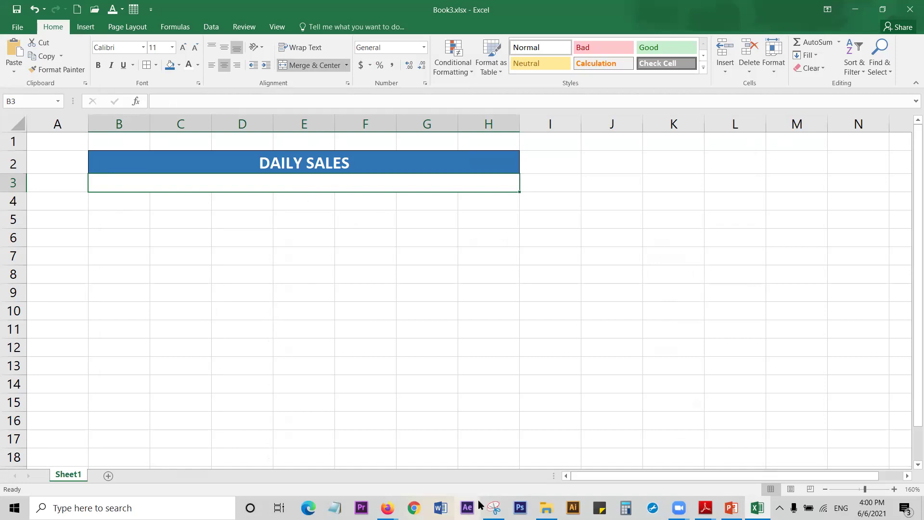
click(493, 508)
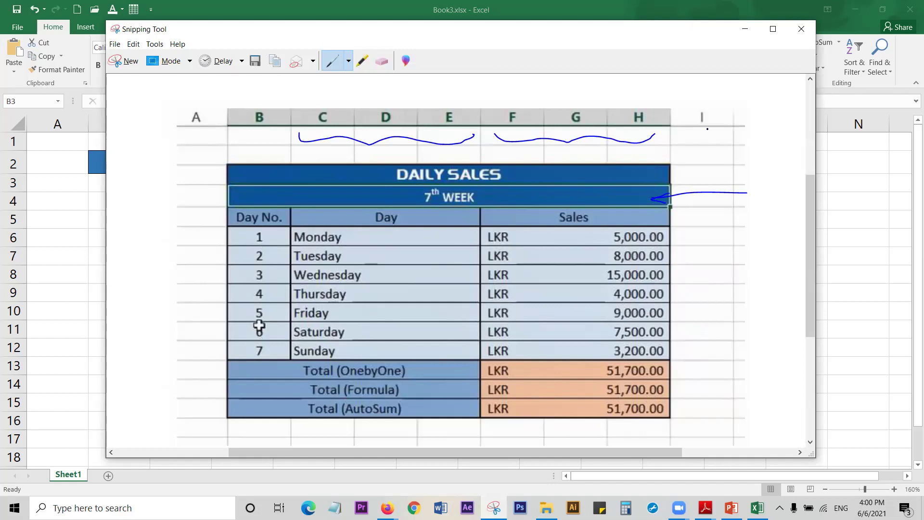
click(745, 30)
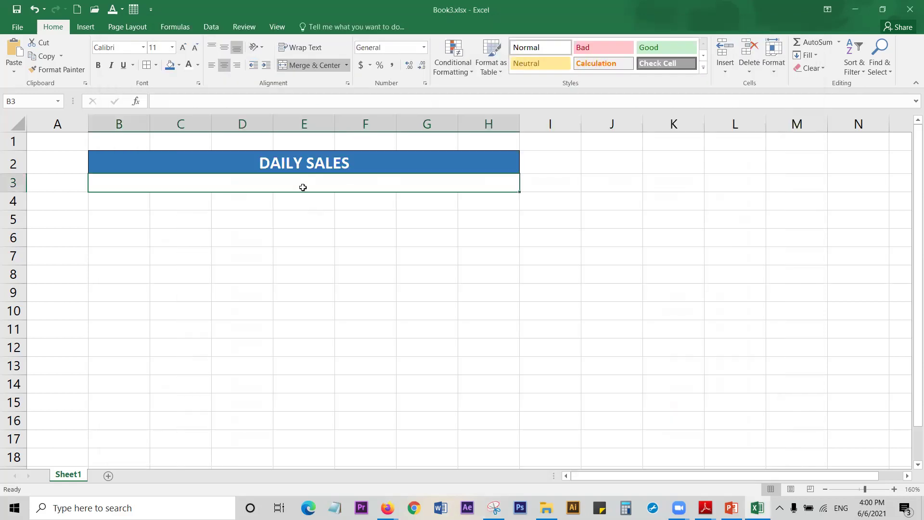
Step: Type '7th Week' into merged B3, correcting the capitalisation, and commit it
text(7TH w)
key(BackSpace)
text(W)
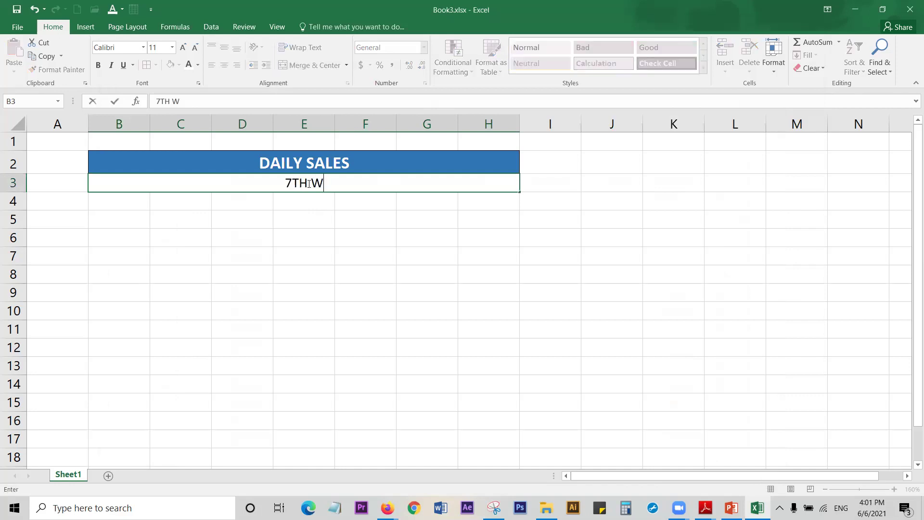
key(BackSpace)
key(BackSpace)
key(BackSpace)
key(BackSpace)
text(th Week)
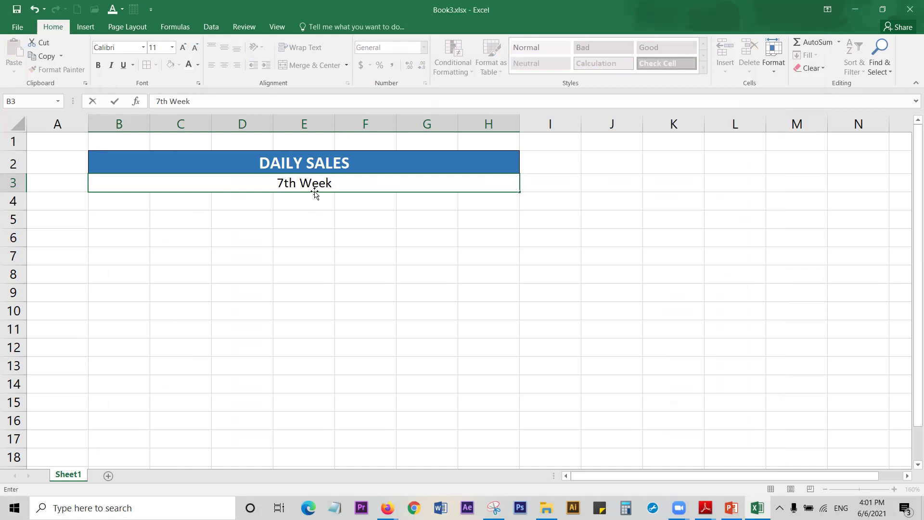
click(320, 212)
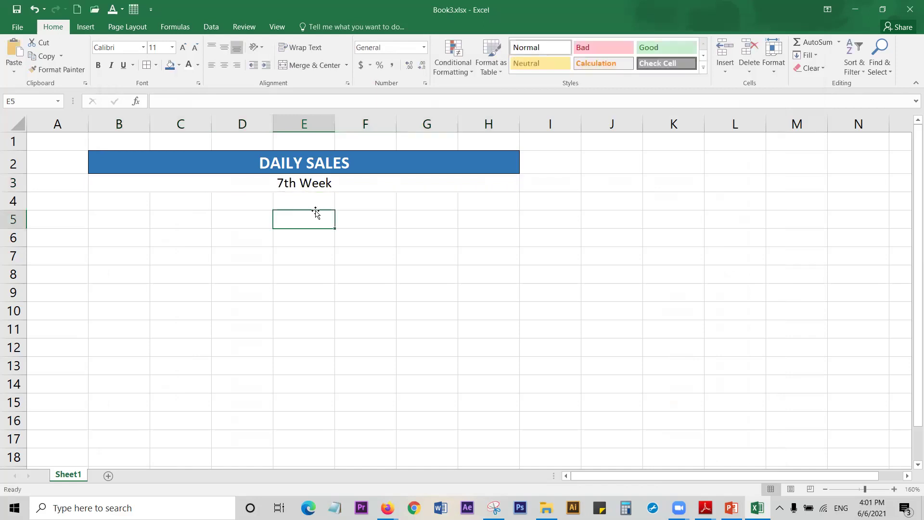
click(254, 184)
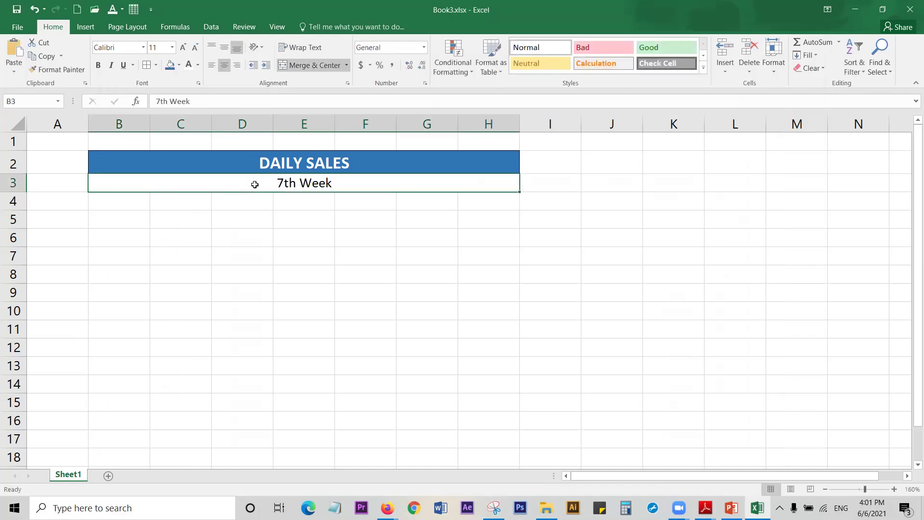
Step: Fill the 7th Week row Blue Accent 1 Darker 25% with white, 14-point, non-bold text
click(179, 66)
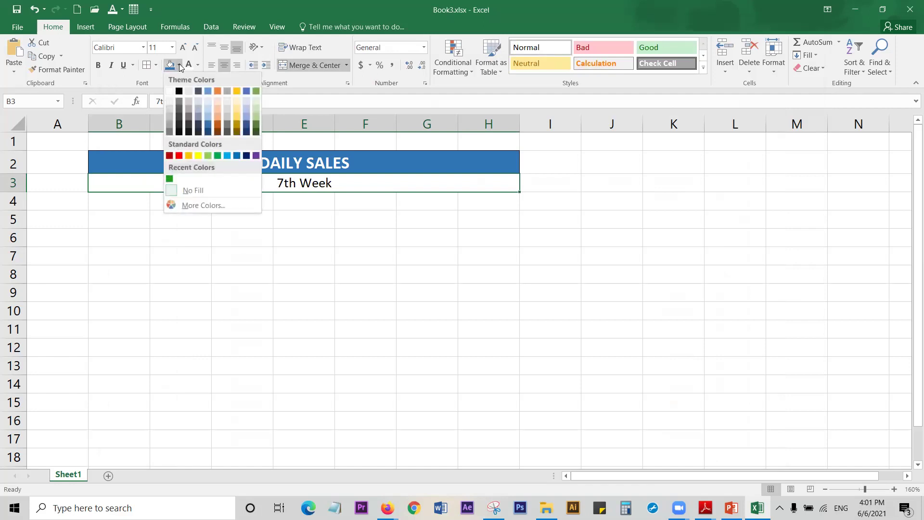
click(208, 127)
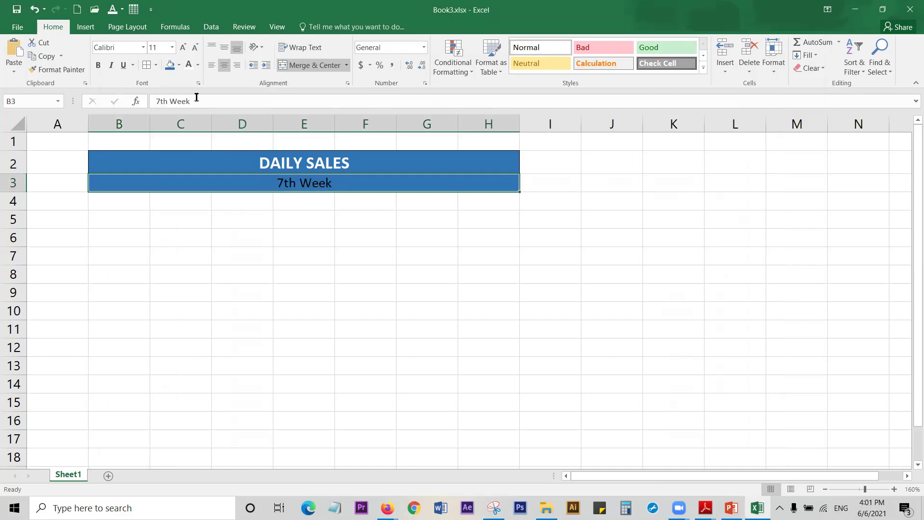
click(197, 66)
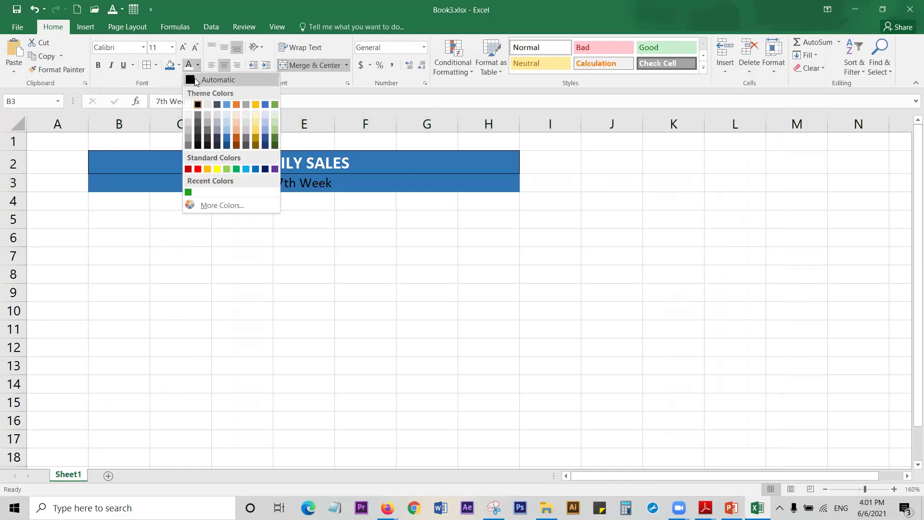
click(188, 105)
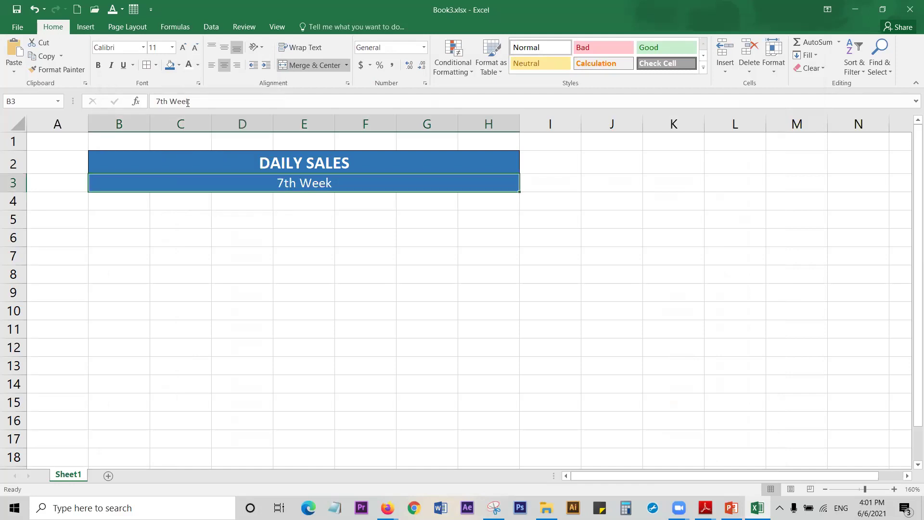
click(182, 49)
click(183, 49)
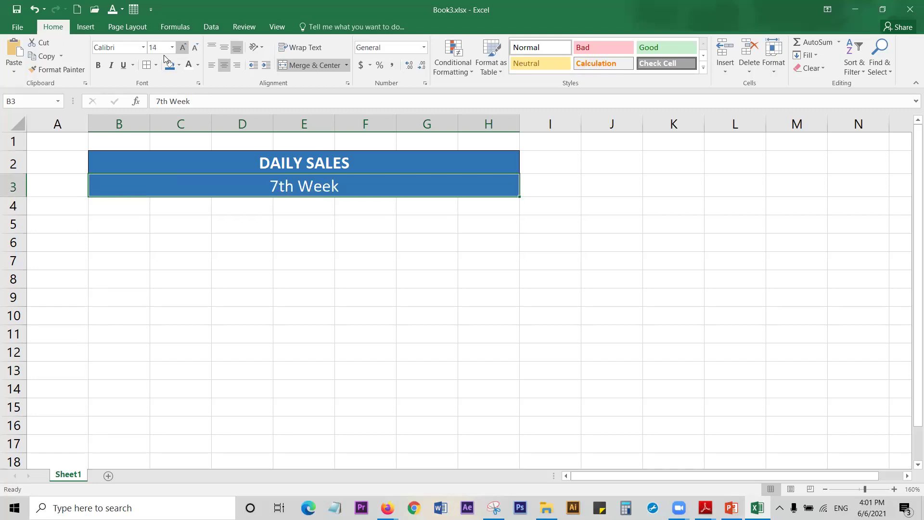
click(102, 66)
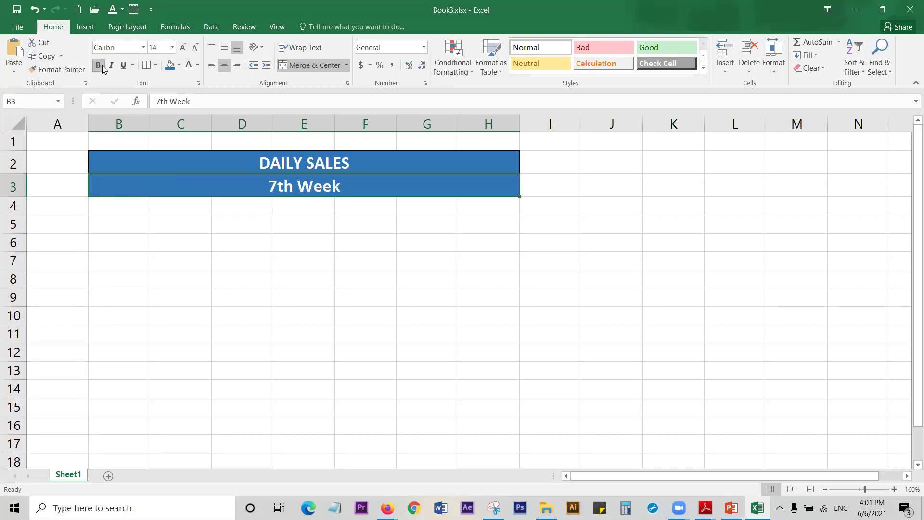
click(100, 66)
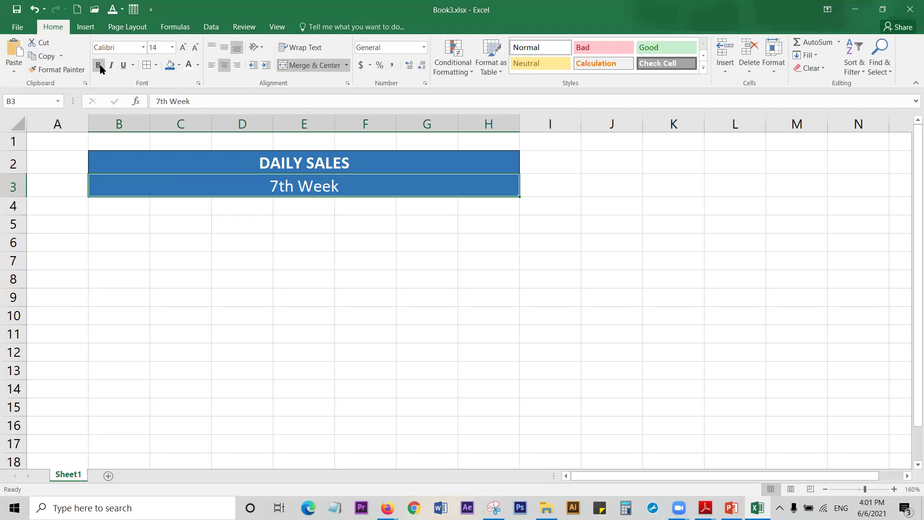
click(410, 239)
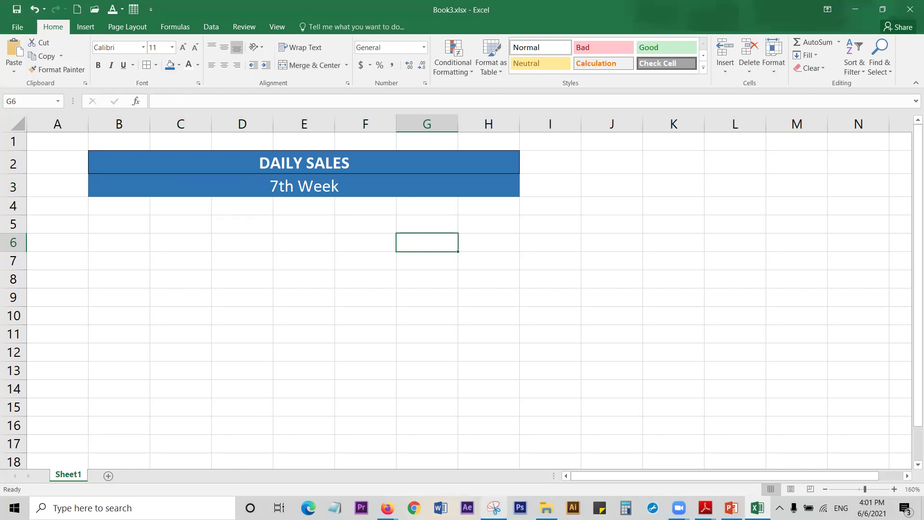
Step: Open Word, decline the default-program prompt, and start a blank document
click(494, 508)
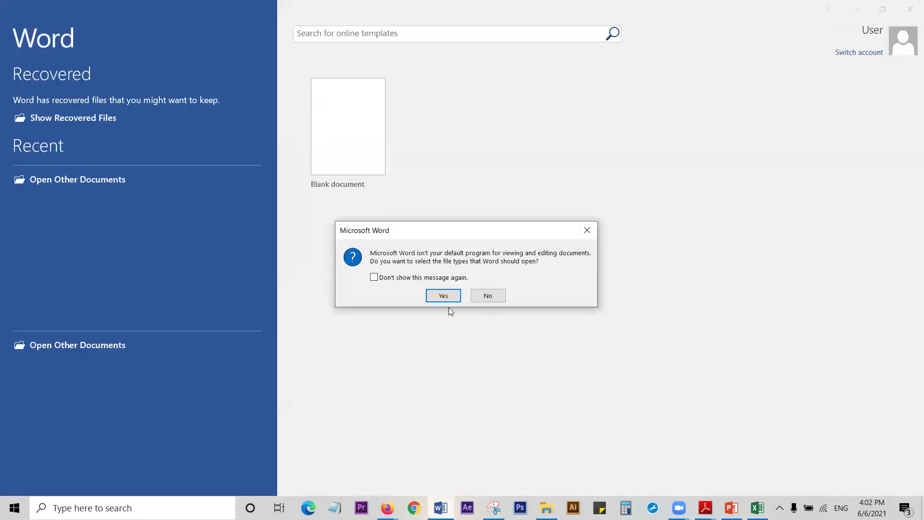
click(479, 296)
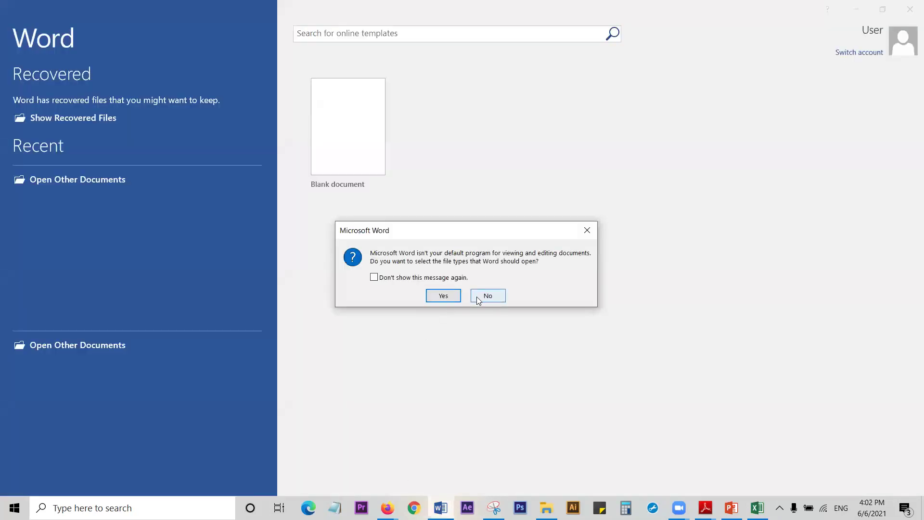
key(Return)
click(360, 113)
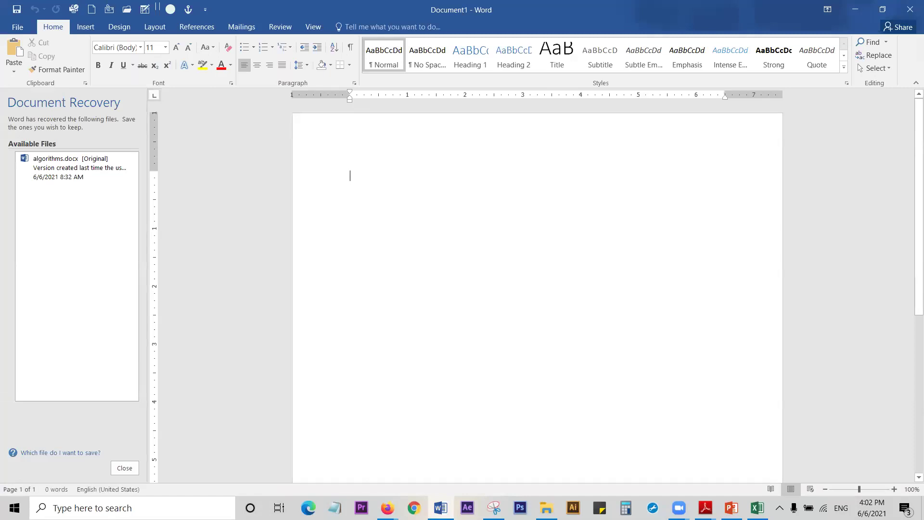
Step: Type '7th Week' with 'th' as superscript, then return to Excel
text(7th W)
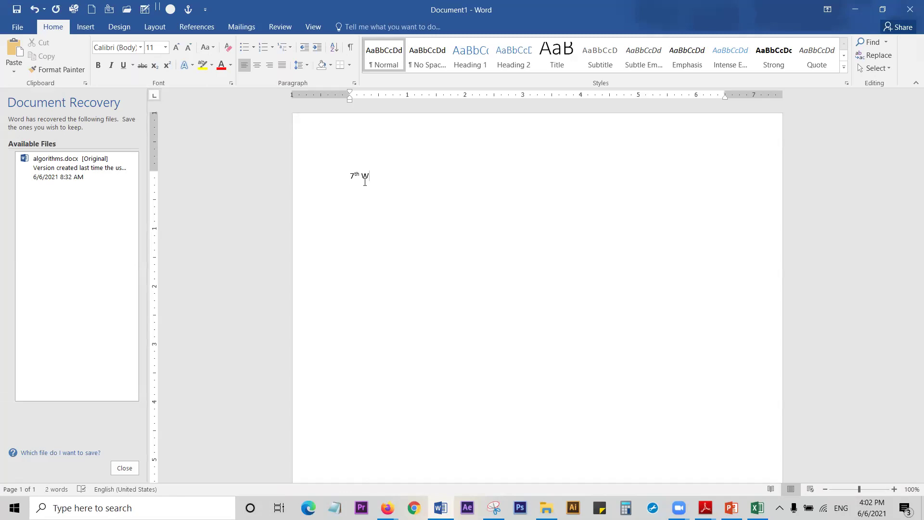
text(eek)
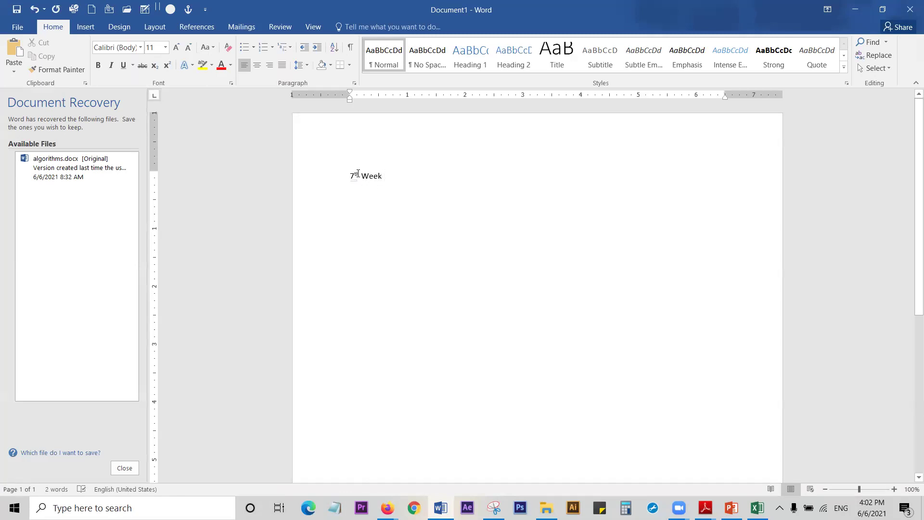
drag(359, 175, 354, 174)
click(167, 65)
click(453, 228)
drag(354, 176, 362, 177)
click(167, 66)
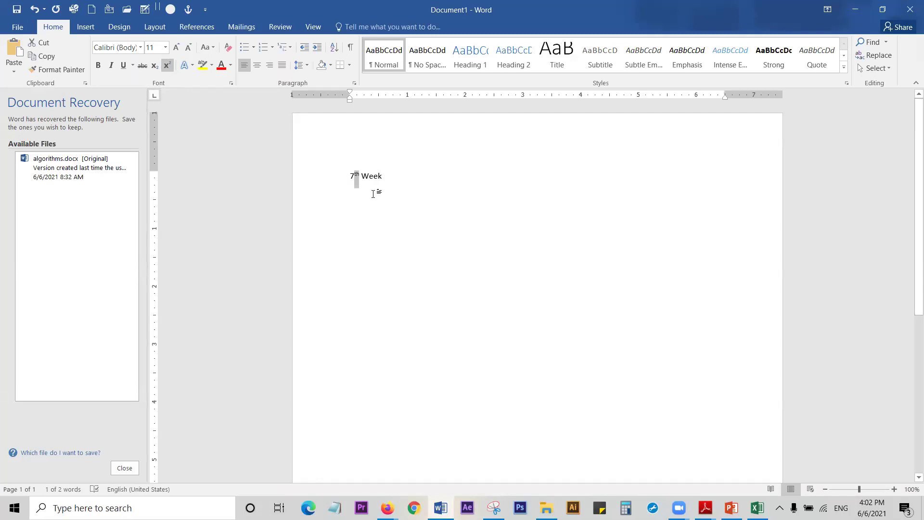
key(Right)
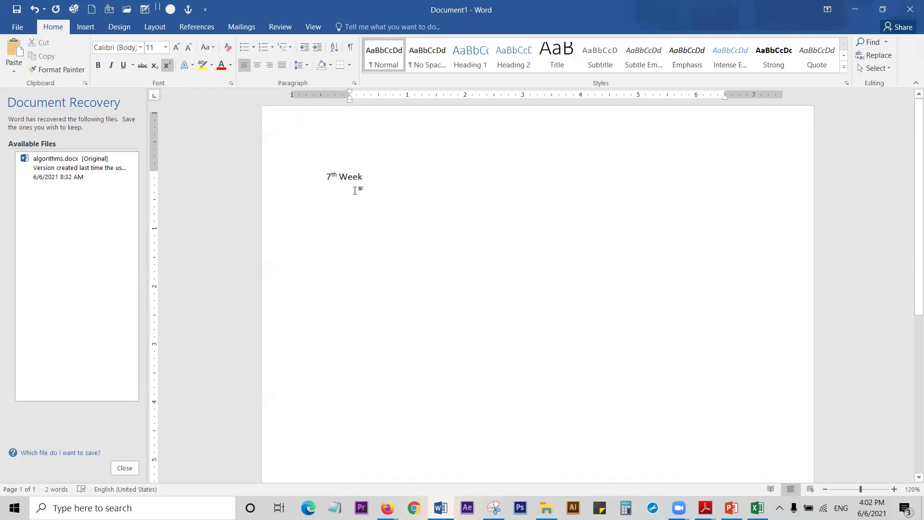
ctrl+scroll(361, 246, up, 5)
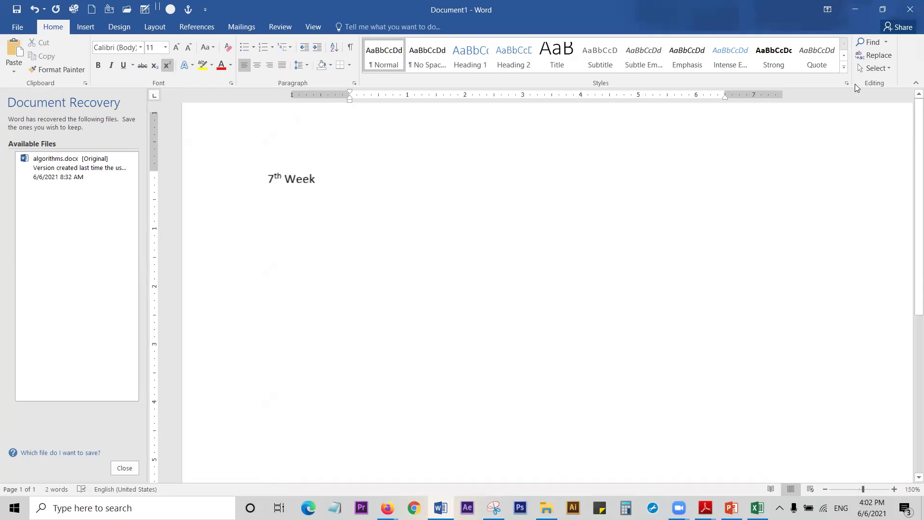
click(855, 9)
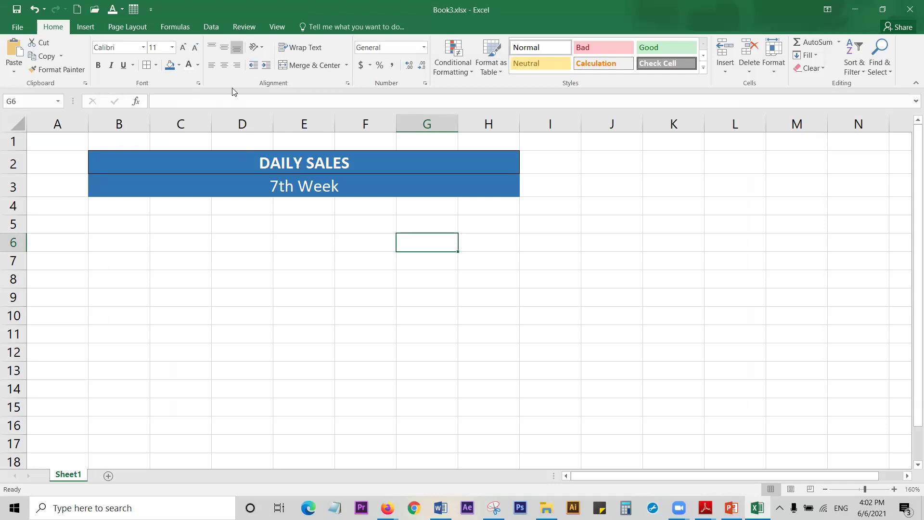
Step: Edit the 7th Week cell, select 'th', and try Format Cells with Ctrl+1
double_click(285, 192)
drag(294, 187, 279, 188)
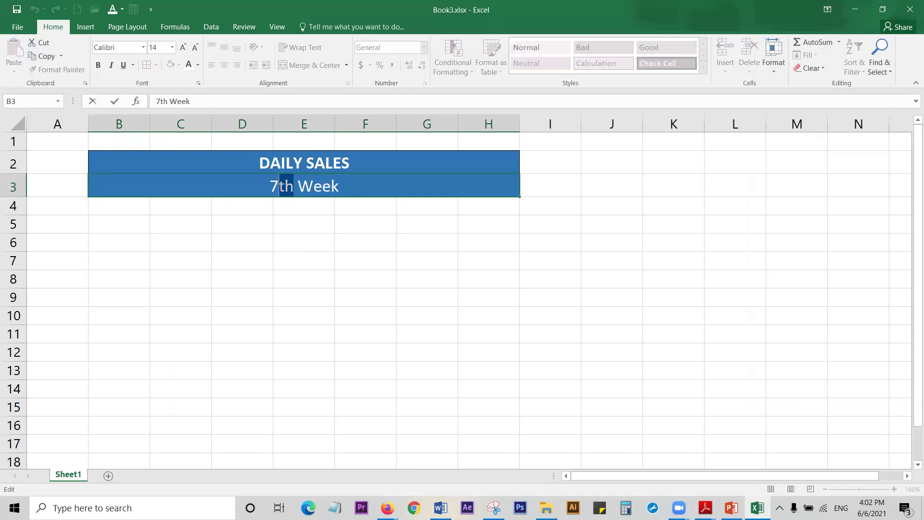
key(ctrl+1)
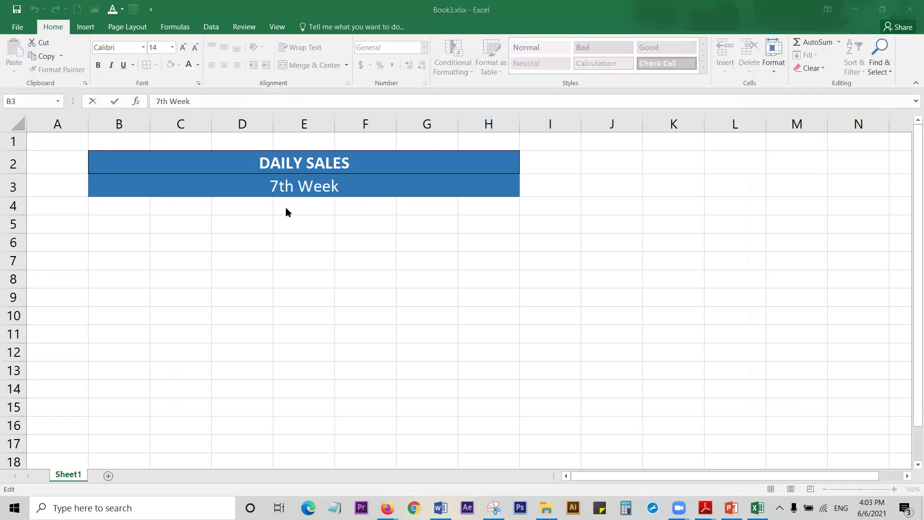
drag(279, 187, 293, 188)
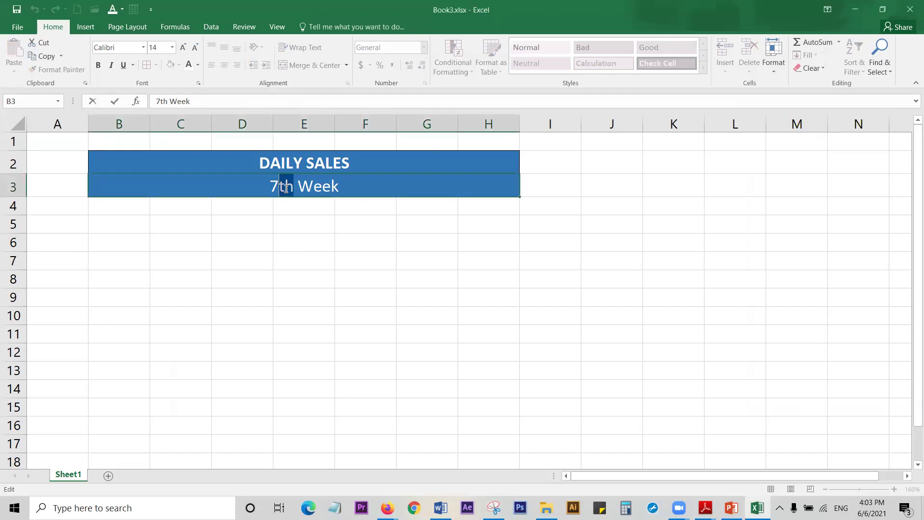
click(328, 223)
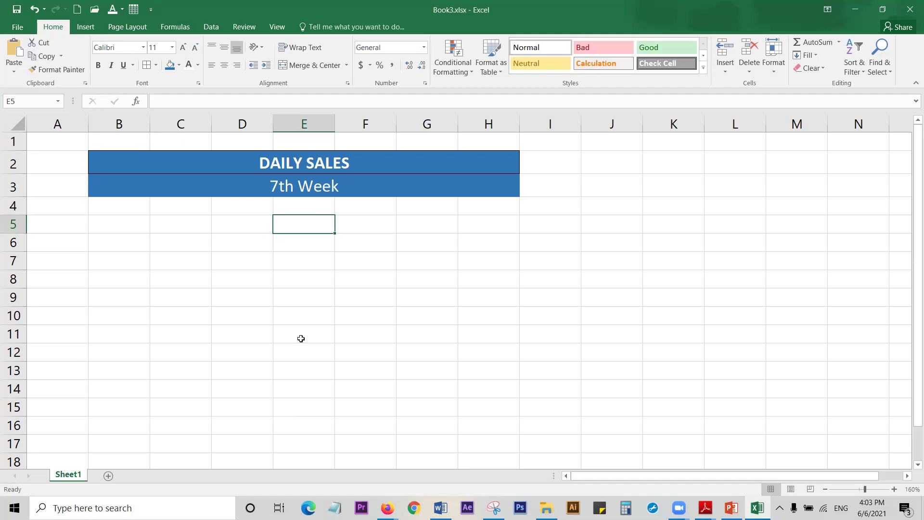
Step: Dismiss the number-format list, re-edit the subtitle cell, and highlight the letters 'th'
click(424, 48)
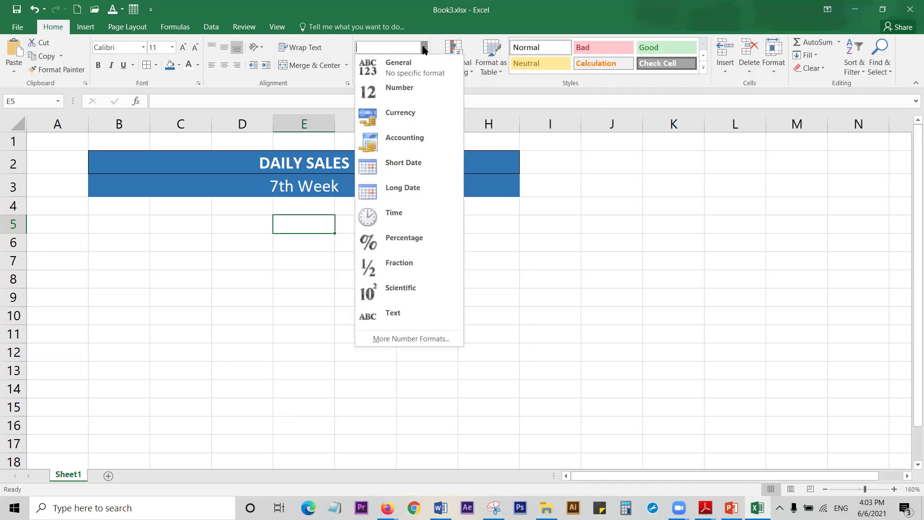
click(269, 189)
click(264, 186)
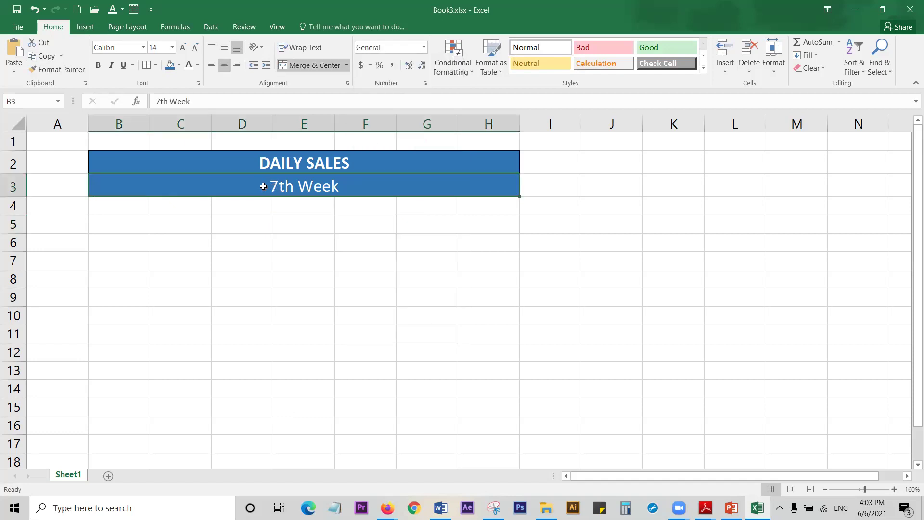
double_click(283, 186)
drag(293, 186, 282, 188)
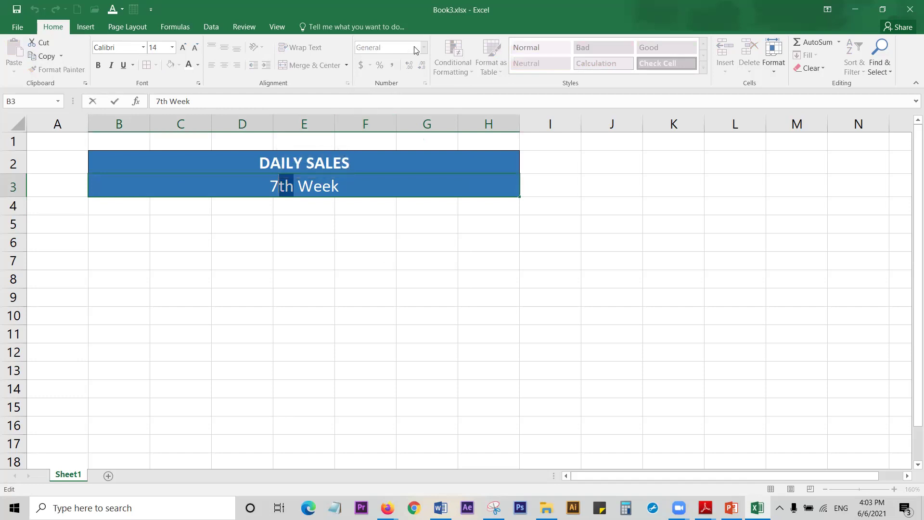
click(276, 219)
click(275, 186)
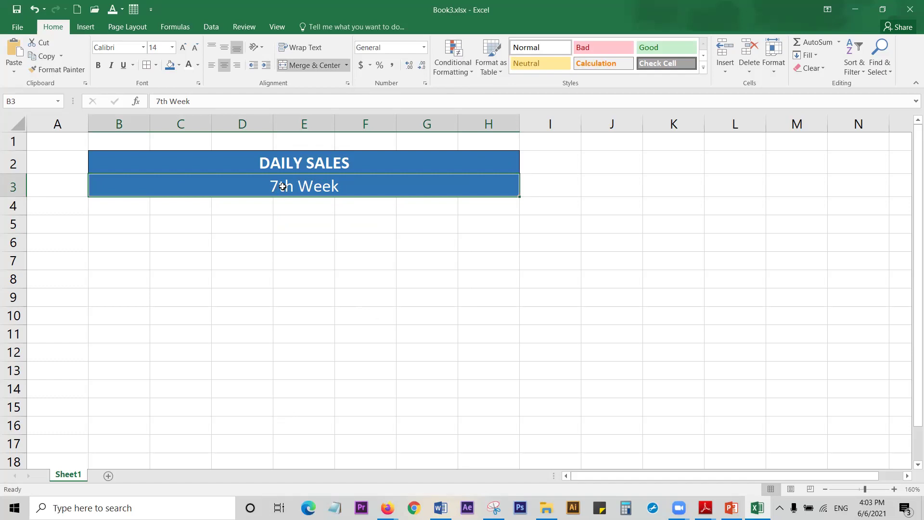
double_click(283, 186)
drag(279, 187, 291, 188)
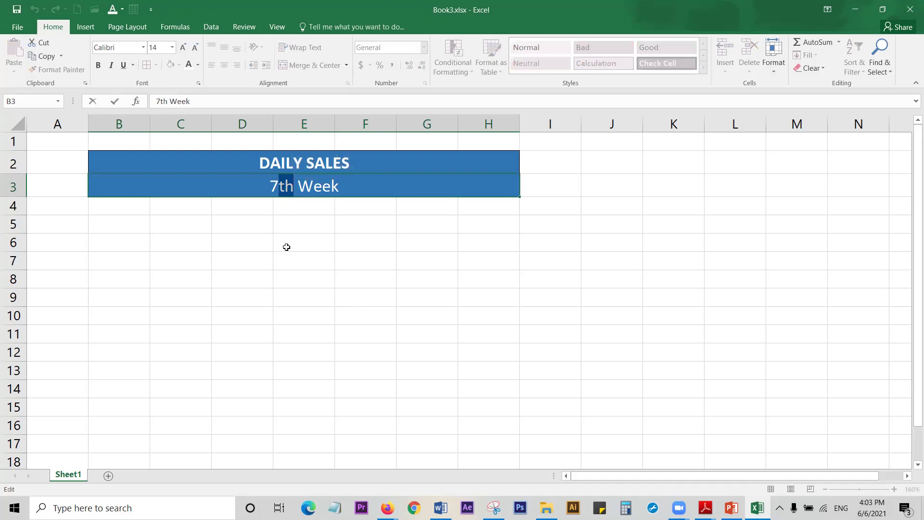
Step: Reselect the 'th' in the 7th Week subtitle cell for formatting
click(198, 84)
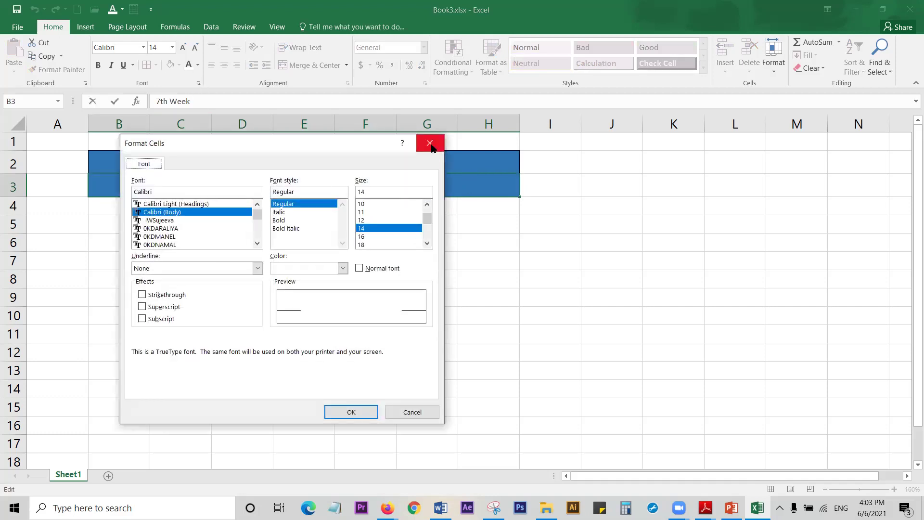
click(429, 143)
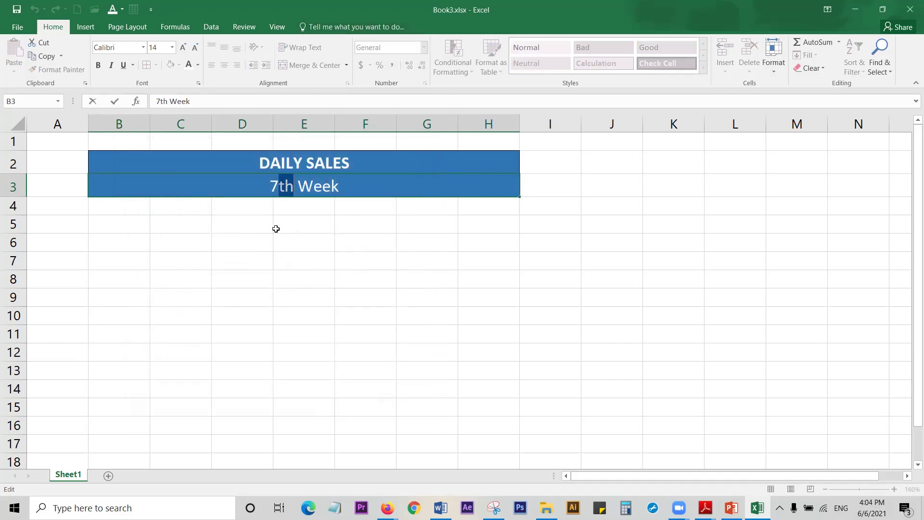
click(266, 186)
drag(279, 186, 293, 186)
Step: Turn on Superscript for the selected 'th' in Format Cells, giving 7ᵗʰ Week
click(198, 84)
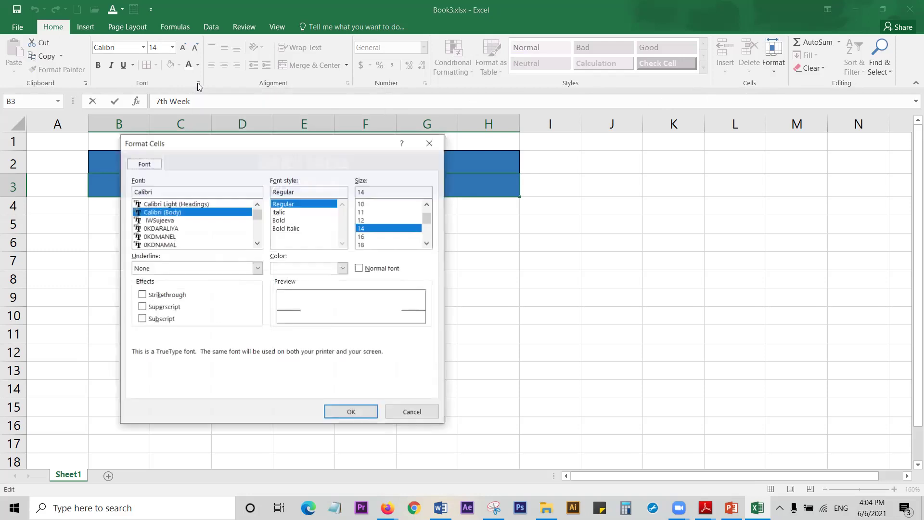
drag(330, 147, 744, 148)
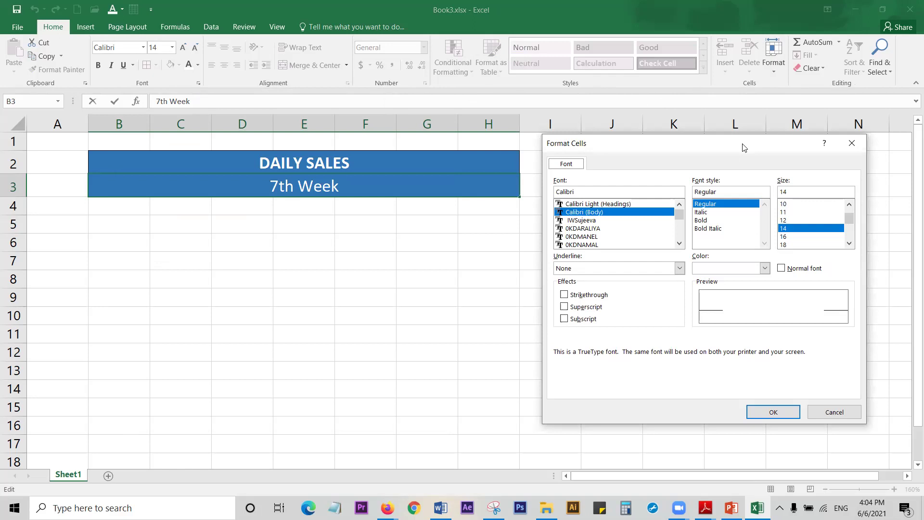
click(569, 308)
click(785, 413)
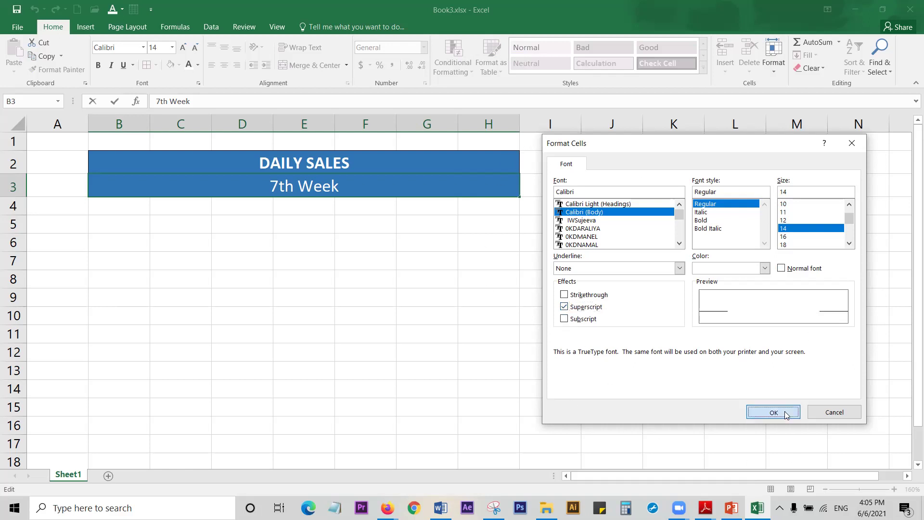
click(303, 226)
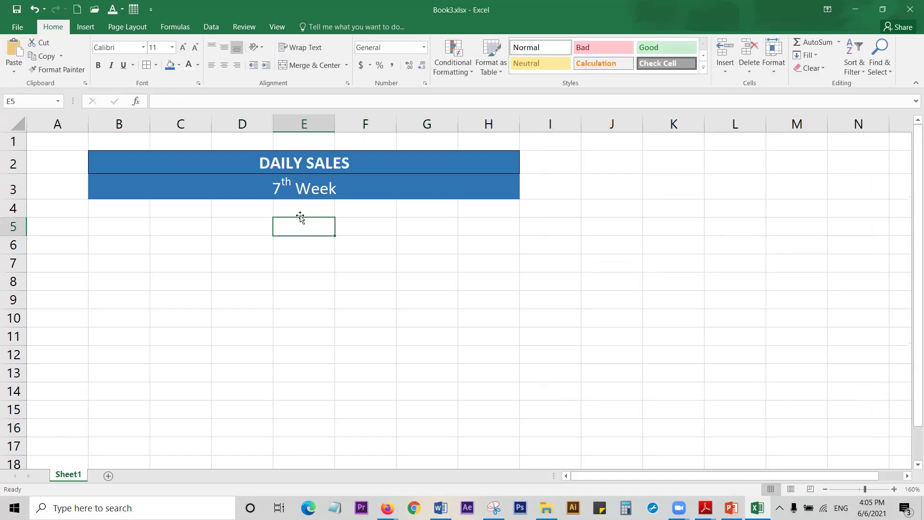
Step: Check the merged 7th Week cell and briefly view the Daily Sales reference snip
click(374, 213)
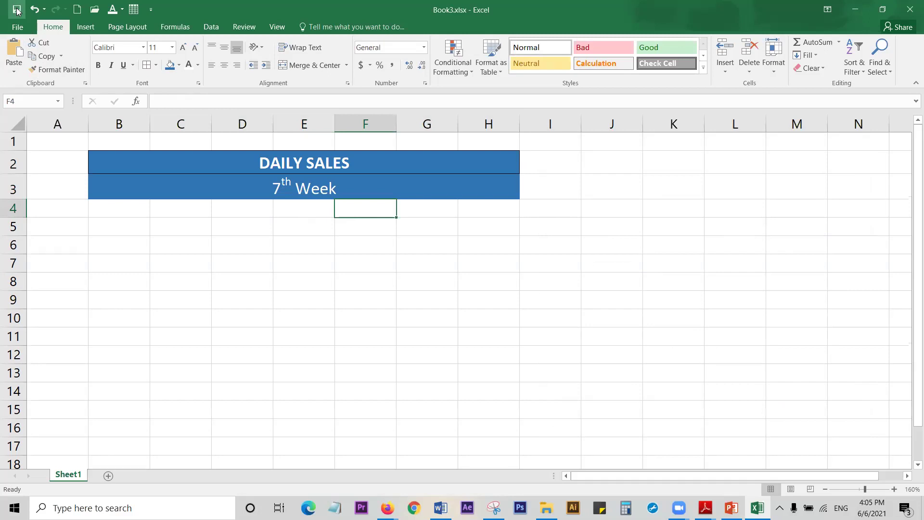
click(390, 239)
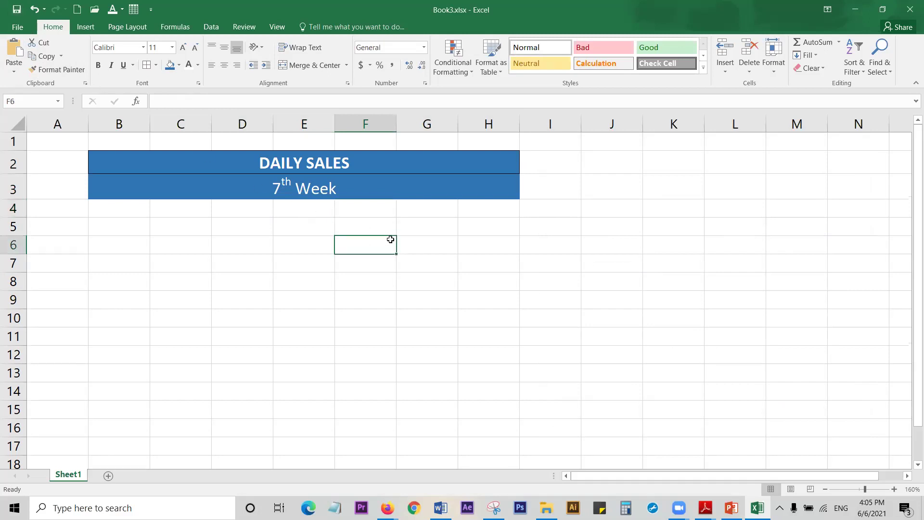
click(489, 185)
click(494, 507)
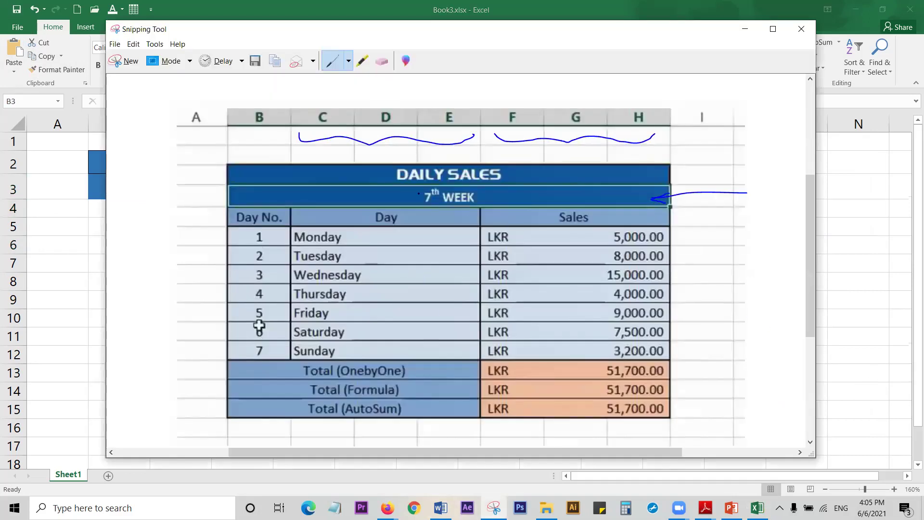
click(748, 30)
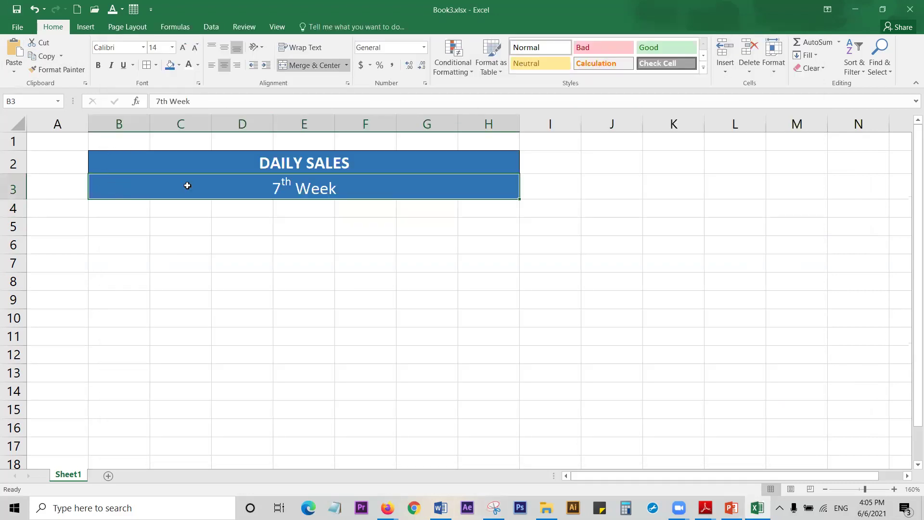
Step: Inspect the DAILY SALES and 7th Week cells, then return to the reference snip
click(479, 167)
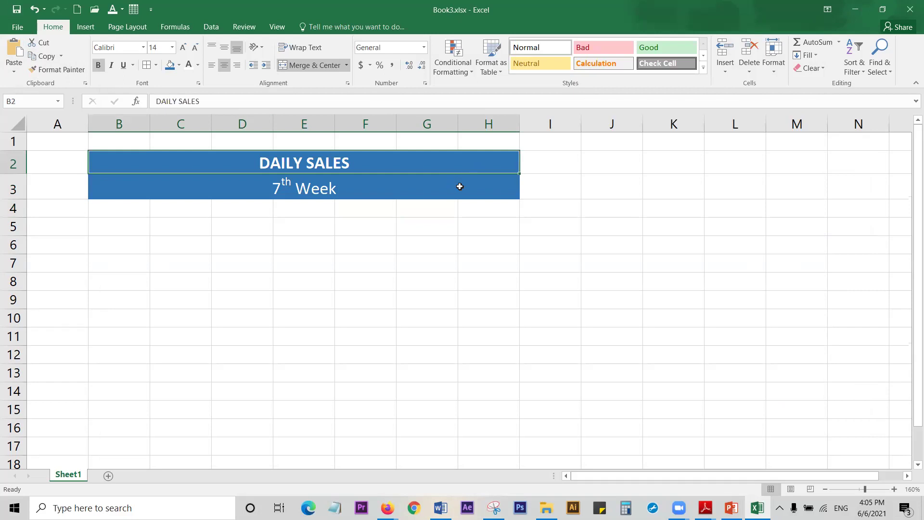
click(460, 186)
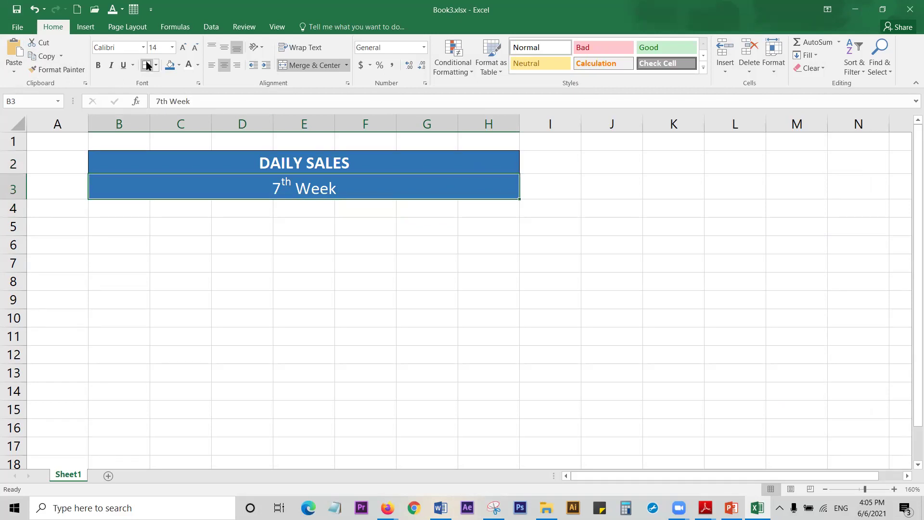
click(549, 206)
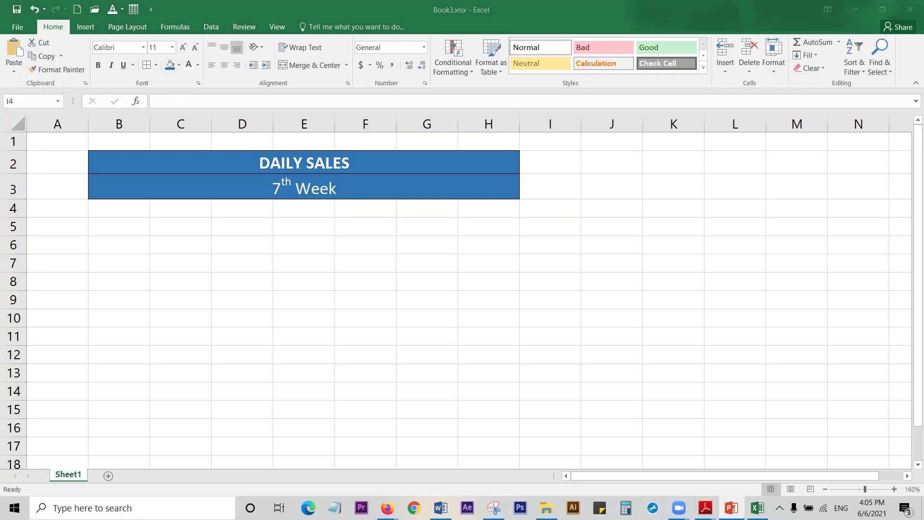
key(alt+Tab)
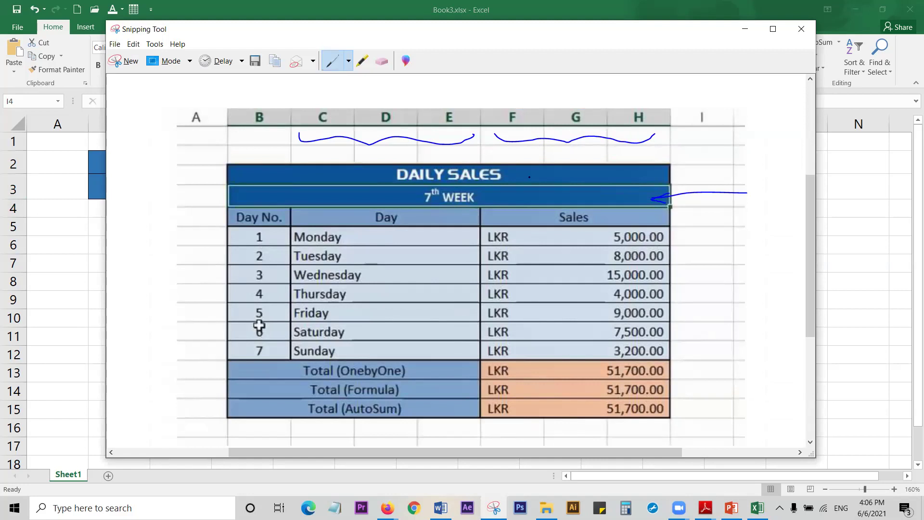
Step: Move the Snipping Tool reference snip window up and to the right
key(alt+Tab)
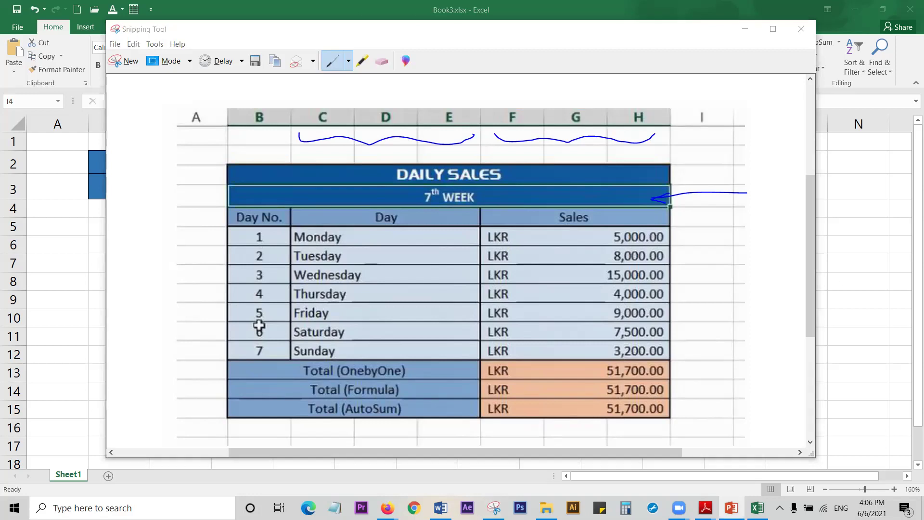
click(744, 29)
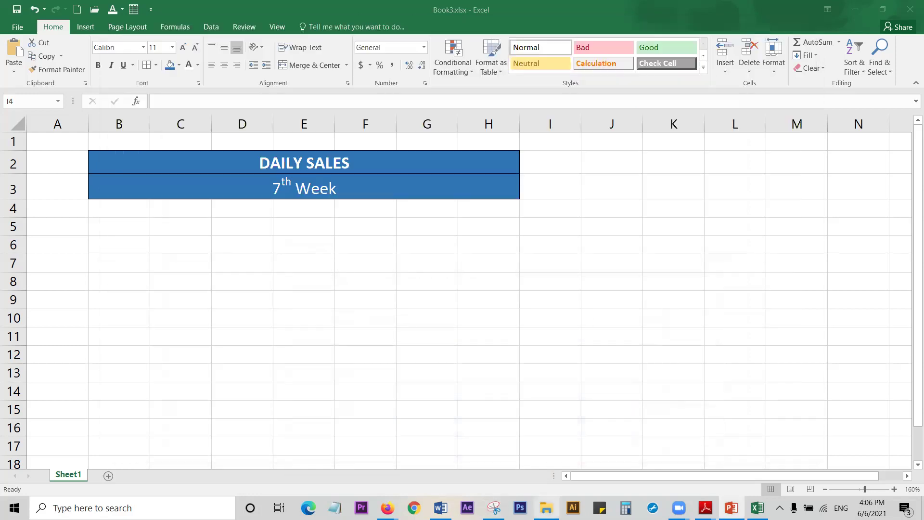
click(494, 508)
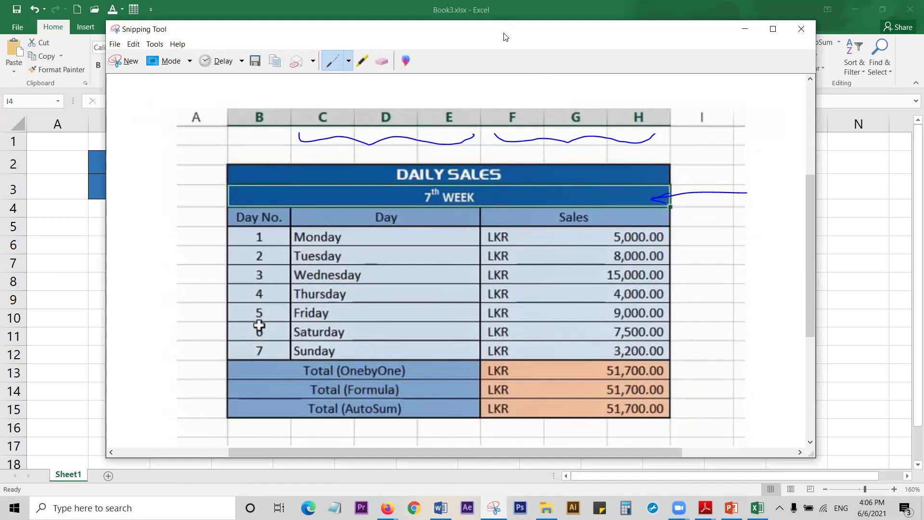
drag(509, 35, 532, 27)
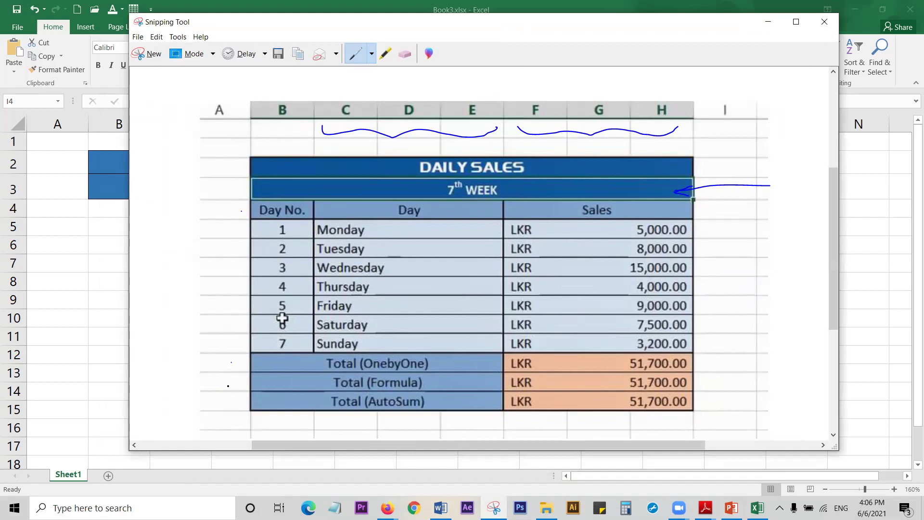
Step: Draw a blue pen brace beside the Day No. rows, down to Total (AutoSum)
drag(233, 396, 231, 406)
mouse_move(239, 205)
mouse_down()
mouse_move(228, 214)
mouse_move(228, 393)
mouse_move(250, 417)
mouse_up()
mouse_move(188, 280)
mouse_down()
mouse_move(192, 299)
mouse_move(205, 297)
mouse_up()
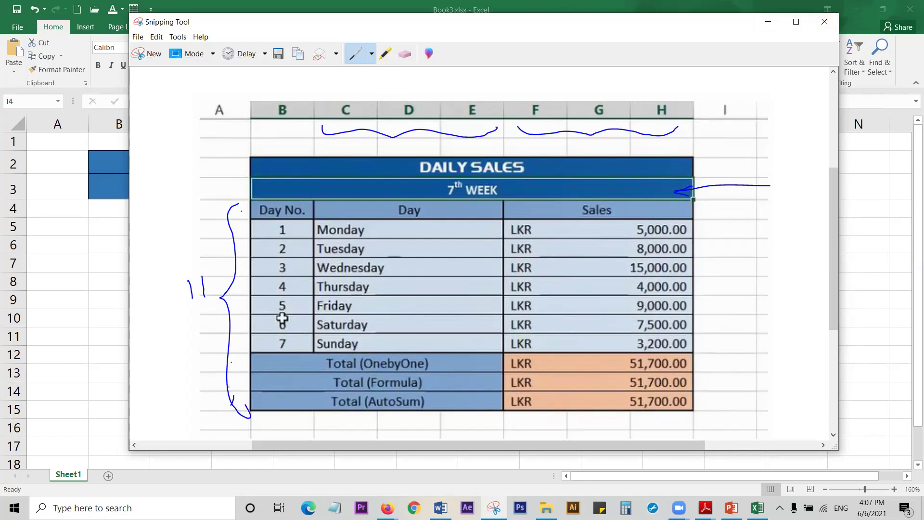
Step: Return to the sheet, try selections from B4 down column B and across row 4, then recheck the reference
key(alt+Tab)
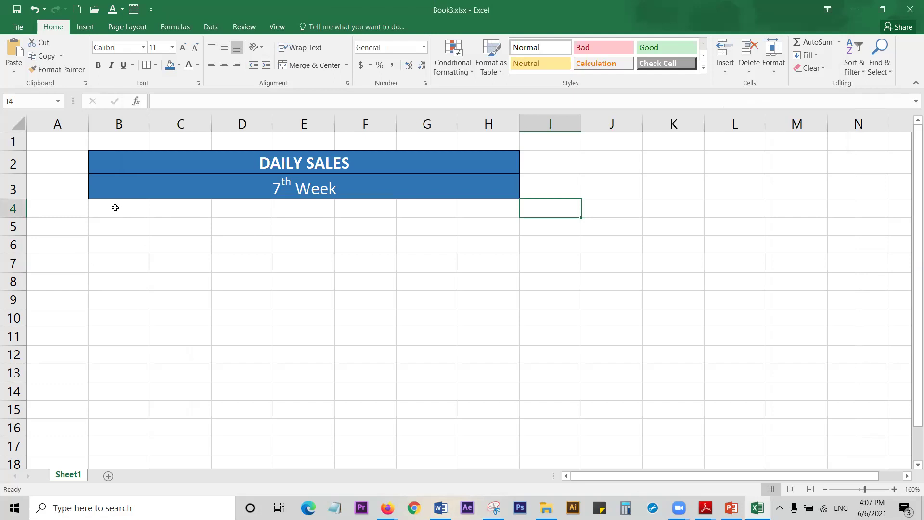
click(115, 207)
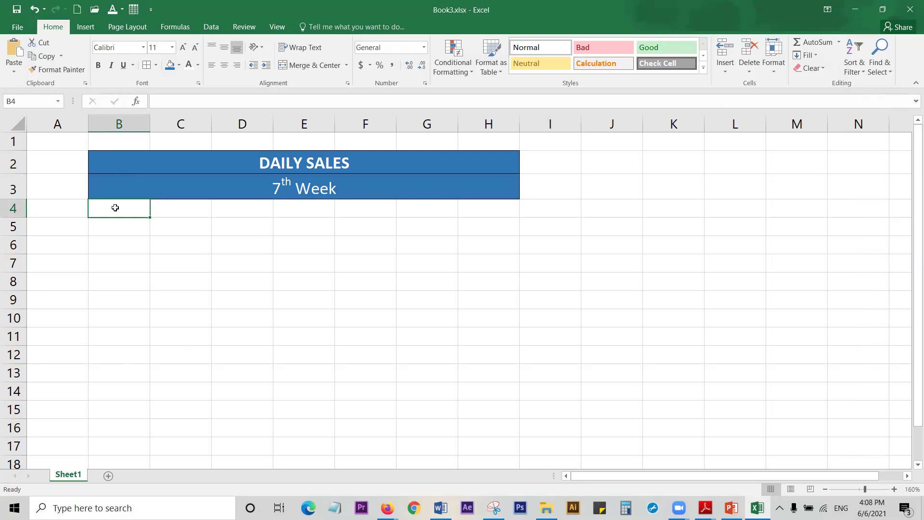
drag(115, 207, 112, 237)
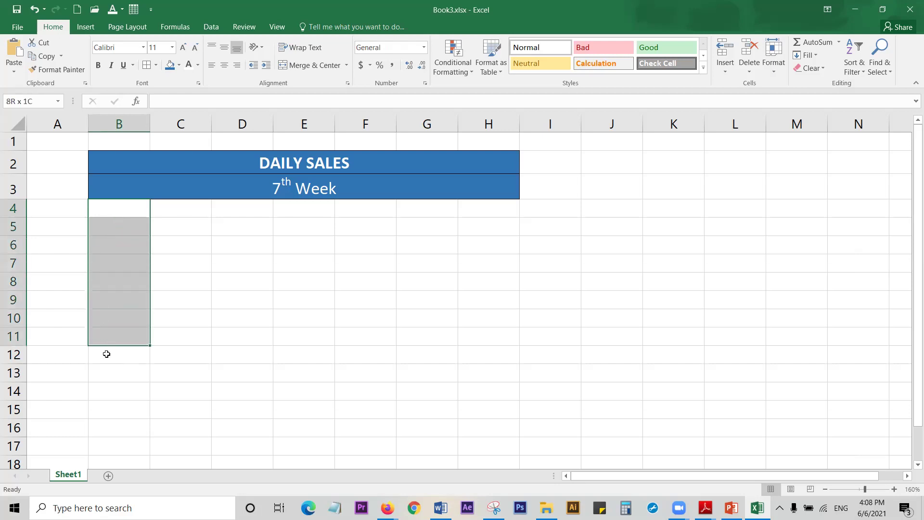
mouse_move(112, 237)
mouse_down()
mouse_move(140, 198)
mouse_move(135, 210)
mouse_up()
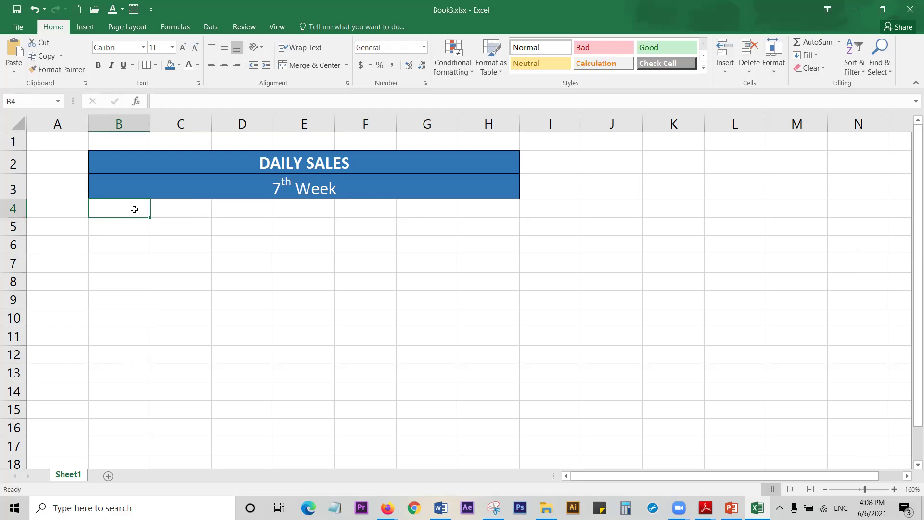
mouse_move(134, 210)
mouse_down()
mouse_move(219, 208)
mouse_move(408, 231)
mouse_move(480, 212)
mouse_up()
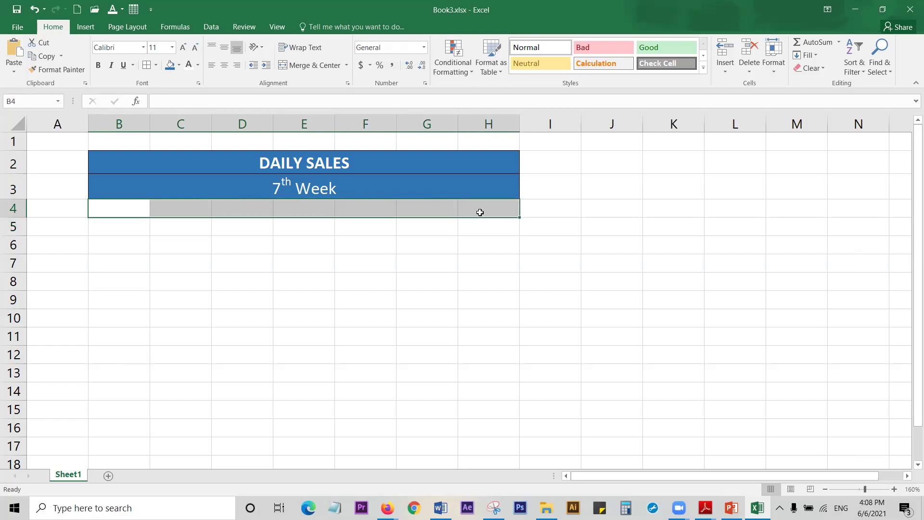
click(128, 219)
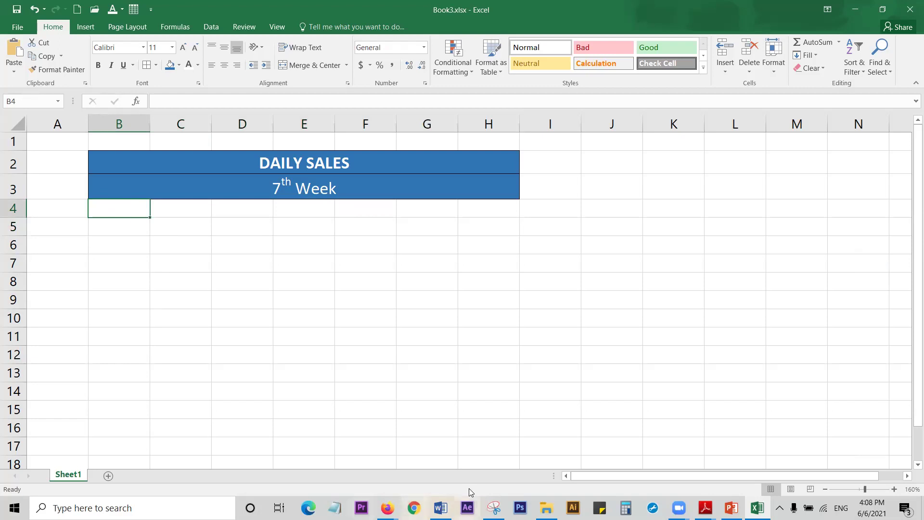
click(493, 508)
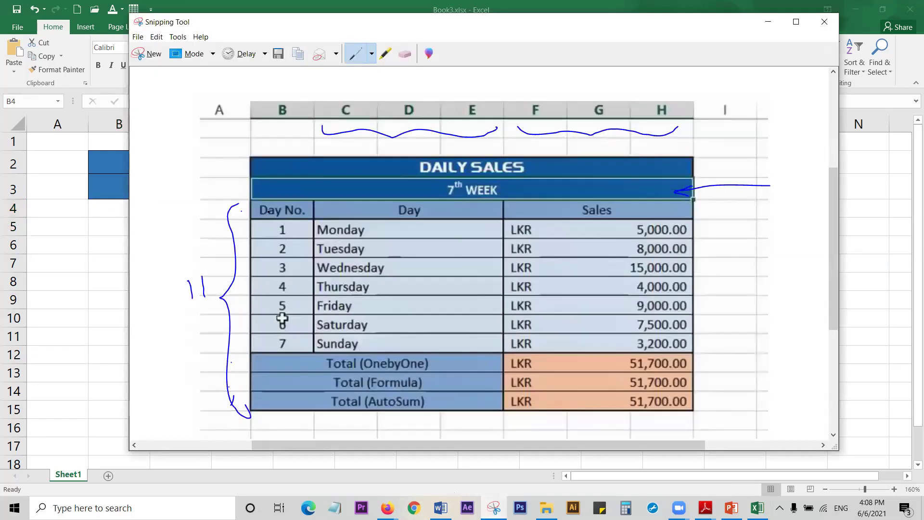
click(68, 169)
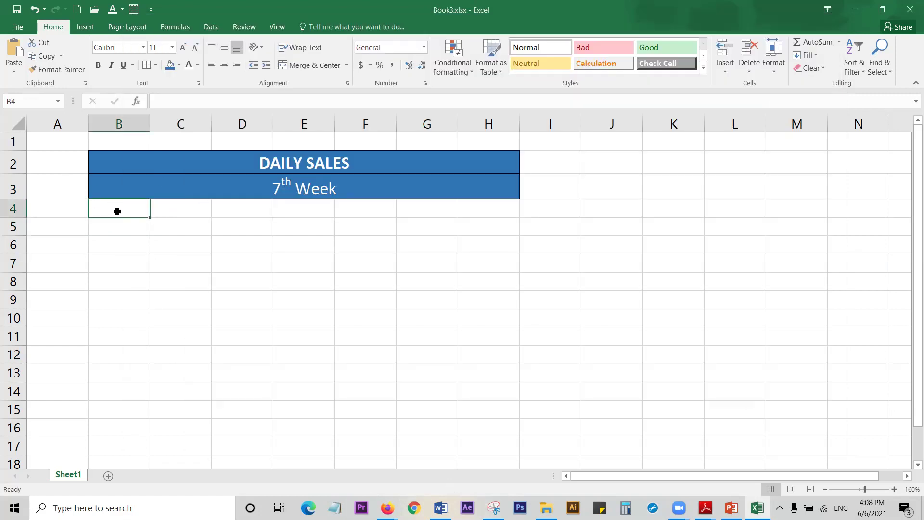
Step: Apply All Borders to cells B4:B11, then bring up the reference table screenshot
drag(117, 211, 119, 339)
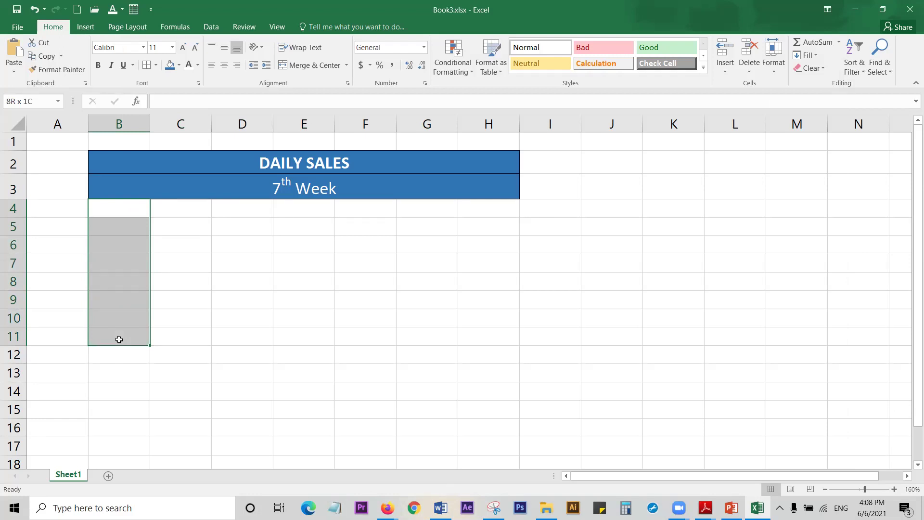
drag(118, 339, 120, 340)
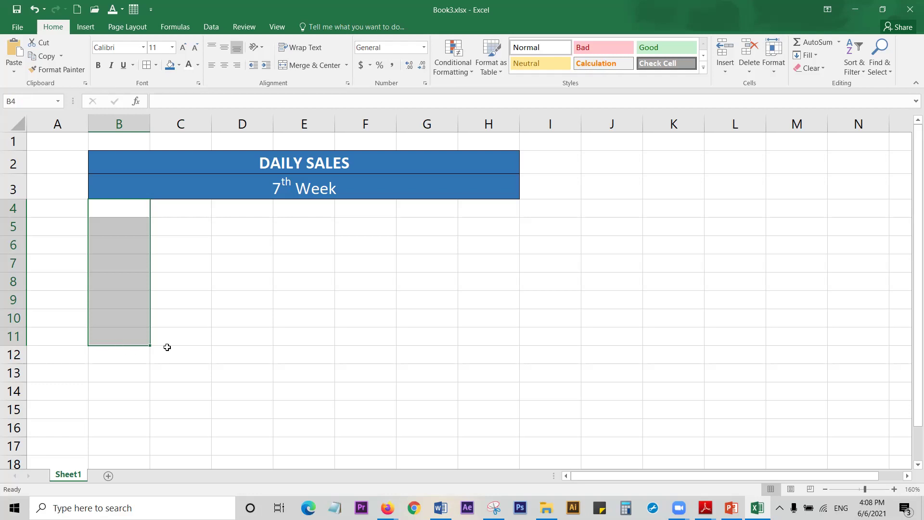
click(146, 66)
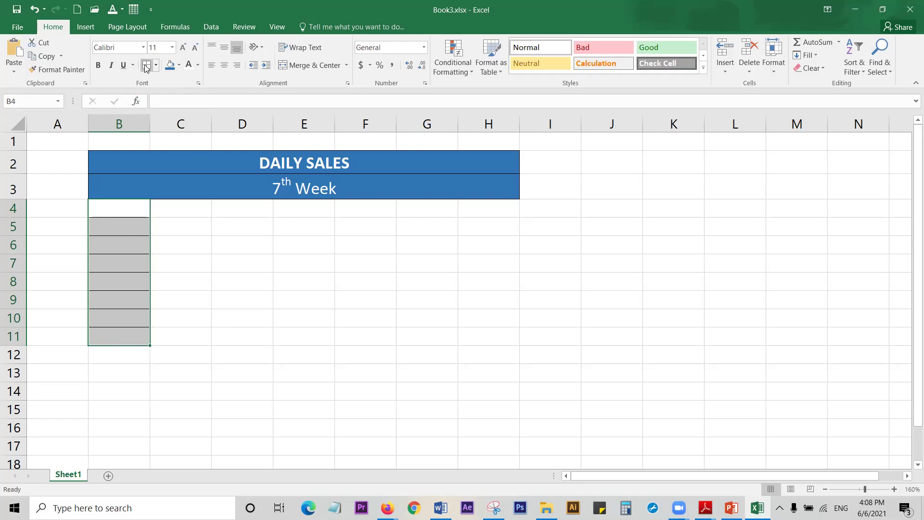
click(156, 66)
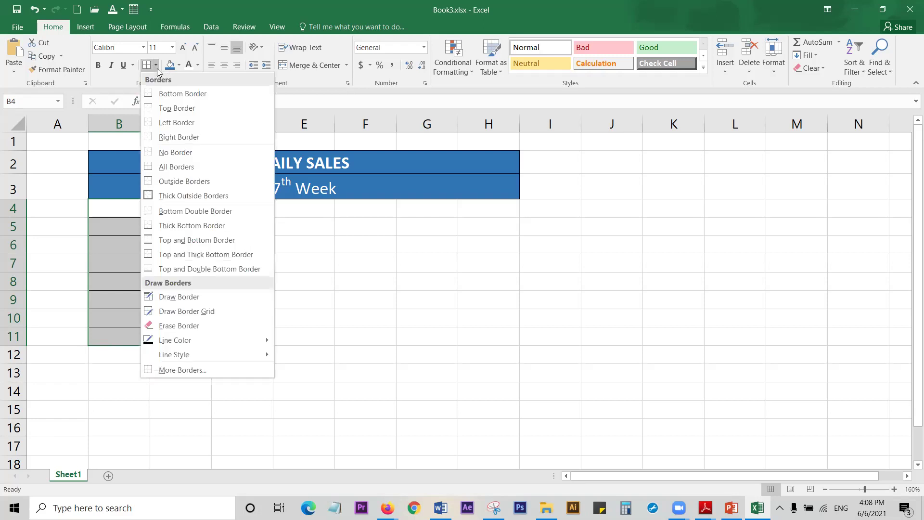
click(180, 171)
click(194, 241)
click(119, 211)
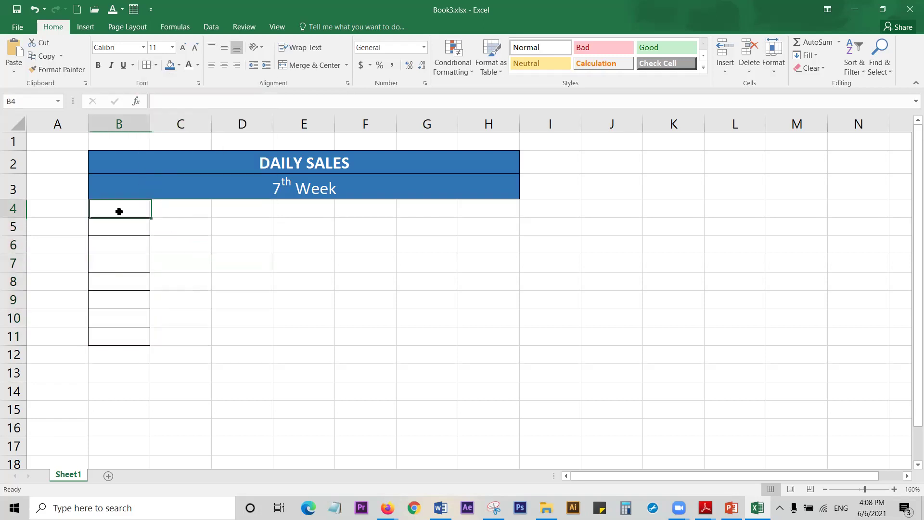
drag(119, 212, 118, 335)
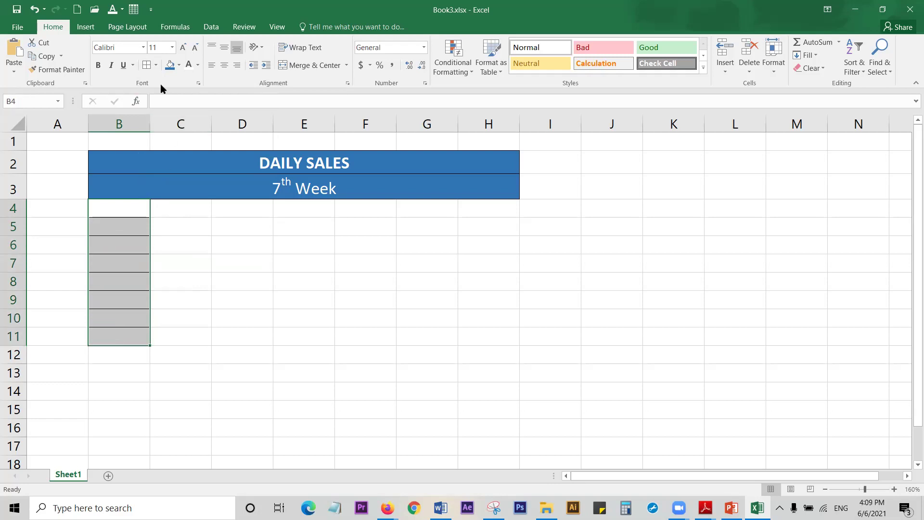
click(156, 65)
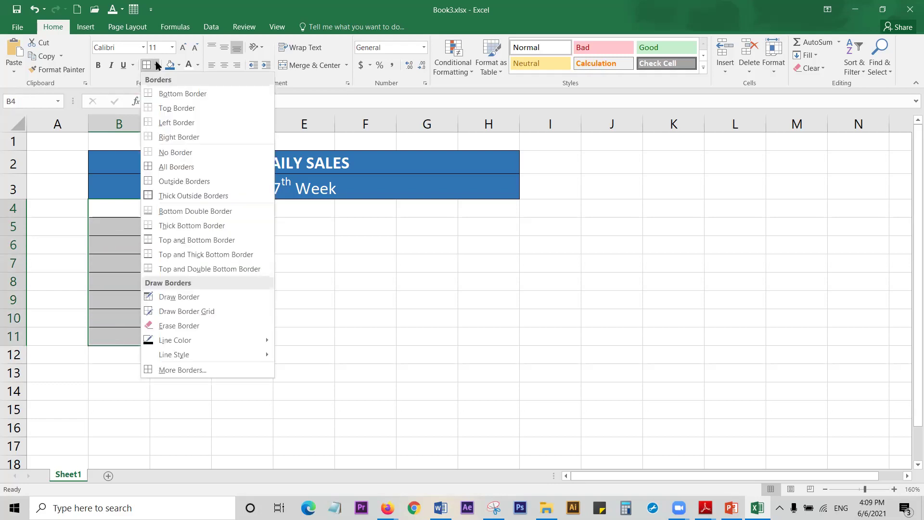
click(189, 166)
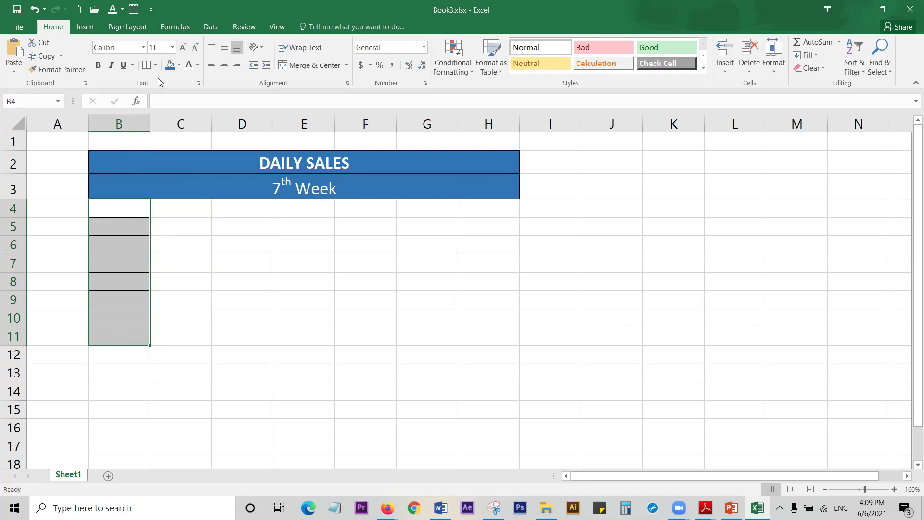
click(155, 66)
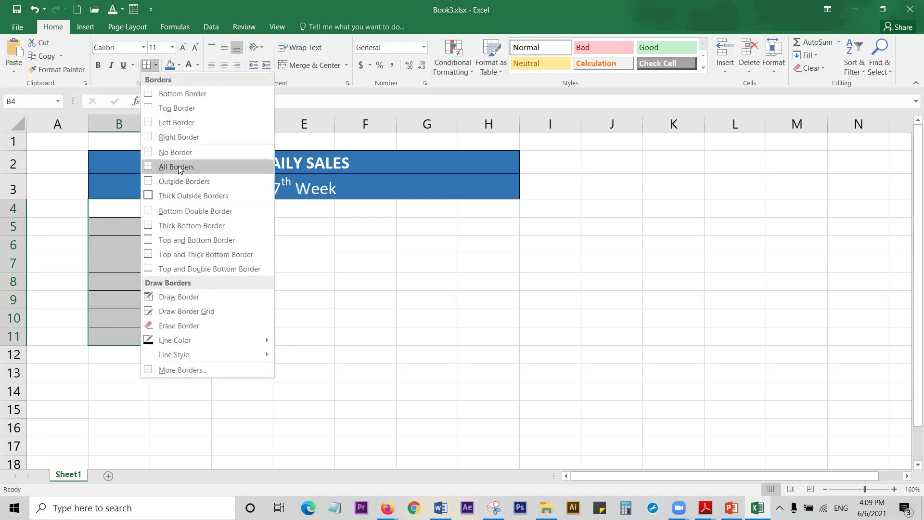
click(111, 217)
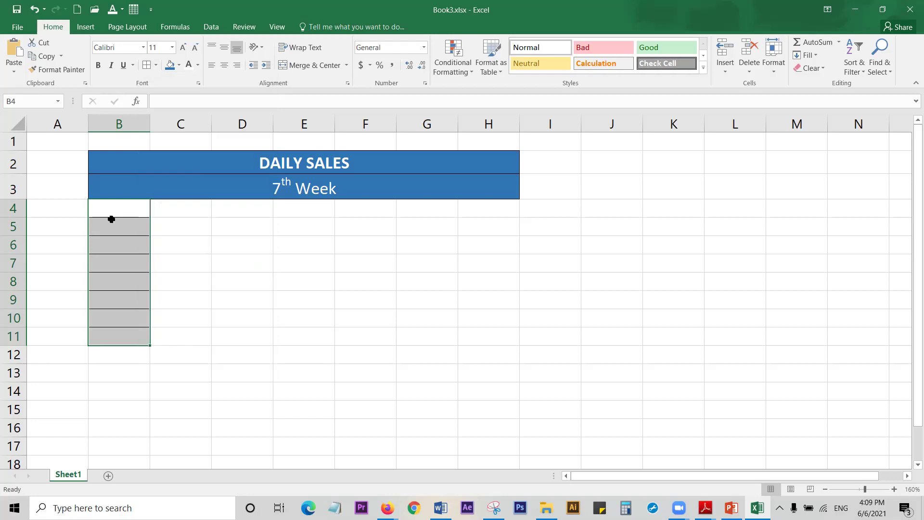
click(493, 508)
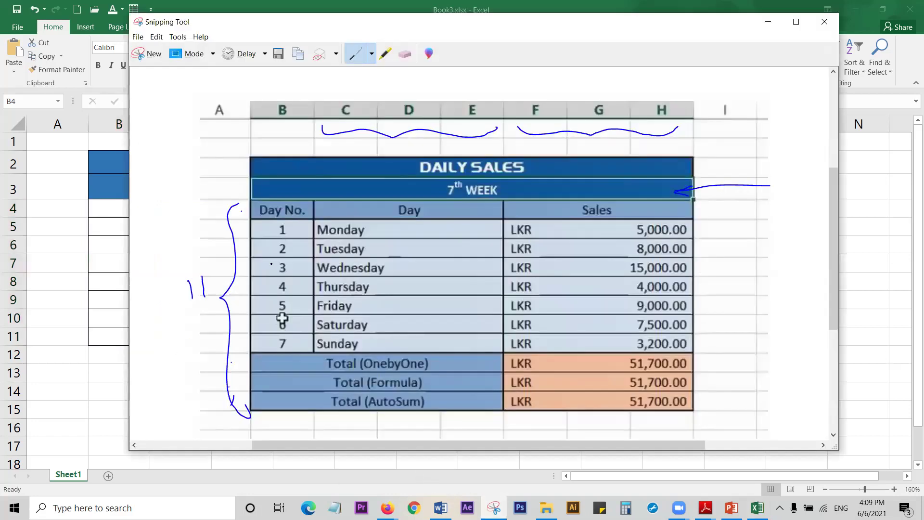
Step: Enter the heading 'Day No.' in cell B4
click(68, 212)
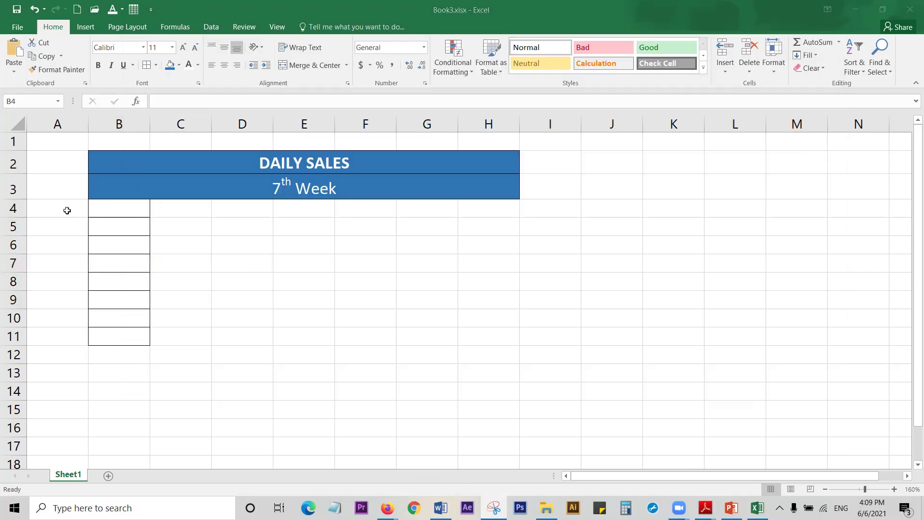
click(113, 209)
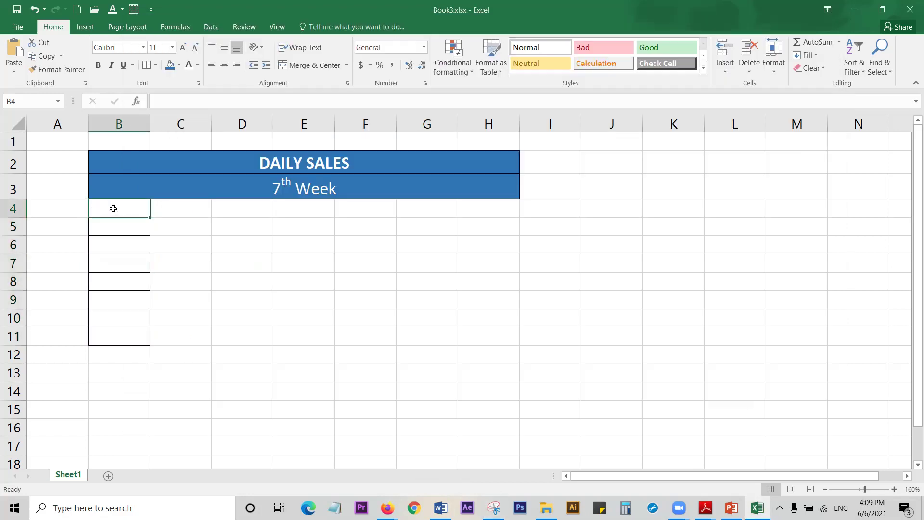
text(Day No.)
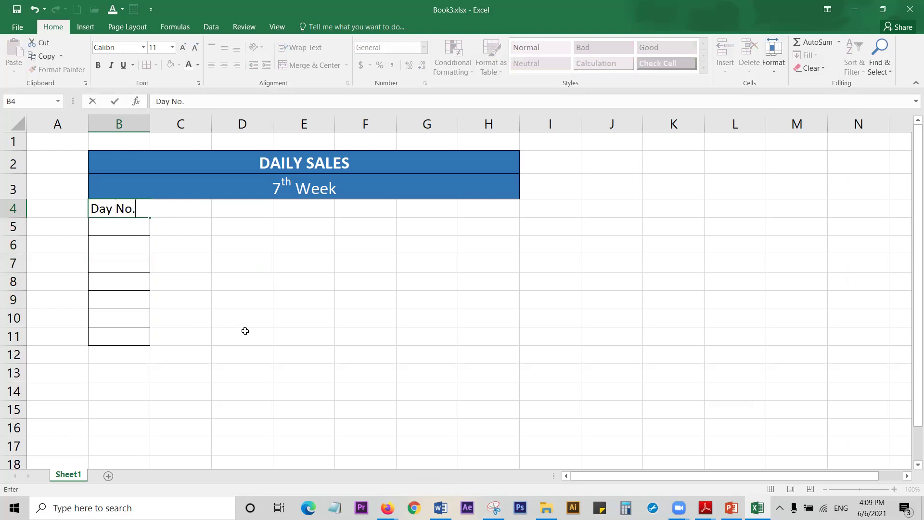
click(245, 331)
Step: Fill B5:B11 with the day numbers 1 through 7
click(123, 227)
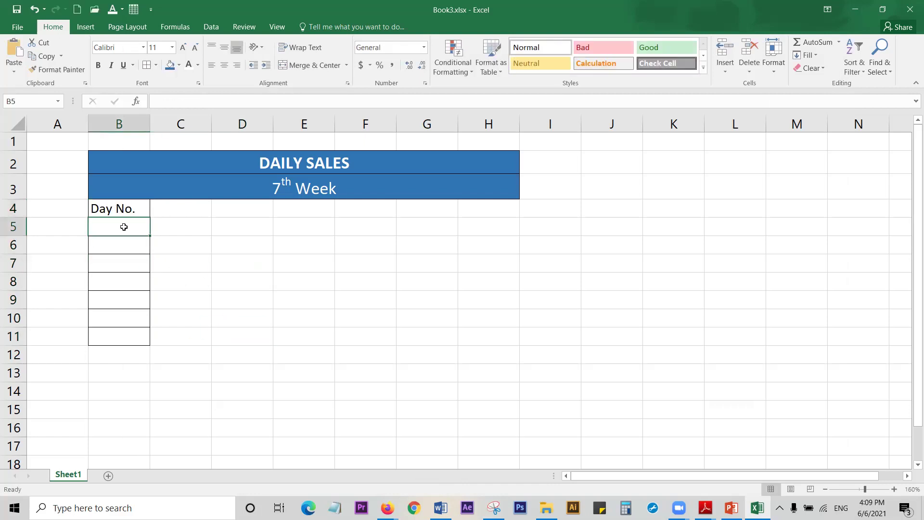
text(1)
key(Return)
text(2)
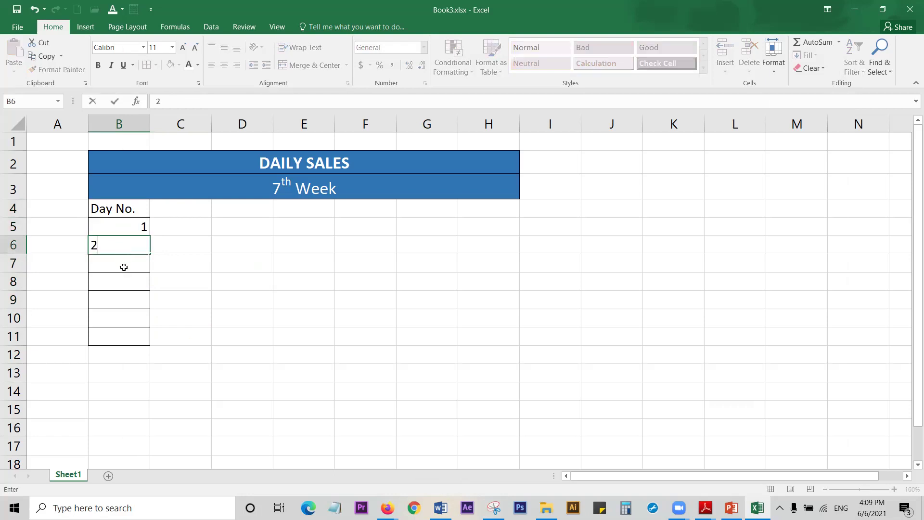
key(Return)
text(3)
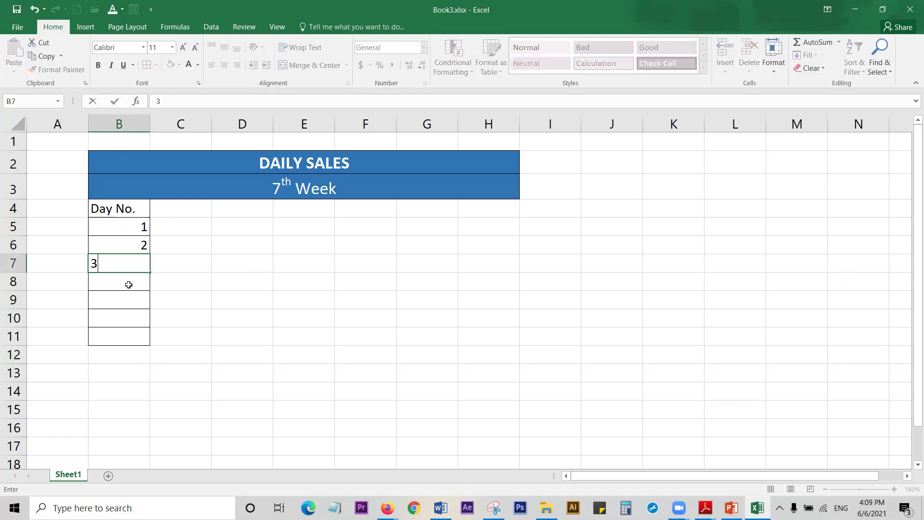
key(Return)
text(4)
key(Return)
text(5)
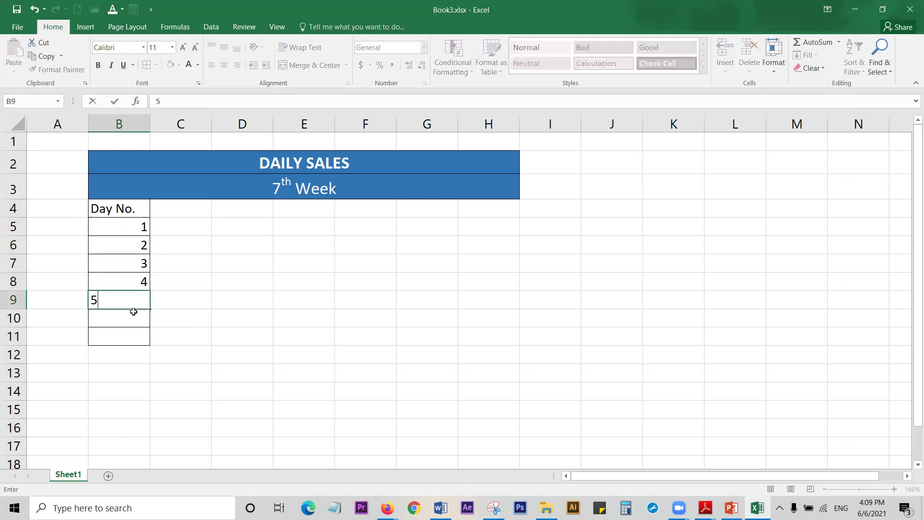
key(Return)
text(6)
key(Return)
text(7)
click(263, 347)
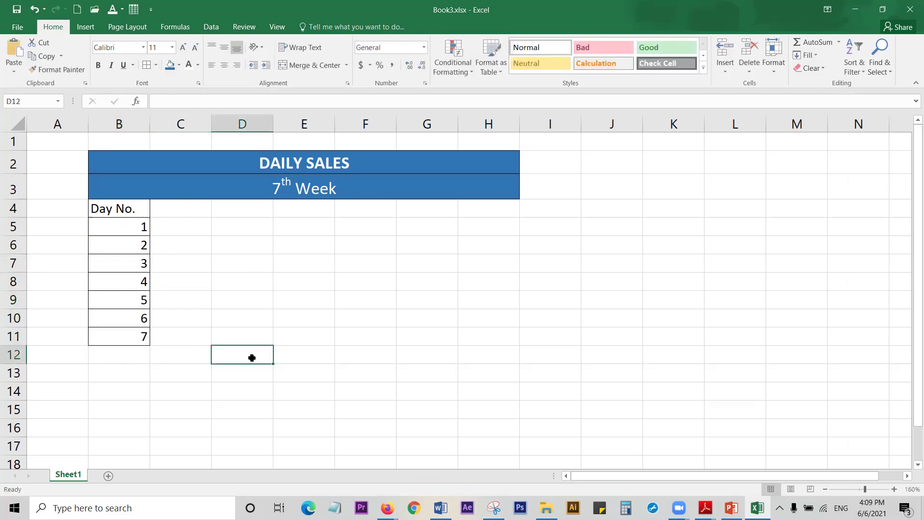
drag(124, 227, 139, 339)
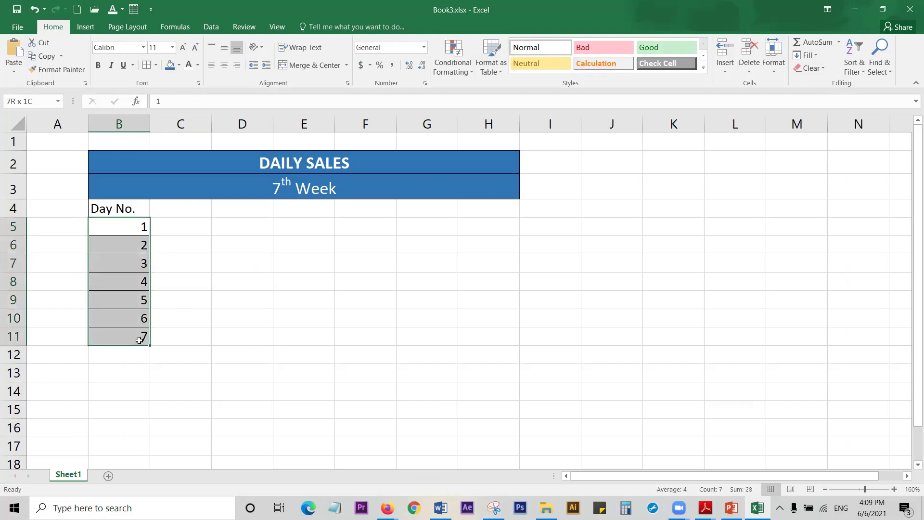
click(198, 265)
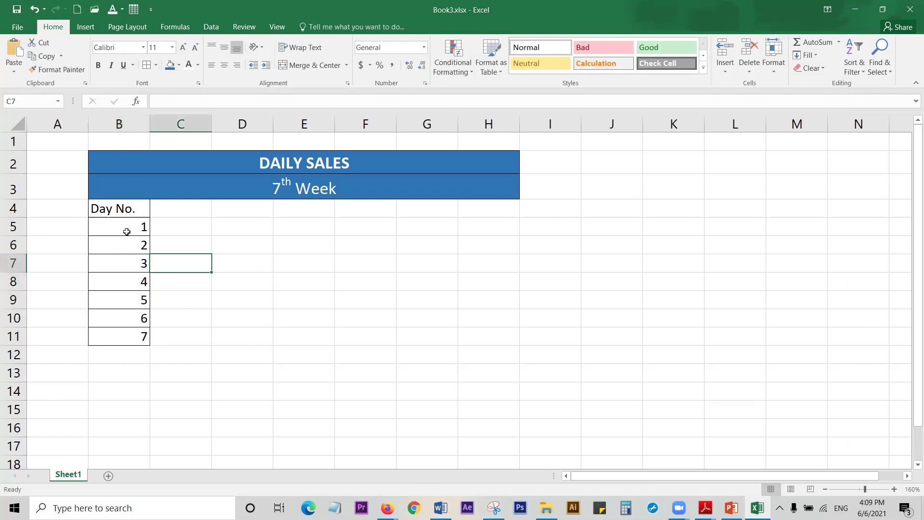
Step: Centre the day numbers 1–7 in B5:B11
drag(125, 225, 124, 339)
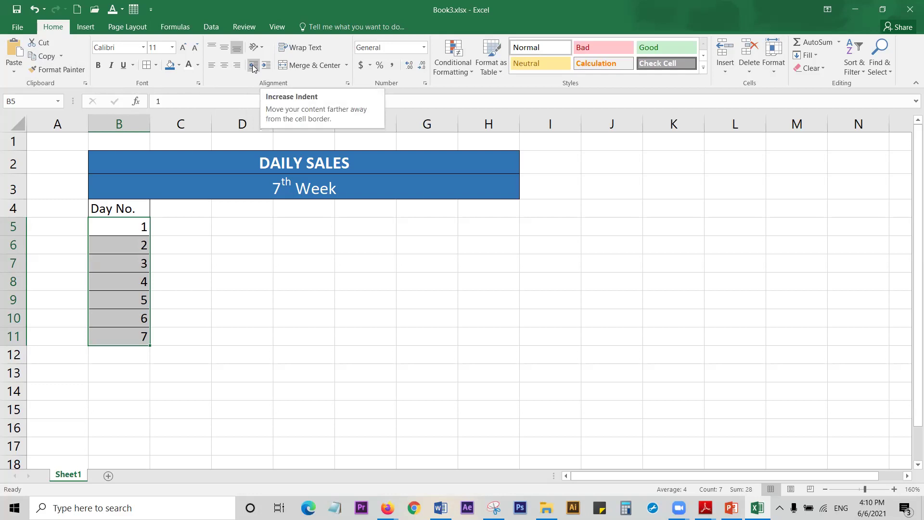
click(224, 66)
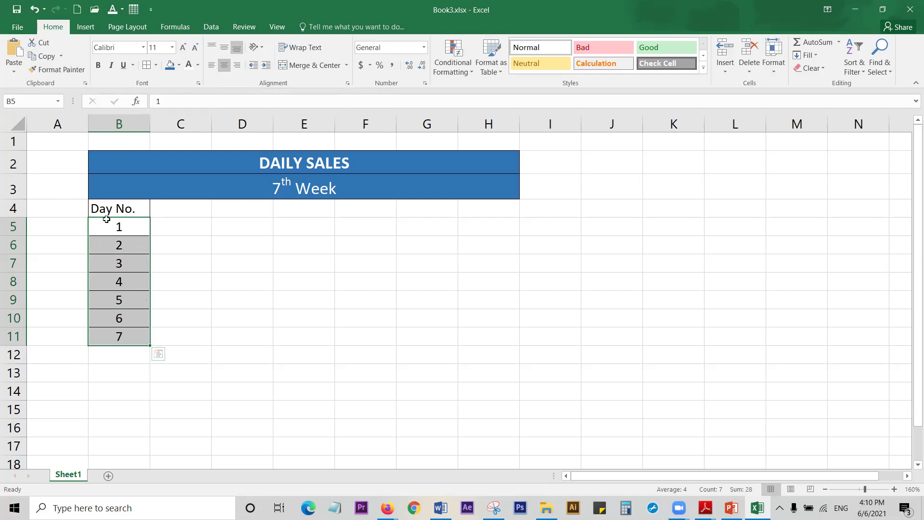
click(202, 342)
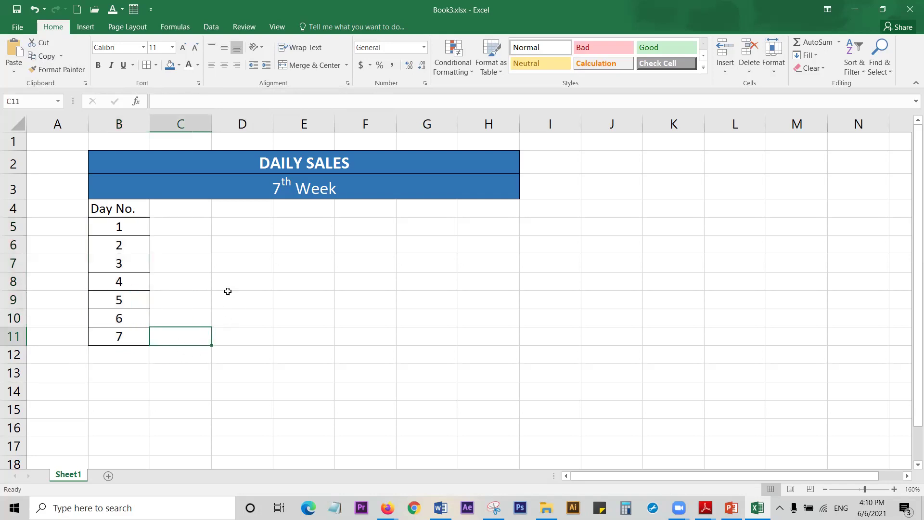
Step: Underline the Day header on the reference snip, then switch back to Excel
click(494, 507)
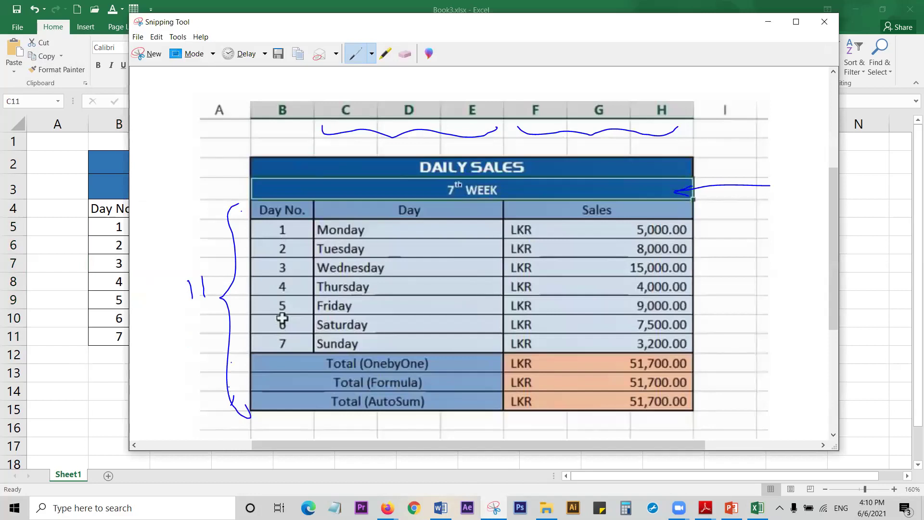
drag(320, 215, 490, 217)
key(alt+Tab)
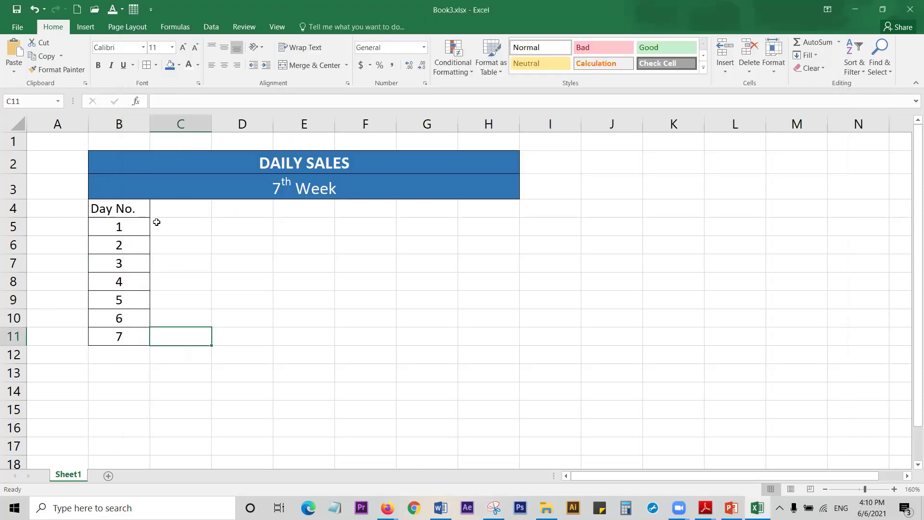
drag(193, 213, 296, 214)
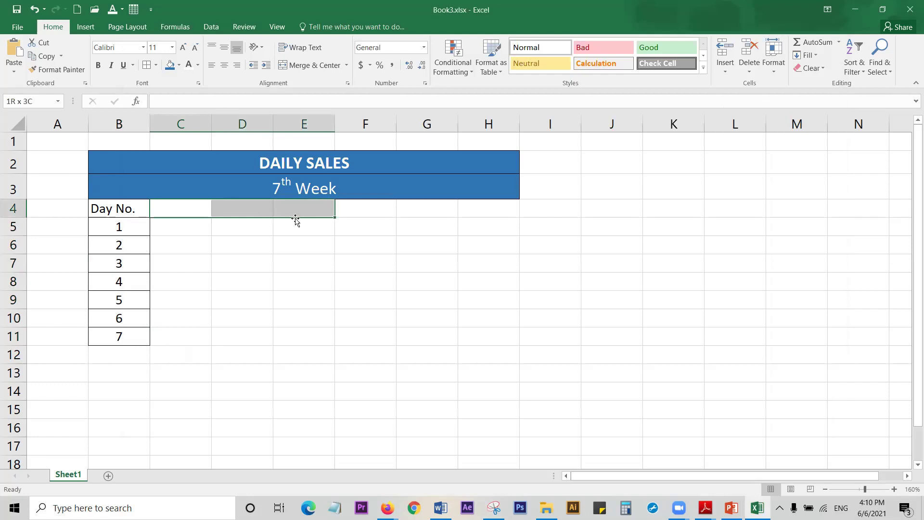
click(494, 507)
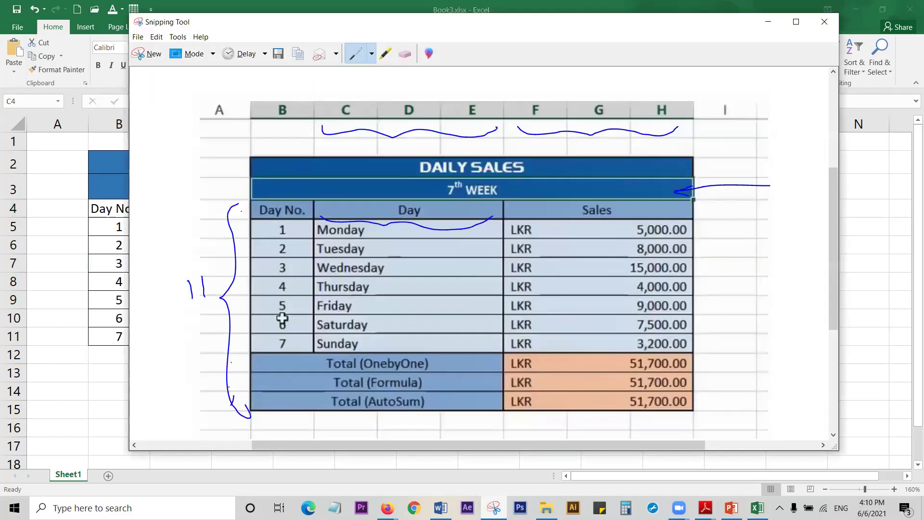
click(494, 508)
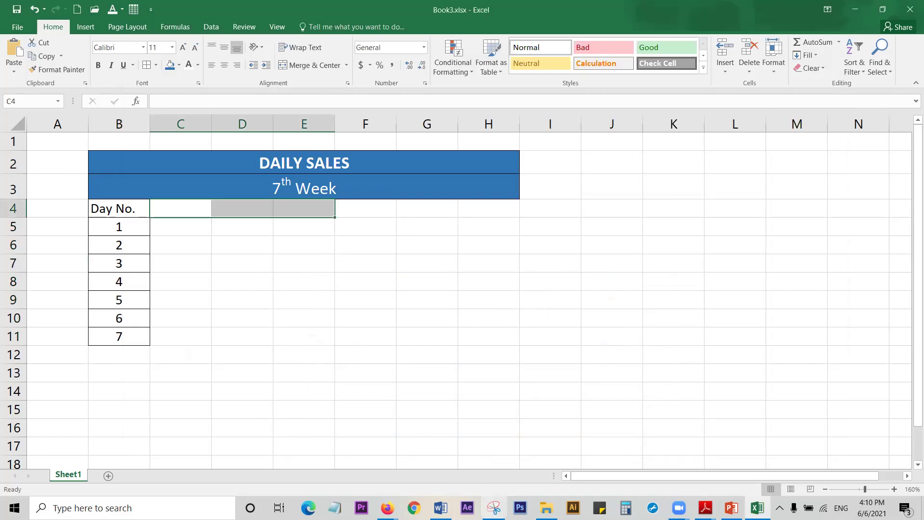
click(494, 508)
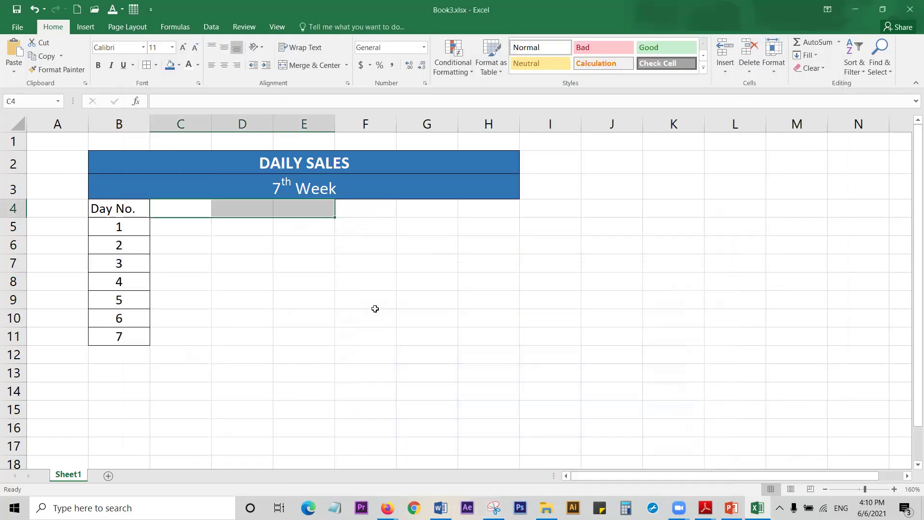
click(400, 239)
click(211, 213)
drag(212, 213, 295, 212)
click(311, 65)
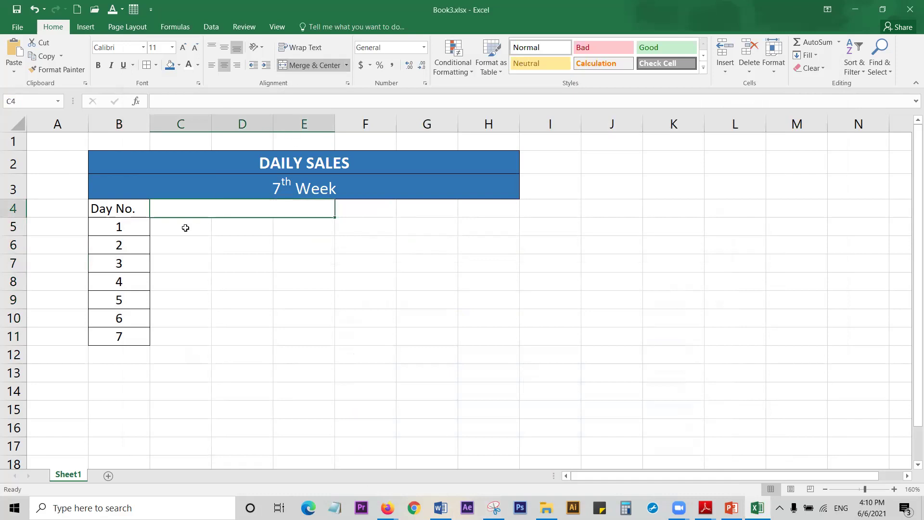
drag(186, 227, 305, 226)
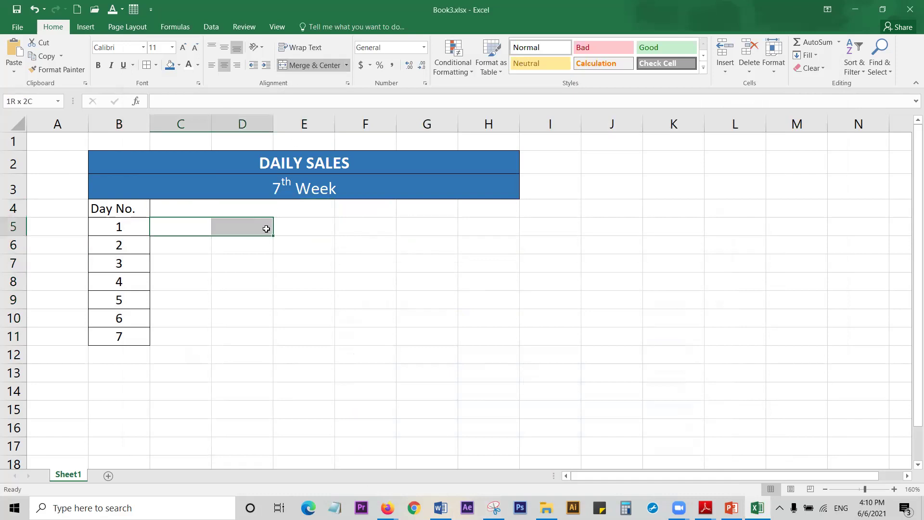
click(313, 60)
drag(198, 245, 297, 247)
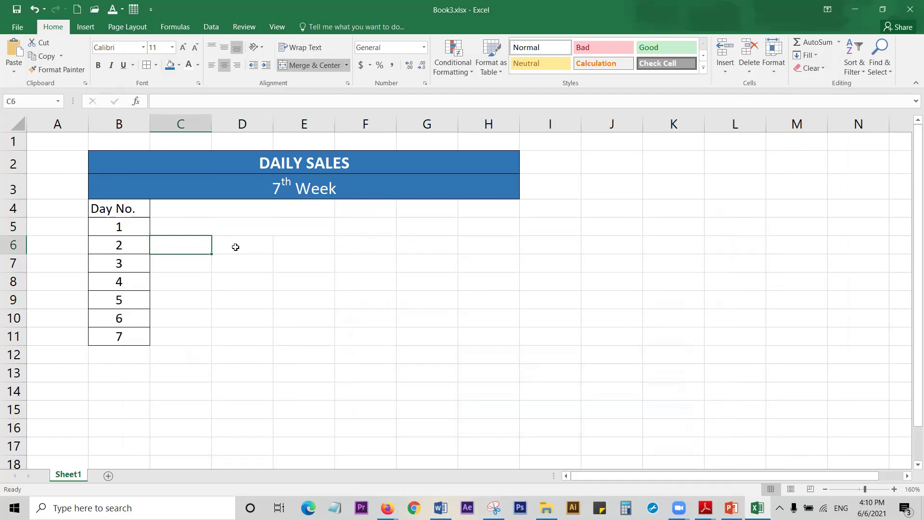
click(313, 65)
click(391, 282)
drag(277, 210, 284, 246)
click(151, 67)
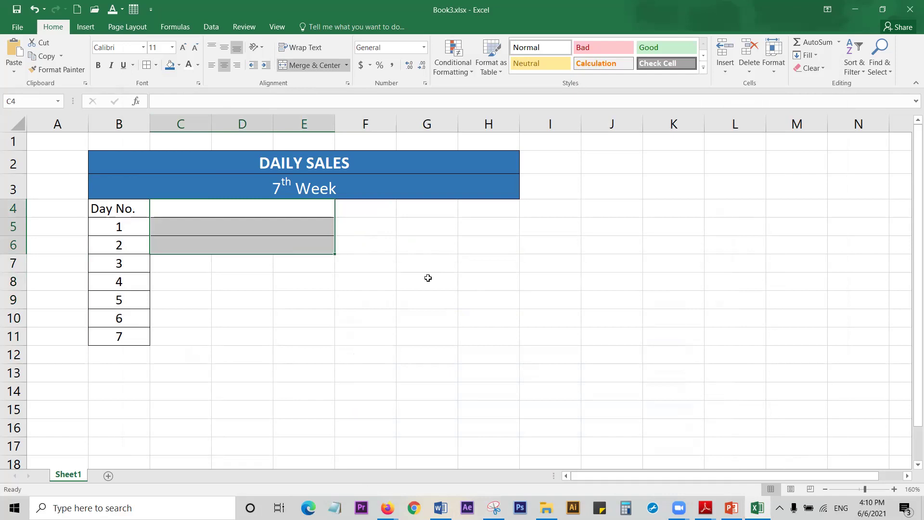
click(427, 278)
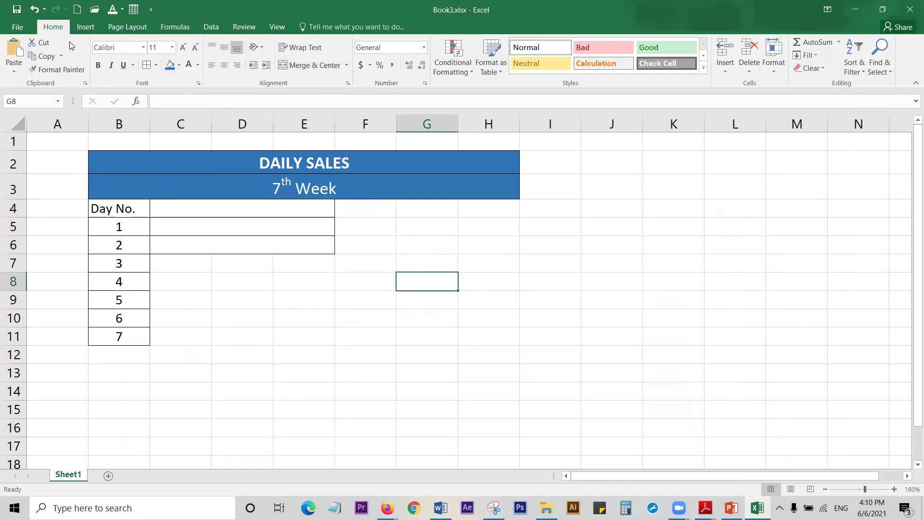
click(36, 10)
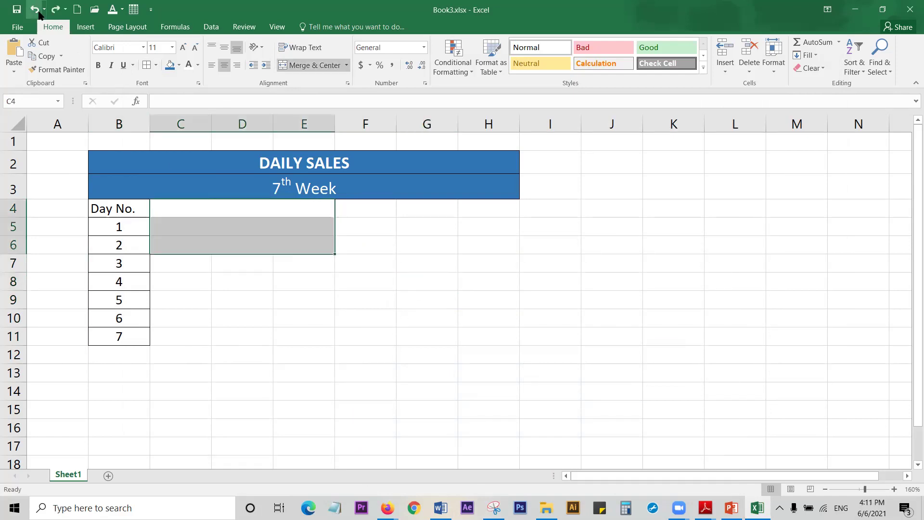
click(36, 9)
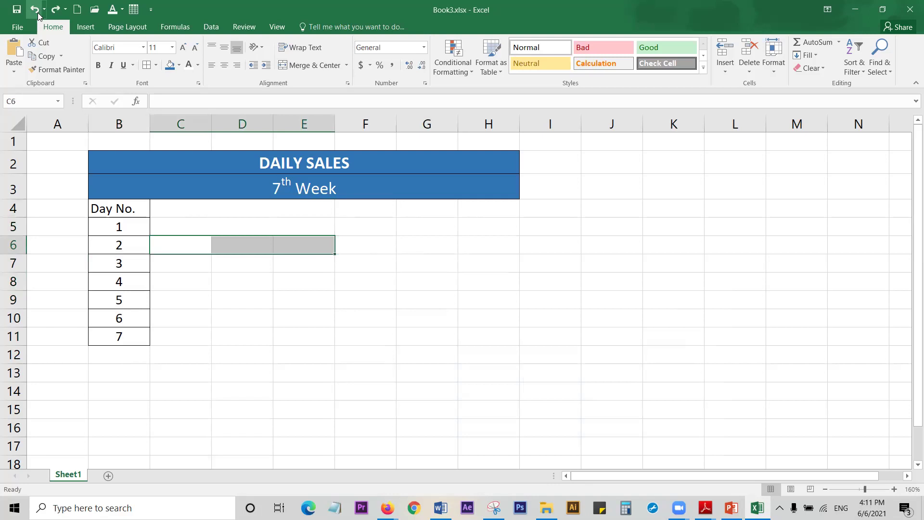
click(36, 10)
click(35, 10)
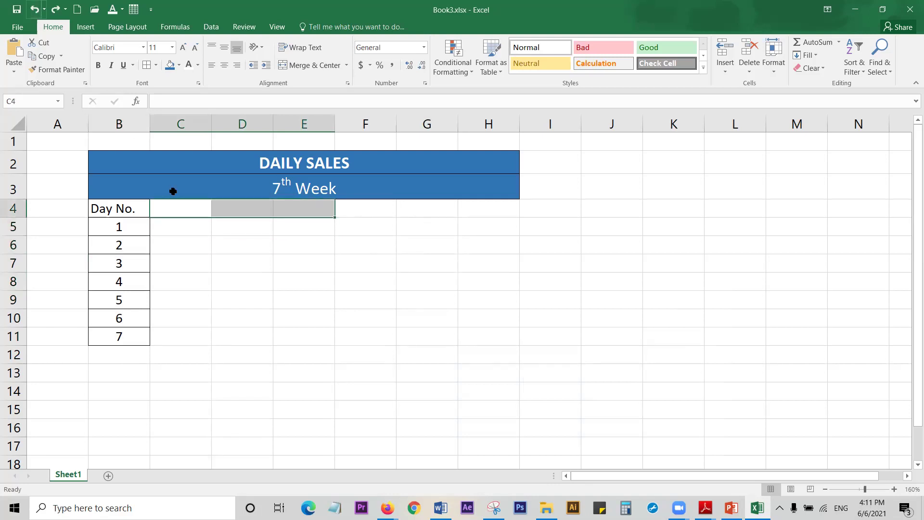
click(369, 295)
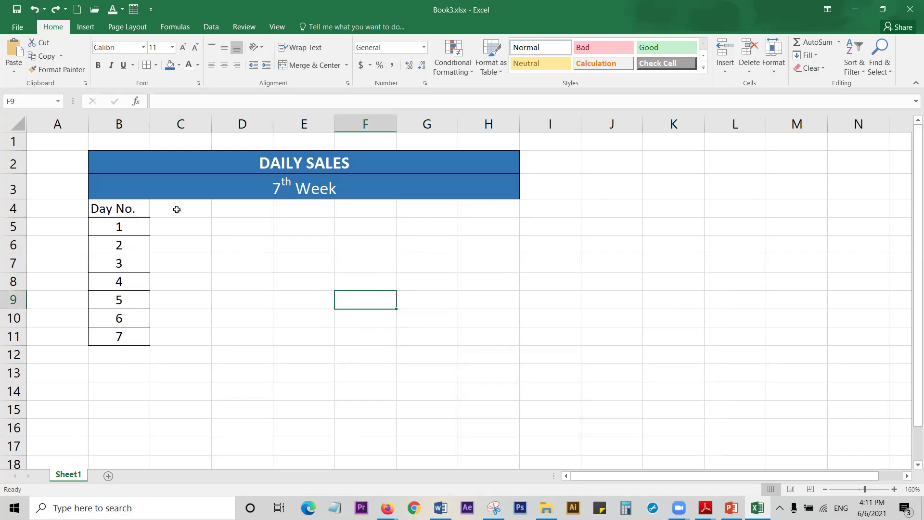
drag(177, 210, 306, 246)
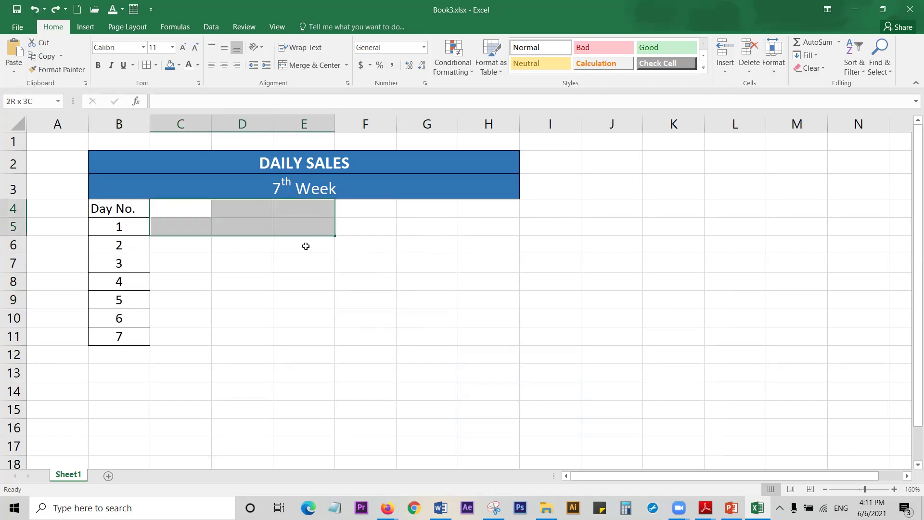
drag(306, 246, 304, 343)
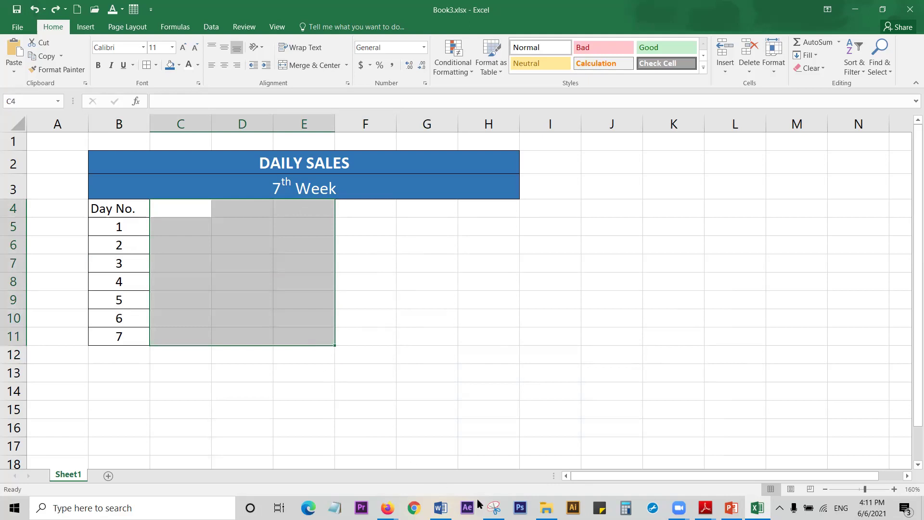
click(494, 507)
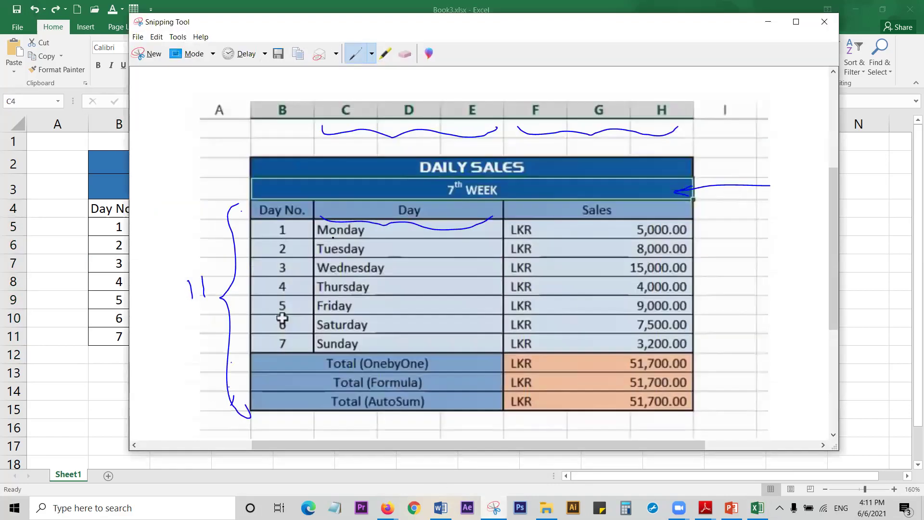
Step: Underline Monday on the reference snip, then select C4:E11 in Excel
drag(324, 235, 501, 237)
click(887, 215)
mouse_move(191, 212)
mouse_down()
mouse_move(295, 209)
mouse_move(297, 336)
mouse_up()
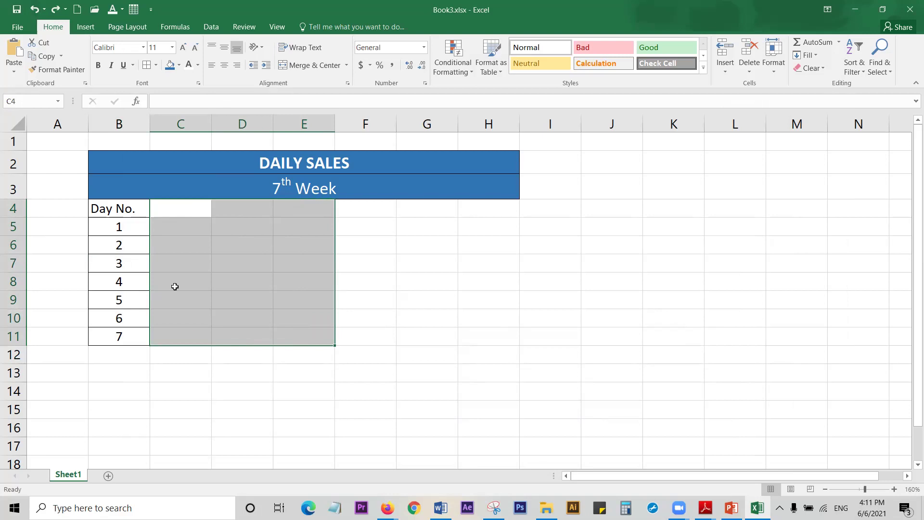
Step: Merge each row of C4:E11 across columns C–E with Merge Across
click(346, 66)
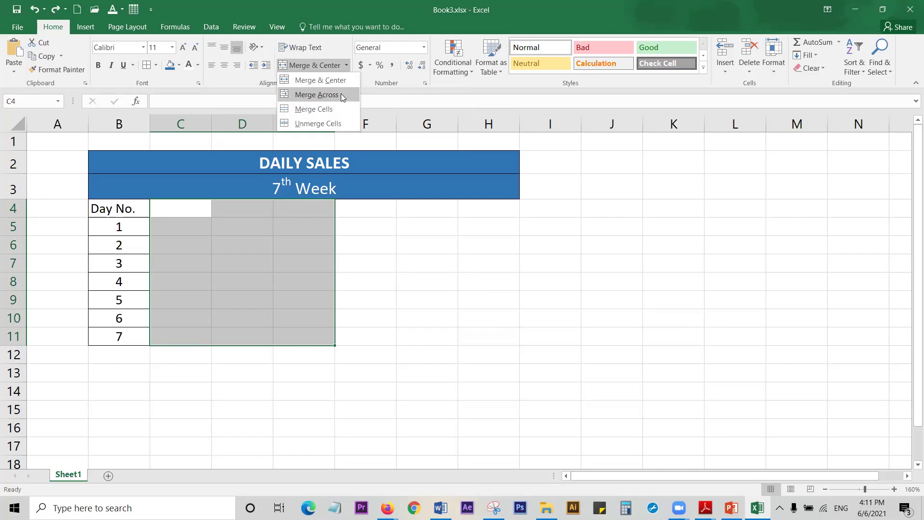
click(340, 94)
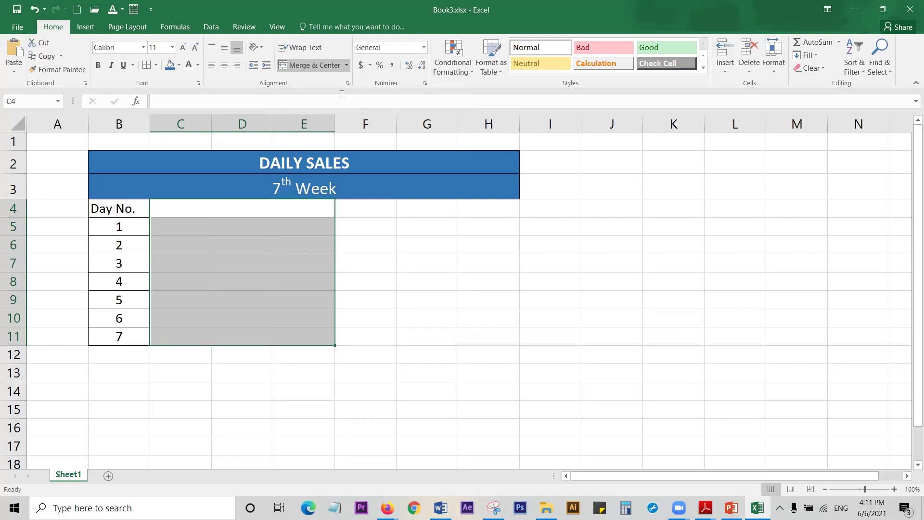
click(406, 294)
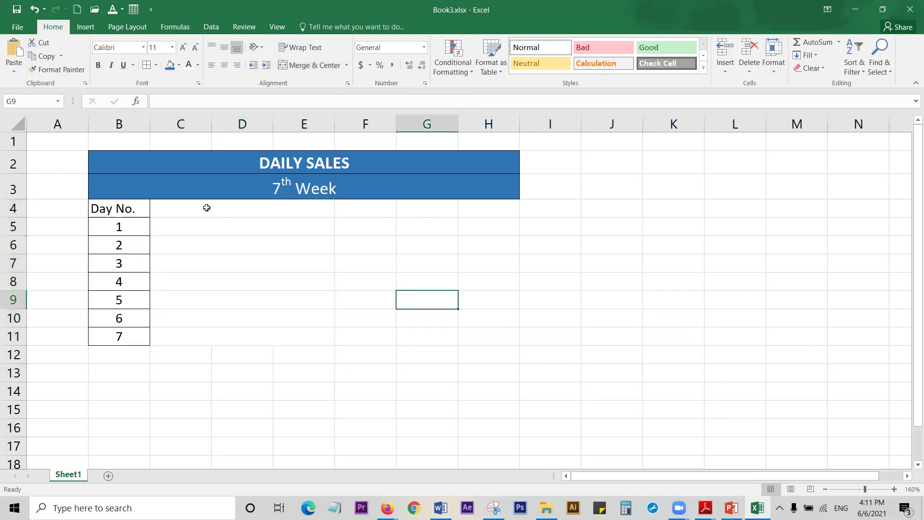
Step: Give the merged C4:E11 rows All Borders and bring up the reference table
mouse_move(183, 208)
mouse_down()
mouse_move(232, 258)
mouse_move(241, 336)
mouse_up()
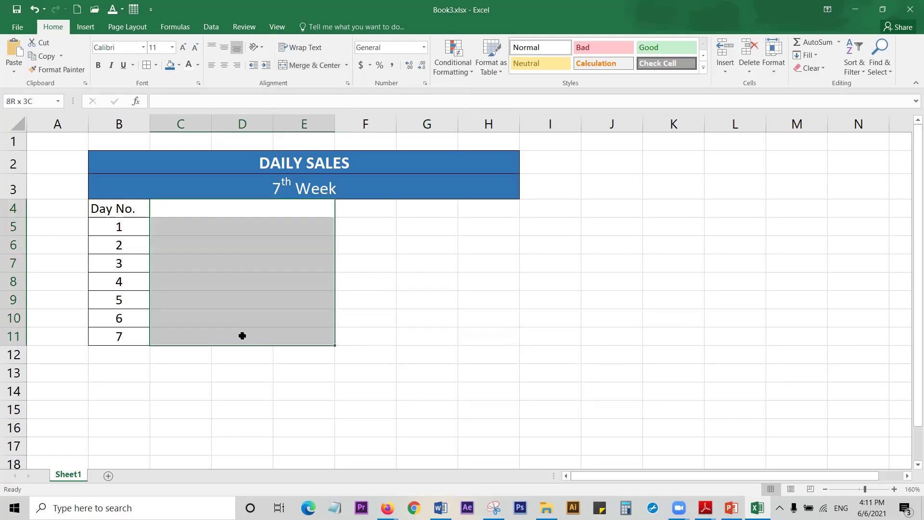
click(155, 67)
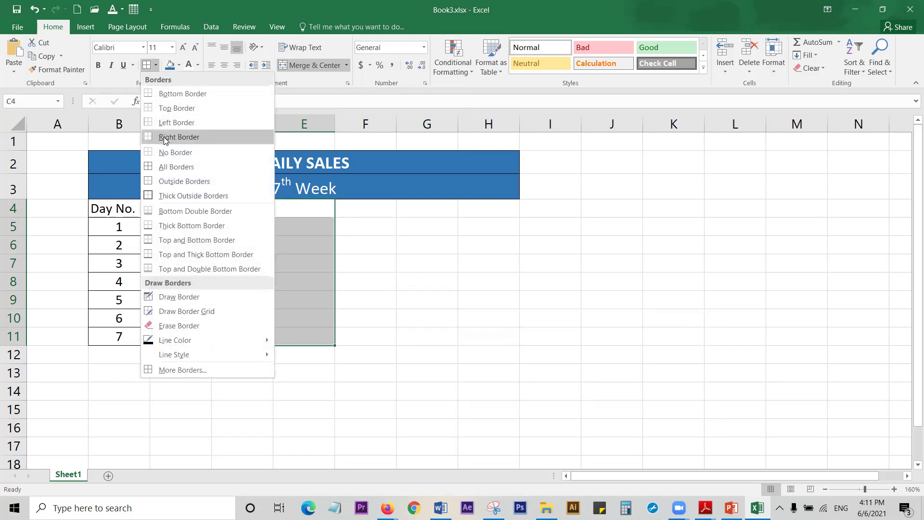
click(164, 169)
click(429, 330)
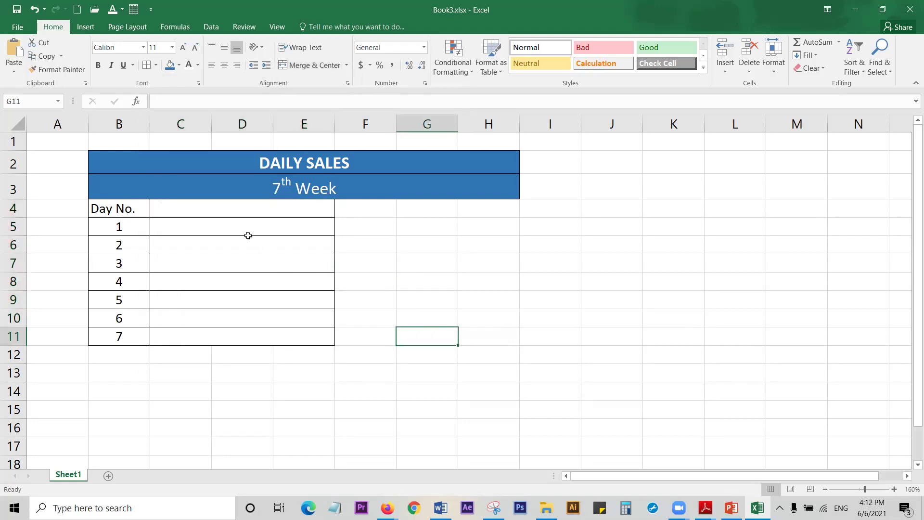
drag(235, 210, 238, 336)
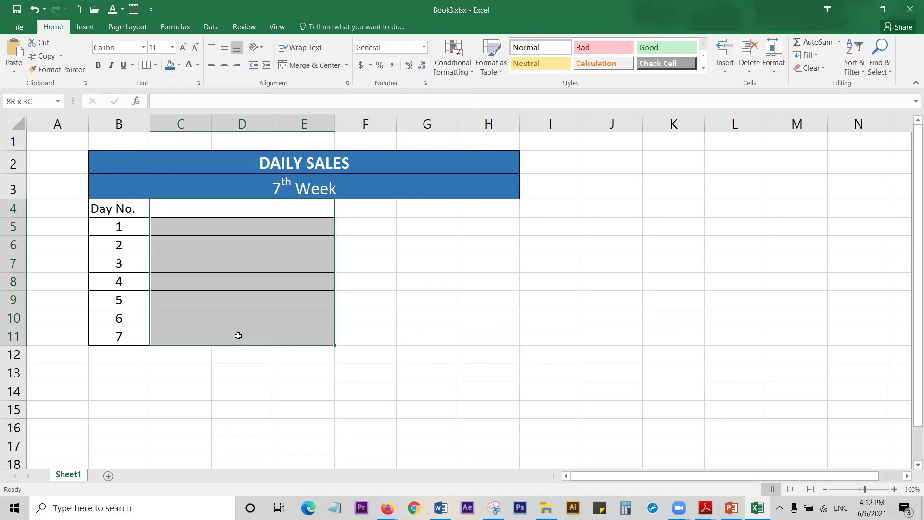
click(380, 289)
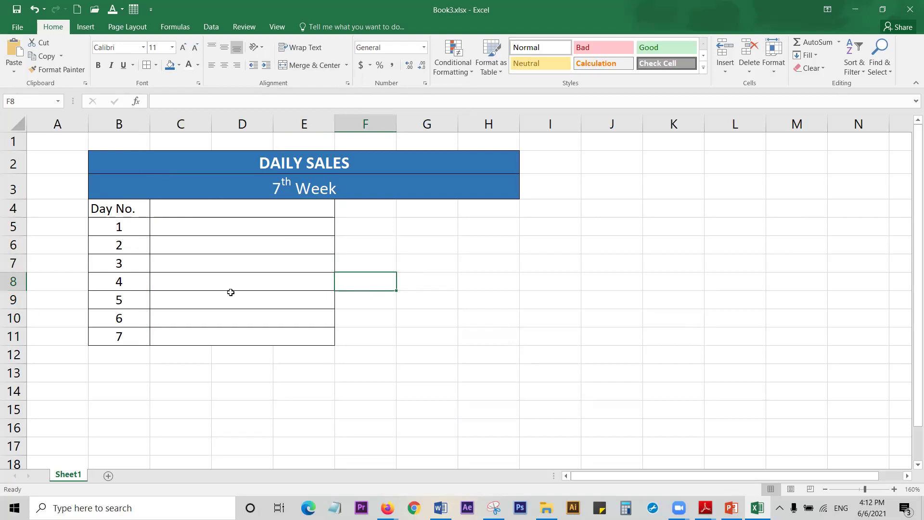
drag(248, 207, 265, 338)
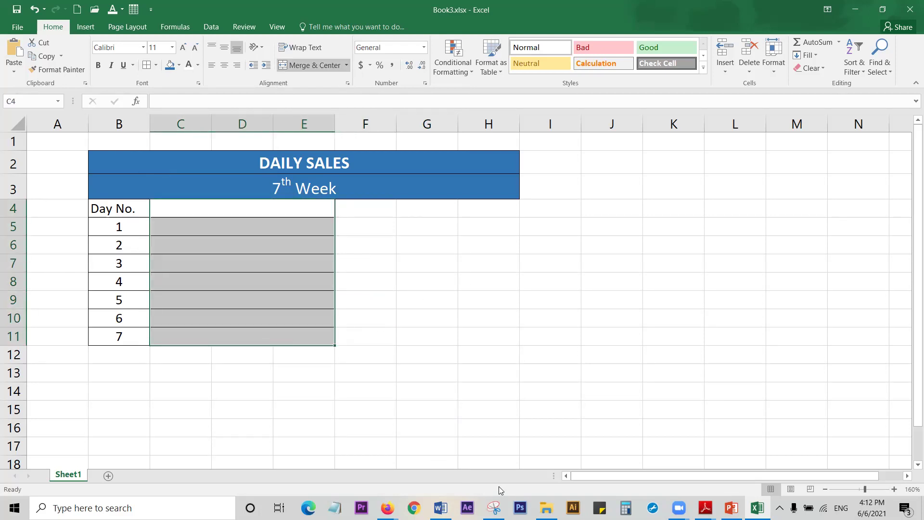
click(494, 508)
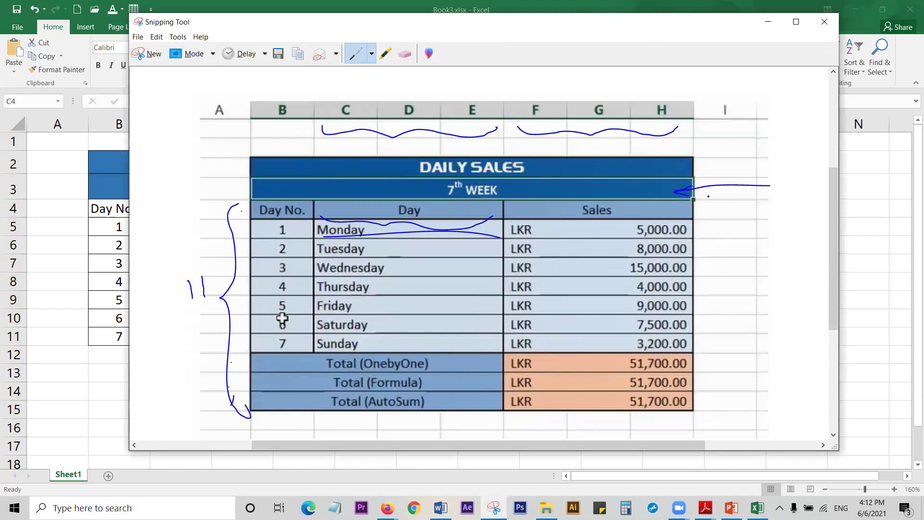
Step: Bracket the Sales column on the snip, then merge F4:H11 across each row
mouse_move(704, 206)
mouse_down()
mouse_move(718, 266)
mouse_move(711, 354)
mouse_up()
click(912, 146)
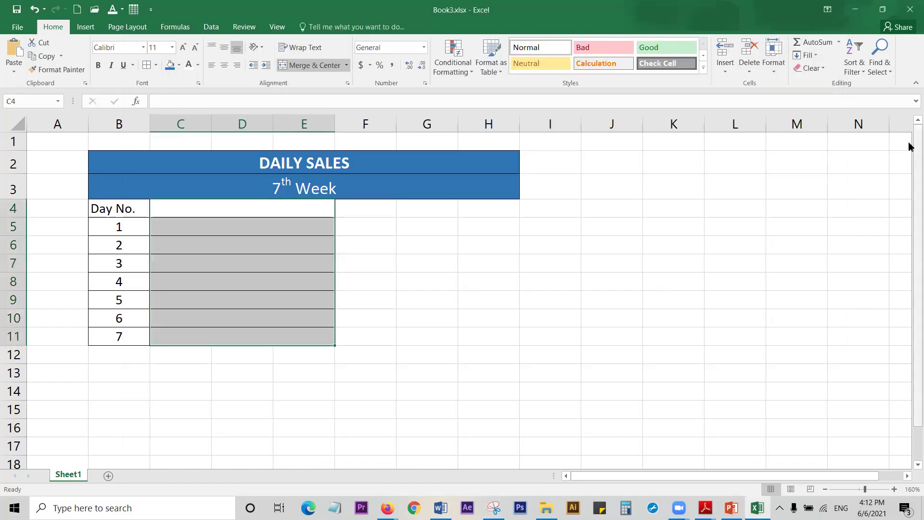
drag(365, 207, 500, 332)
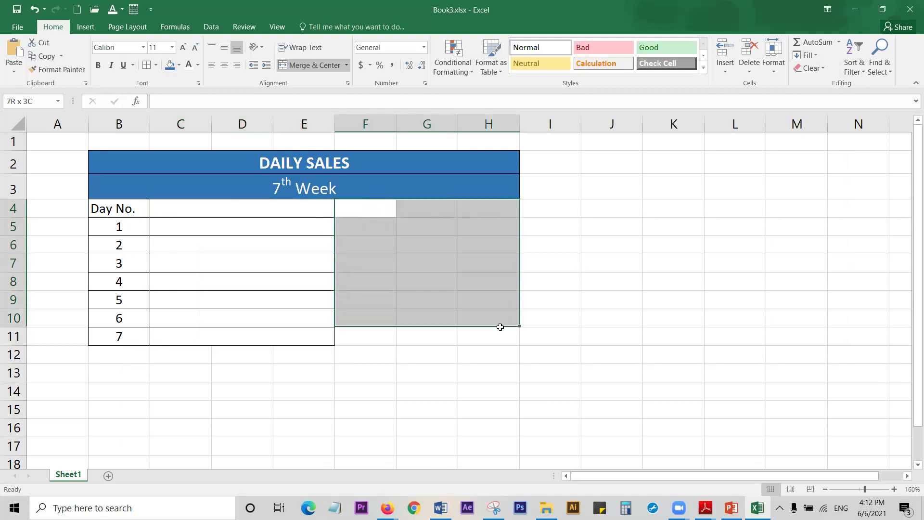
click(347, 65)
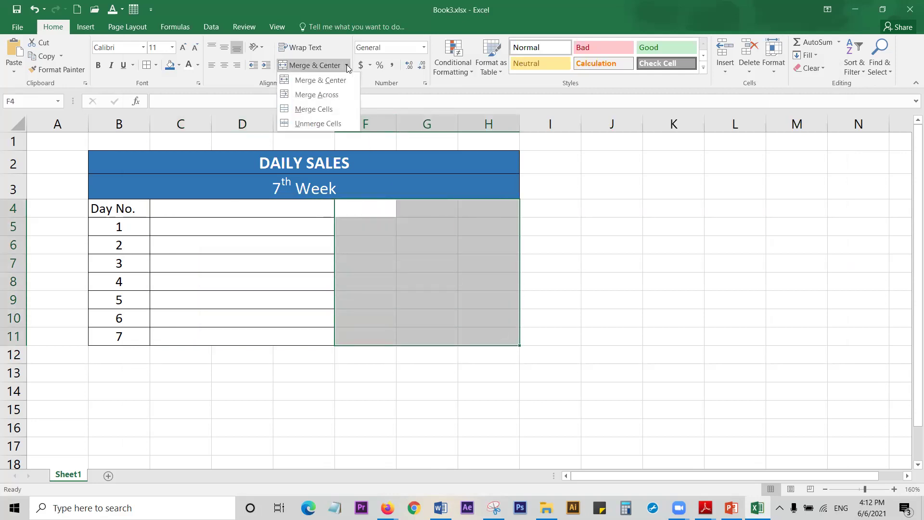
click(338, 95)
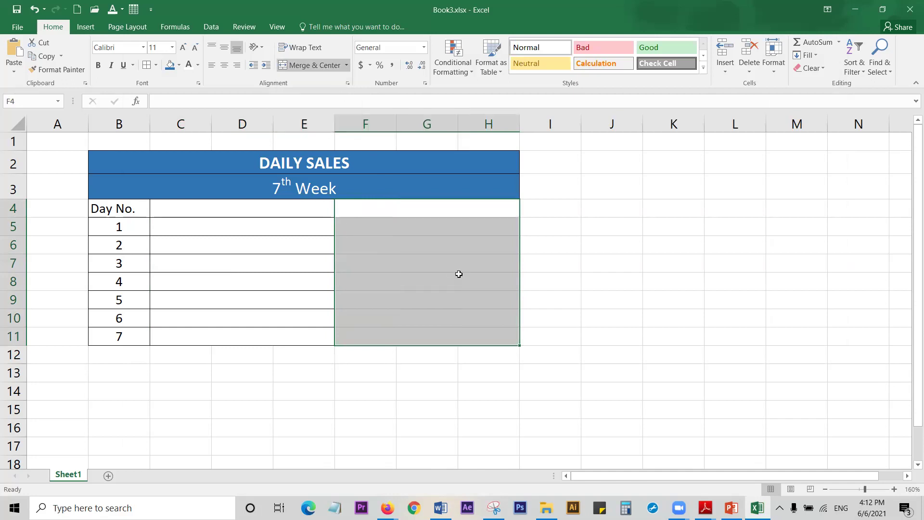
Step: Glance at the reference snip and select the header row B4:H4
key(alt+Tab)
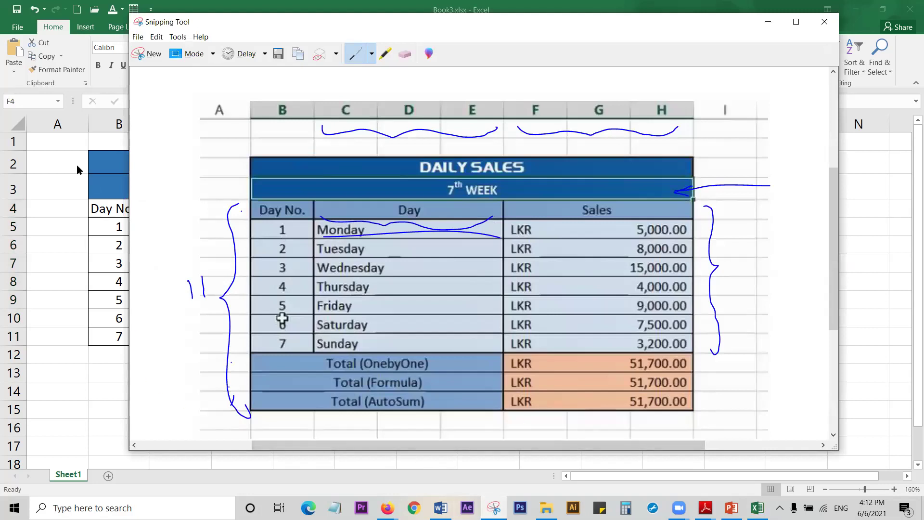
key(alt+Tab)
drag(125, 212, 384, 209)
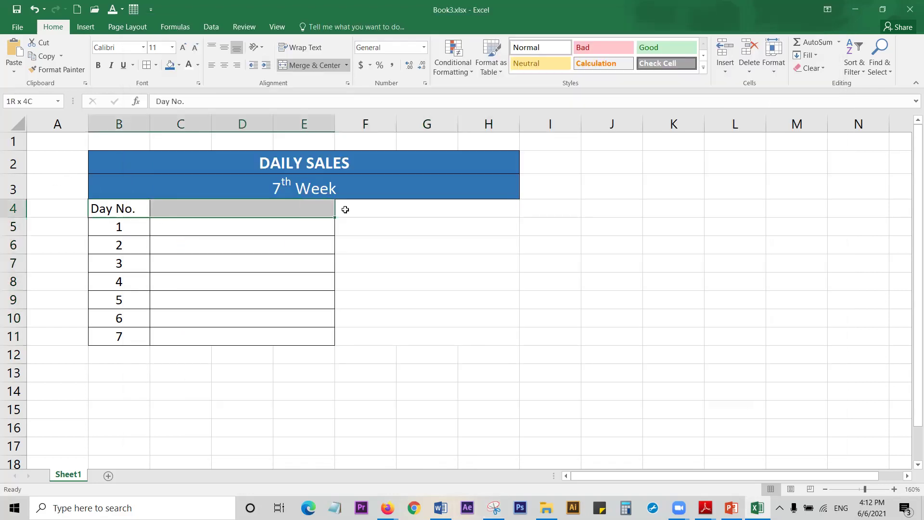
Step: Fill row 4 light blue, enter 'Day' in C4 and 'Sales' in F4, and centre Day
click(178, 66)
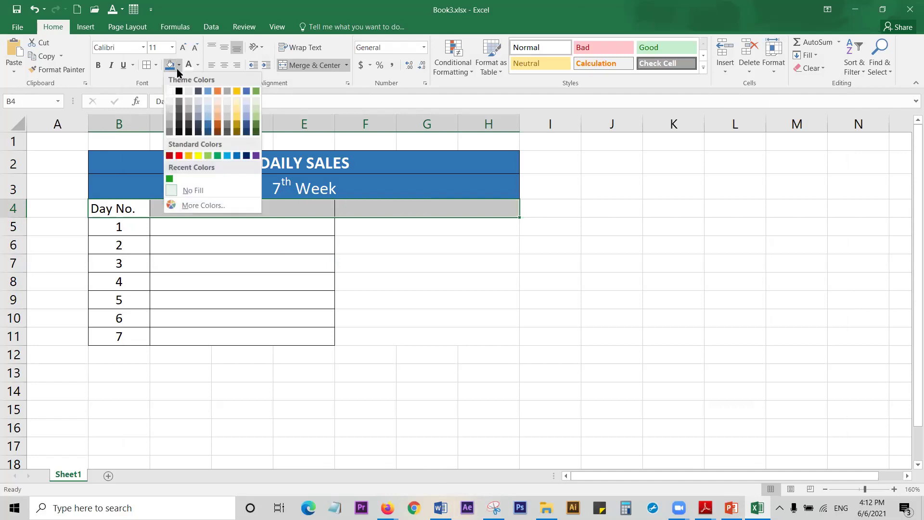
click(210, 109)
click(216, 206)
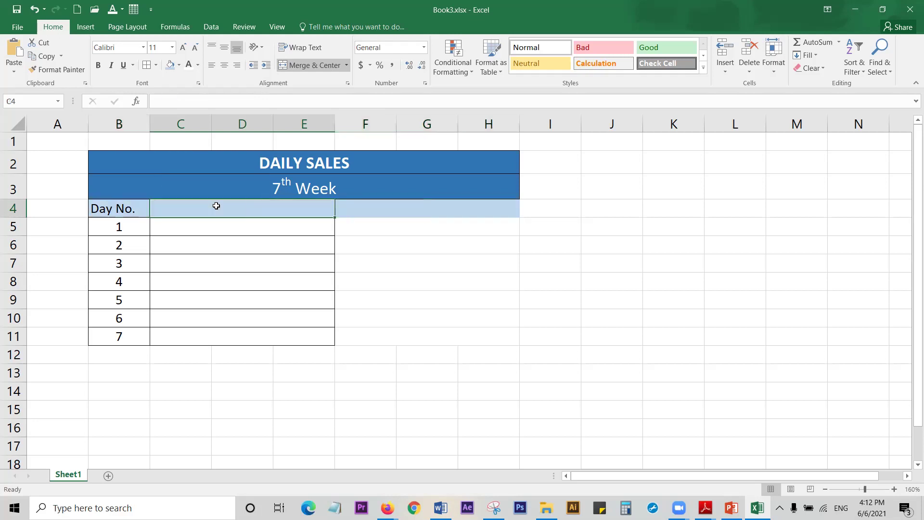
text(Day)
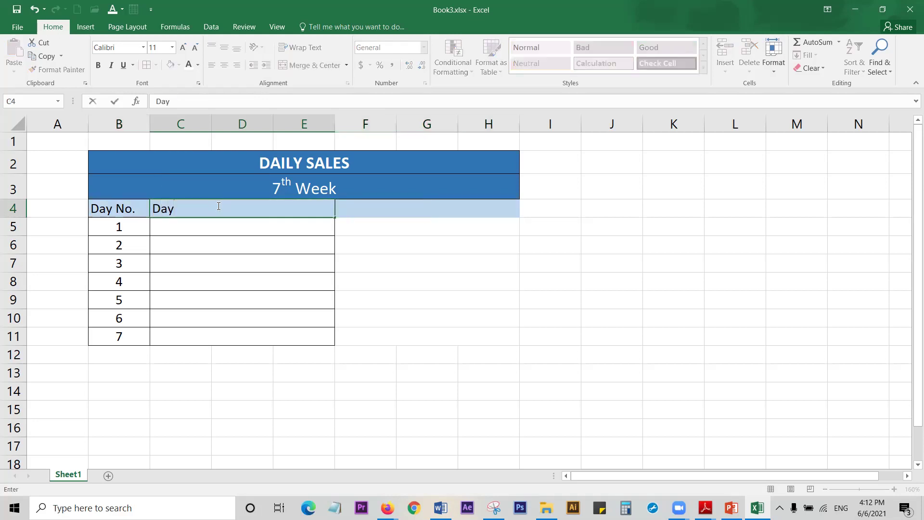
click(378, 208)
text(Sales)
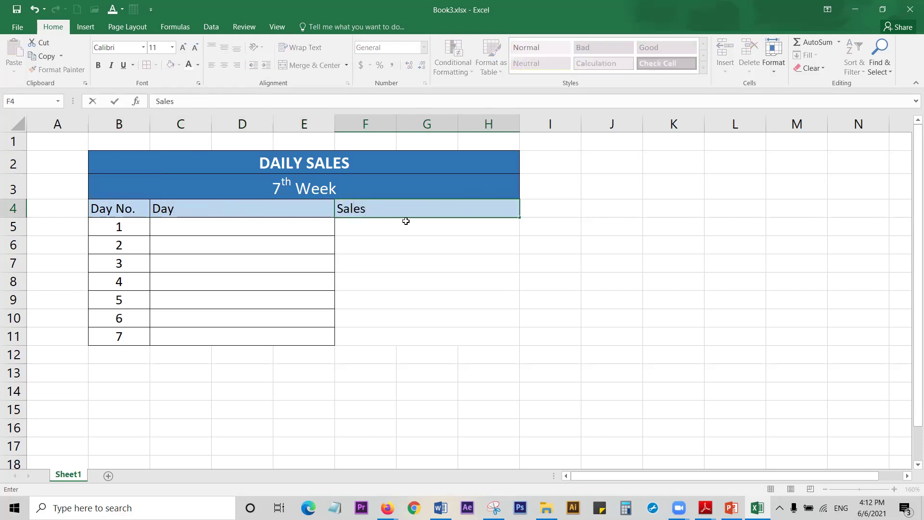
click(264, 204)
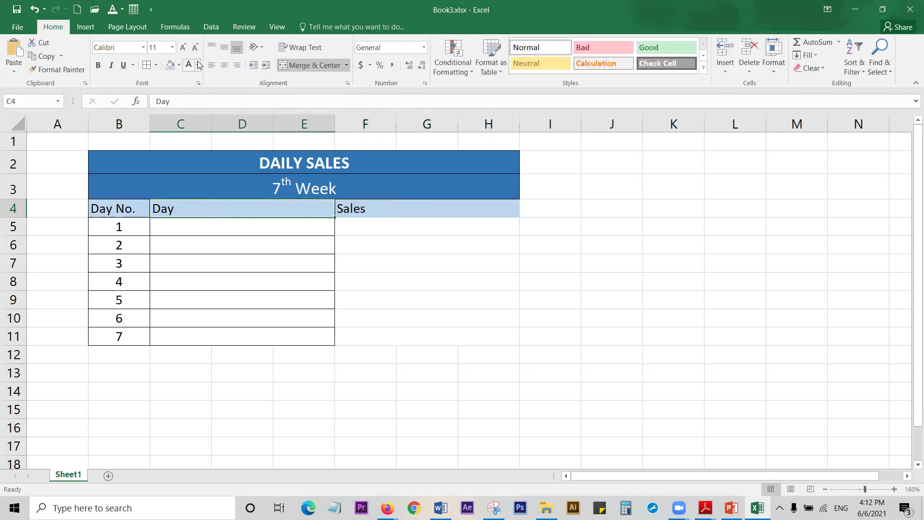
click(224, 65)
click(419, 208)
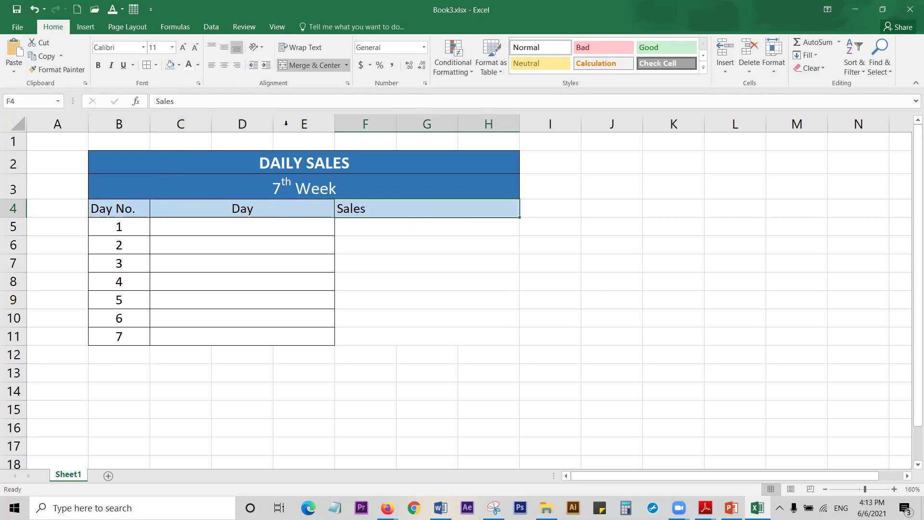
Step: Centre the Sales heading and add borders to the Sales cells F5:H11
click(224, 68)
drag(358, 225, 379, 334)
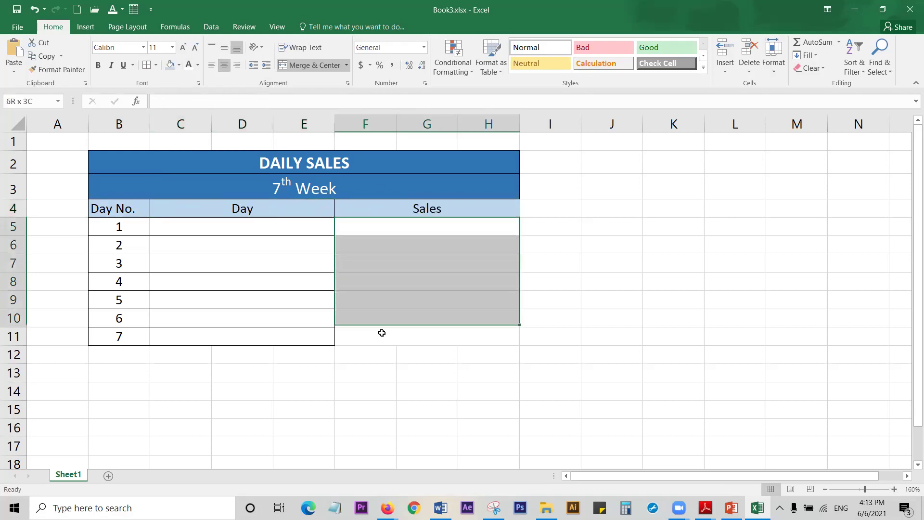
click(147, 64)
click(670, 314)
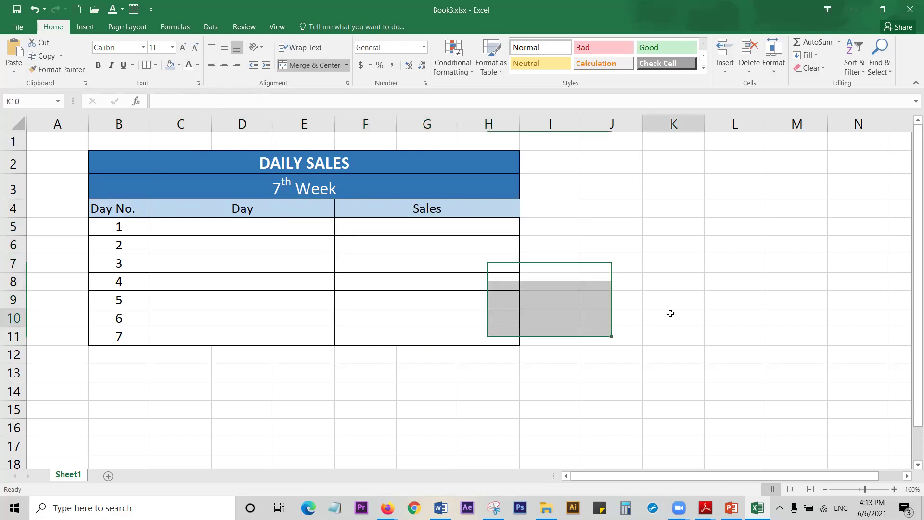
Step: Shade the table body B5:H11 with Blue, Accent 1, Lighter 60%
drag(438, 335, 122, 231)
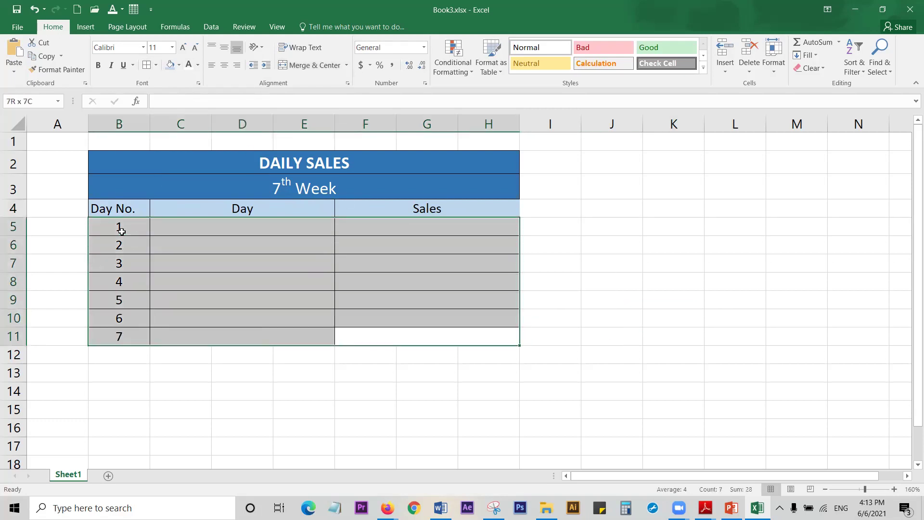
click(164, 66)
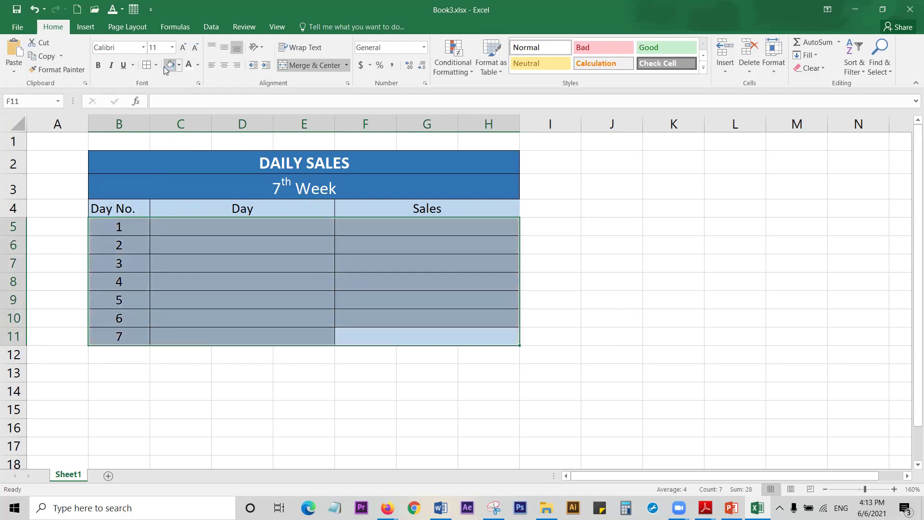
click(579, 238)
mouse_move(439, 208)
mouse_down()
mouse_move(130, 209)
mouse_move(403, 337)
mouse_up()
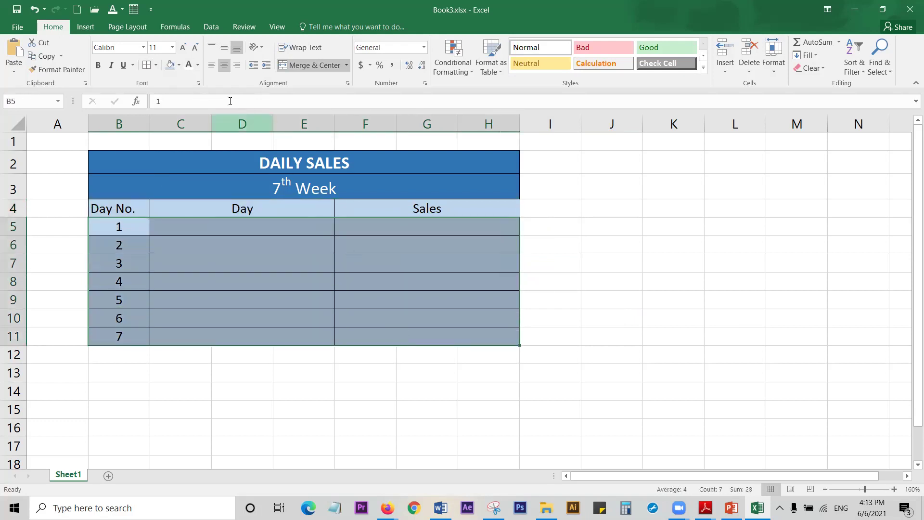
click(179, 65)
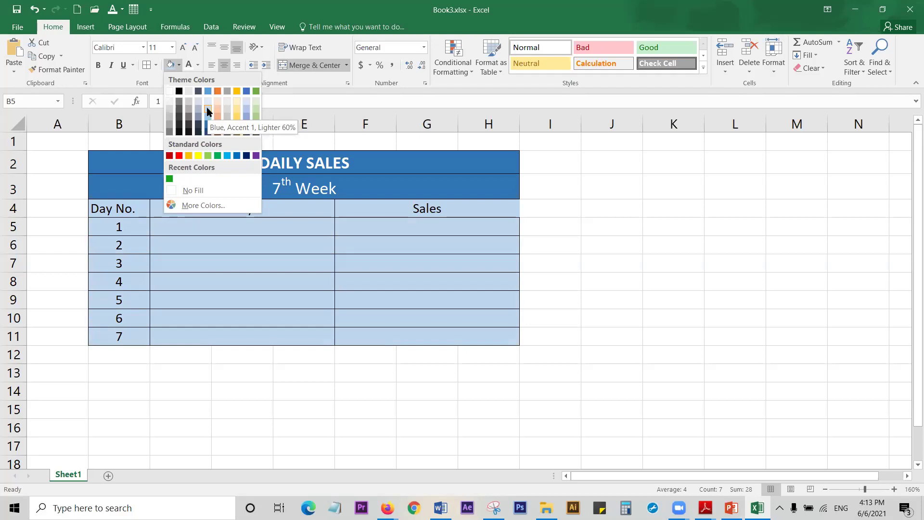
click(207, 105)
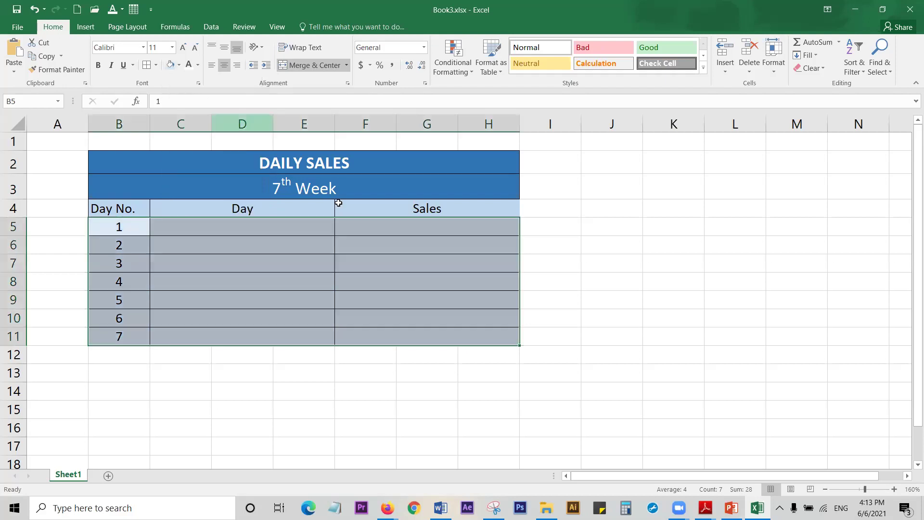
click(646, 302)
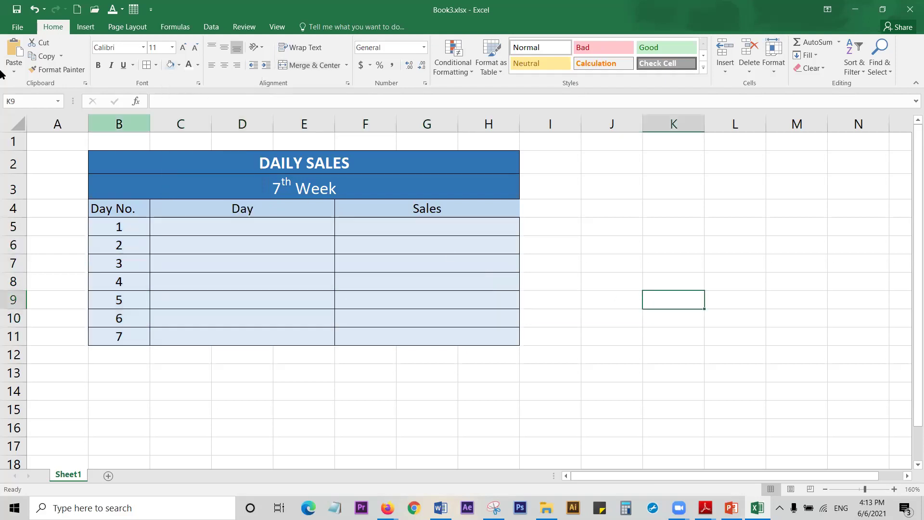
Step: Save the workbook and centre the 'Day No.' heading in B4
click(17, 10)
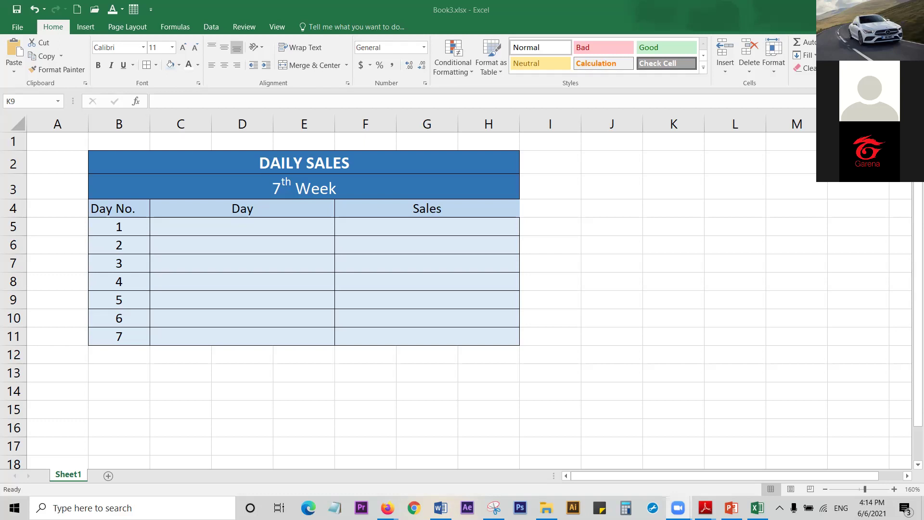
click(114, 206)
click(225, 65)
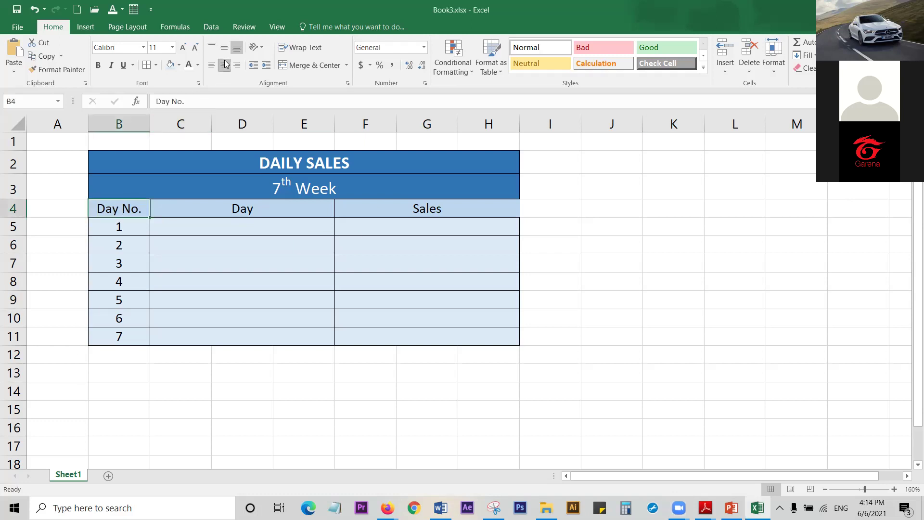
drag(402, 208, 125, 205)
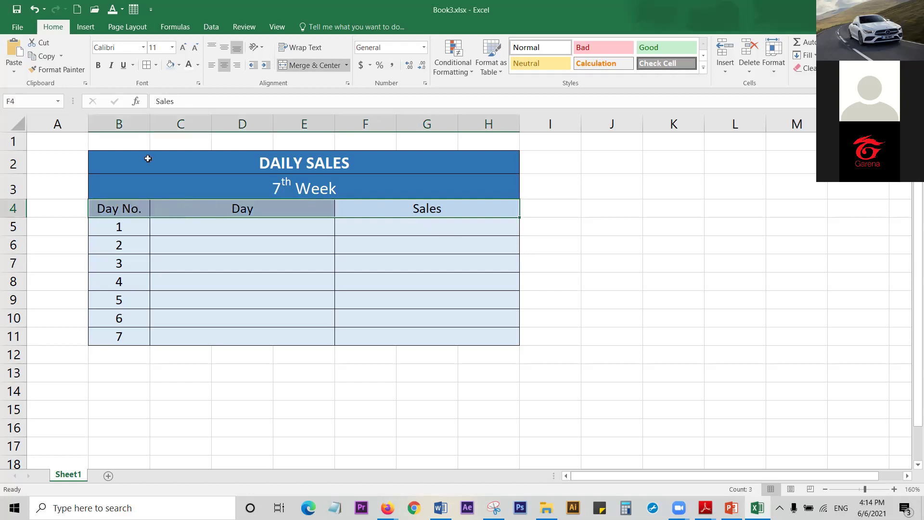
click(212, 65)
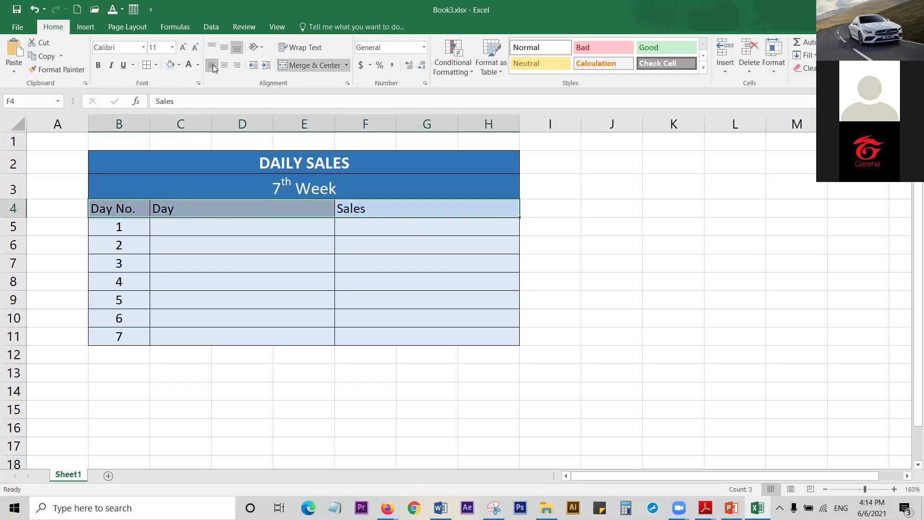
click(237, 66)
click(224, 66)
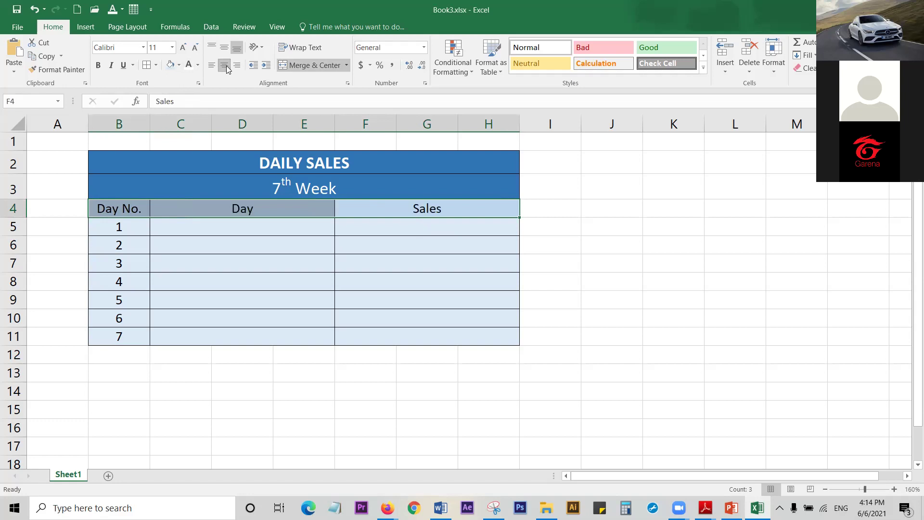
click(602, 249)
click(16, 10)
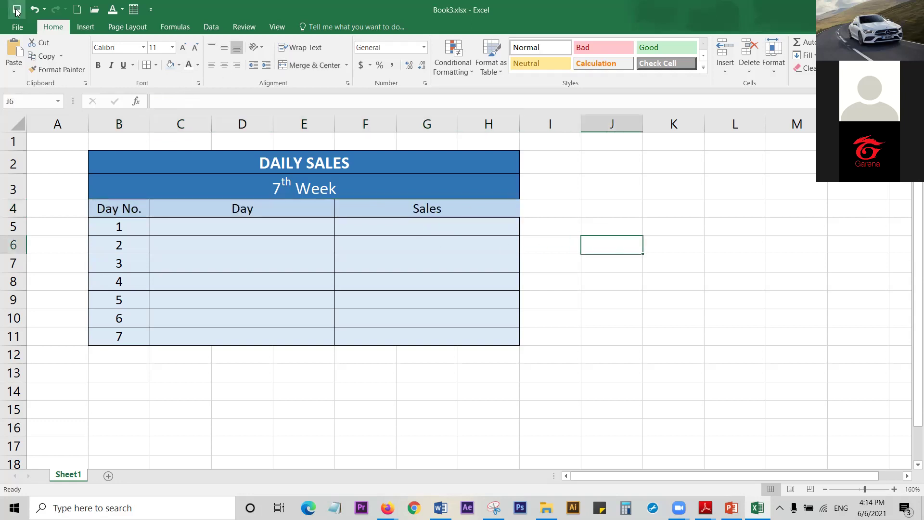
click(443, 210)
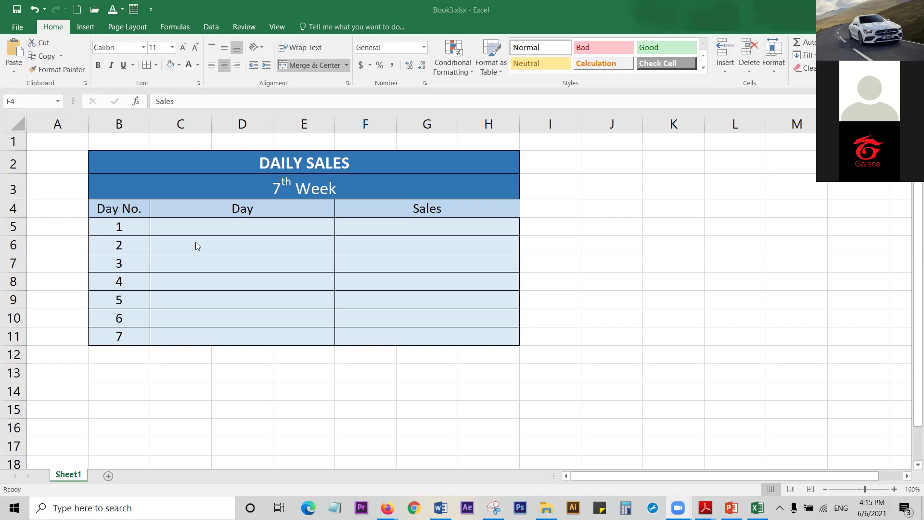
click(327, 146)
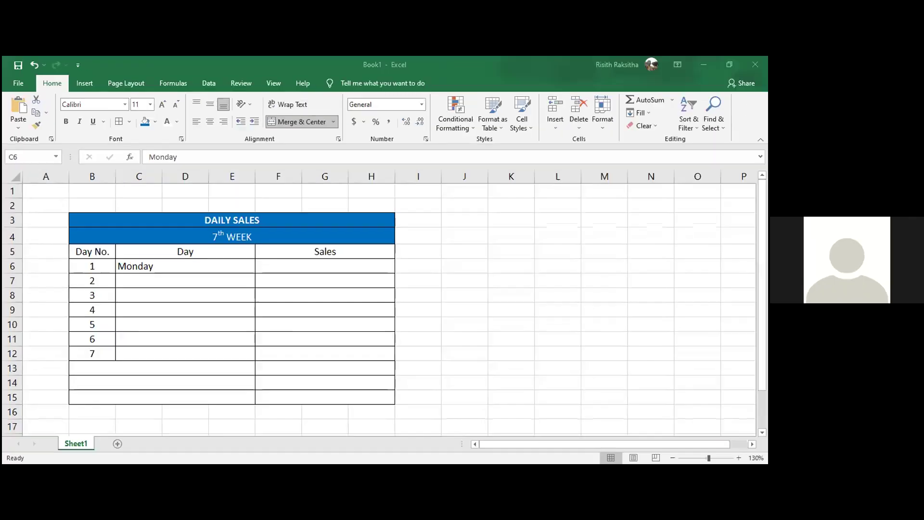
scroll(376, 74, up, 1)
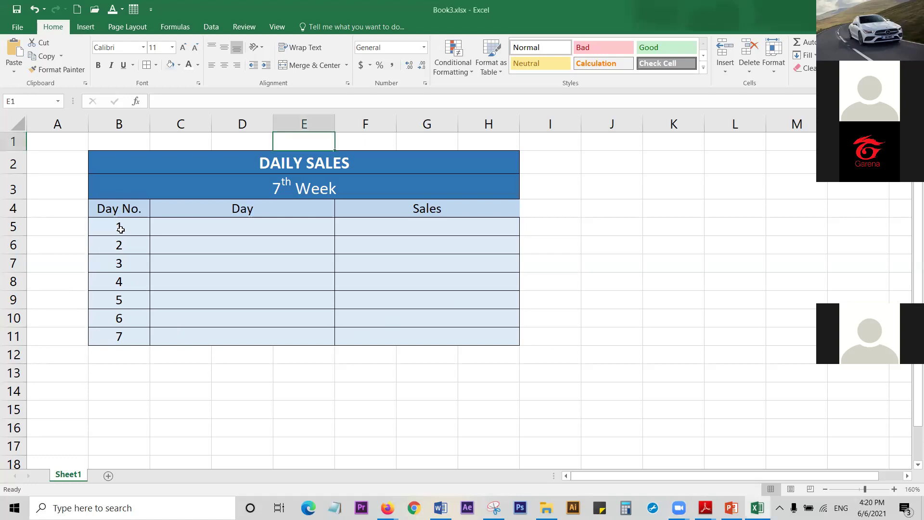
click(494, 508)
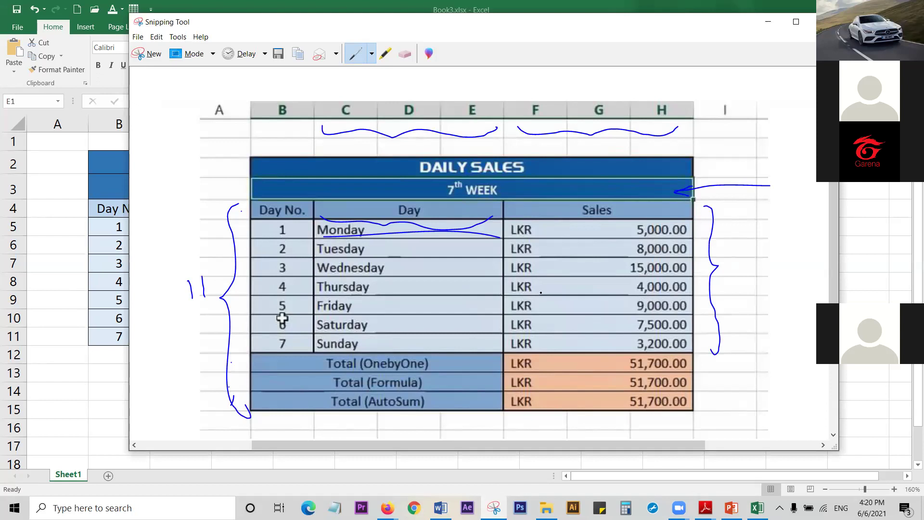
click(46, 181)
click(227, 161)
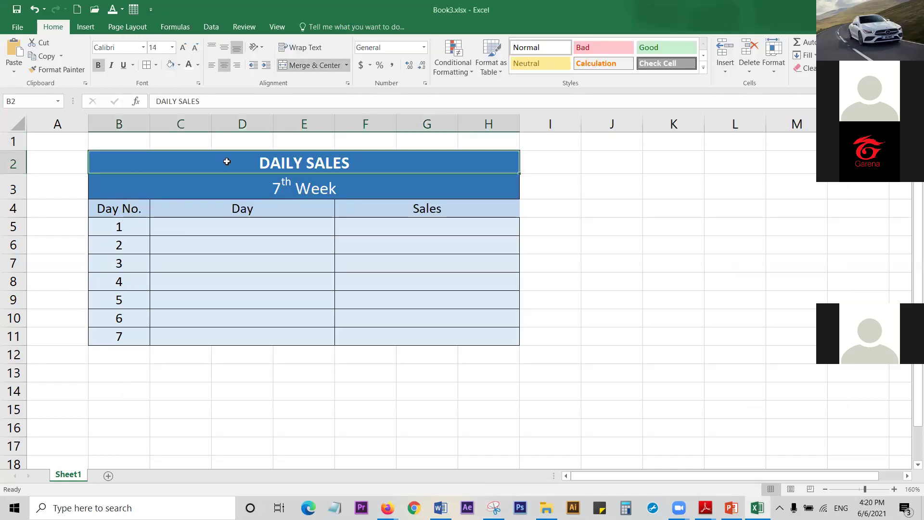
click(251, 186)
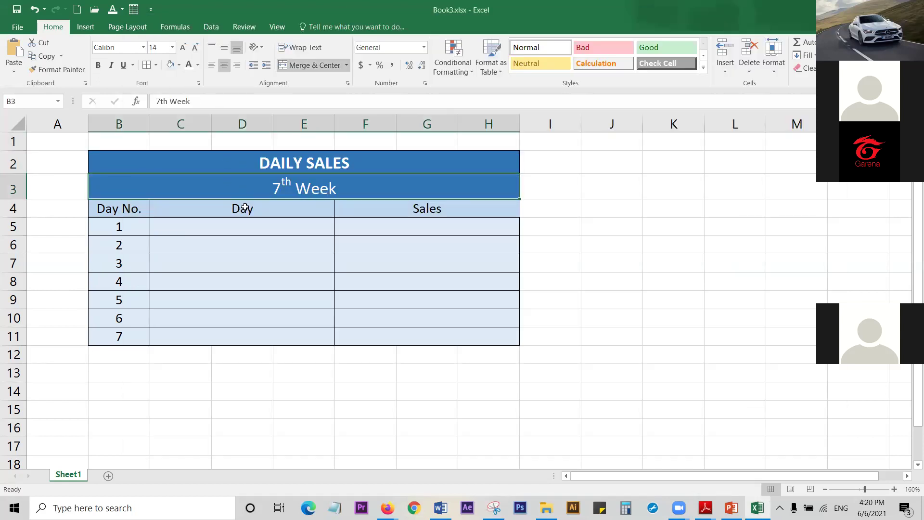
click(123, 208)
click(197, 211)
click(410, 208)
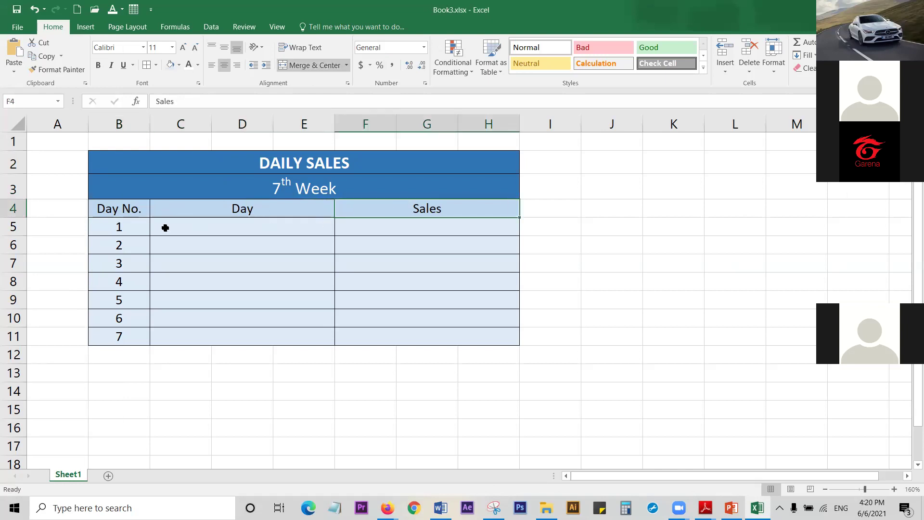
click(193, 227)
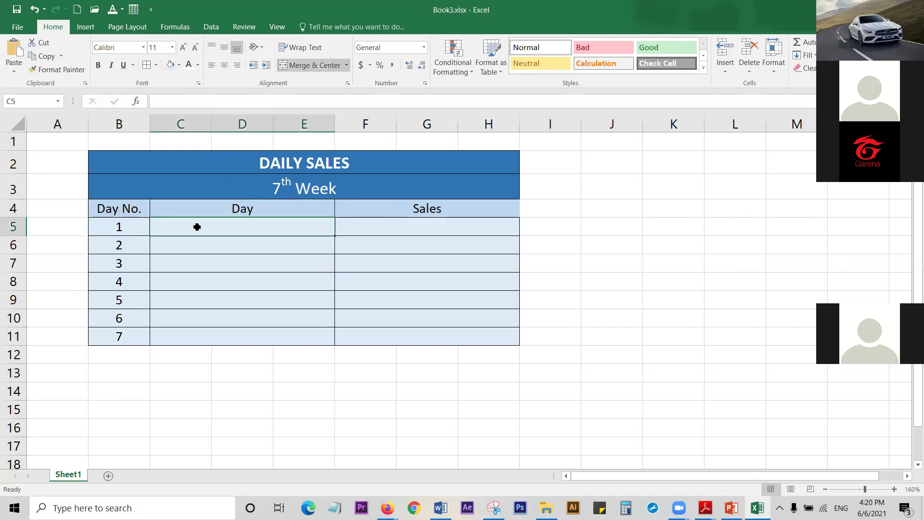
key(alt+Tab)
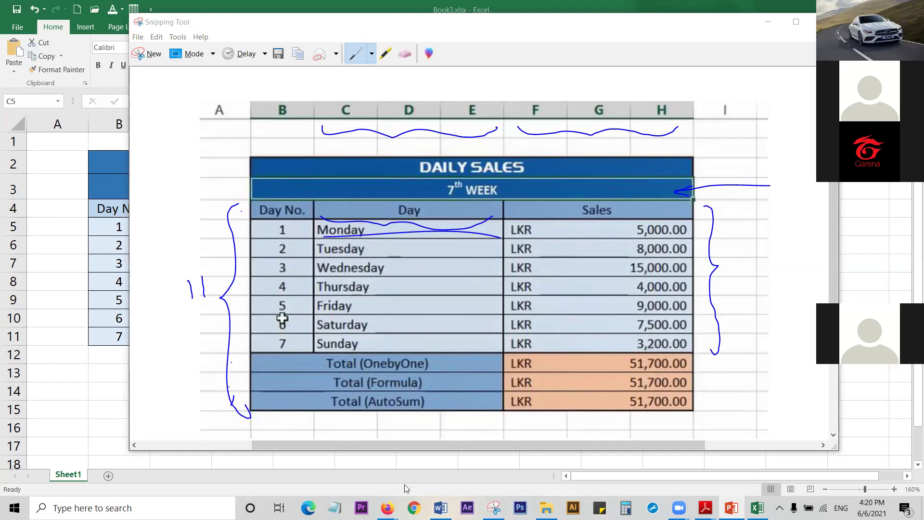
Step: Draw a hand-drawn brace beside the three Total rows of the reference screenshot
click(494, 508)
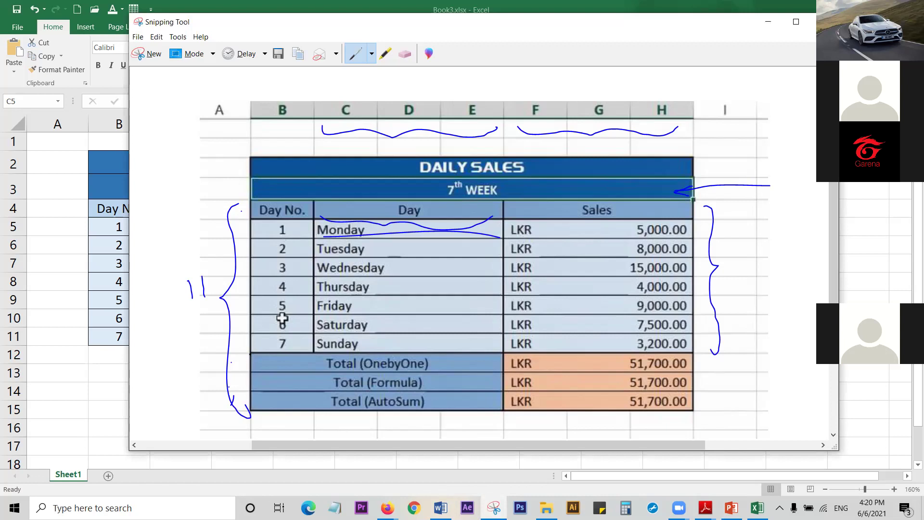
mouse_move(255, 354)
mouse_down()
mouse_move(249, 371)
mouse_move(270, 408)
mouse_up()
Step: Select B12:E14 and apply Merge Across so each row merges from B to E
click(58, 346)
mouse_move(124, 354)
mouse_down()
mouse_move(216, 355)
mouse_move(291, 373)
mouse_move(294, 394)
mouse_move(140, 355)
mouse_move(235, 354)
mouse_move(299, 377)
mouse_move(299, 389)
mouse_up()
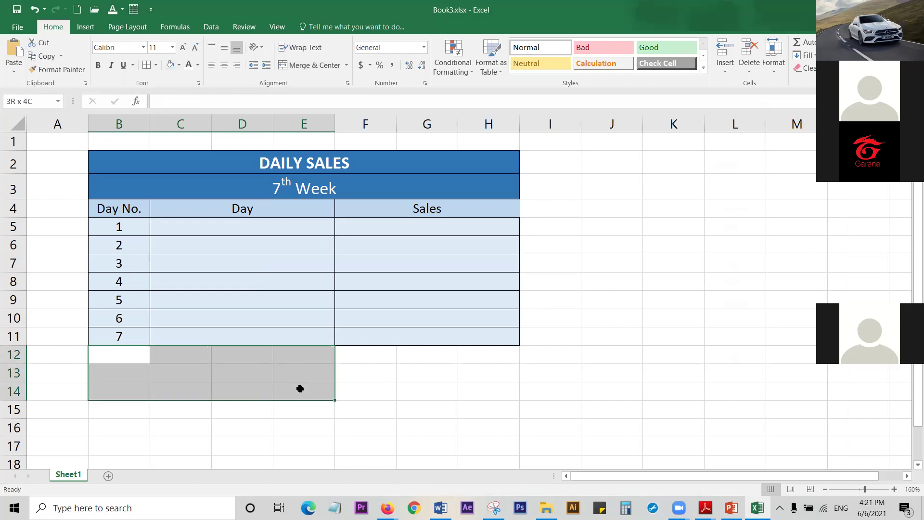
click(345, 69)
click(335, 96)
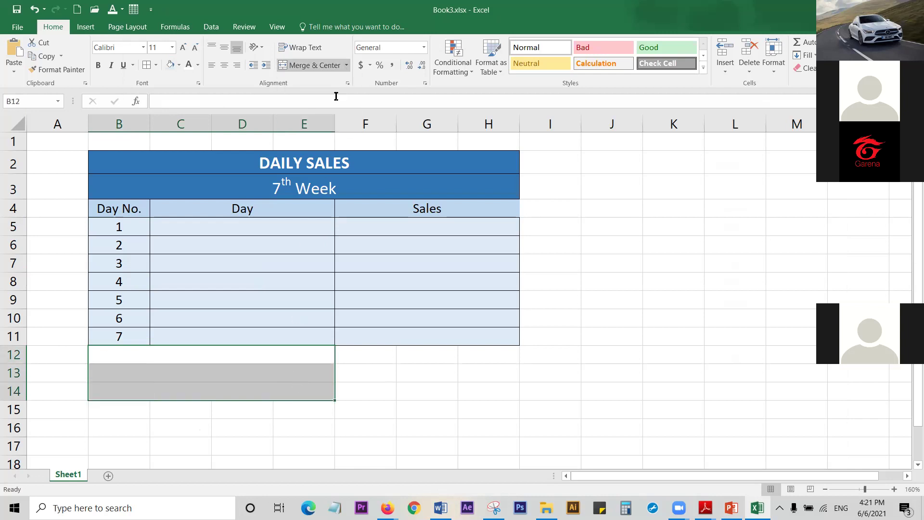
click(494, 508)
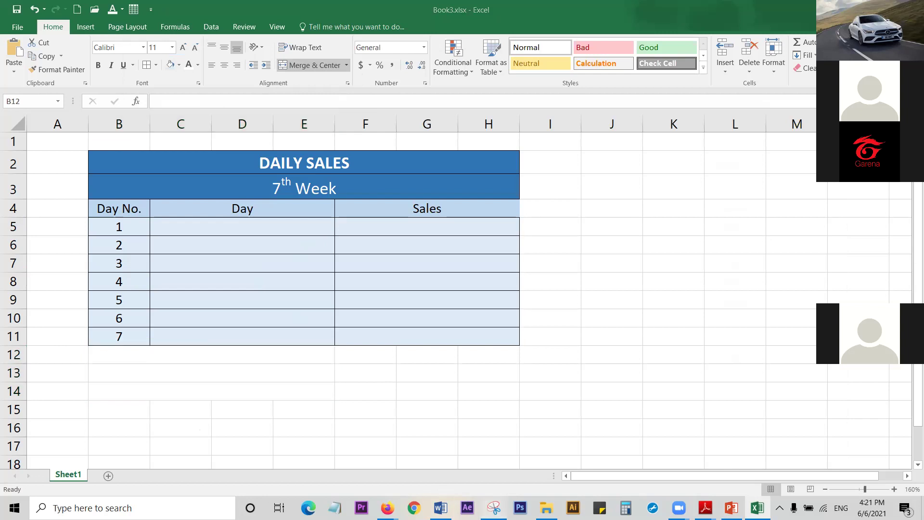
click(494, 508)
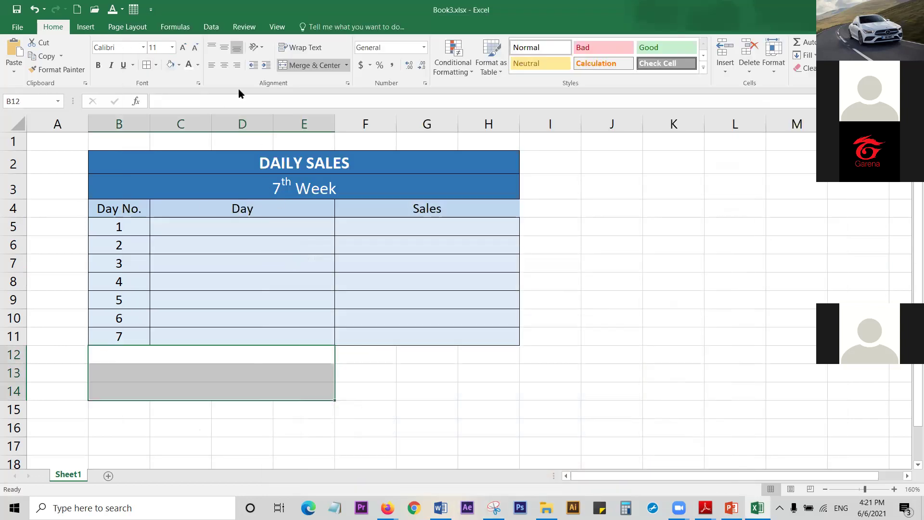
click(179, 67)
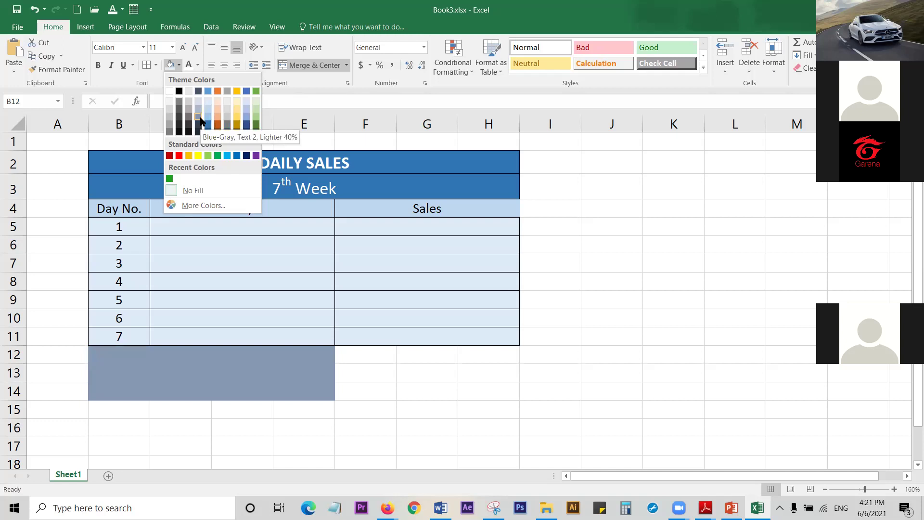
Step: Give merged rows B12:E14 All Borders and a darker blue fill in place of Blue-Gray
click(200, 120)
click(156, 65)
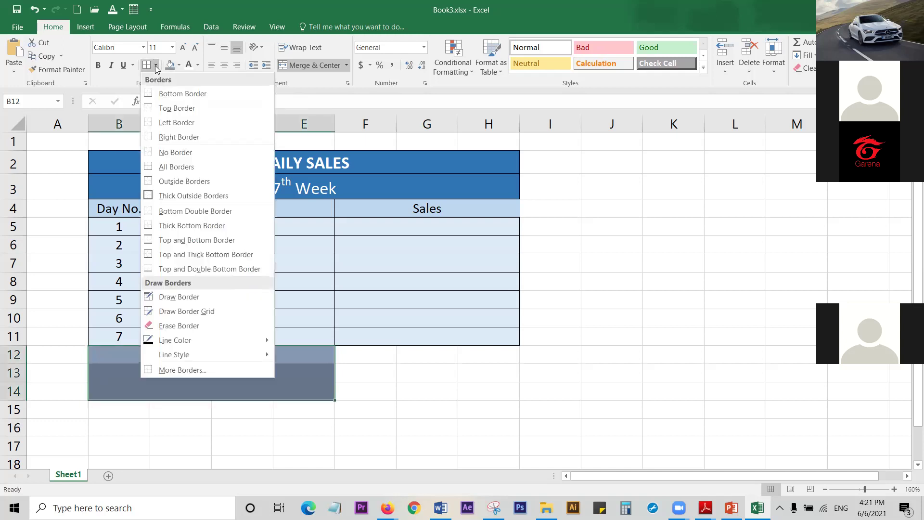
click(163, 168)
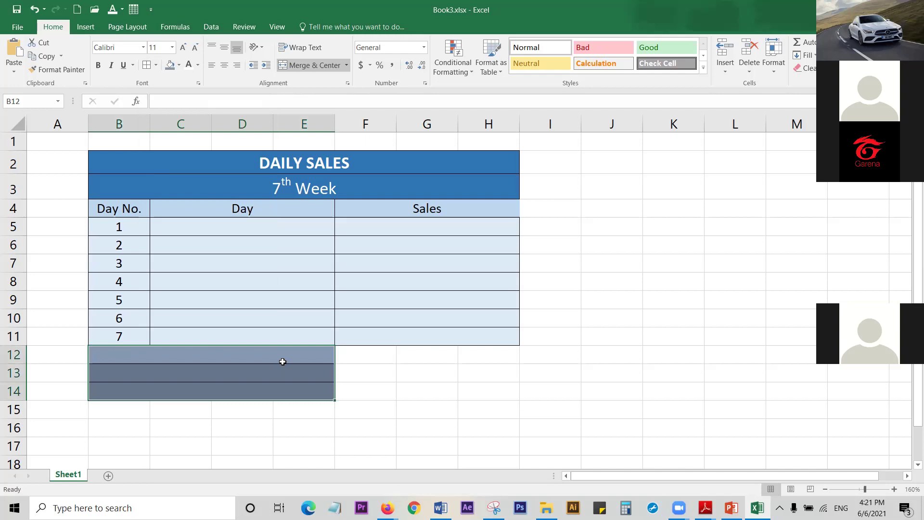
click(179, 67)
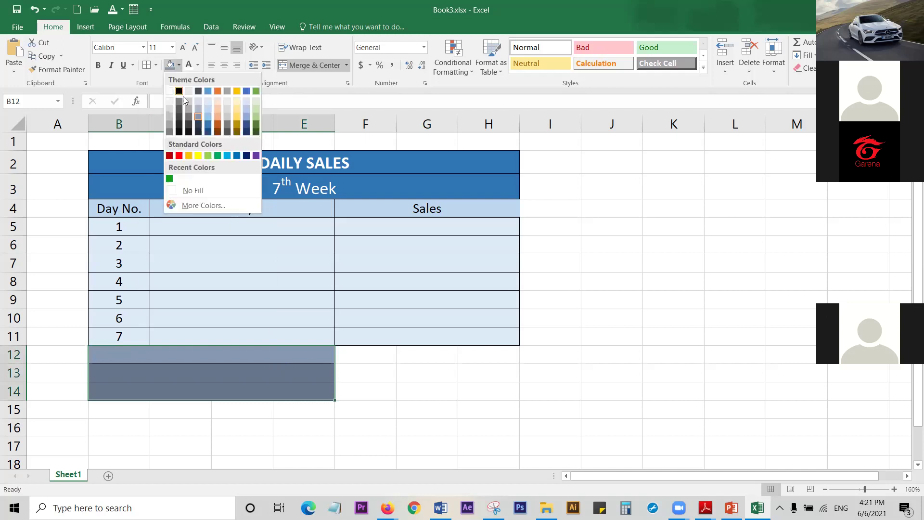
click(210, 124)
click(420, 380)
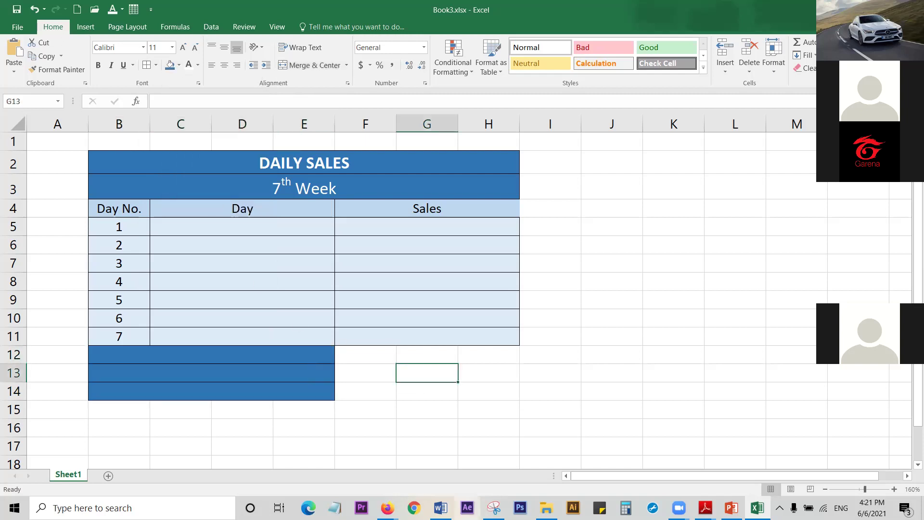
click(493, 507)
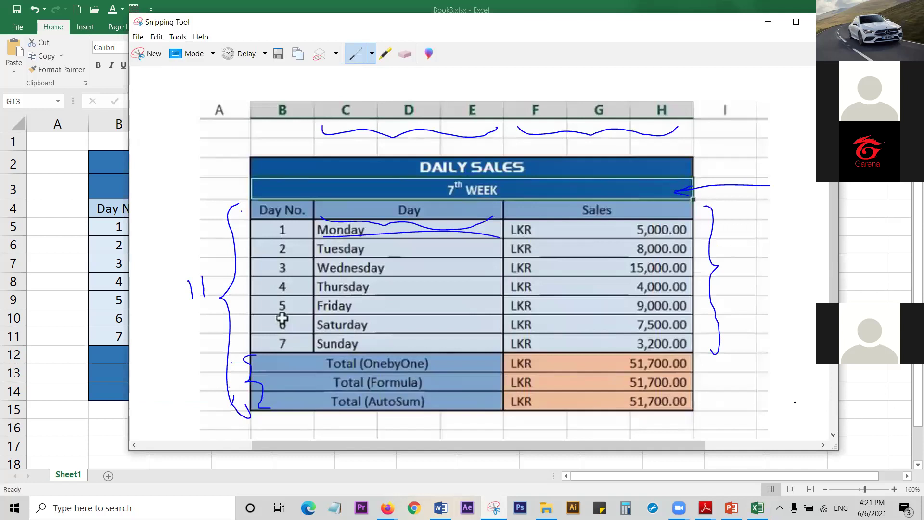
Step: Select F12:H14 and apply Merge Across so each row merges from F to H
key(alt+Tab)
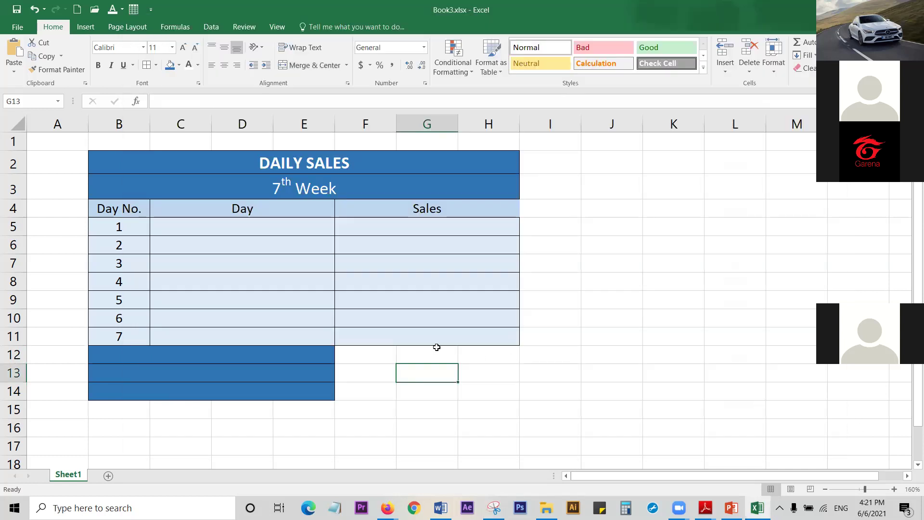
mouse_move(371, 353)
mouse_down()
mouse_move(475, 377)
mouse_move(483, 390)
mouse_up()
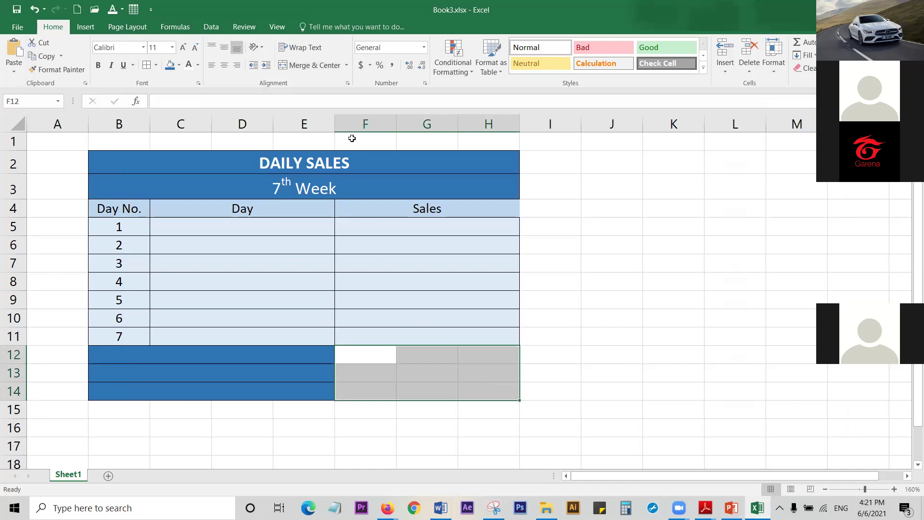
click(346, 65)
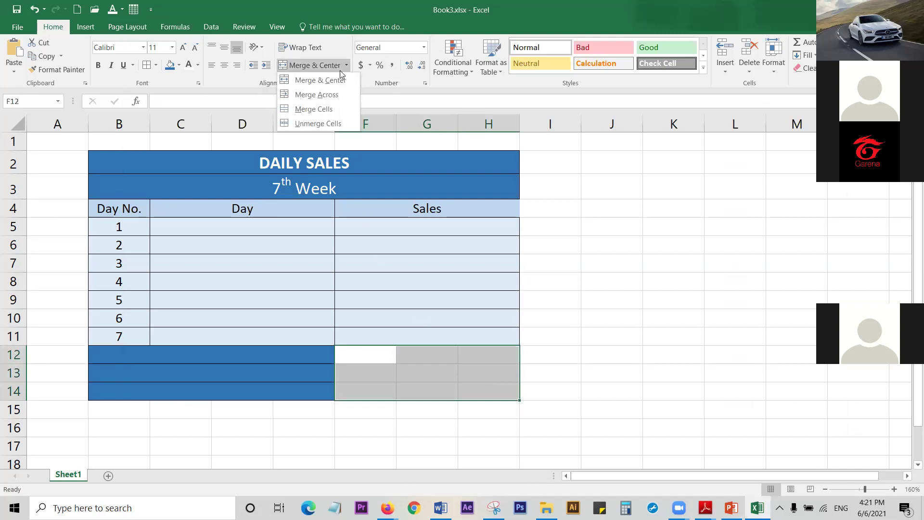
click(325, 94)
Step: Fill the merged F–H total rows gold and add borders between them
click(178, 65)
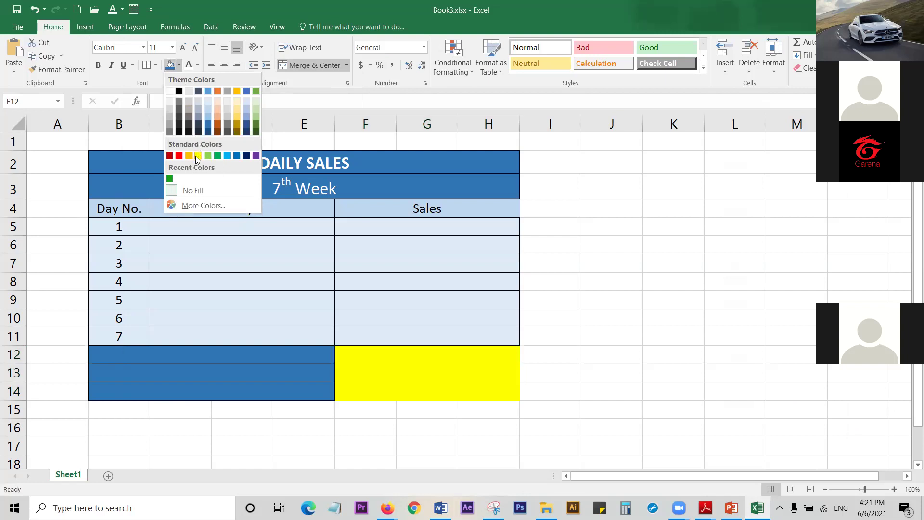
click(235, 116)
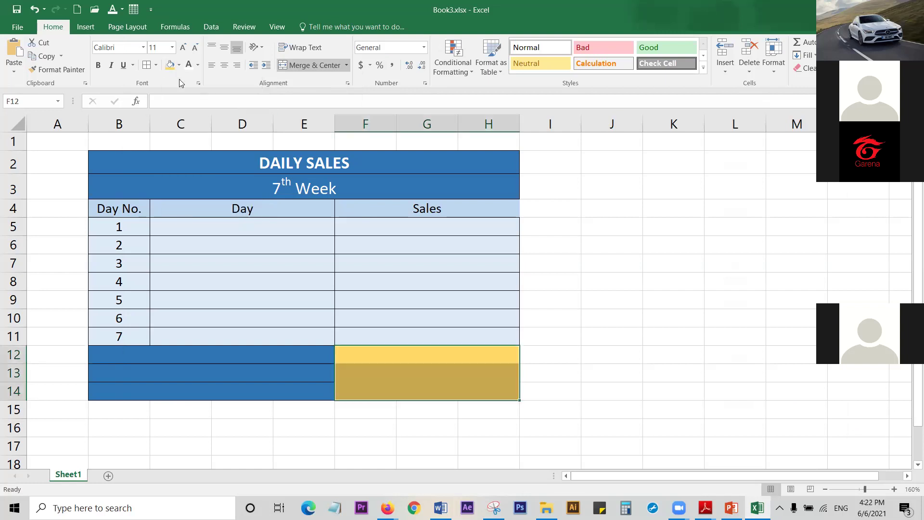
click(146, 66)
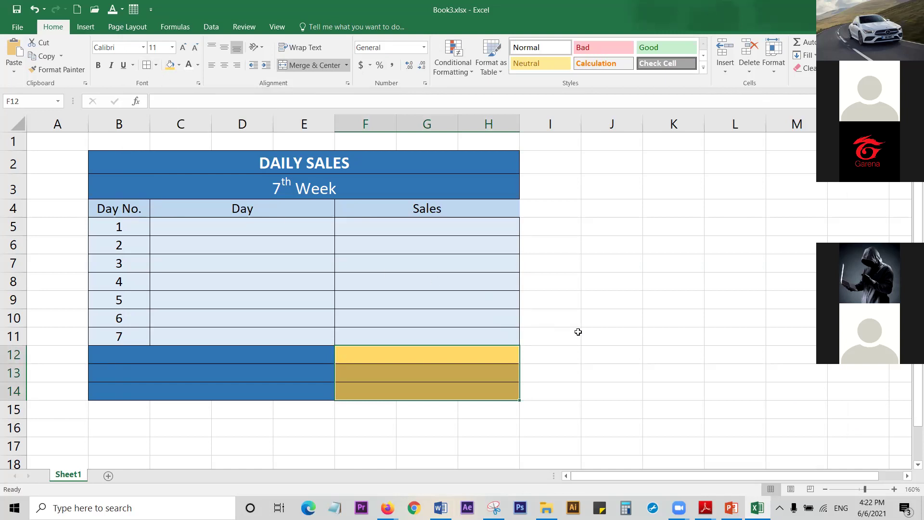
click(611, 324)
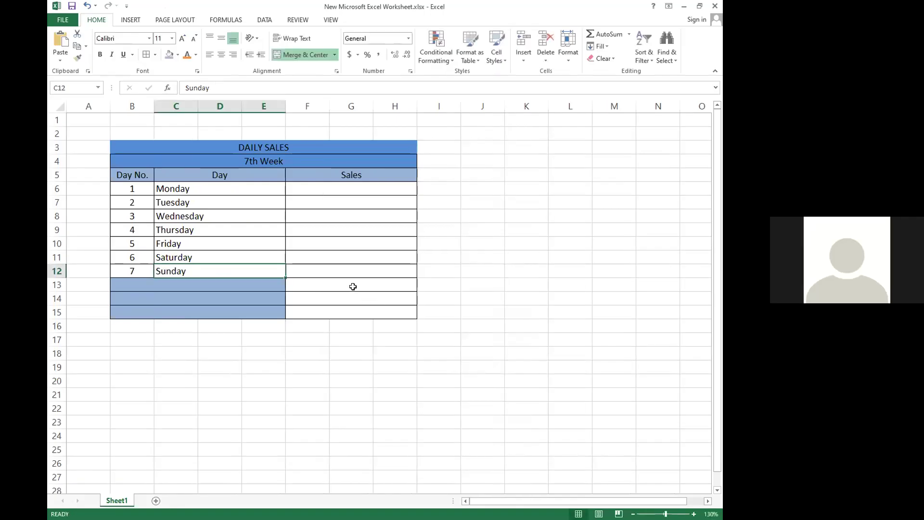
Step: Apply a font colour to the three Sales total cells and a light blue fill to the first
click(352, 286)
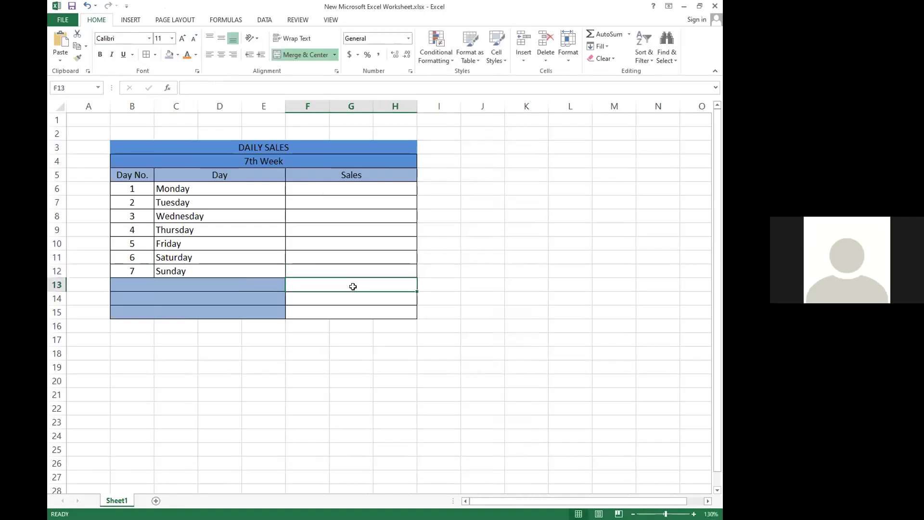
key(F2)
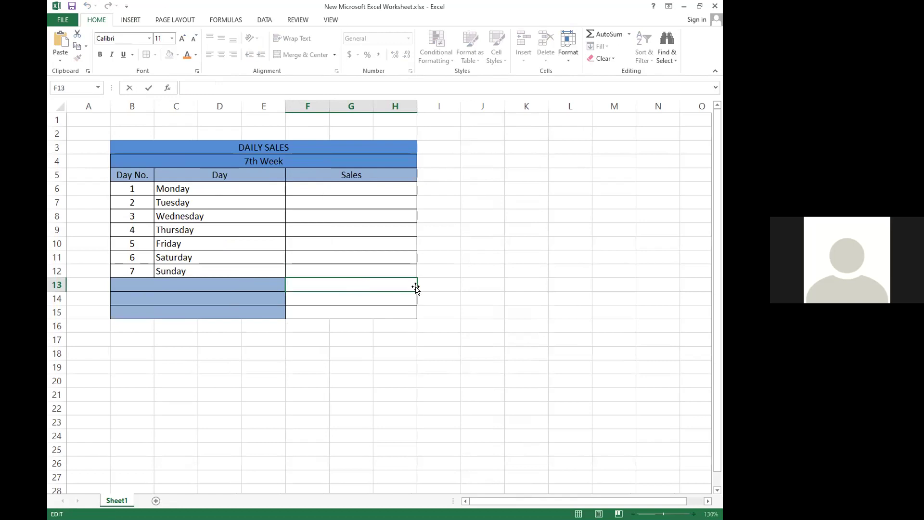
shift+click(415, 310)
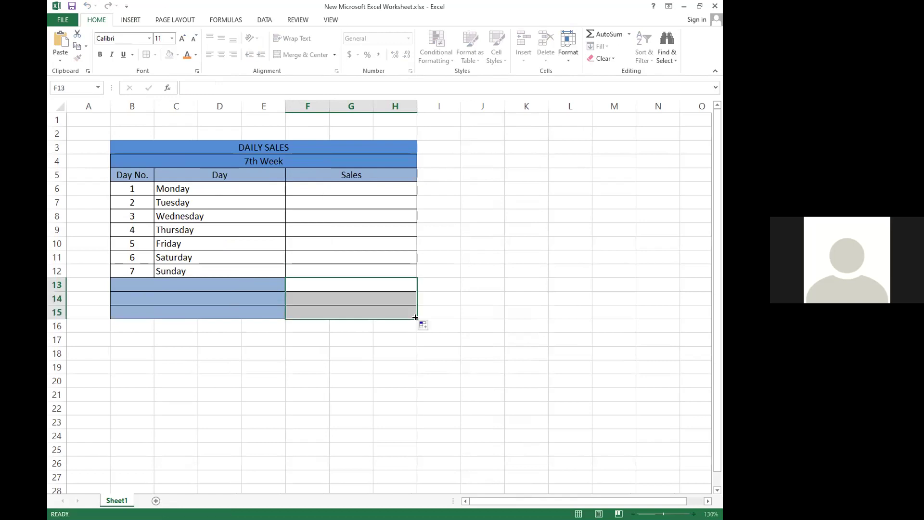
click(195, 54)
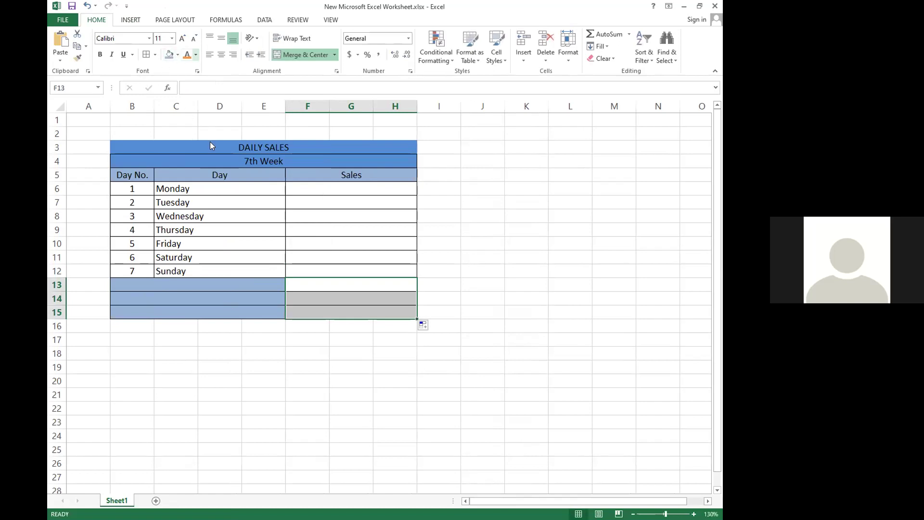
click(202, 150)
click(309, 291)
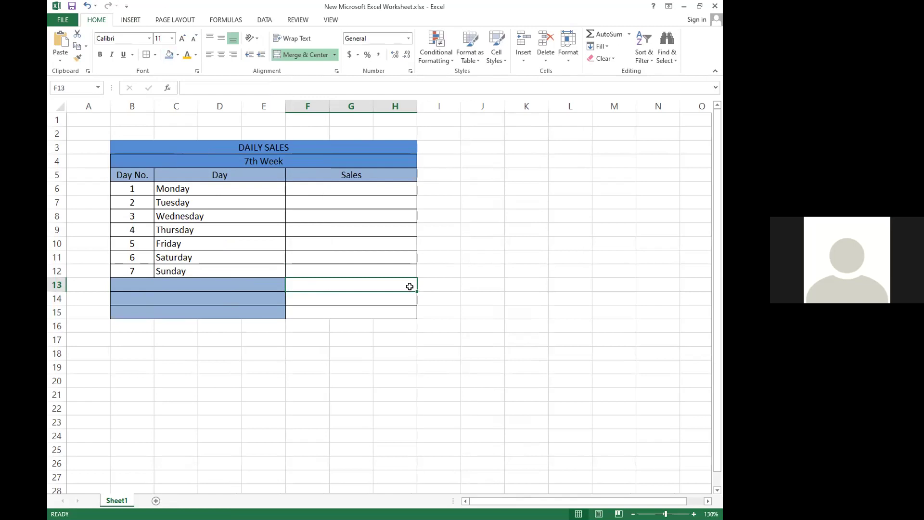
click(169, 55)
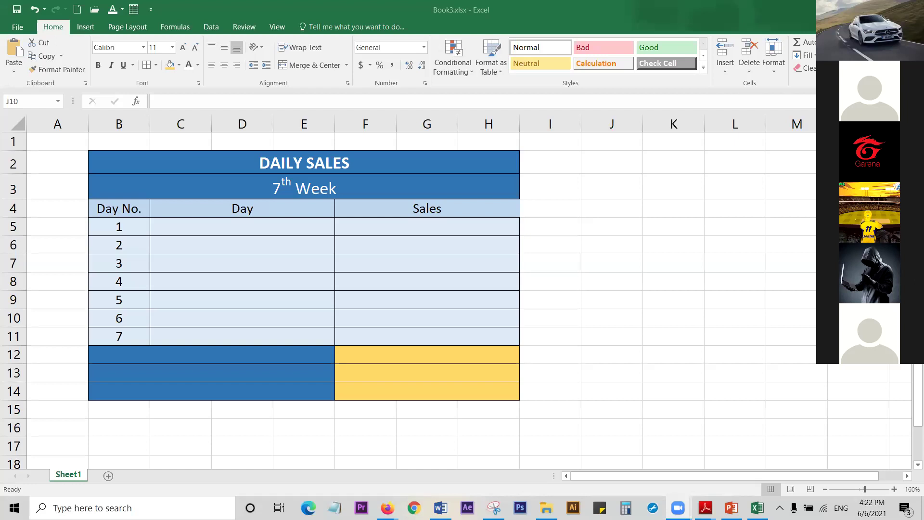
Step: Return to the Book3 worksheet, then switch to the reference screenshot of the finished table
click(19, 8)
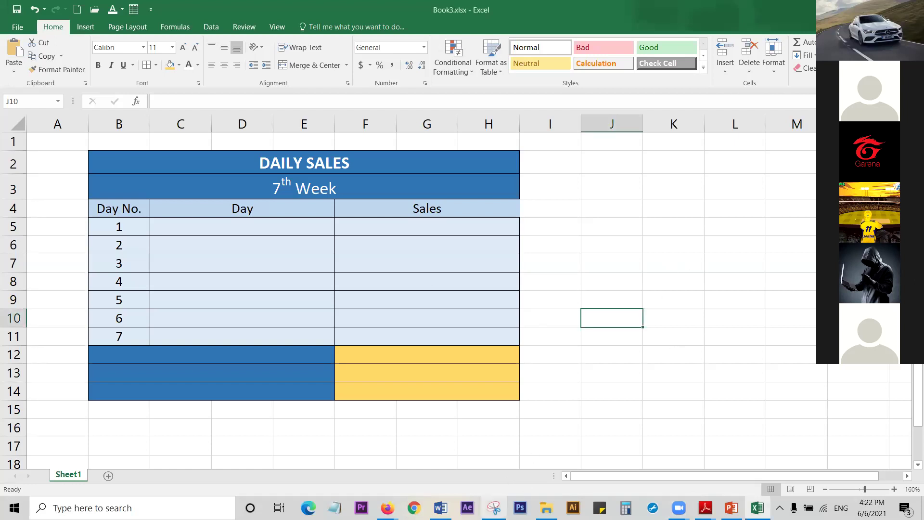
key(alt+Tab)
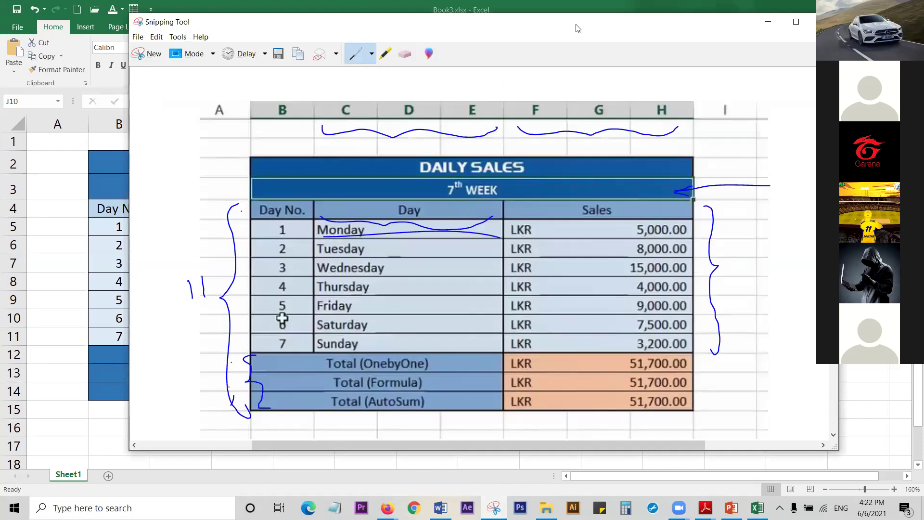
Step: Move the reference screenshot window to the right and switch back to Excel
drag(585, 23, 643, 19)
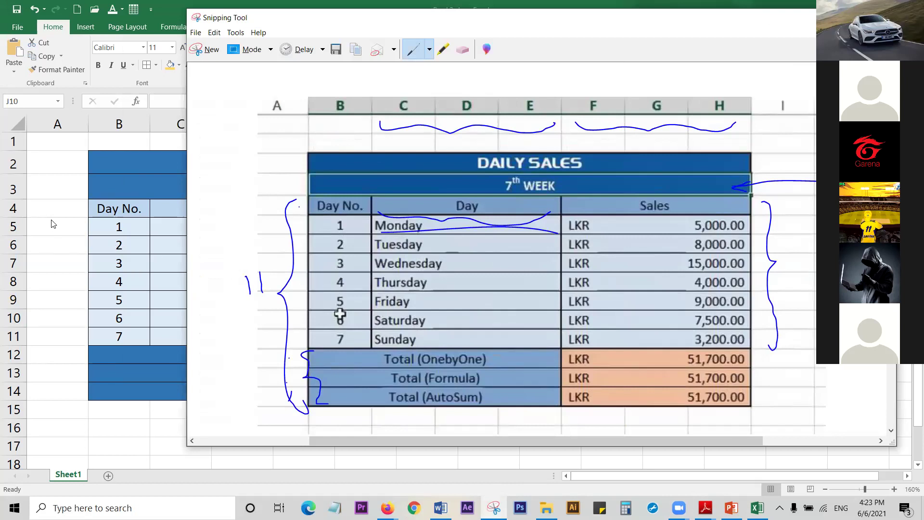
key(alt+Tab)
Step: Enter Monday in the Day cell C5 beside Day No. 1
drag(121, 226, 117, 336)
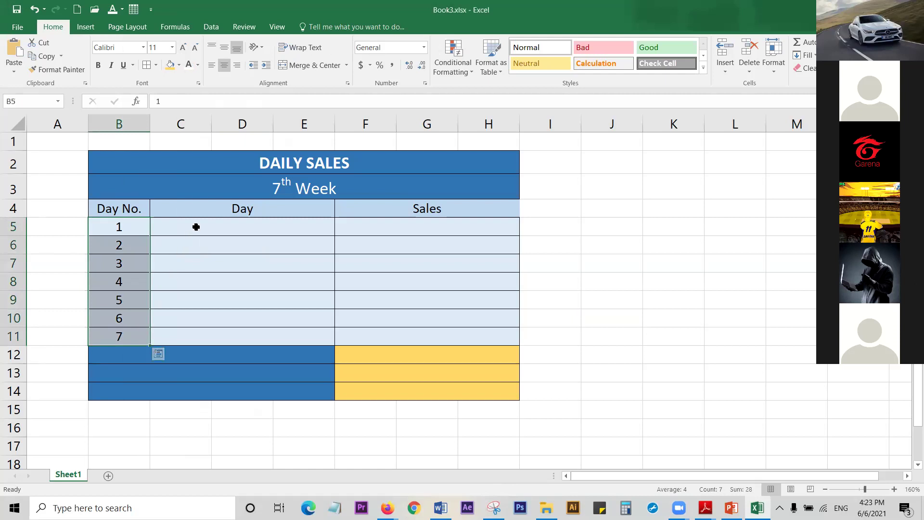
drag(200, 222, 181, 333)
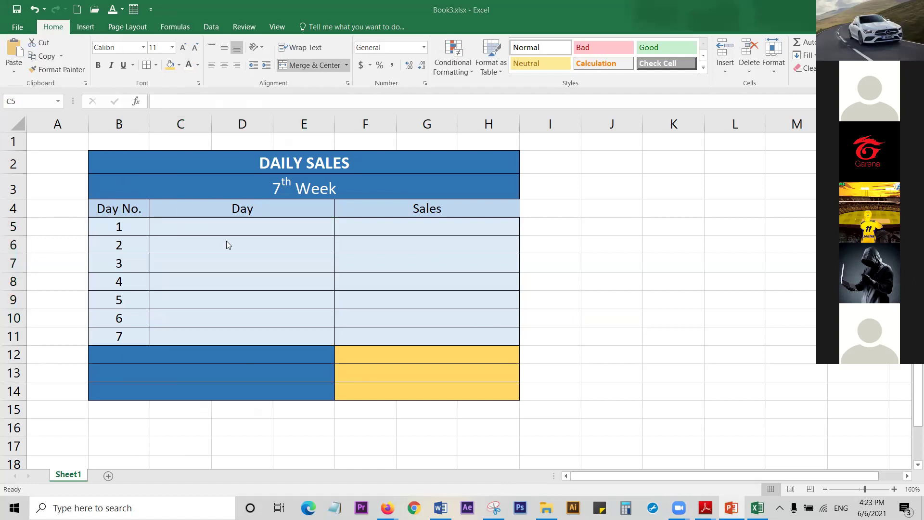
click(224, 224)
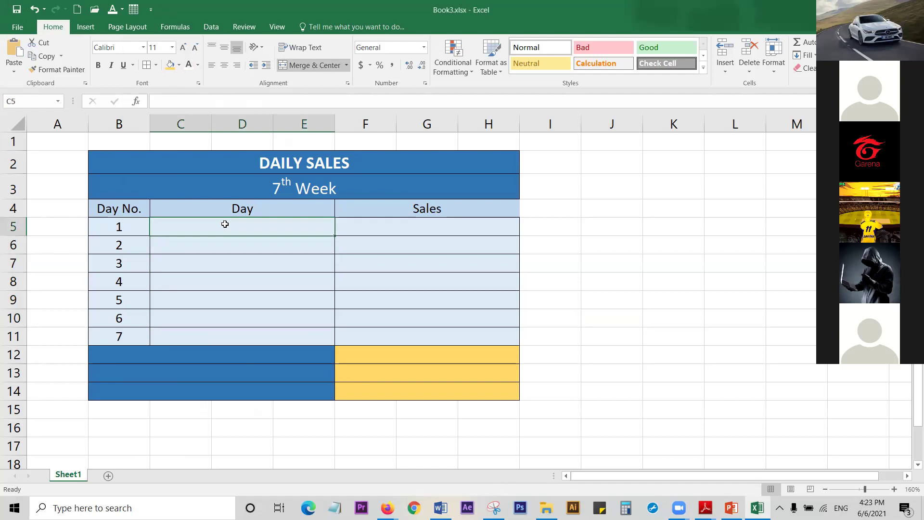
text(Monday)
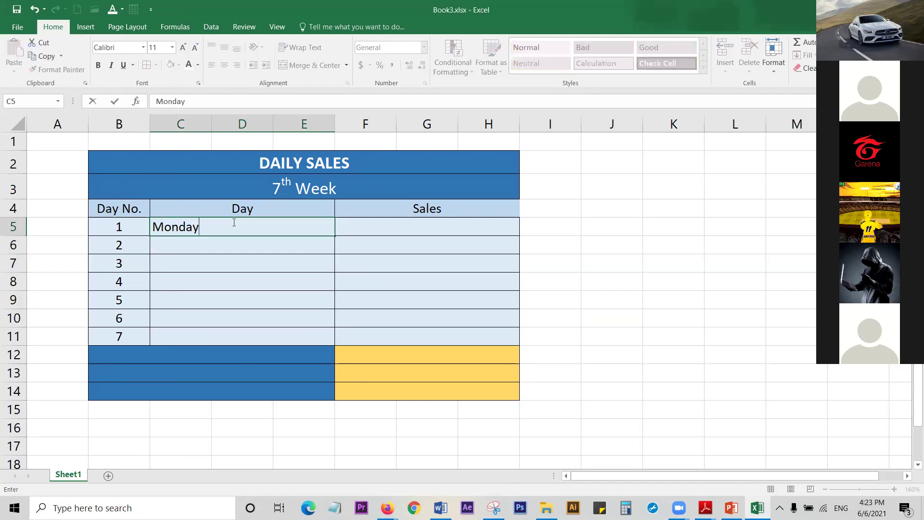
click(257, 242)
click(286, 228)
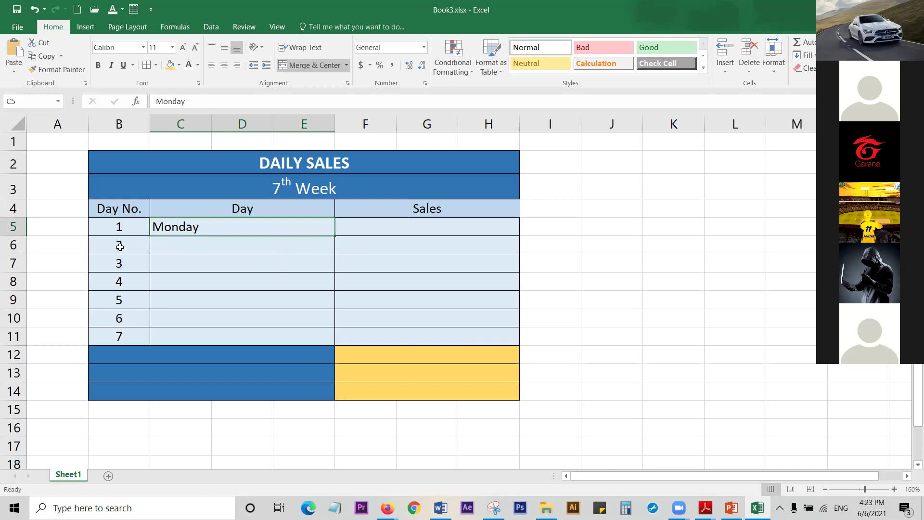
Step: Clear the day numbers below 1 and enter 2 in B6 for day 2
drag(120, 246, 120, 332)
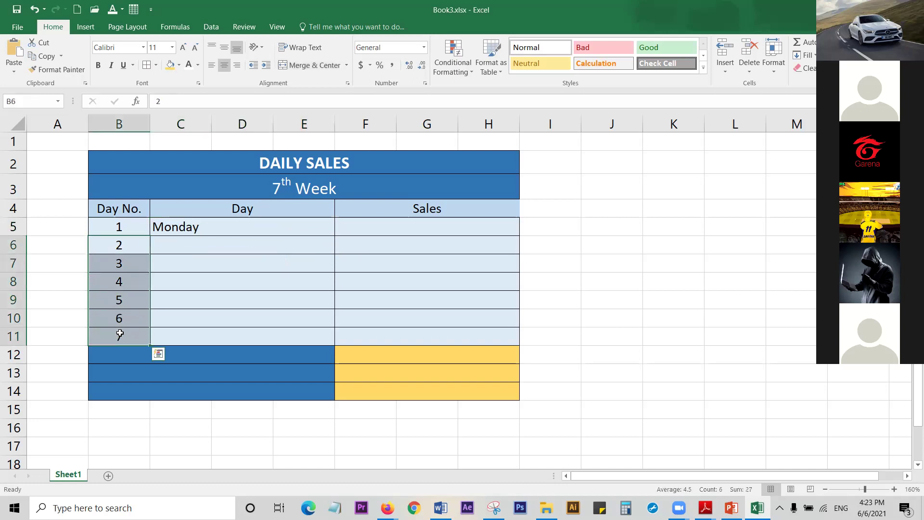
click(105, 231)
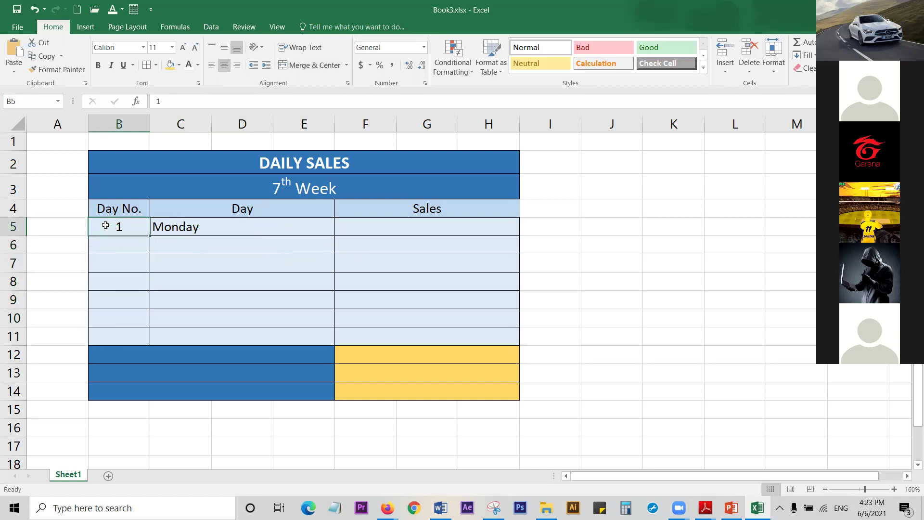
click(115, 247)
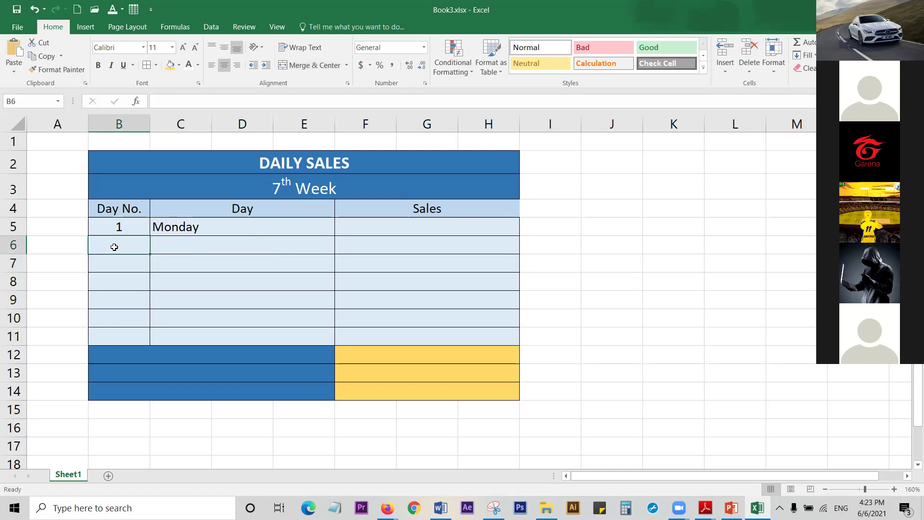
text(2)
click(181, 250)
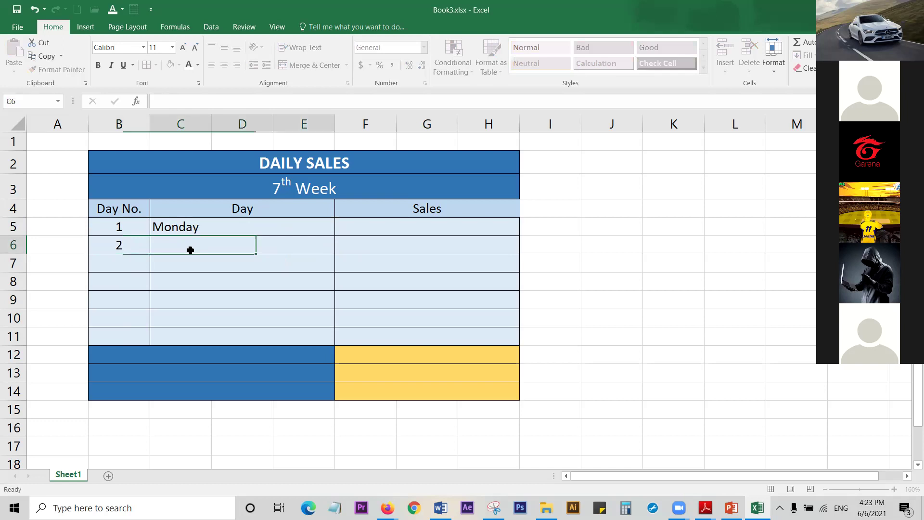
click(118, 226)
click(112, 246)
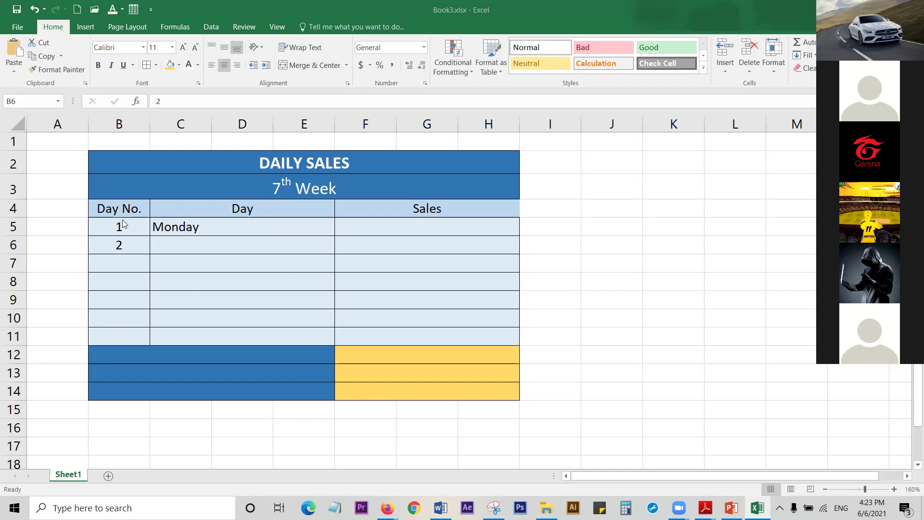
Step: Select 1 and 2 in B5:B6 and fill the series down to 7 in B11
drag(123, 222, 122, 243)
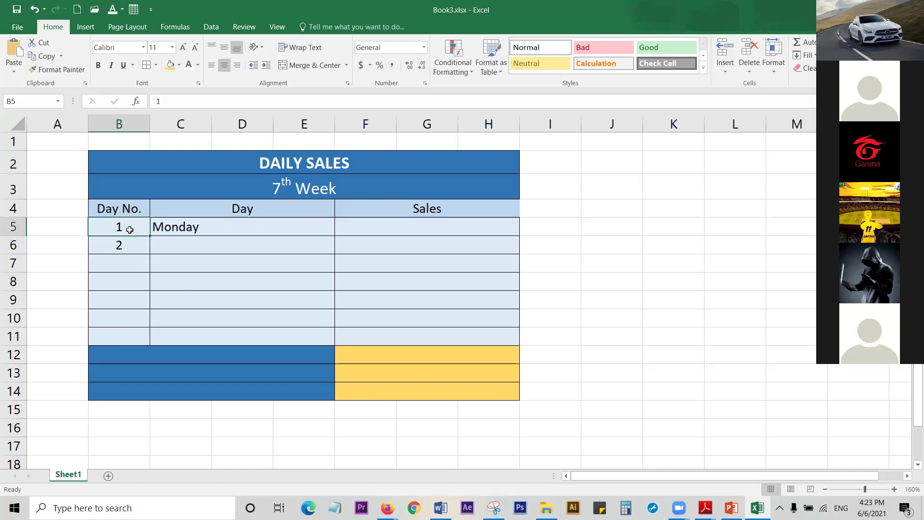
click(110, 244)
click(132, 229)
drag(132, 228, 128, 243)
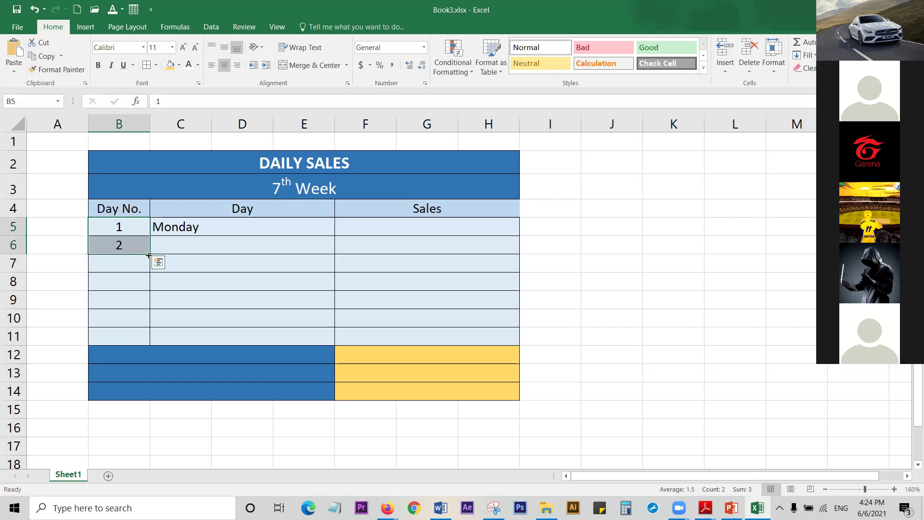
click(98, 227)
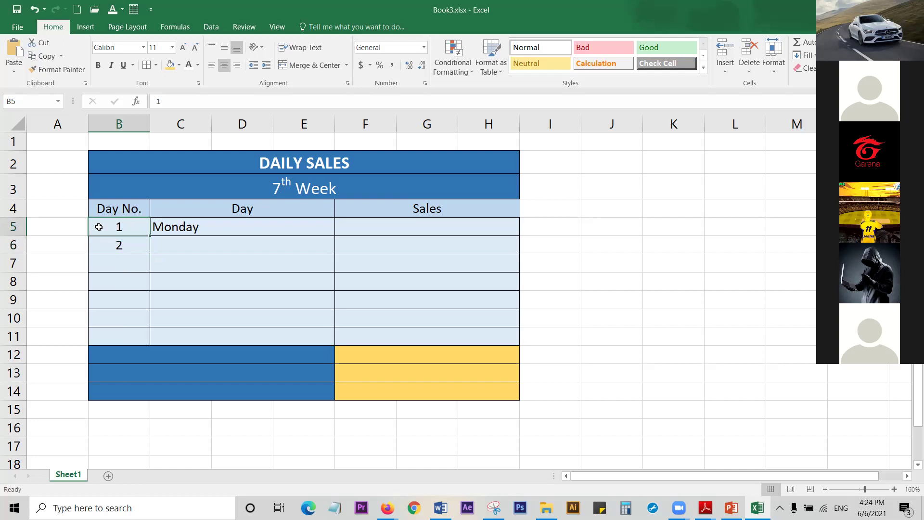
drag(98, 227, 103, 248)
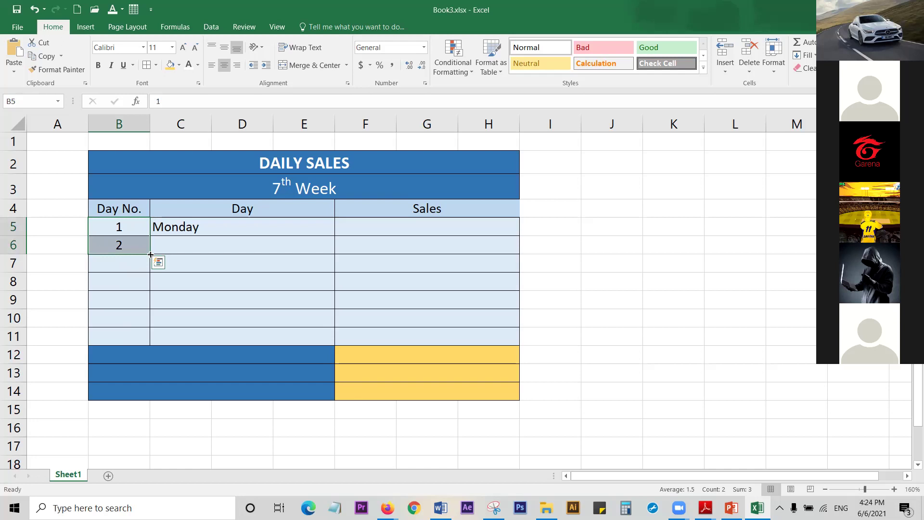
drag(151, 254, 152, 340)
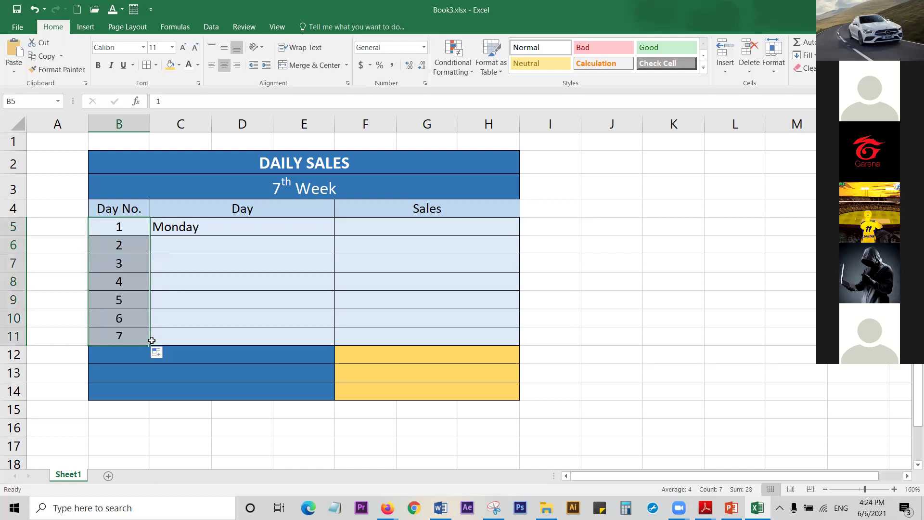
Step: Enter 1 in K2 and copy it down column K to K17
click(68, 317)
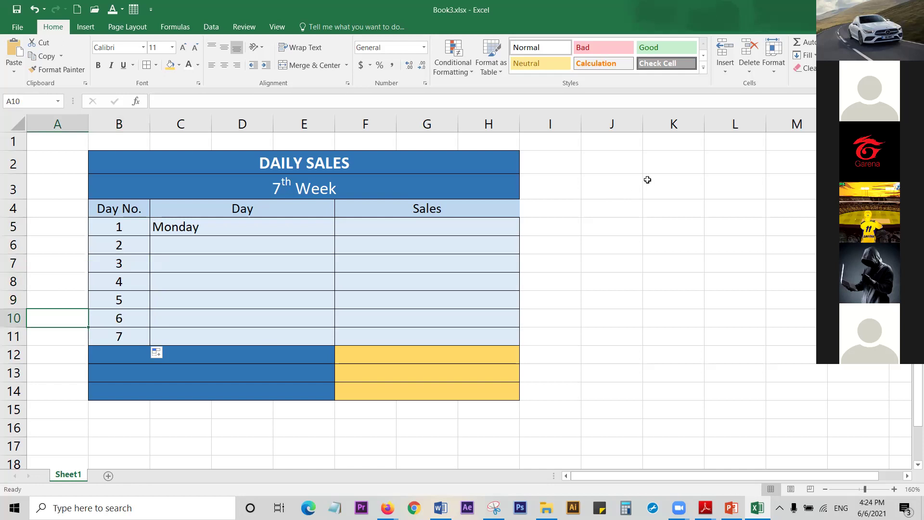
click(666, 161)
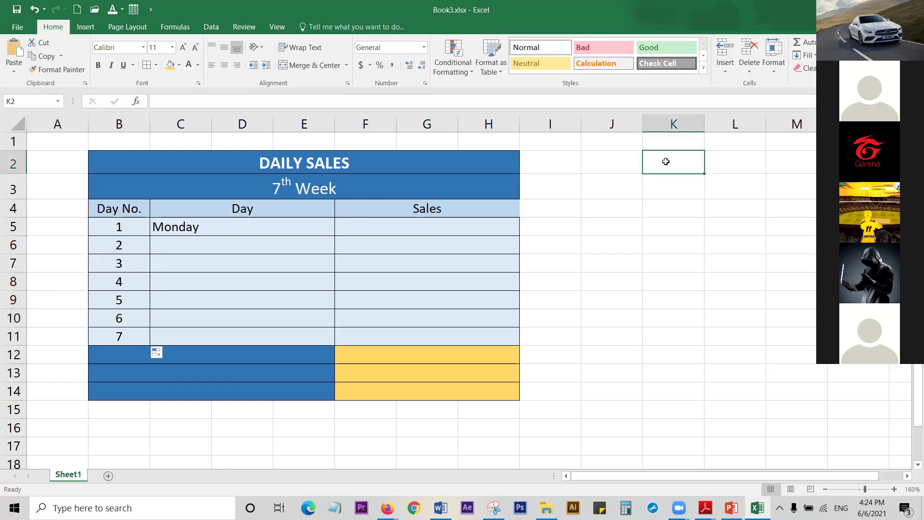
text(1)
click(754, 165)
click(674, 168)
drag(701, 173, 698, 449)
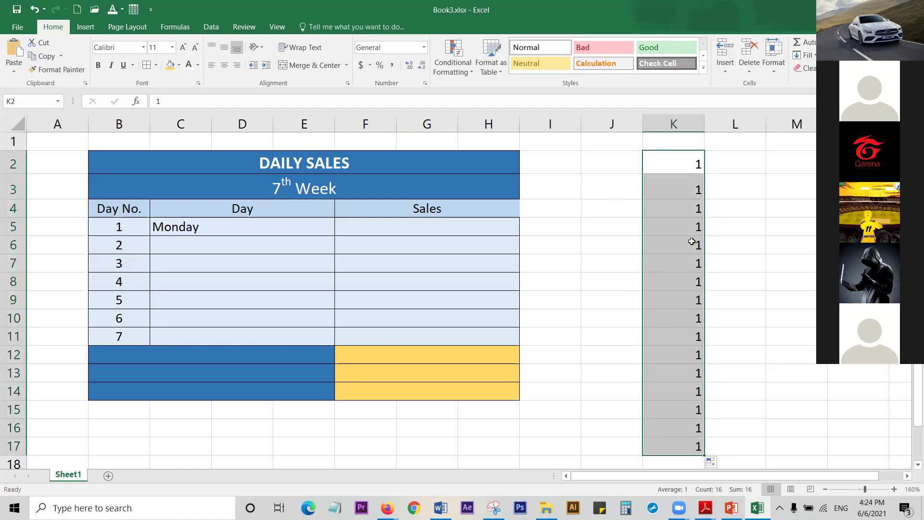
click(768, 425)
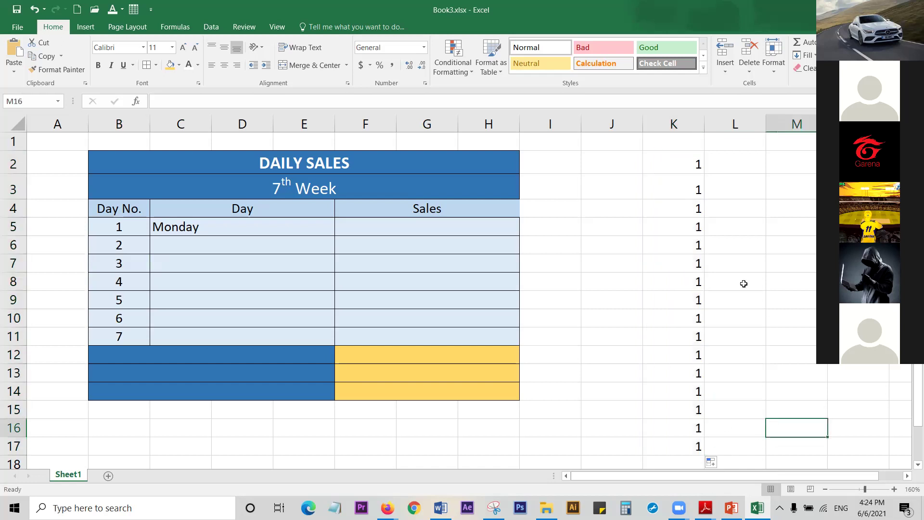
Step: Put 2 in L2 and copy it down column L to L17
click(743, 164)
text(1)
click(750, 185)
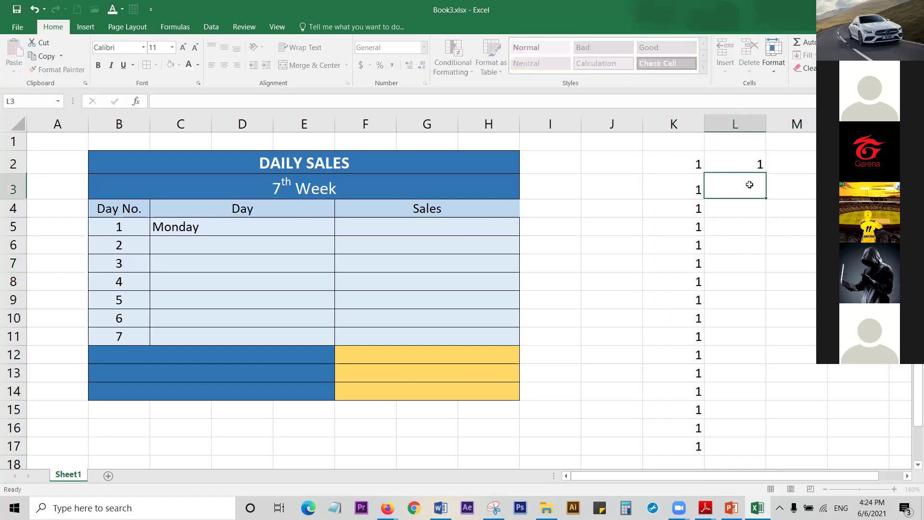
text(2)
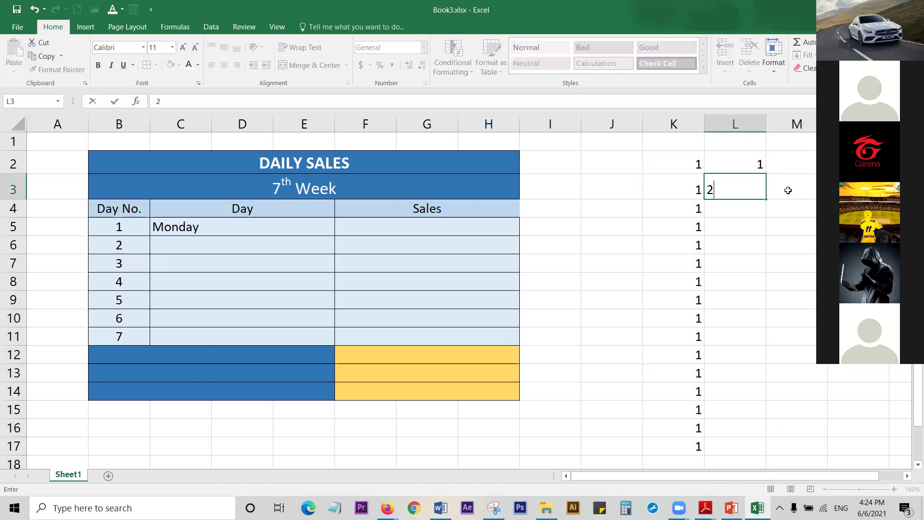
click(788, 190)
click(749, 162)
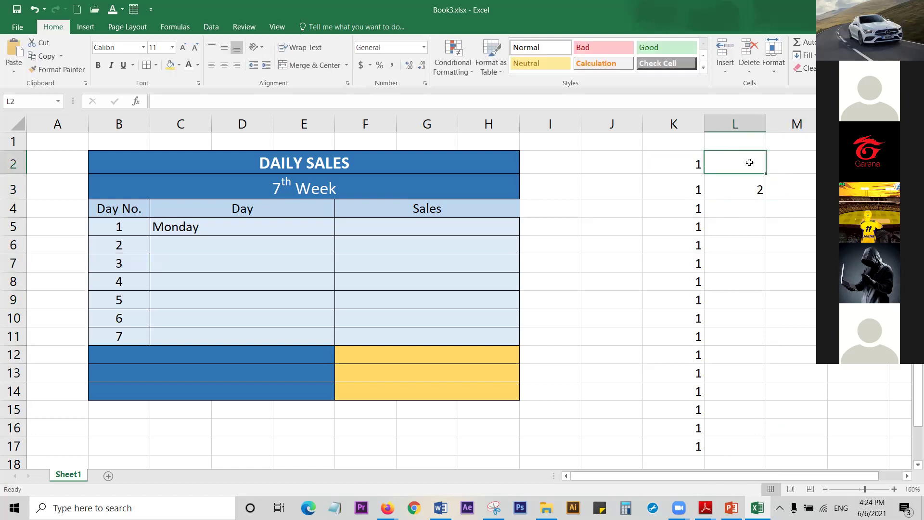
click(749, 180)
key(Delete)
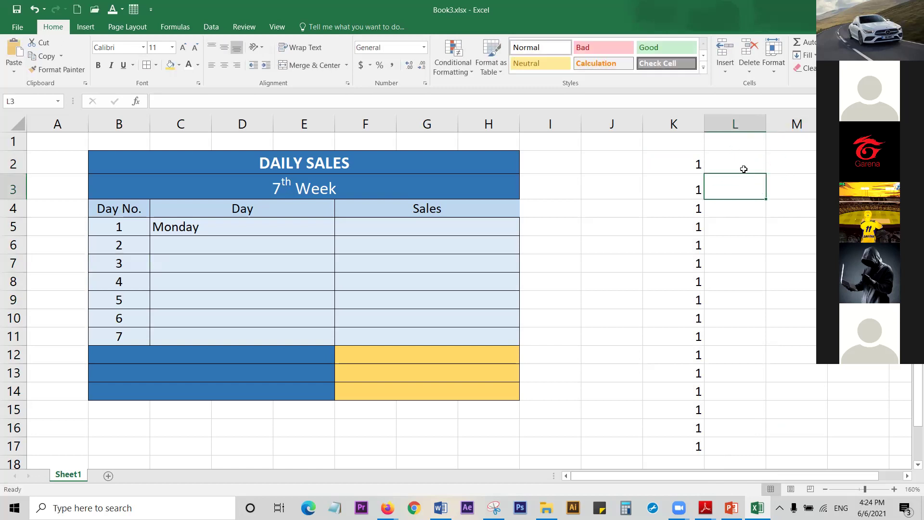
click(743, 169)
text(2)
click(794, 176)
click(738, 165)
drag(764, 175, 759, 454)
click(791, 282)
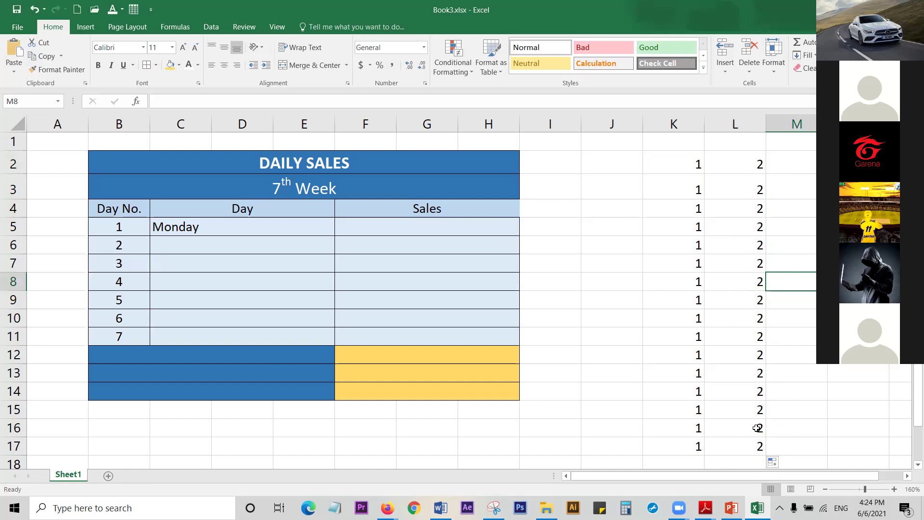
Step: Start a third demo column with 1 in M2 and 2 in M3
click(803, 359)
click(810, 164)
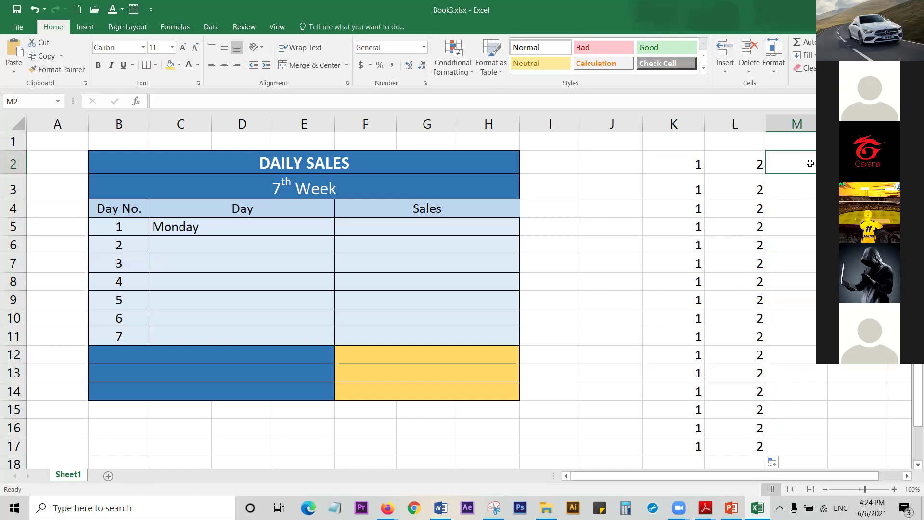
text(1)
key(Escape)
click(803, 187)
text(2)
key(Tab)
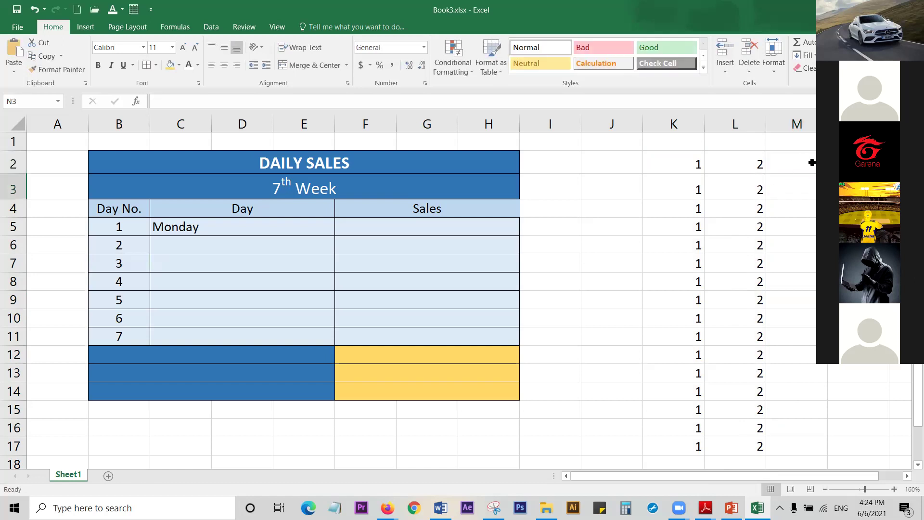
Step: Extend the 1, 2 series down column M, undo the overlong fill, then clear K2:M17
drag(809, 166, 825, 446)
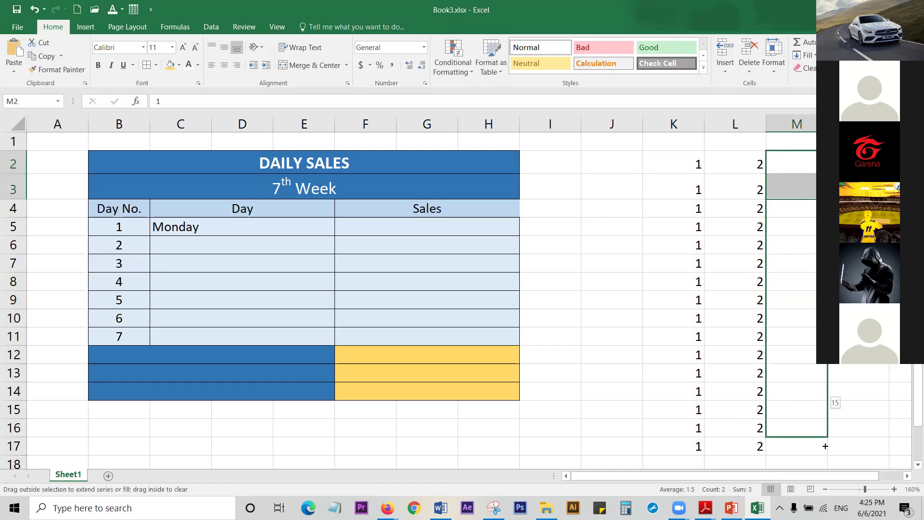
drag(824, 446, 825, 453)
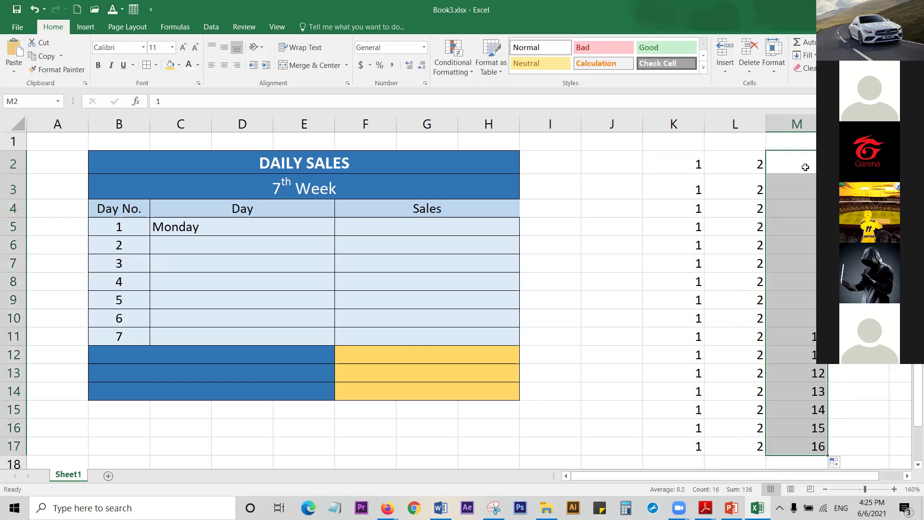
click(860, 415)
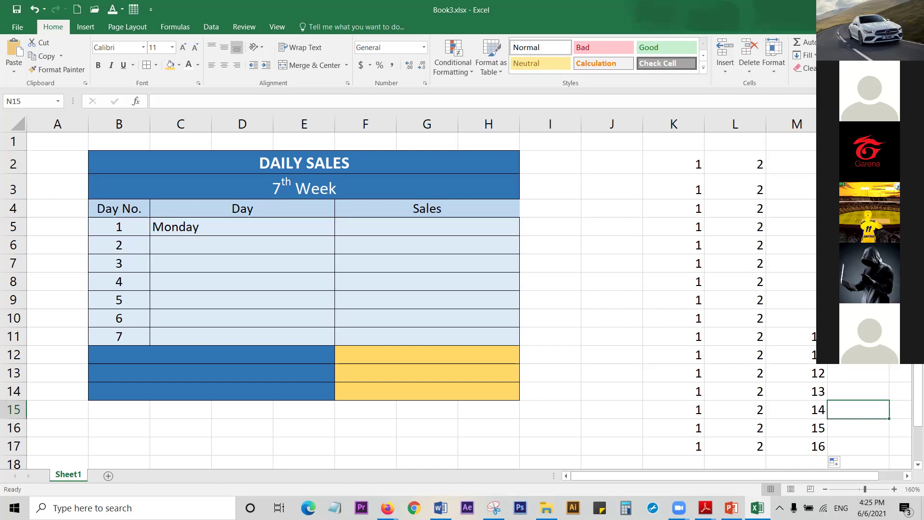
click(811, 166)
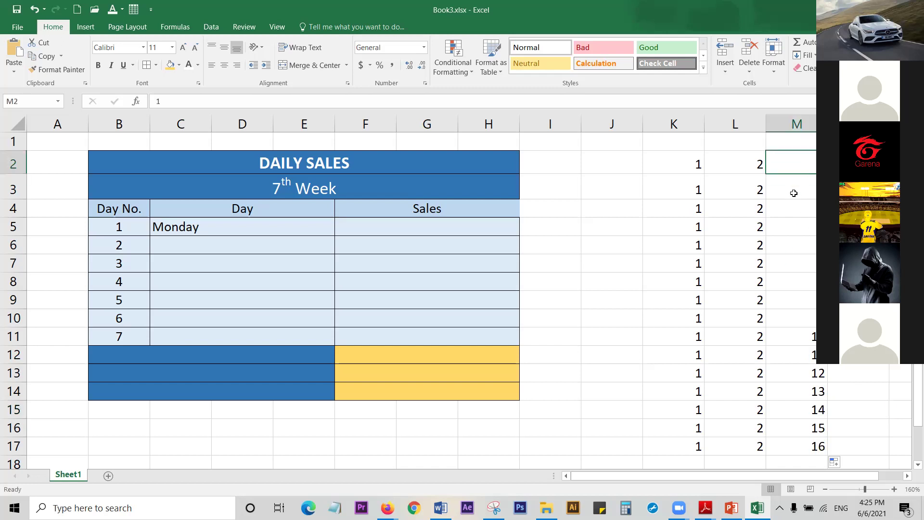
drag(800, 167, 826, 447)
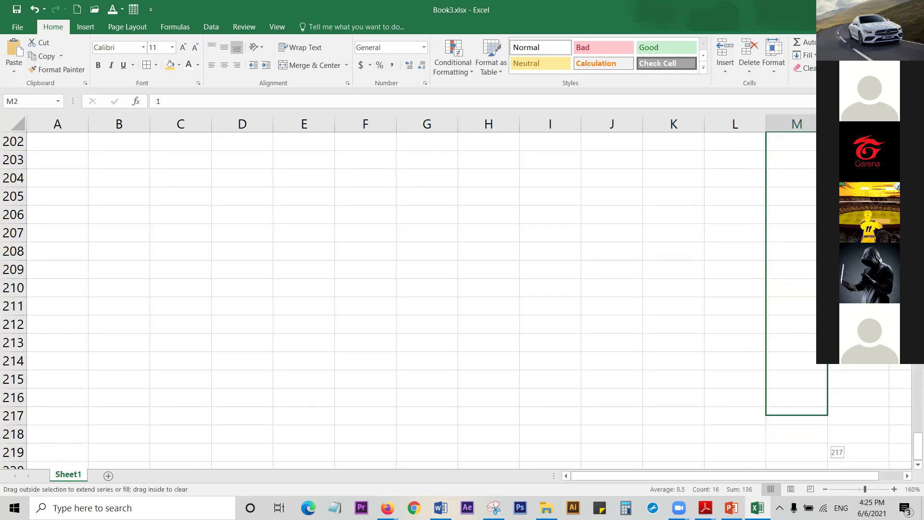
drag(827, 447, 842, 496)
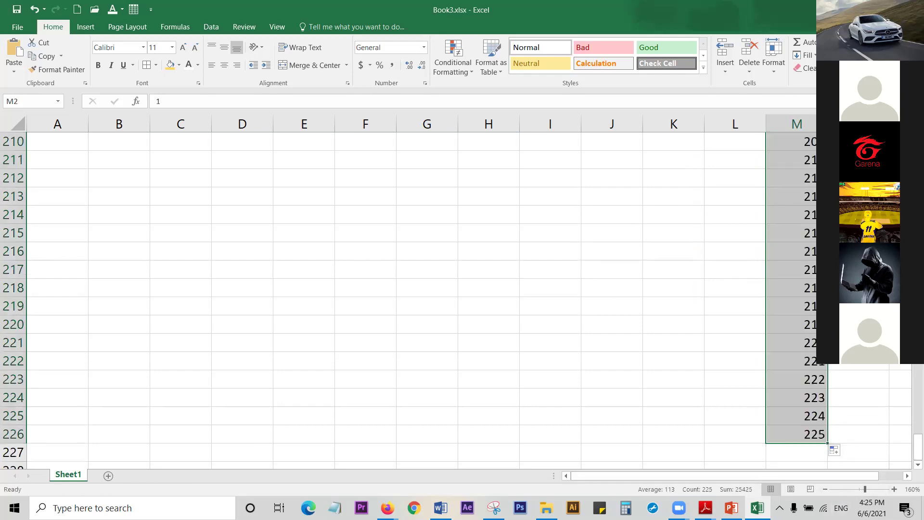
key(ctrl+BackSpace)
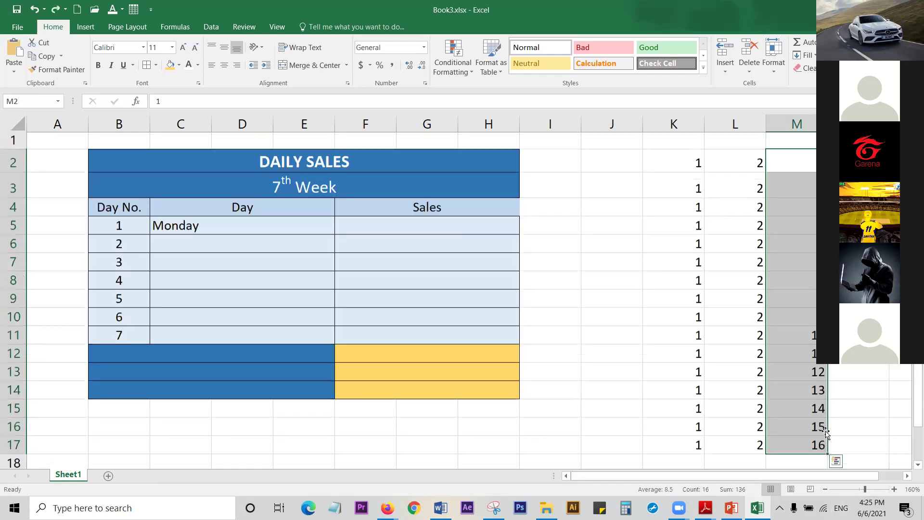
click(856, 355)
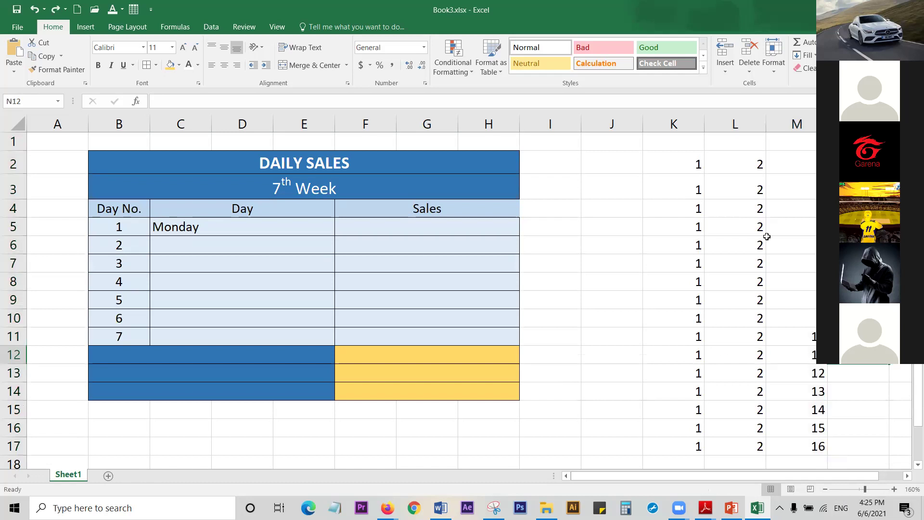
drag(692, 162, 824, 446)
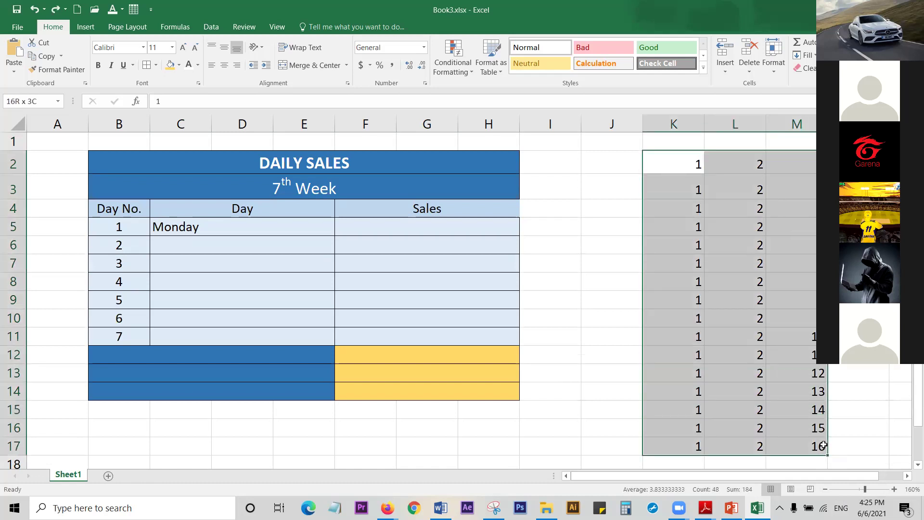
key(Delete)
Step: Enter A in K2 and copy it down column K to row 13
click(635, 162)
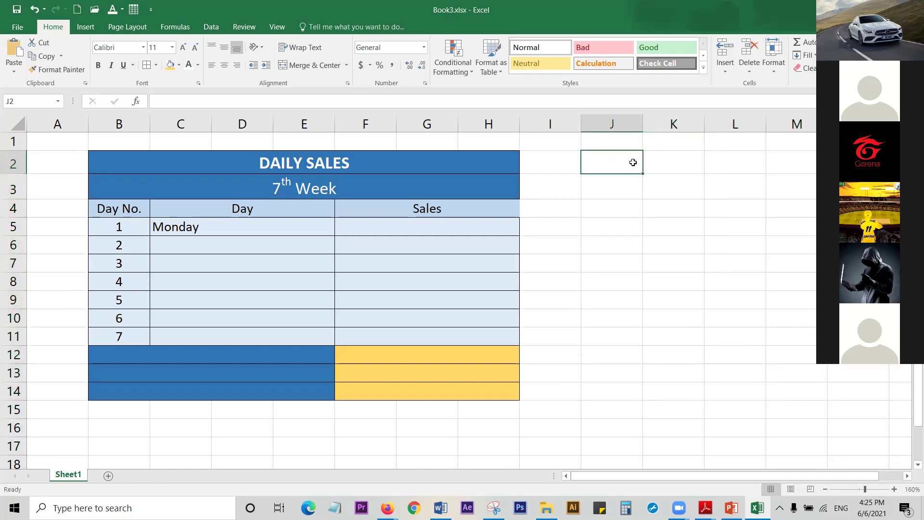
click(673, 158)
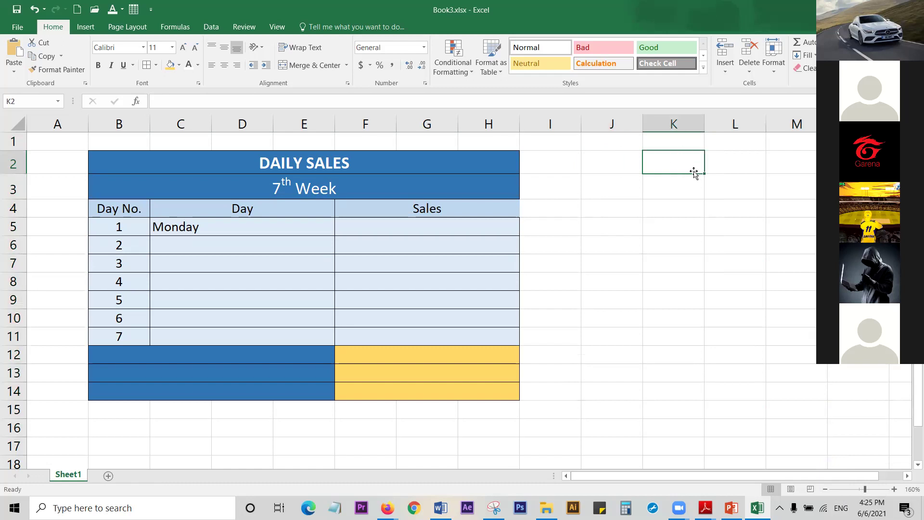
text(A)
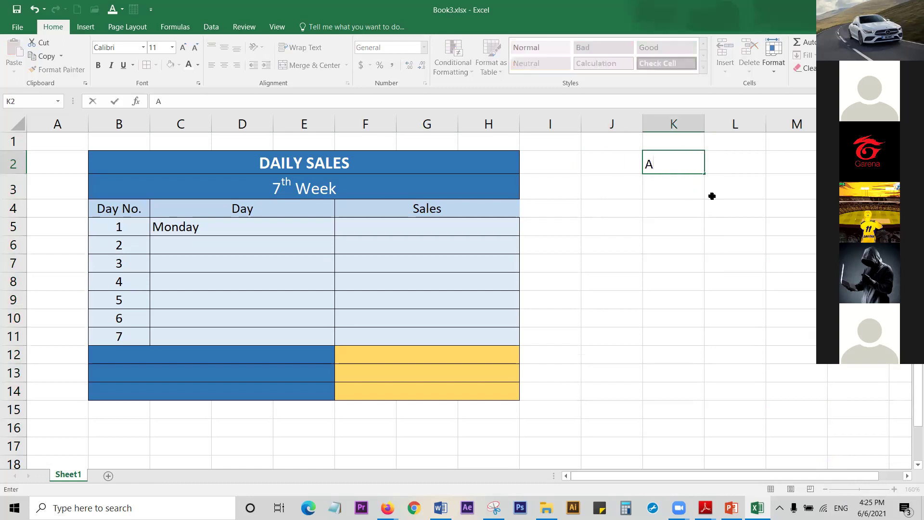
click(711, 195)
click(688, 170)
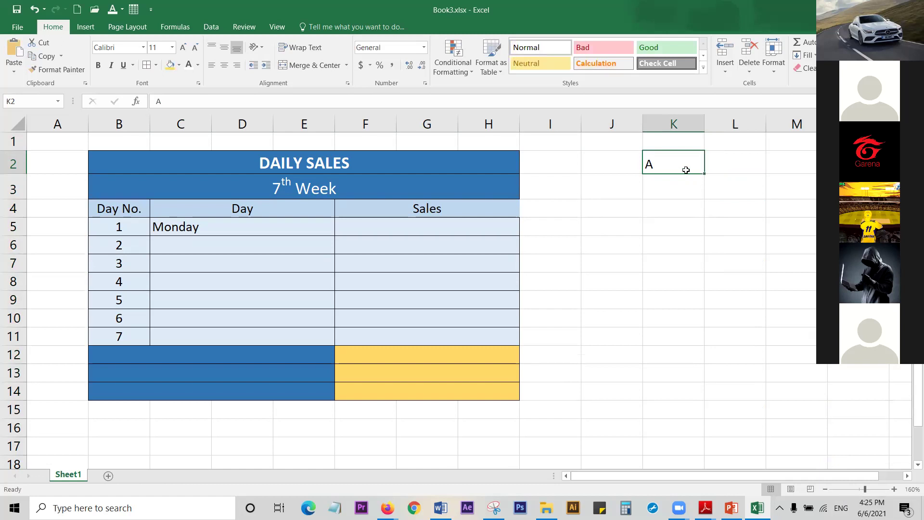
drag(703, 172, 708, 380)
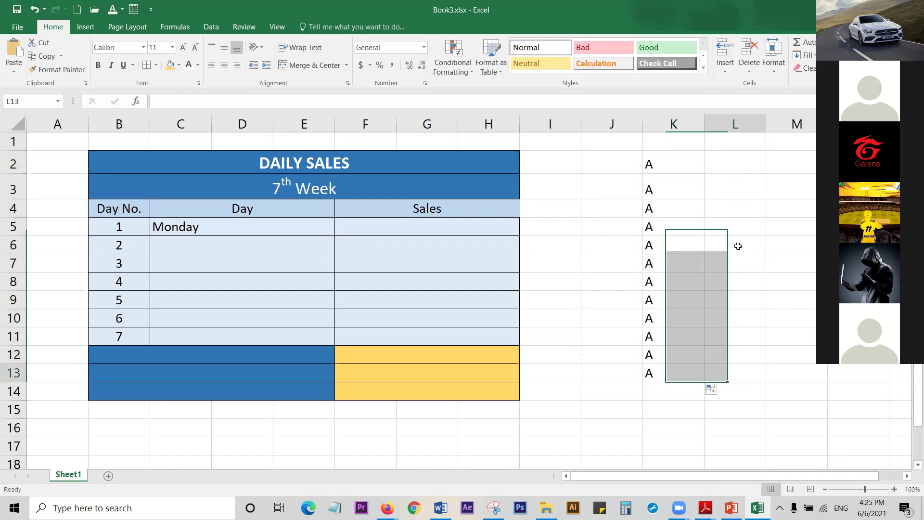
Step: Enter A and B in L2:L3 and repeat the A/B pattern down to row 12
click(746, 157)
text(A)
key(Return)
text(B)
drag(730, 154, 764, 367)
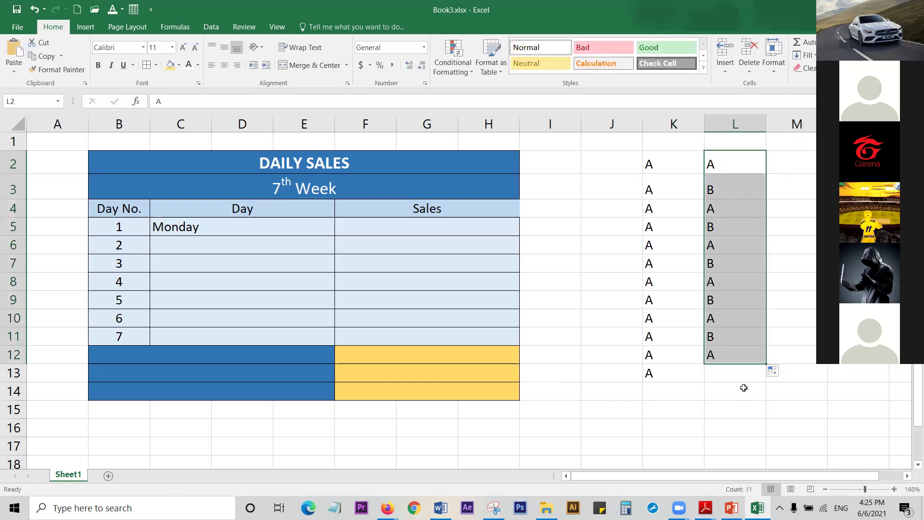
Step: Enter A, B, C in column M and repeat the pattern down to row 7
click(799, 158)
text(A)
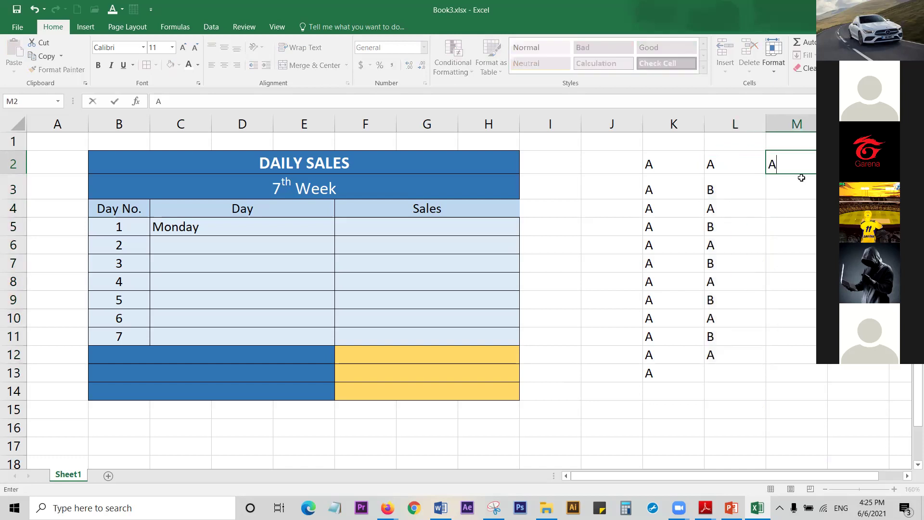
click(803, 185)
text(B)
key(Return)
text(C)
mouse_move(806, 162)
mouse_down()
mouse_move(815, 289)
mouse_move(815, 270)
mouse_up()
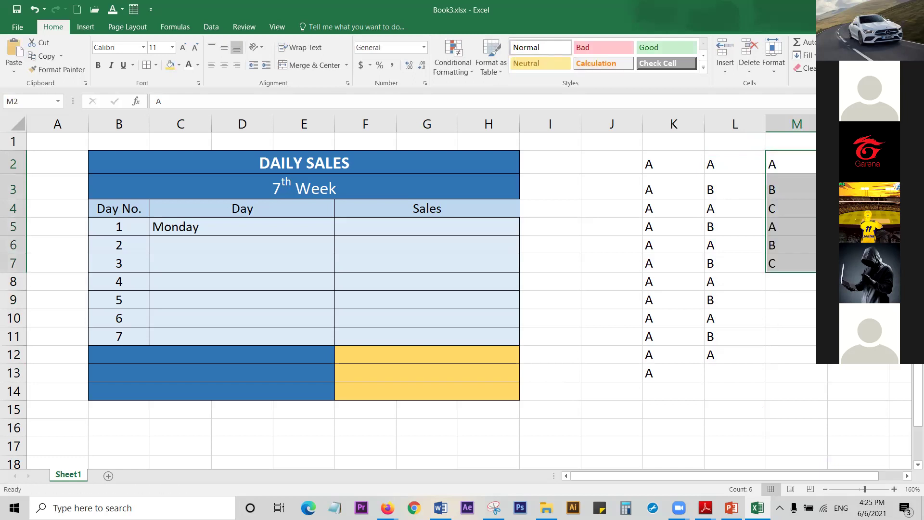
click(783, 168)
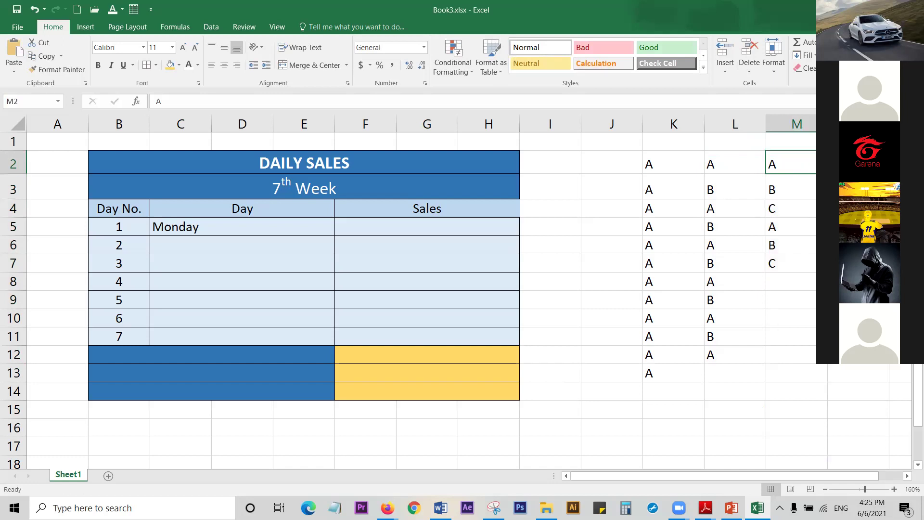
Step: Enter A and B in N2:N3, fill the pattern down, then undo that fill
click(858, 164)
text(A)
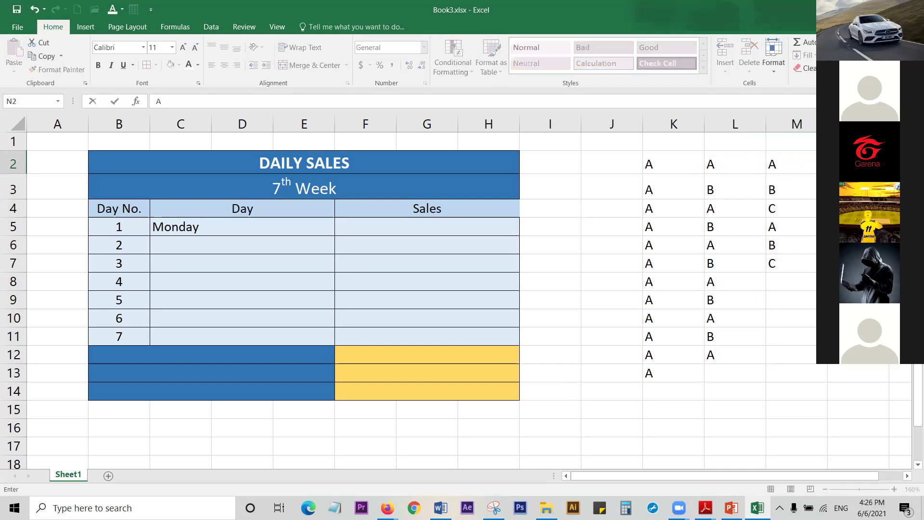
key(Return)
text(B)
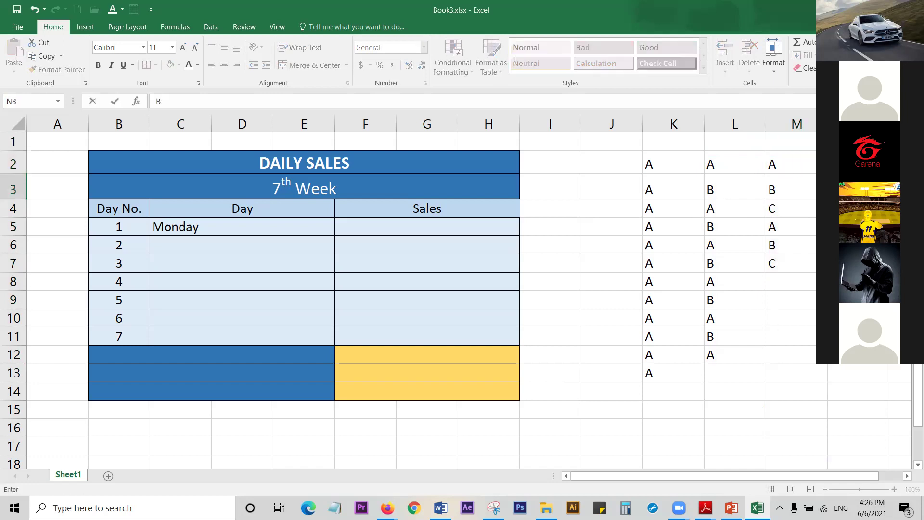
key(Return)
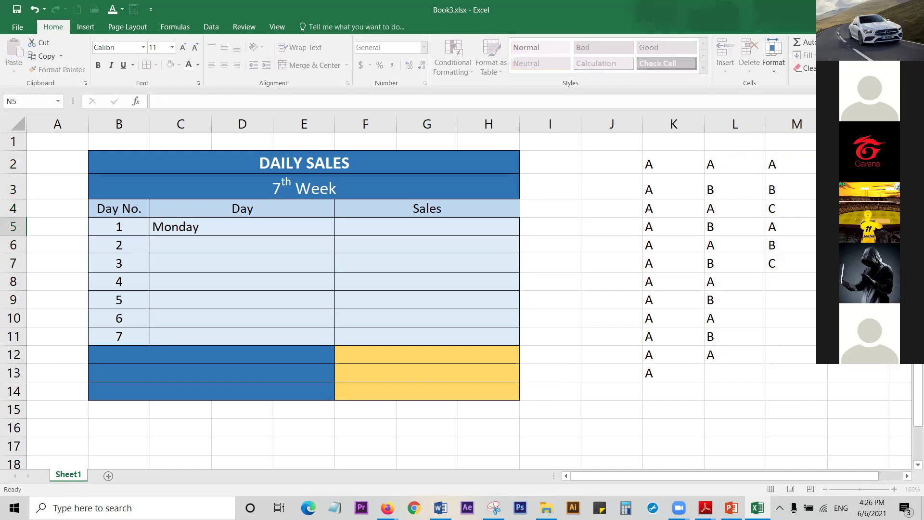
text(C)
click(858, 164)
drag(858, 164, 881, 408)
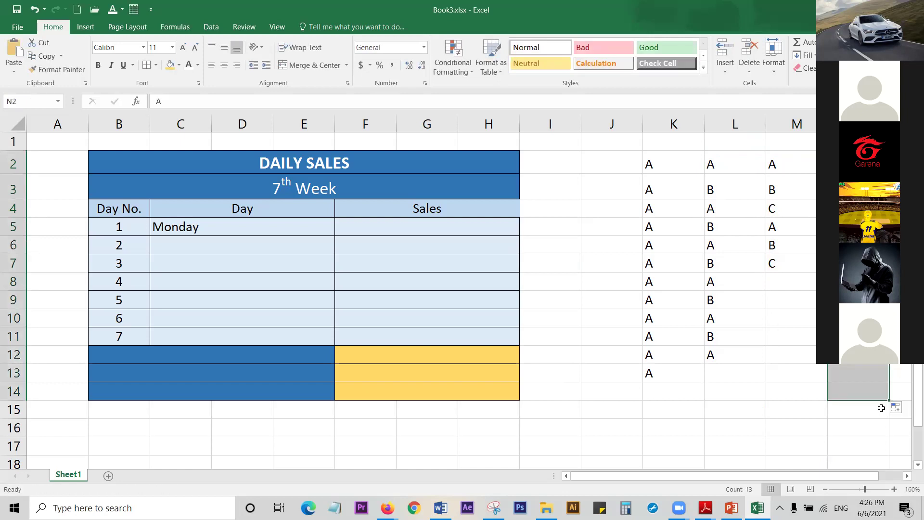
key(ctrl+z)
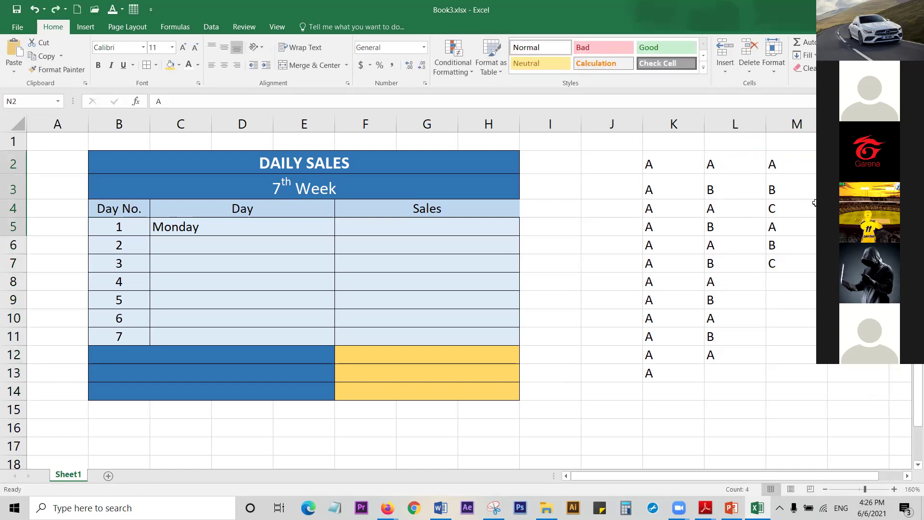
Step: Clear all the practice letters in K2:N14
click(710, 161)
mouse_move(664, 166)
mouse_down()
mouse_move(709, 337)
mouse_move(840, 377)
mouse_up()
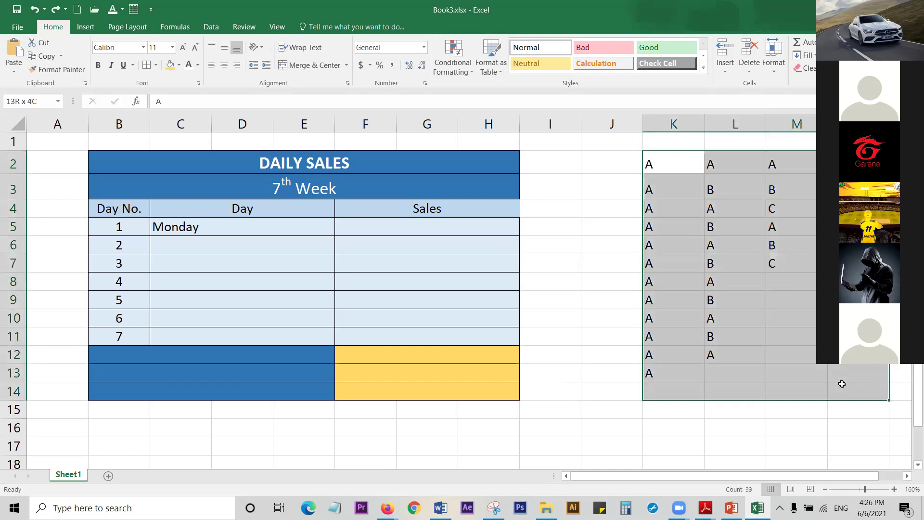
key(Delete)
Step: Auto-fill the weekdays from Monday in C5 down to Sunday in C11
click(629, 161)
click(676, 161)
click(725, 160)
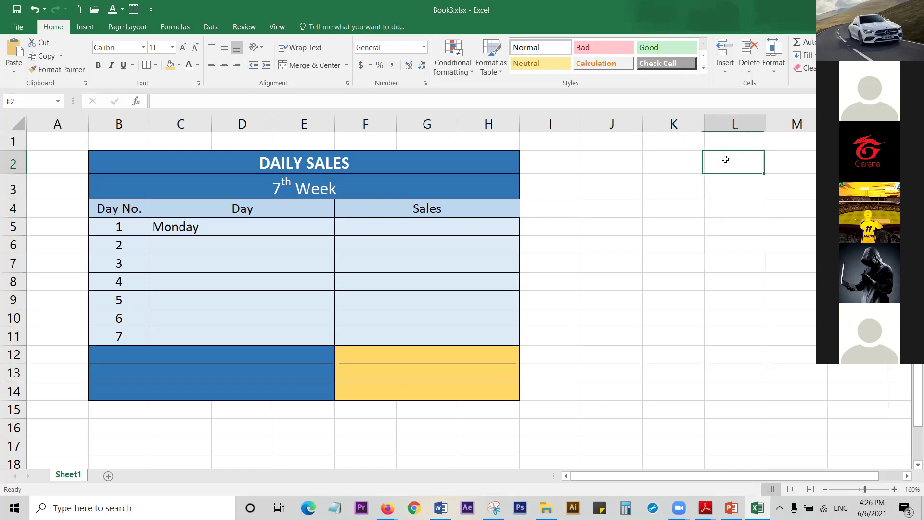
click(670, 158)
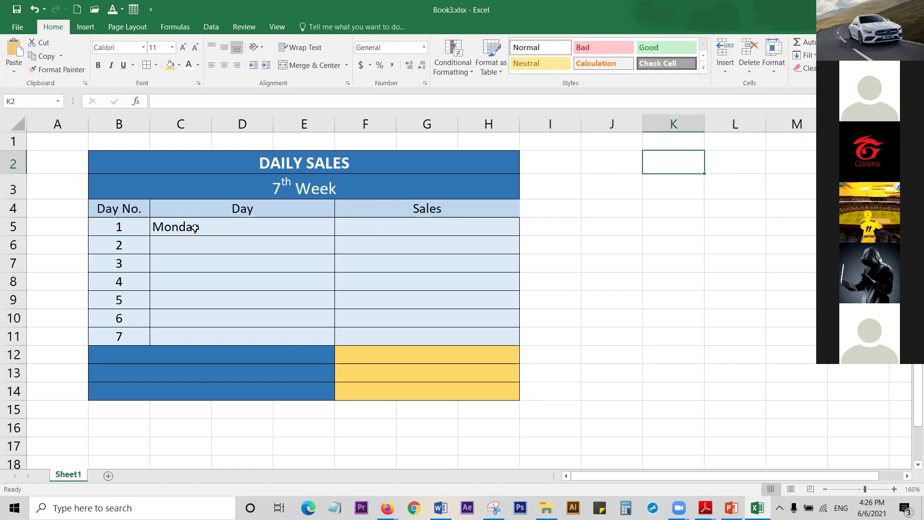
click(221, 231)
click(198, 244)
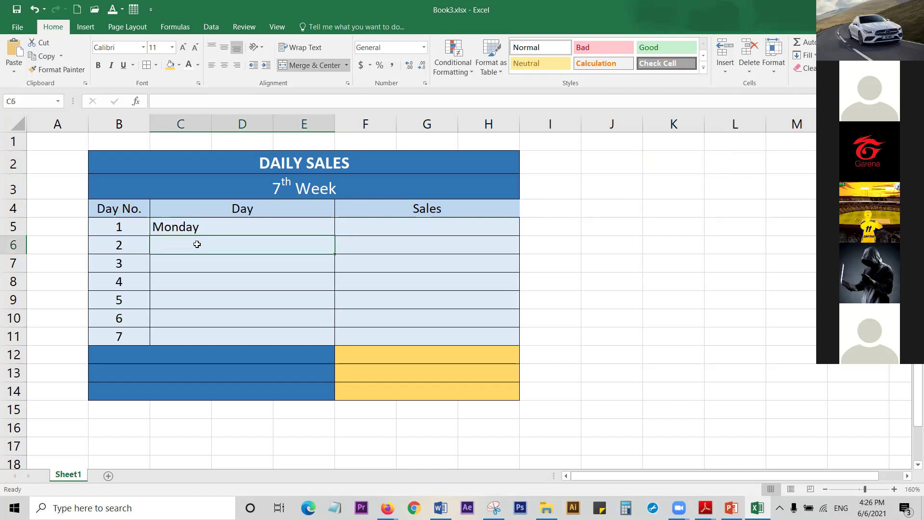
click(218, 229)
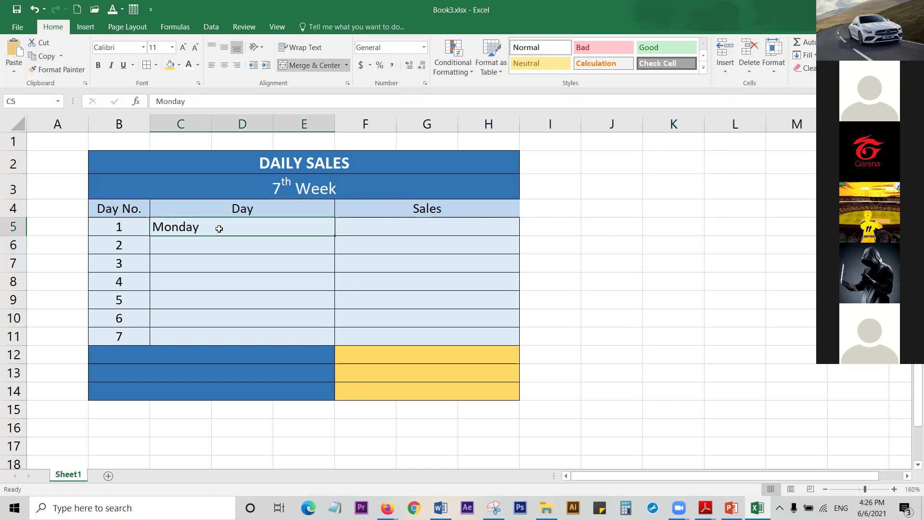
drag(335, 236, 335, 340)
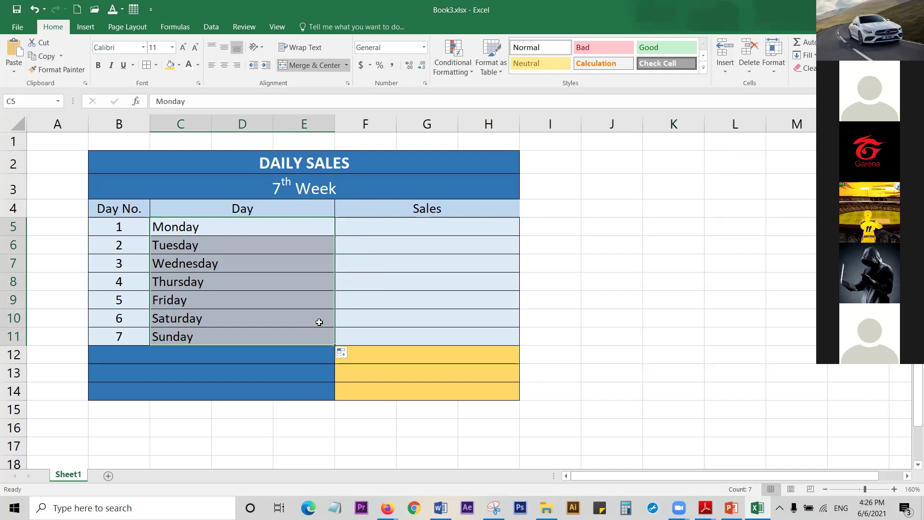
click(413, 282)
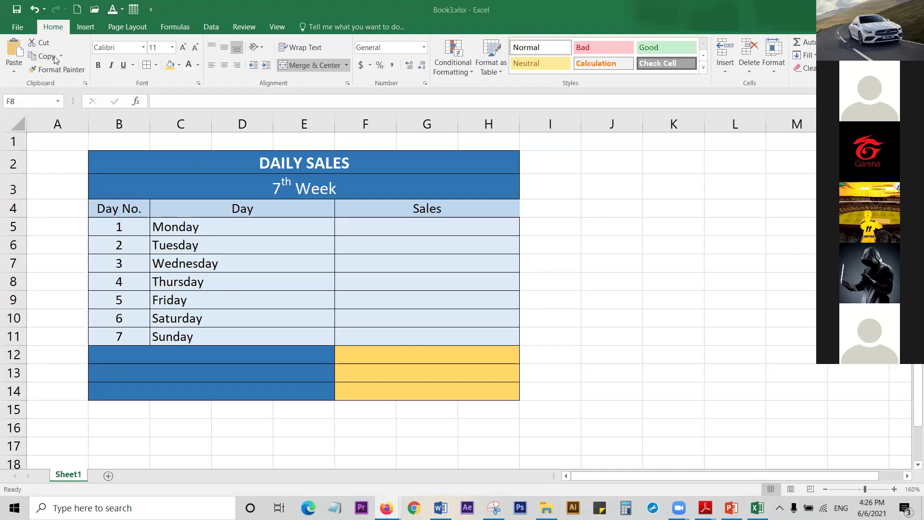
click(21, 9)
click(21, 9)
key(ctrl+z)
click(212, 266)
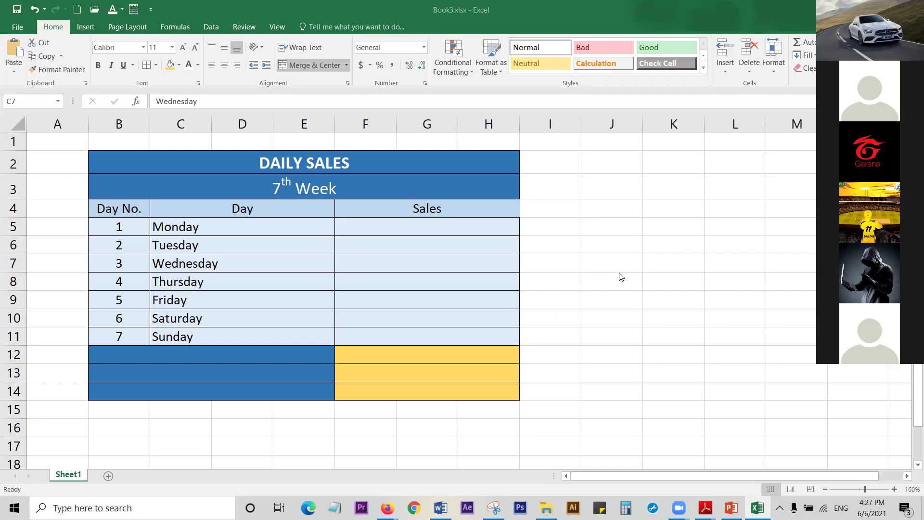
key(ctrl+v)
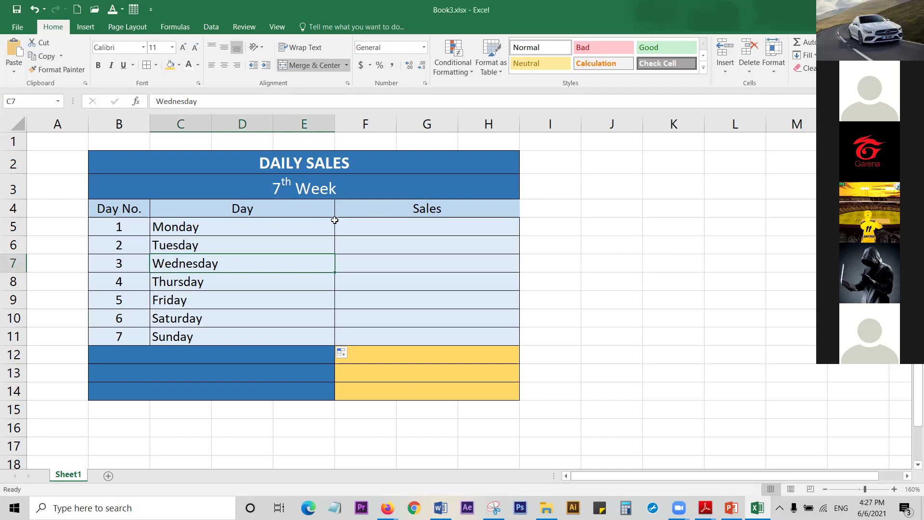
Step: Format the 'th' of the 7th Week heading in B3 as superscript via Format Cells
click(275, 185)
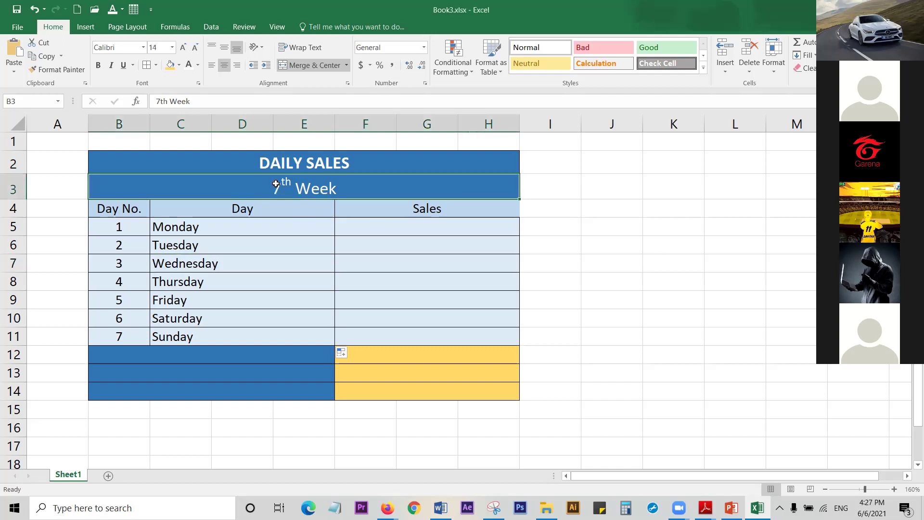
double_click(282, 182)
drag(282, 182, 301, 190)
click(302, 190)
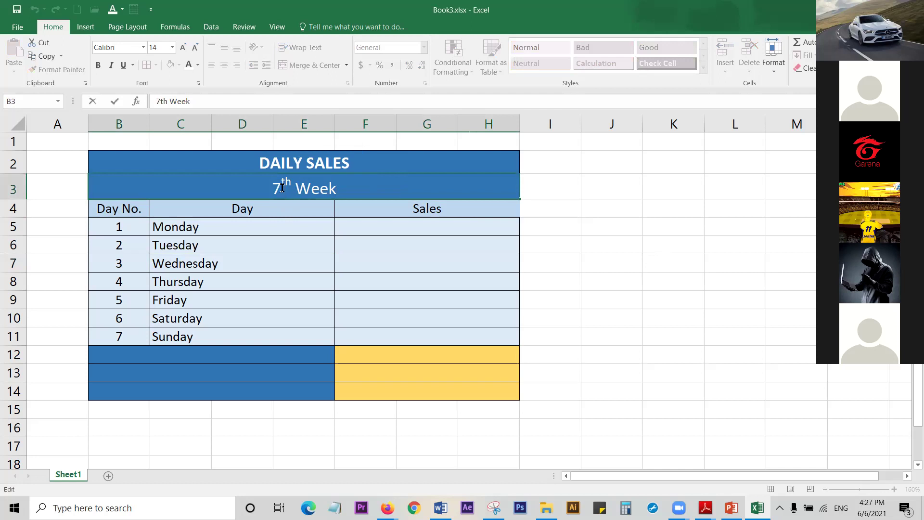
drag(282, 186, 290, 187)
click(199, 84)
click(199, 84)
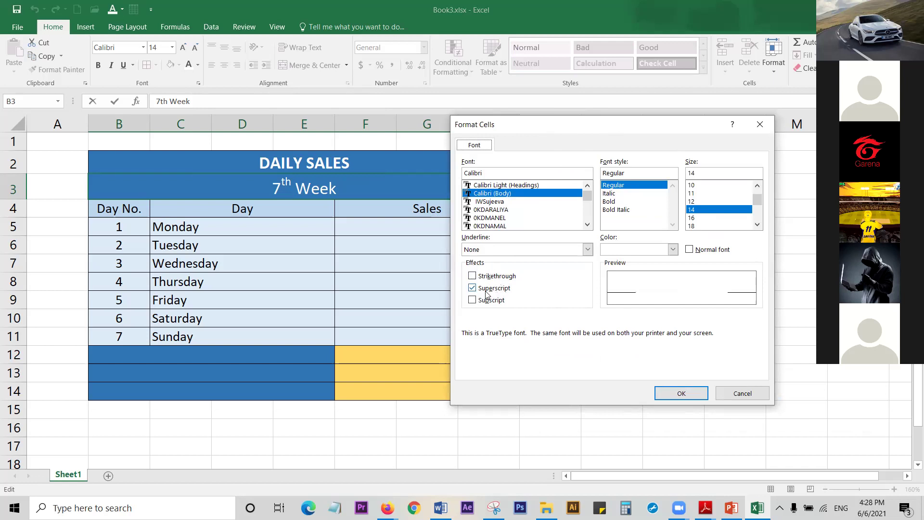
click(681, 392)
click(560, 213)
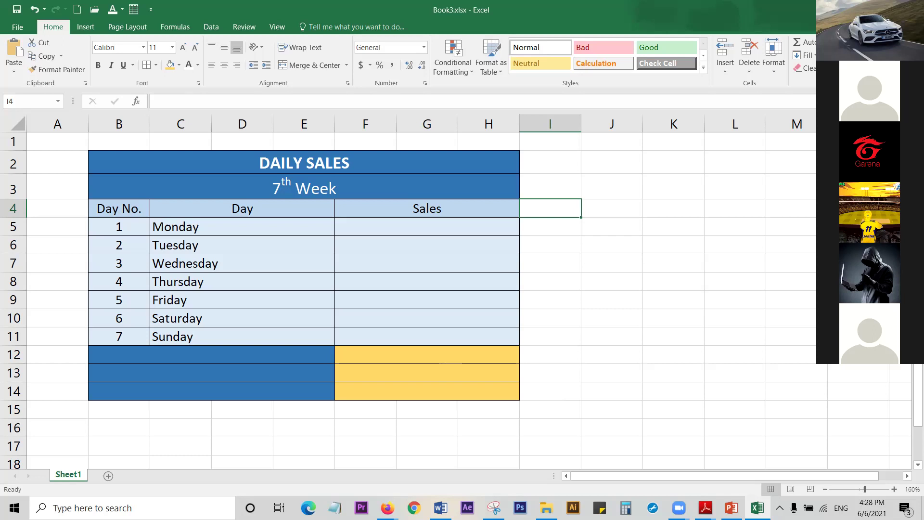
click(386, 507)
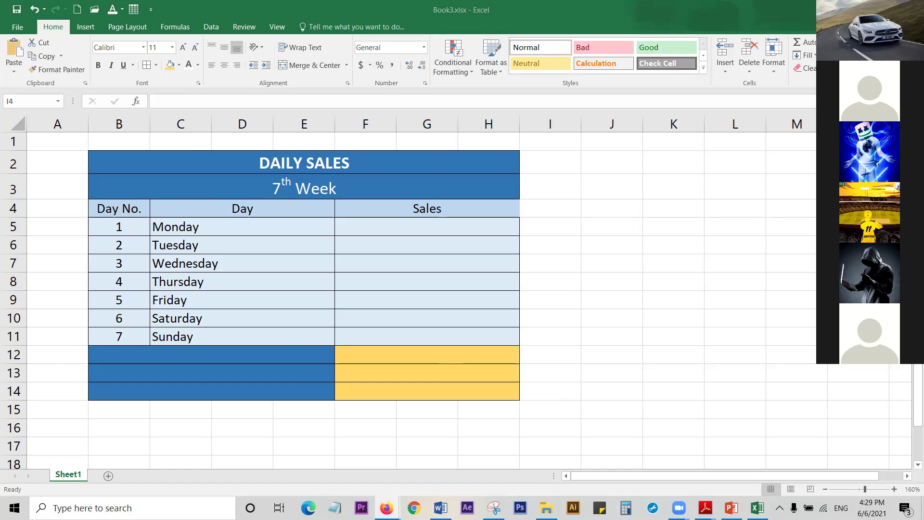
click(493, 507)
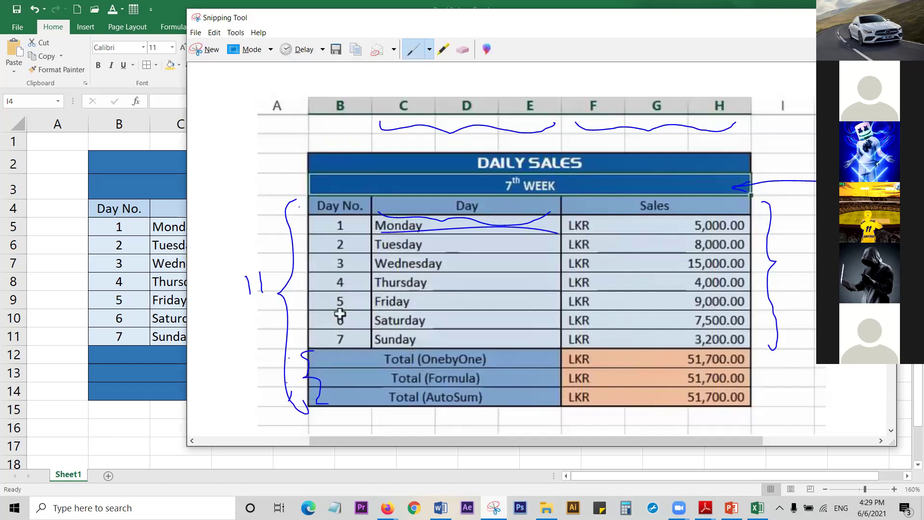
click(494, 507)
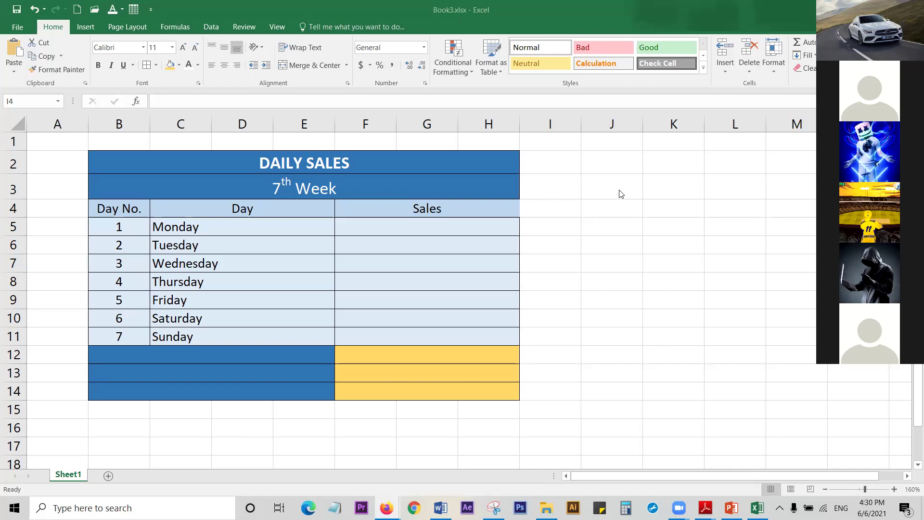
click(622, 165)
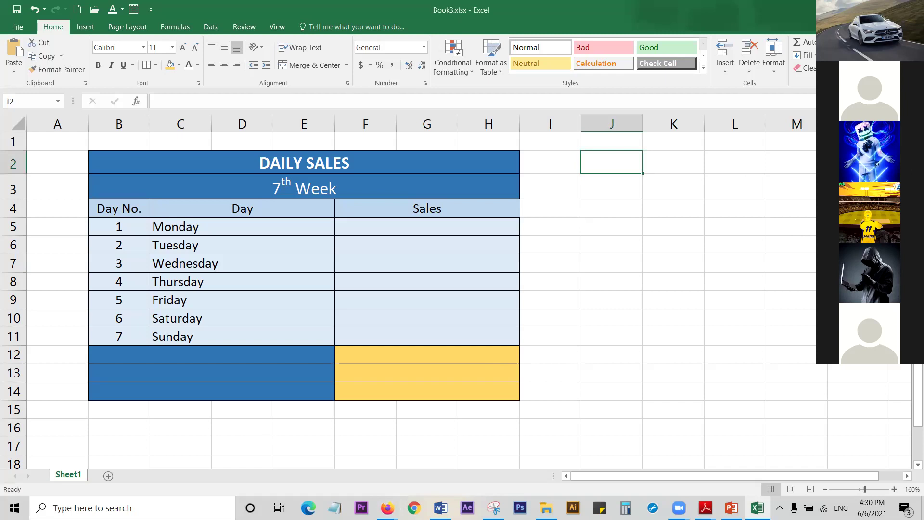
key(alt+Tab)
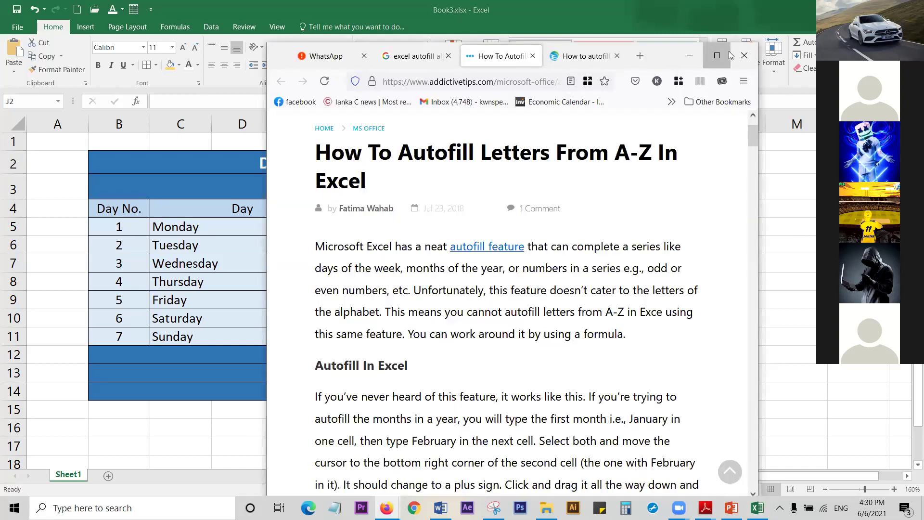
double_click(731, 55)
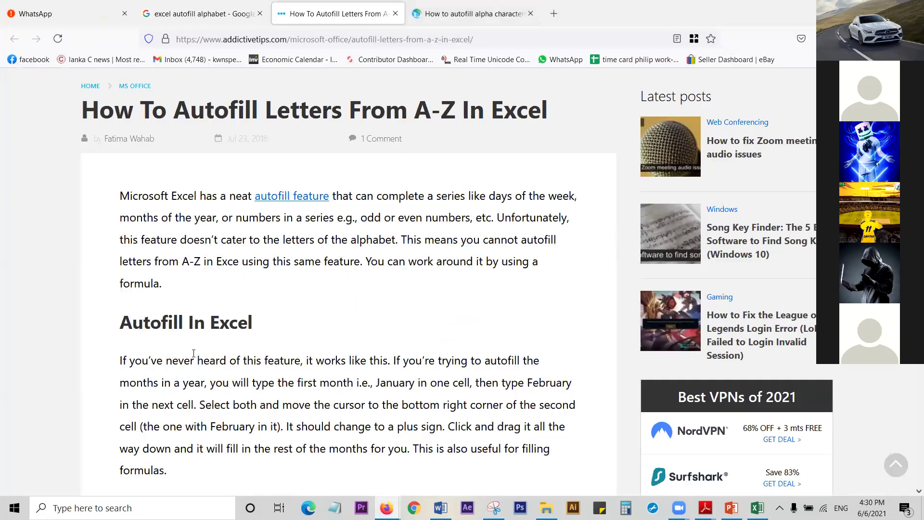
scroll(193, 354, down, 3)
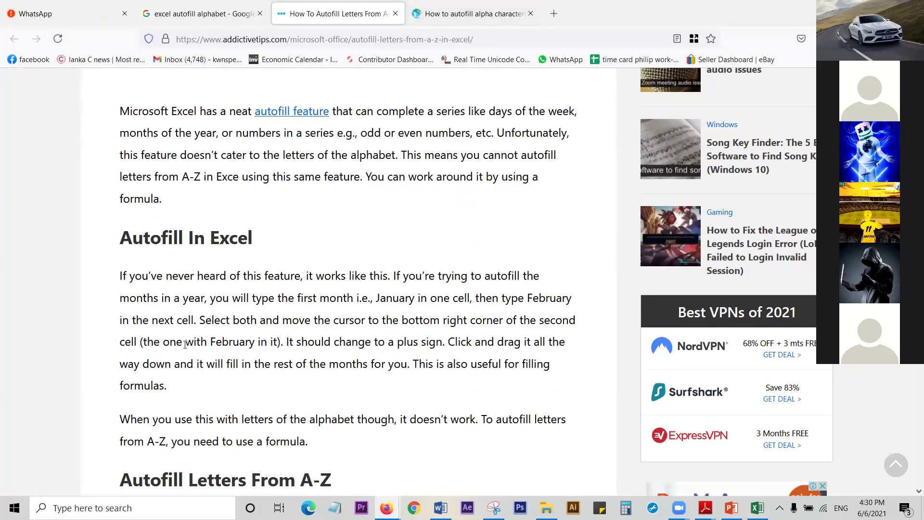
scroll(185, 344, down, 5)
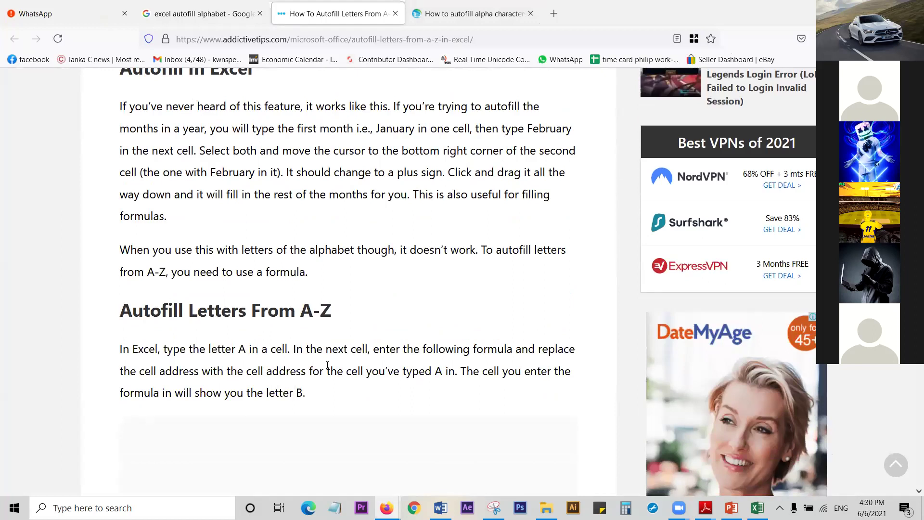
drag(344, 348, 449, 373)
scroll(450, 383, down, 7)
scroll(448, 382, down, 2)
scroll(449, 382, up, 6)
scroll(449, 382, down, 4)
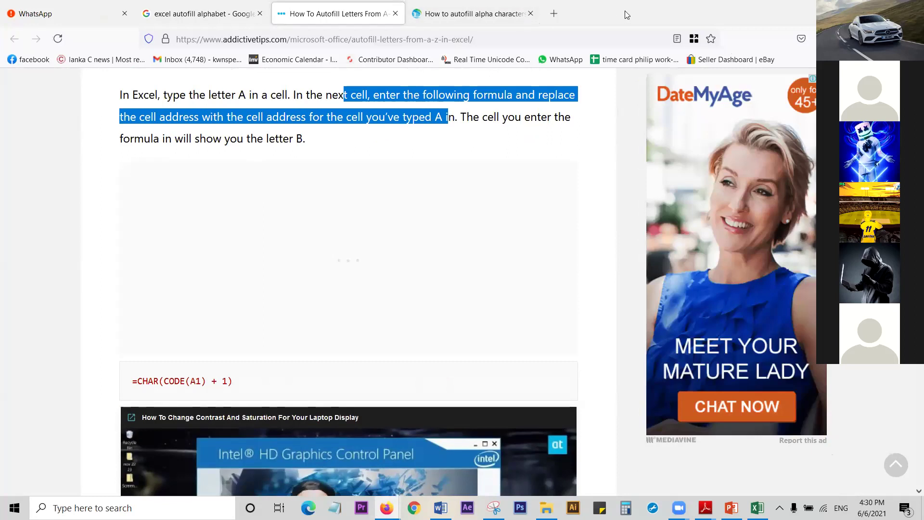
key(alt+Tab)
key(alt+Tab)
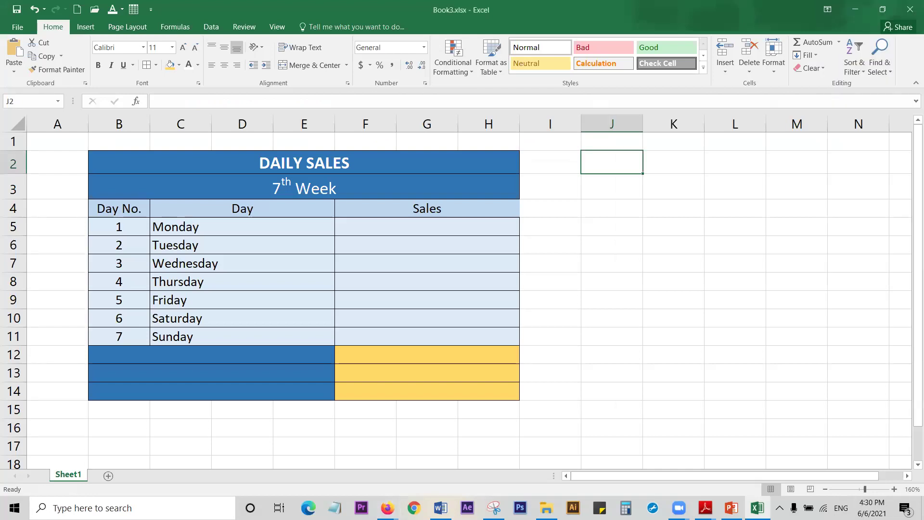
Step: Return to the workbook, select F5, and bring up the annotated reference screenshot
key(alt+Tab)
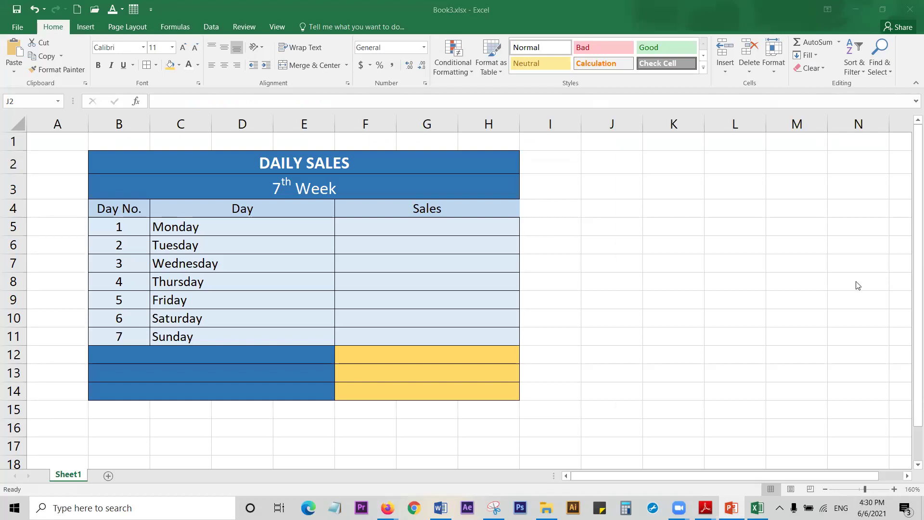
click(380, 226)
click(380, 225)
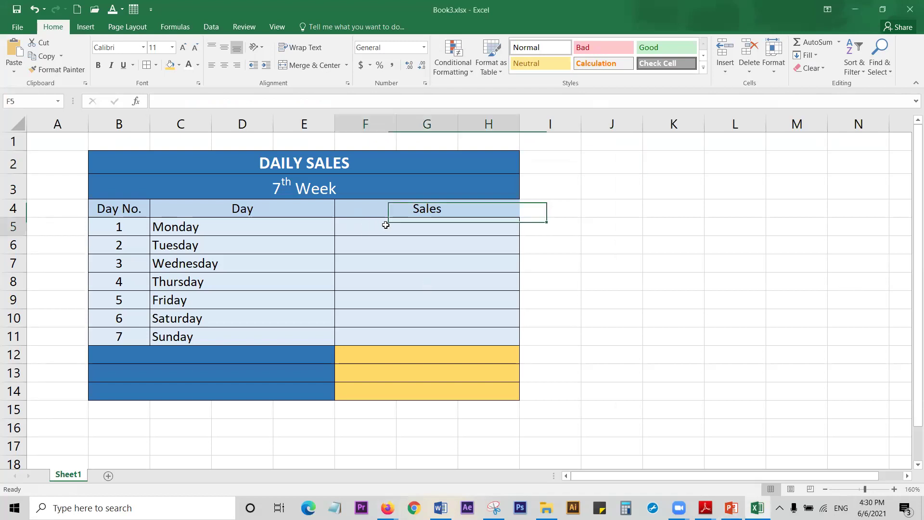
click(494, 508)
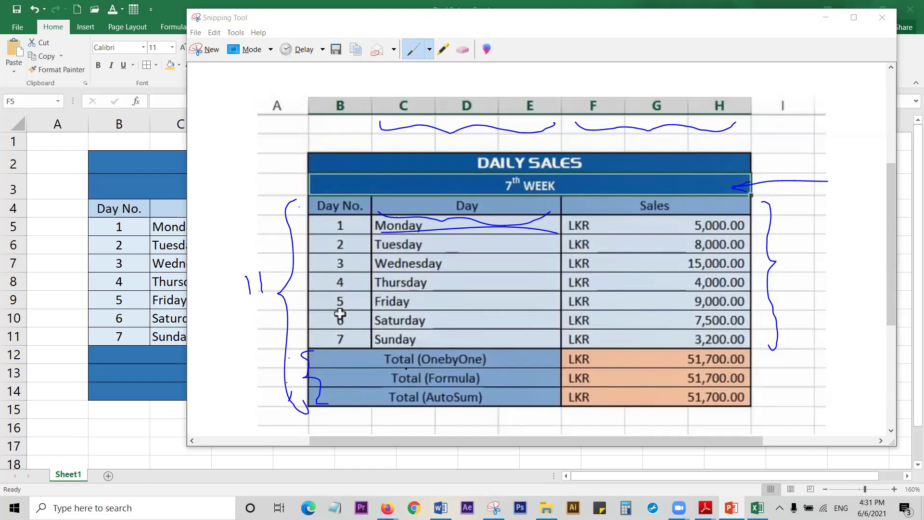
Step: Enter Total (One by One), Total (Formula) and Total (AutoSum) in cells B12:B14
click(118, 361)
click(159, 355)
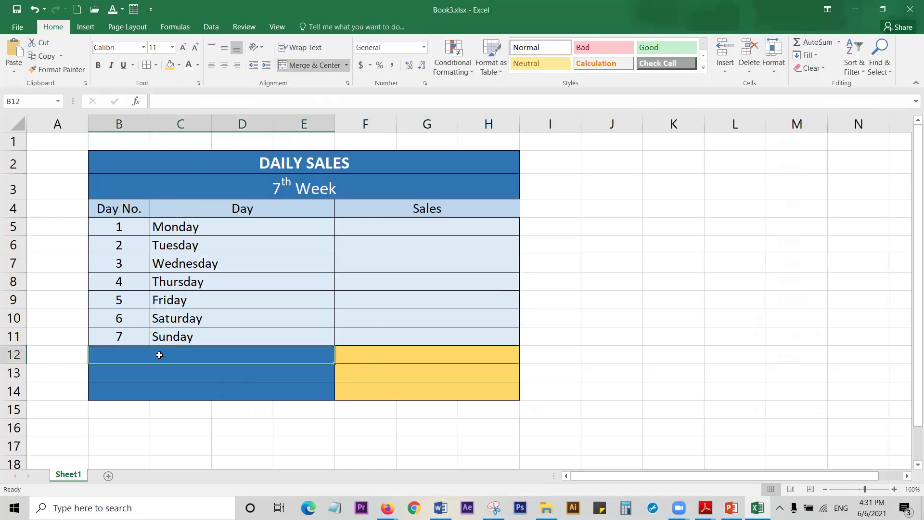
text(Total (One by One))
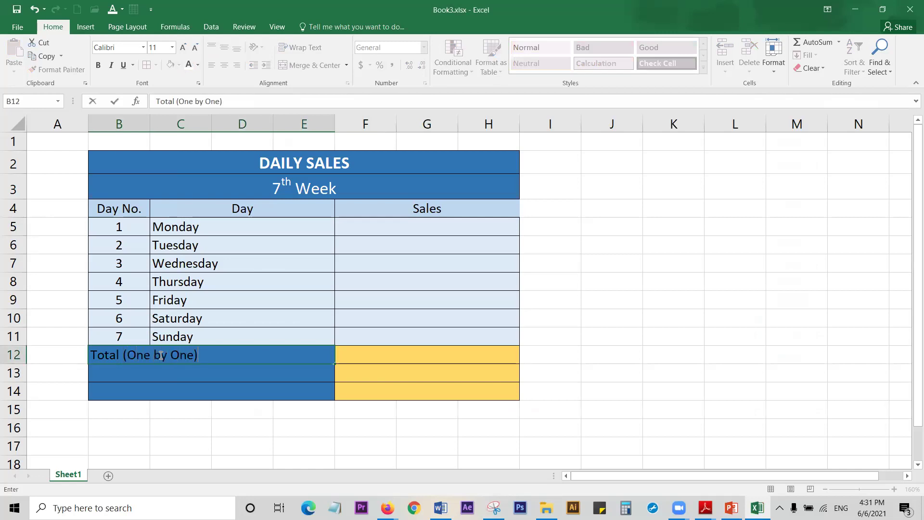
key(Return)
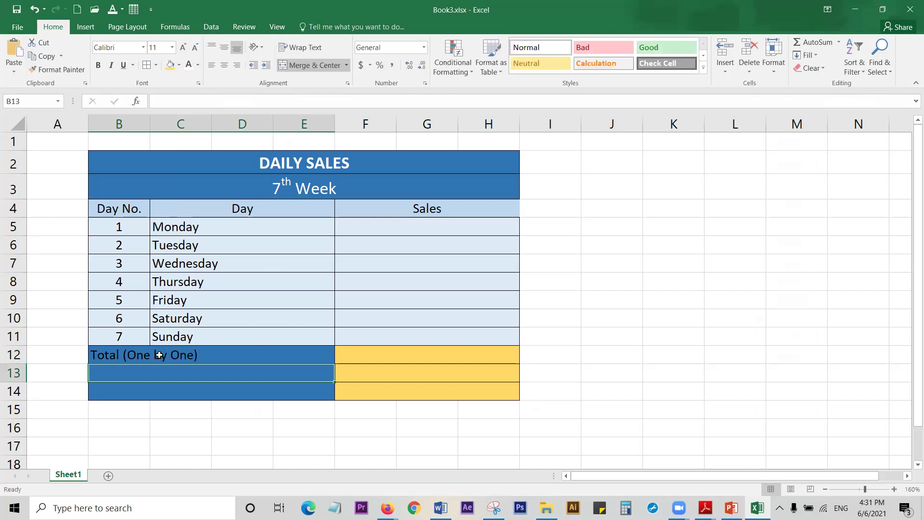
text(Total)
key(BackSpace)
key(BackSpace)
text(tal (Formula))
key(Return)
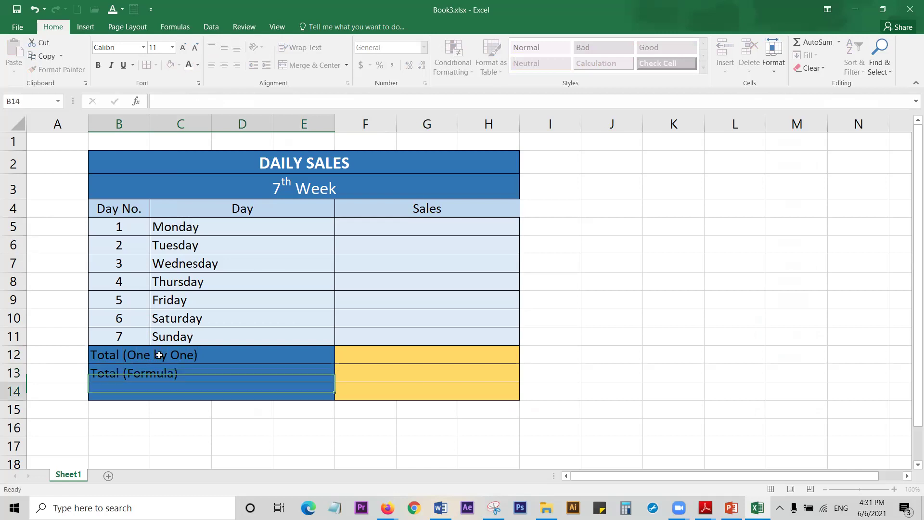
text(Total)
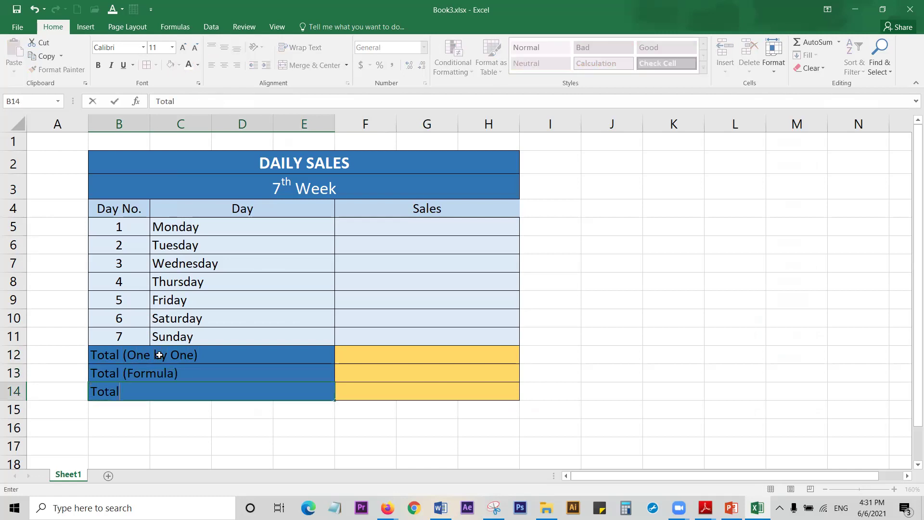
text( (Auto)
text(Sum))
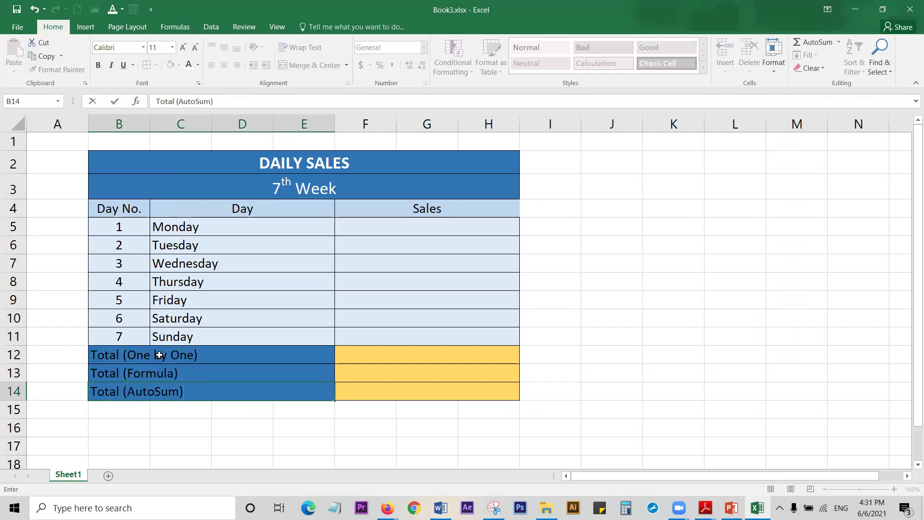
click(225, 392)
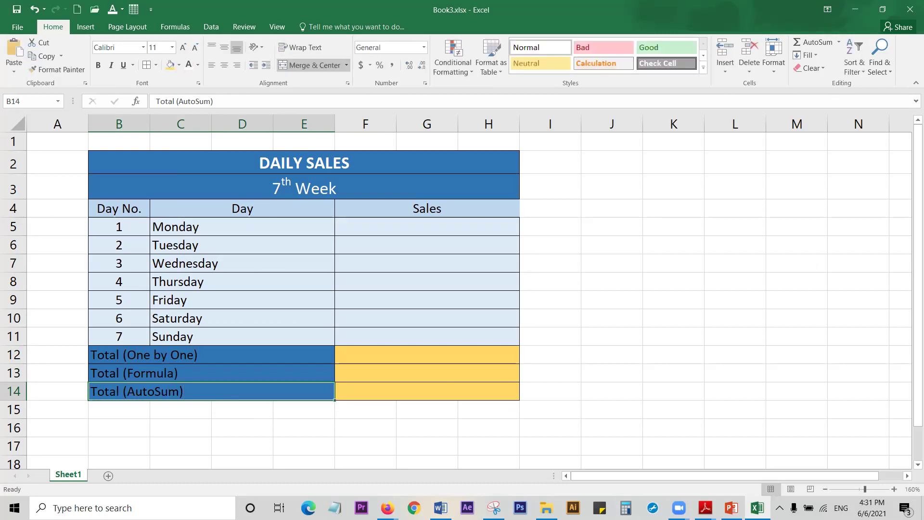
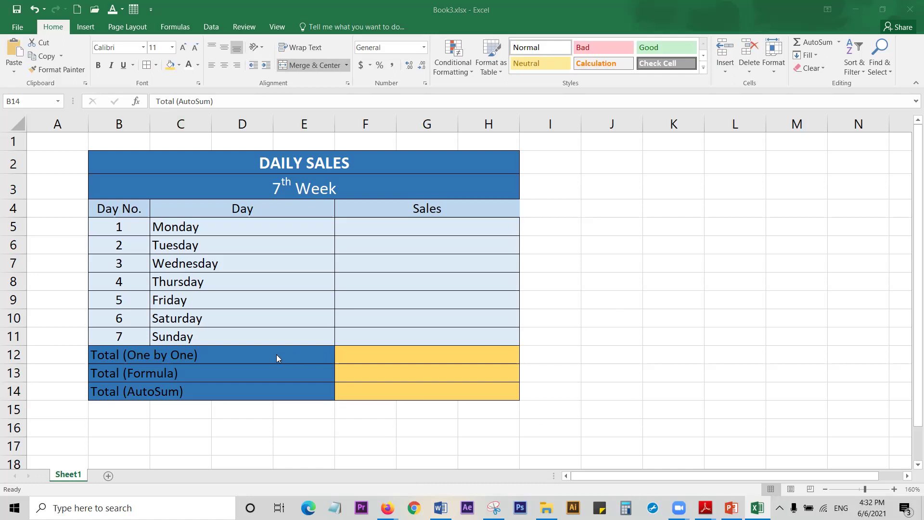
Step: Make the three Total labels in B12:B14 white and bold
click(253, 354)
drag(254, 354, 250, 387)
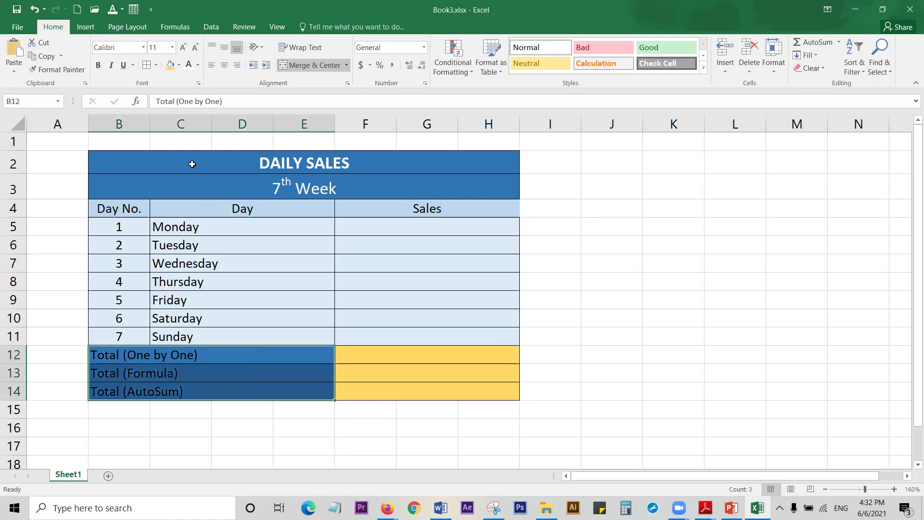
click(191, 68)
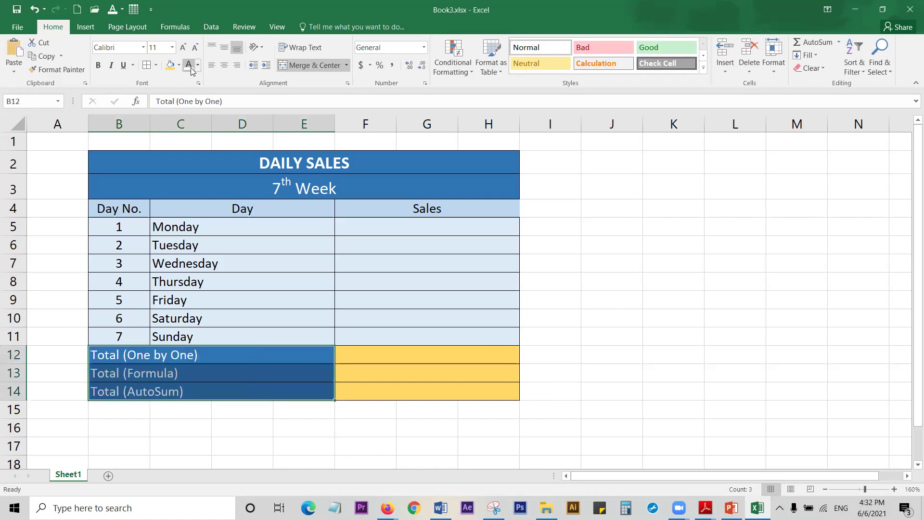
click(100, 67)
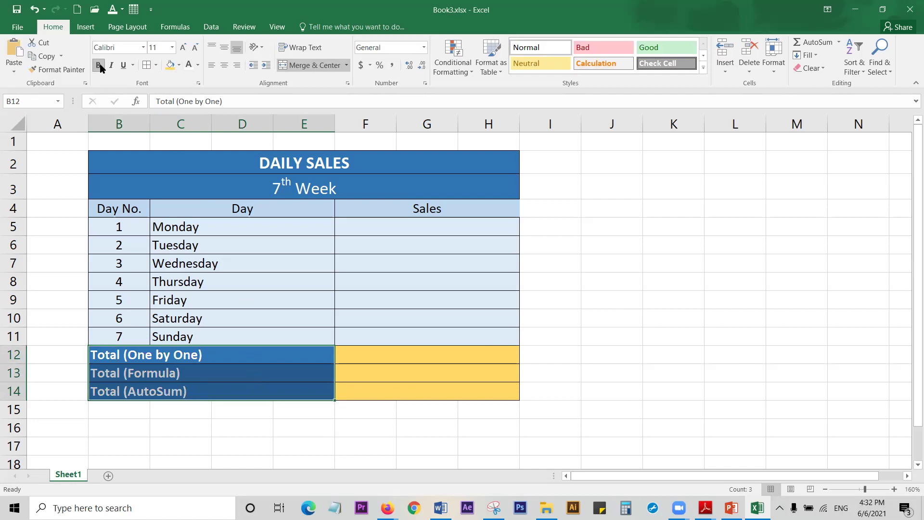
click(673, 357)
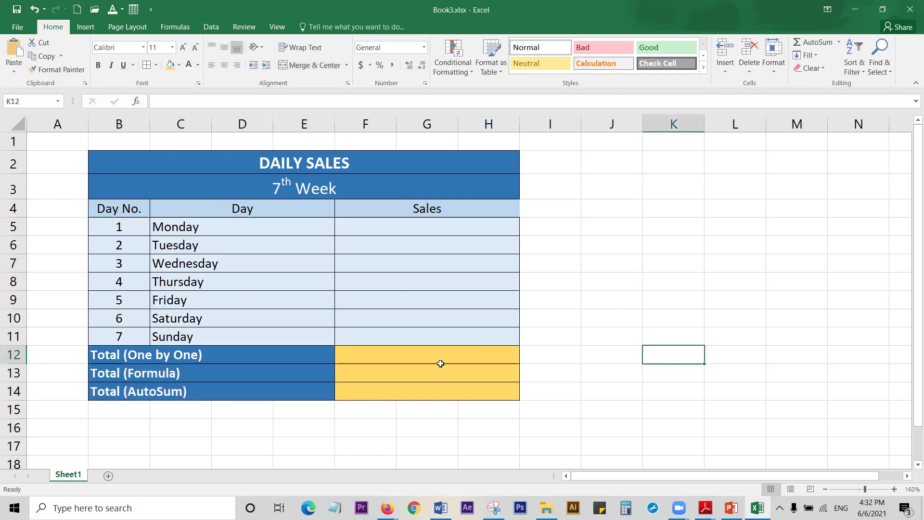
Step: Centre the three Total labels in their cells
click(236, 357)
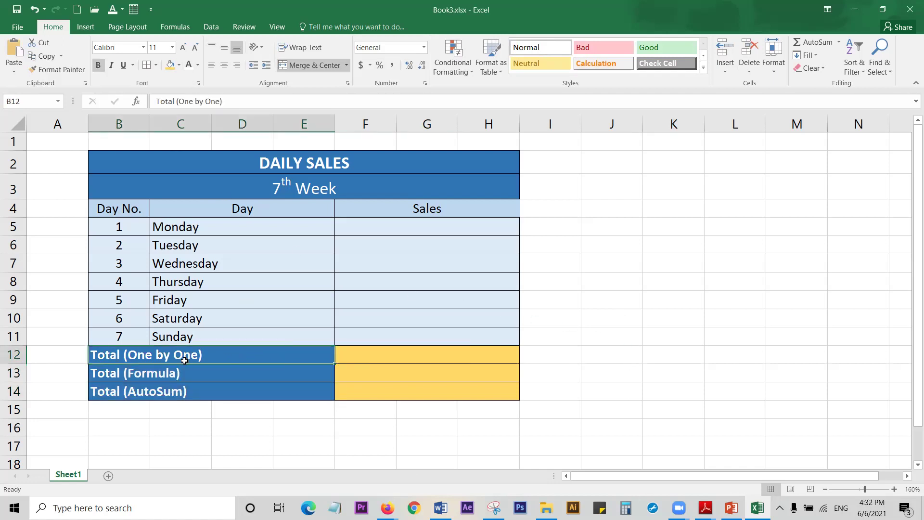
drag(228, 361, 227, 389)
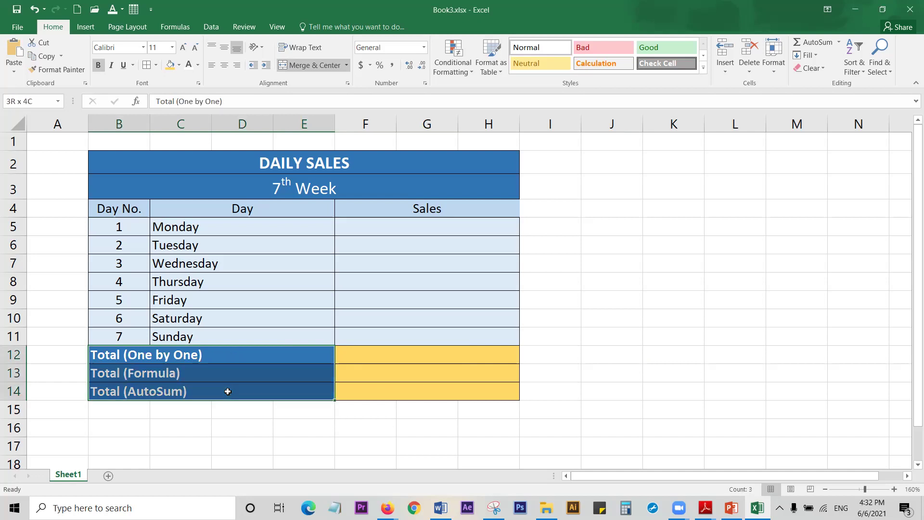
click(224, 64)
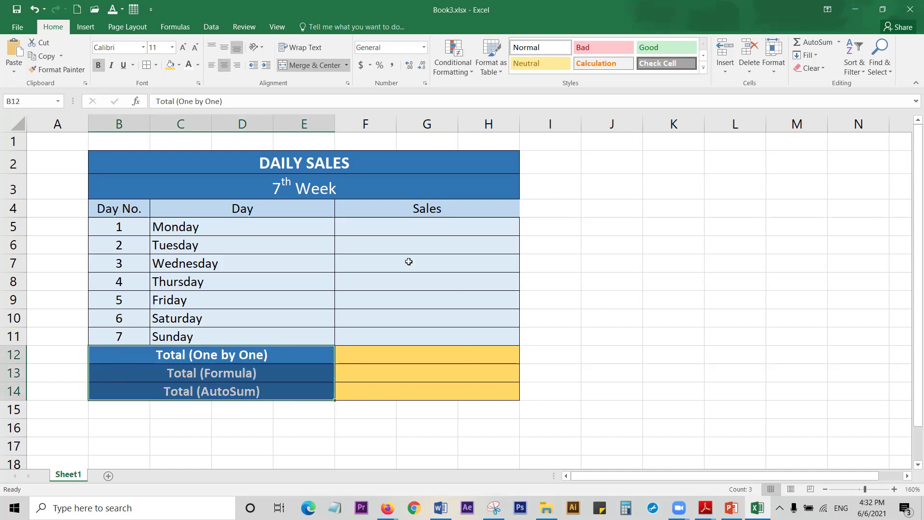
click(663, 347)
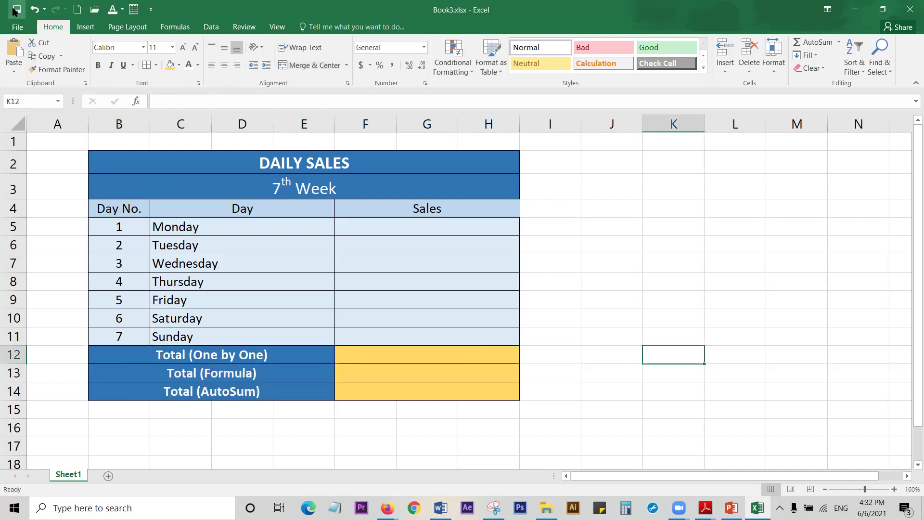
click(621, 250)
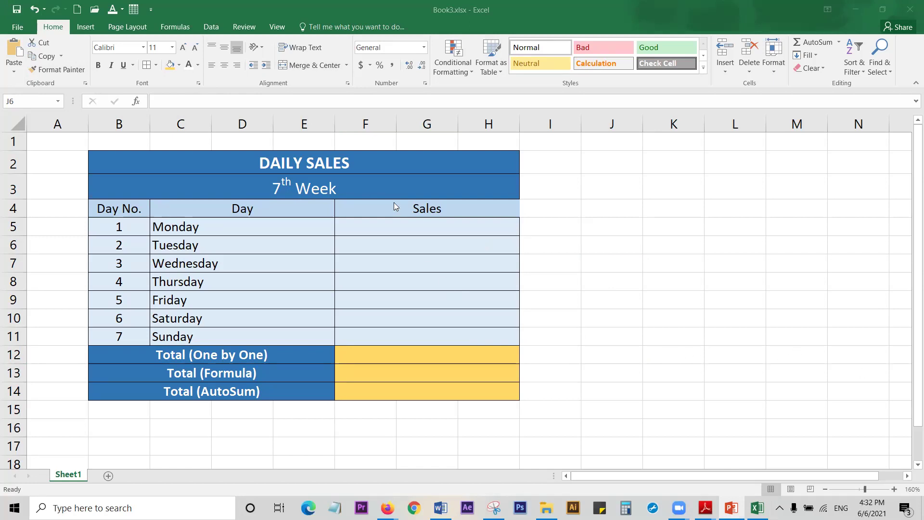
Step: Enter 5000 for Monday and 8000 for Tuesday, checking the reference snip
click(399, 225)
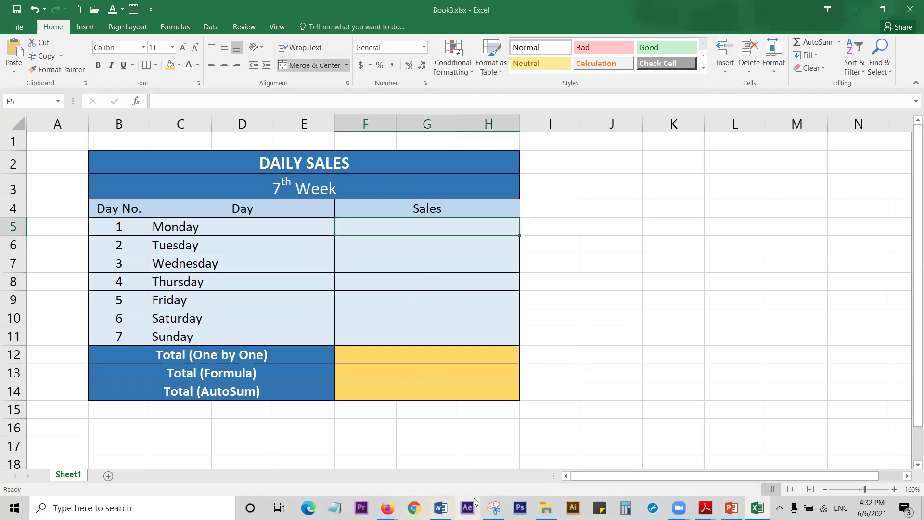
key(alt+Tab)
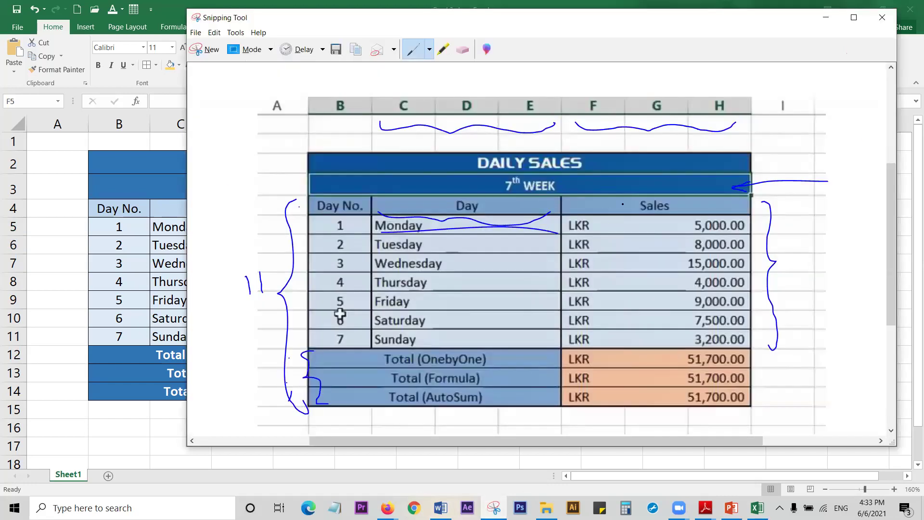
key(alt+Tab)
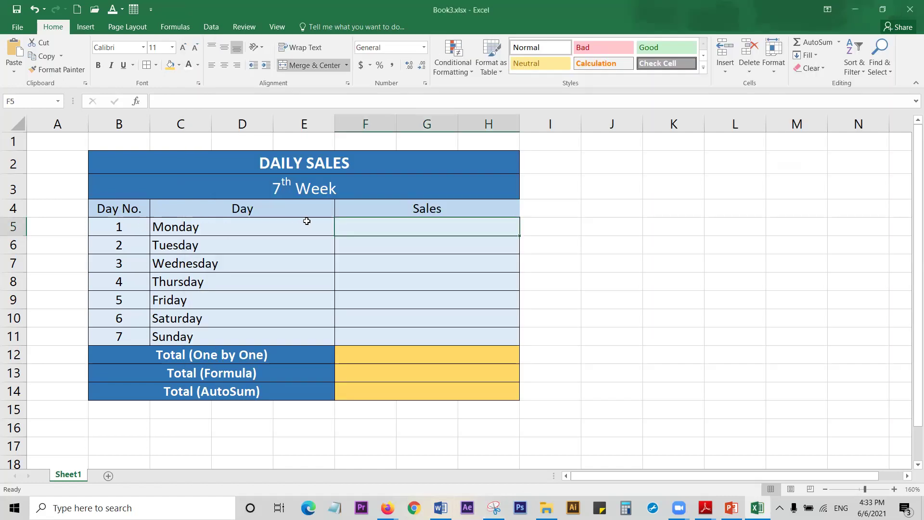
text(5000)
click(550, 239)
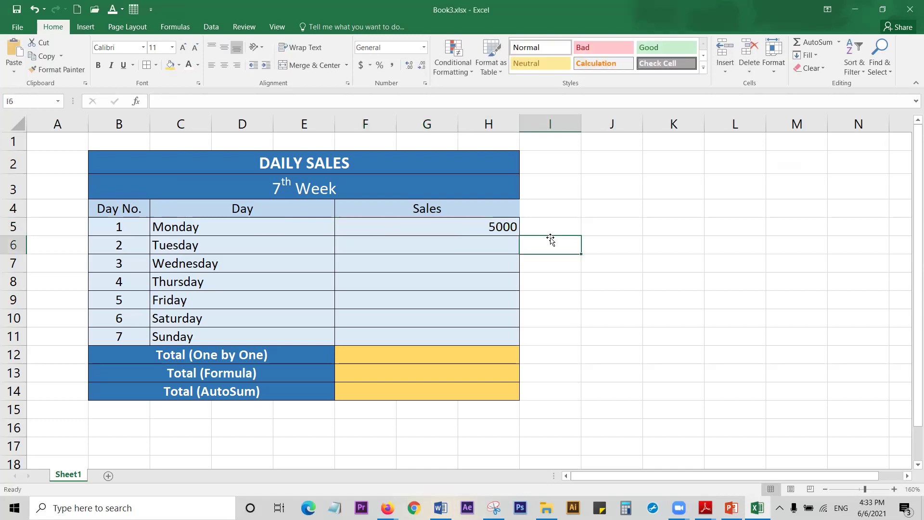
click(493, 508)
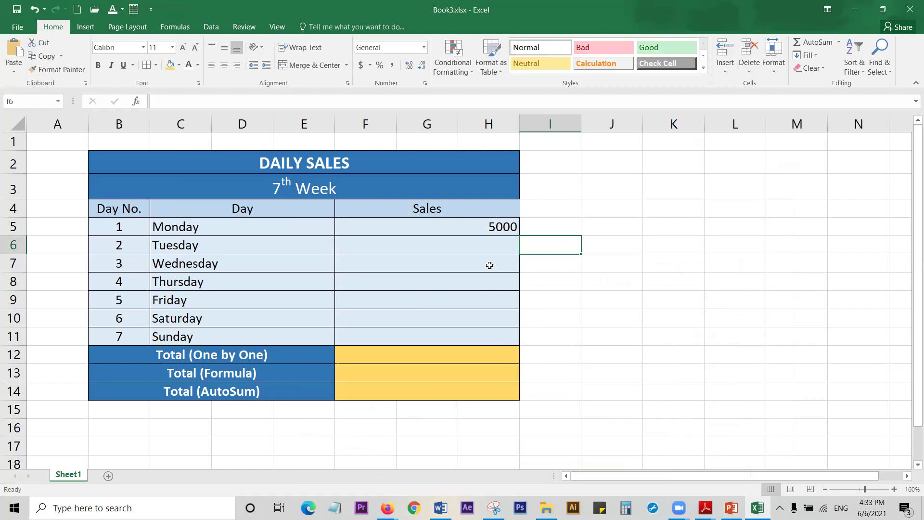
click(492, 251)
text(8000)
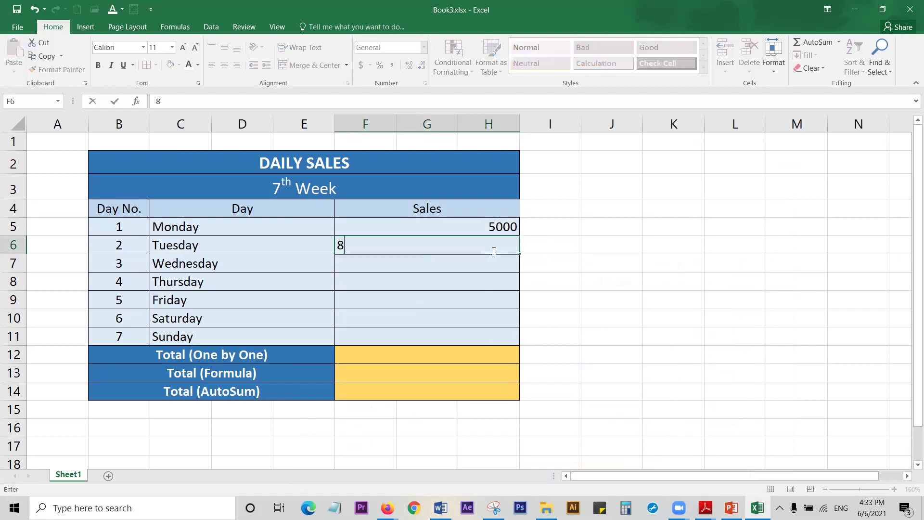
click(597, 269)
Step: Enter 15000 for Wednesday and 4000 for Thursday in the Sales column
click(487, 263)
key(alt+Tab)
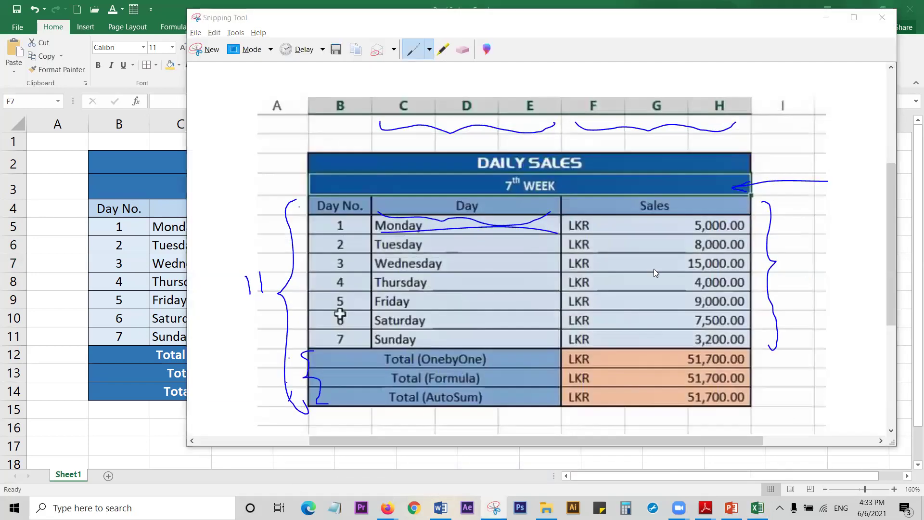
key(alt+Tab)
text(15000)
click(505, 283)
key(alt+Tab)
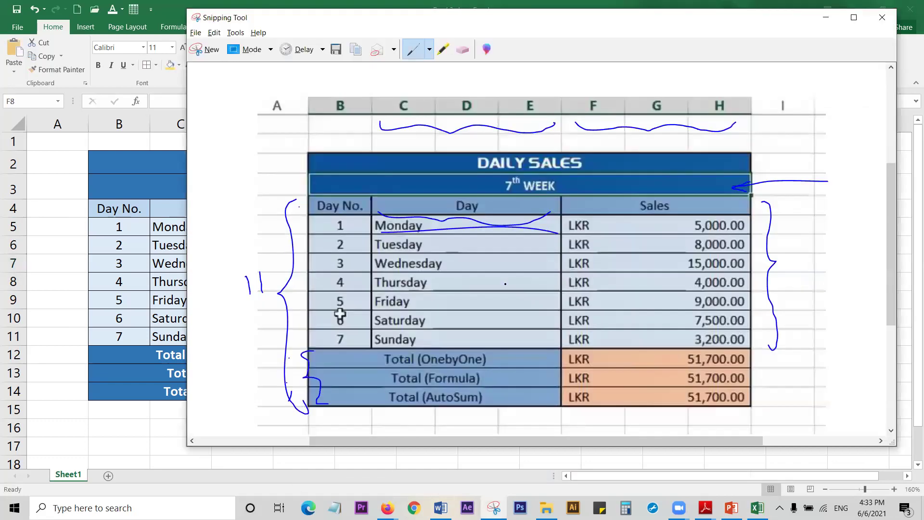
key(alt+Tab)
text(4000)
click(506, 304)
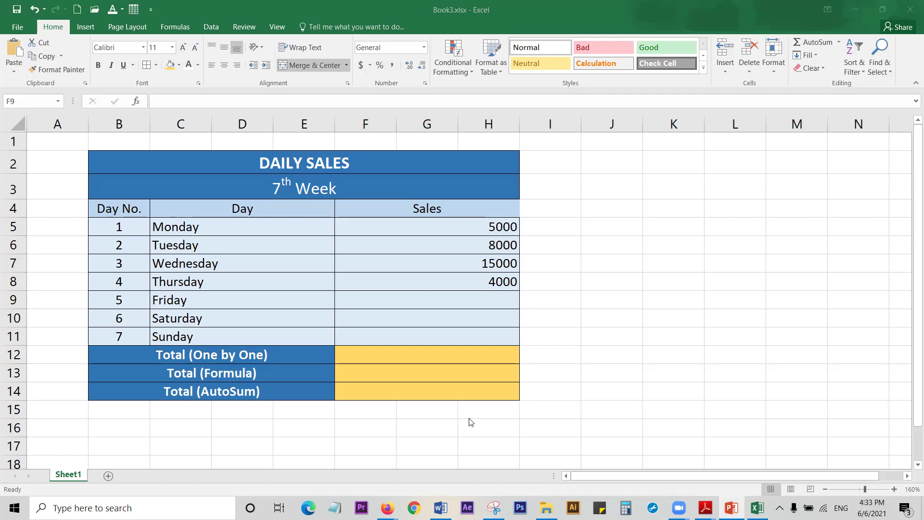
Step: Enter 9000 for Friday, 7500 for Saturday and 3200 for Sunday
click(493, 508)
click(493, 508)
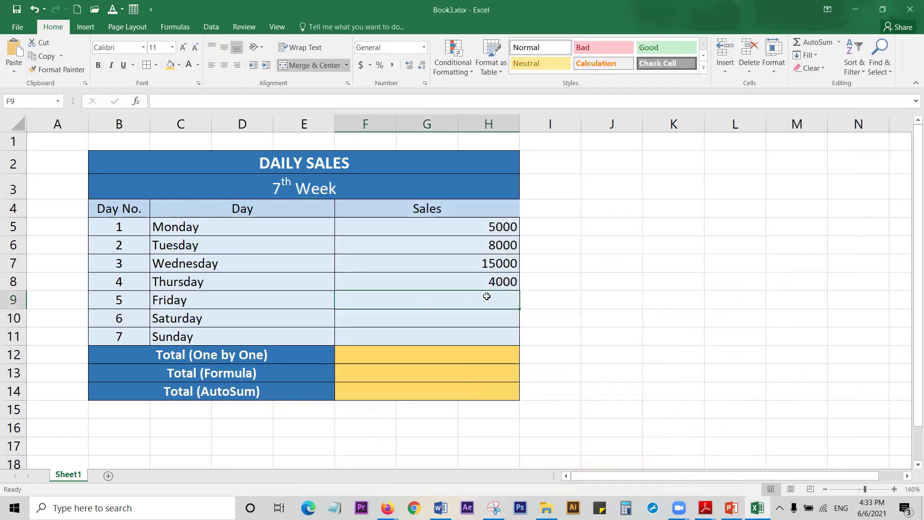
double_click(487, 296)
text(9000)
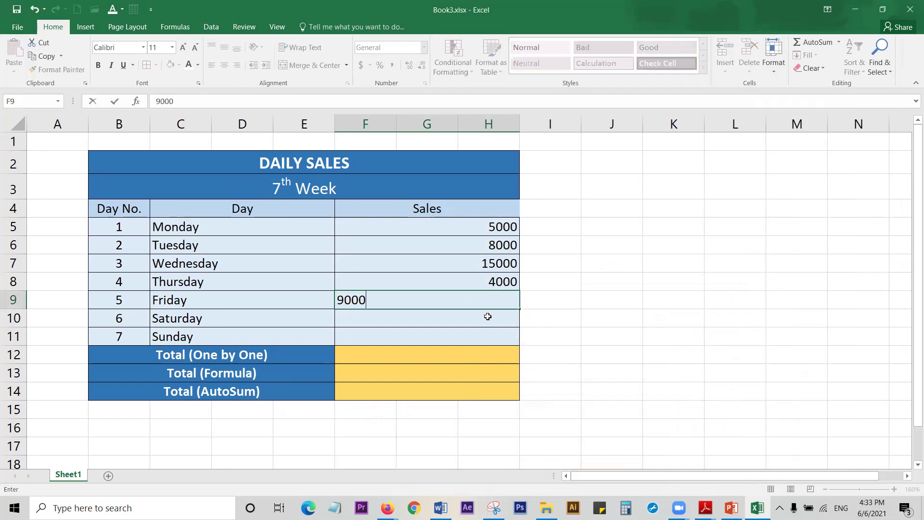
key(Return)
text(7500)
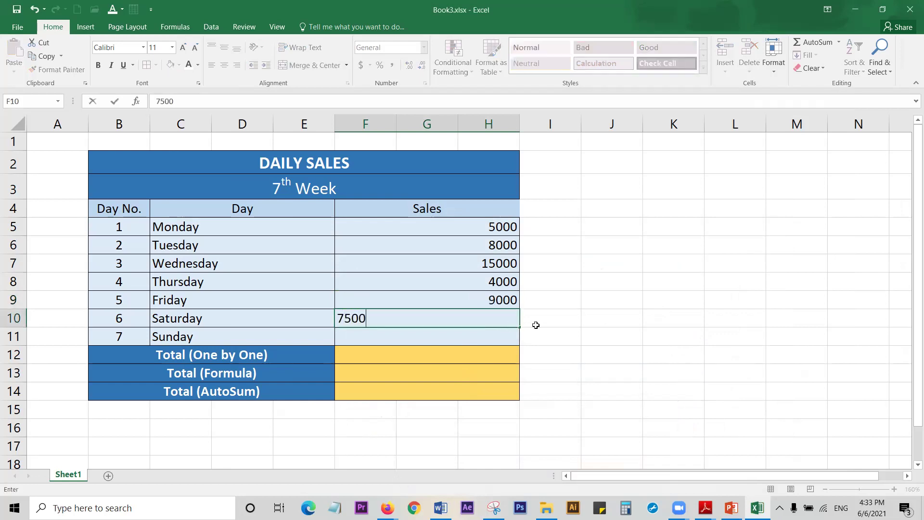
click(592, 325)
click(494, 508)
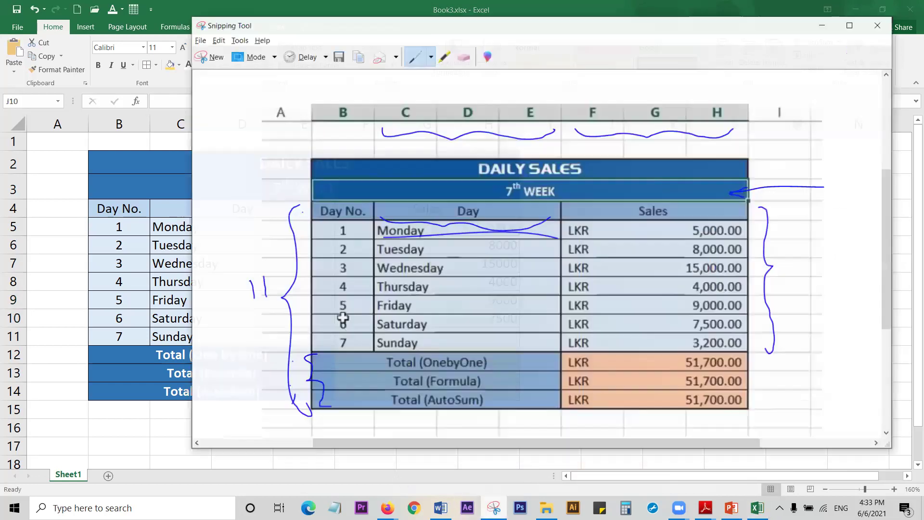
click(493, 508)
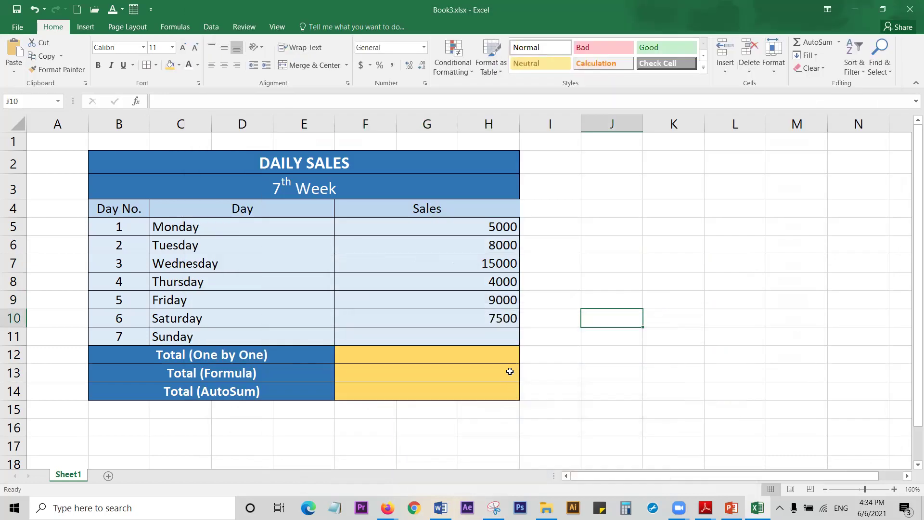
click(496, 336)
text(3200)
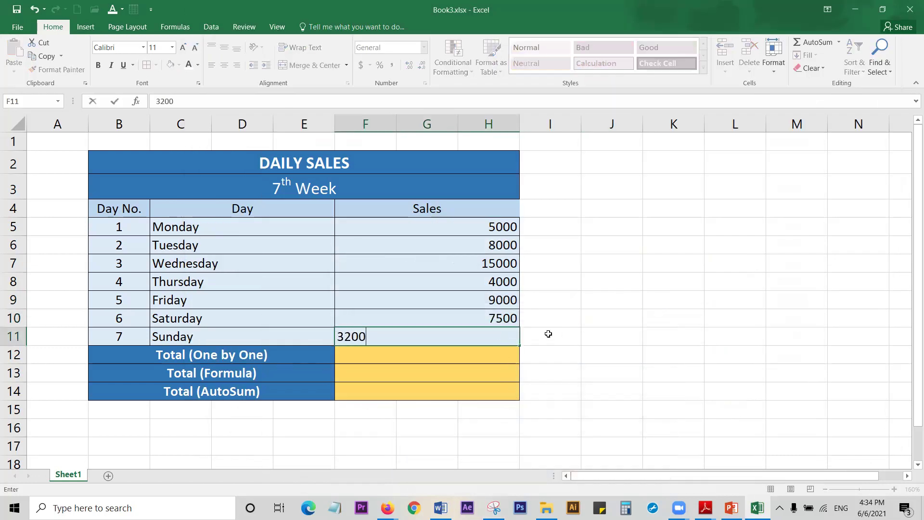
click(647, 335)
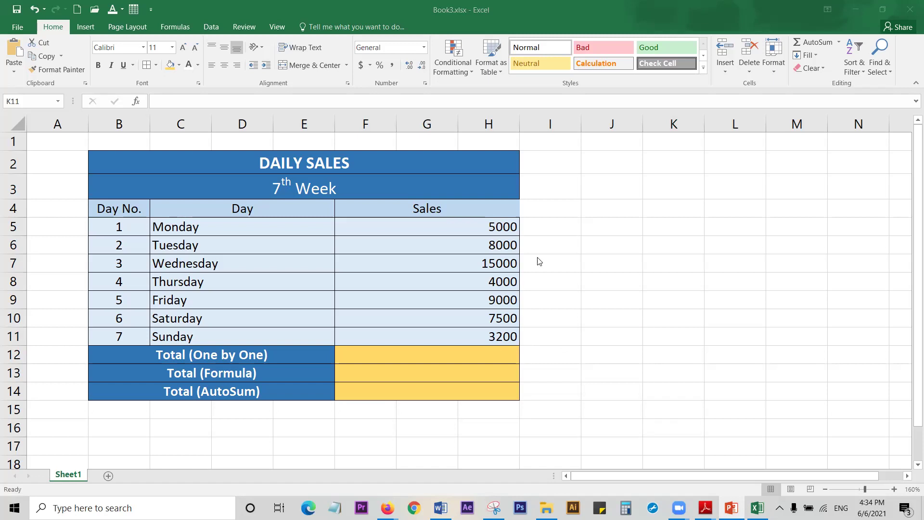
click(468, 226)
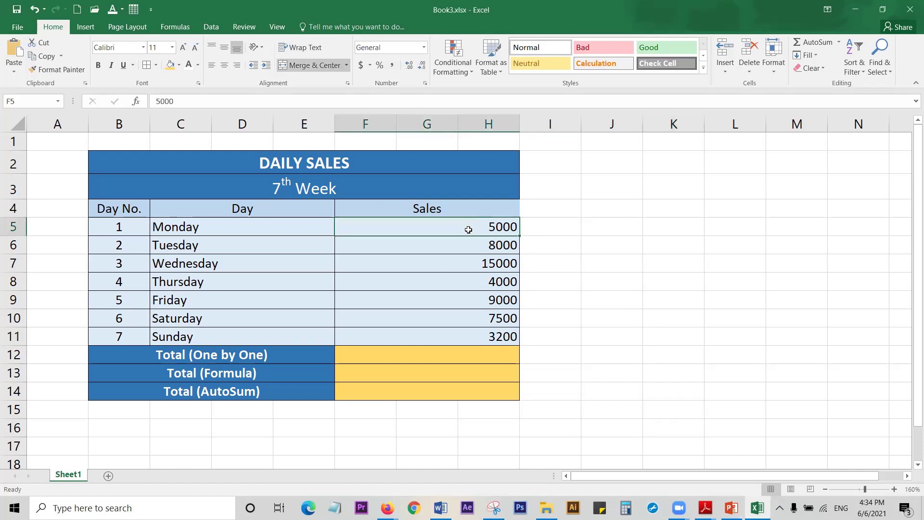
click(494, 507)
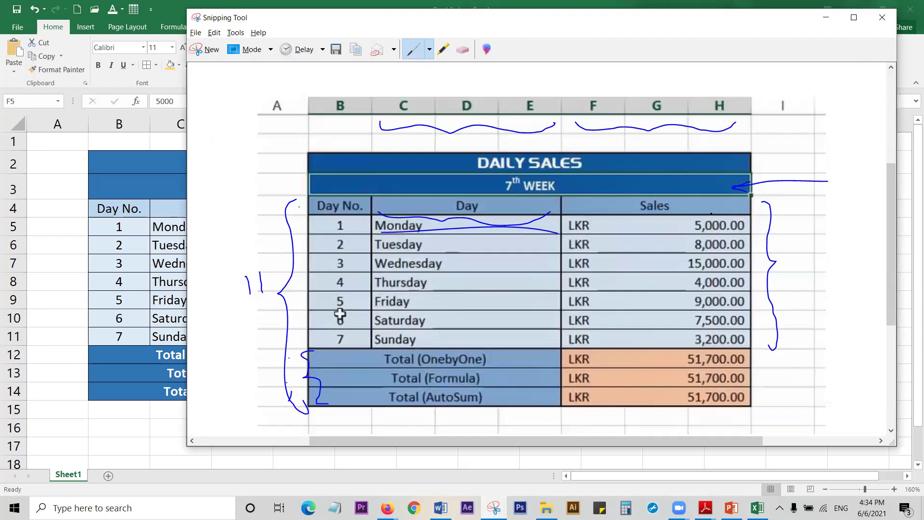
key(alt+Tab)
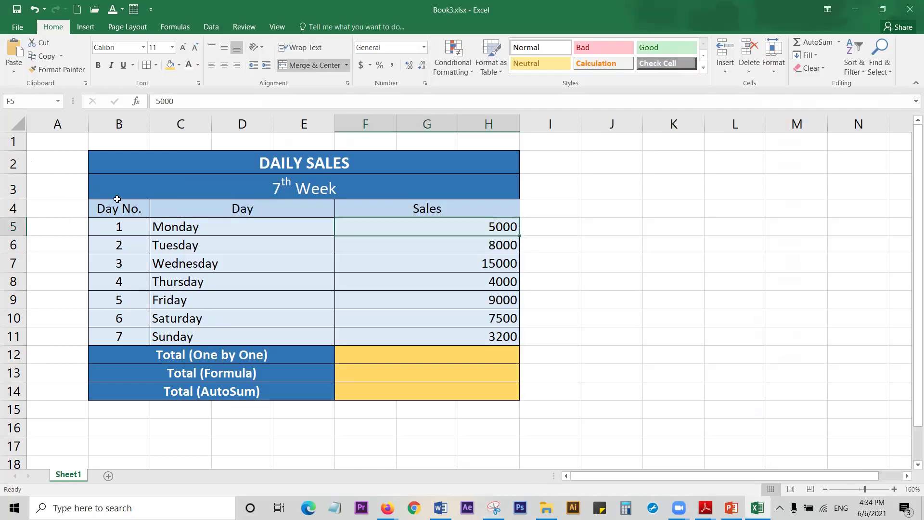
drag(410, 225, 429, 332)
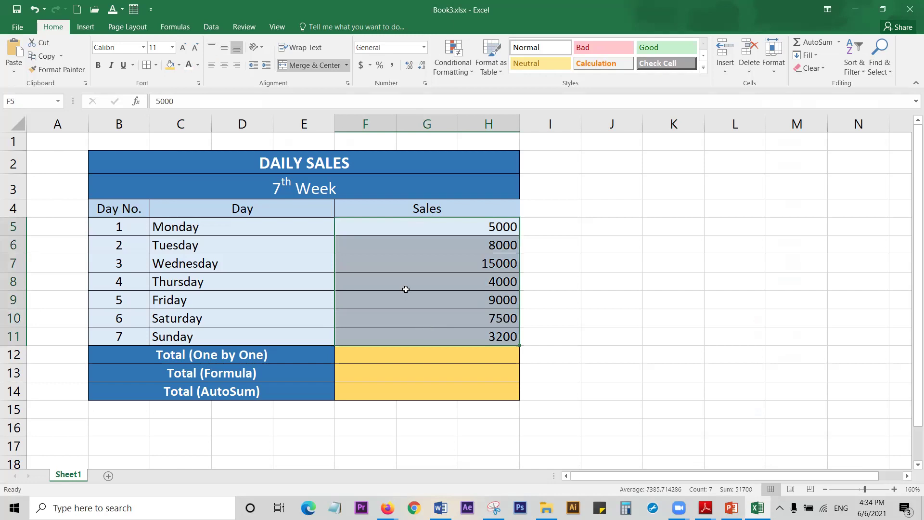
click(523, 240)
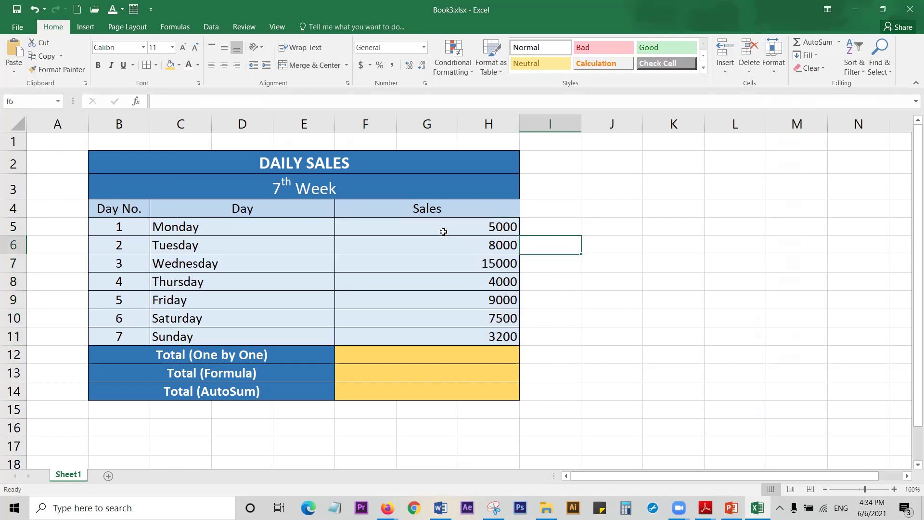
click(441, 232)
drag(440, 242, 447, 339)
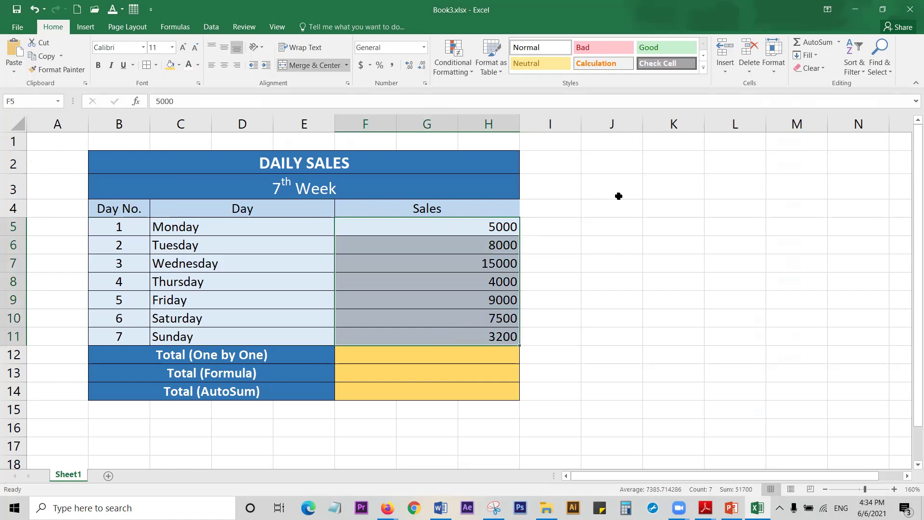
click(604, 195)
click(339, 161)
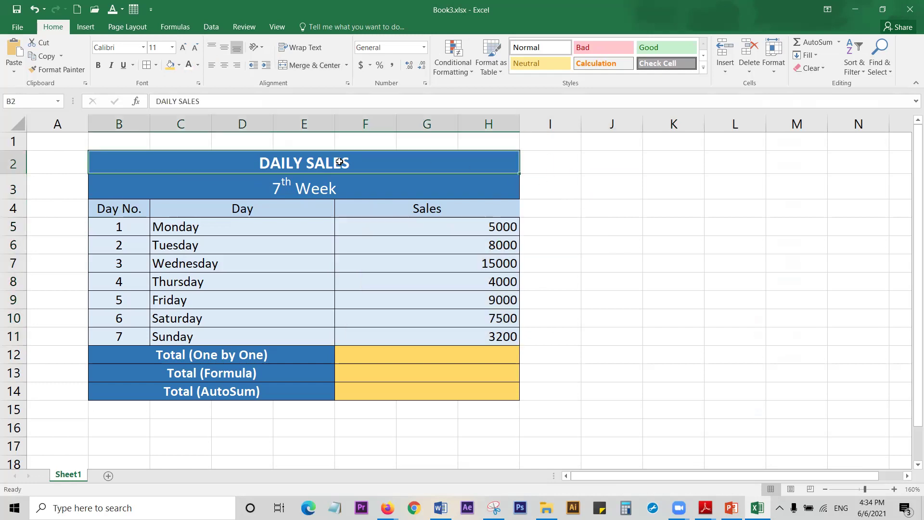
click(474, 230)
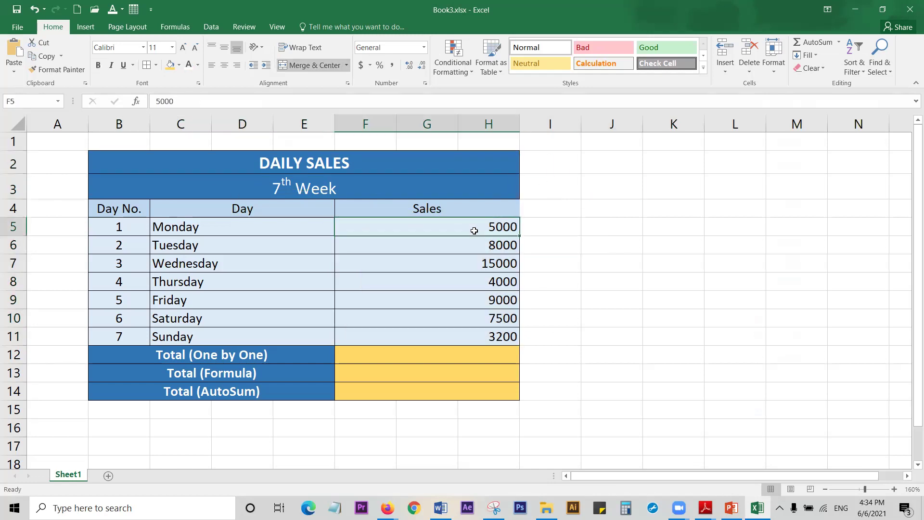
click(481, 356)
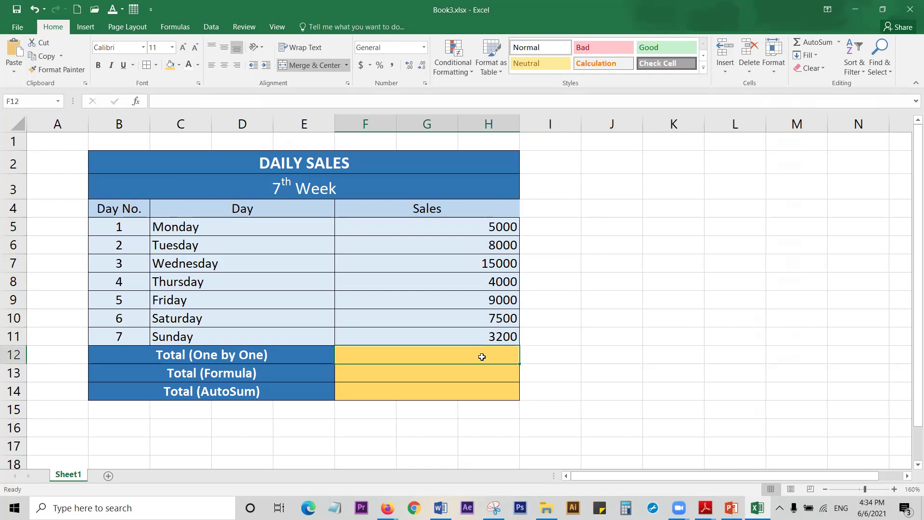
click(576, 260)
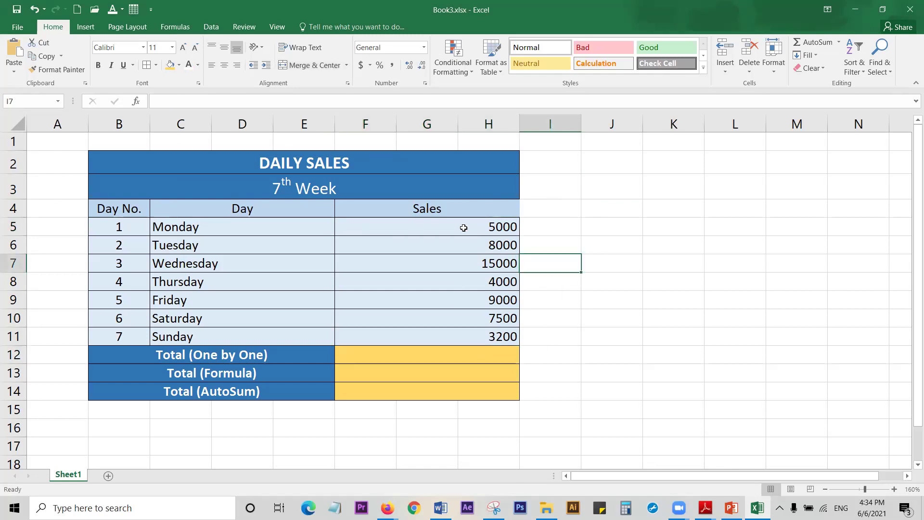
drag(466, 227, 474, 334)
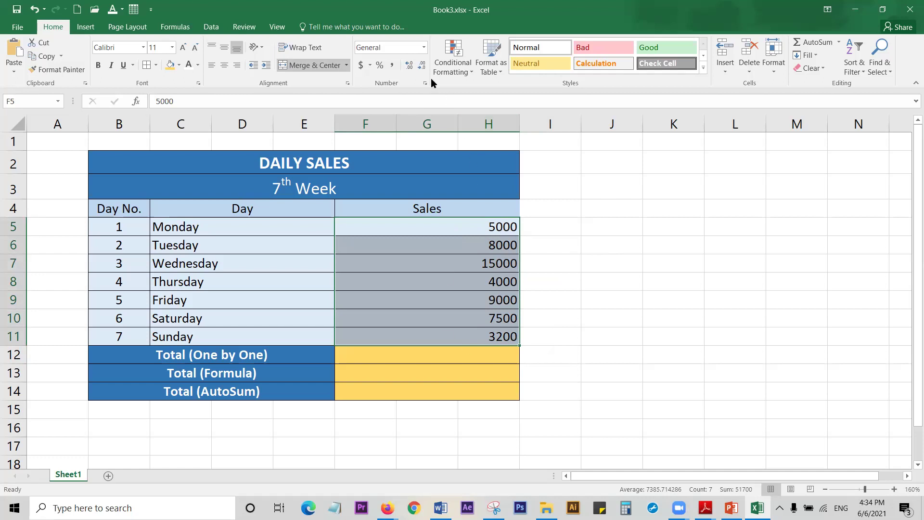
Step: Bring up Format Cells via More Number Formats and pick the Currency category
click(424, 49)
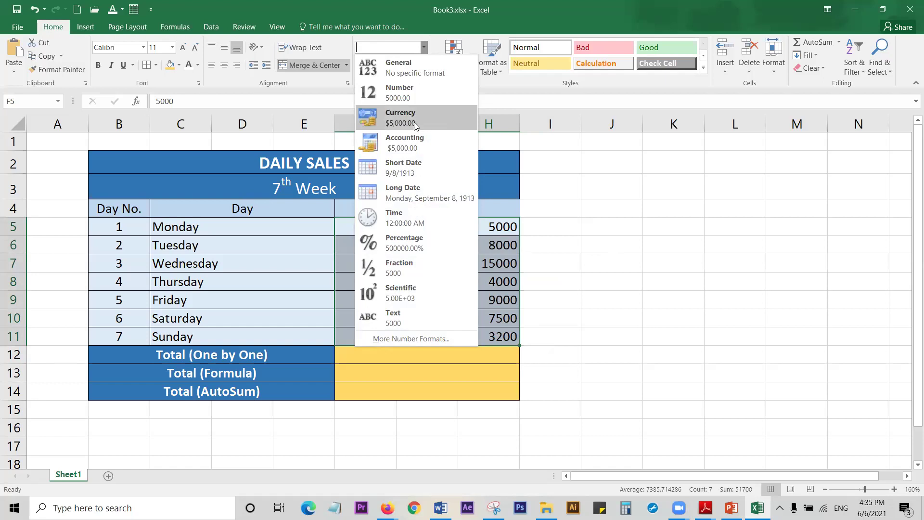
click(424, 48)
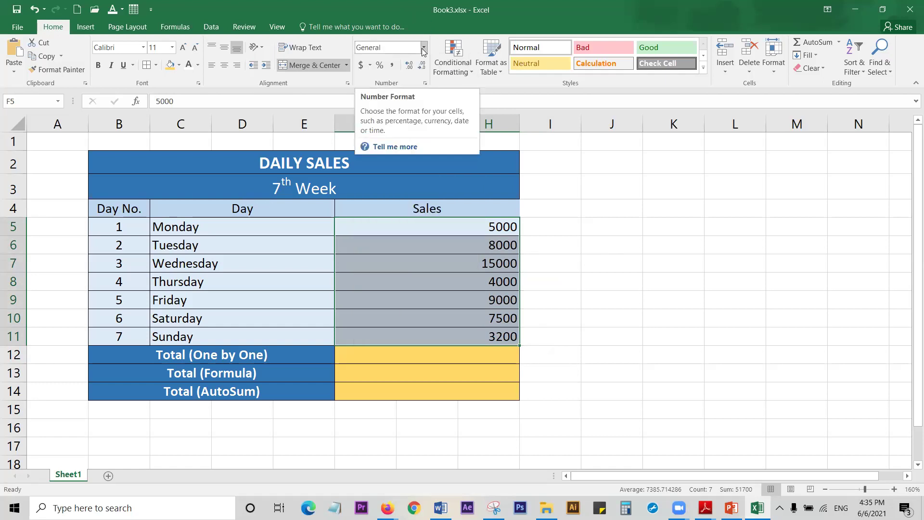
click(424, 48)
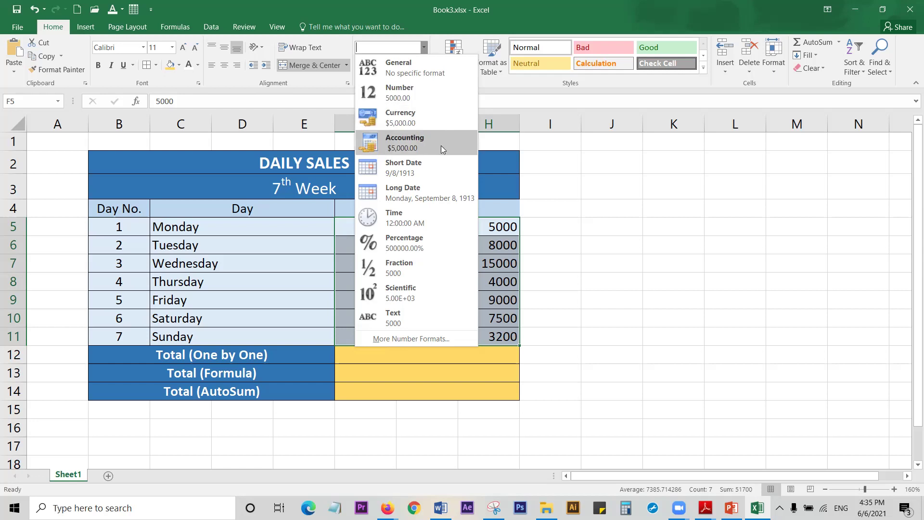
click(426, 339)
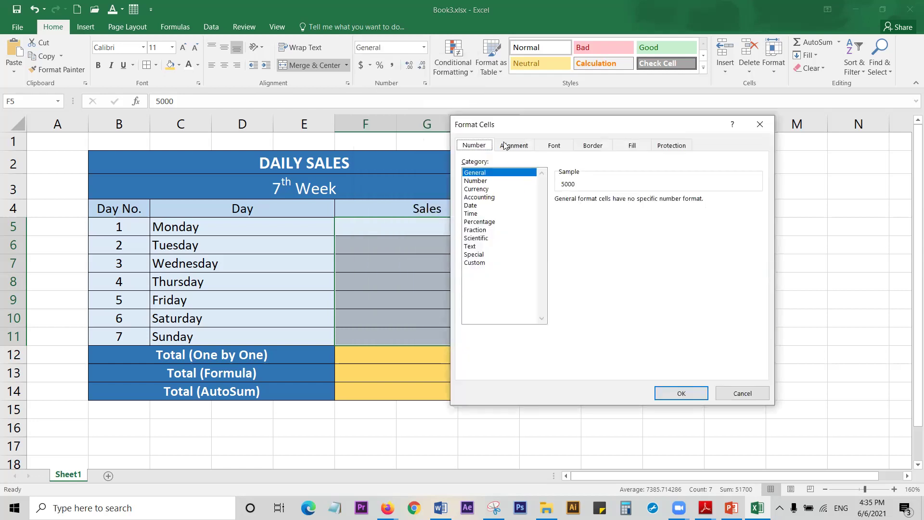
drag(533, 129, 616, 143)
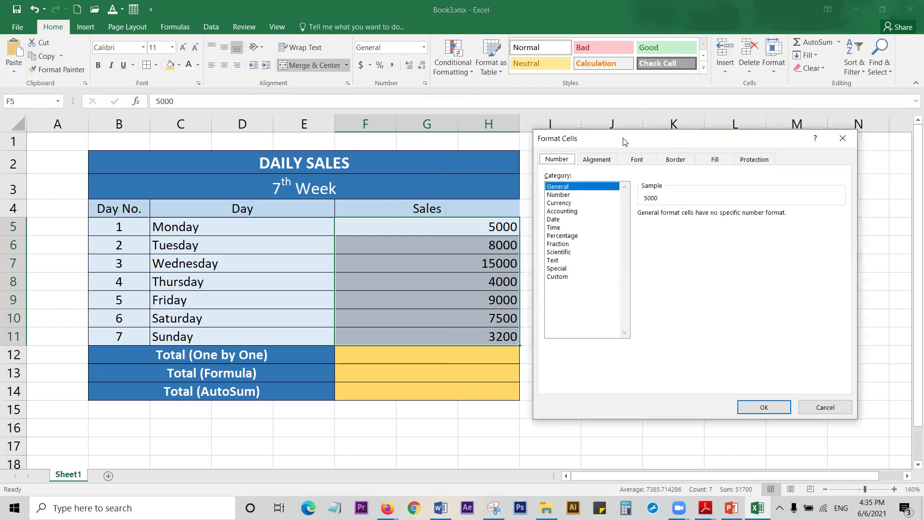
drag(622, 143, 622, 146)
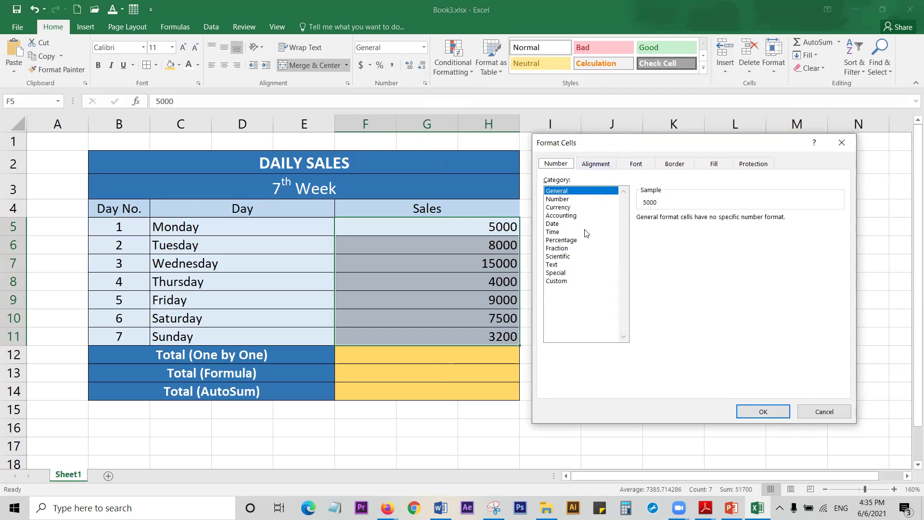
click(573, 207)
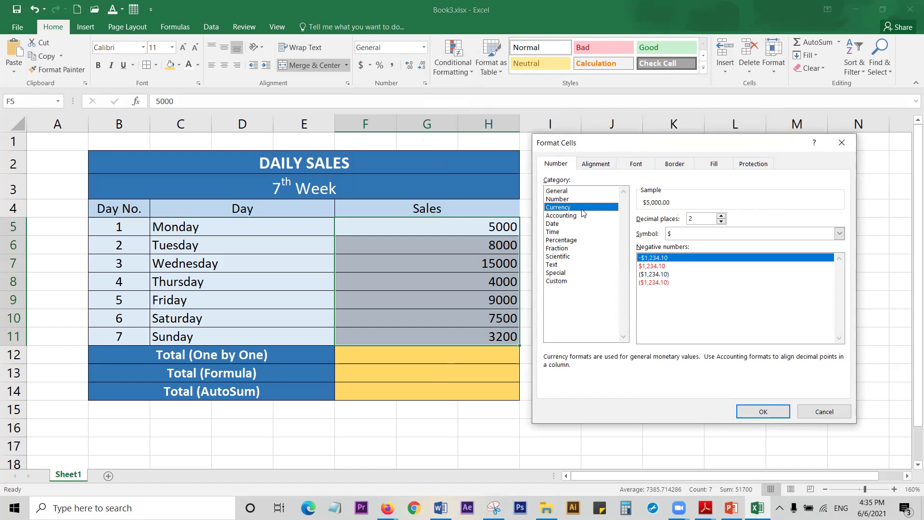
drag(581, 152, 589, 151)
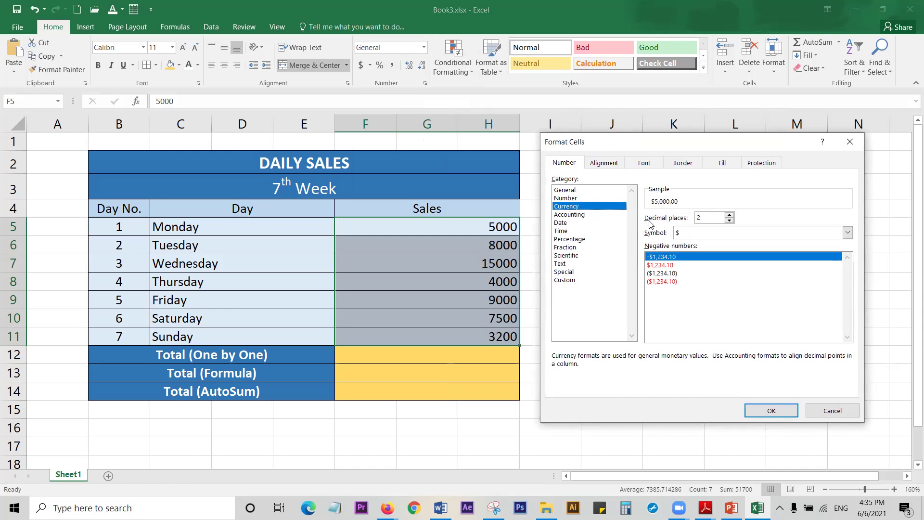
Step: Set the Currency decimal places to 2 after trying higher values
double_click(710, 218)
click(730, 215)
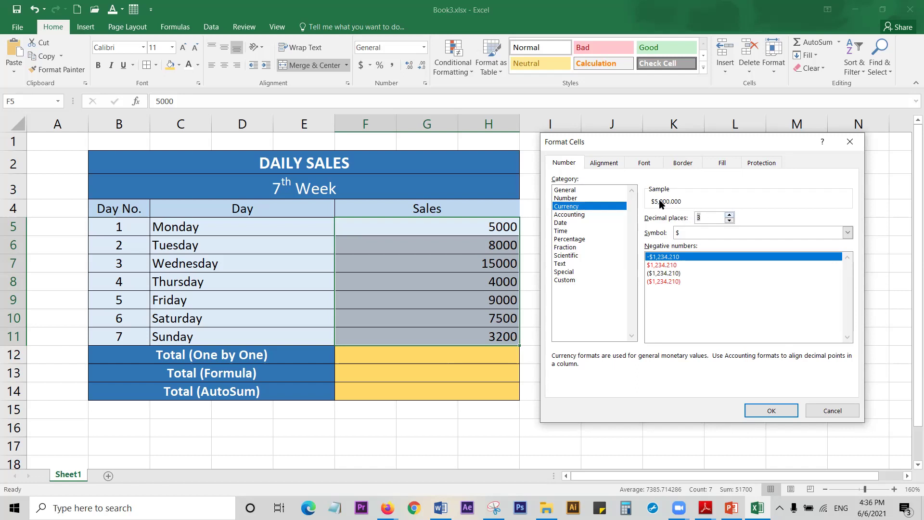
click(729, 215)
click(730, 215)
click(730, 221)
click(730, 220)
click(730, 220)
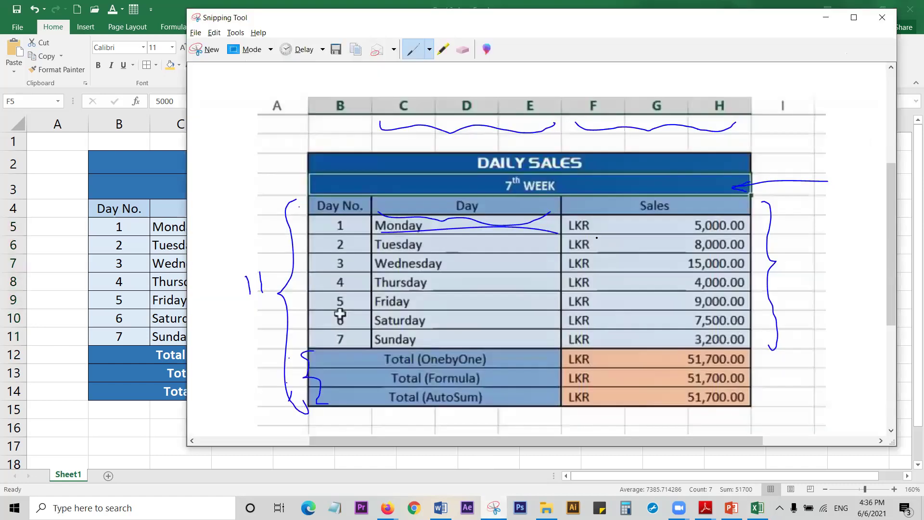
Step: Underline 15,000.00 and the Thursday row's LKR on the reference snip
drag(643, 276, 685, 272)
mouse_move(574, 292)
mouse_down()
mouse_move(599, 292)
mouse_move(576, 292)
mouse_up()
Step: Choose LKR as the Currency symbol and confirm, giving LKR 5,000.00 to LKR 3,200.00
click(825, 17)
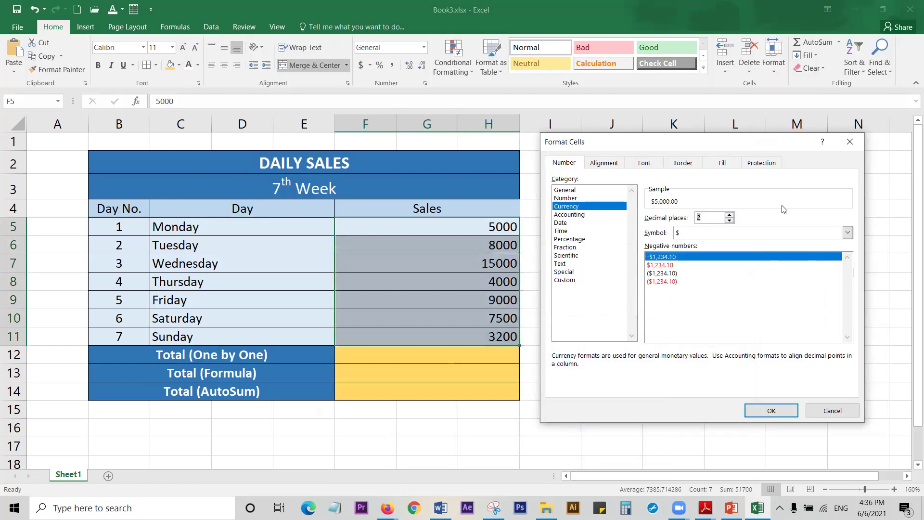
click(753, 234)
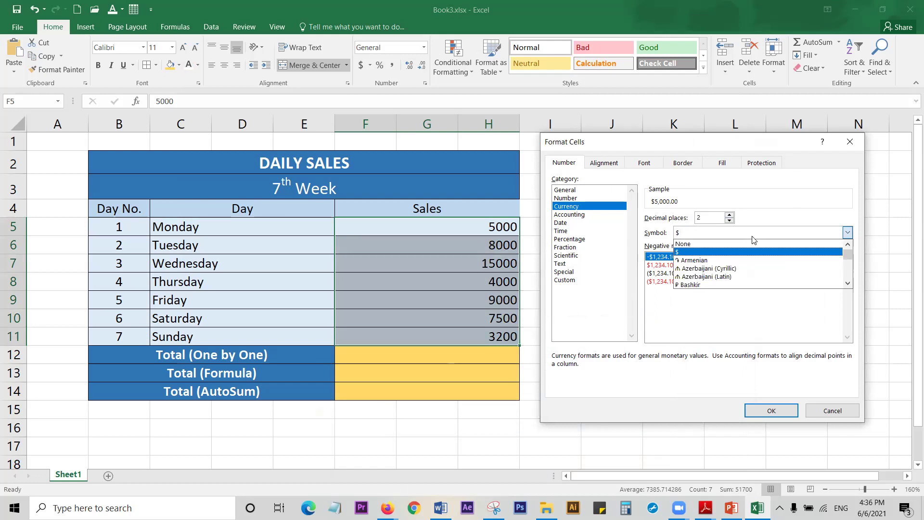
click(763, 235)
click(763, 235)
key(l)
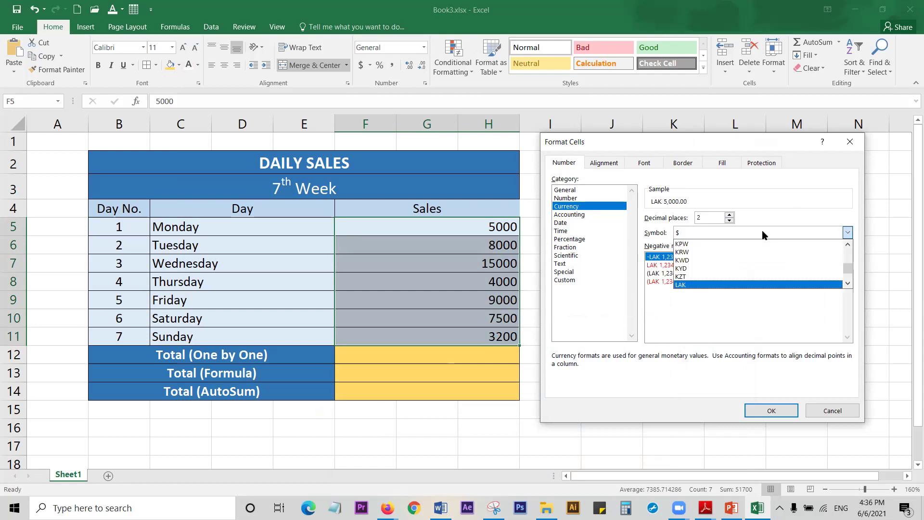
key(k)
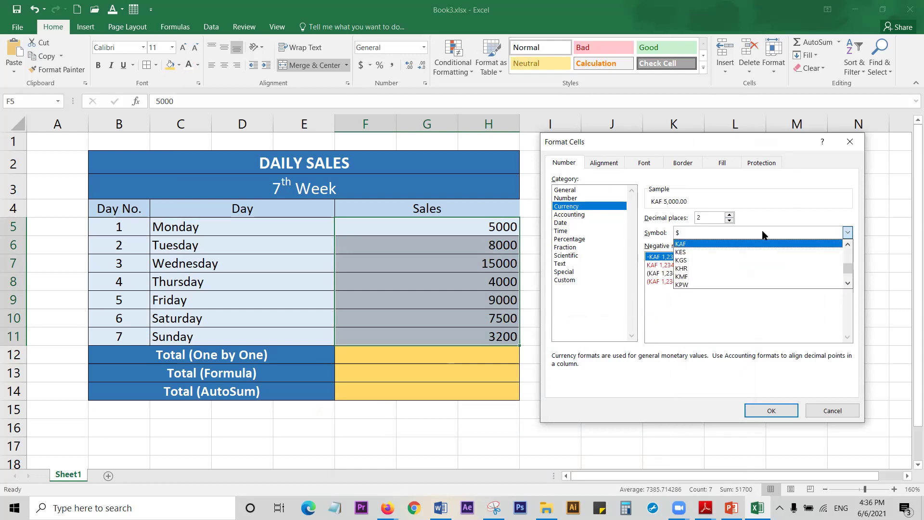
key(l)
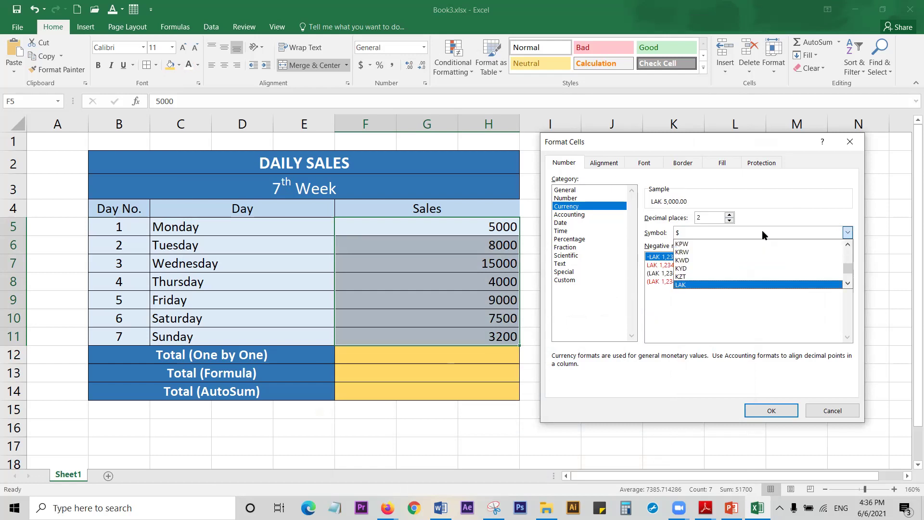
click(848, 283)
click(848, 283)
click(848, 283)
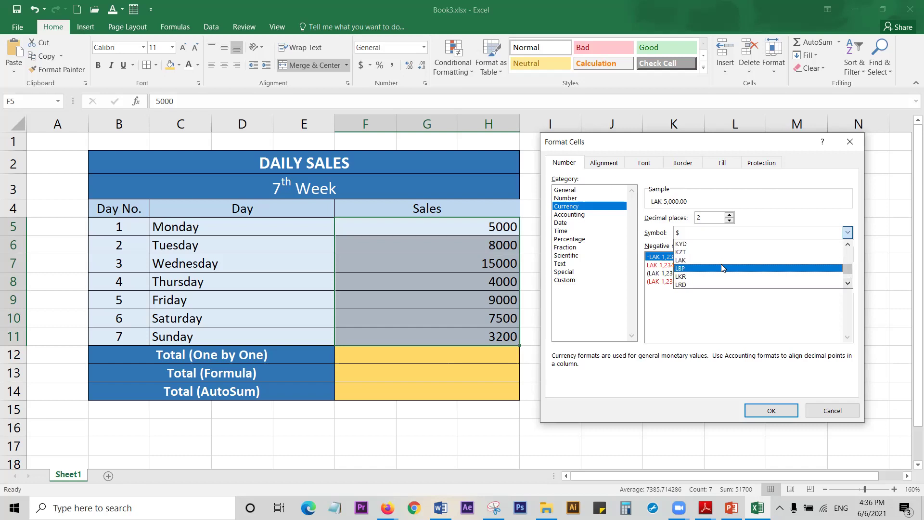
click(689, 277)
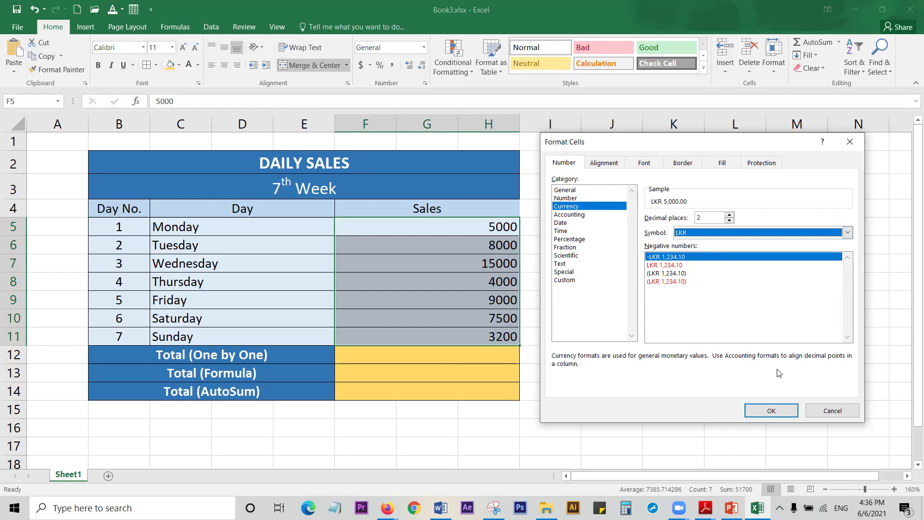
click(771, 411)
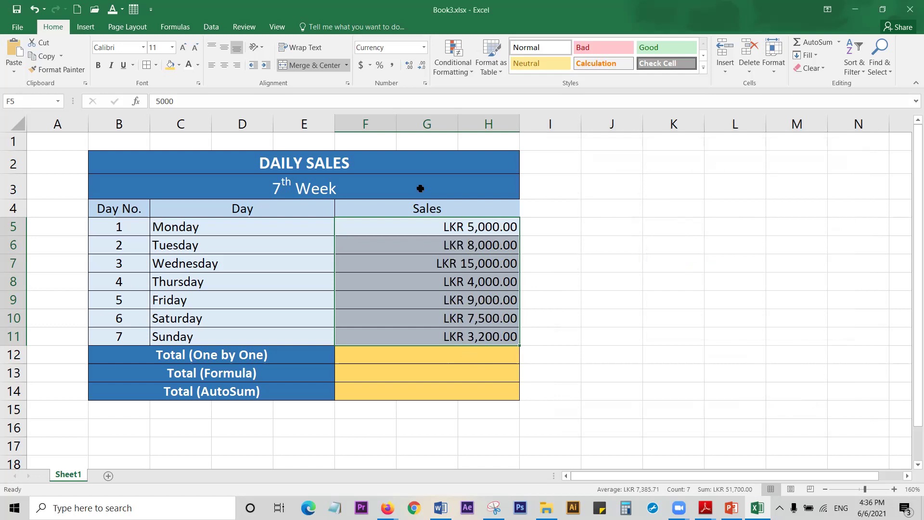
click(19, 9)
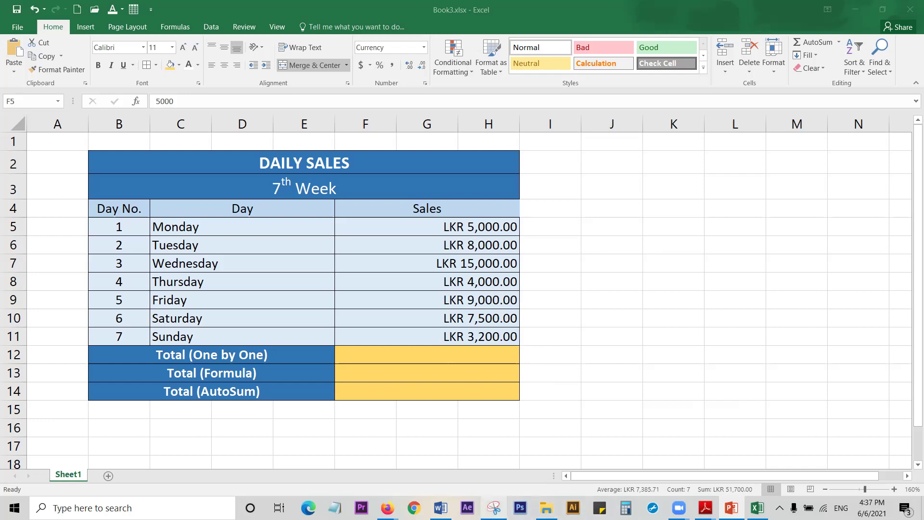
Step: Loop around the LKR label column and mark the Sales amounts on the reference snip
click(493, 508)
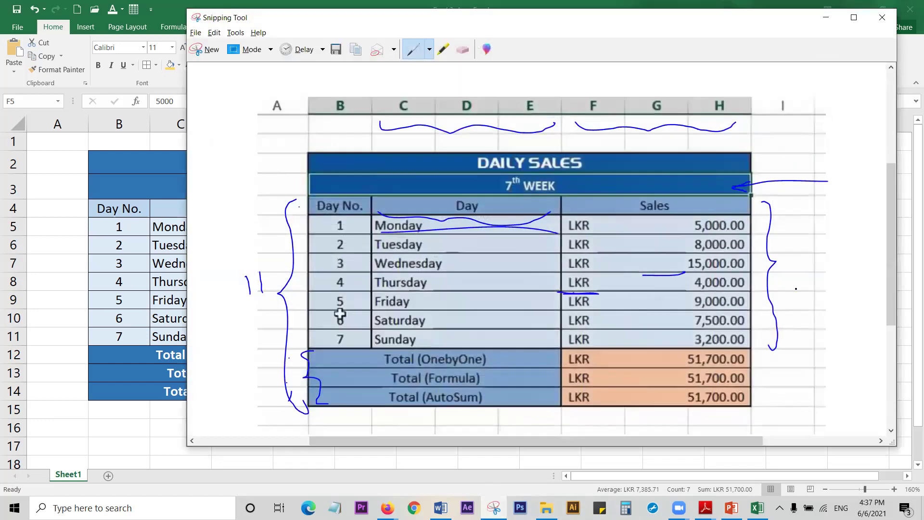
mouse_move(584, 201)
mouse_down()
mouse_move(617, 339)
mouse_move(604, 346)
mouse_up()
drag(559, 226, 626, 249)
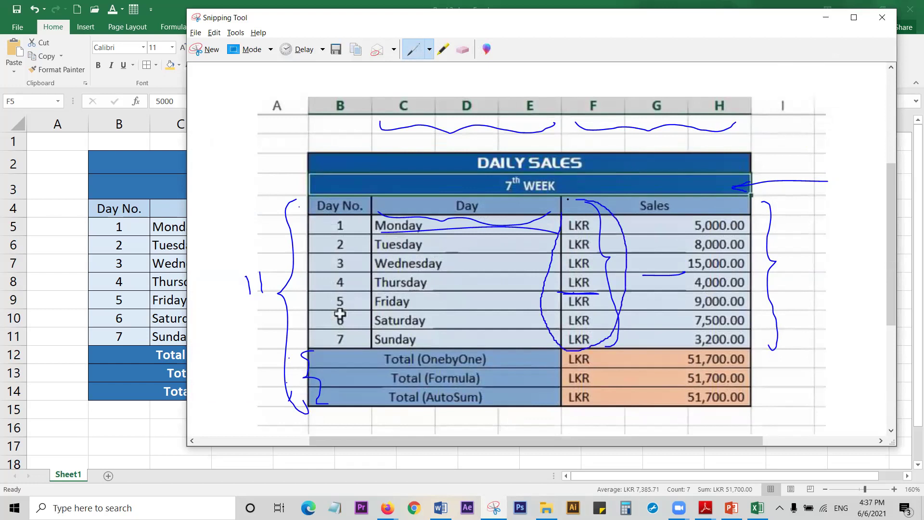
drag(625, 241, 555, 325)
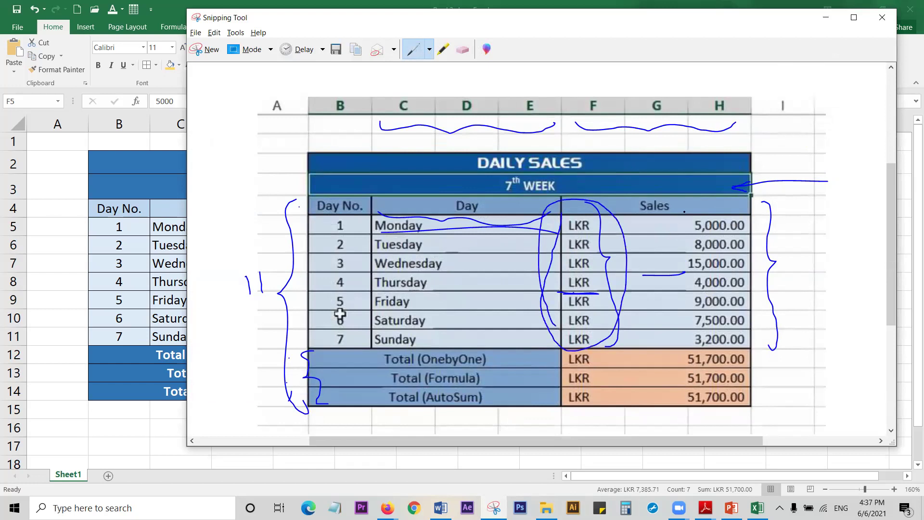
drag(686, 203, 681, 343)
click(829, 20)
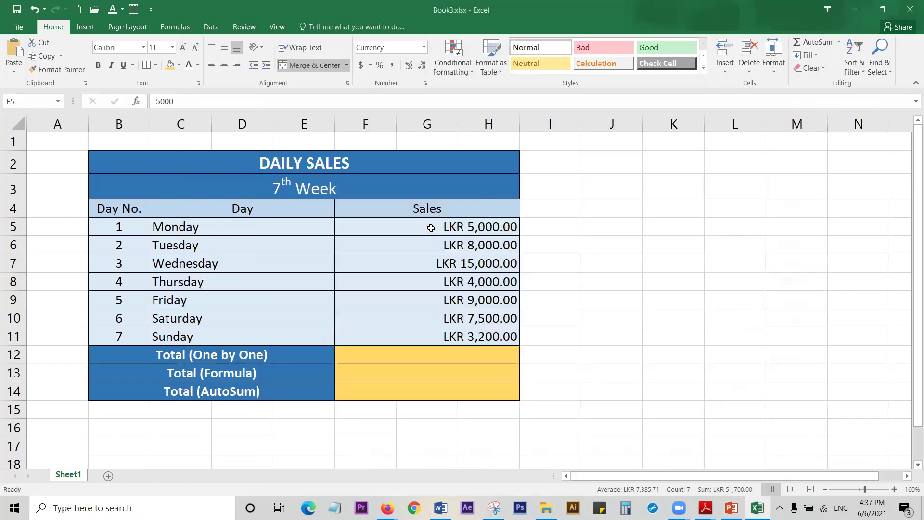
Step: Give the seven daily sales Accounting format with LKR and 2 decimals
drag(431, 228, 439, 333)
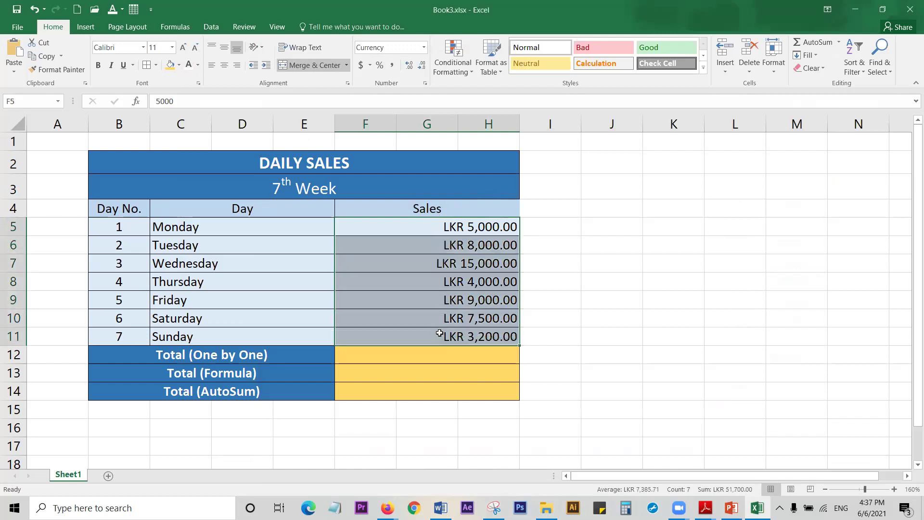
click(424, 47)
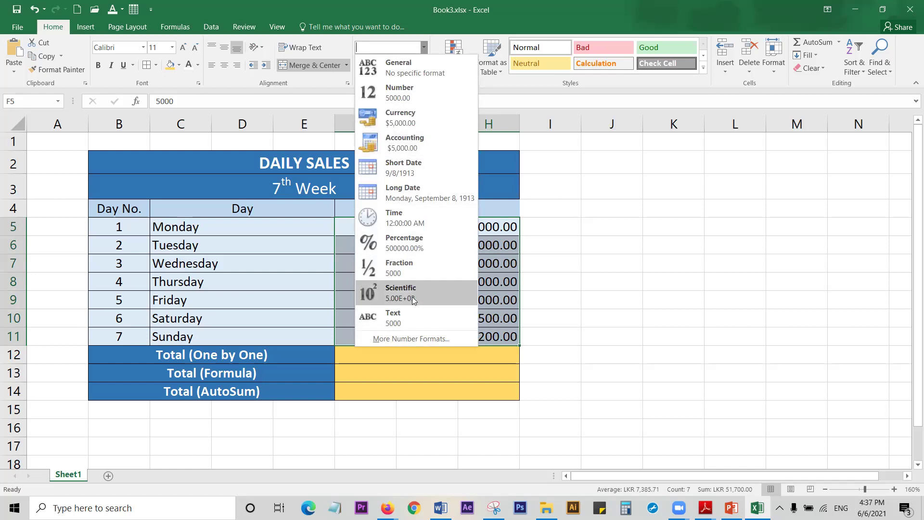
click(411, 338)
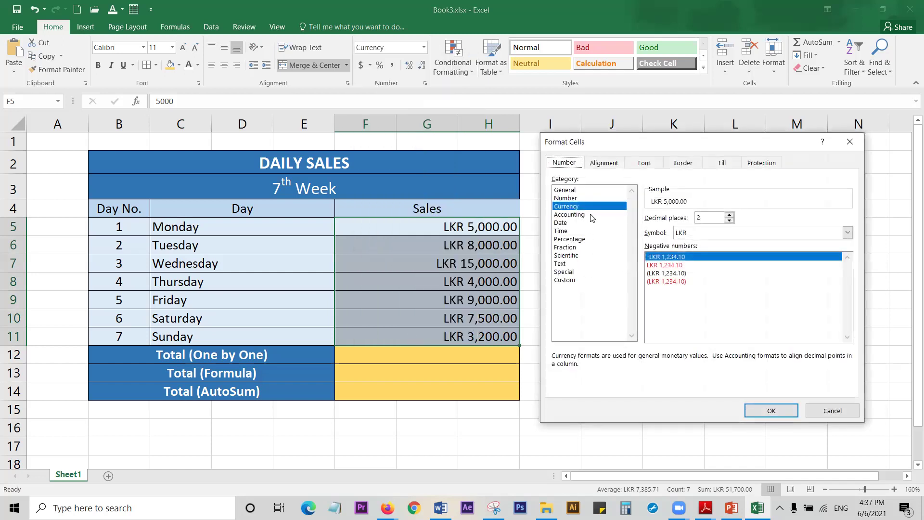
click(592, 215)
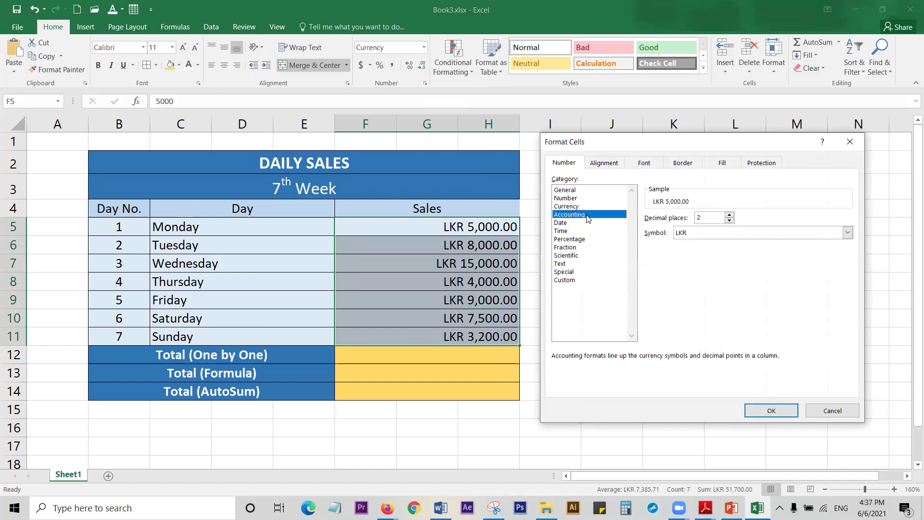
click(755, 411)
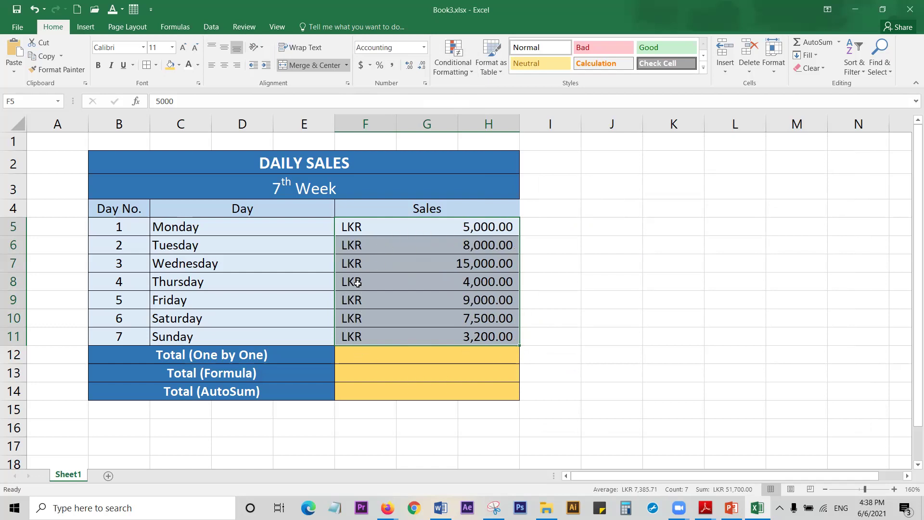
drag(403, 355, 402, 391)
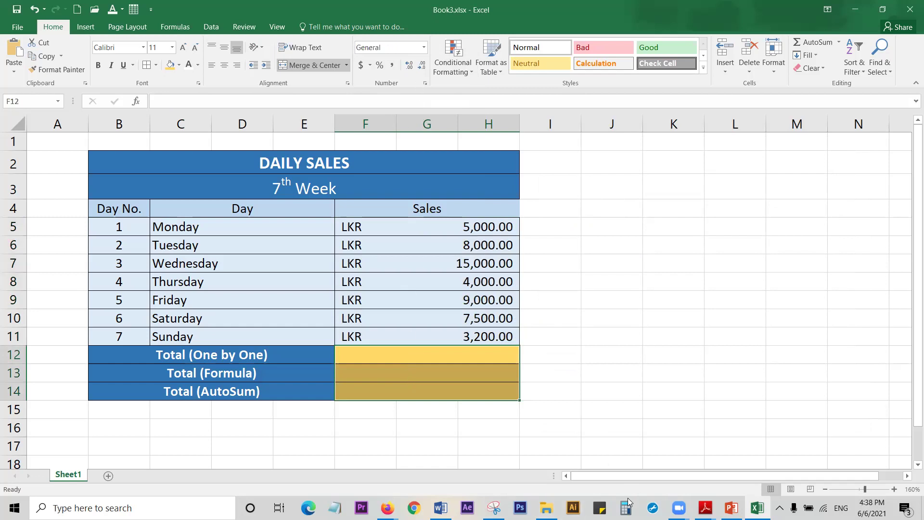
Step: Apply Accounting format to the empty total cells F12:H14 from the Number Format list
click(494, 508)
click(493, 507)
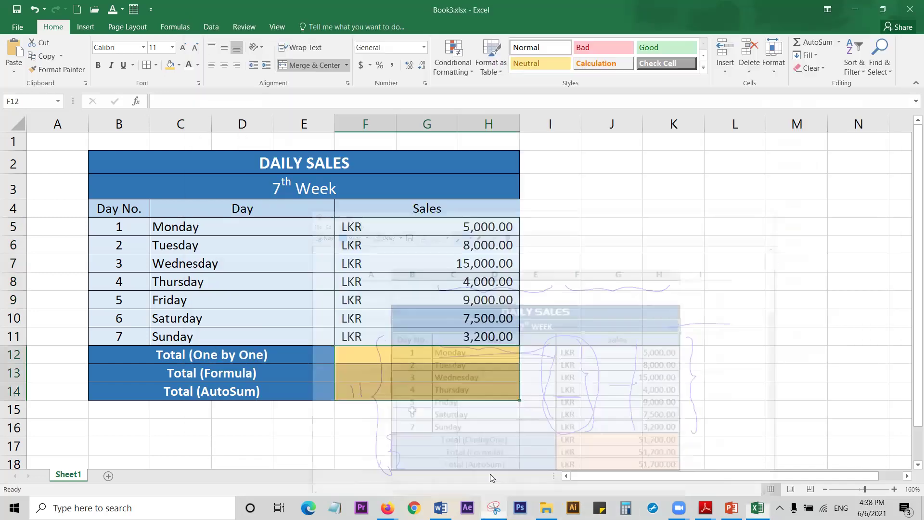
click(424, 47)
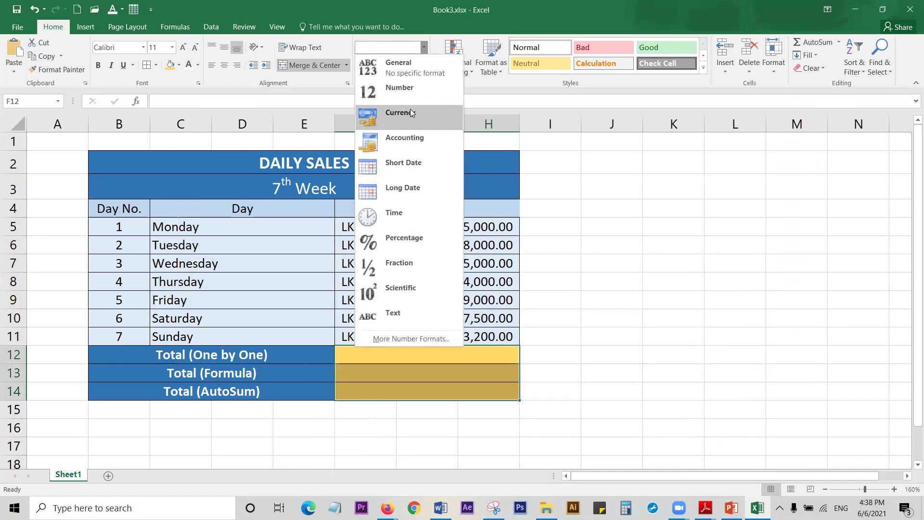
click(405, 140)
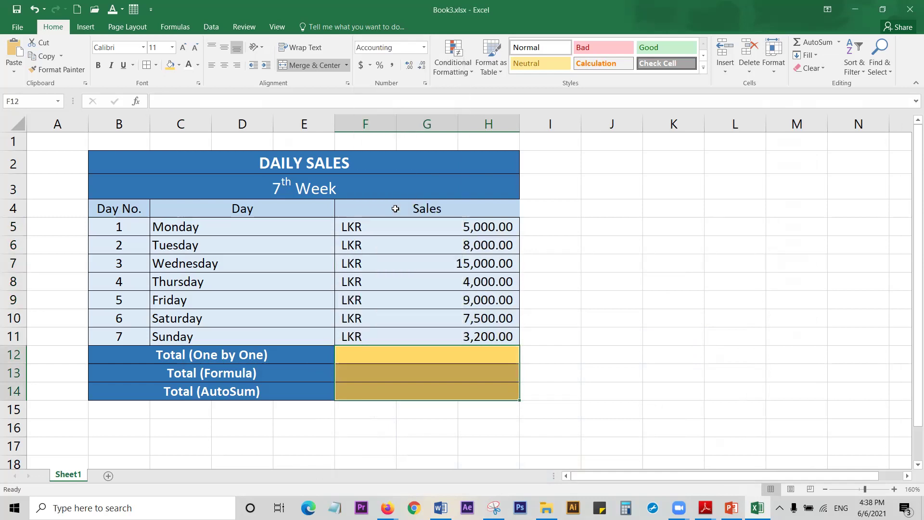
click(560, 377)
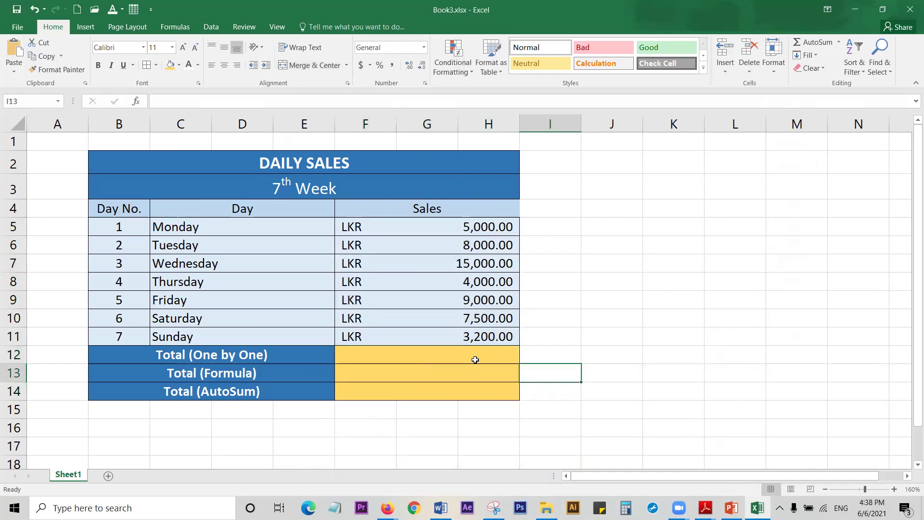
click(17, 10)
Step: Format F5:H14 as Currency with the LKR symbol and 2 decimal places
drag(424, 224, 431, 388)
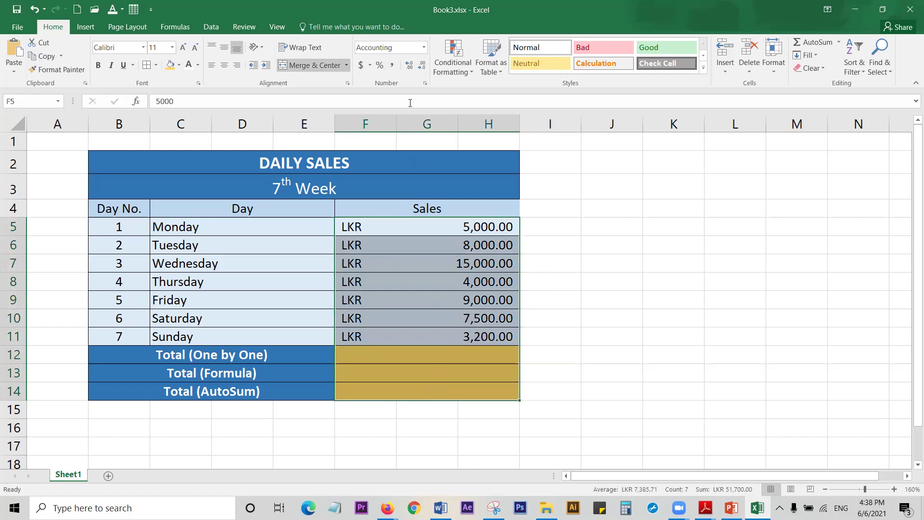
click(425, 83)
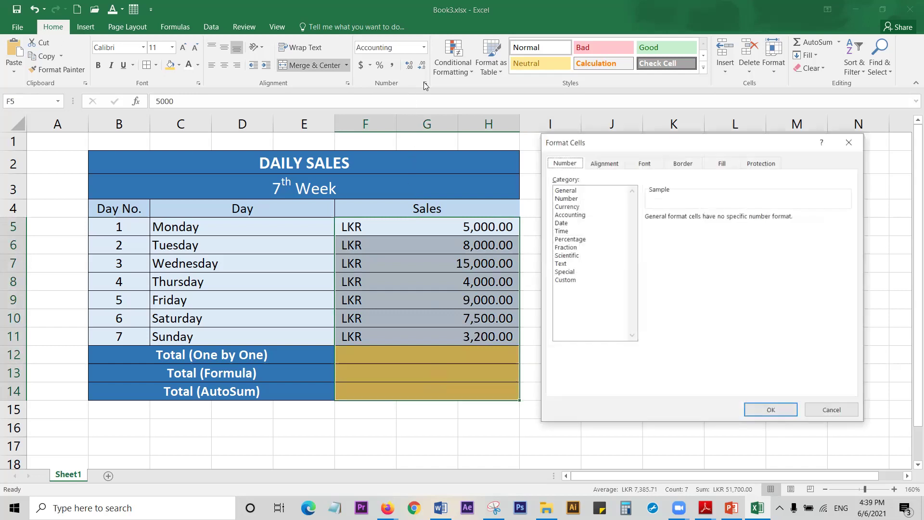
click(588, 216)
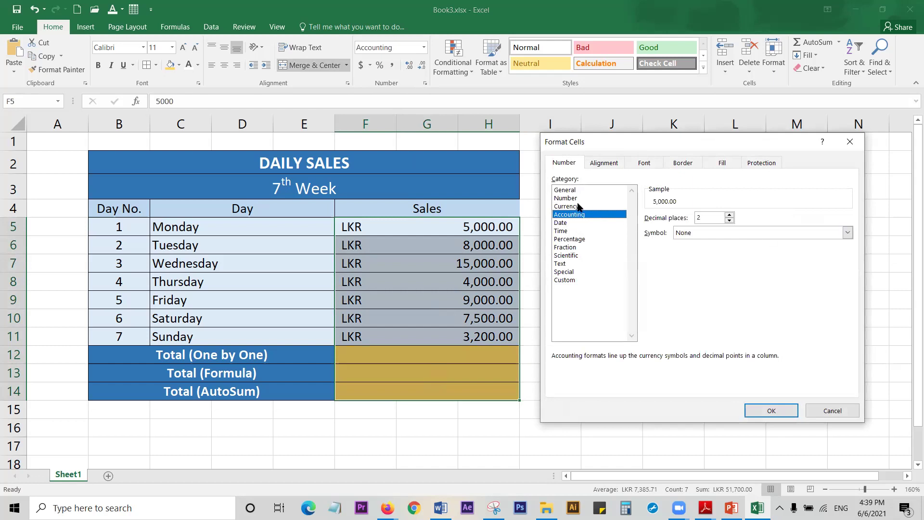
click(578, 207)
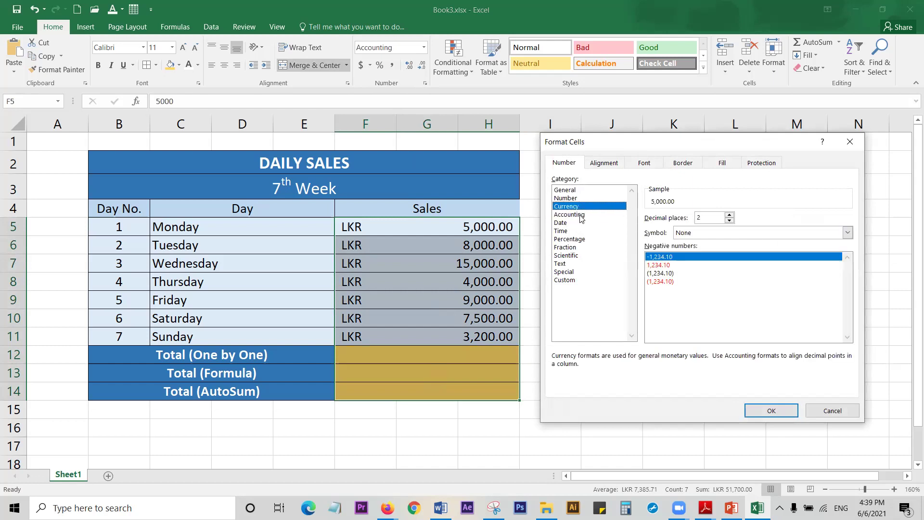
click(582, 218)
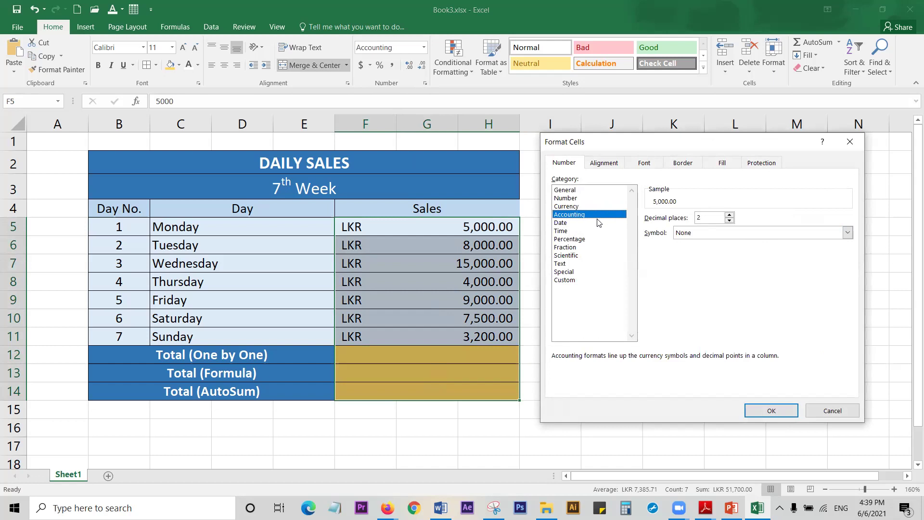
click(573, 206)
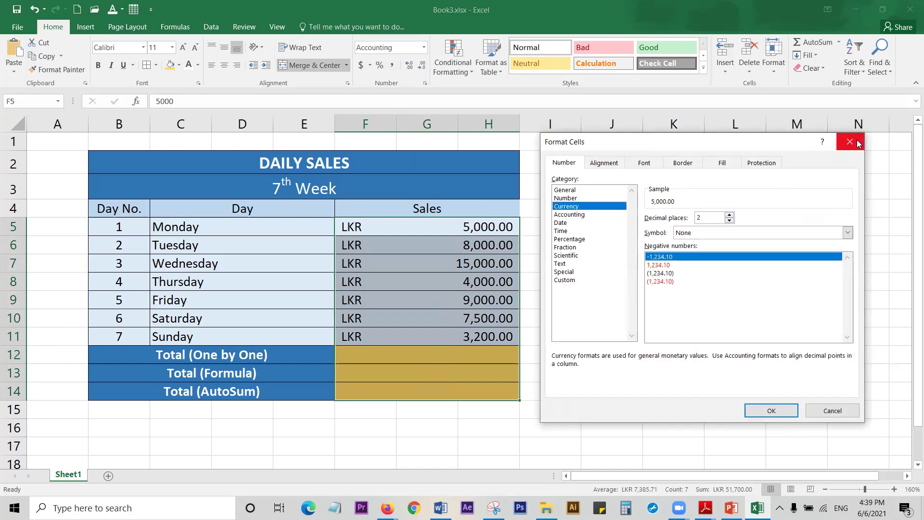
click(740, 233)
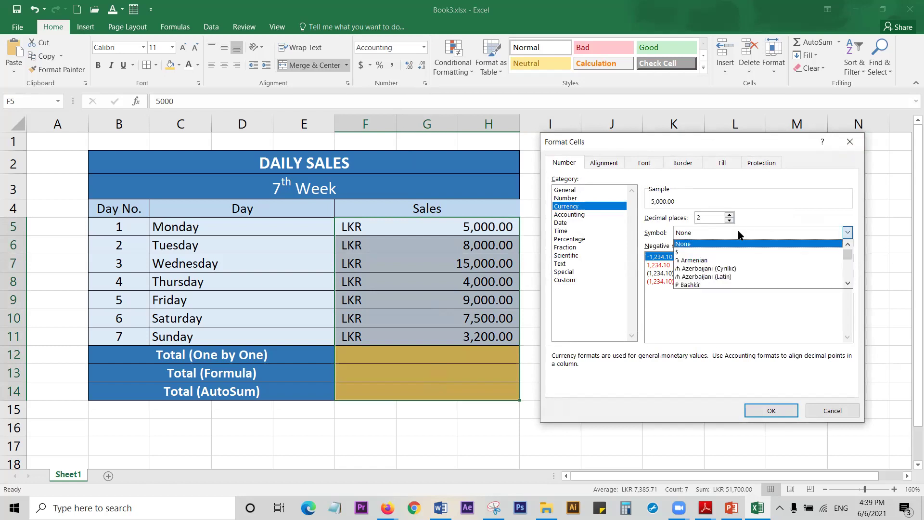
key(l)
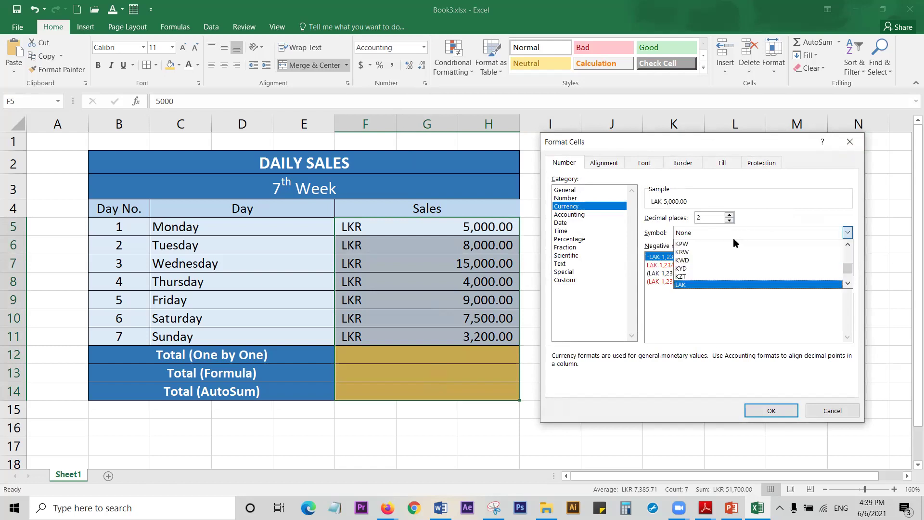
key(Down)
key(Down)
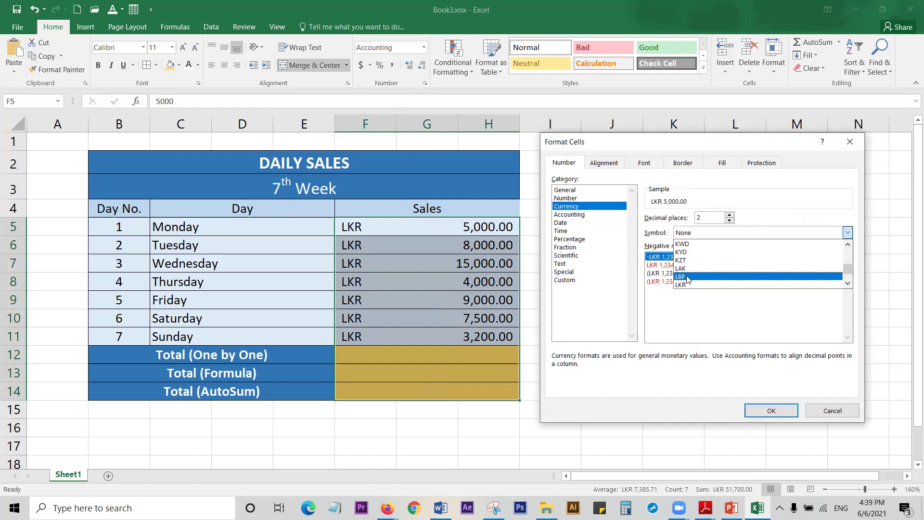
click(691, 285)
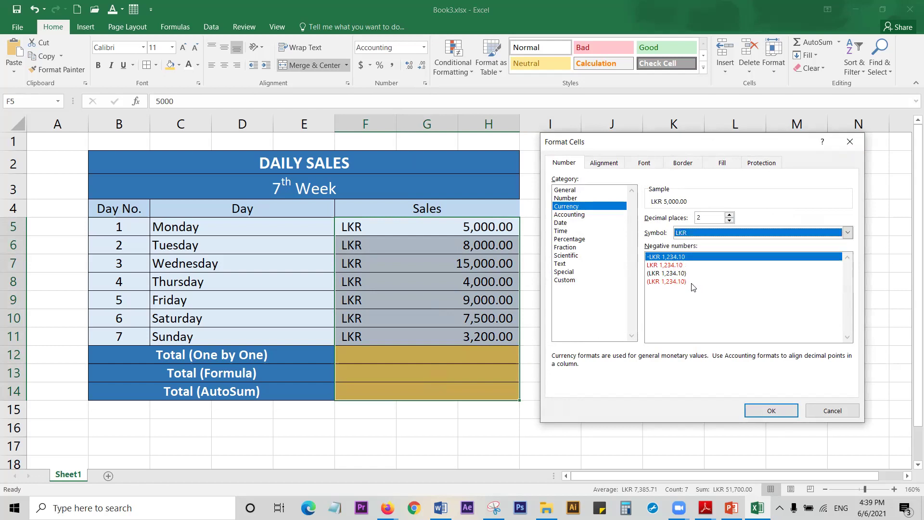
click(771, 412)
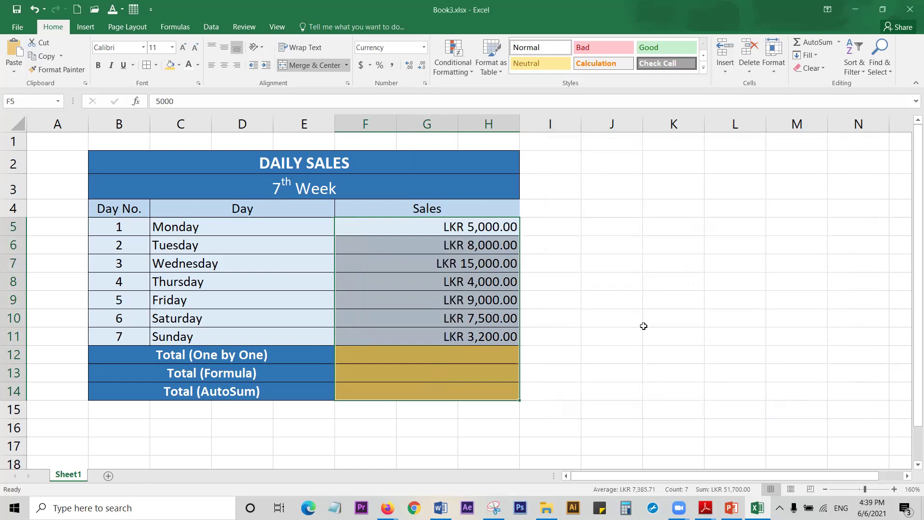
Step: Apply Accounting format to the sales and totals, changing its symbol from $ to LKR
click(424, 48)
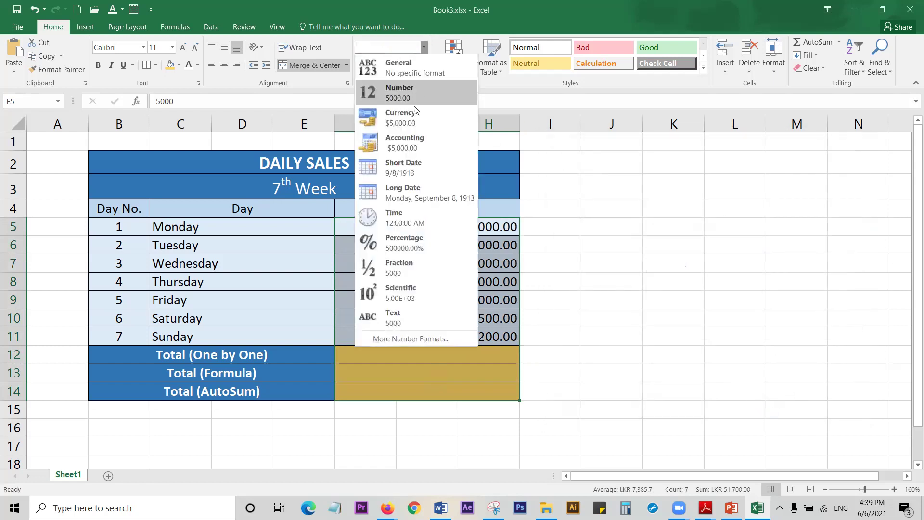
click(404, 143)
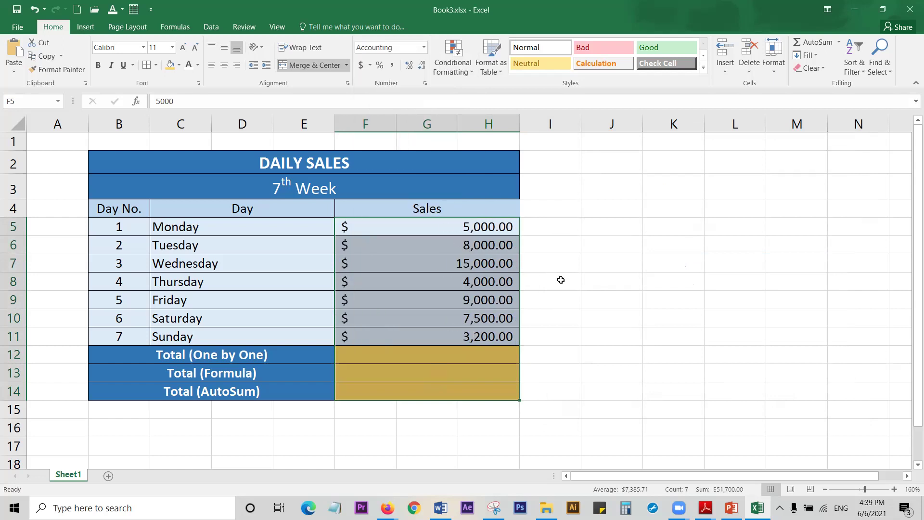
click(424, 48)
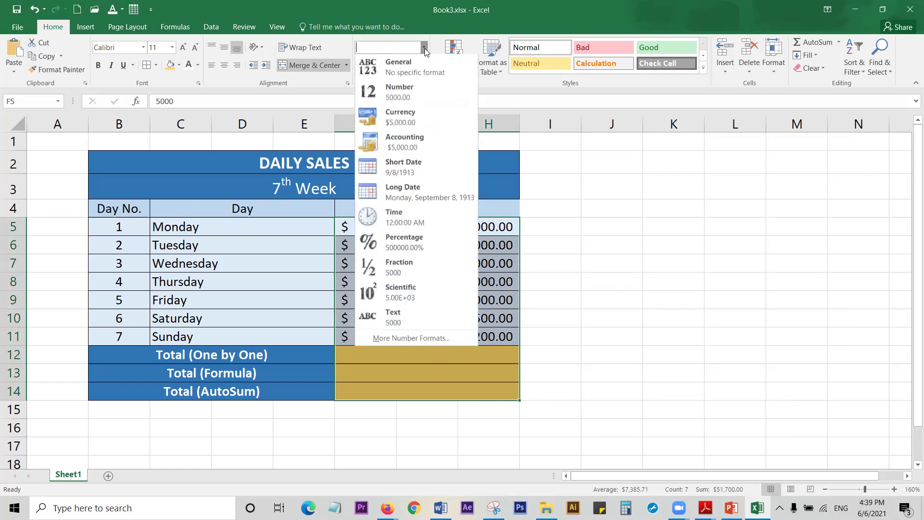
click(417, 340)
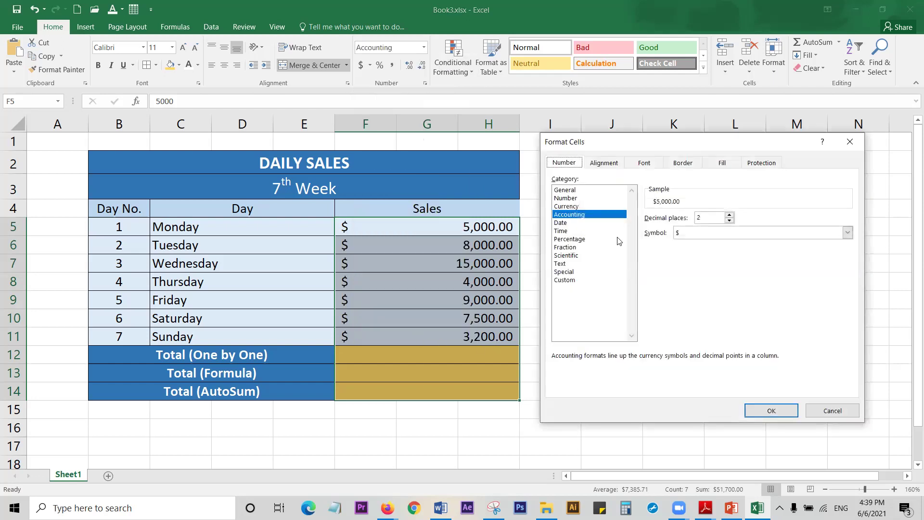
click(720, 233)
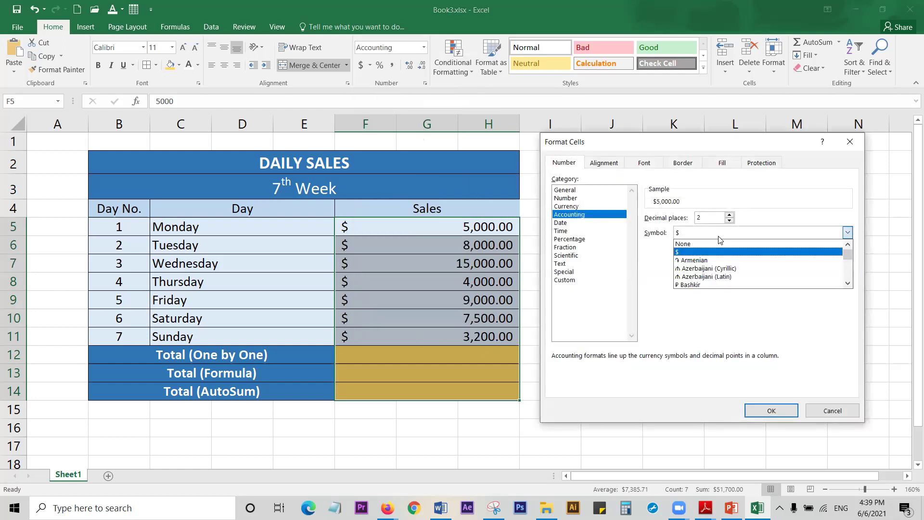
key(l)
key(l)
key(l)
click(699, 284)
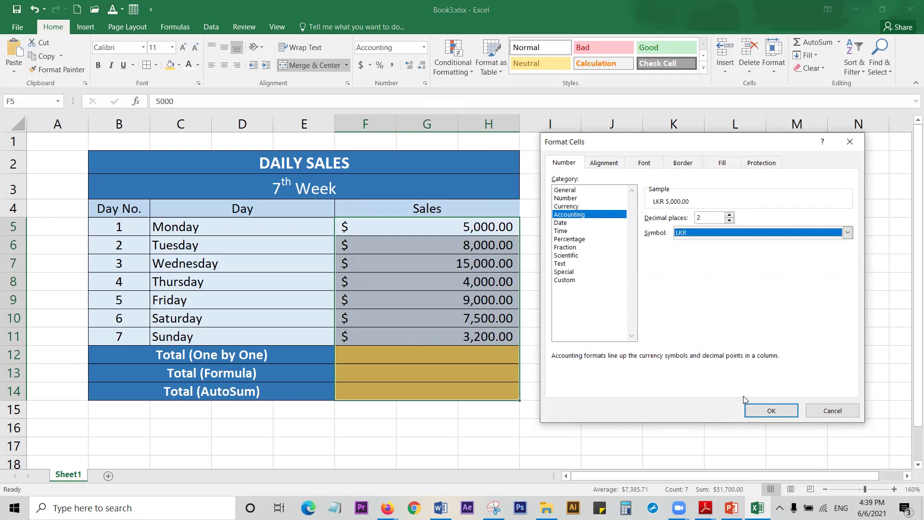
click(768, 412)
click(591, 284)
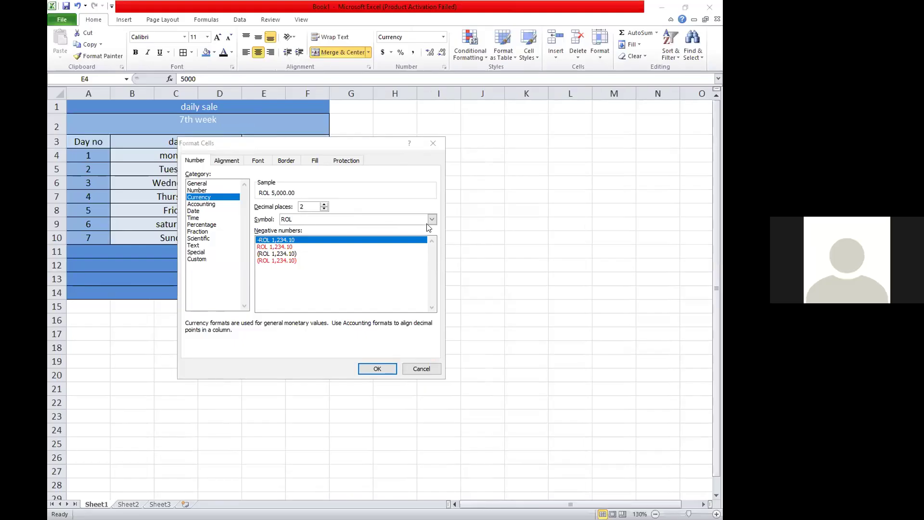
Step: Close Format Cells without applying changes and undo the last format change on E4
click(431, 220)
click(320, 232)
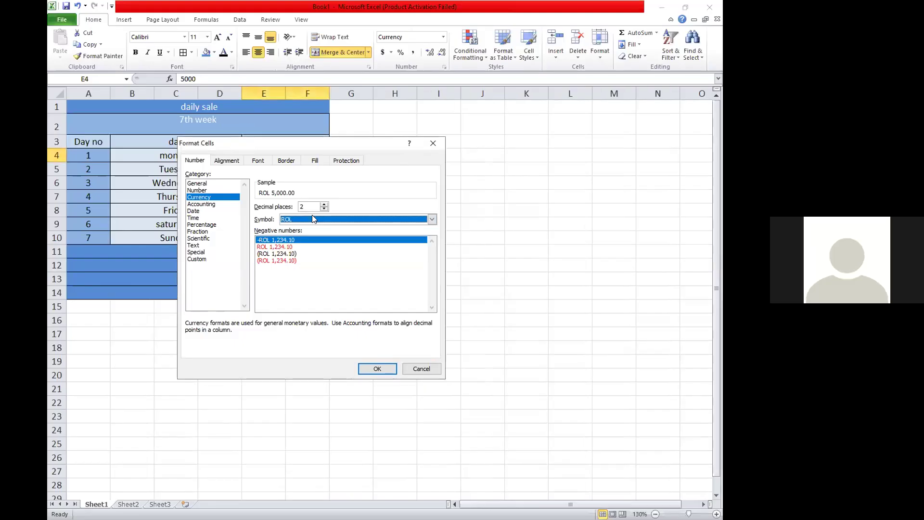
click(424, 140)
click(198, 124)
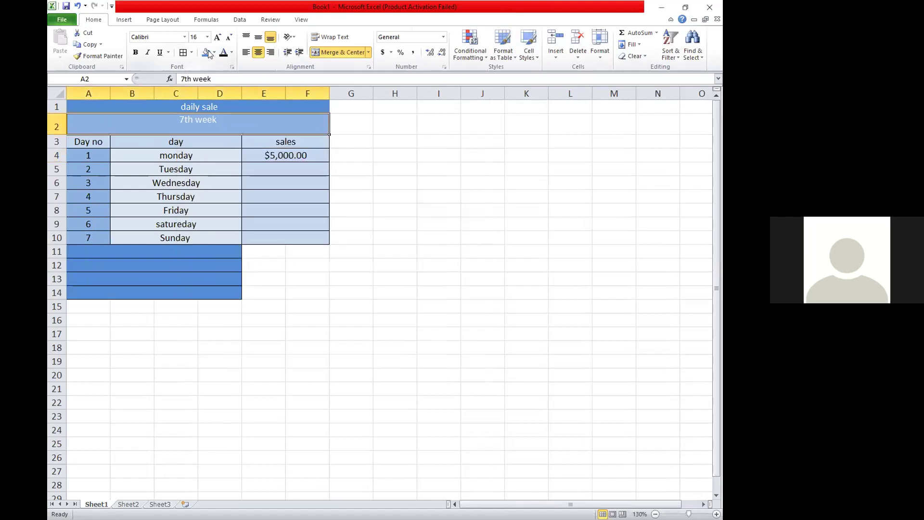
click(232, 67)
click(194, 281)
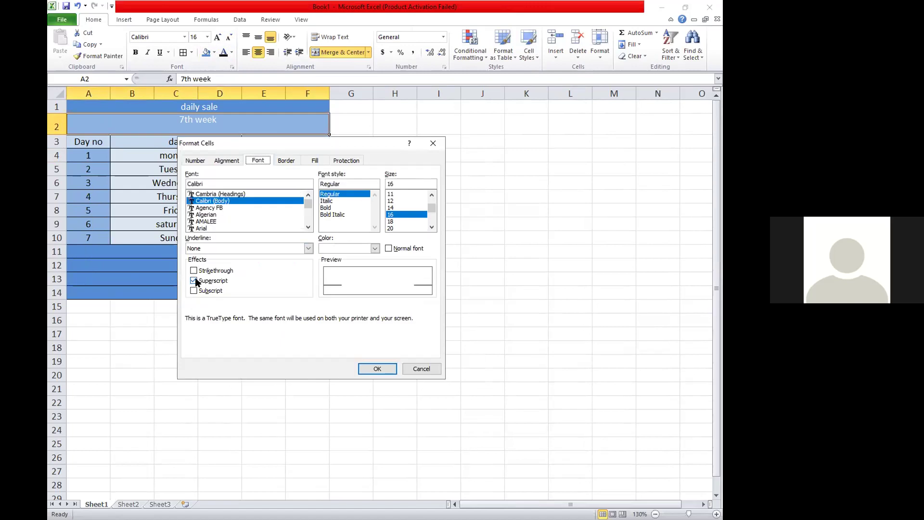
click(436, 148)
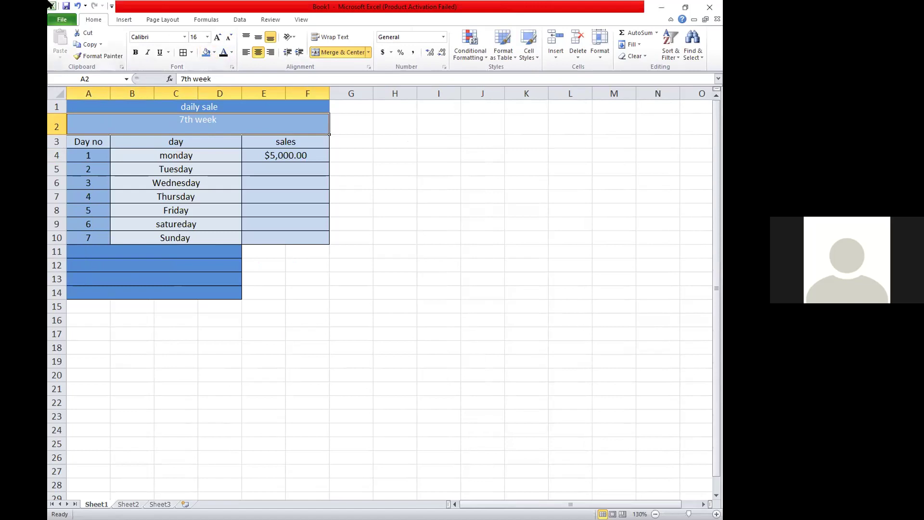
click(78, 6)
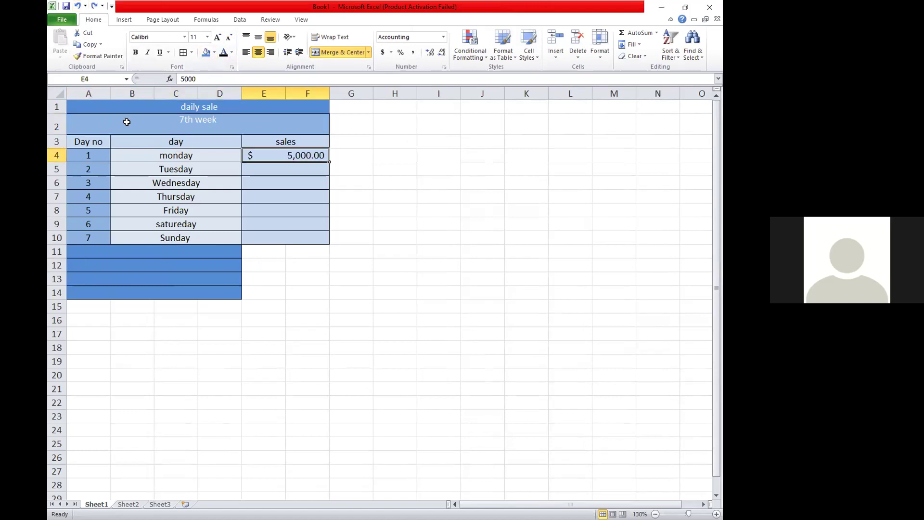
Step: Turn off Superscript for the whole 7th week title in A2
click(221, 122)
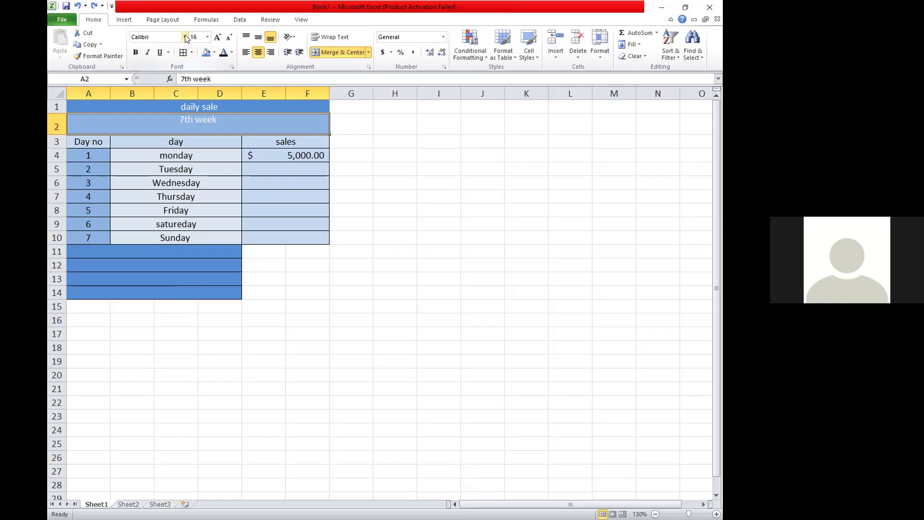
click(231, 67)
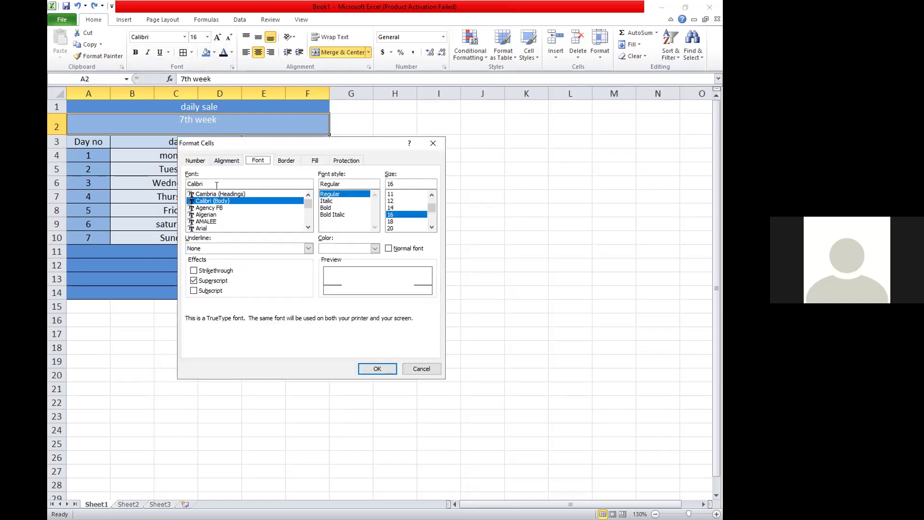
click(200, 283)
click(200, 284)
click(366, 369)
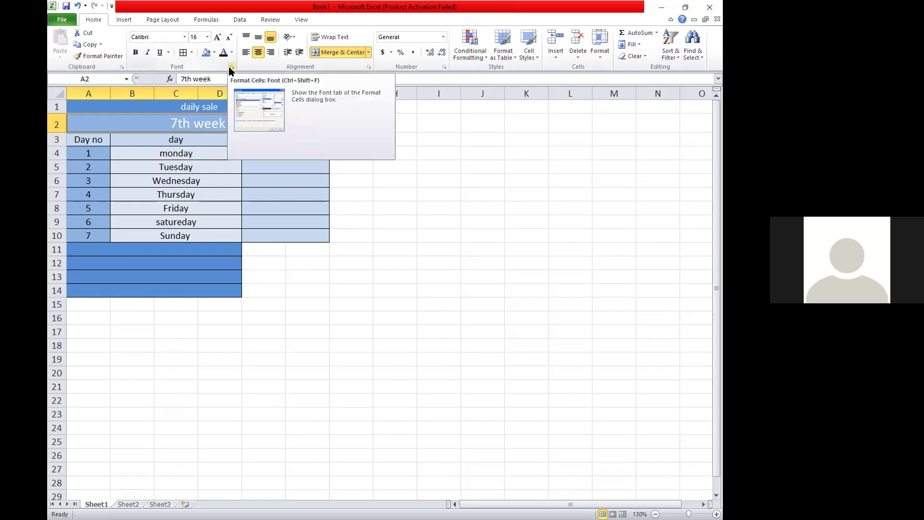
Step: Make only the 'th' in the A2 title superscript so it reads 7th week
double_click(198, 123)
drag(189, 122, 178, 123)
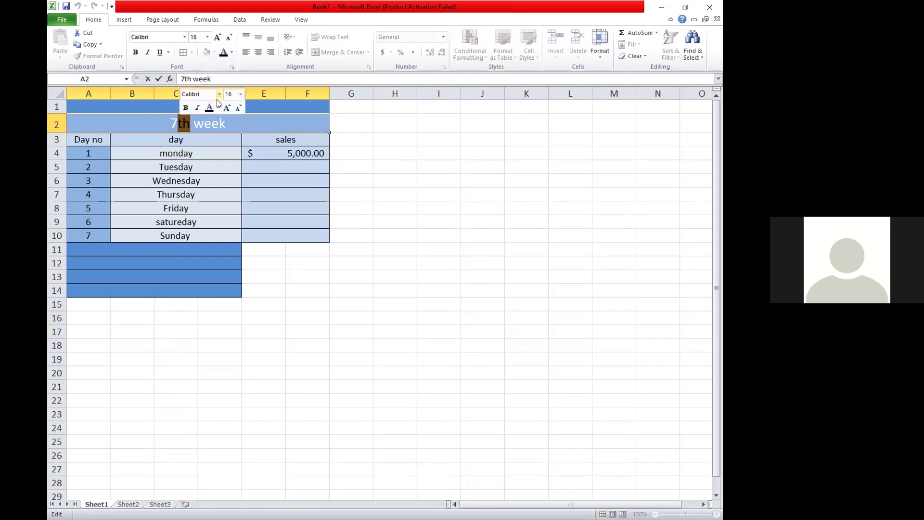
click(235, 68)
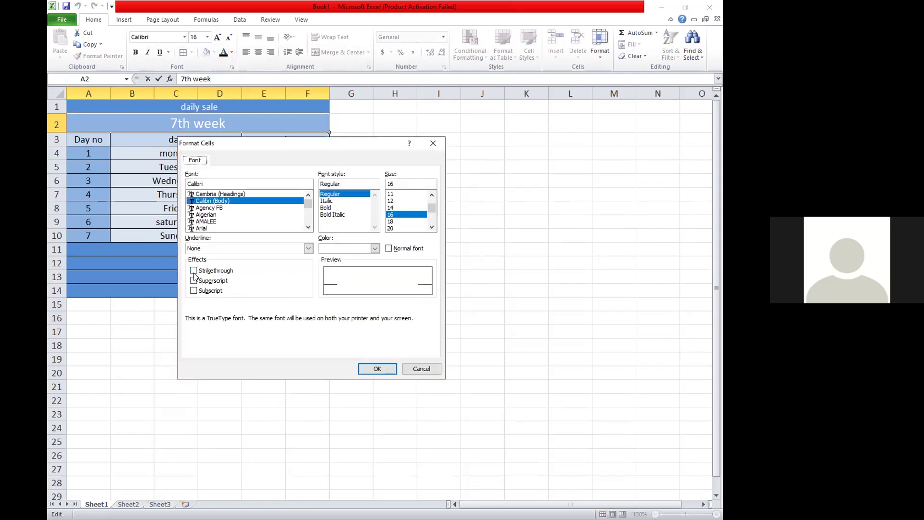
click(194, 282)
drag(371, 369, 244, 151)
key(Return)
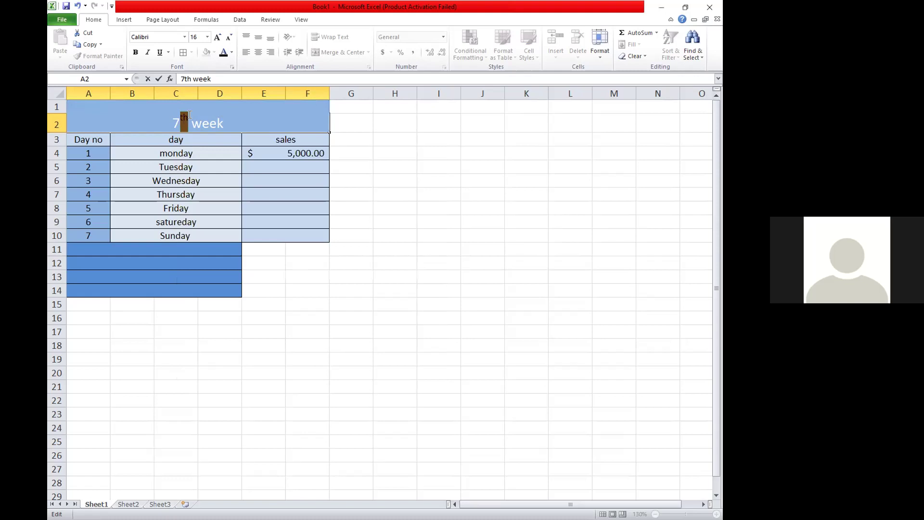
click(229, 119)
click(284, 169)
click(264, 153)
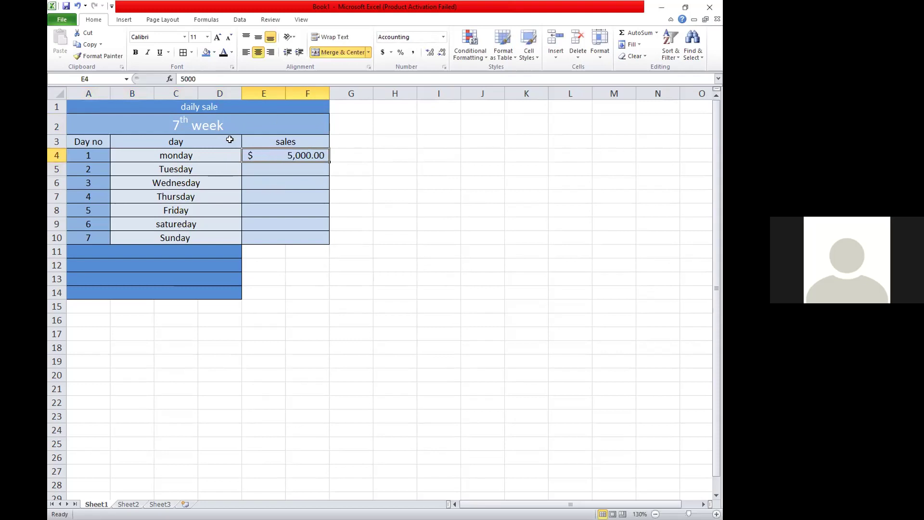
click(197, 107)
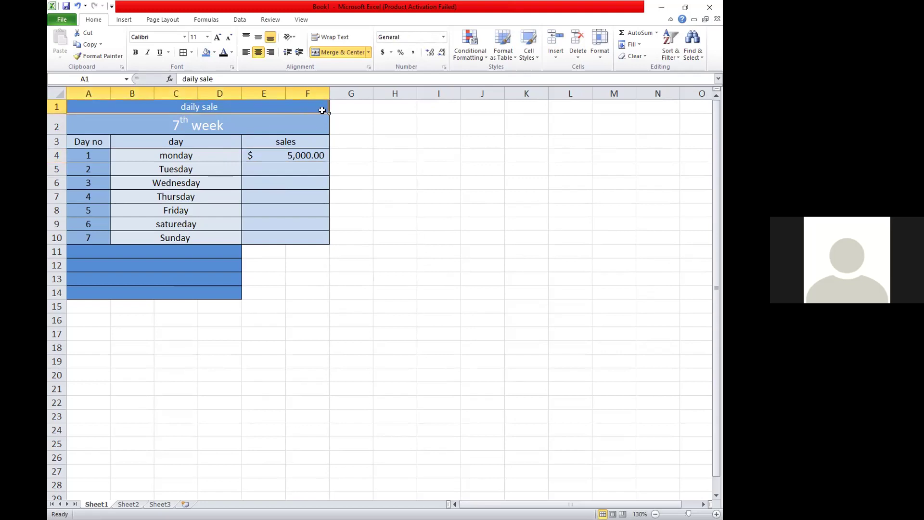
Step: Set the 'daily sale' title in merged cell A1 to 16-point font
drag(327, 112, 327, 117)
click(208, 37)
click(195, 102)
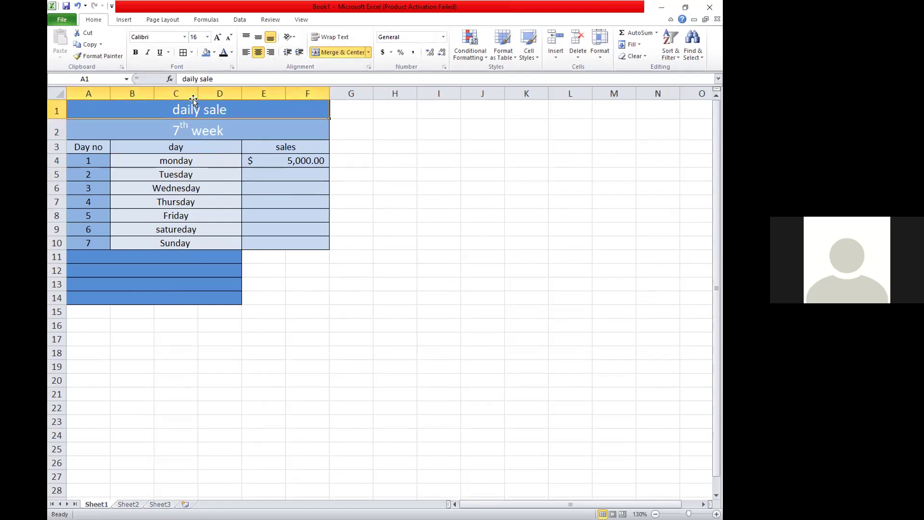
click(273, 159)
click(443, 37)
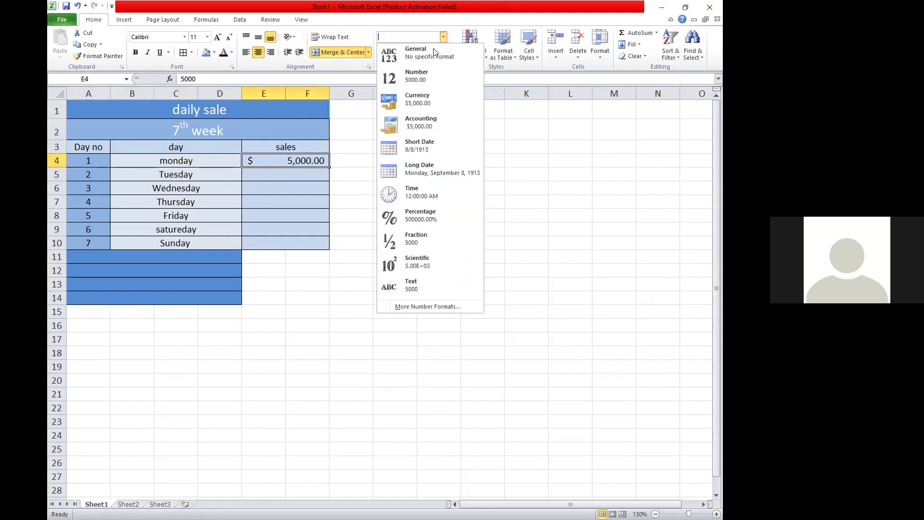
click(370, 72)
click(245, 110)
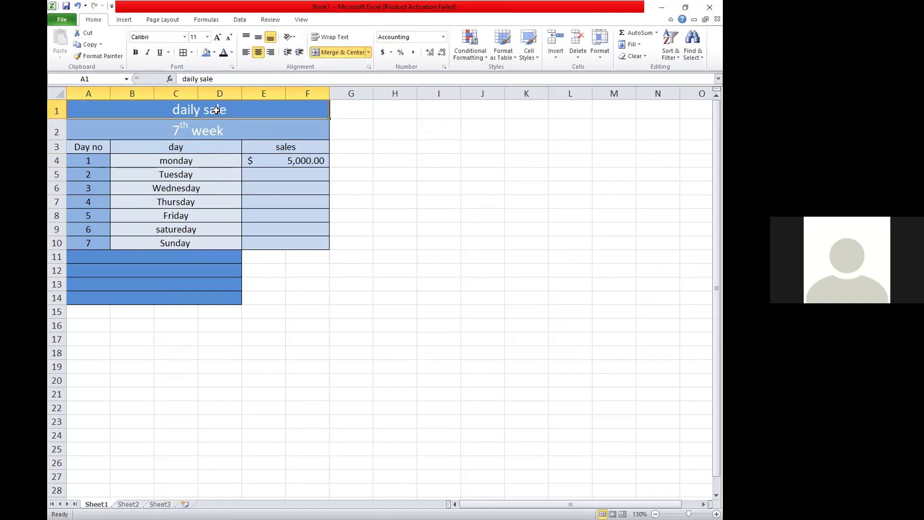
click(250, 126)
click(279, 160)
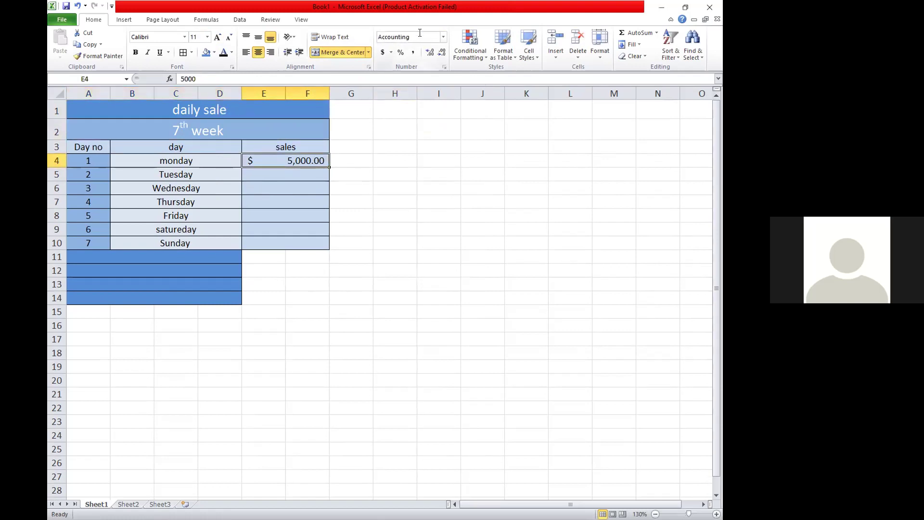
Step: Capitalise the A1 title so it reads 'Daily sale'
click(182, 114)
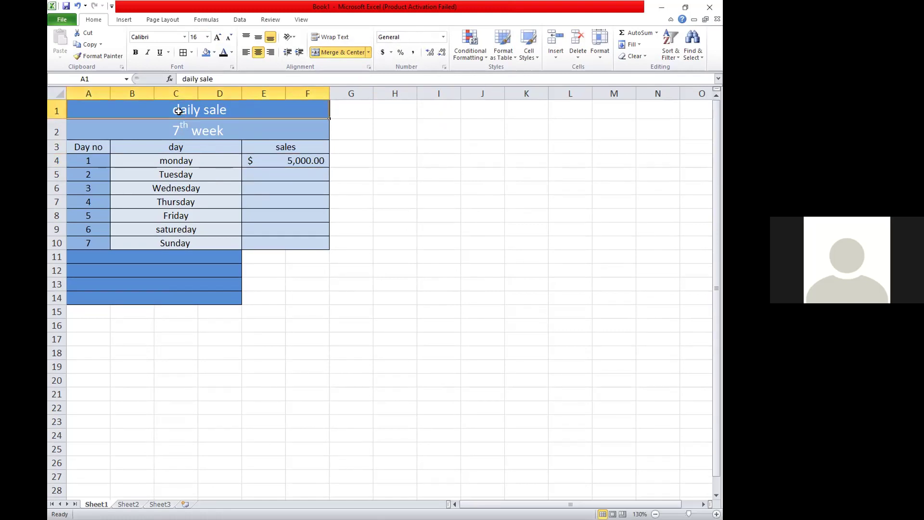
double_click(176, 109)
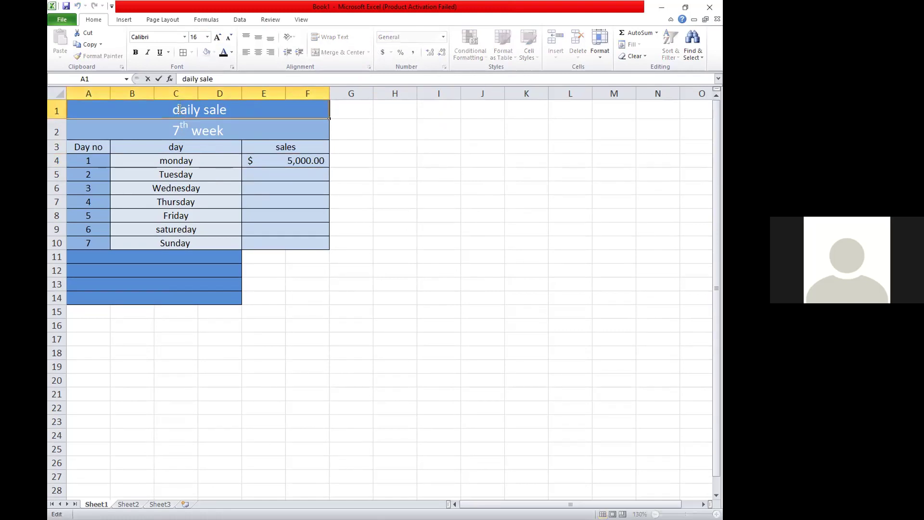
key(BackSpace)
key(BackSpace)
text(da)
key(BackSpace)
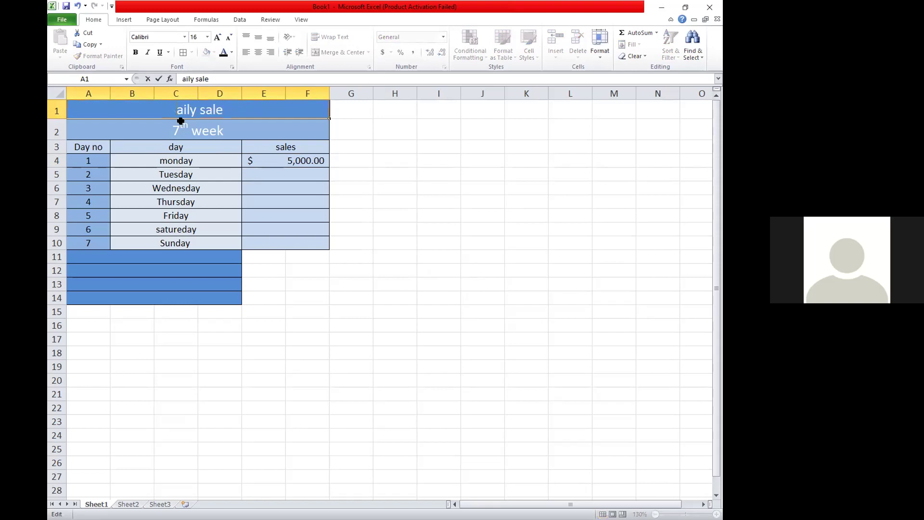
text(D)
click(250, 173)
Step: Retype the B3 column header with a capital so it reads 'Day'
click(177, 148)
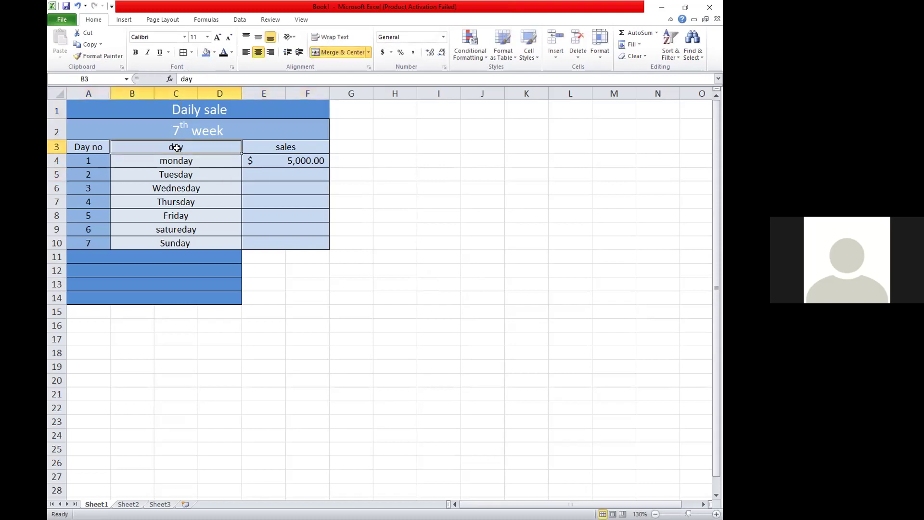
key(BackSpace)
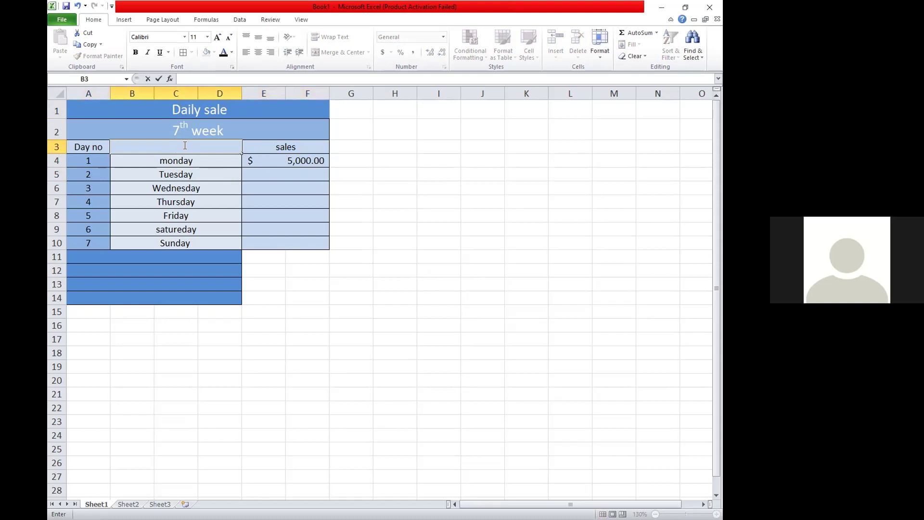
text(da)
text(y)
click(171, 147)
key(BackSpace)
text(d)
key(BackSpace)
text(Day)
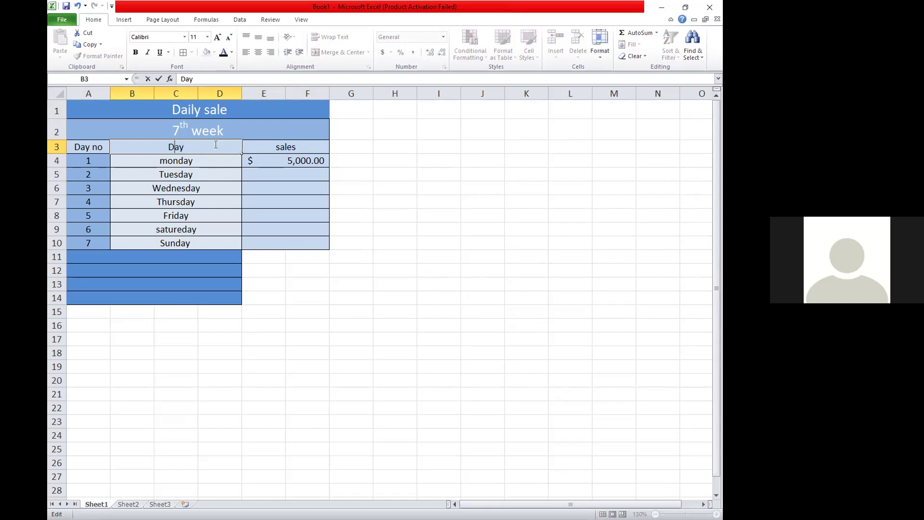
Step: Apply Currency format with the $ symbol to E4, showing $5,000.00
click(271, 165)
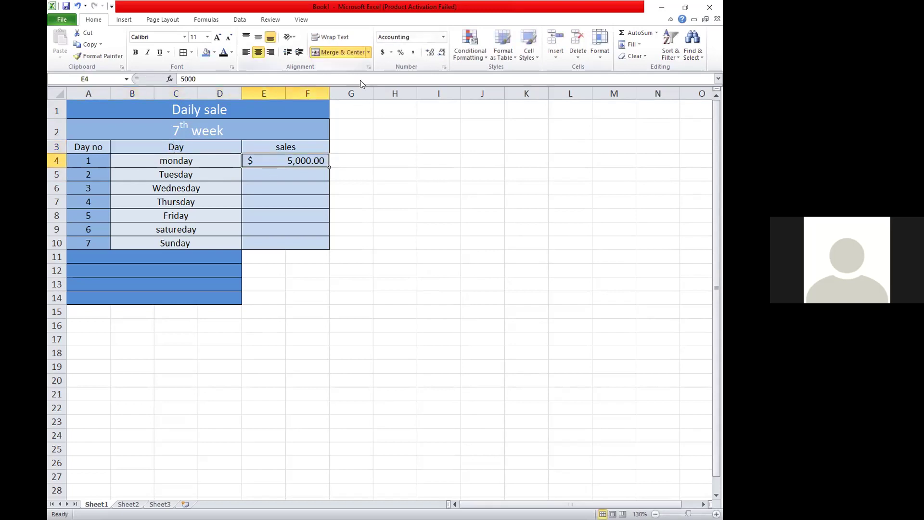
click(443, 38)
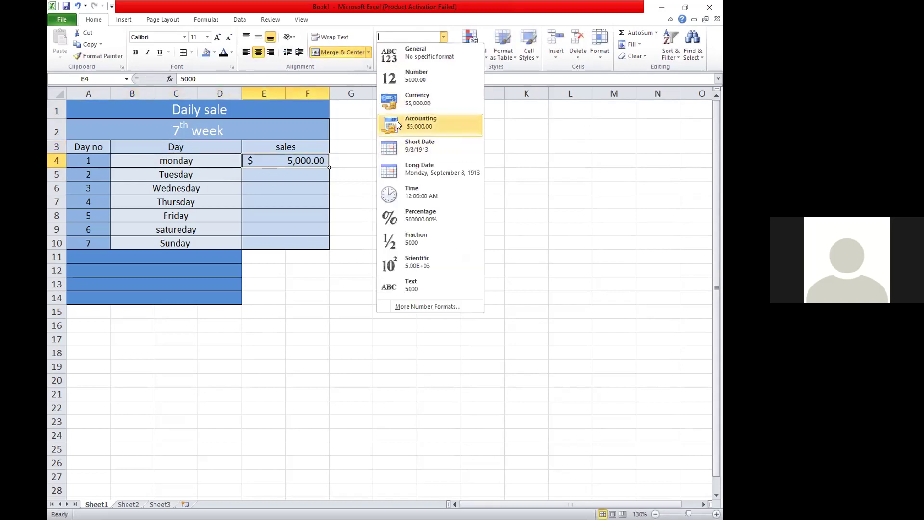
click(396, 105)
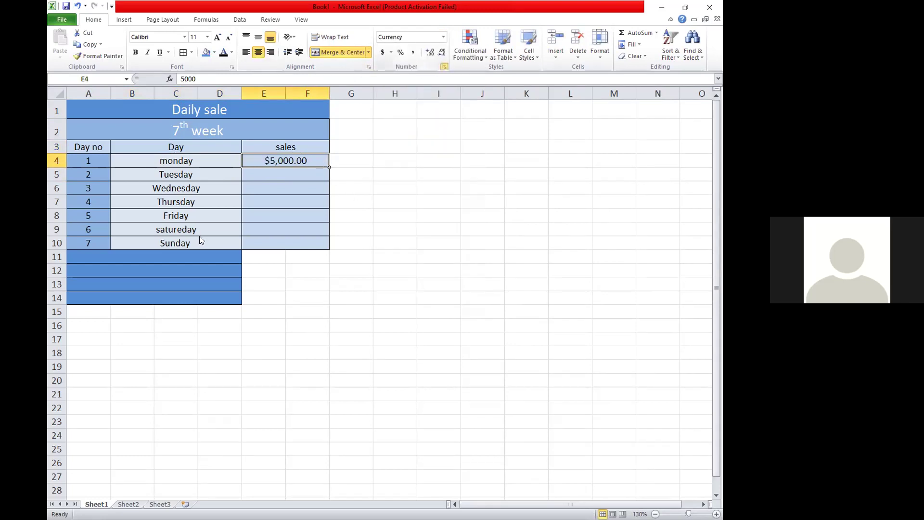
click(444, 66)
click(431, 219)
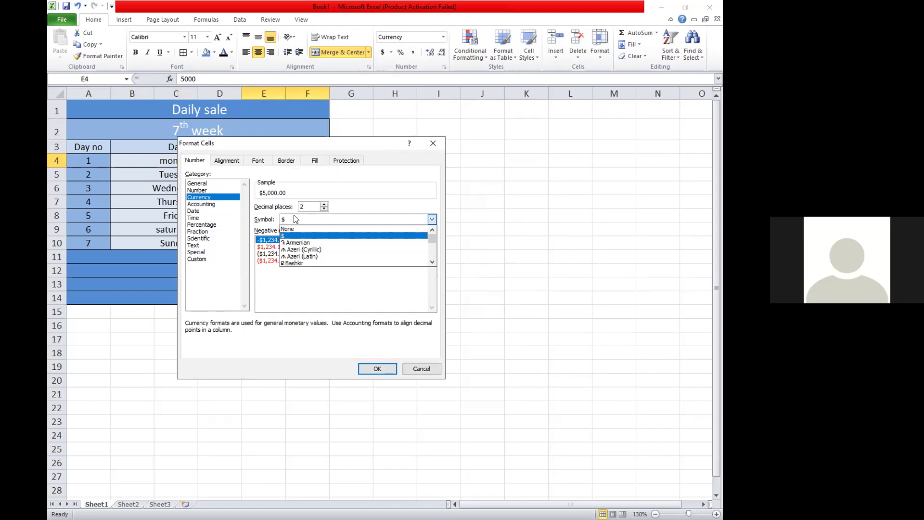
click(371, 219)
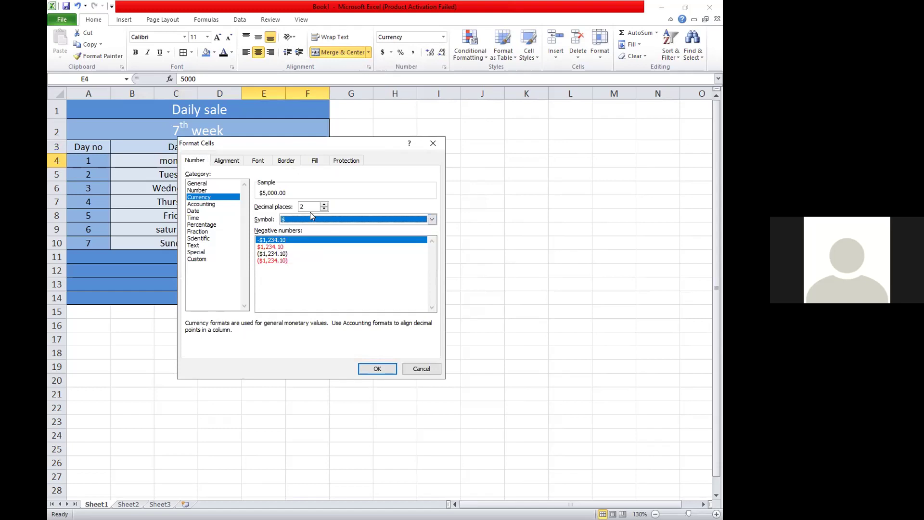
click(433, 145)
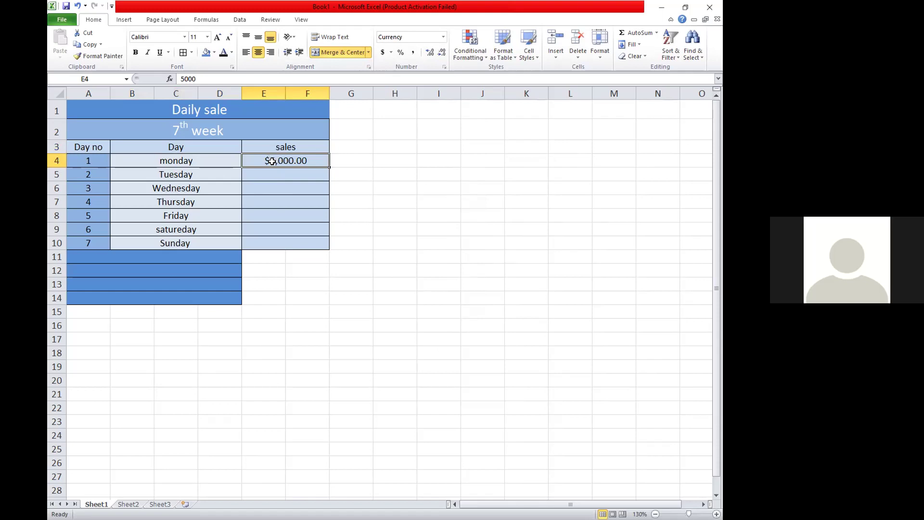
Step: Select the sales column from E4 down to row 14
drag(271, 161, 322, 183)
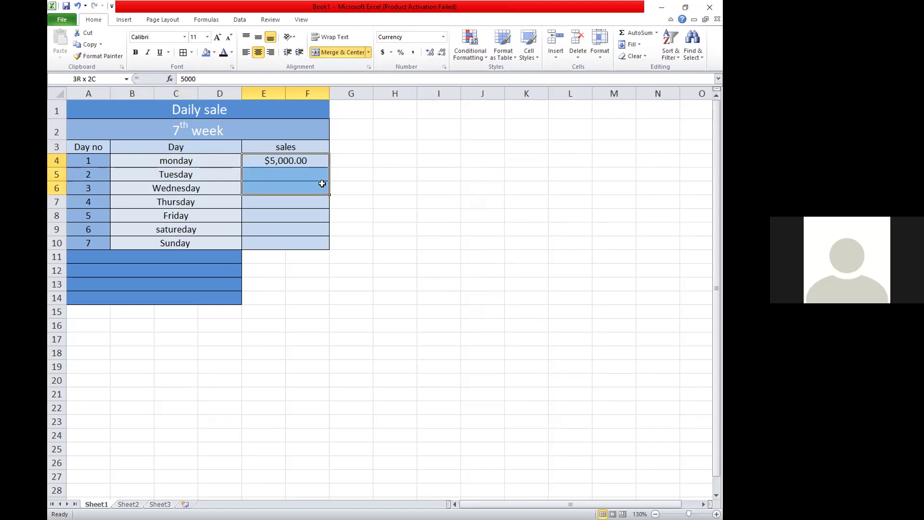
drag(322, 184, 316, 227)
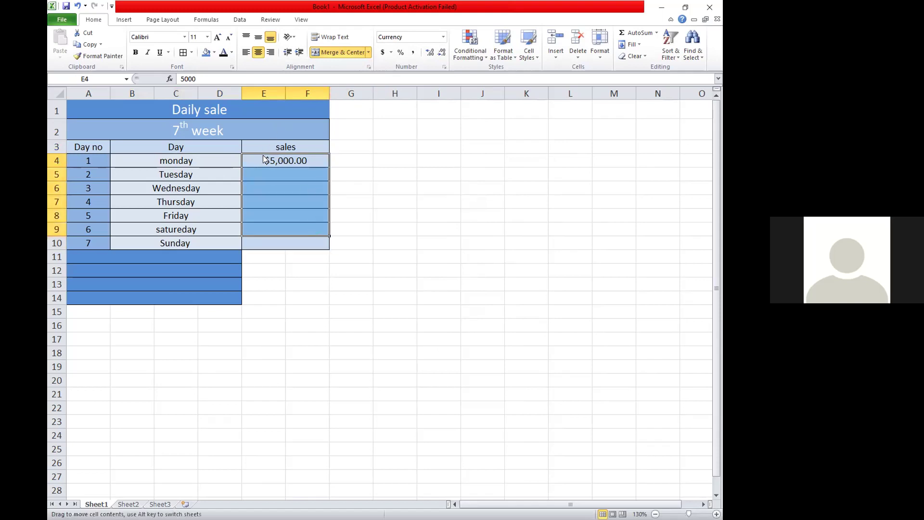
drag(265, 159, 272, 169)
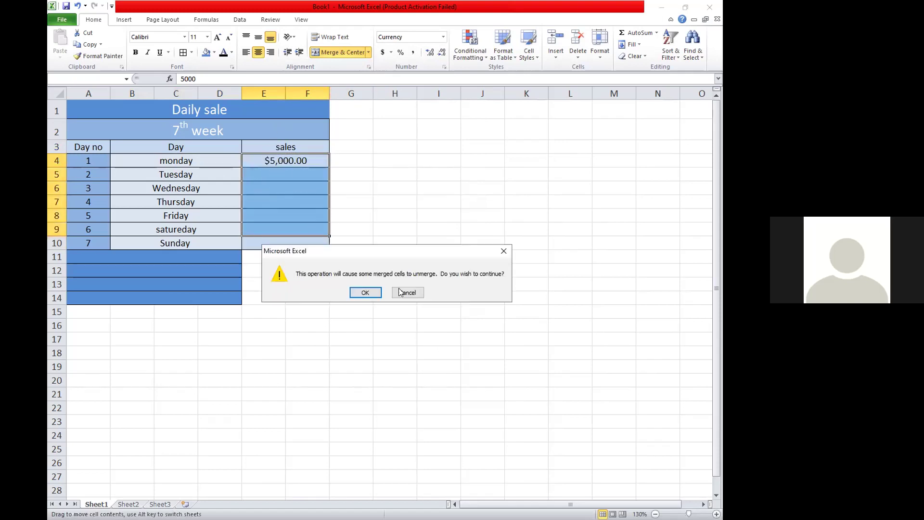
click(503, 250)
click(255, 154)
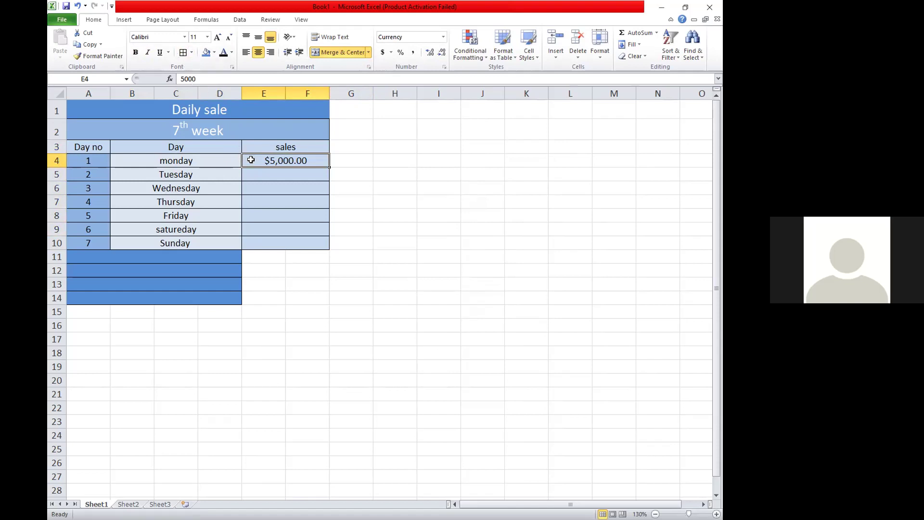
drag(253, 160, 259, 294)
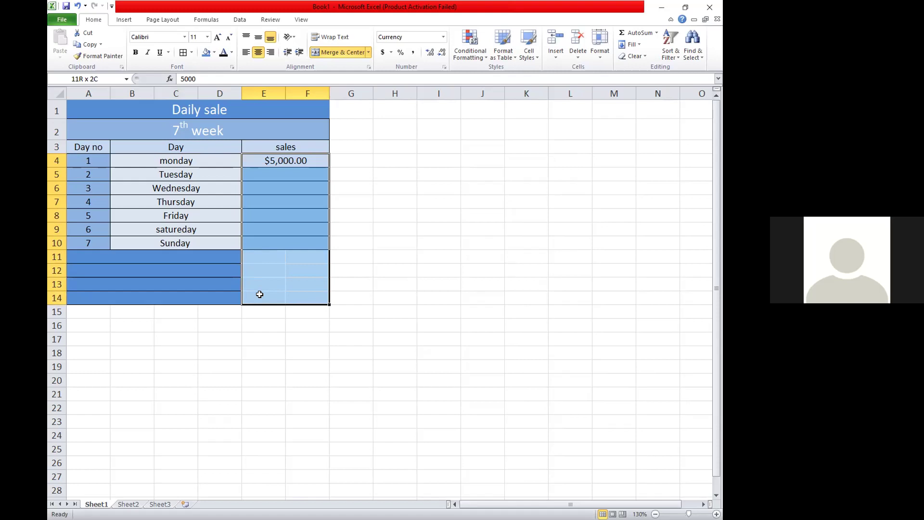
Step: Choose the Accounting category in Format Cells for Monday's sale
click(442, 37)
click(384, 65)
click(443, 67)
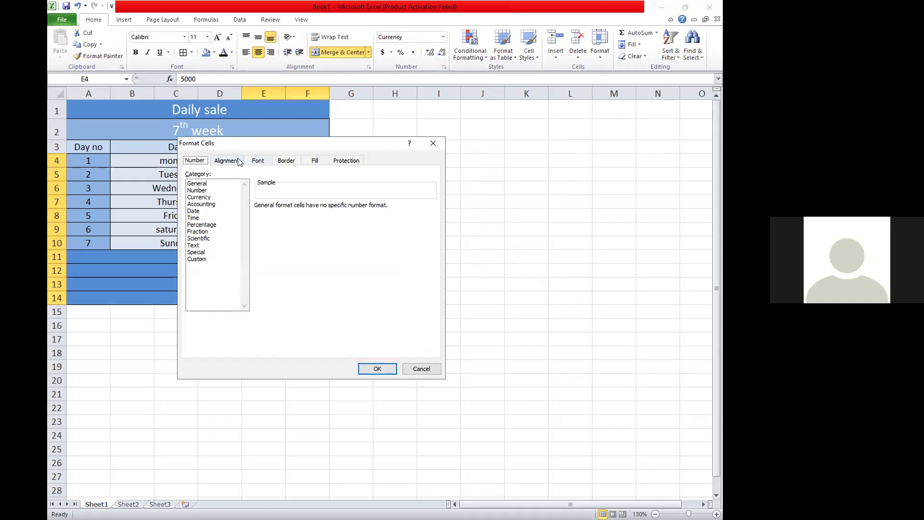
click(202, 204)
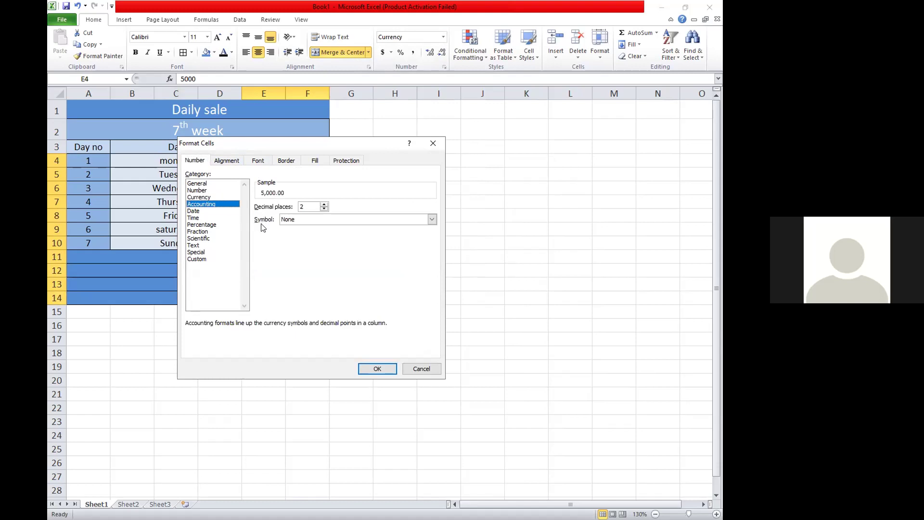
click(295, 220)
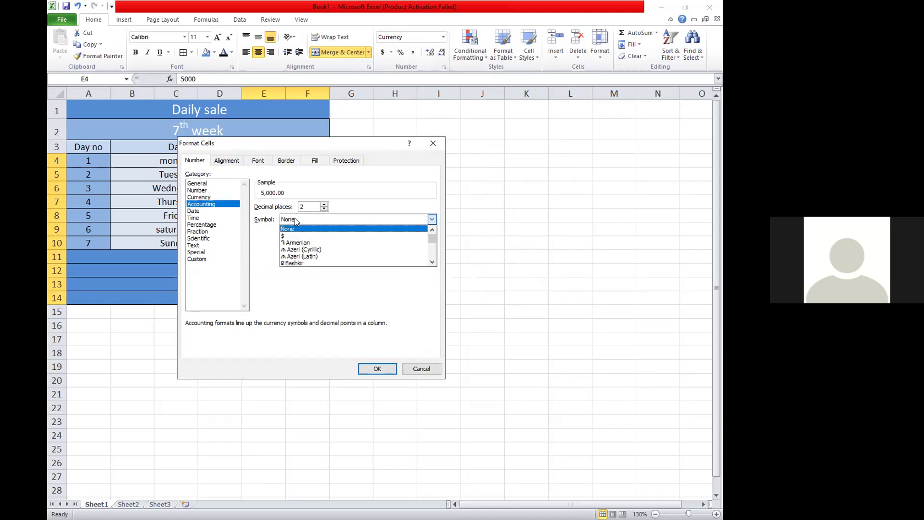
click(344, 219)
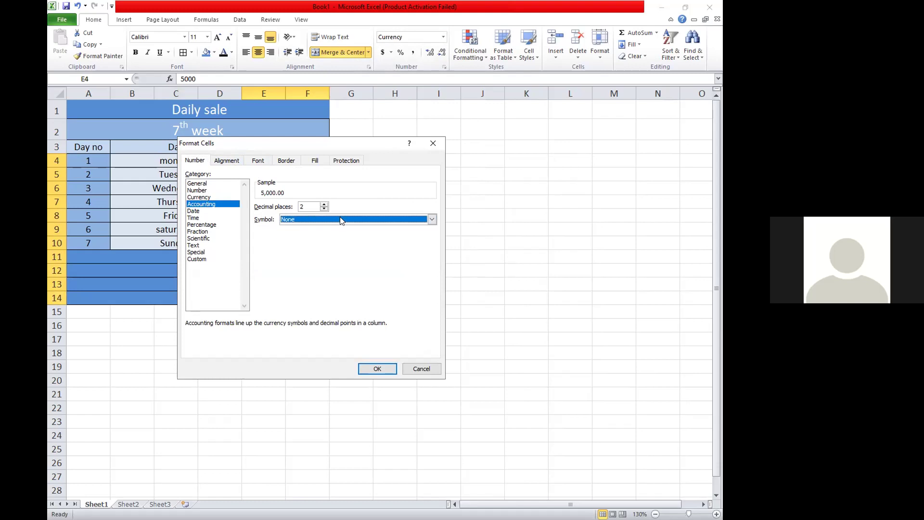
click(302, 220)
key(l)
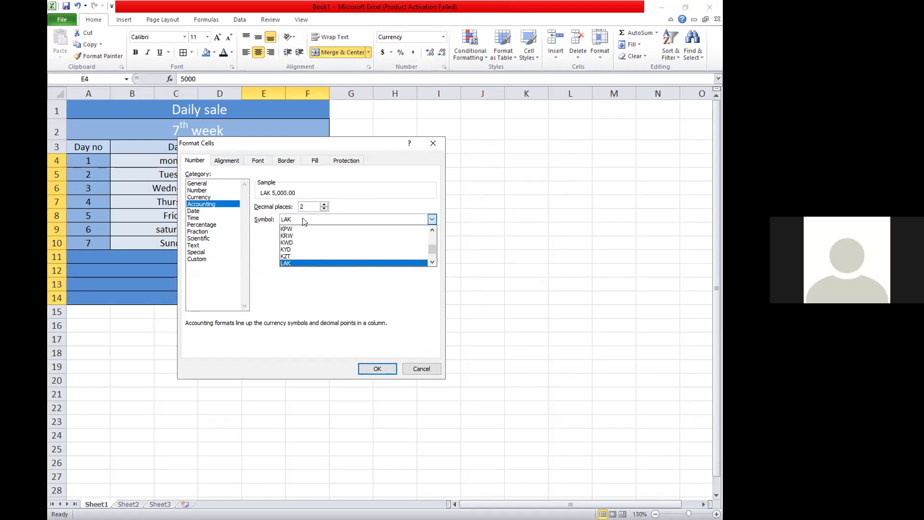
click(296, 221)
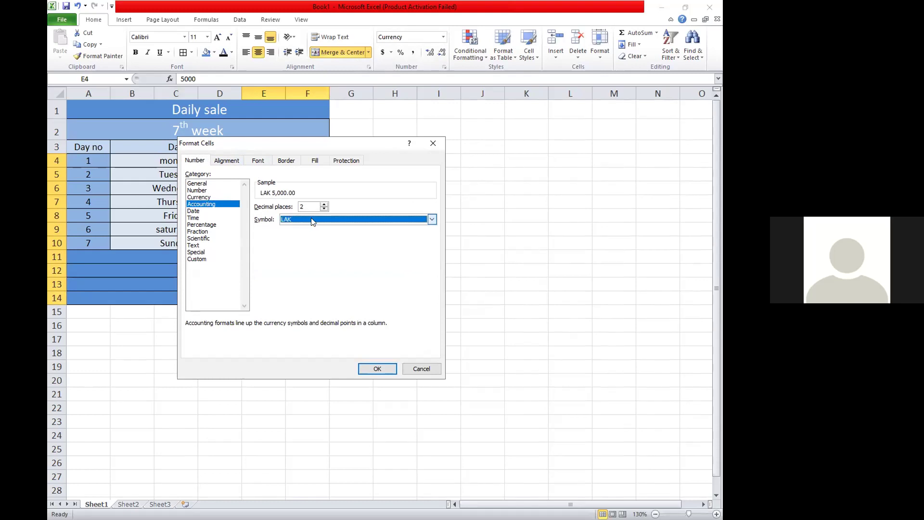
Step: Set the Accounting symbol to LKR and confirm, giving LKR 5,000.00
click(431, 220)
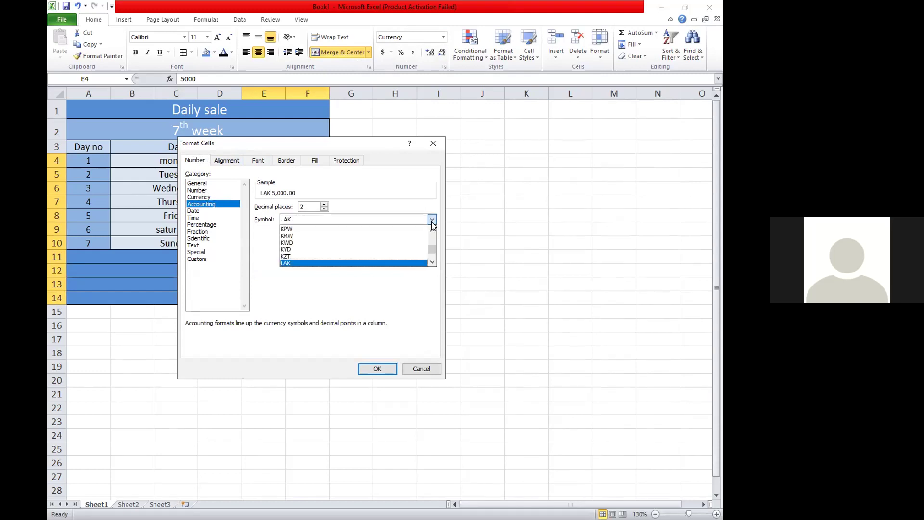
scroll(321, 234, down, 1)
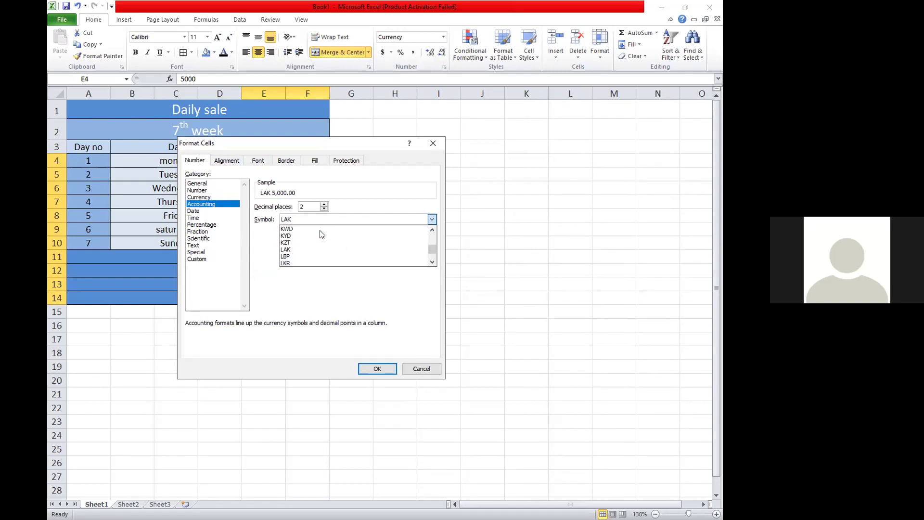
scroll(322, 234, down, 1)
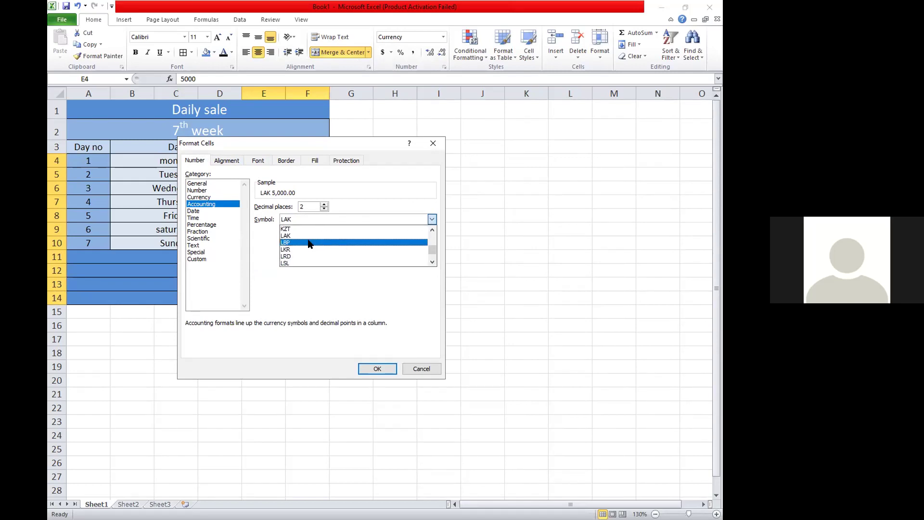
click(320, 249)
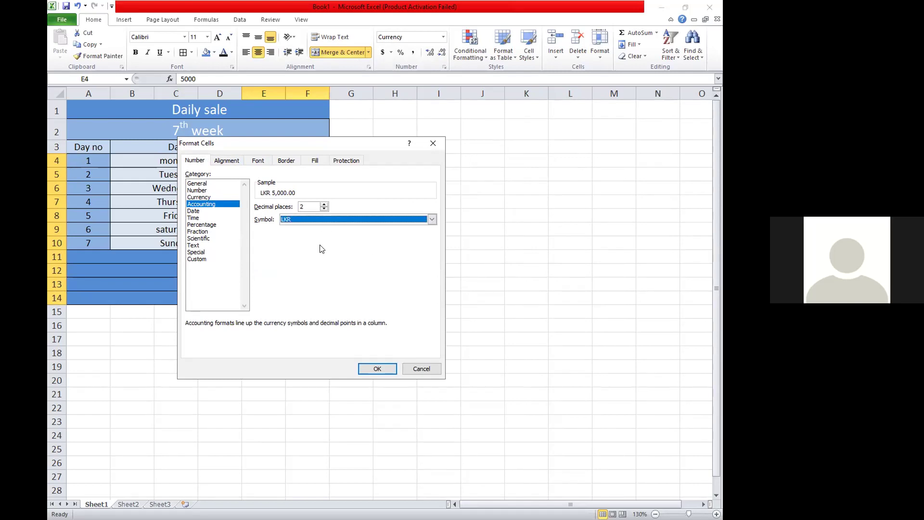
click(367, 369)
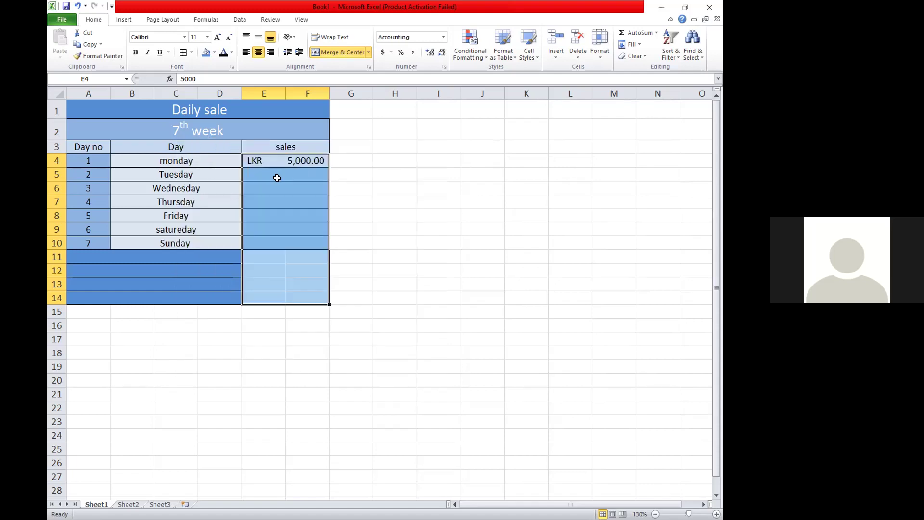
click(277, 179)
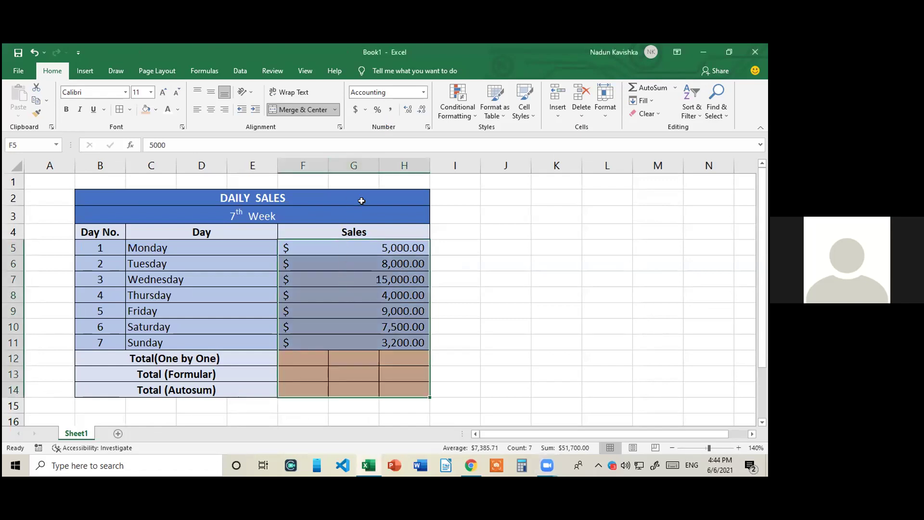
Step: Apply Merge Across to F12:H14 so each total row spans columns F to H
drag(370, 247, 404, 390)
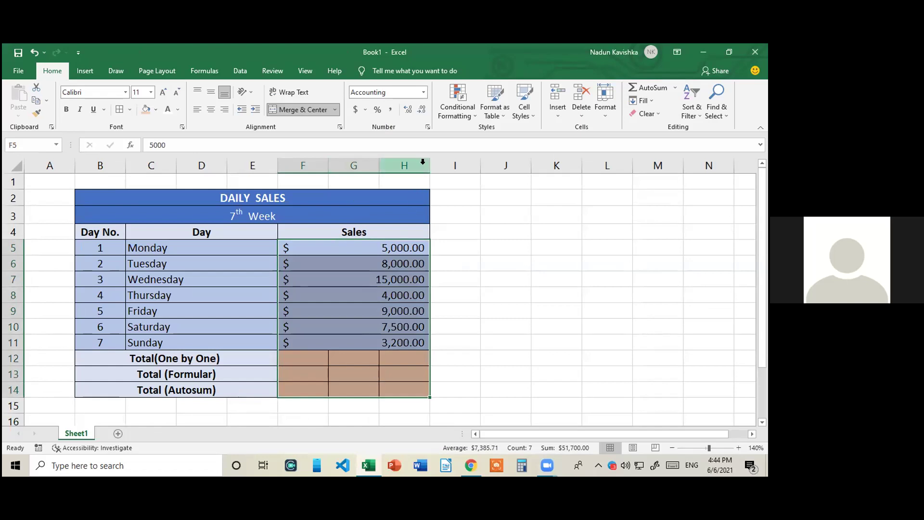
mouse_move(328, 357)
mouse_down()
mouse_move(295, 365)
mouse_move(392, 387)
mouse_up()
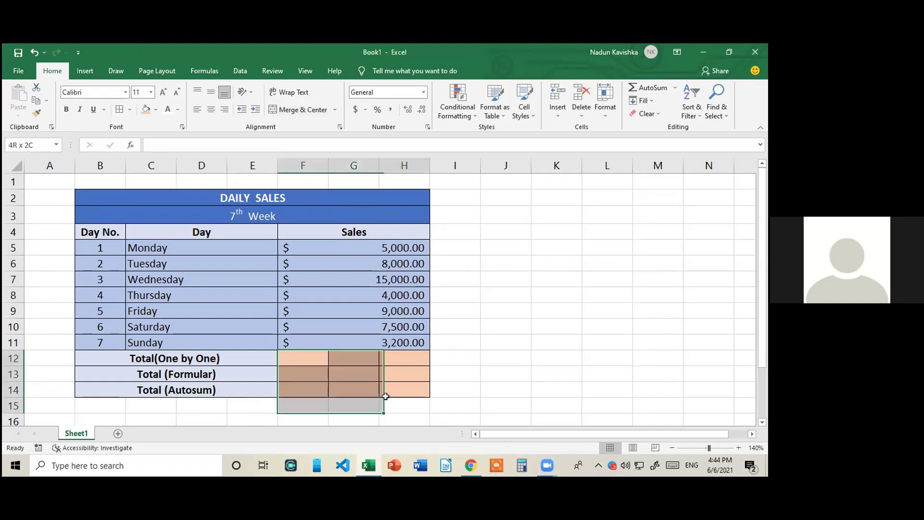
click(335, 109)
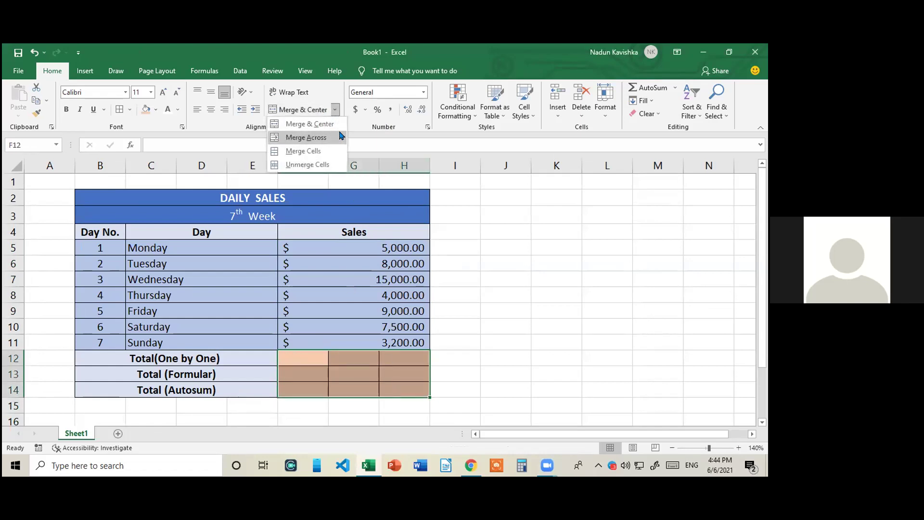
click(341, 138)
drag(341, 247, 344, 380)
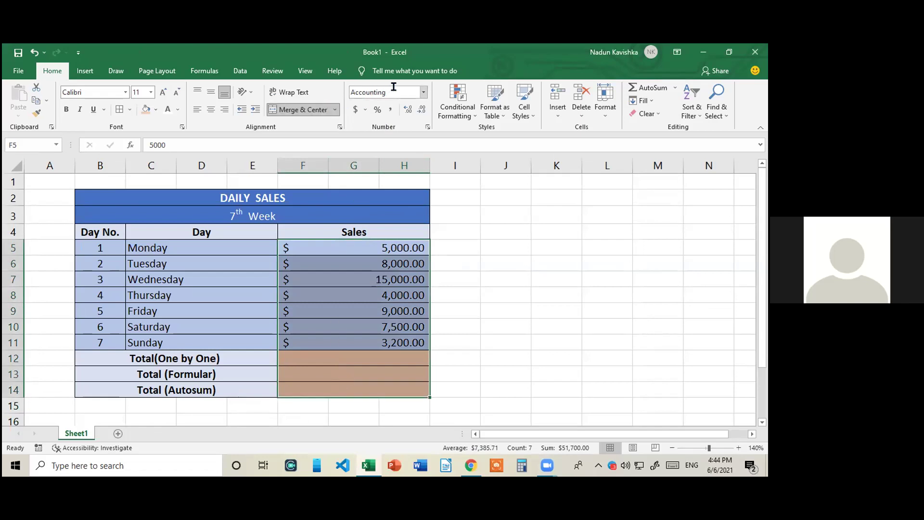
Step: Format the F5:H14 sales as Accounting with the LKR symbol and 2 decimals
click(423, 92)
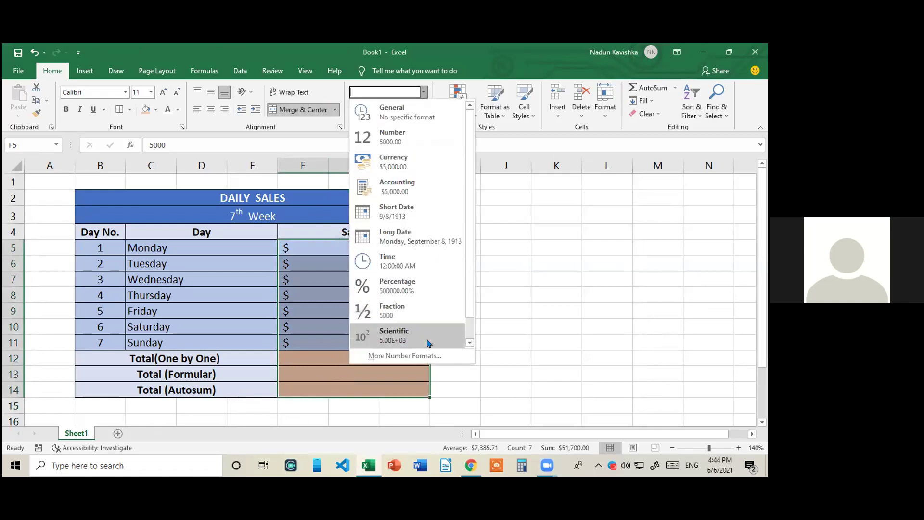
click(432, 355)
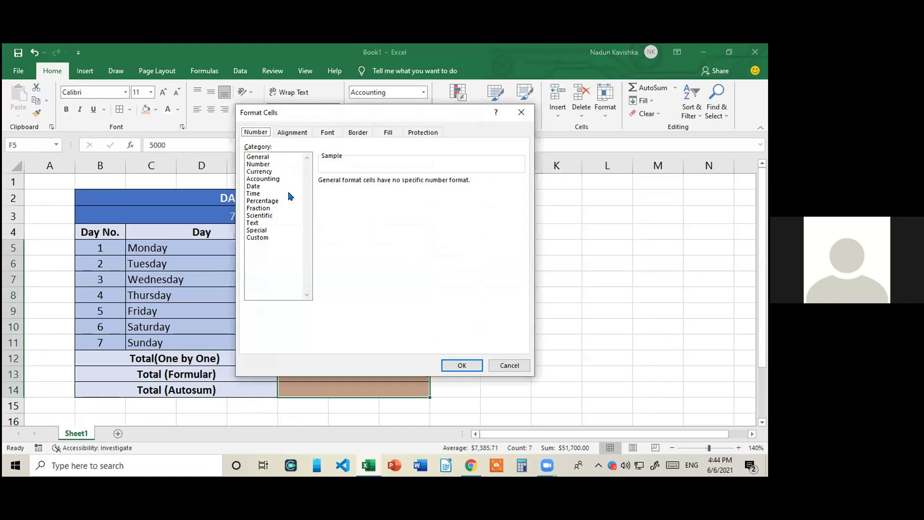
click(279, 179)
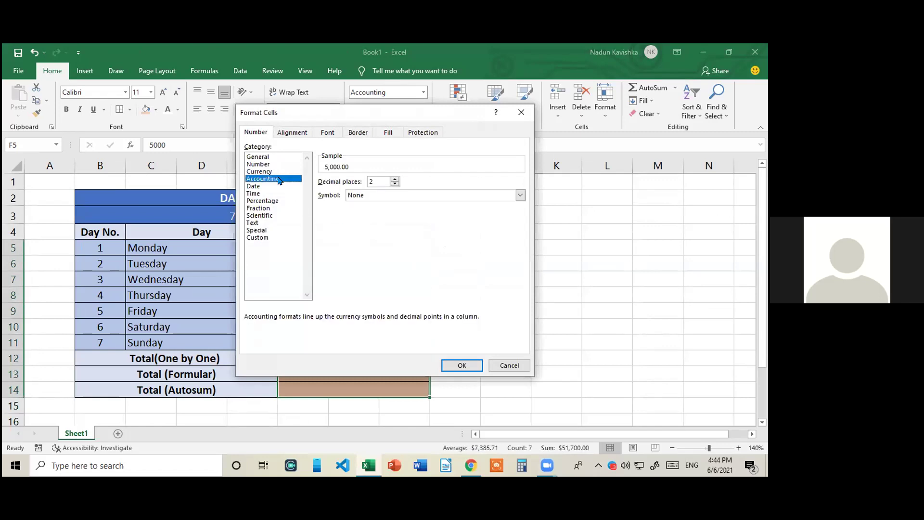
click(476, 195)
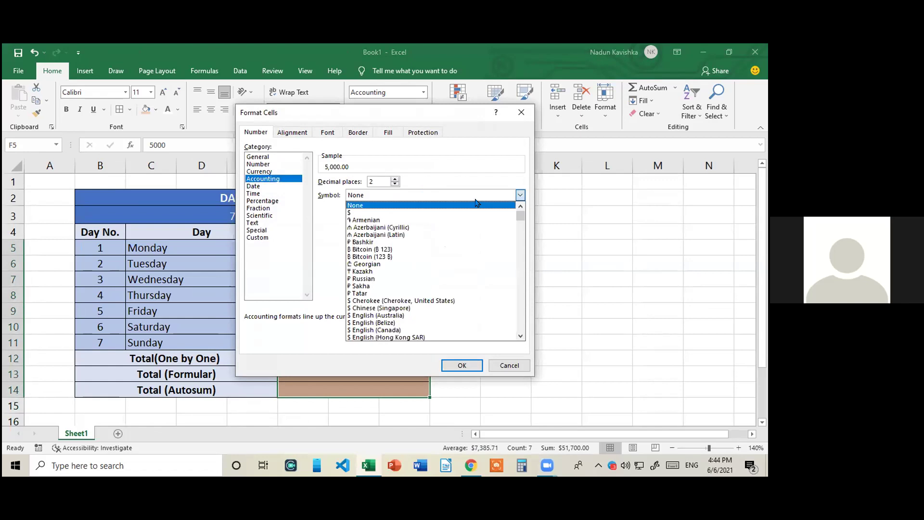
key(l)
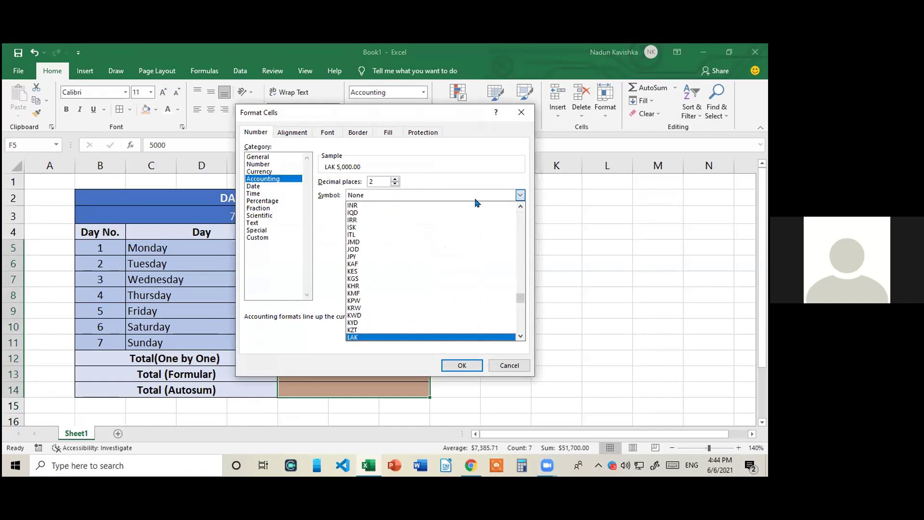
key(k)
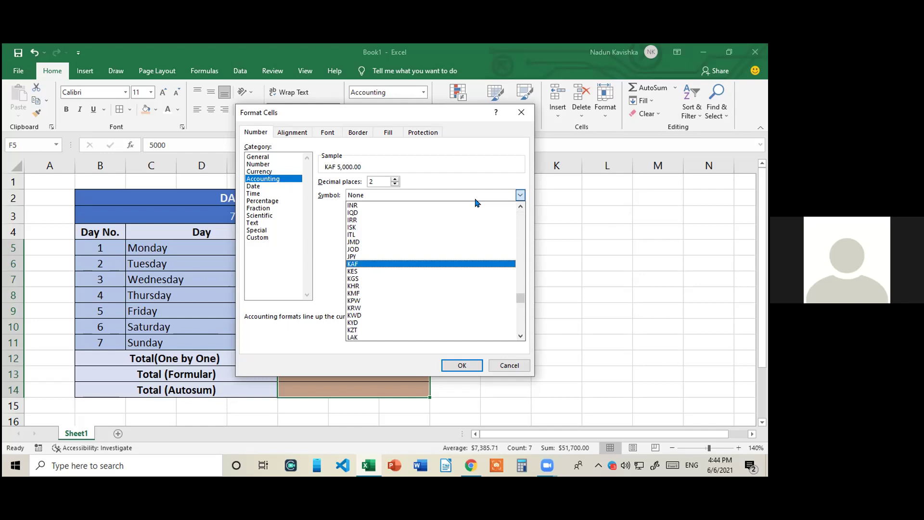
key(r)
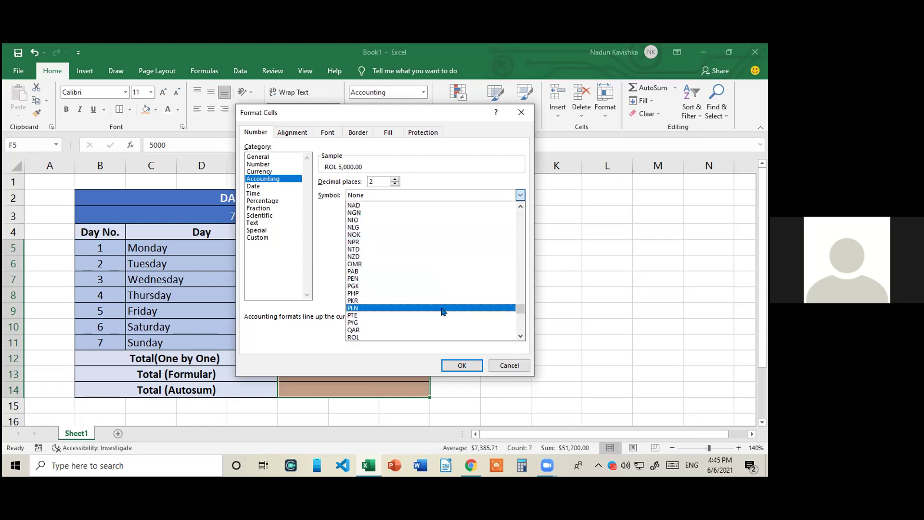
click(398, 195)
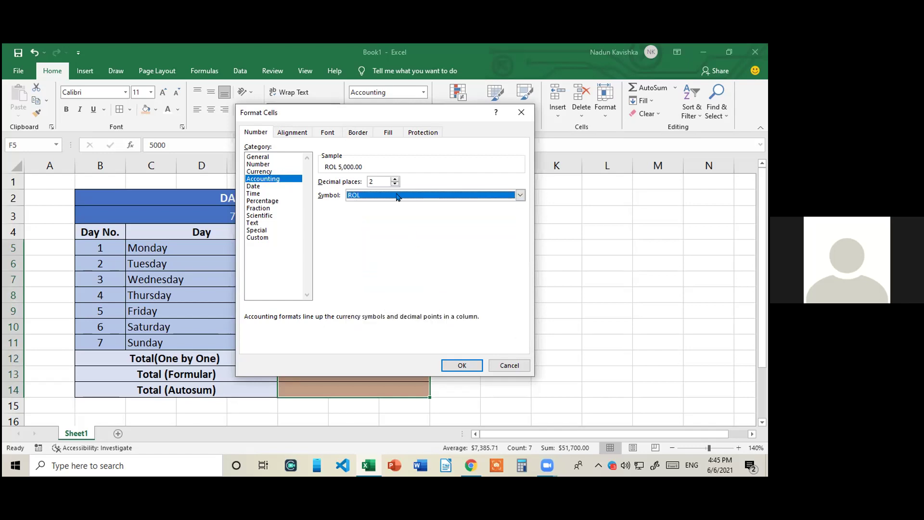
click(397, 195)
key(l)
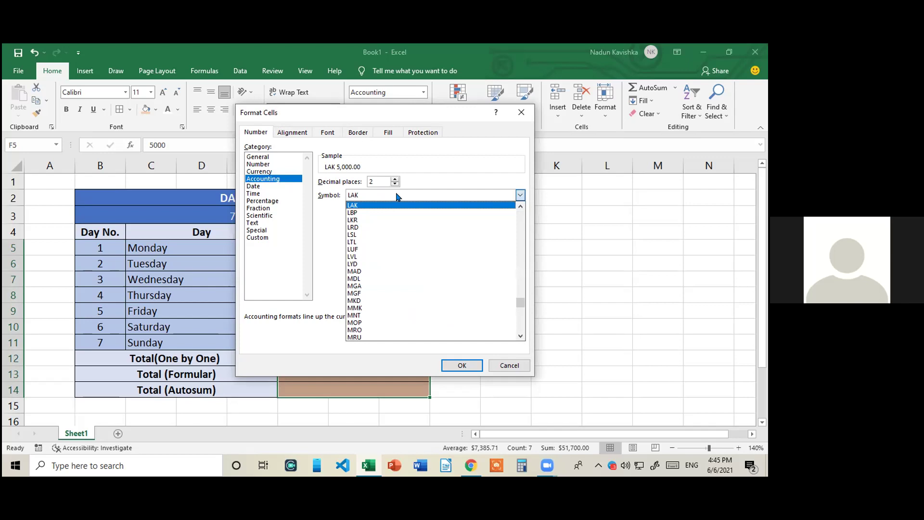
click(403, 220)
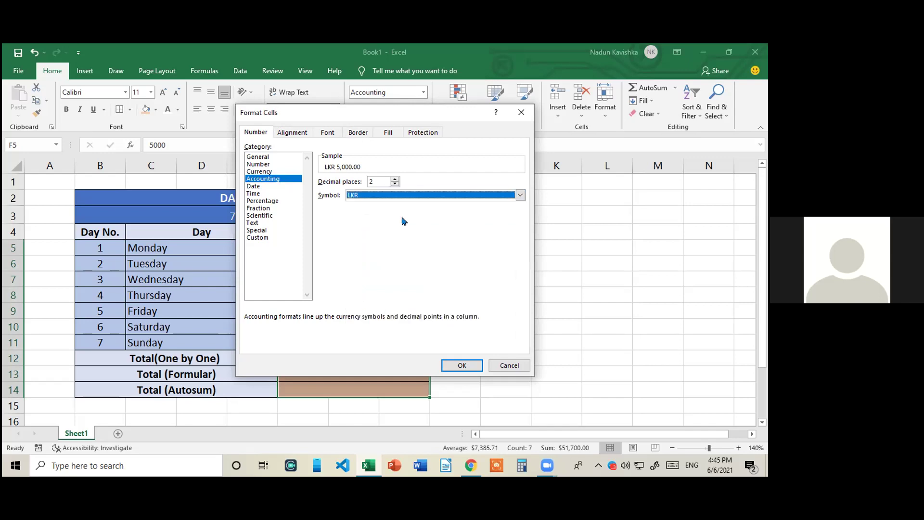
click(460, 365)
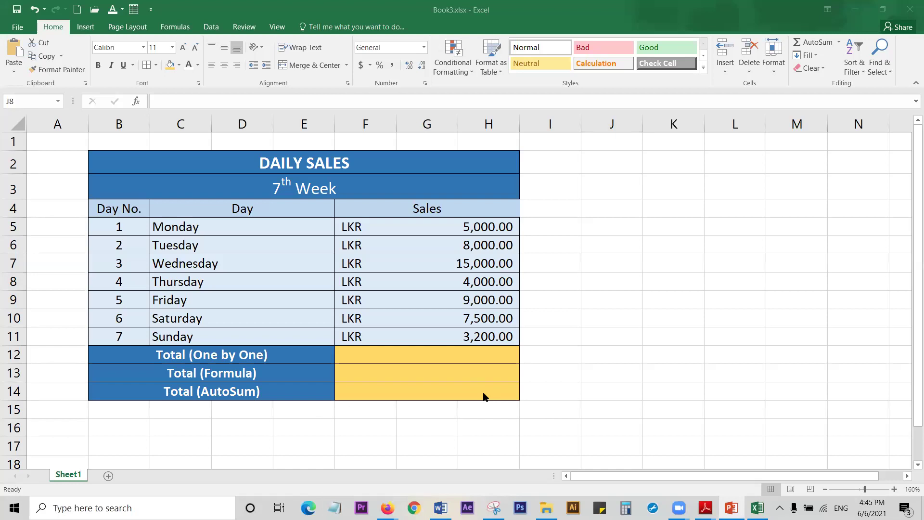
click(196, 357)
click(174, 374)
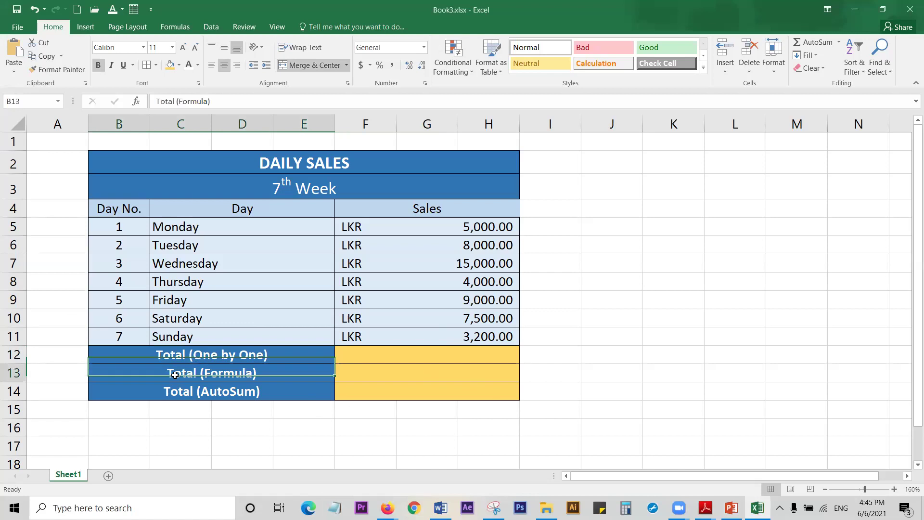
click(220, 395)
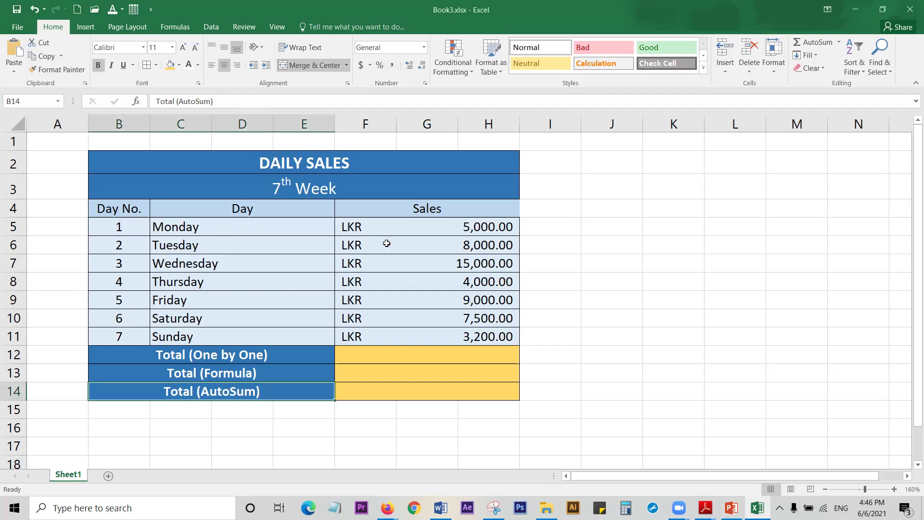
click(440, 223)
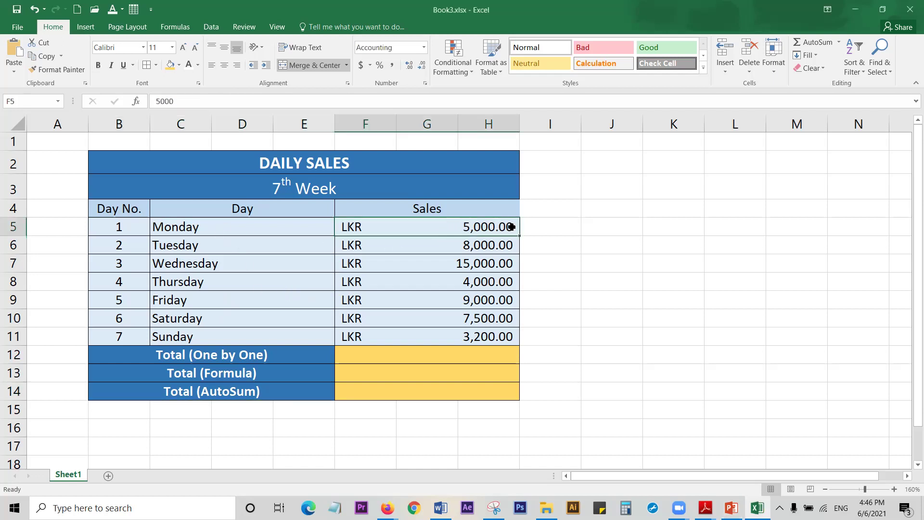
click(233, 246)
click(419, 245)
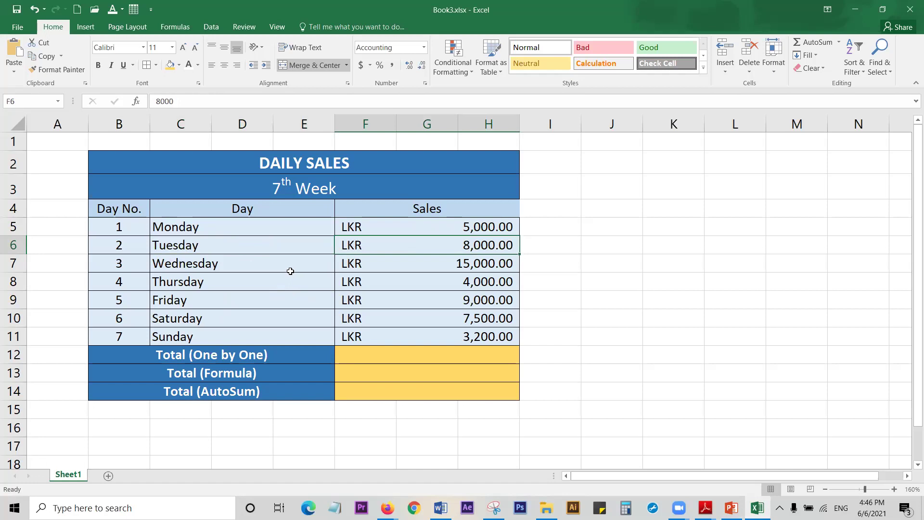
click(291, 268)
click(449, 266)
click(237, 283)
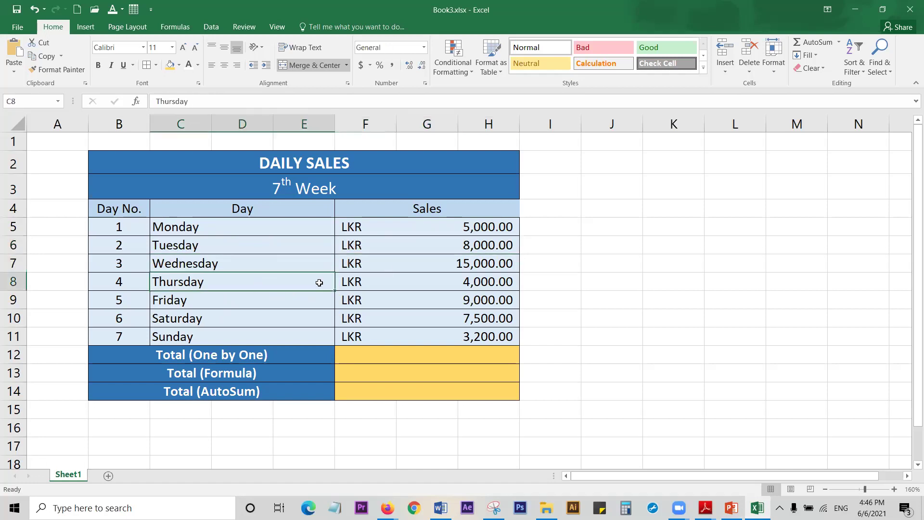
click(421, 283)
click(282, 334)
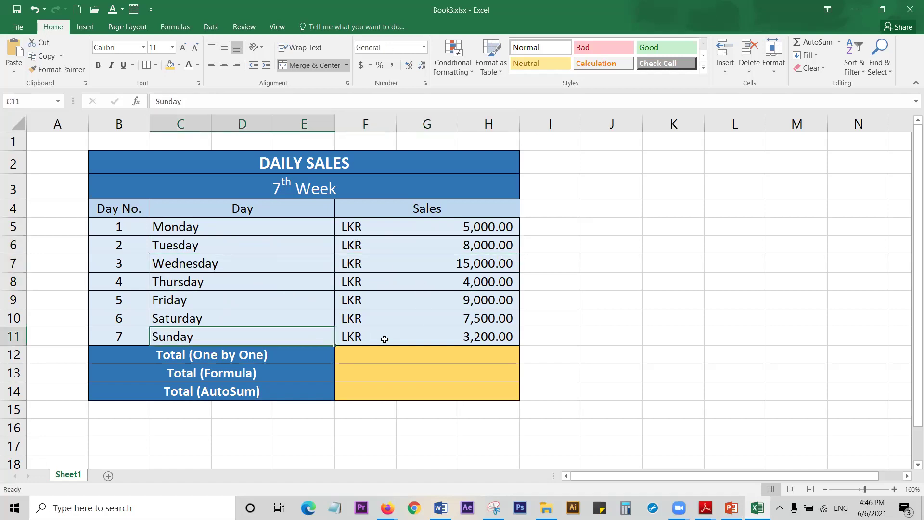
drag(427, 334, 429, 229)
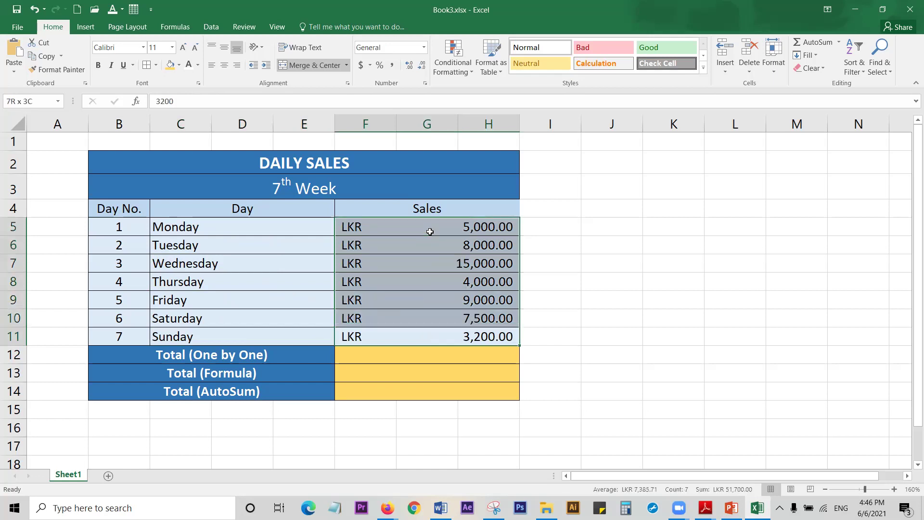
click(586, 339)
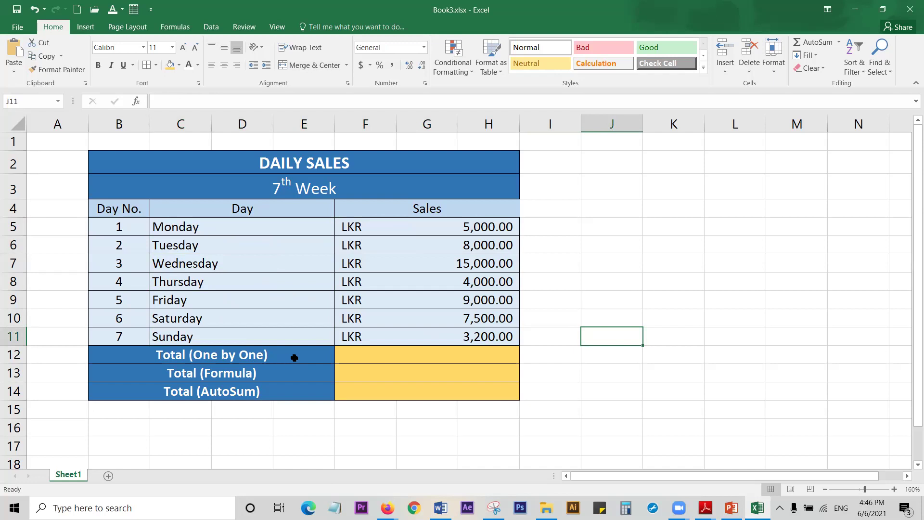
click(294, 358)
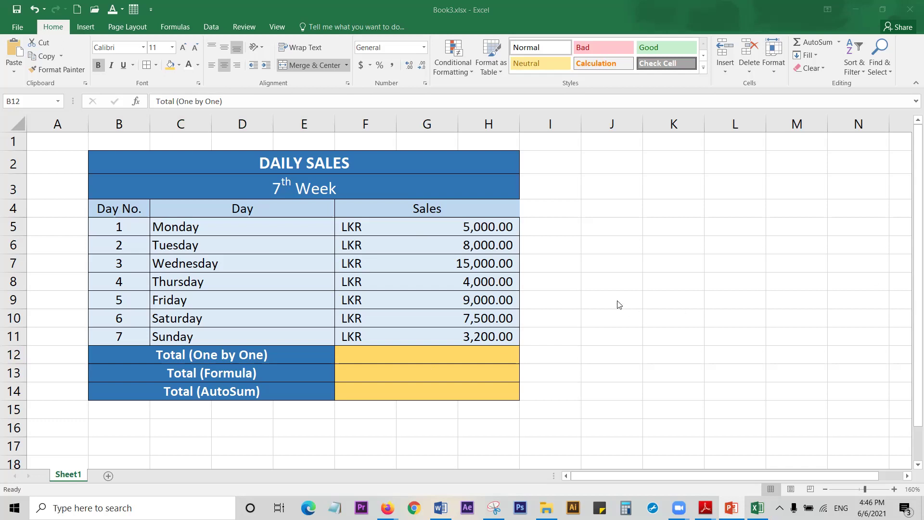
click(437, 228)
click(430, 244)
click(424, 267)
click(422, 284)
click(416, 299)
click(418, 318)
click(418, 335)
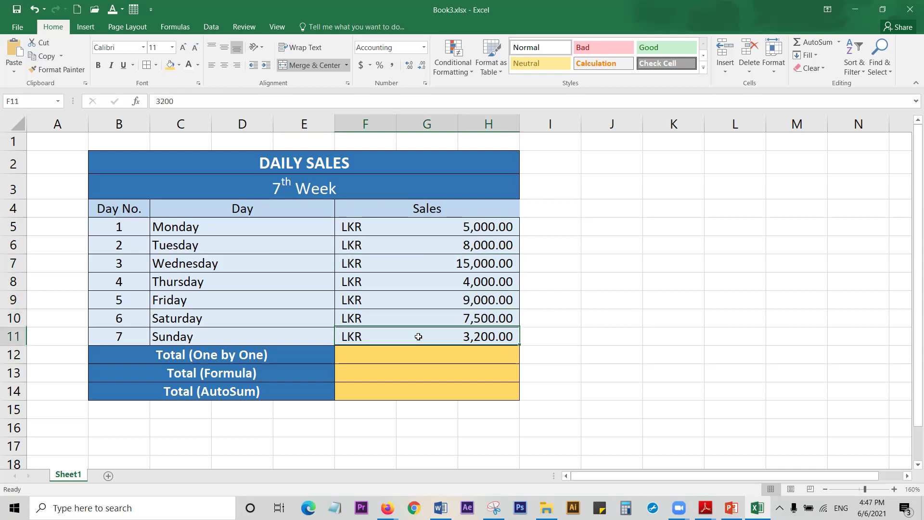
click(447, 229)
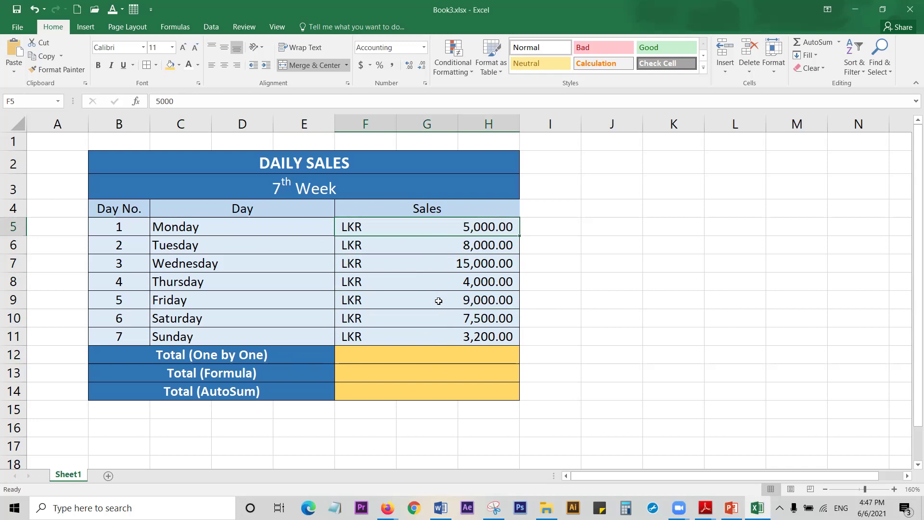
click(364, 354)
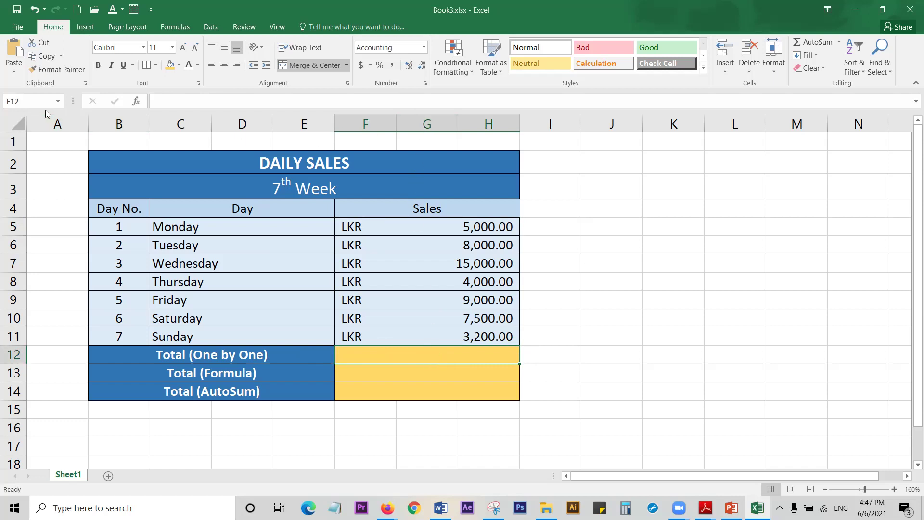
click(19, 101)
click(600, 371)
click(415, 357)
click(387, 508)
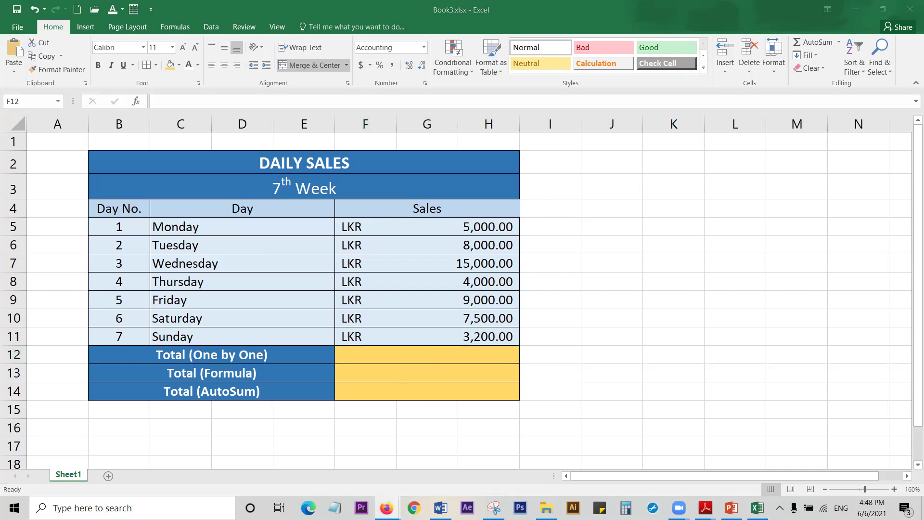
click(470, 356)
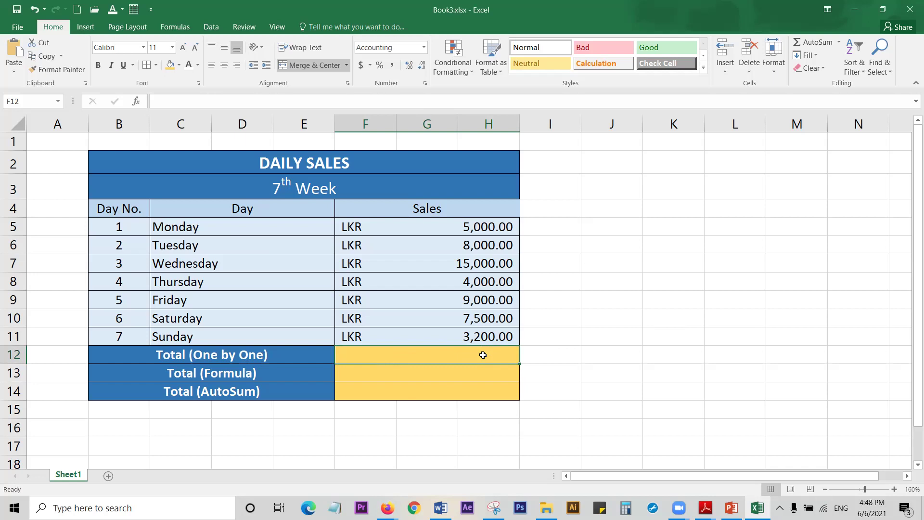
Step: Enter =F5+F6+F7+F8+F9+F10+F11 in F12, totalling LKR 51,700.00
text(=)
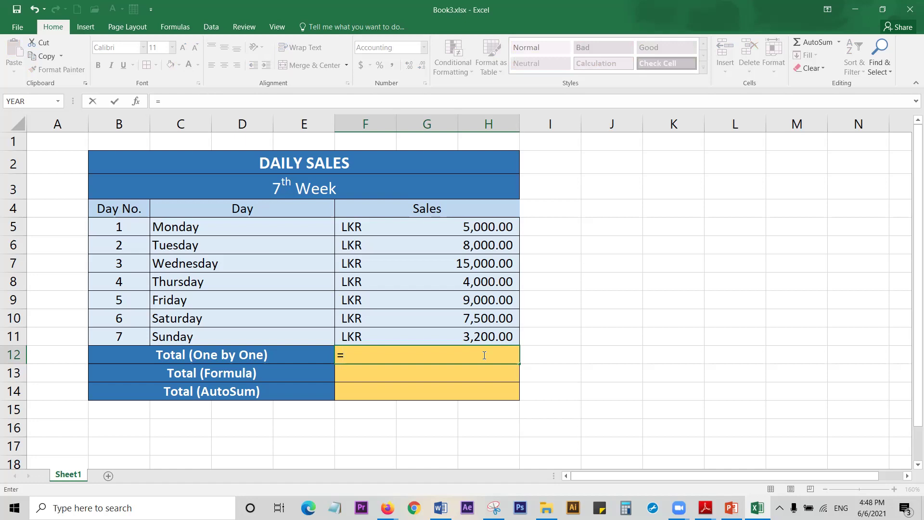
click(368, 227)
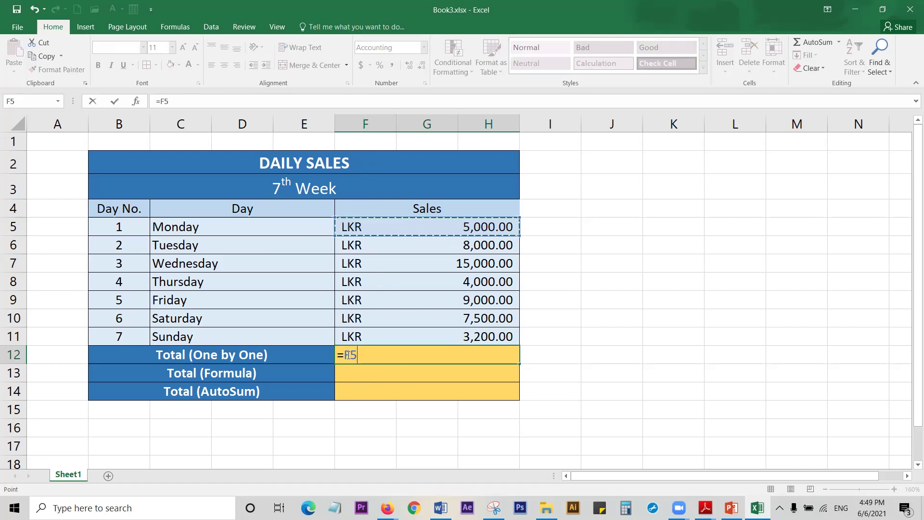
text(+)
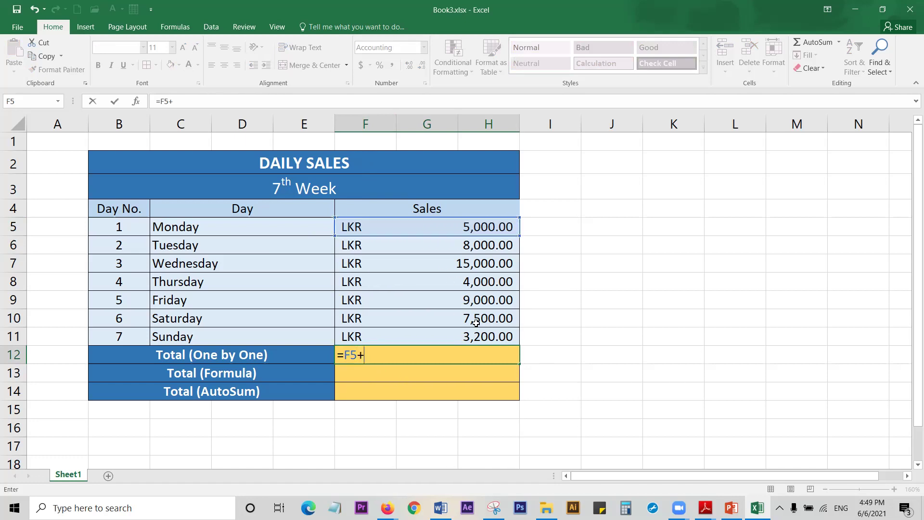
click(379, 247)
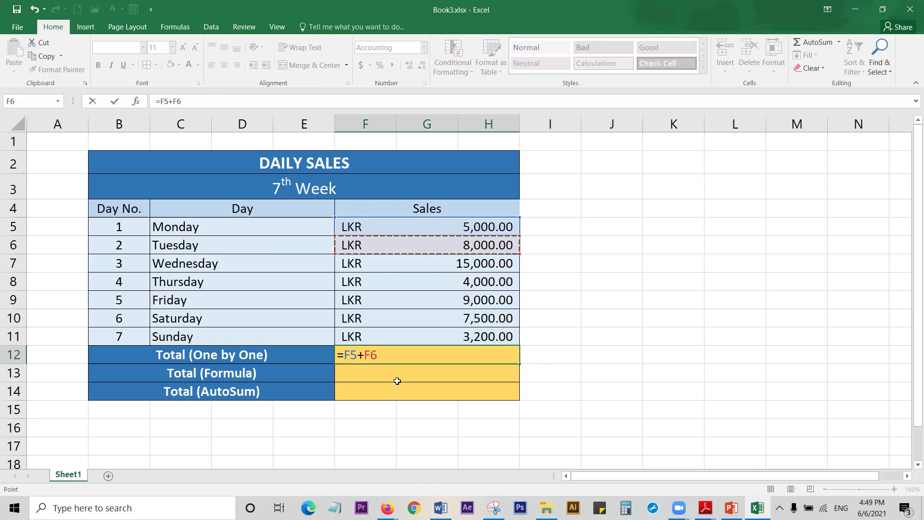
text(+)
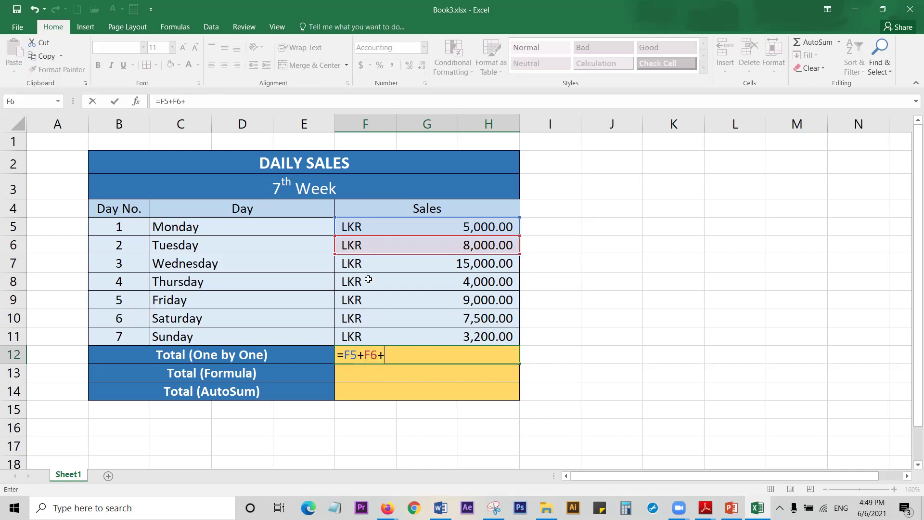
click(374, 265)
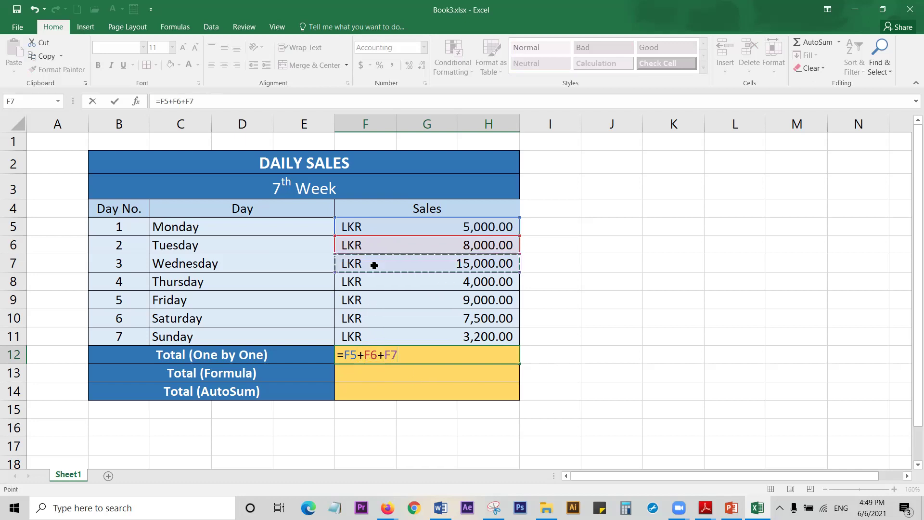
text(+)
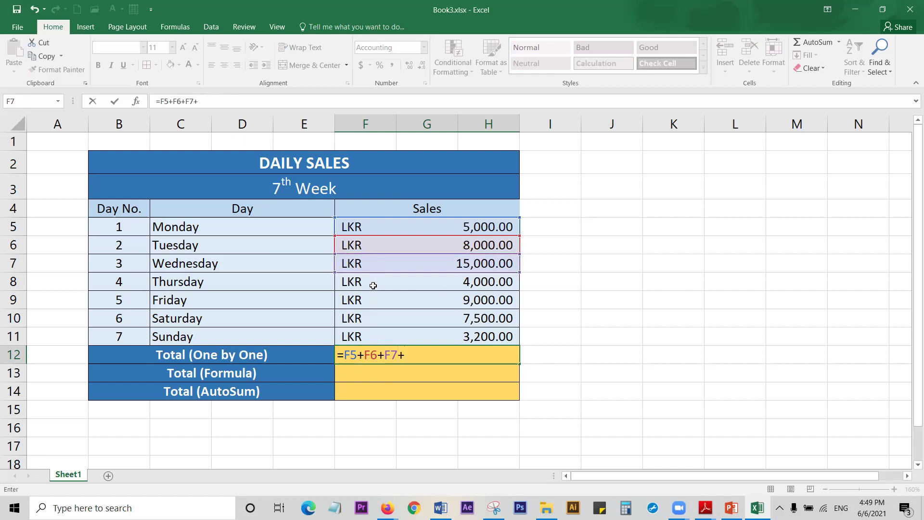
click(374, 285)
text(+)
click(381, 300)
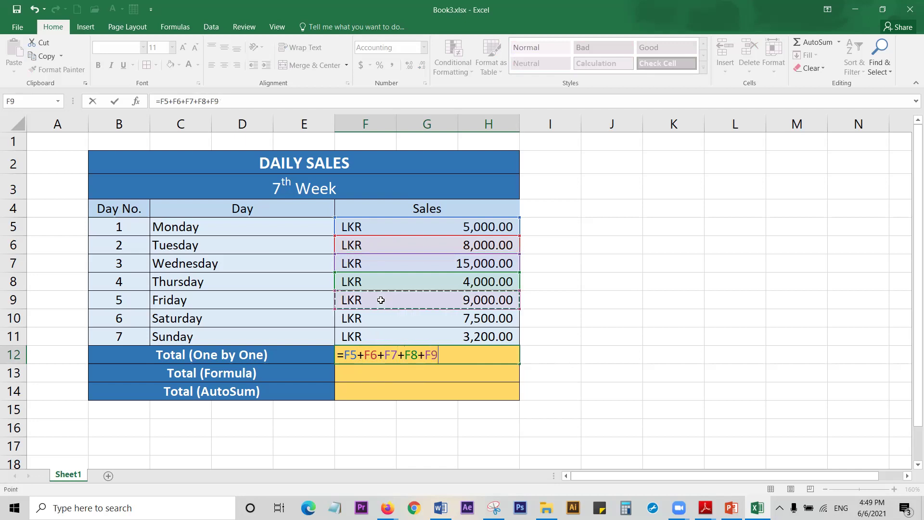
text(+)
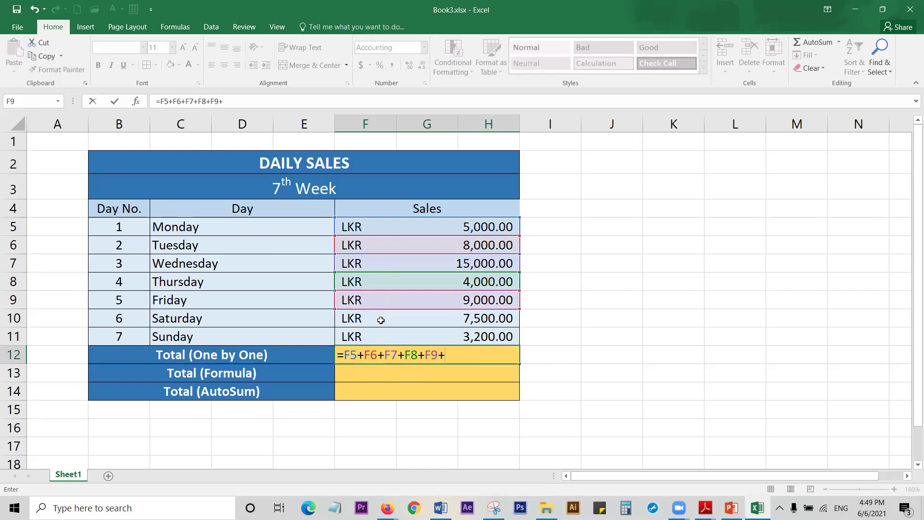
click(381, 321)
text(+)
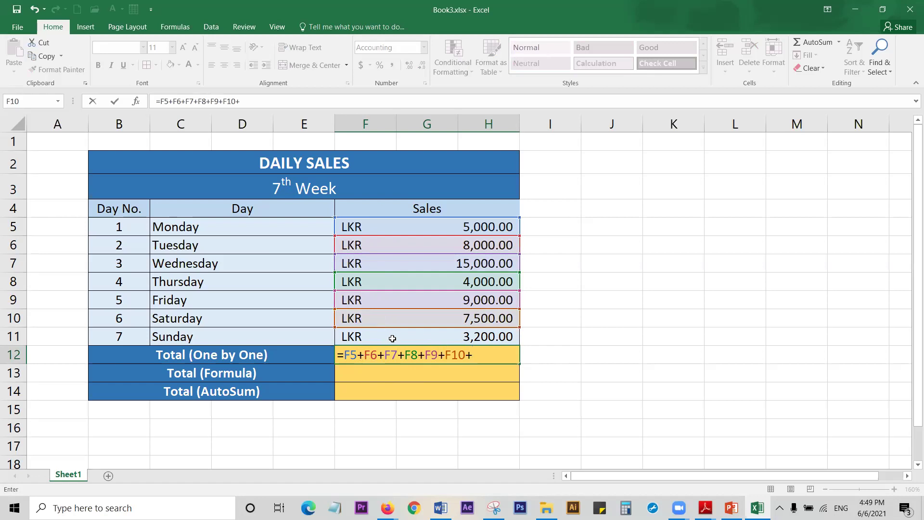
click(392, 338)
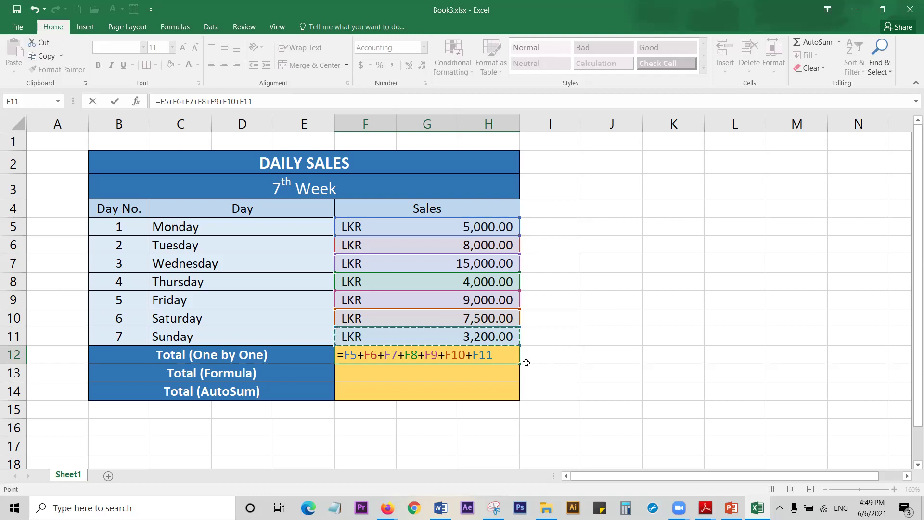
key(Return)
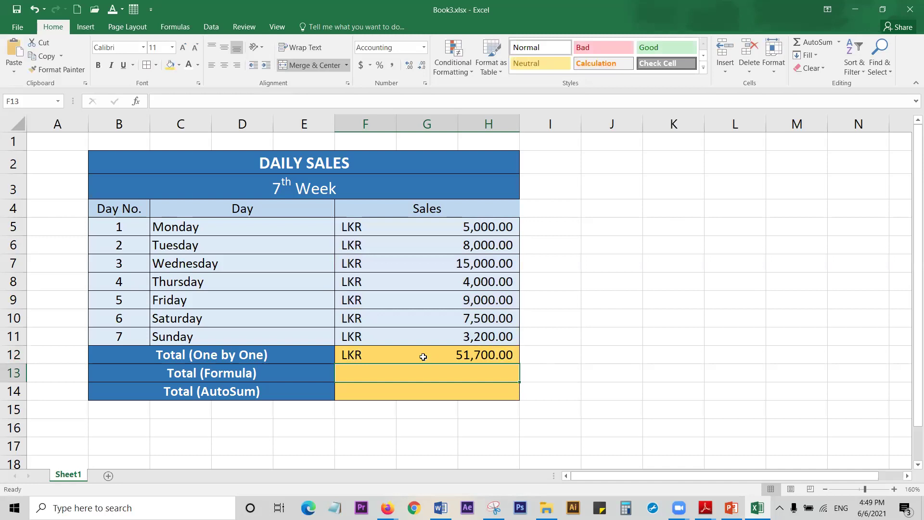
Step: Make the F12 total bold at 12 pt and save the workbook
click(422, 355)
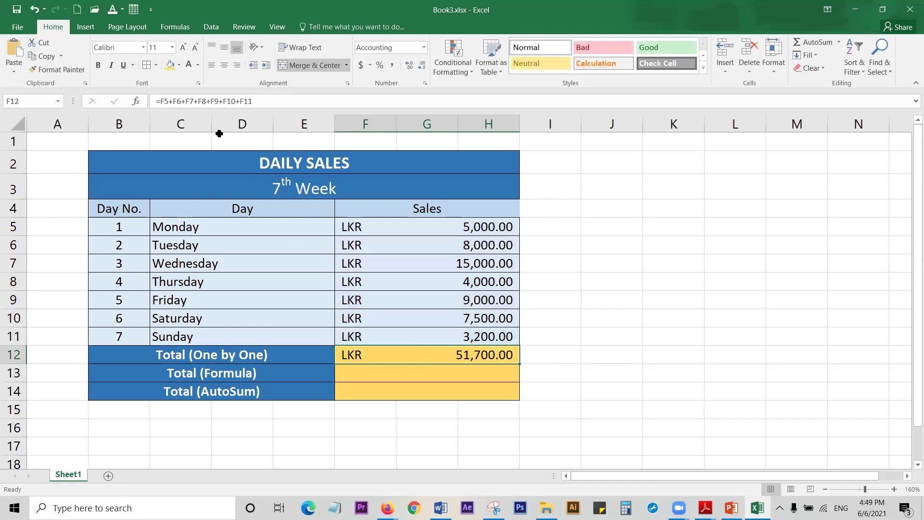
click(99, 67)
click(182, 47)
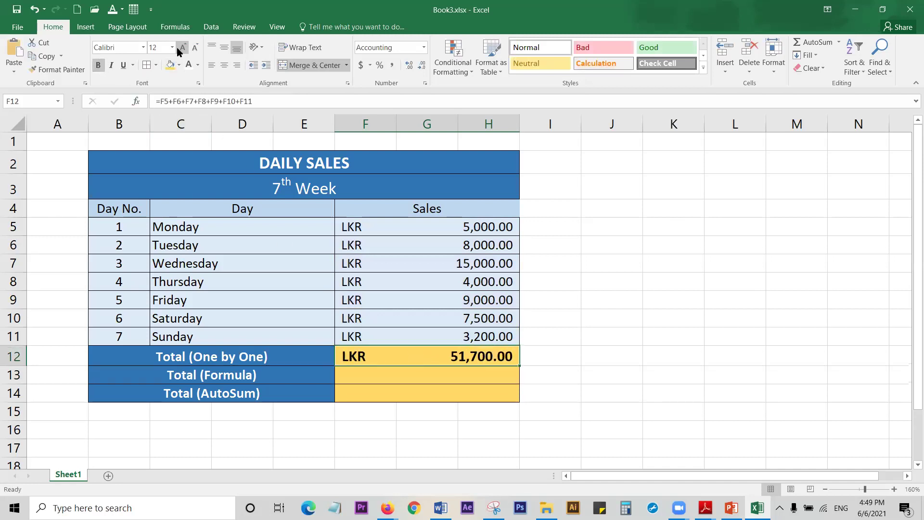
click(15, 9)
Step: Reselect F12 and highlight its =F5+...+F11 formula in the formula bar
click(633, 378)
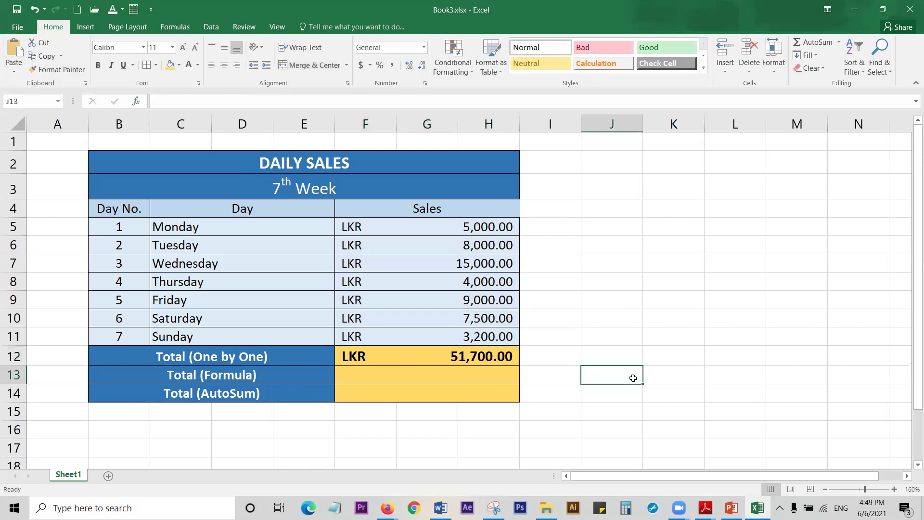
click(391, 356)
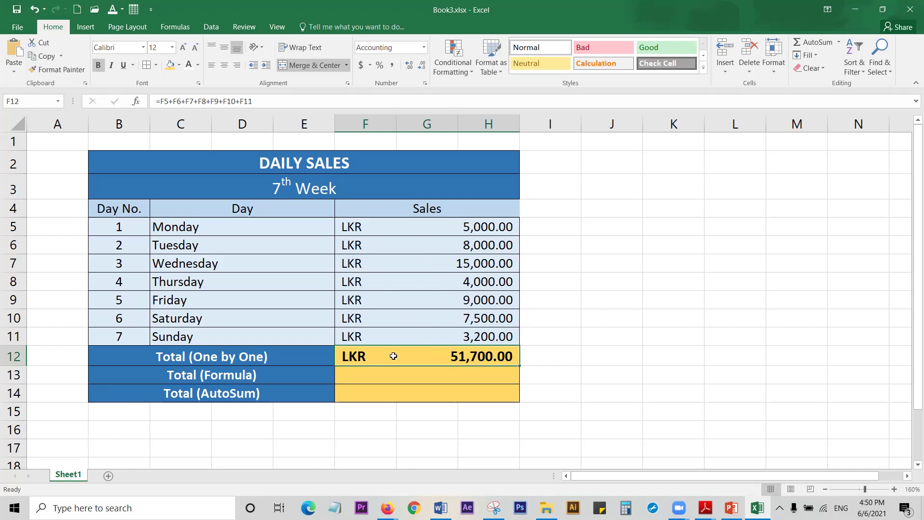
click(613, 355)
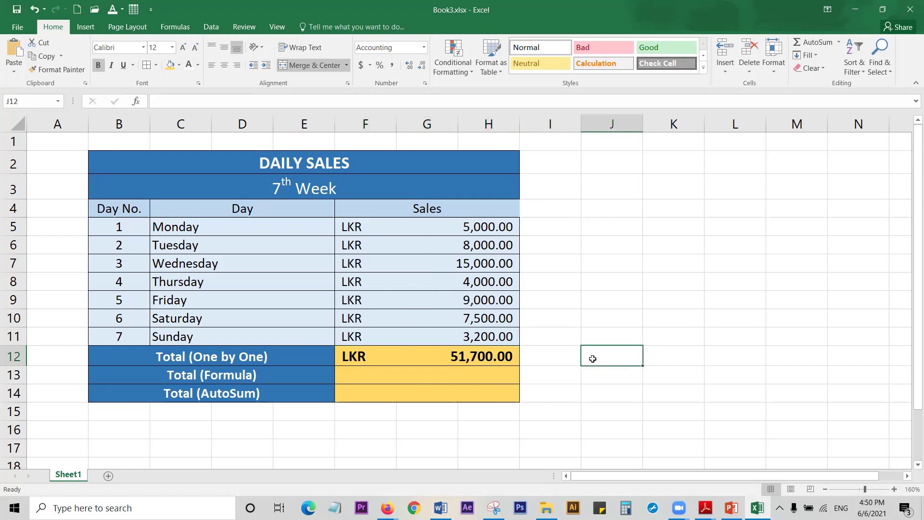
click(384, 355)
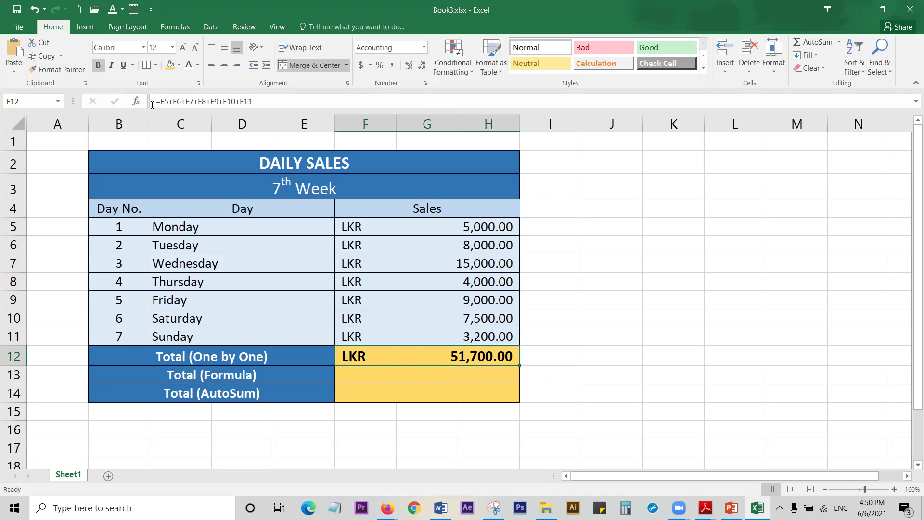
drag(154, 102, 252, 101)
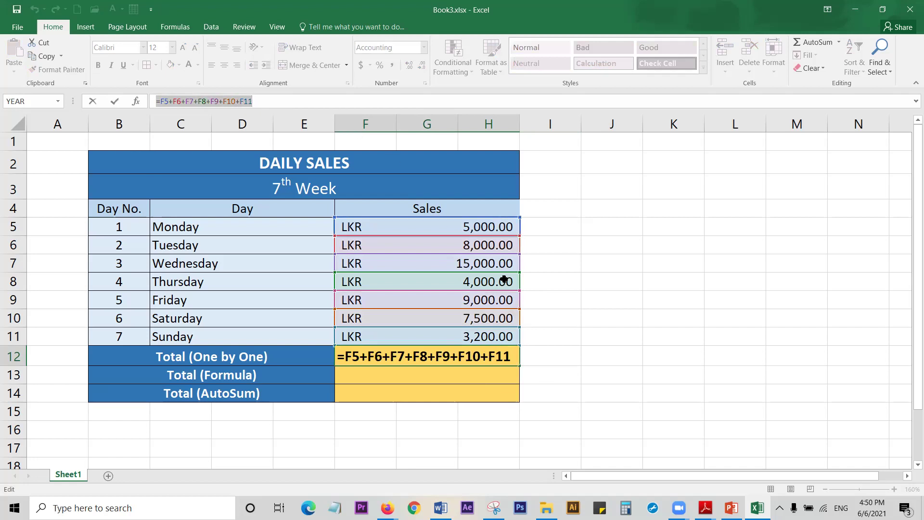
click(644, 305)
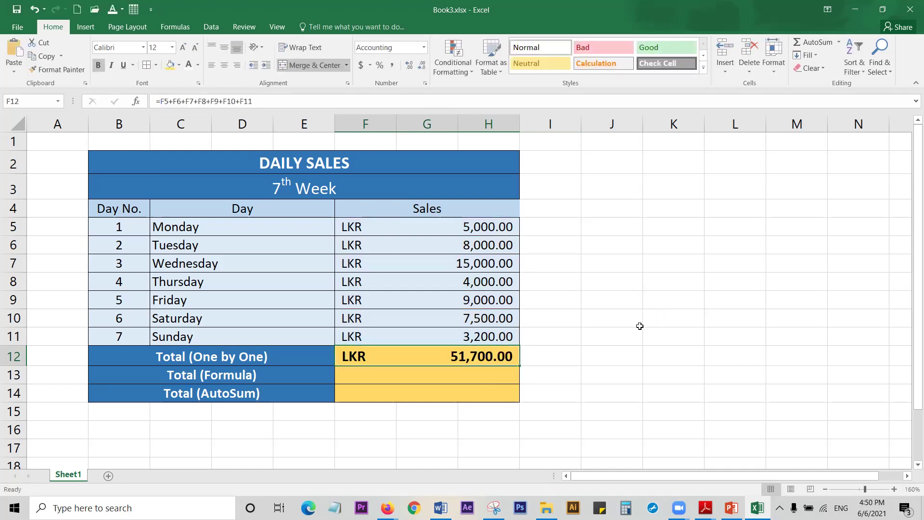
click(567, 355)
click(454, 356)
click(591, 252)
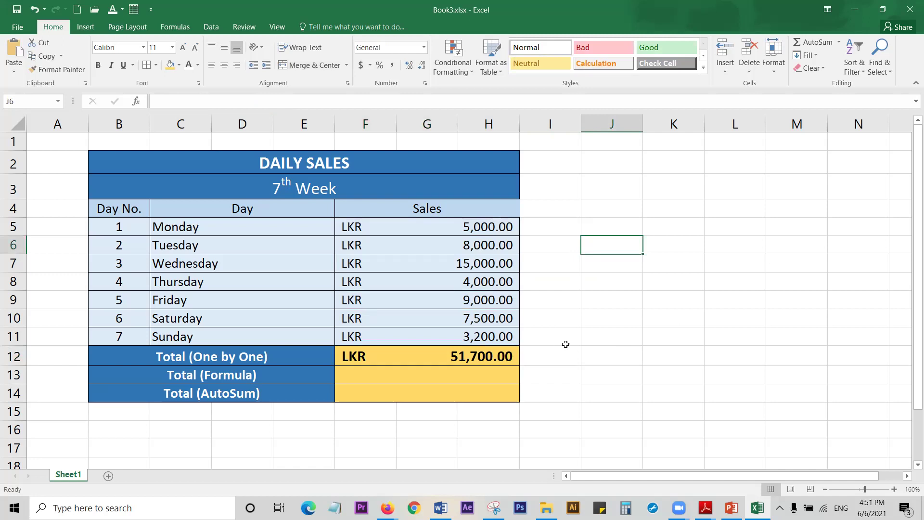
key(alt+Tab)
click(416, 357)
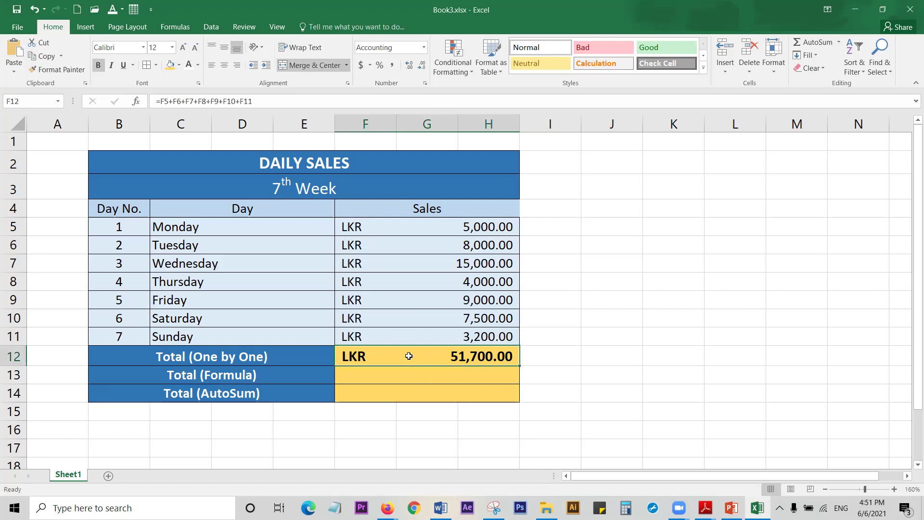
key(Delete)
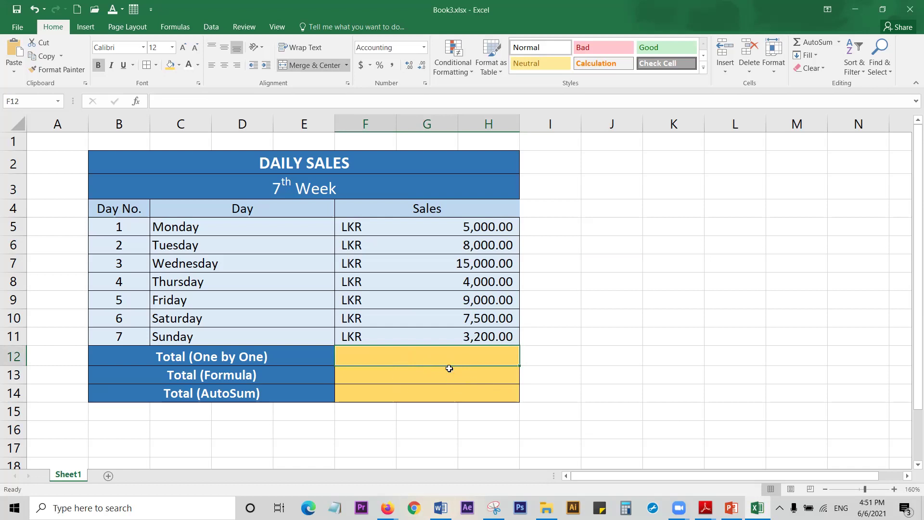
click(560, 281)
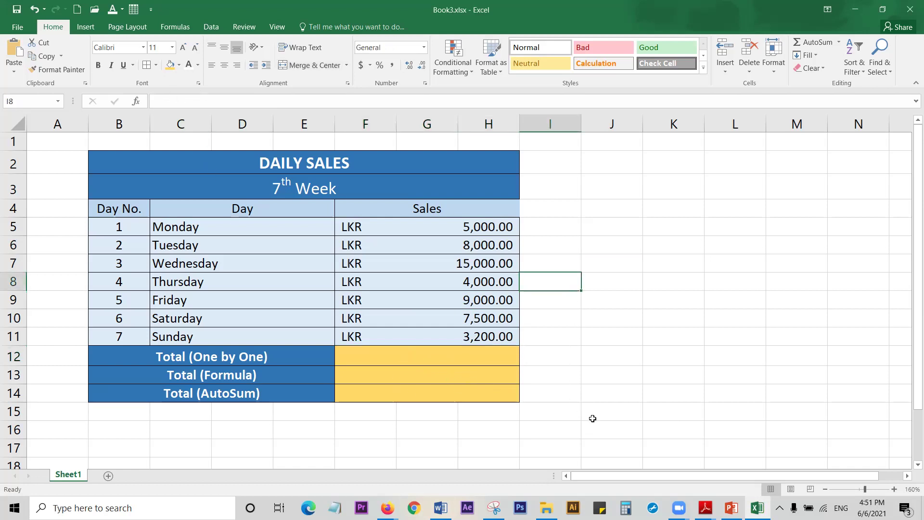
click(383, 355)
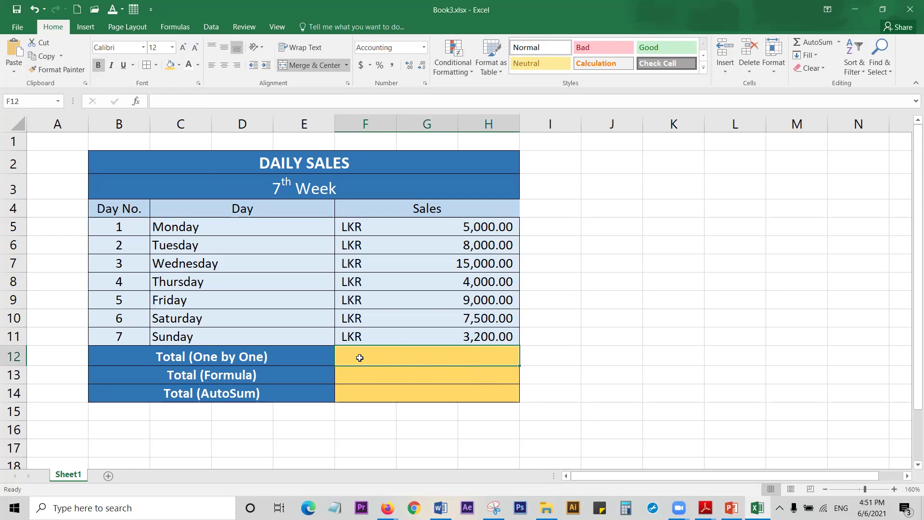
drag(433, 226, 456, 344)
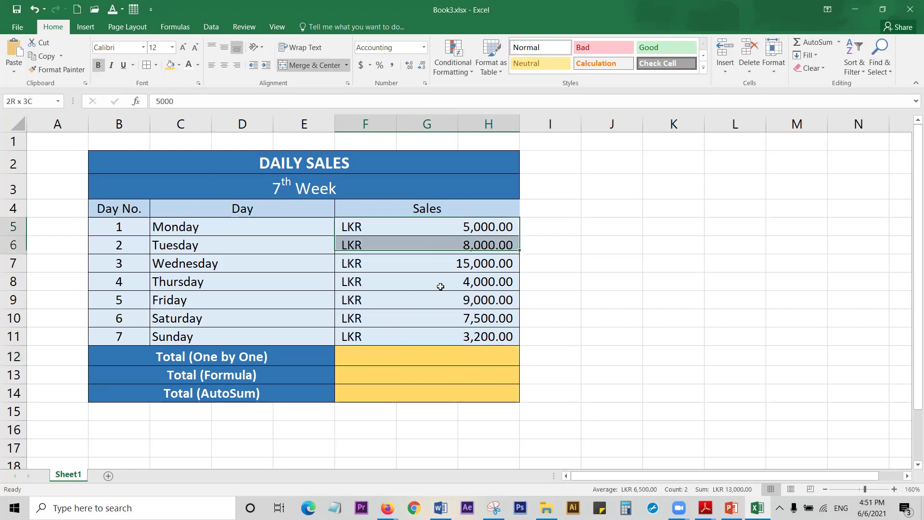
click(454, 359)
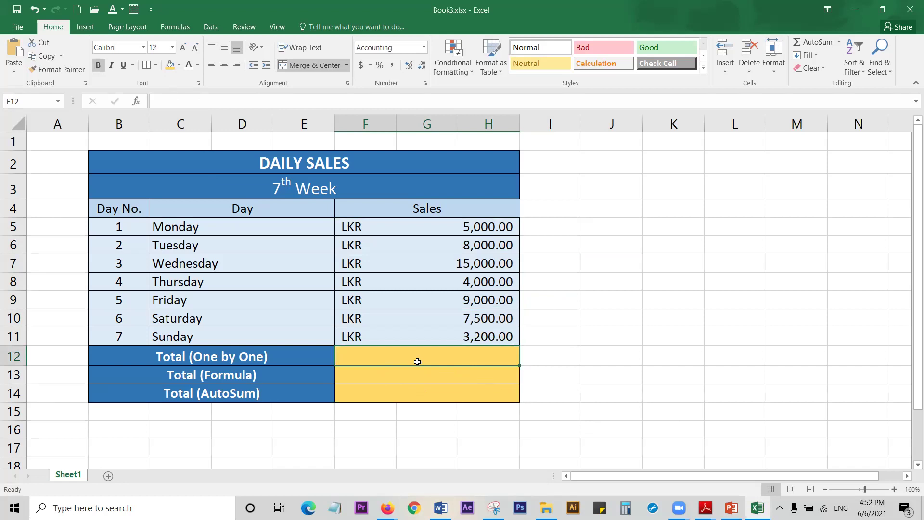
click(446, 225)
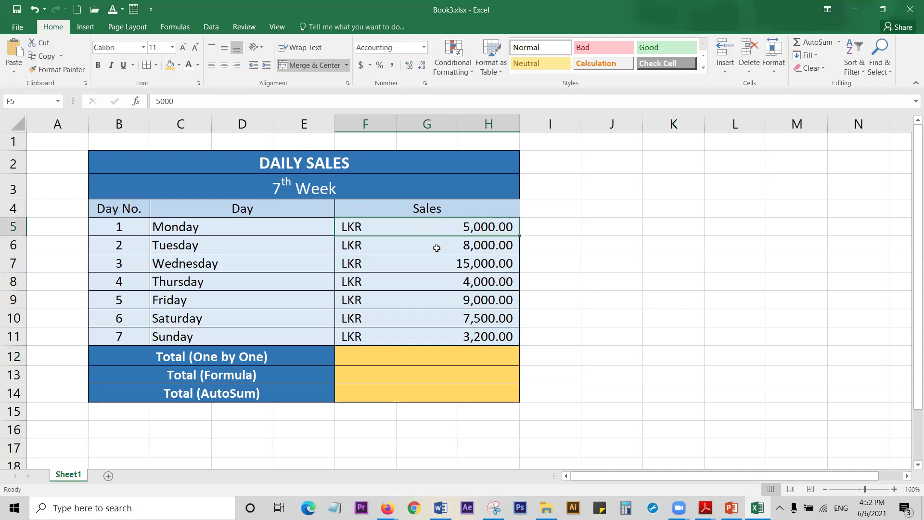
click(553, 321)
click(425, 354)
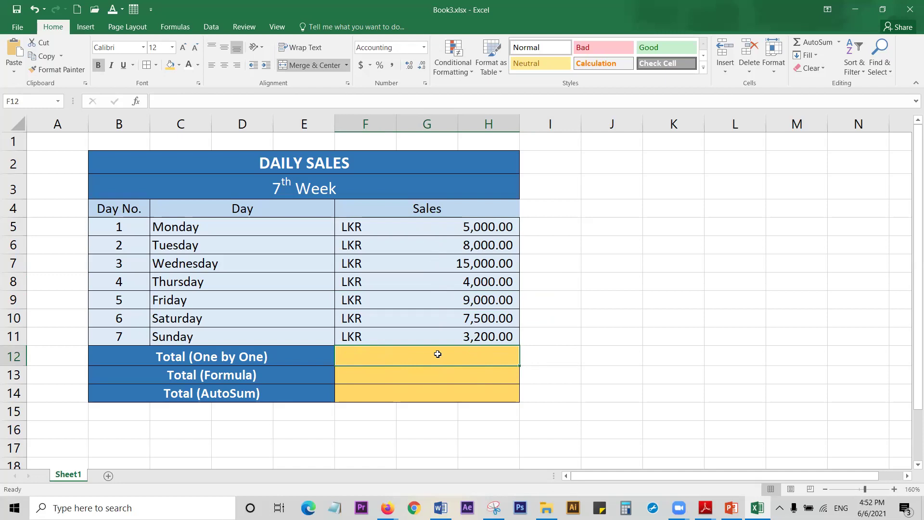
Step: Start the F12 formula by adding Monday to Thursday sales, =F5+F6+F7+F8
text(=)
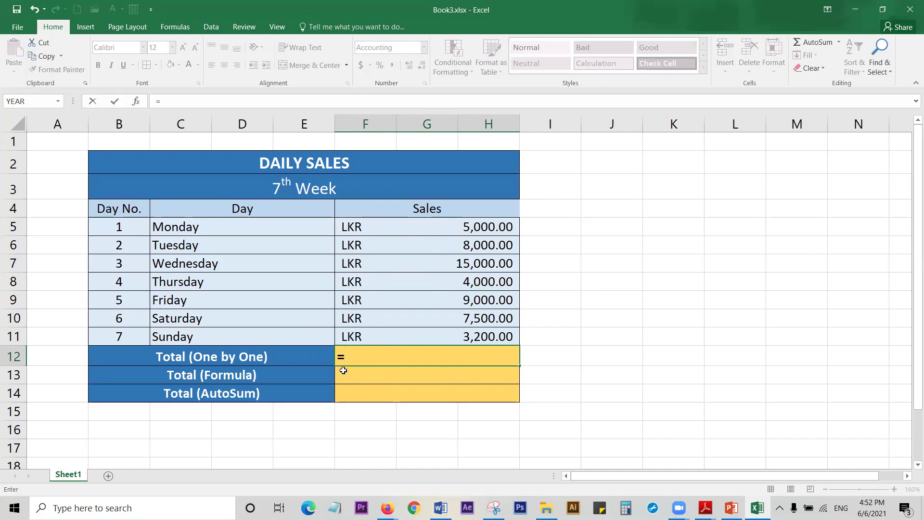
click(424, 228)
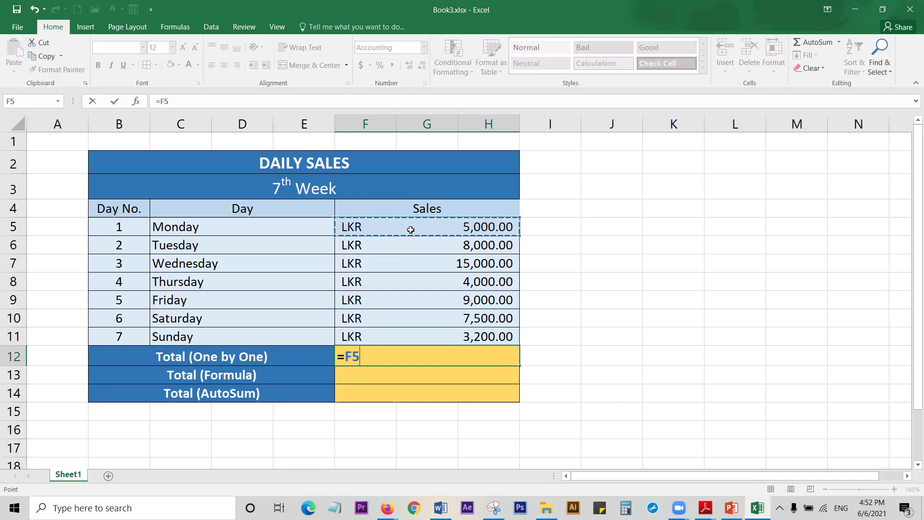
text(+)
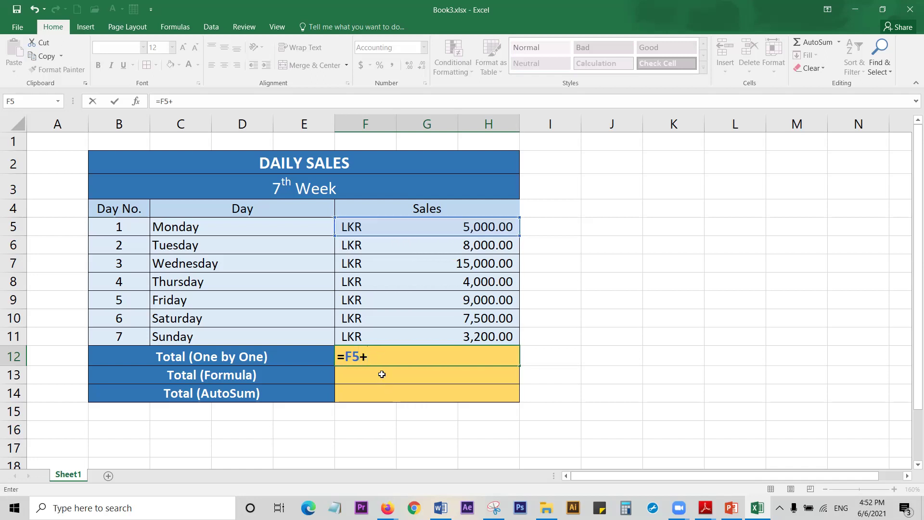
click(402, 245)
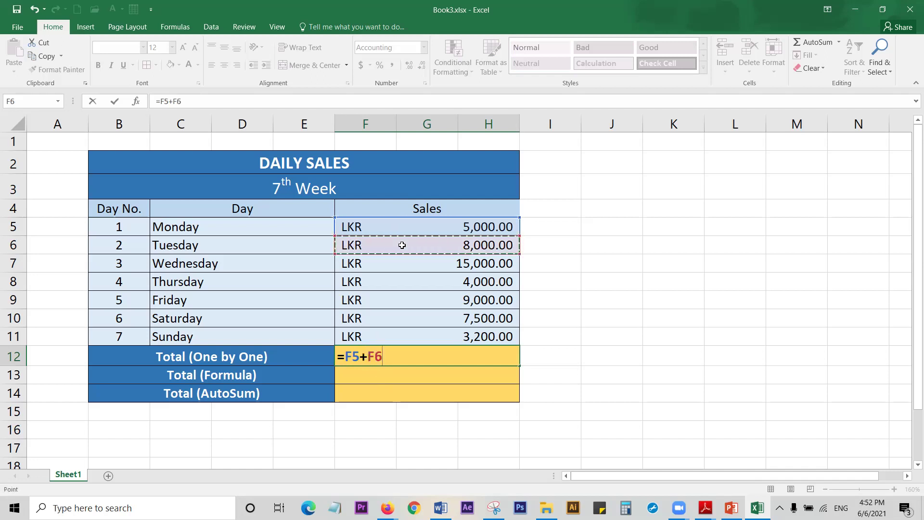
text(+)
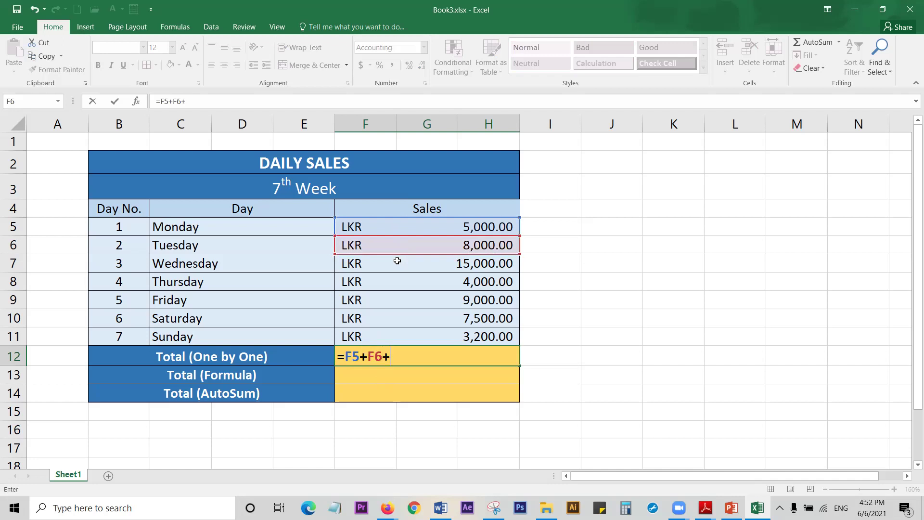
click(397, 260)
text(+)
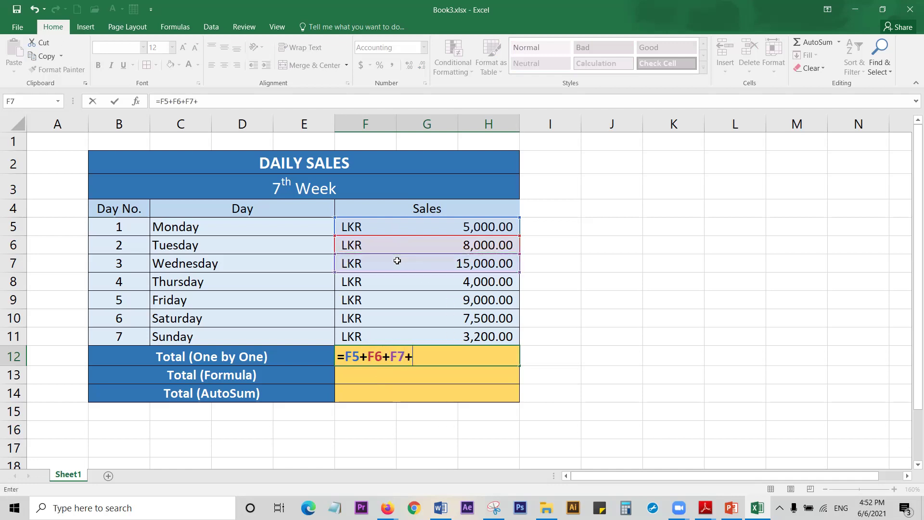
click(401, 285)
Step: Add Friday to Sunday sales (F9, F10, F11) and commit, giving LKR 51,700.00
text(+)
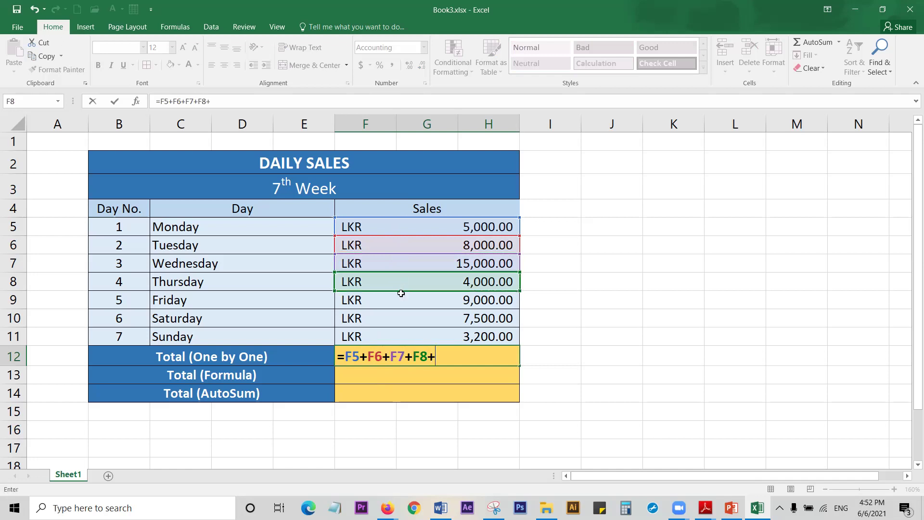
click(400, 301)
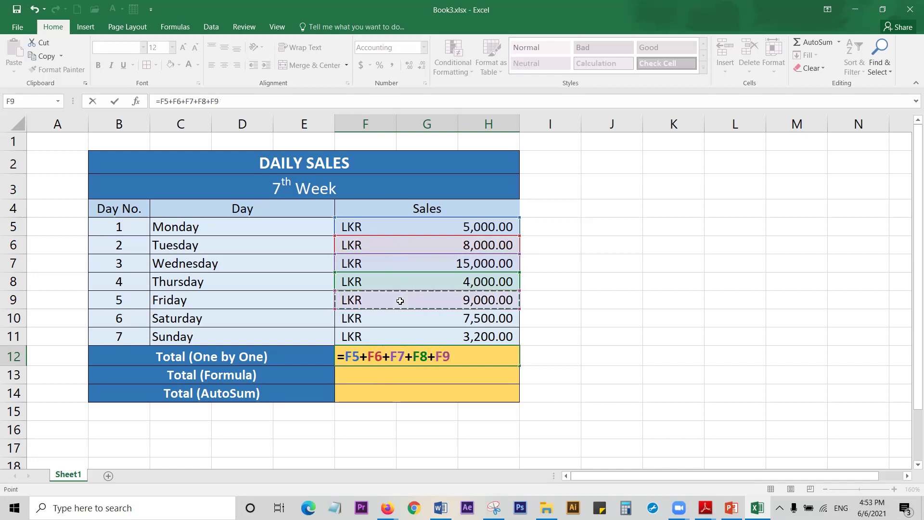
text(+)
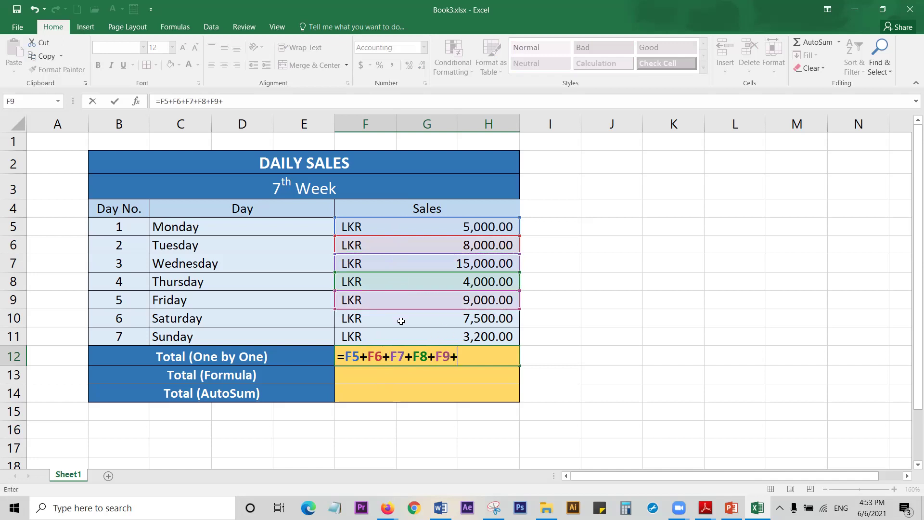
click(401, 321)
text(+)
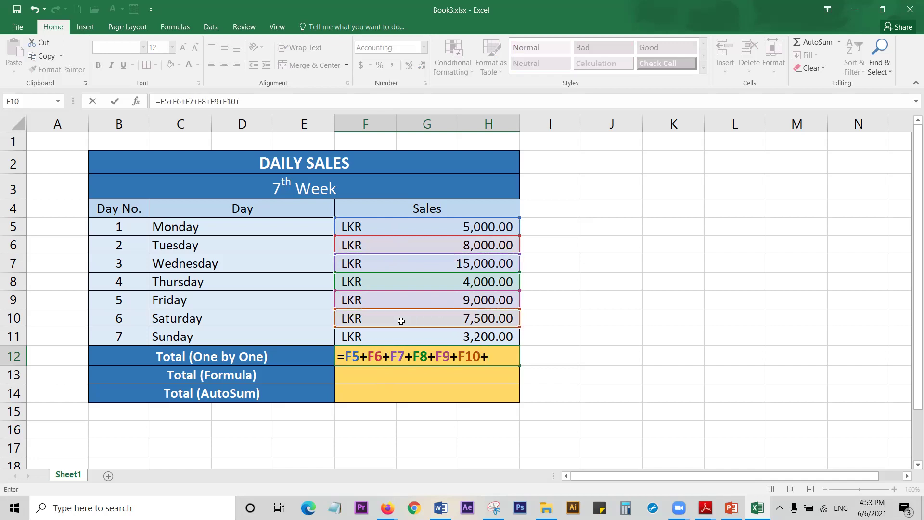
click(402, 341)
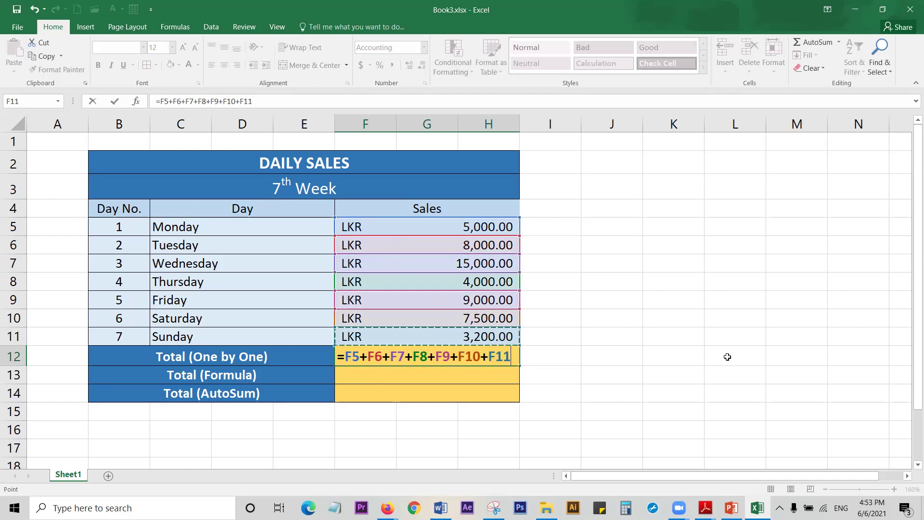
key(ctrl+Return)
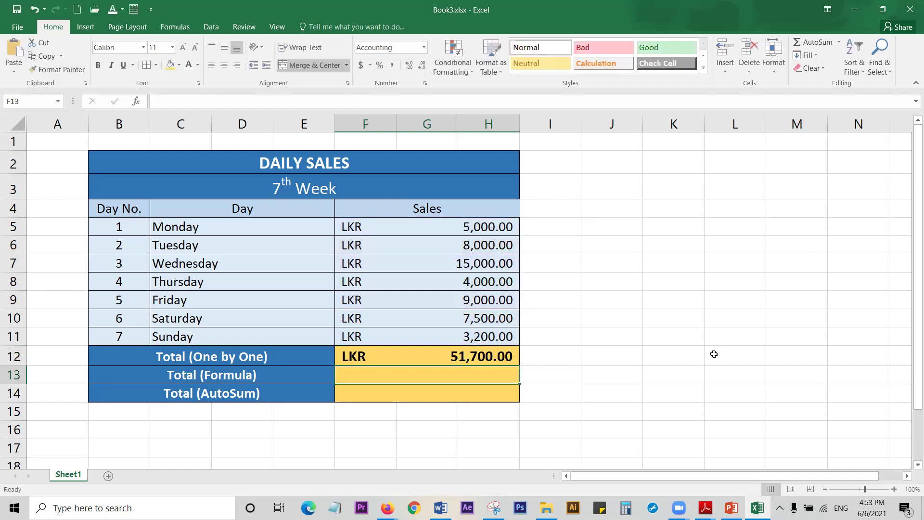
Step: Save the workbook and check F12's one-by-one formula =F5+F6+F7+F8+F9+F10+F11
click(419, 372)
click(22, 10)
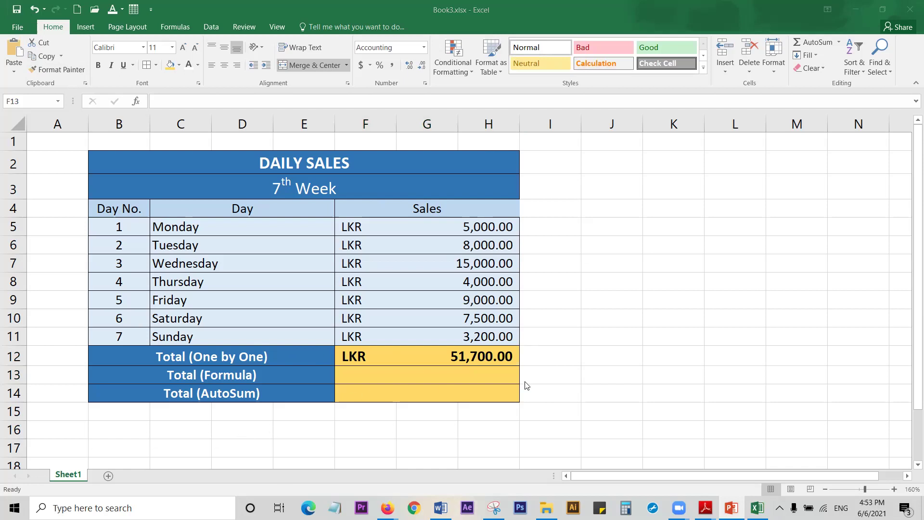
click(391, 354)
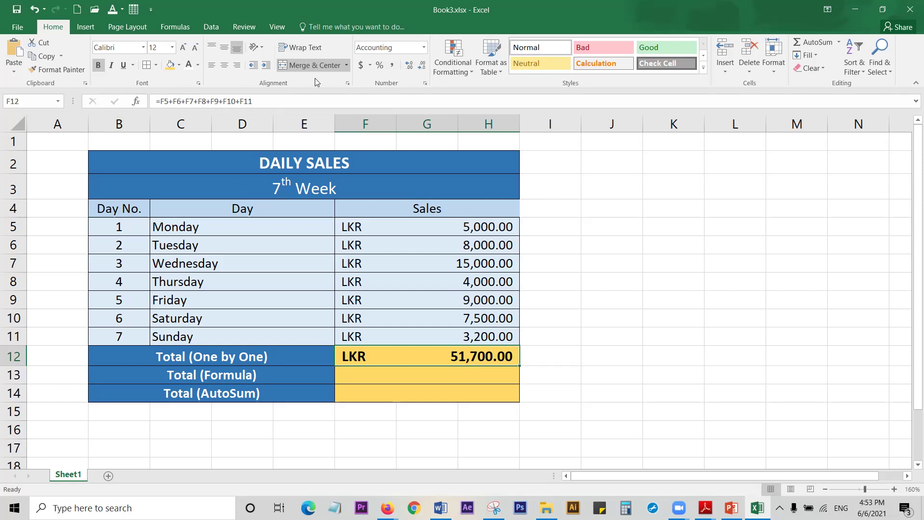
click(619, 323)
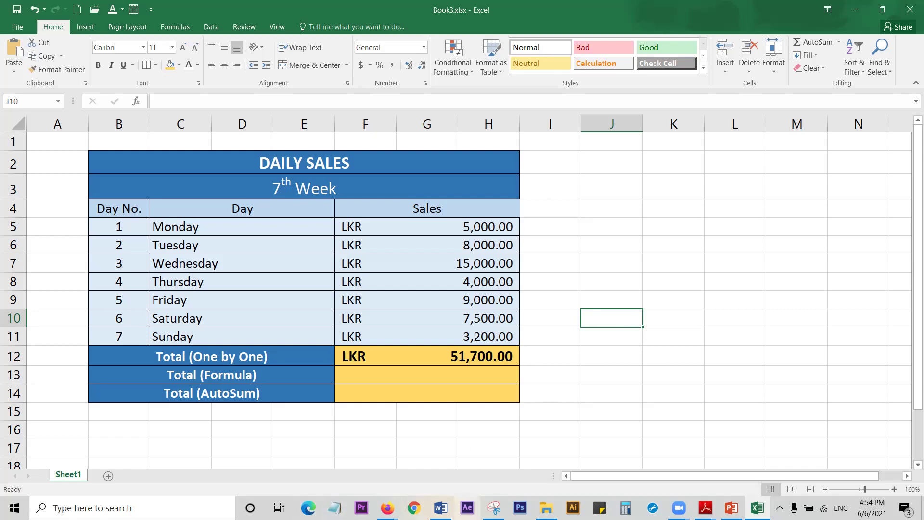
Step: Pen-tick the Total (OnebyOne) and Total (Formula) rows on the Snipping Tool screenshot, then minimize it
click(494, 508)
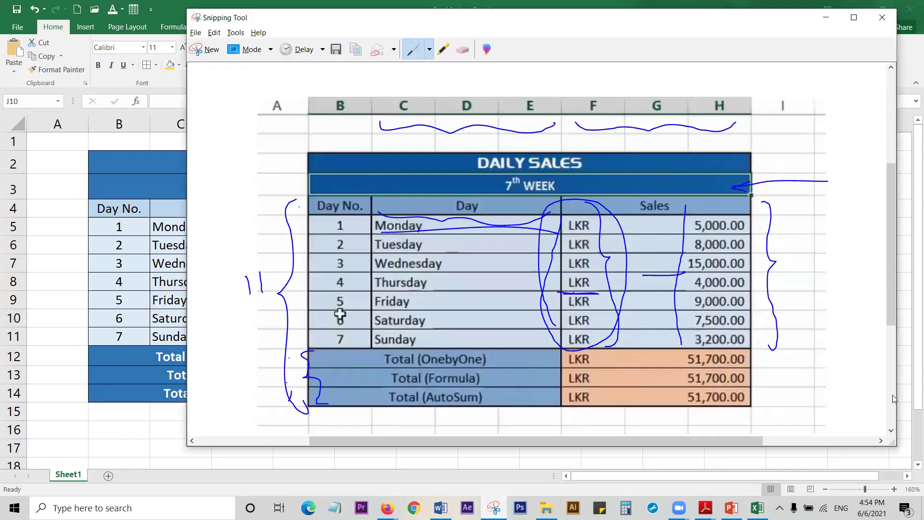
drag(758, 356, 823, 338)
drag(764, 377, 791, 364)
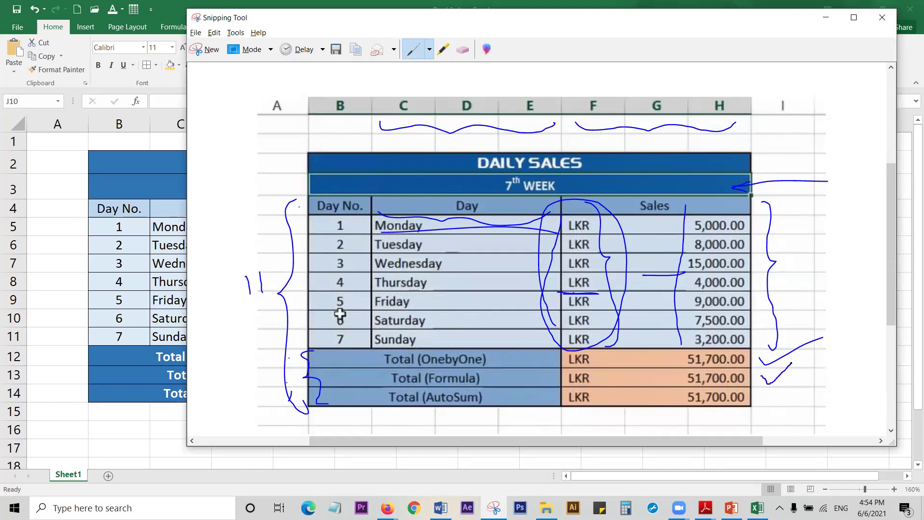
click(826, 18)
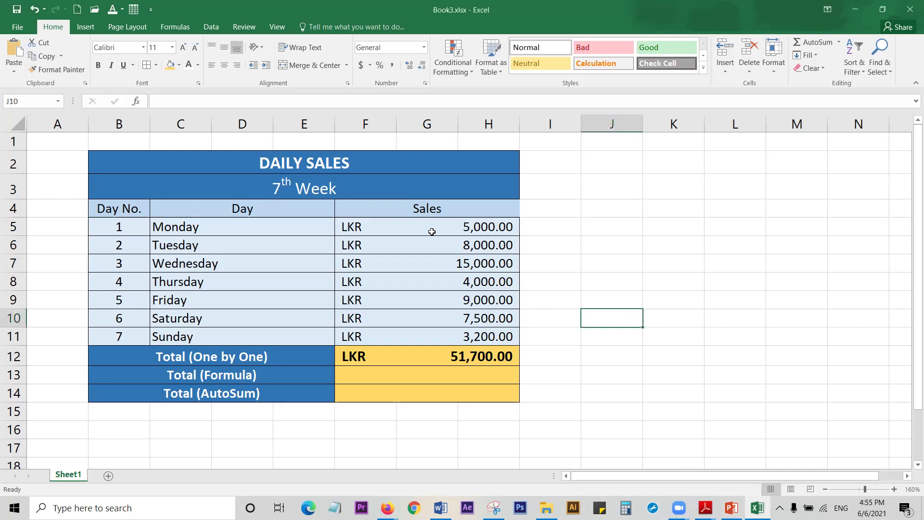
drag(432, 228, 433, 335)
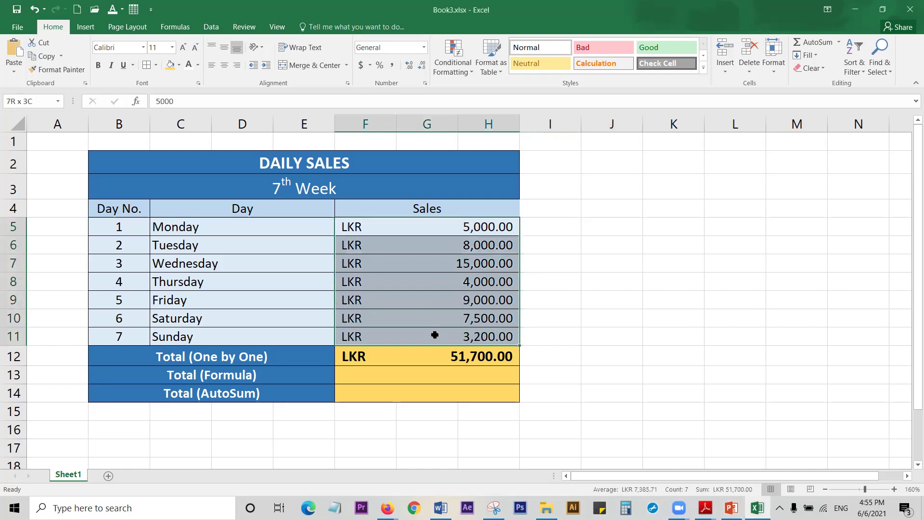
click(608, 253)
drag(422, 226, 393, 332)
click(539, 329)
click(275, 376)
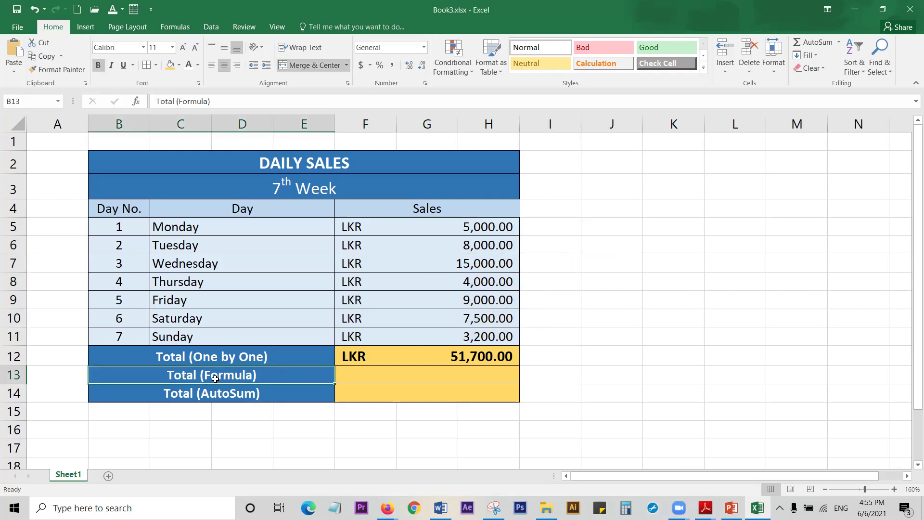
click(356, 379)
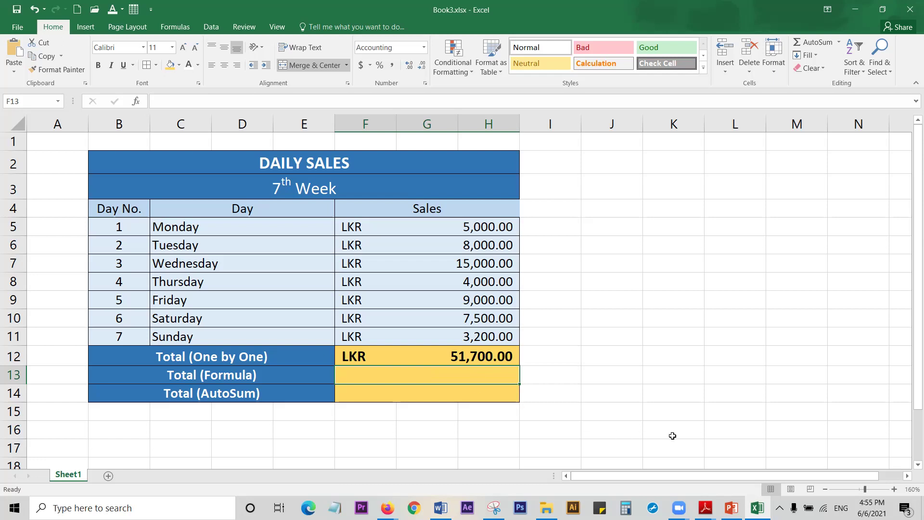
text(=)
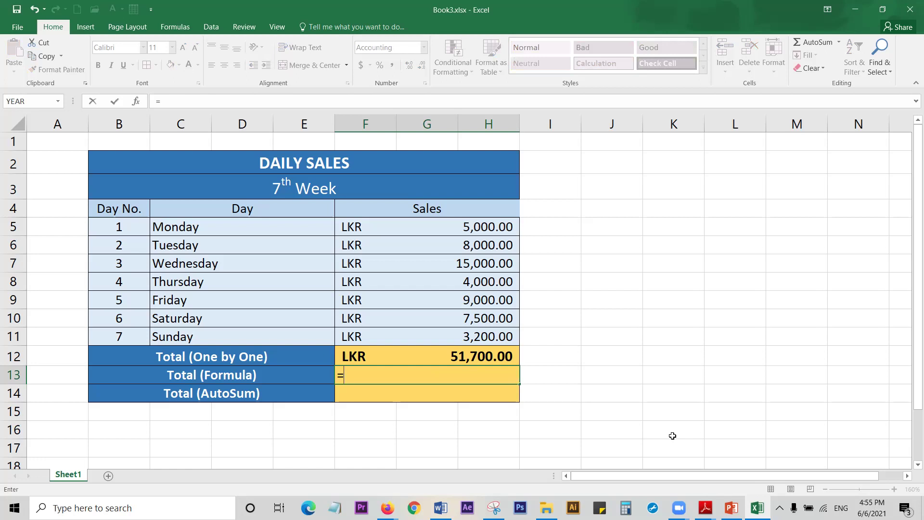
text(su)
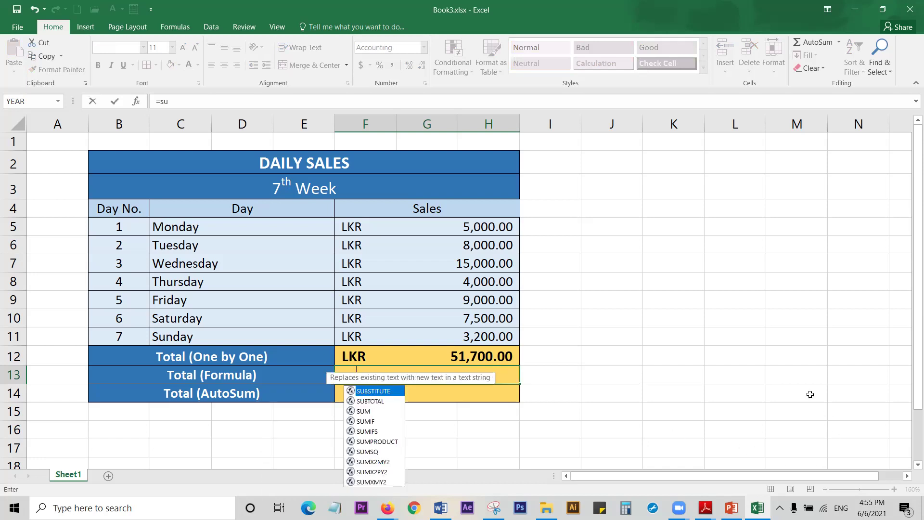
text(m)
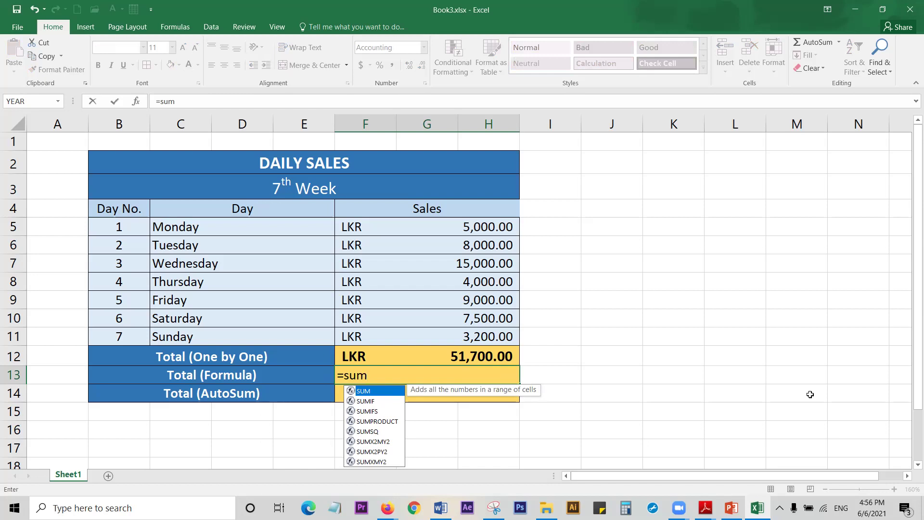
key(BackSpace)
key(BackSpace)
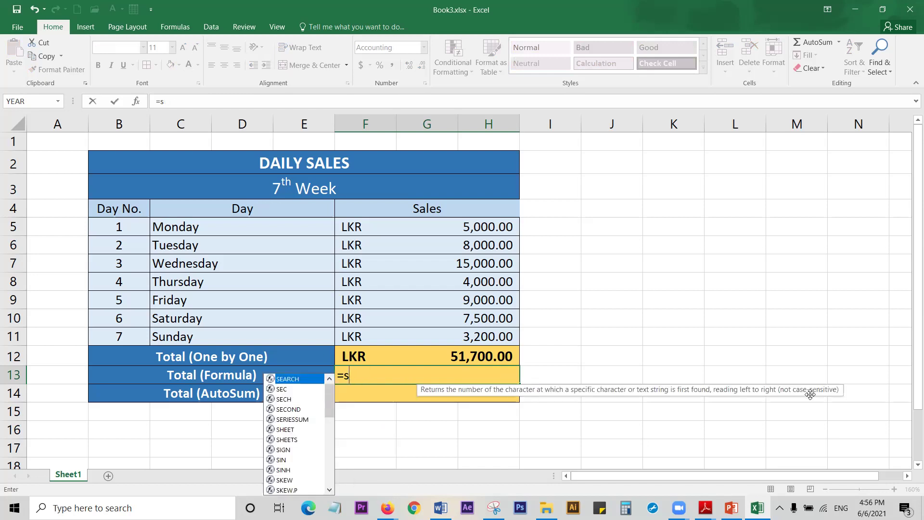
key(Down)
key(Down)
key(Down)
key(Down)
key(Down)
key(Down)
key(Down)
key(Down)
key(Down)
key(Down)
key(Down)
key(Down)
key(Down)
key(Down)
key(Down)
key(Down)
key(Down)
key(Down)
key(Down)
key(Down)
key(Down)
key(Down)
key(Down)
key(Down)
key(Down)
key(Down)
key(Down)
key(Down)
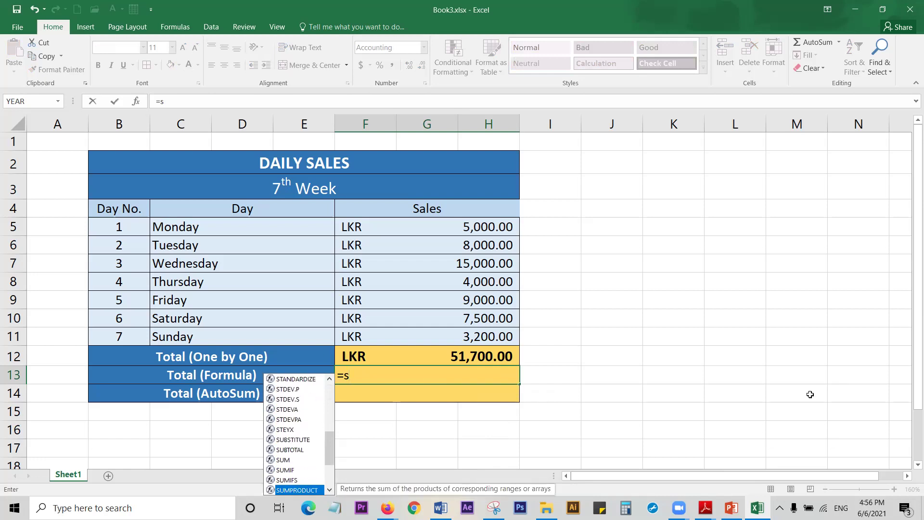
key(Up)
key(Up)
key(Up)
key(Down)
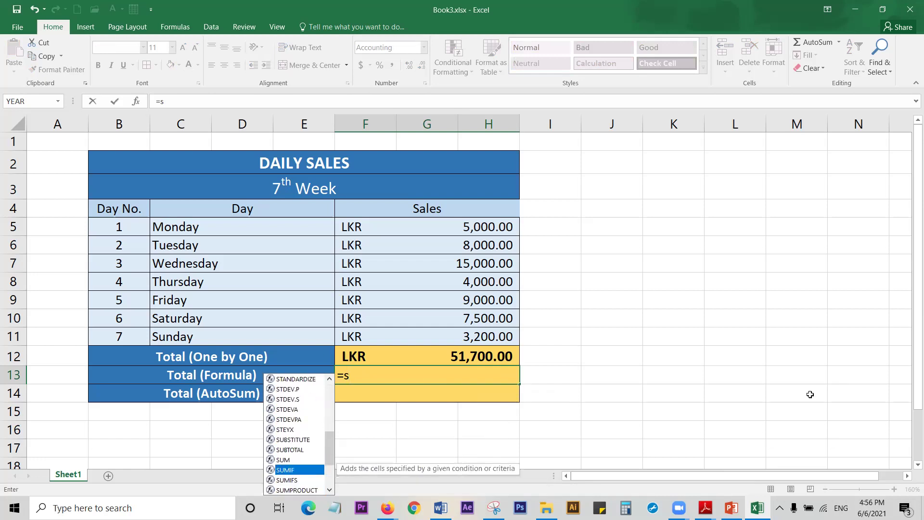
key(Down)
key(Down)
key(Up)
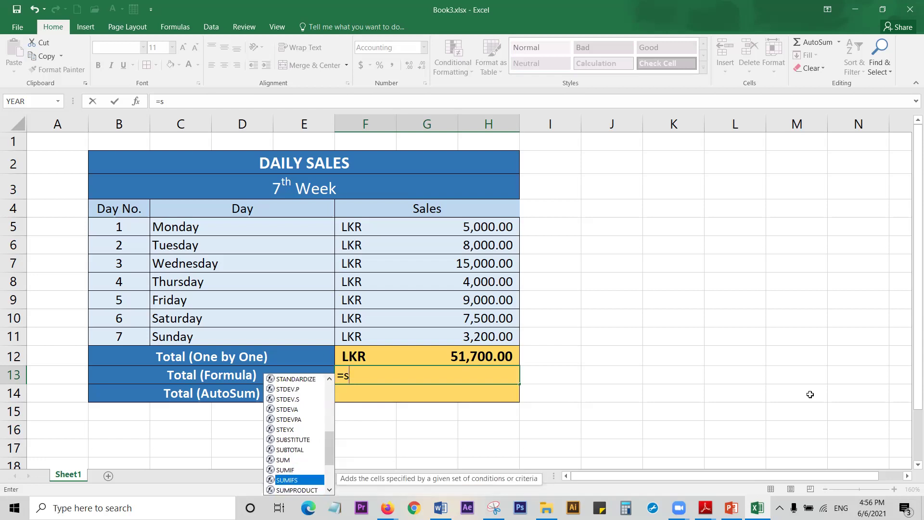
key(Up)
key(Up)
key(Up)
key(Up)
key(Up)
key(Up)
key(Up)
key(Up)
key(Up)
key(Up)
key(Up)
text(u)
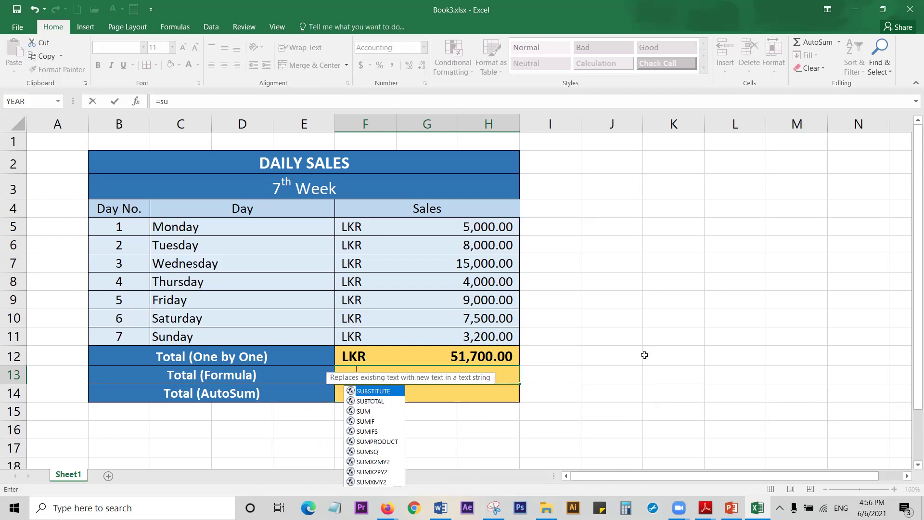
text(m)
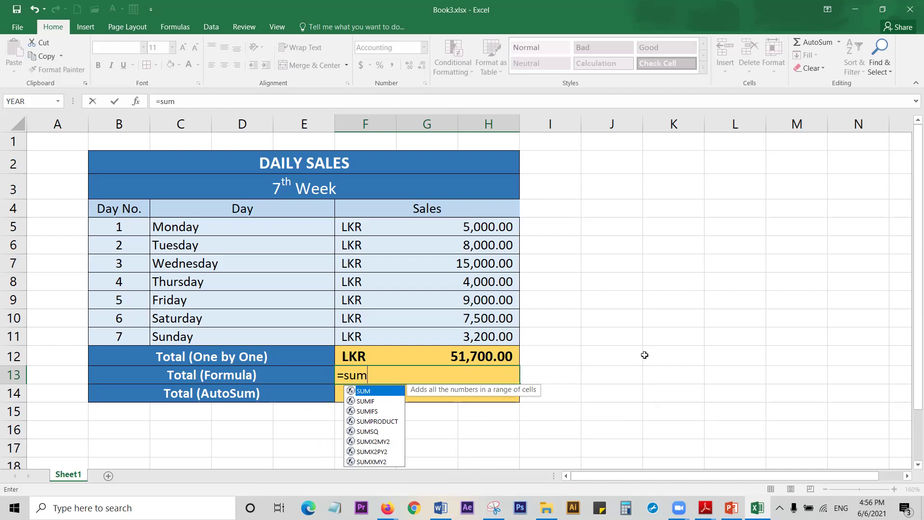
key(Return)
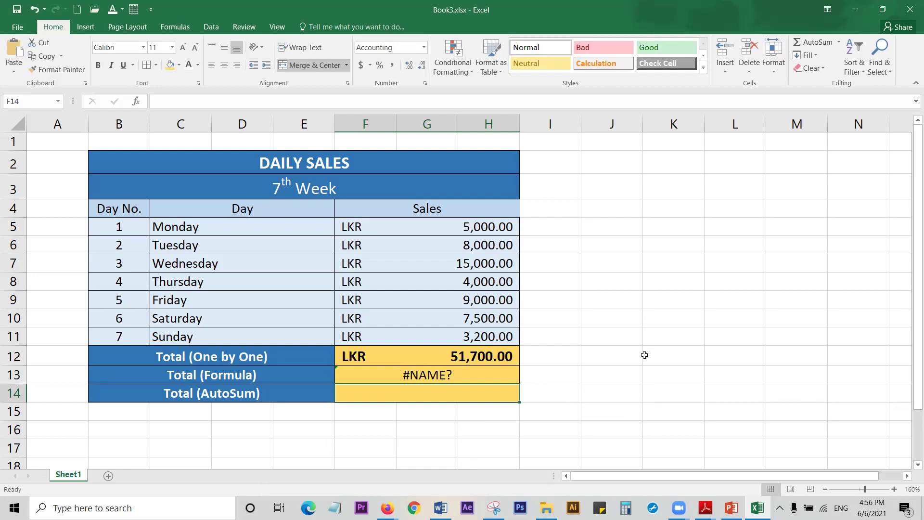
key(ctrl+z)
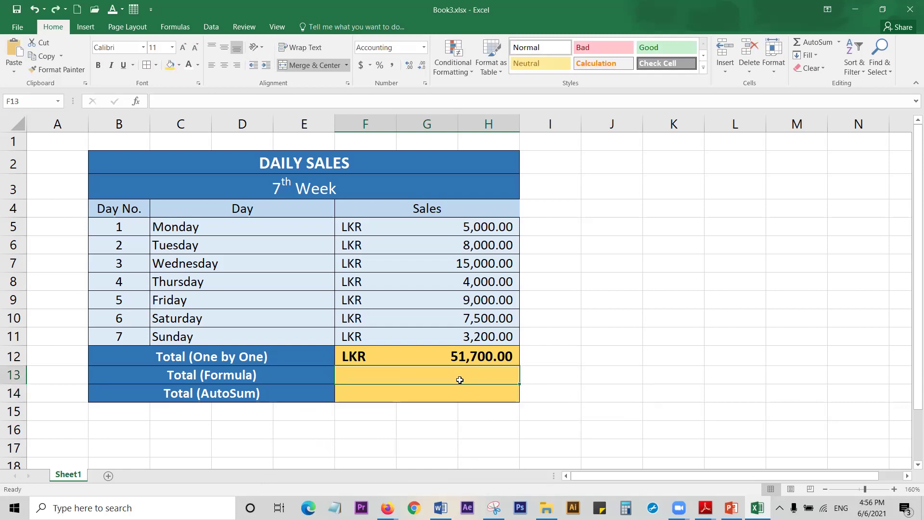
Step: Enter =SUM(F5:H11) in F13 so Total (Formula) shows LKR 51,700.00
text(=)
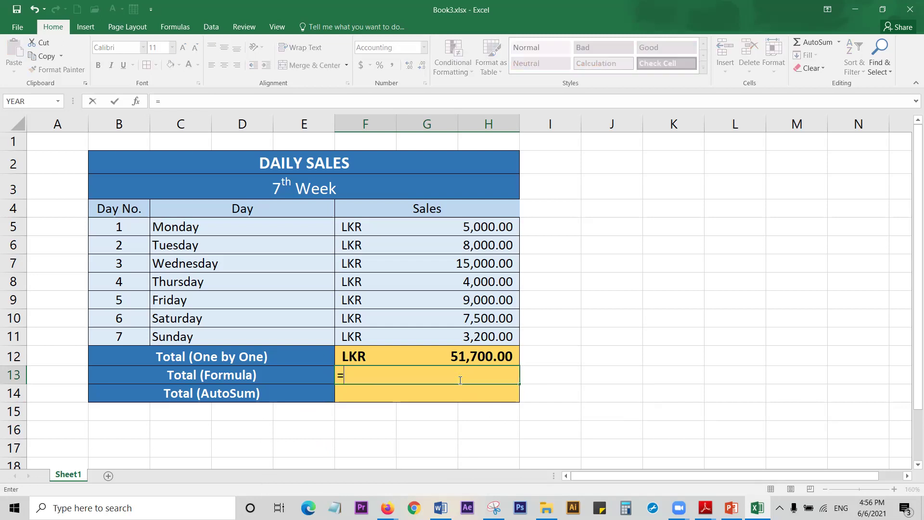
text(sum)
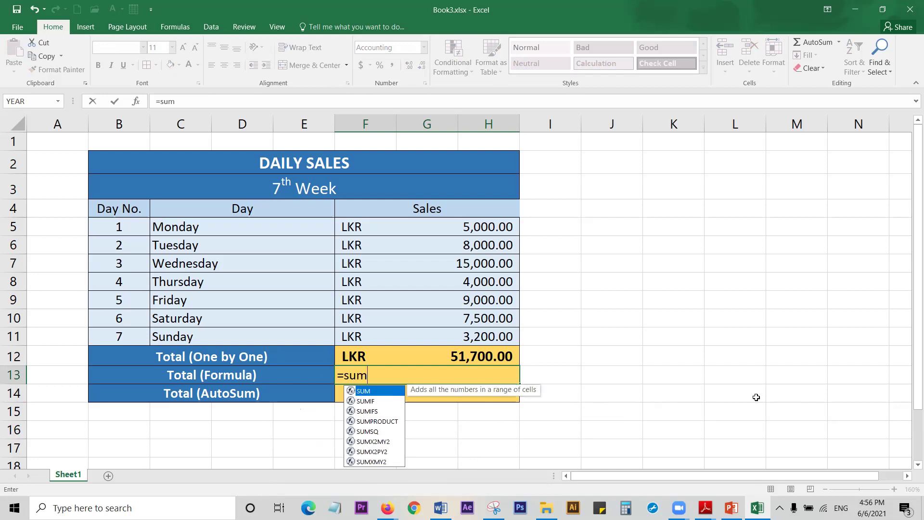
double_click(373, 391)
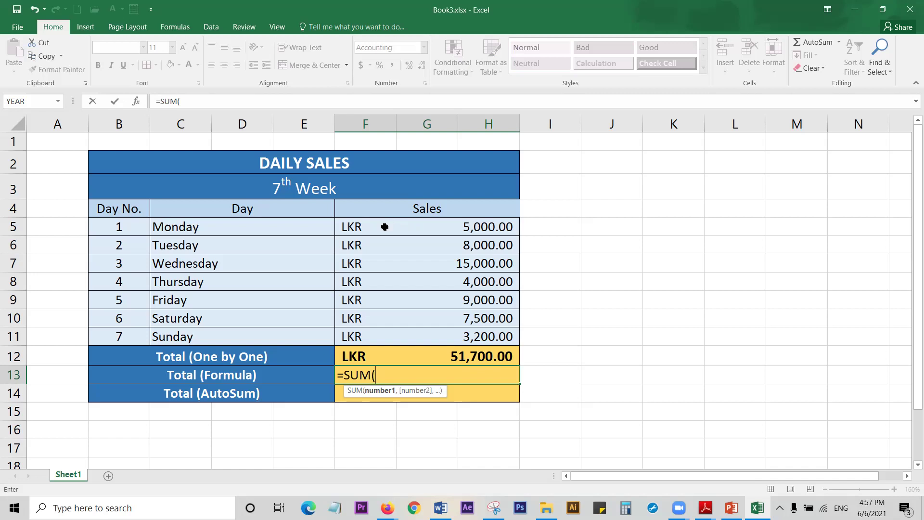
click(384, 227)
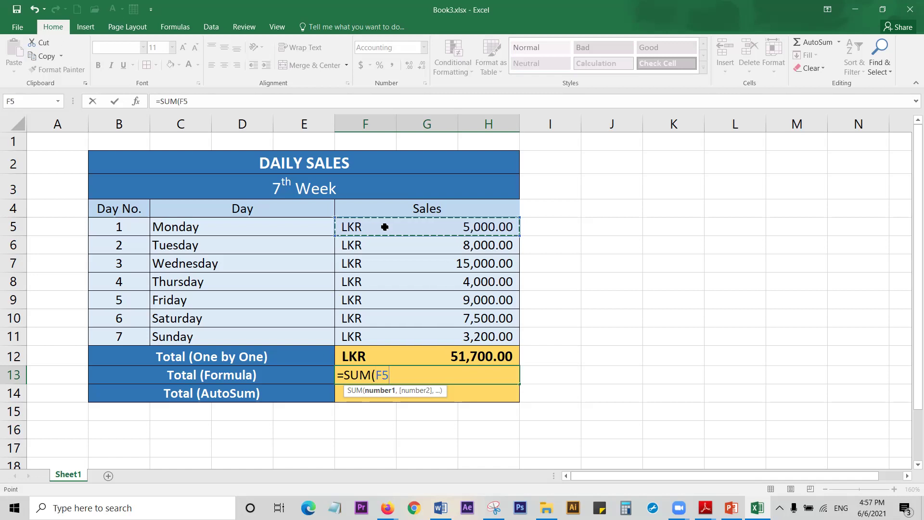
drag(384, 227, 380, 335)
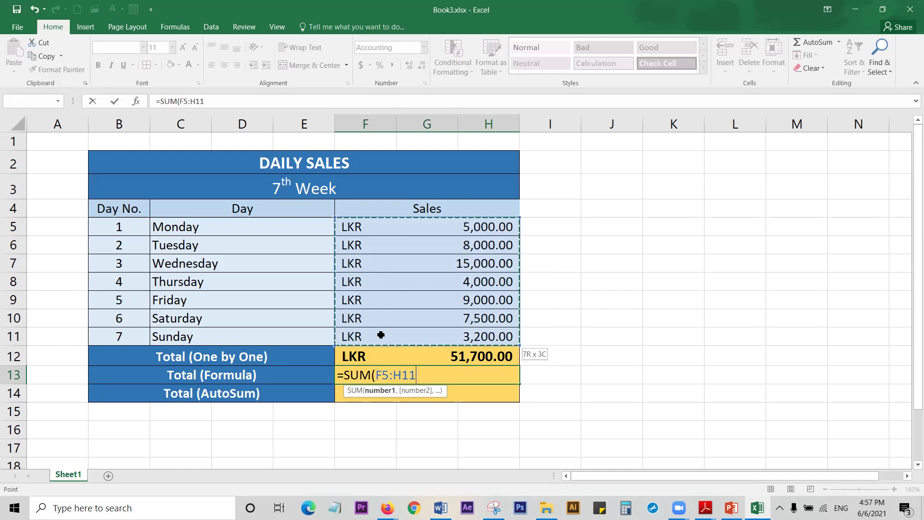
drag(381, 335, 381, 335)
text())
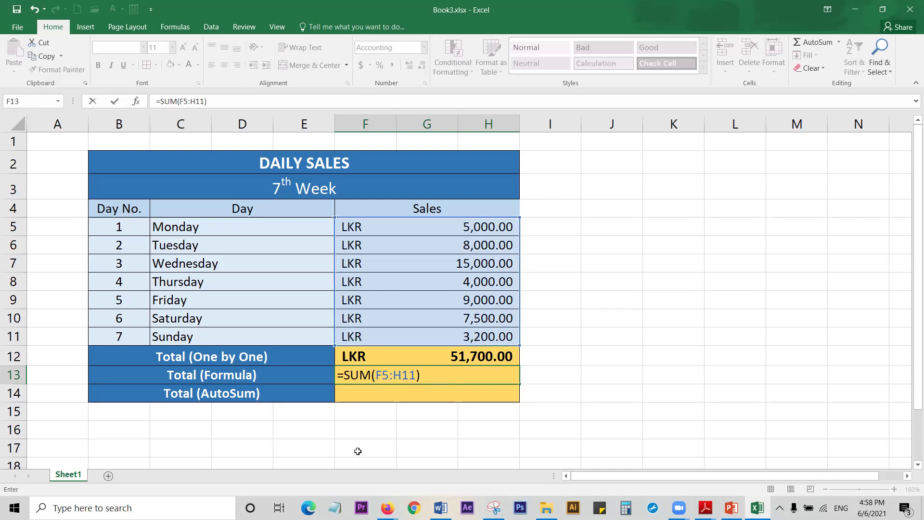
key(Return)
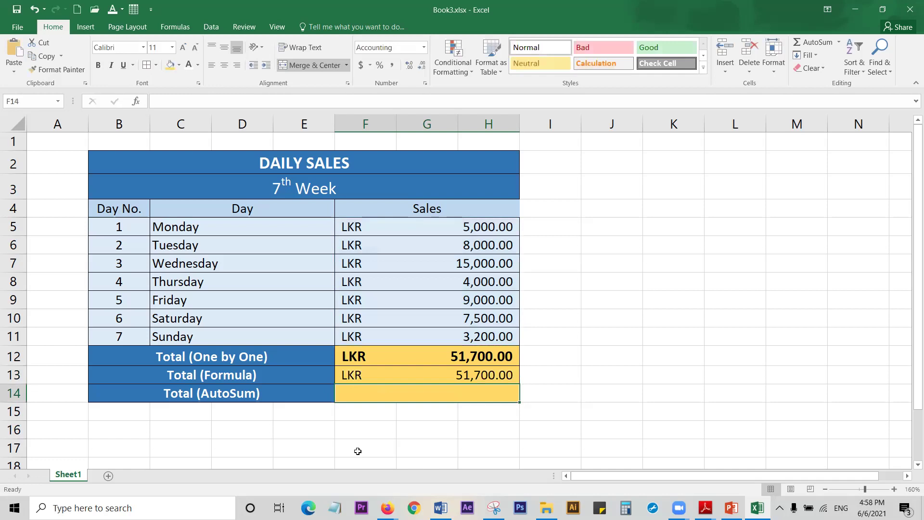
Step: Make the Total (Formula) result in F13 bold with a larger font size
click(402, 378)
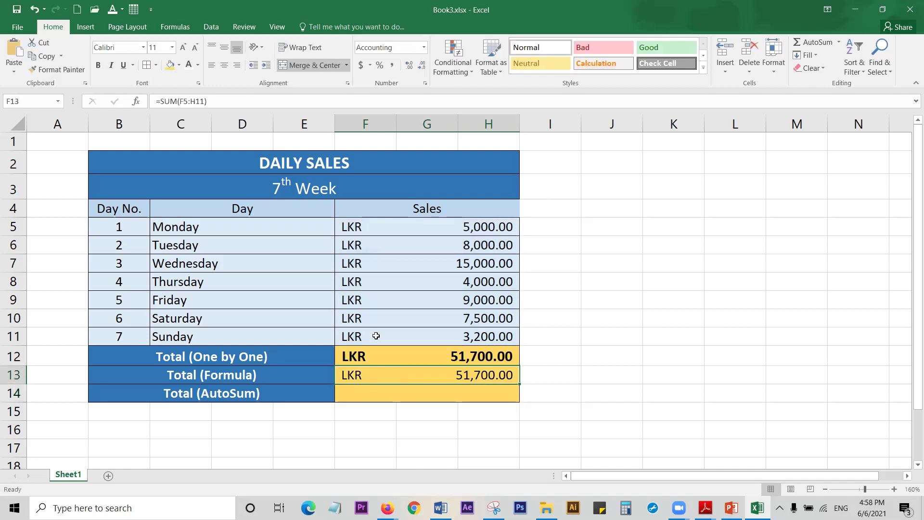
click(98, 65)
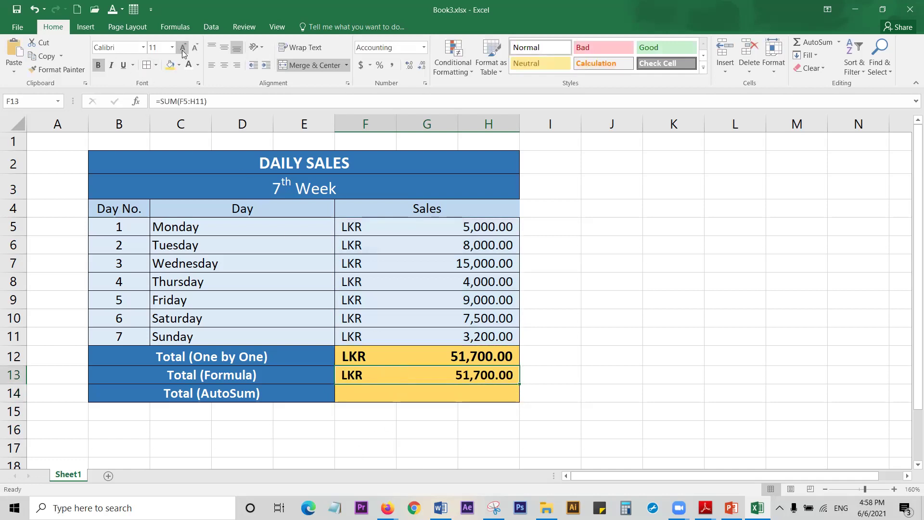
click(183, 47)
click(612, 391)
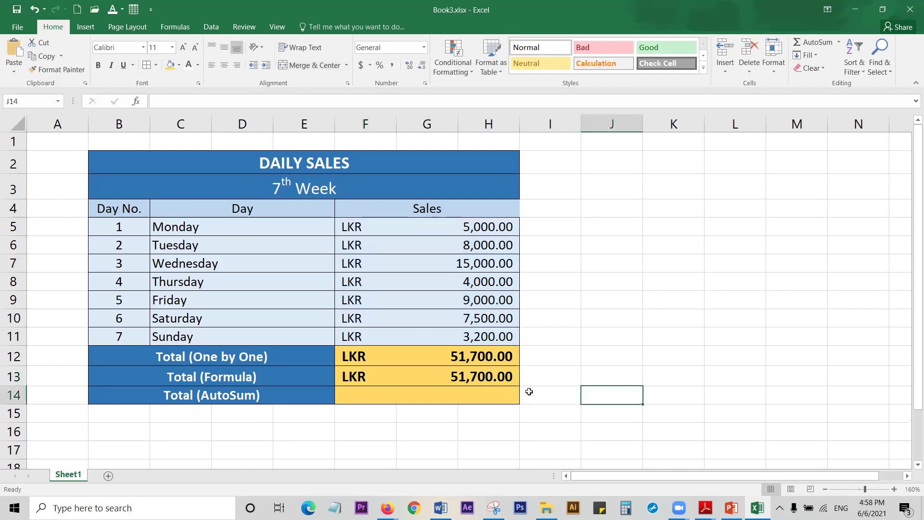
click(433, 376)
Step: Clear F13 and try bare =sum entries, undoing the resulting #NAME? error
key(Delete)
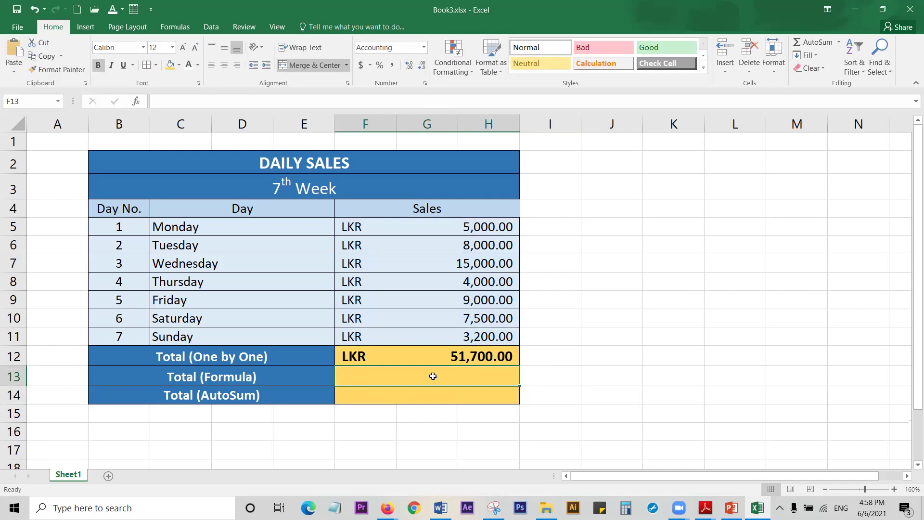
text(=)
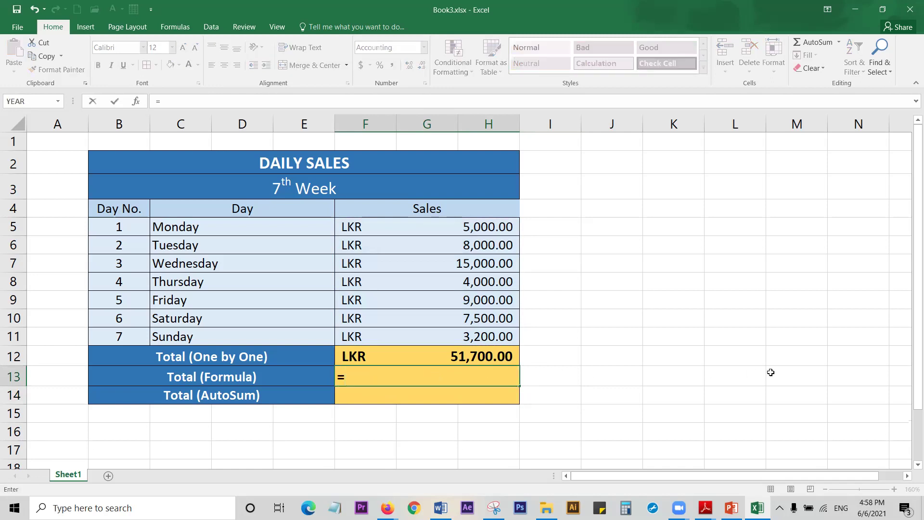
text(sum)
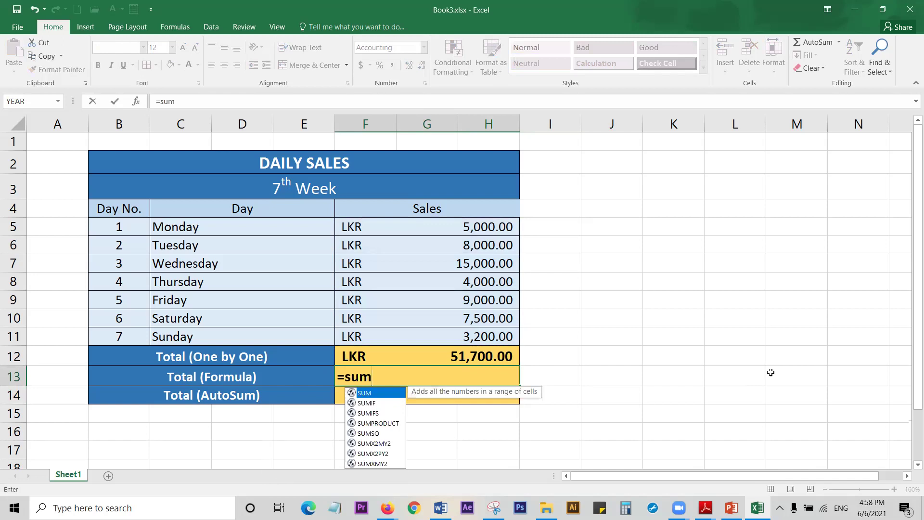
key(Return)
key(ctrl+z)
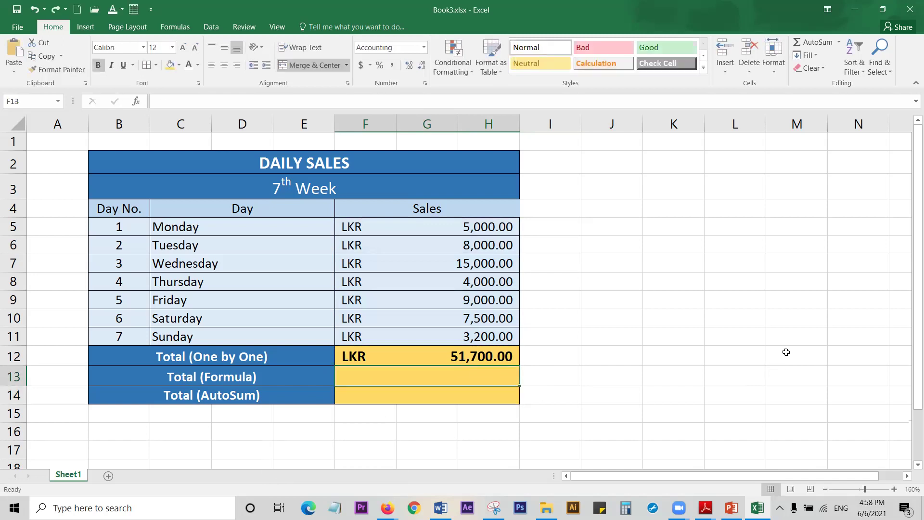
text(=)
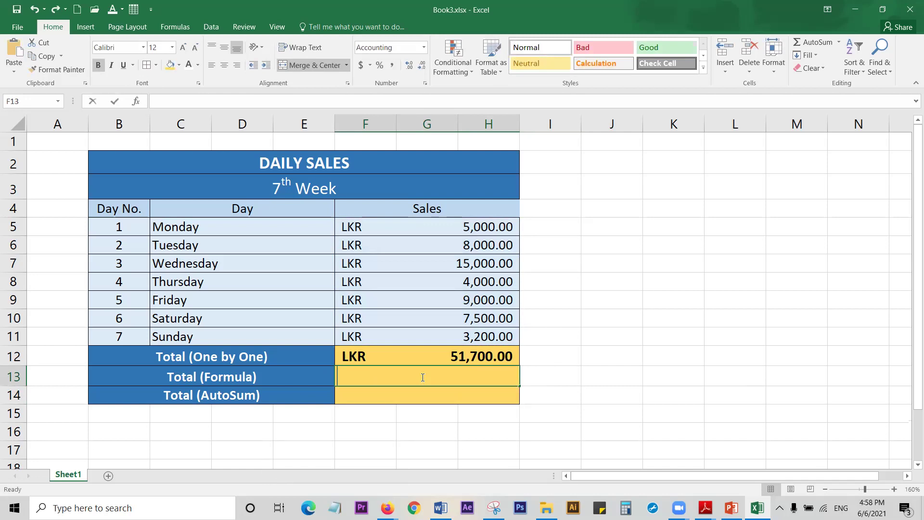
text(sum)
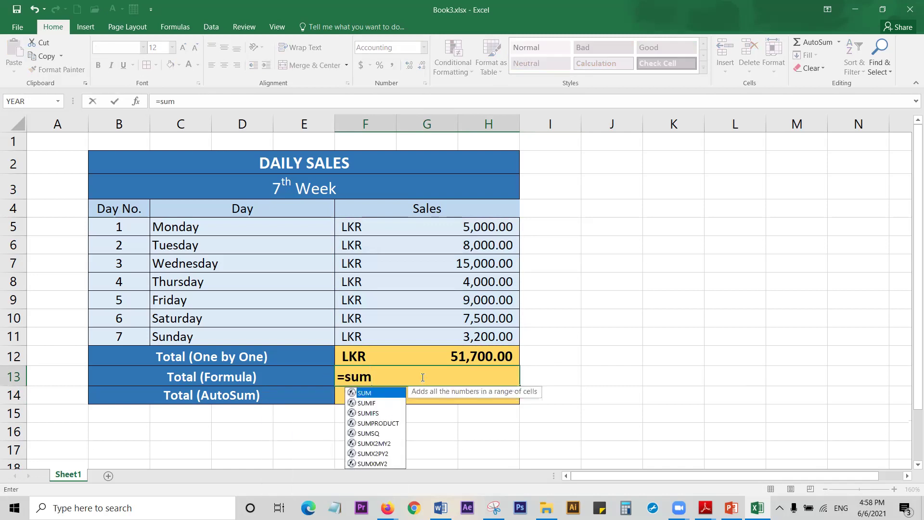
key(Down)
key(Return)
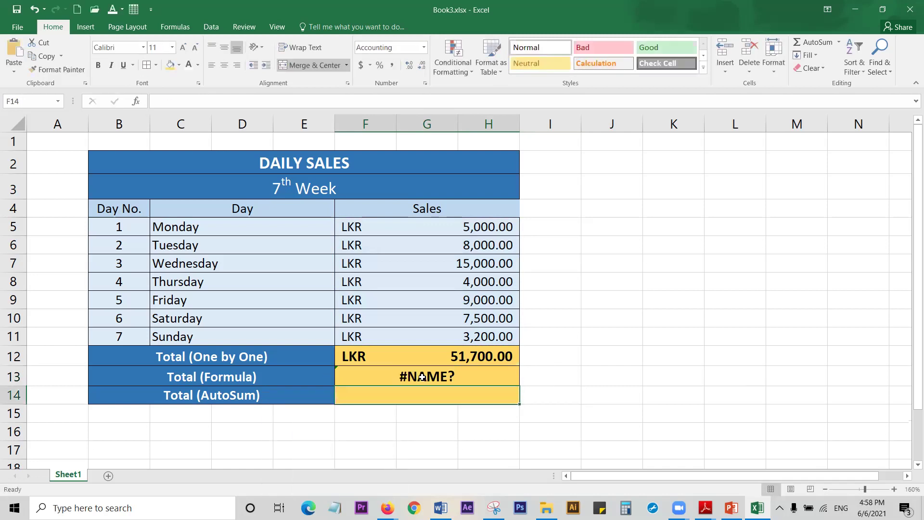
Step: Delete the #NAME? error in F13 again and begin retyping =sum
key(BackSpace)
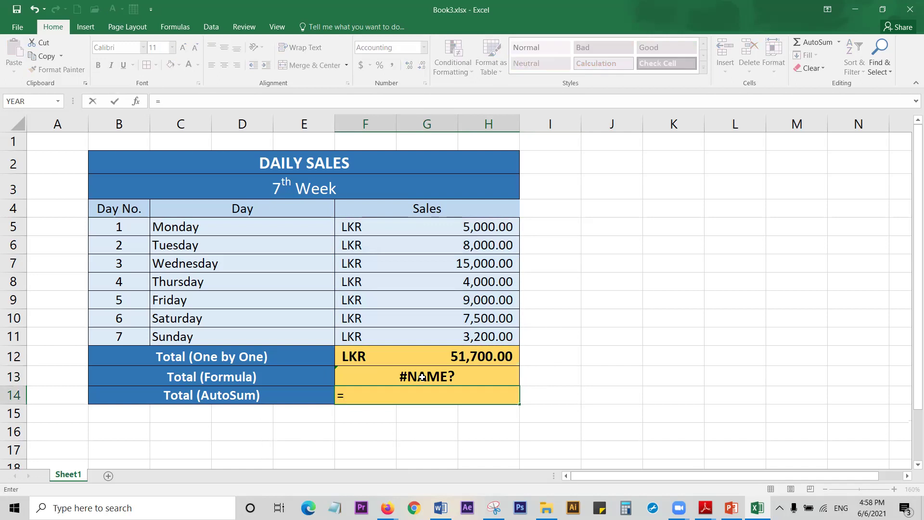
click(421, 376)
key(Delete)
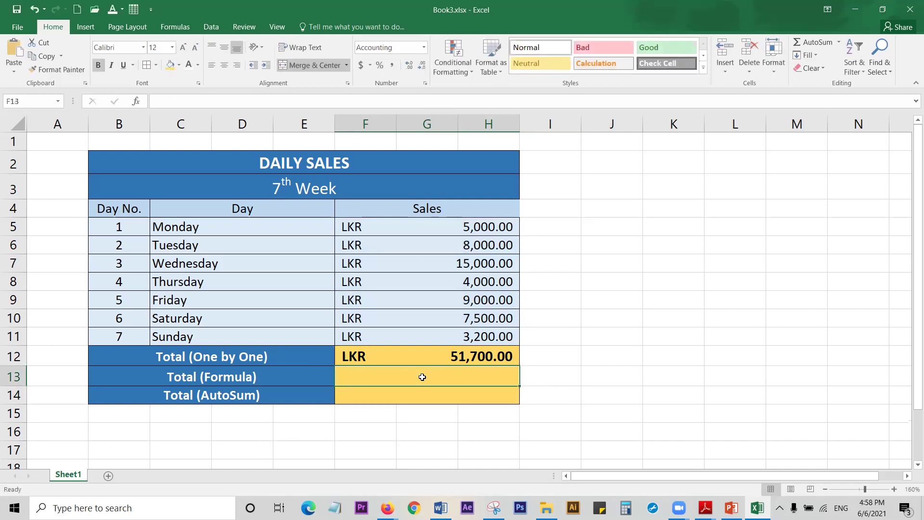
text(=su)
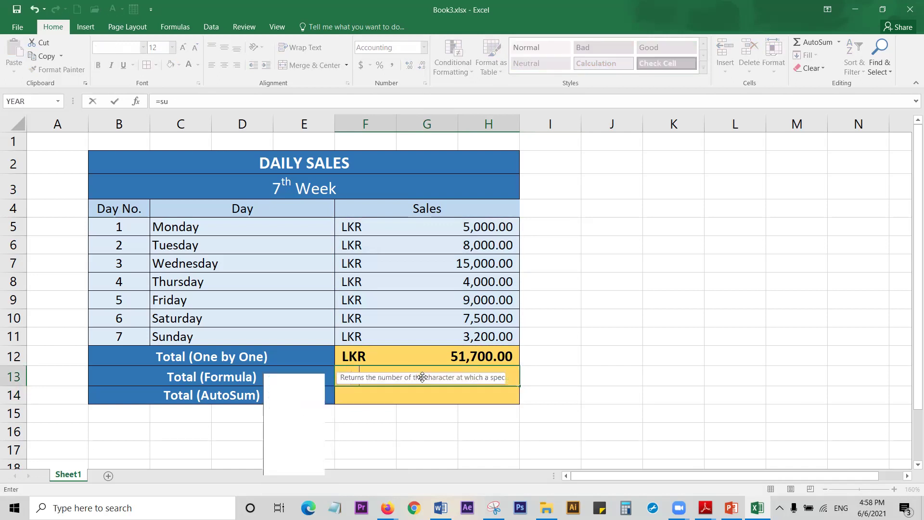
text(m)
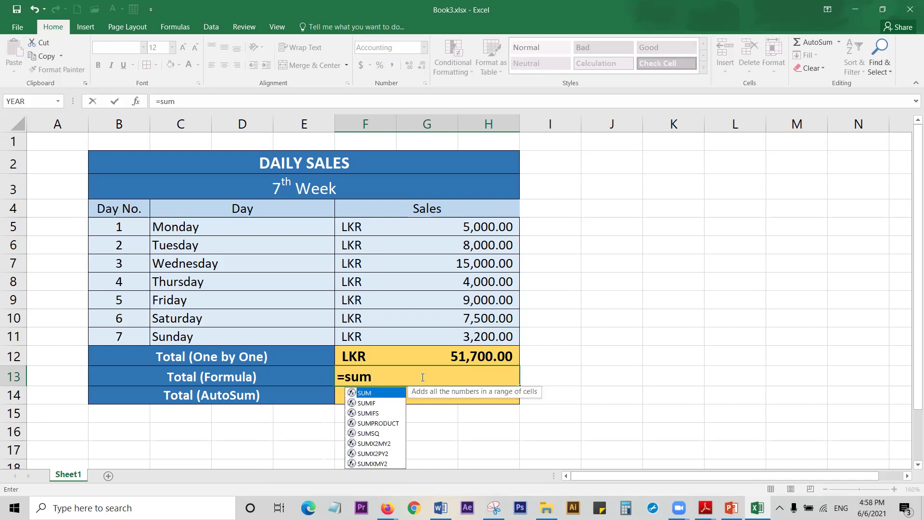
key(Return)
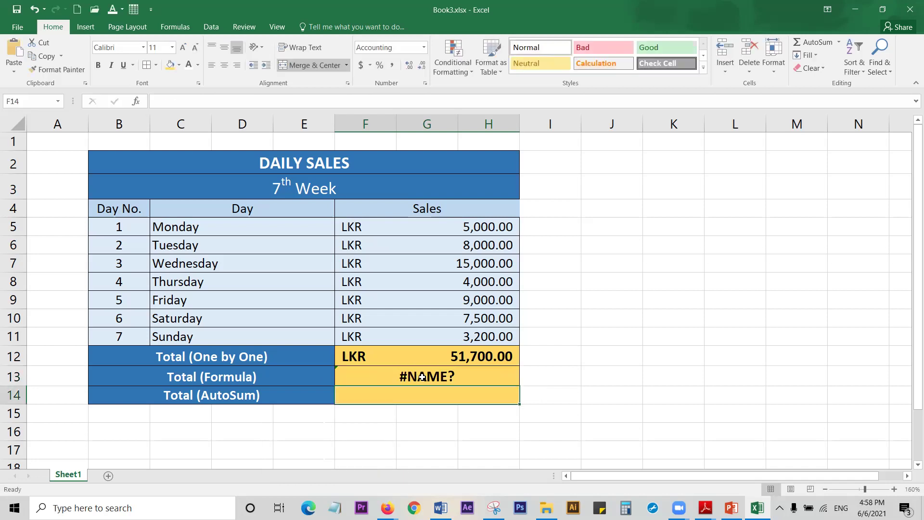
click(422, 376)
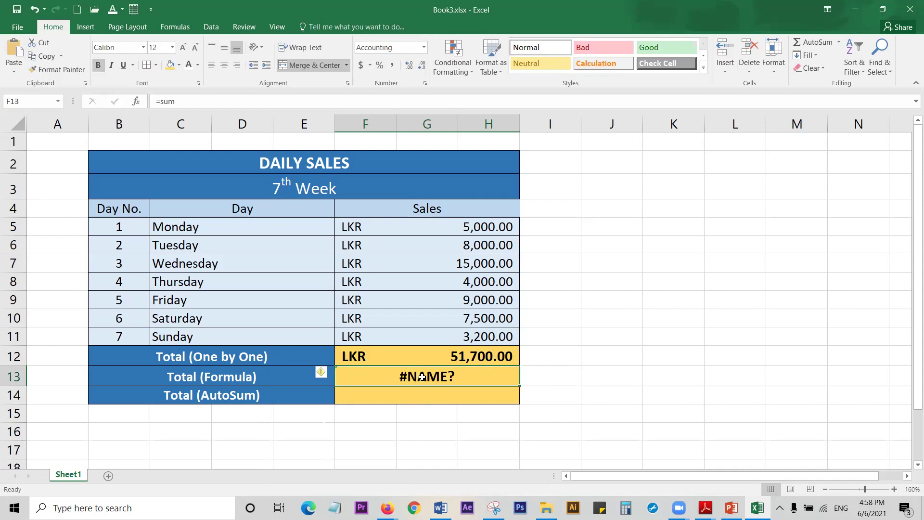
text(=su)
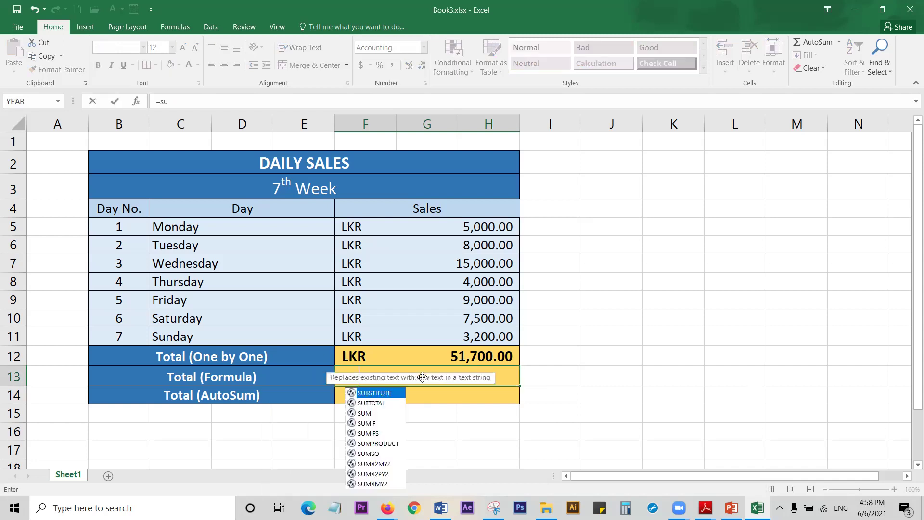
text(m)
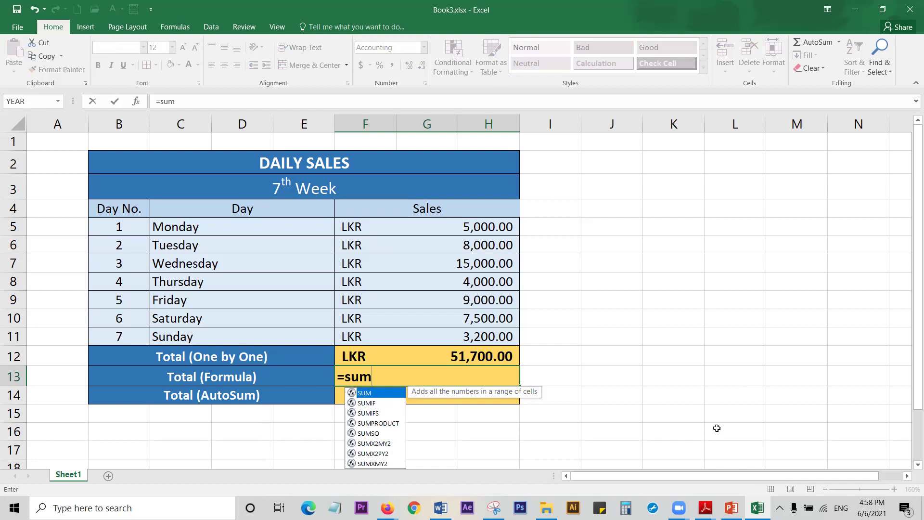
Step: Complete =SUM(F5:H11) in F13, save the workbook, and verify the formula
text(()
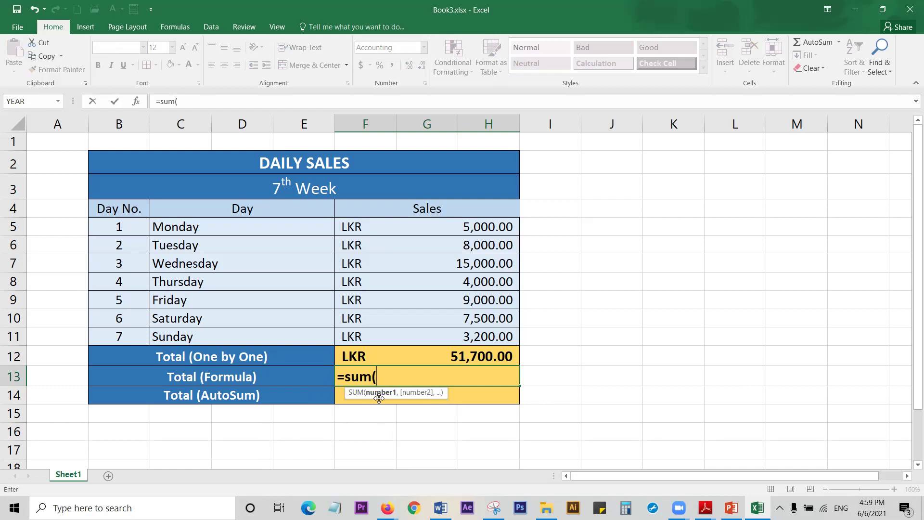
drag(434, 225, 432, 336)
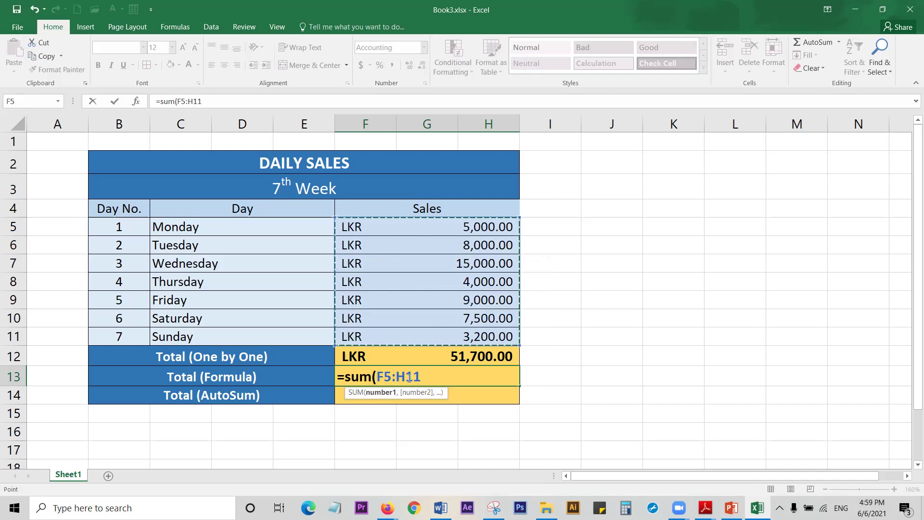
text())
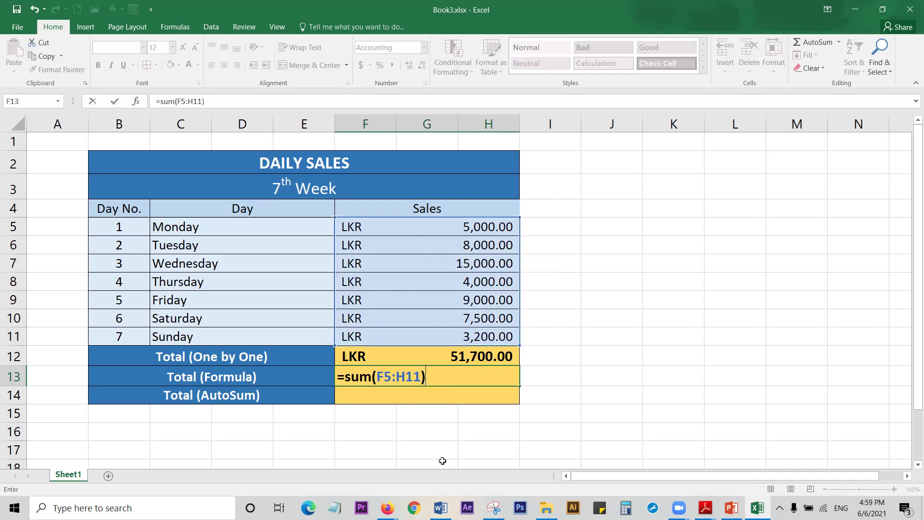
key(Return)
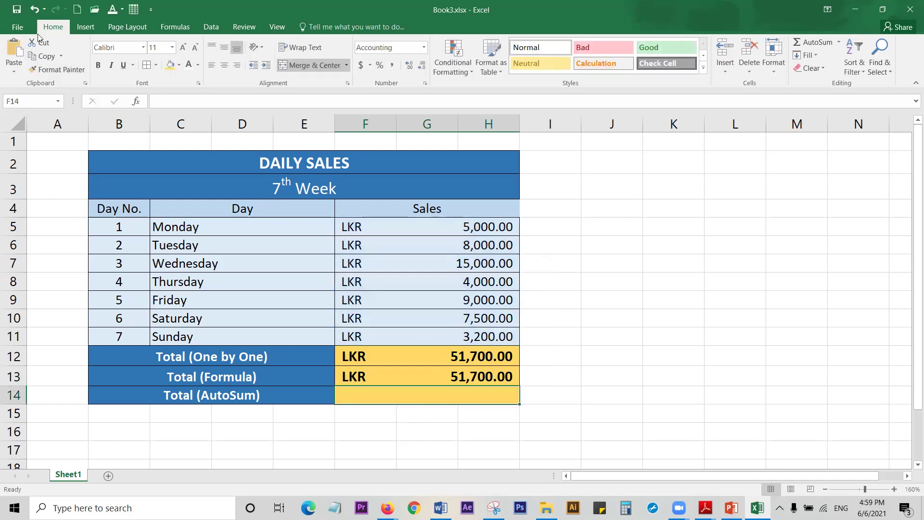
click(19, 12)
click(375, 379)
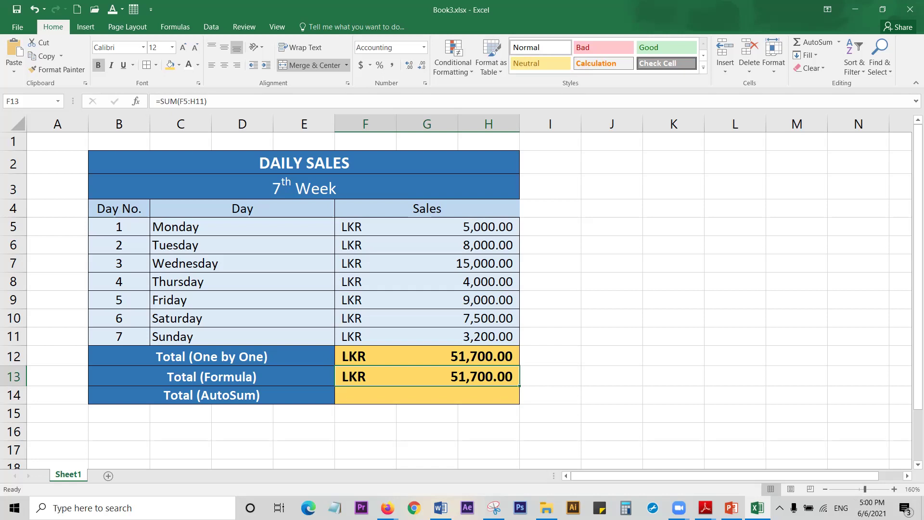
Step: In Notepad, start the draft formula with = and switch to a larger font size
click(334, 508)
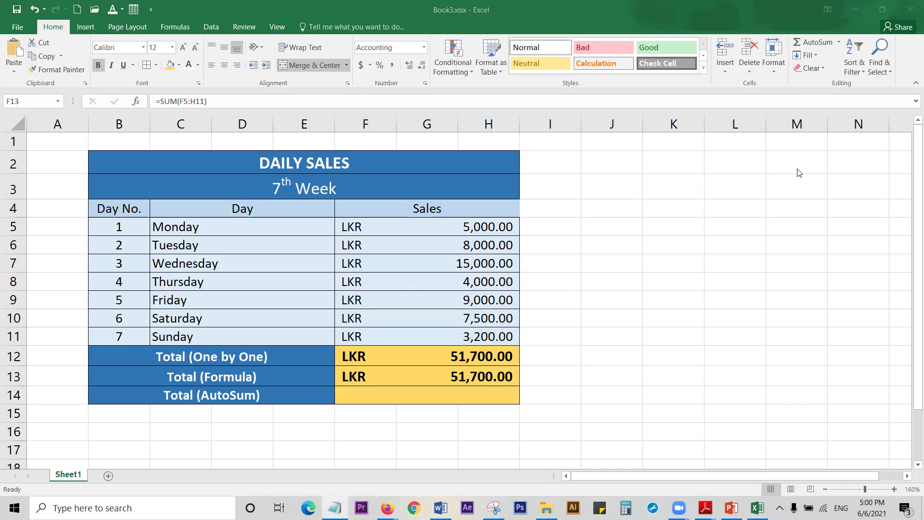
text(=)
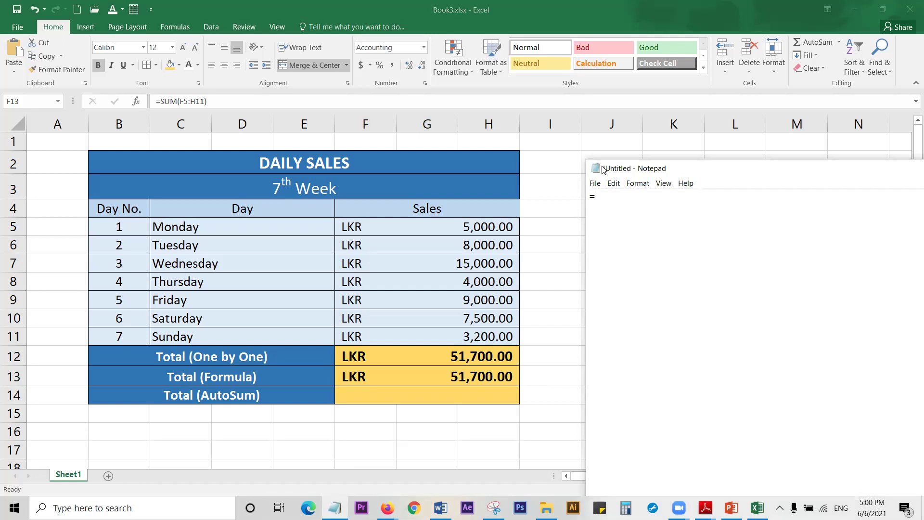
click(638, 184)
click(647, 207)
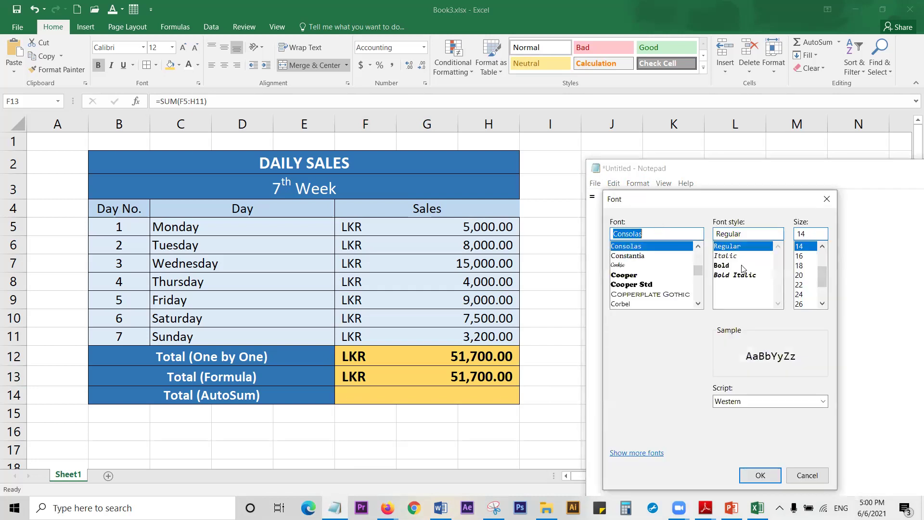
click(763, 476)
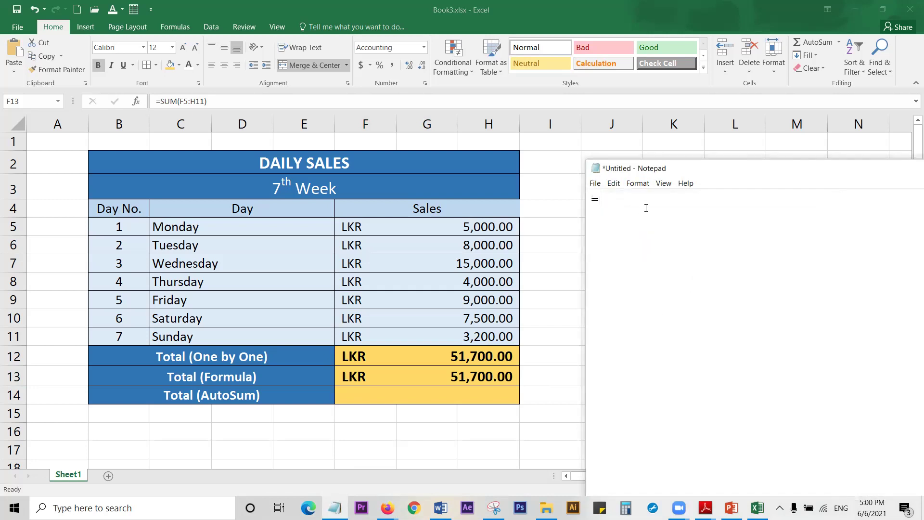
Step: Complete the draft SUM formula for the F5:H11 range, editing the range letter
text(SUM)
text(())
click(635, 198)
text(F5:H11)
drag(660, 198, 665, 198)
text(F)
key(alt+Tab)
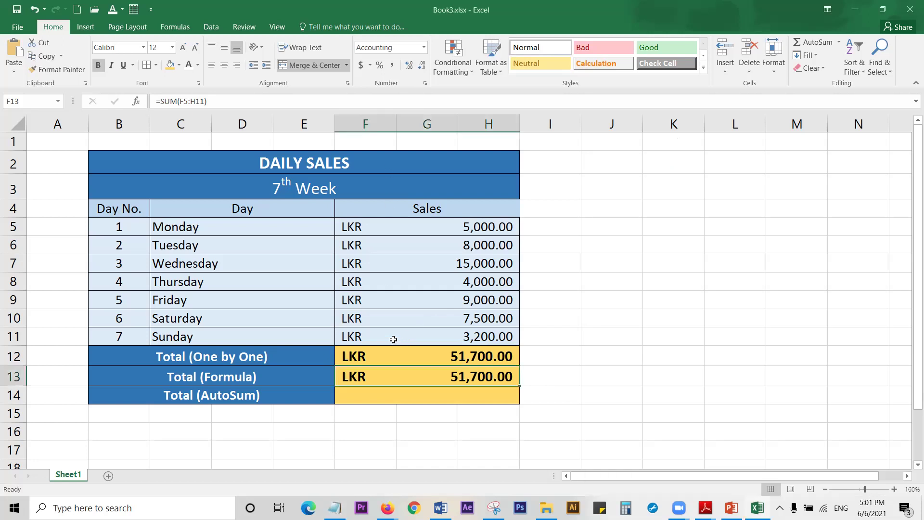
Step: Correct the Notepad draft so it reads =SUM(F5:H11)
click(395, 338)
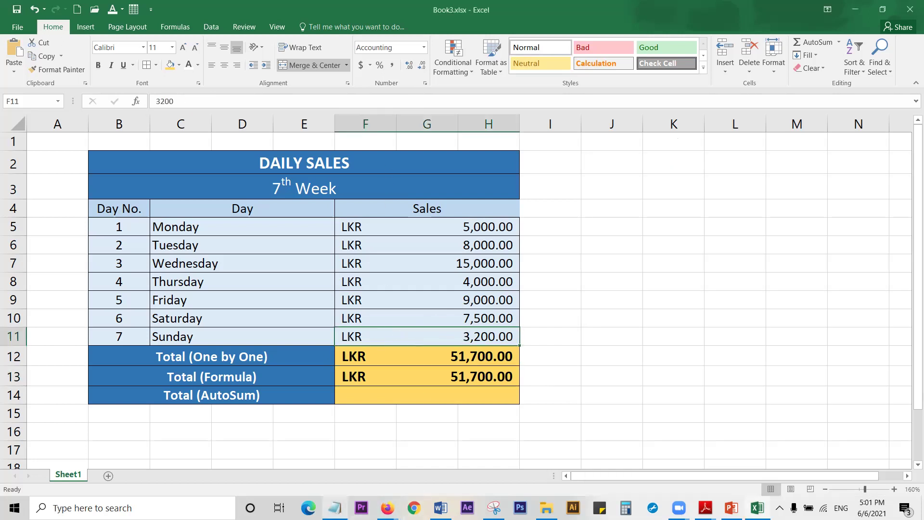
click(335, 508)
drag(660, 198, 590, 198)
text(H)
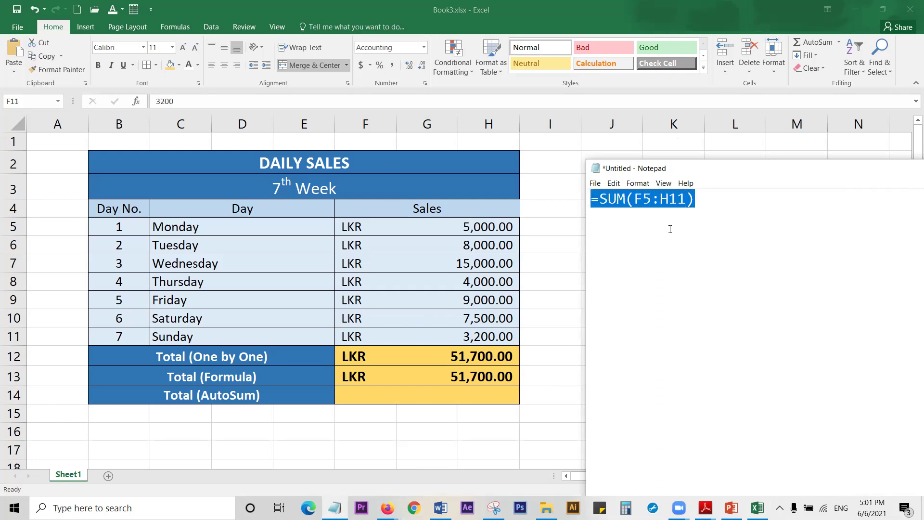
click(599, 199)
Step: On a new line, try SUMIF, SUBTOTAL, AVG, MAX and MIN, erasing back to '='
key(Return)
text(=)
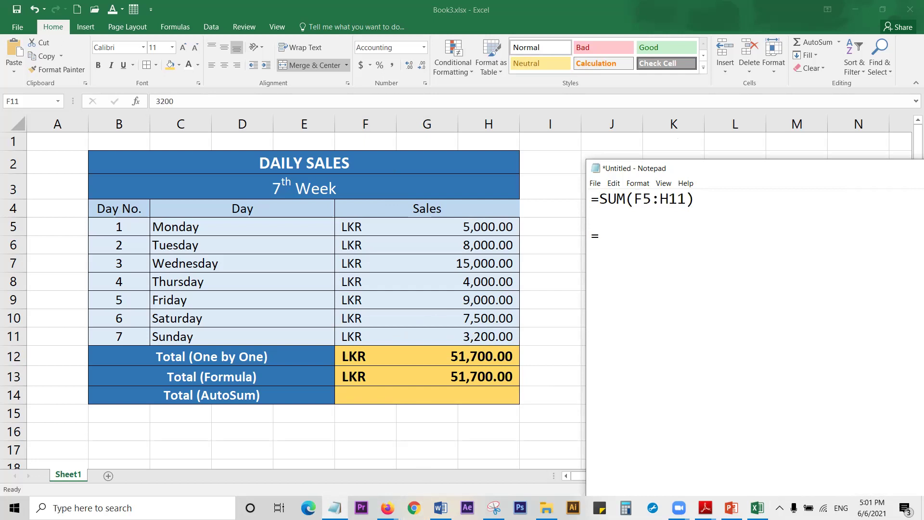
text(SUMIF)
key(BackSpace)
key(BackSpace)
key(BackSpace)
key(BackSpace)
key(BackSpace)
text(SUBTOTotal)
key(BackSpace)
key(BackSpace)
key(BackSpace)
key(BackSpace)
key(BackSpace)
key(BackSpace)
key(BackSpace)
key(BackSpace)
key(BackSpace)
key(BackSpace)
text(AVG)
key(BackSpace)
key(BackSpace)
key(BackSpace)
text(MAX)
key(BackSpace)
key(BackSpace)
text(IN)
key(BackSpace)
key(BackSpace)
key(BackSpace)
Step: Open Insert Function from AutoSum's More Functions and browse recently used functions
click(840, 48)
click(838, 42)
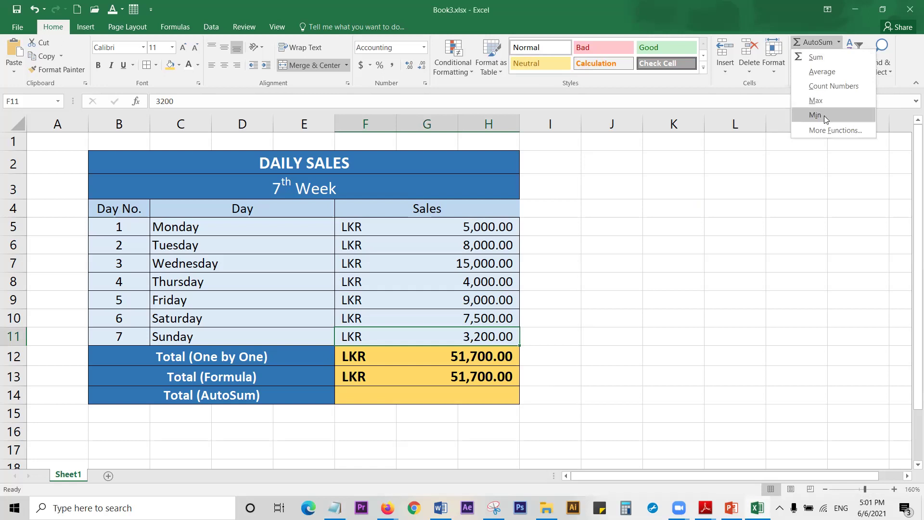
click(823, 131)
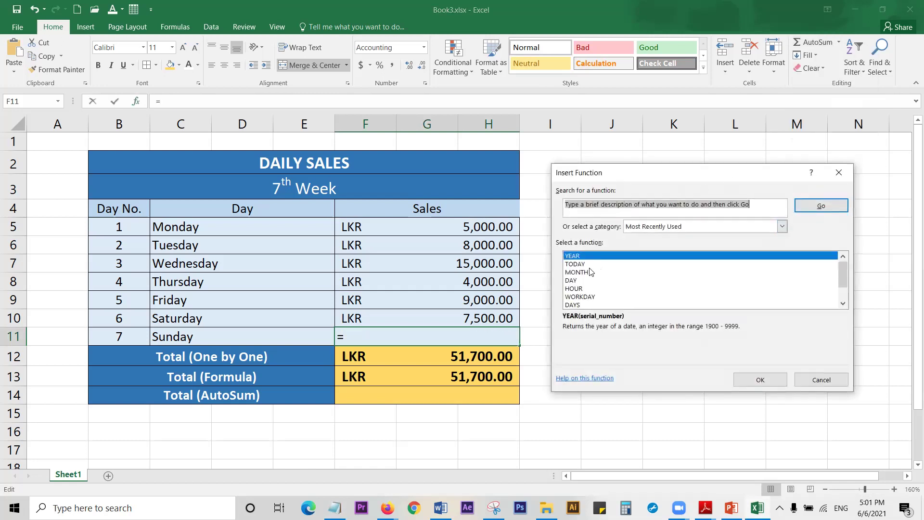
click(577, 272)
click(577, 280)
scroll(587, 280, down, 1)
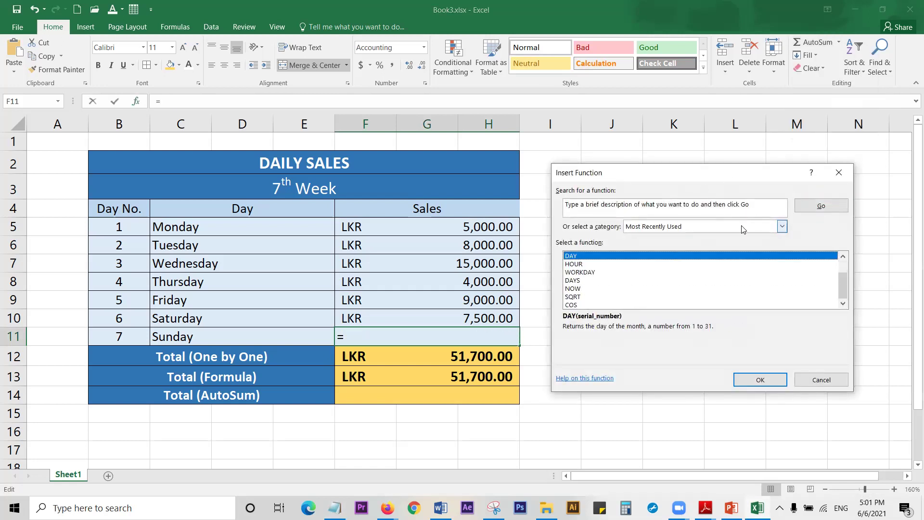
Step: Switch the function category to All, scroll the full list, then cancel without inserting
click(743, 226)
click(673, 241)
drag(843, 259, 844, 283)
click(763, 291)
scroll(758, 296, down, 10)
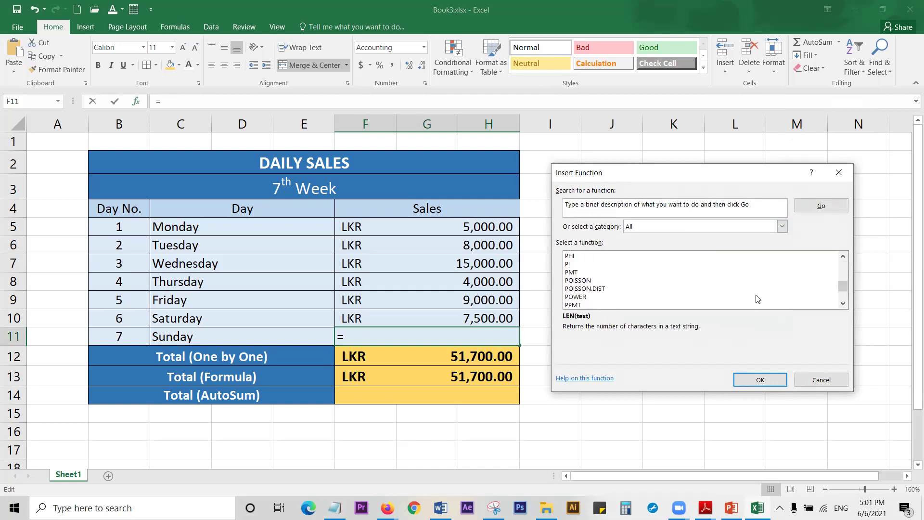
click(755, 299)
click(821, 378)
text(3200)
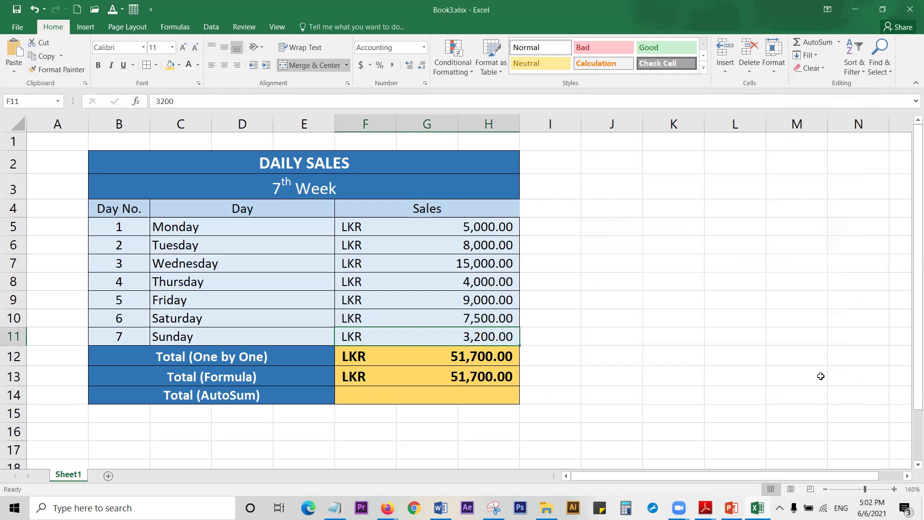
click(620, 333)
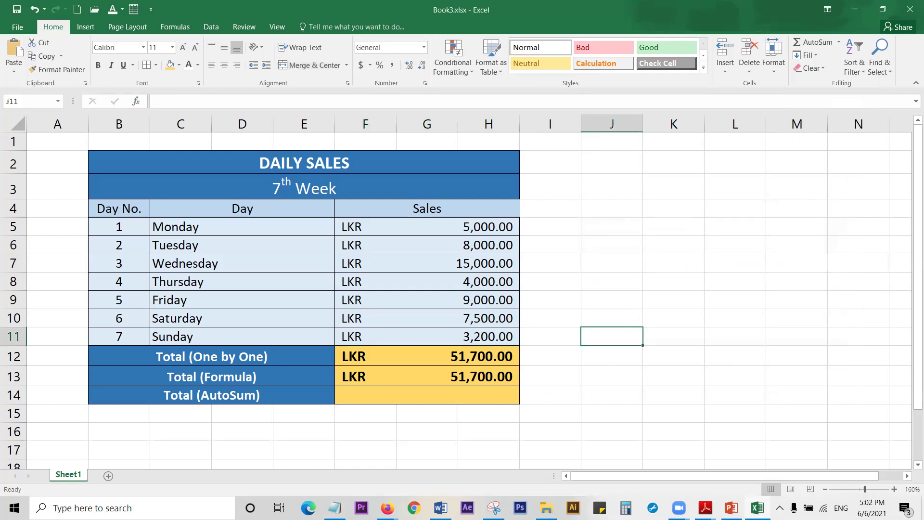
key(alt+Tab)
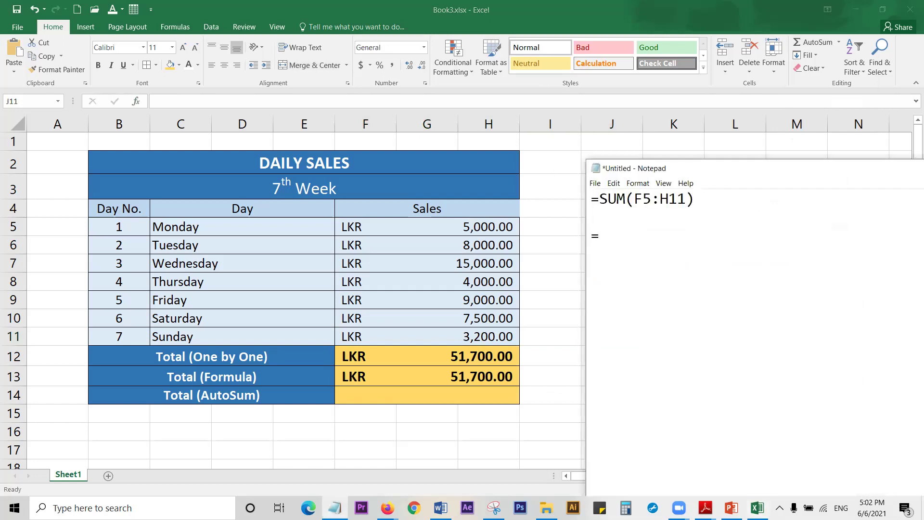
key(alt+Tab)
key(alt+Tab)
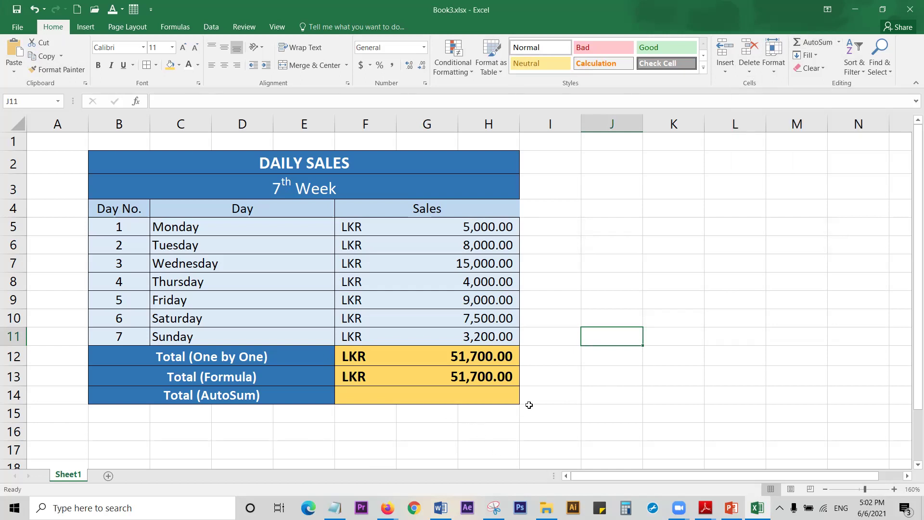
Step: Insert =SUM(F5:H11) with AutoSum in the Total (AutoSum) cell F14
click(486, 395)
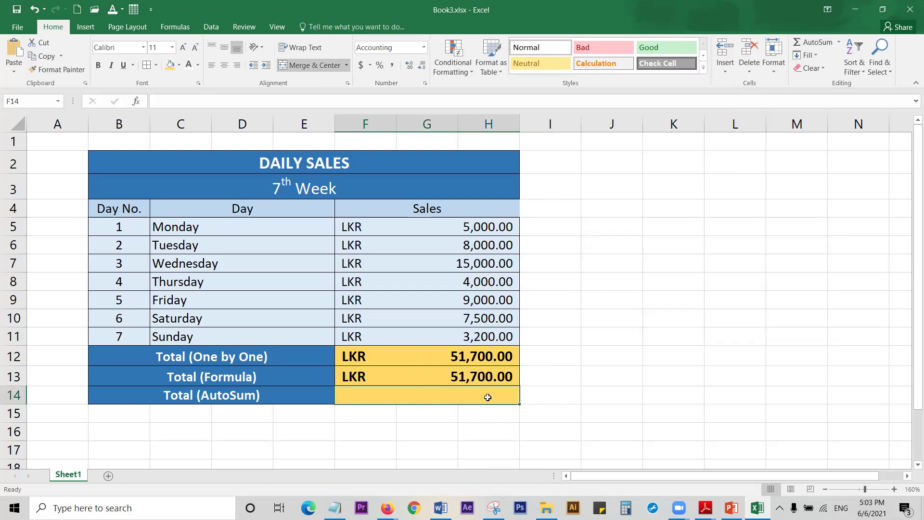
click(438, 378)
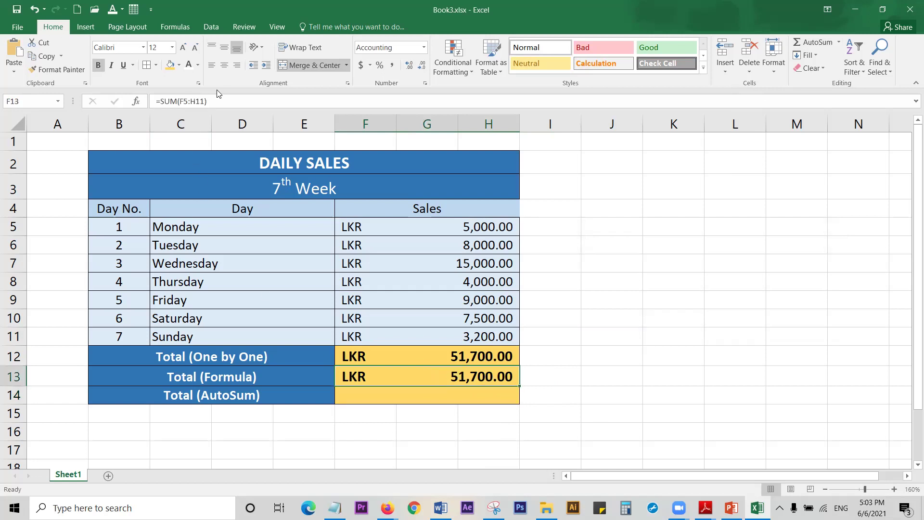
click(474, 398)
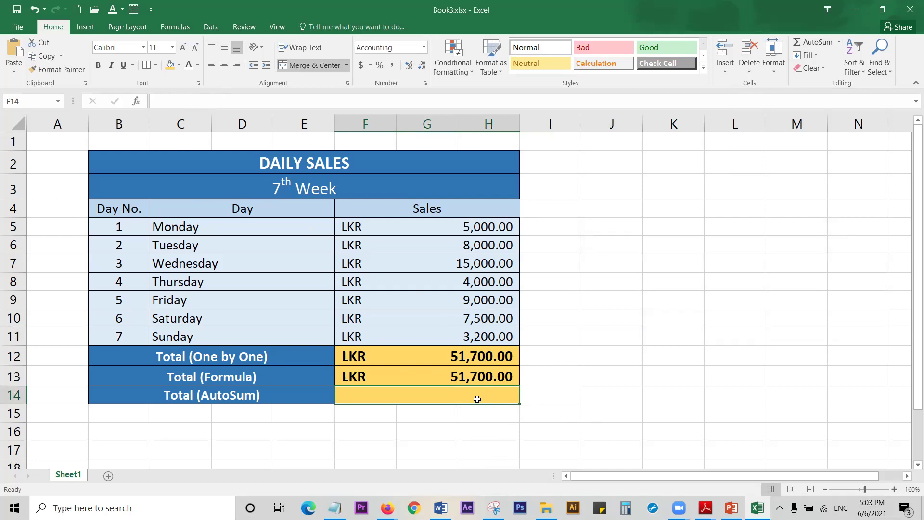
click(813, 42)
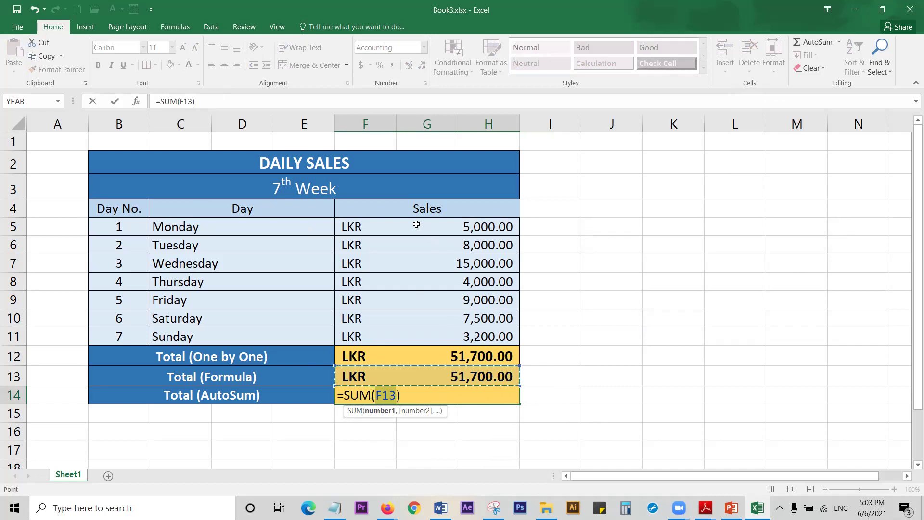
drag(416, 224, 417, 336)
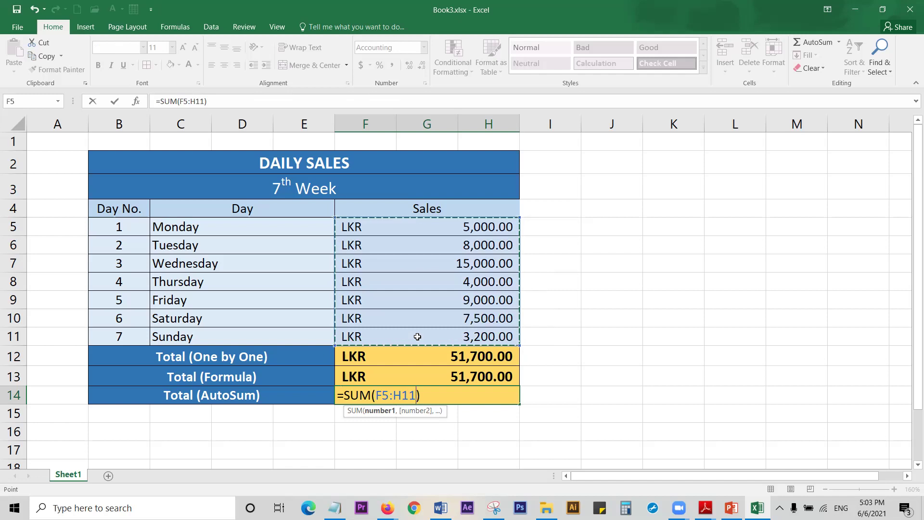
key(Return)
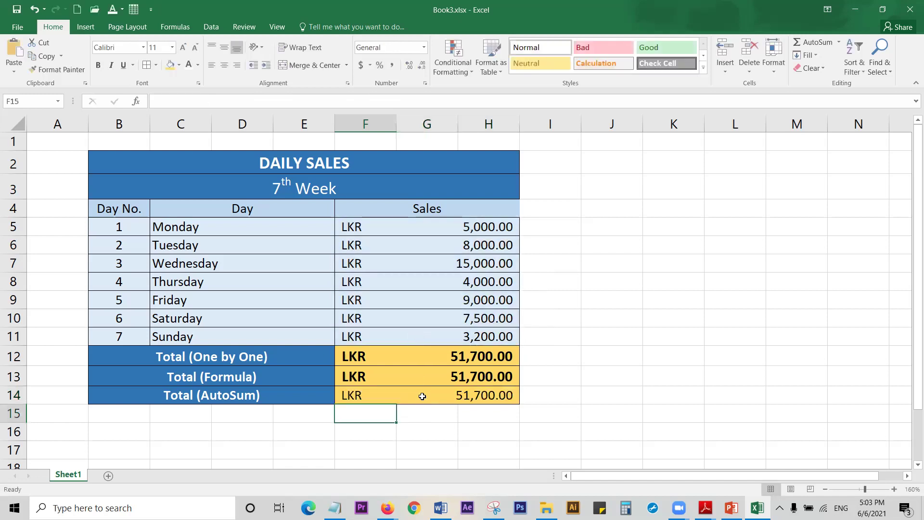
Step: Make the AutoSum total bold and larger, and compare it with the Total (Formula) cell
click(423, 395)
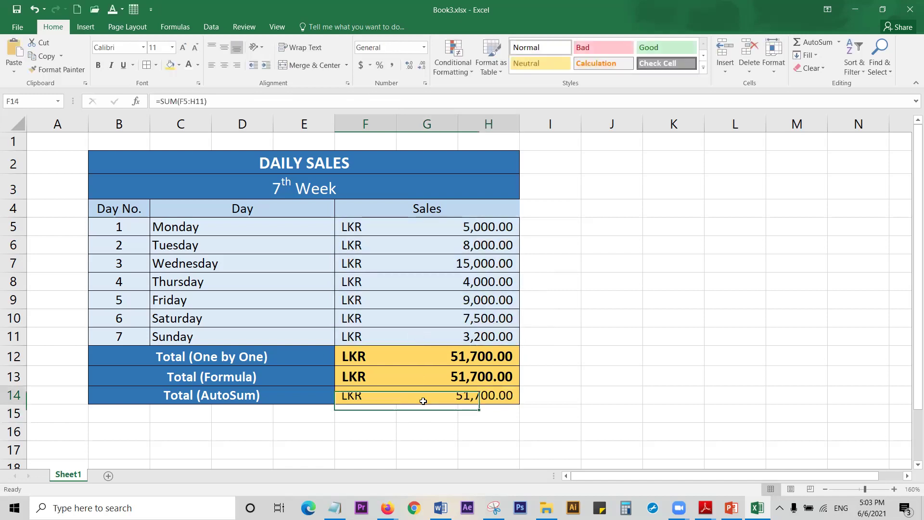
click(98, 65)
click(181, 48)
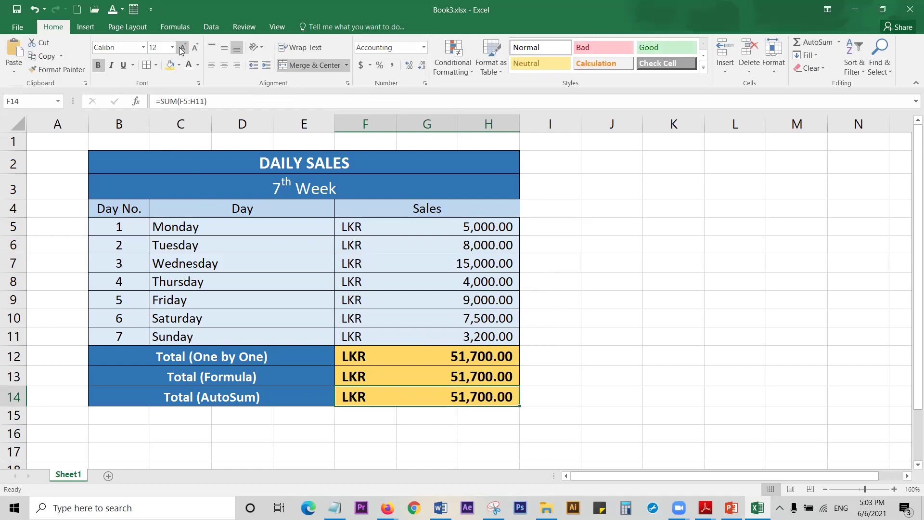
click(638, 282)
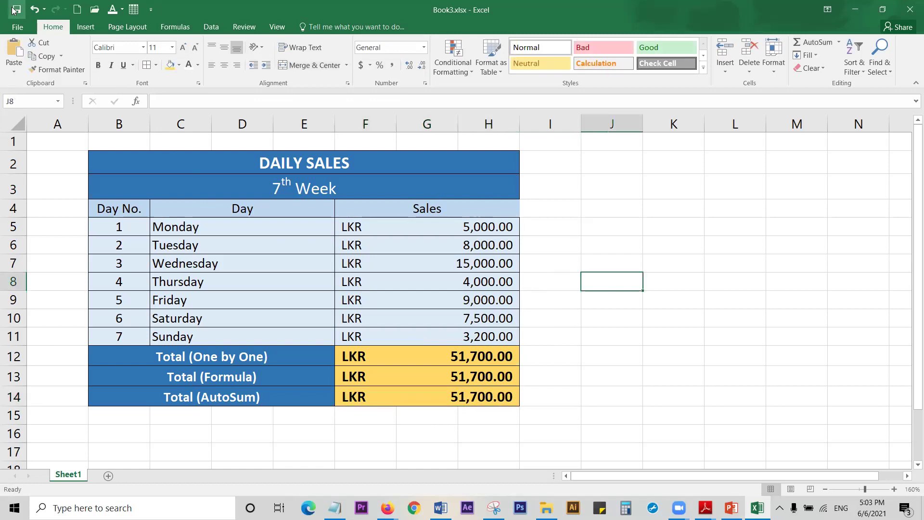
click(400, 397)
click(417, 378)
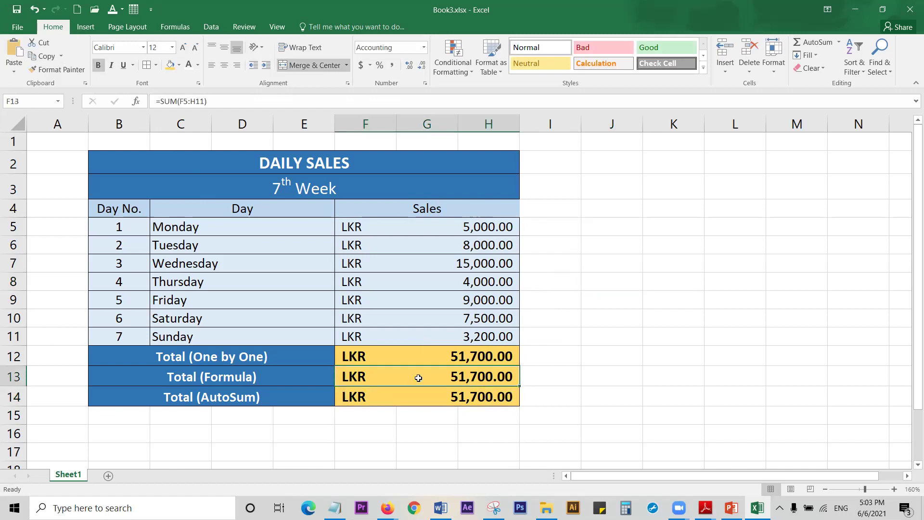
click(419, 397)
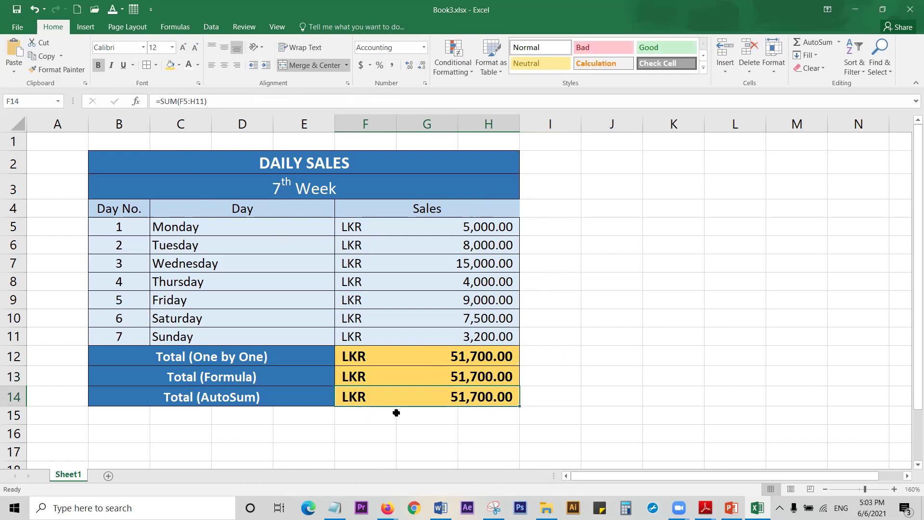
Step: Clear F14 and rebuild it with AutoSum over F5:H11, giving LKR 51,700.00
key(Delete)
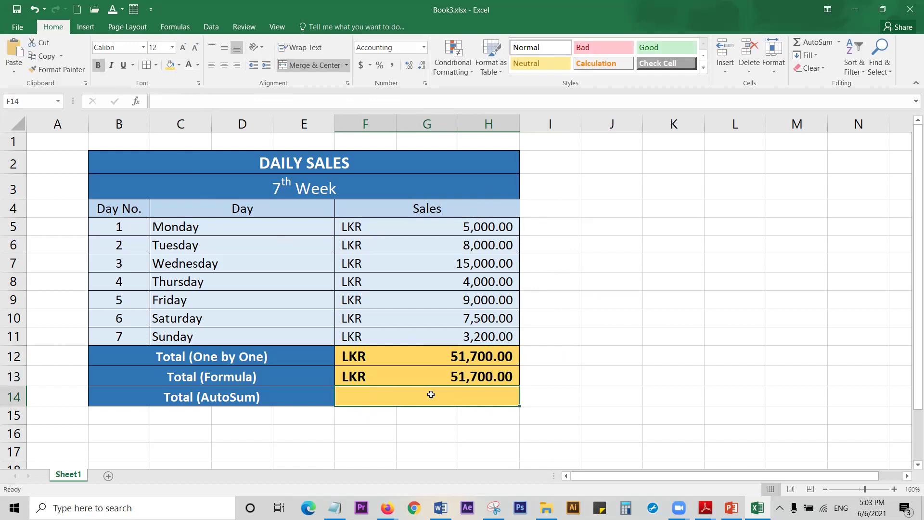
click(655, 429)
click(464, 396)
click(812, 43)
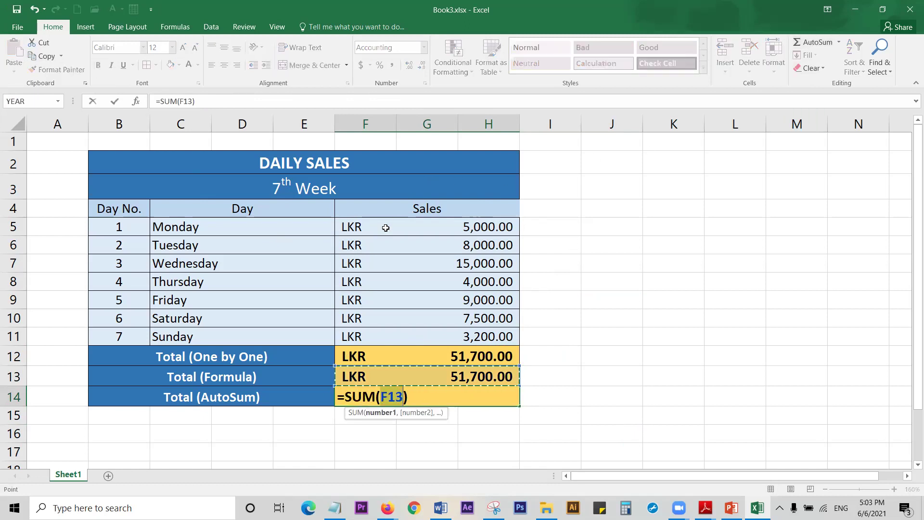
drag(383, 227, 386, 338)
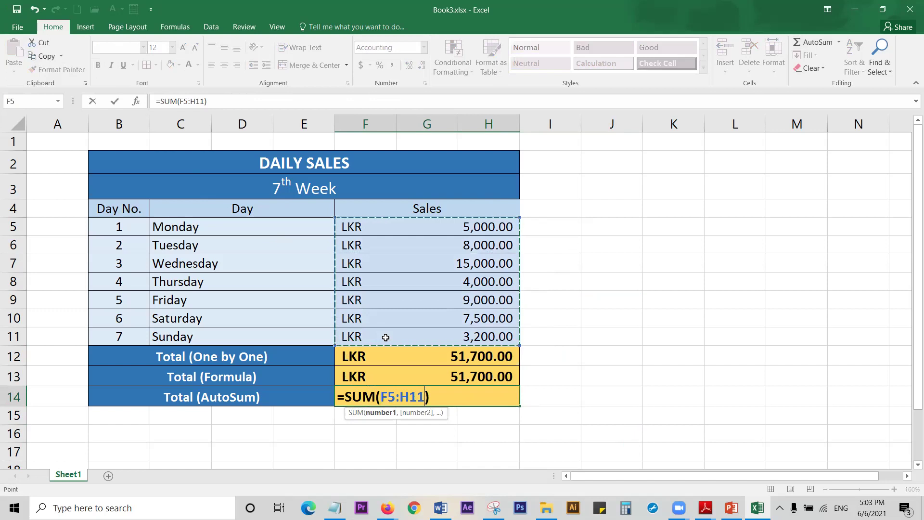
key(Return)
click(583, 422)
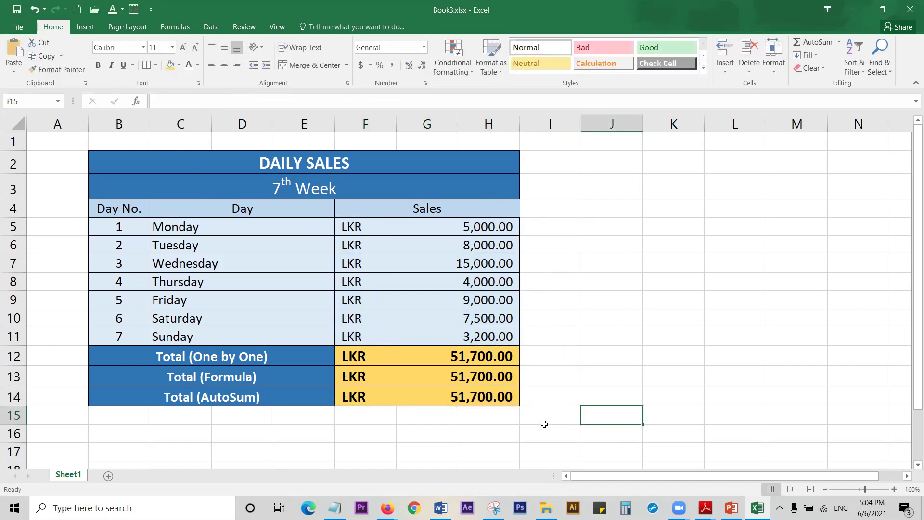
click(431, 400)
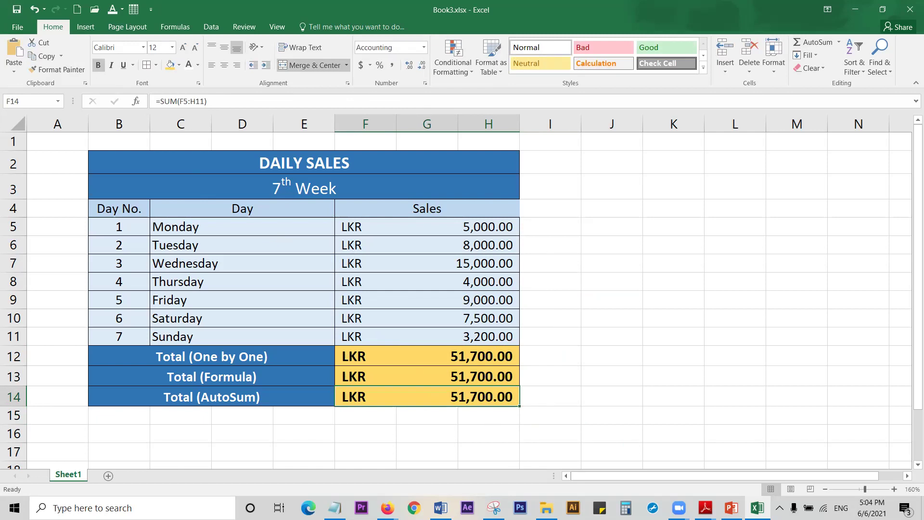
key(alt+Tab)
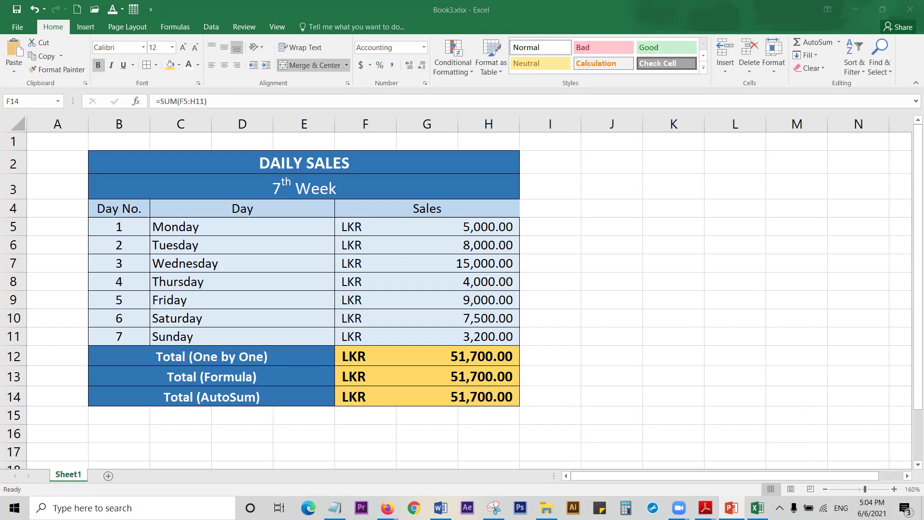
scroll(641, 350, down, 3)
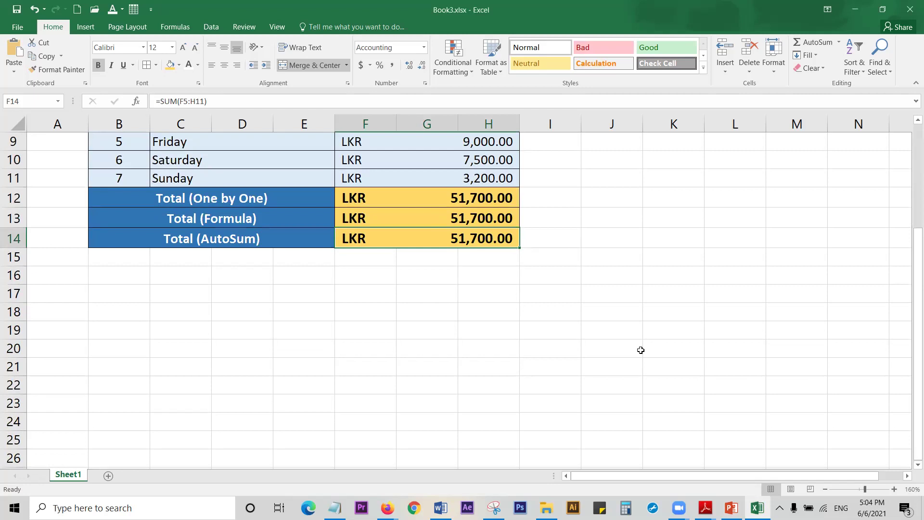
scroll(640, 350, up, 3)
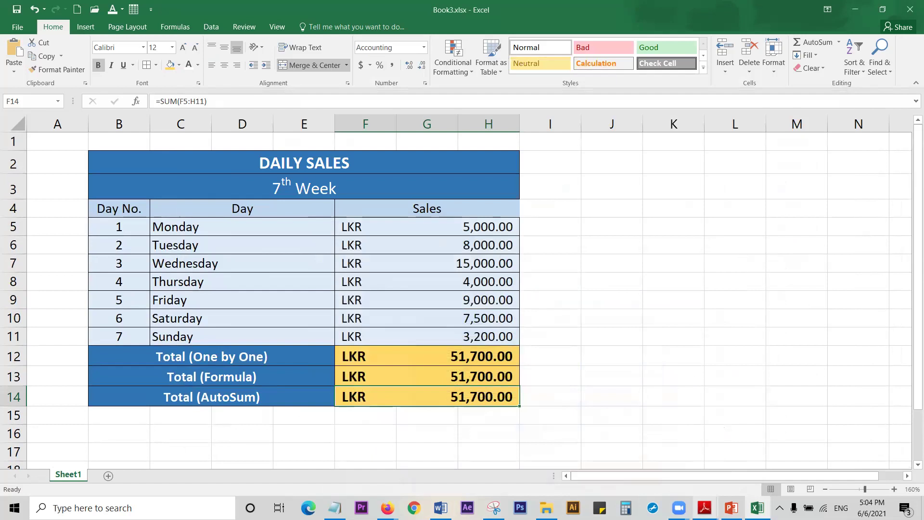
click(705, 507)
Step: In the tutorial PDF, zoom to 100% and scroll to page 21
click(660, 453)
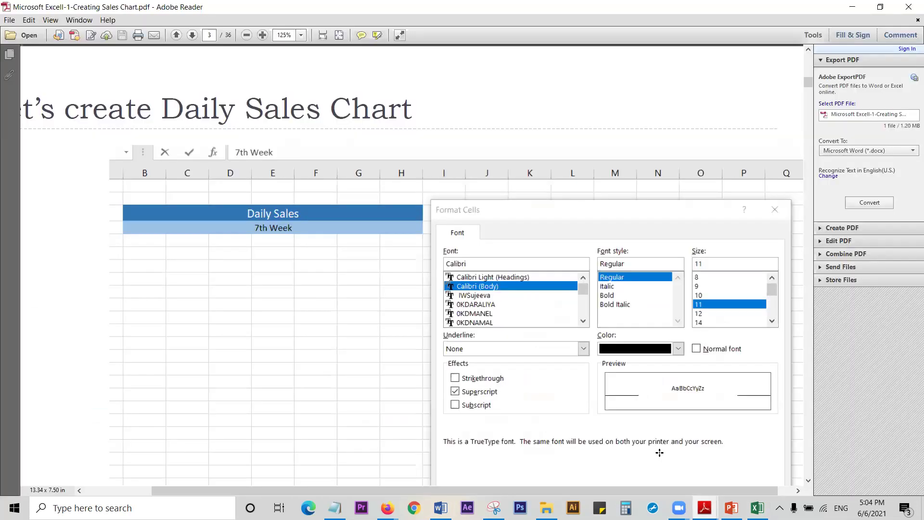
scroll(418, 316, down, 10)
scroll(419, 316, down, 1)
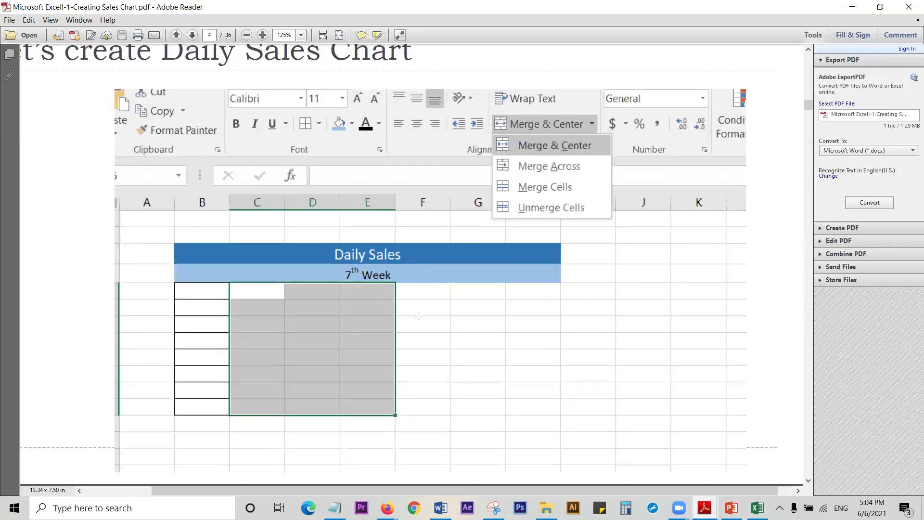
key(ctrl+minus)
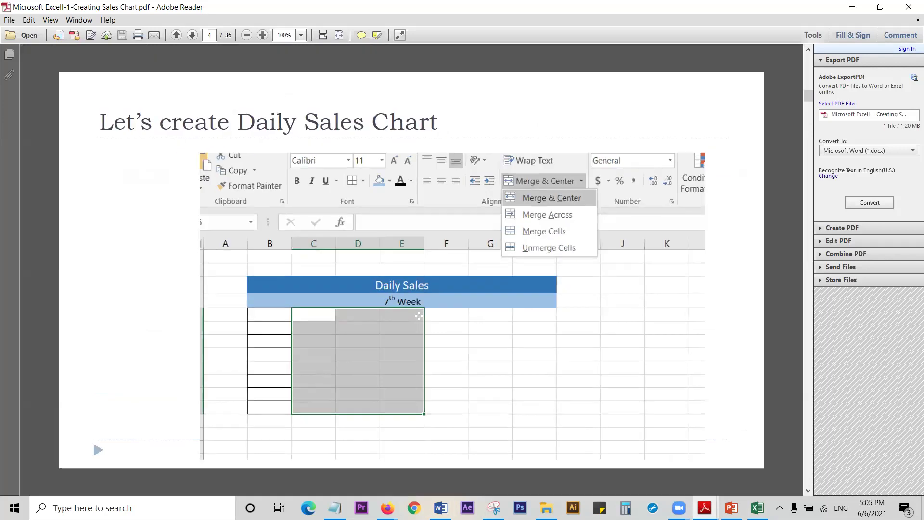
scroll(418, 316, down, 5)
scroll(418, 316, down, 3)
scroll(419, 316, down, 2)
scroll(419, 316, down, 2)
scroll(419, 316, down, 2)
scroll(419, 315, down, 1)
scroll(418, 315, down, 2)
scroll(418, 315, down, 4)
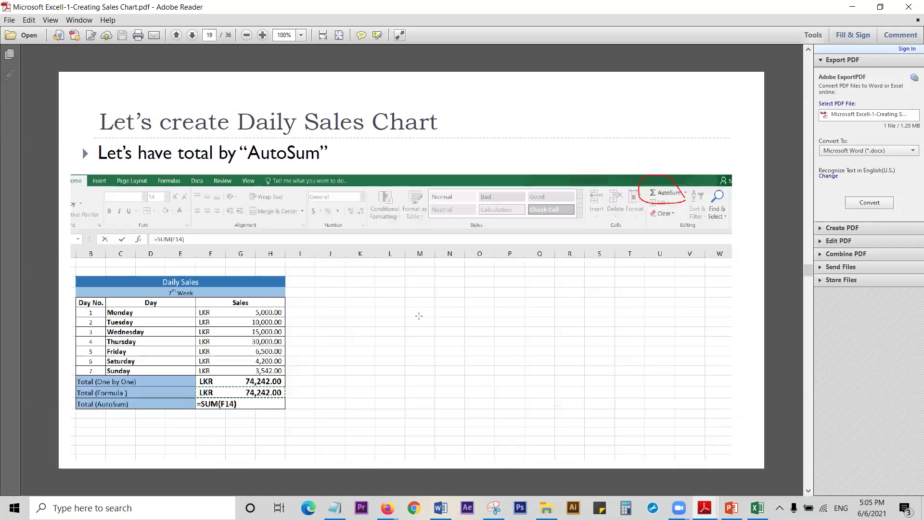
scroll(418, 316, down, 1)
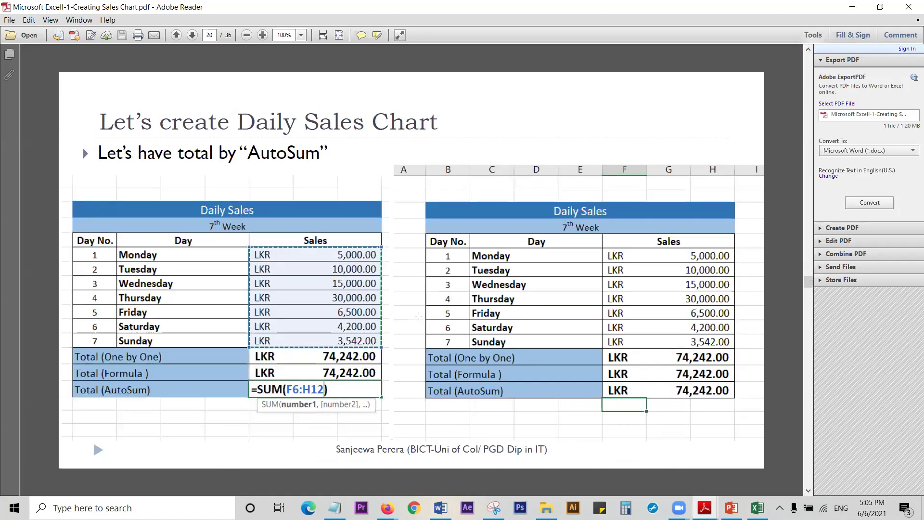
scroll(419, 315, down, 1)
scroll(419, 316, up, 1)
Step: Highlight the totals table and the Average, Number of Days, Maximum and Minimum Sales labels
drag(442, 248, 751, 400)
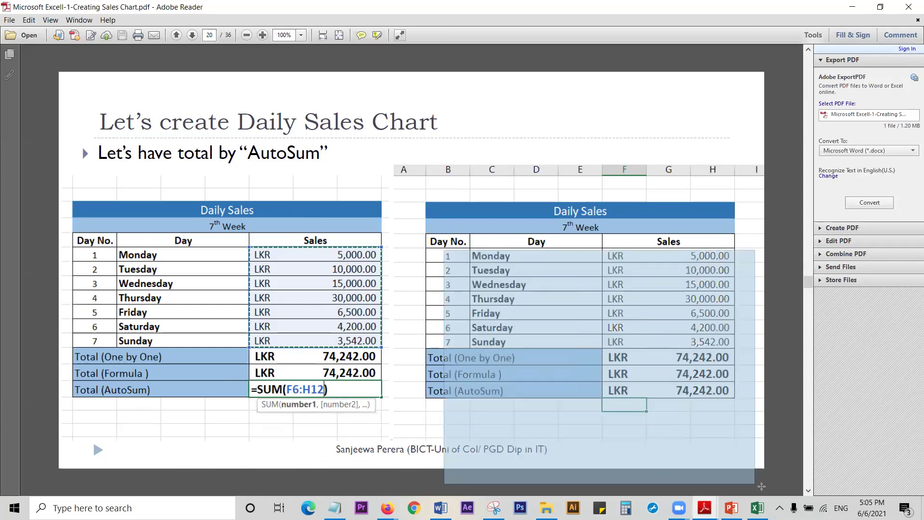
click(784, 301)
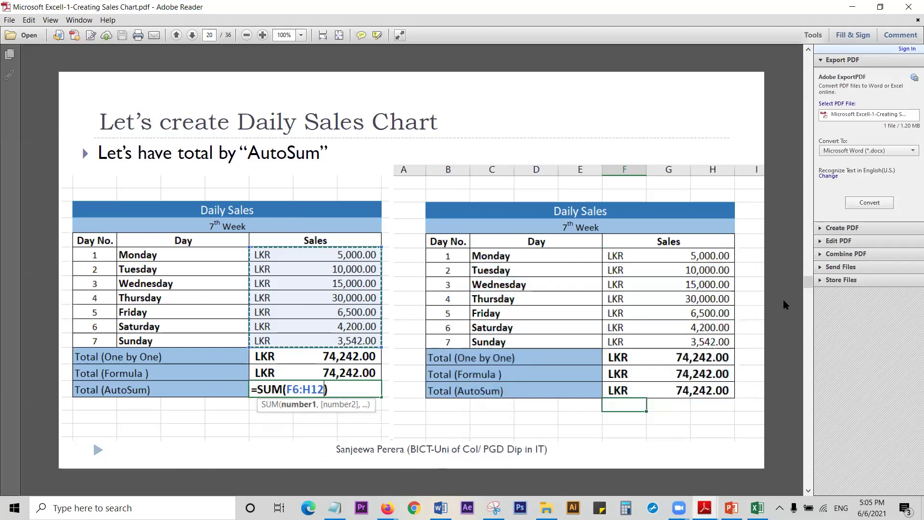
scroll(783, 300, down, 1)
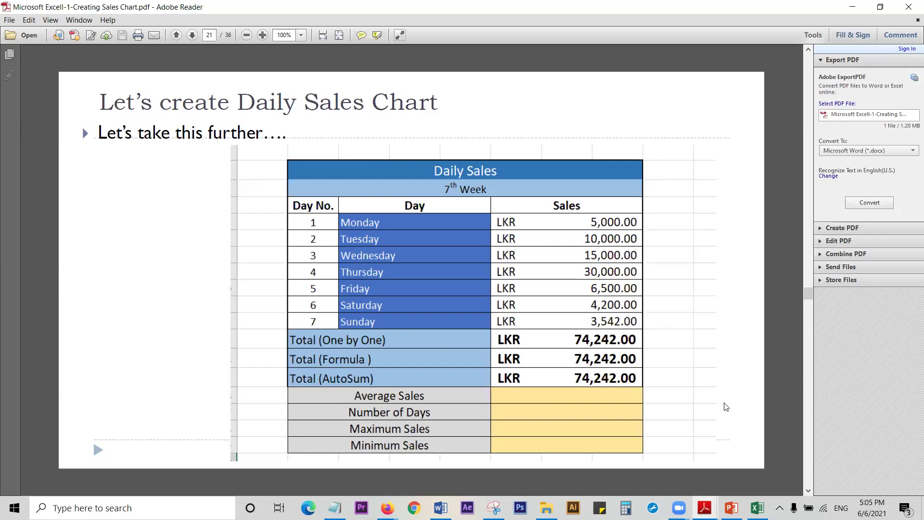
drag(342, 387, 436, 399)
click(782, 375)
drag(329, 402, 444, 417)
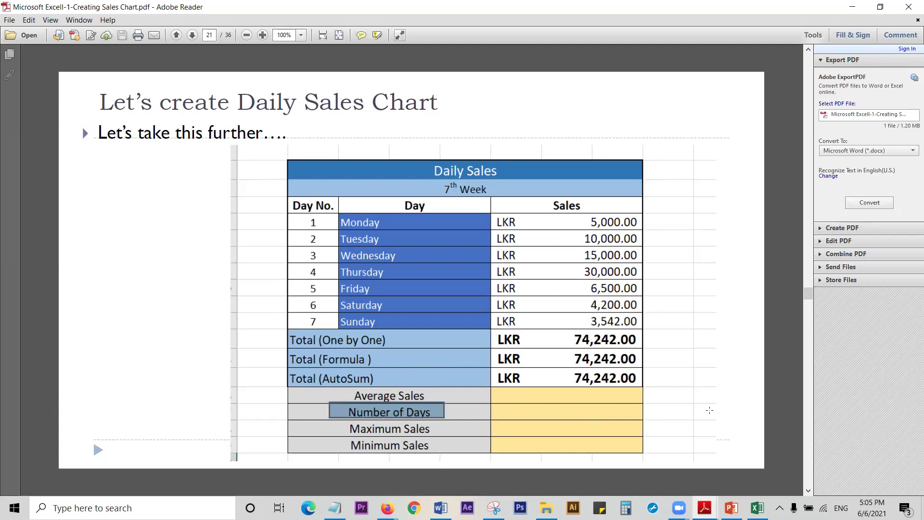
click(786, 409)
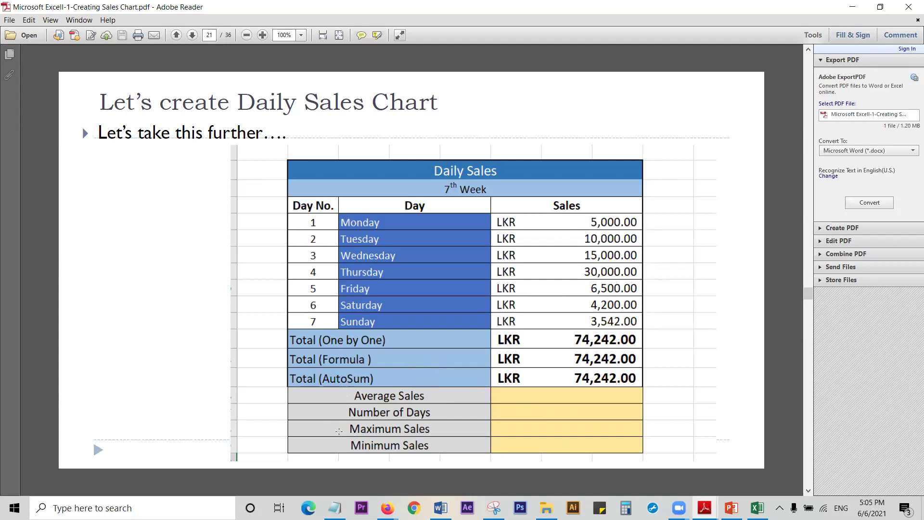
drag(339, 431, 444, 424)
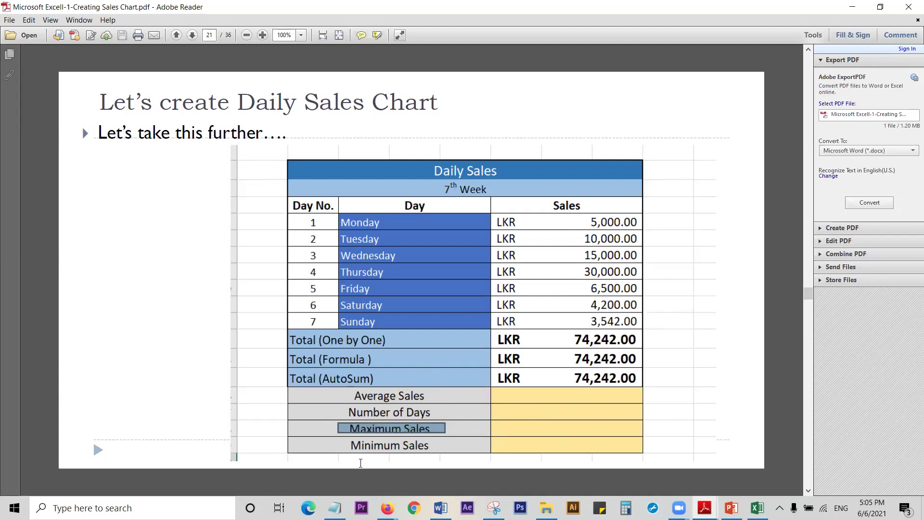
drag(337, 455, 427, 444)
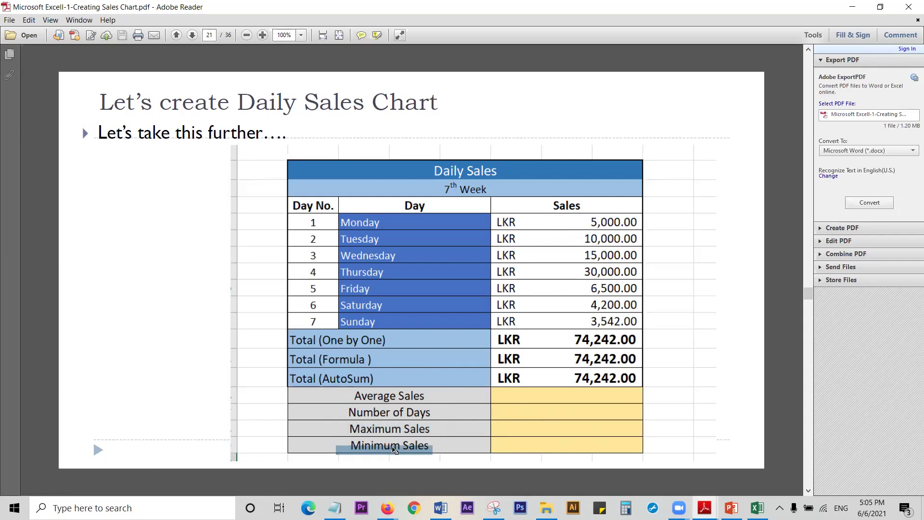
Step: Merge each row of B15:E18, add borders and fill the label cells grey
click(852, 7)
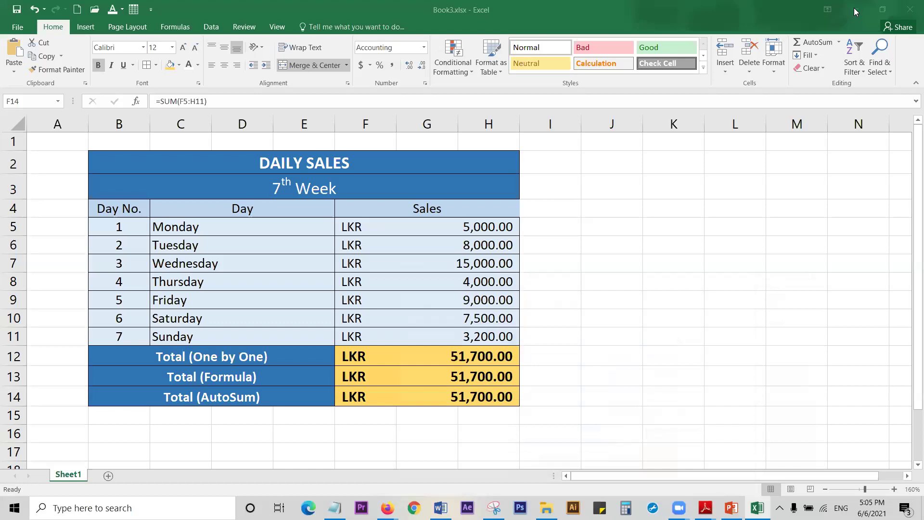
click(657, 416)
scroll(686, 388, down, 3)
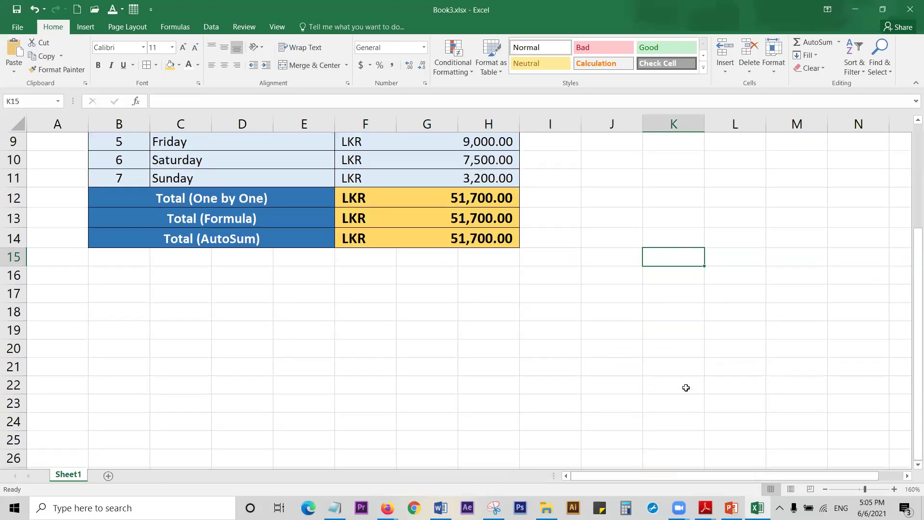
mouse_move(130, 258)
mouse_down()
mouse_move(207, 264)
mouse_move(294, 309)
mouse_up()
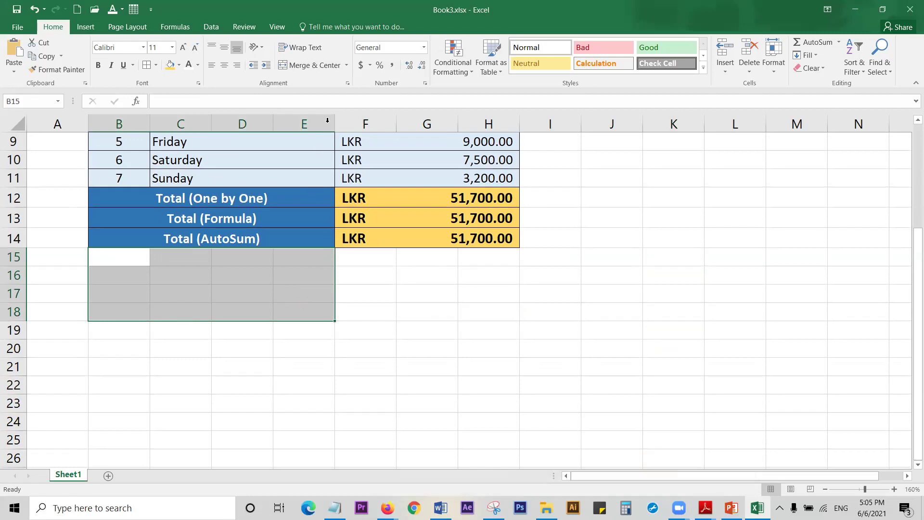
click(346, 65)
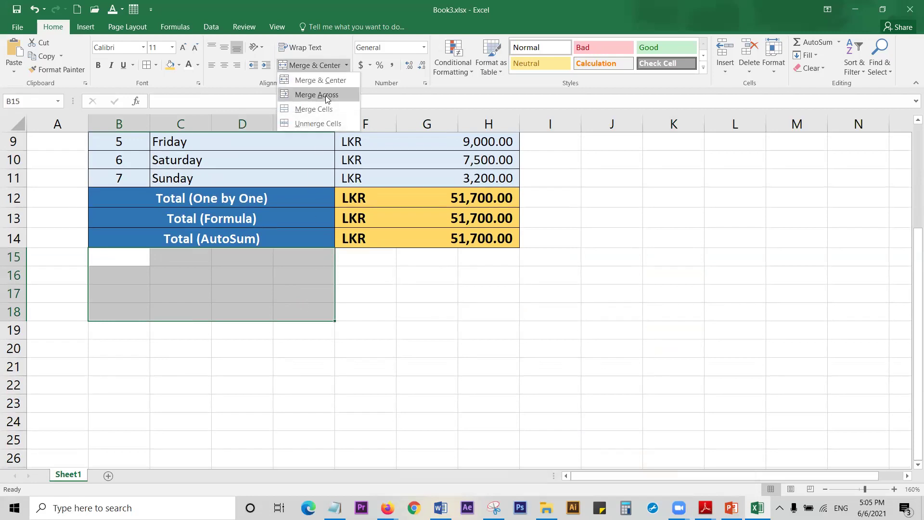
click(325, 95)
click(147, 66)
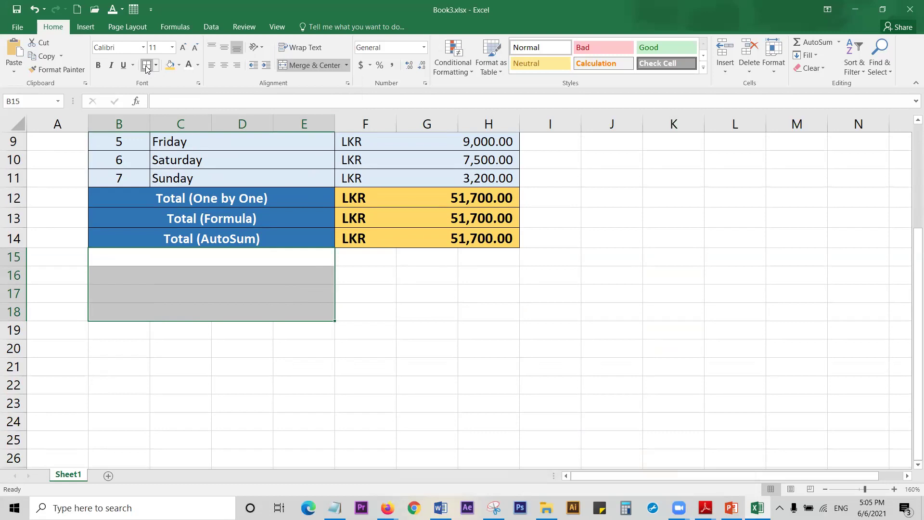
click(178, 66)
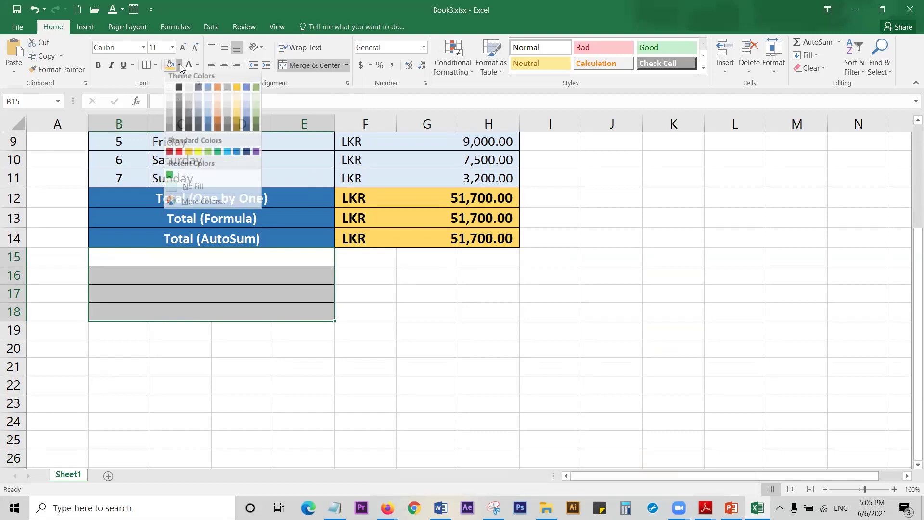
click(169, 111)
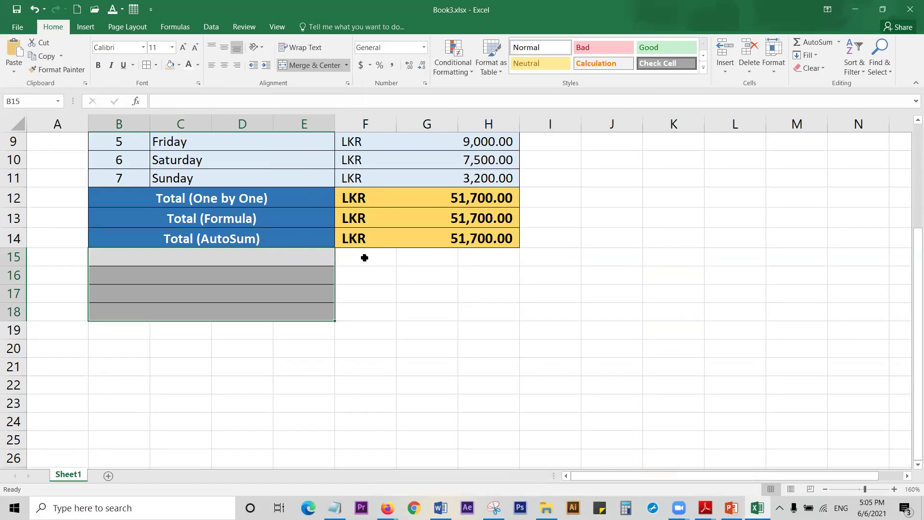
Step: Merge each row of F15:H18, add borders and fill the value cells yellow
drag(364, 258, 482, 303)
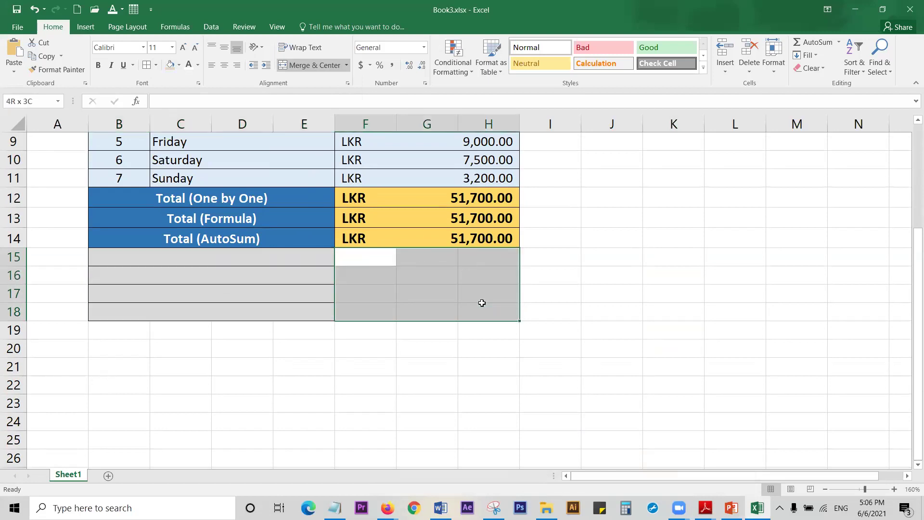
click(346, 65)
click(315, 88)
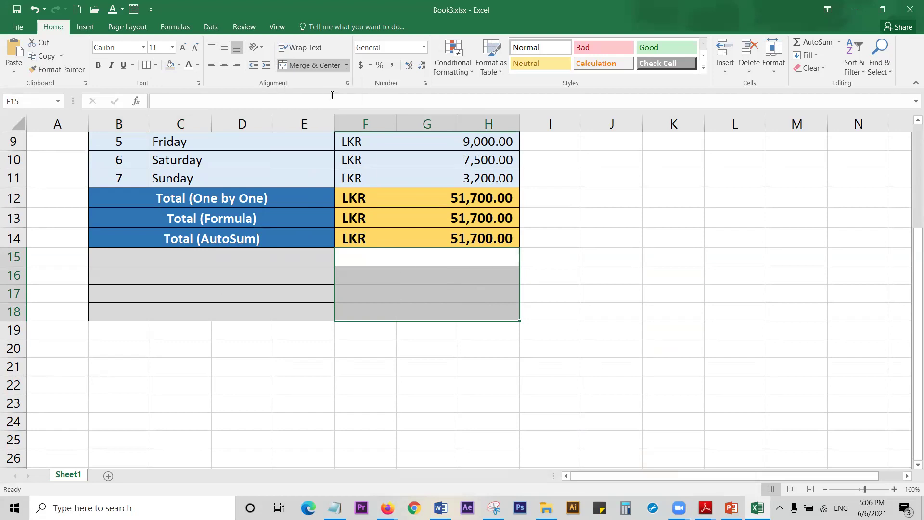
click(179, 64)
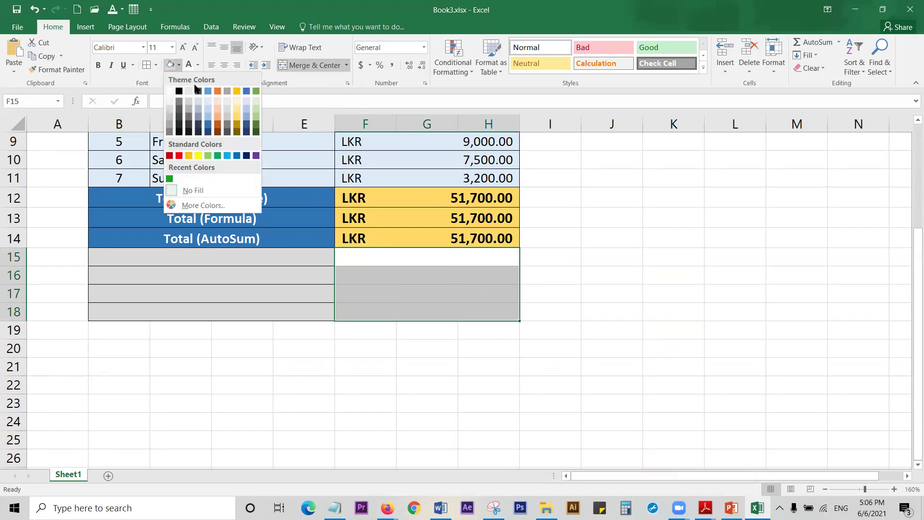
click(256, 113)
click(147, 65)
click(178, 65)
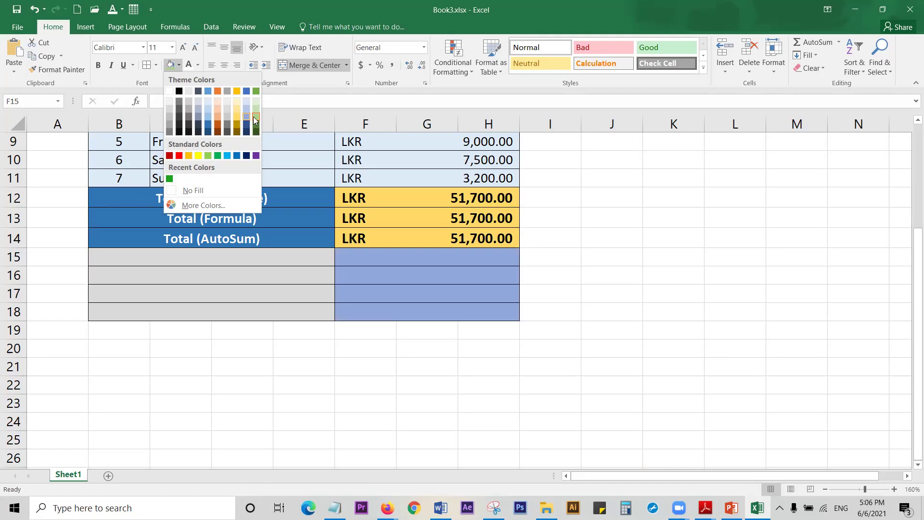
click(198, 155)
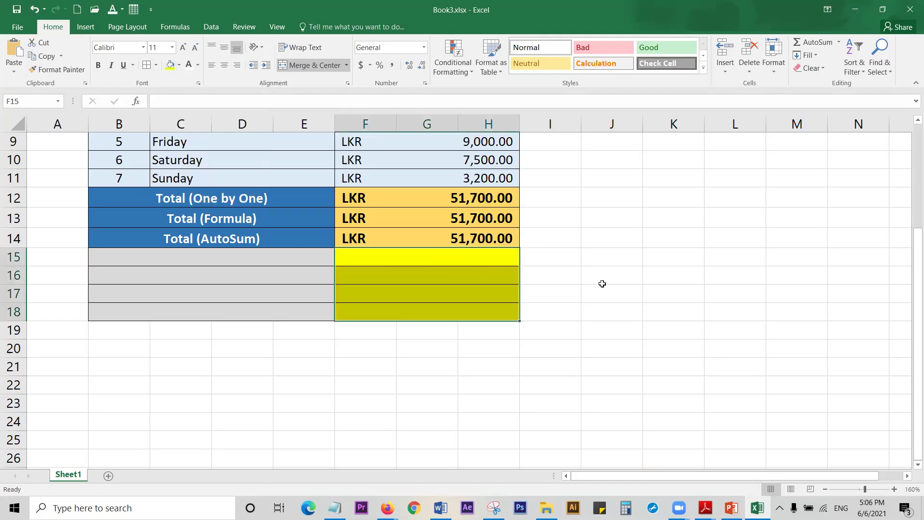
drag(602, 283, 590, 298)
Step: Type Average Sales, Number of Days, Maximum Sales and Minimum Sales into B15:B18
click(237, 259)
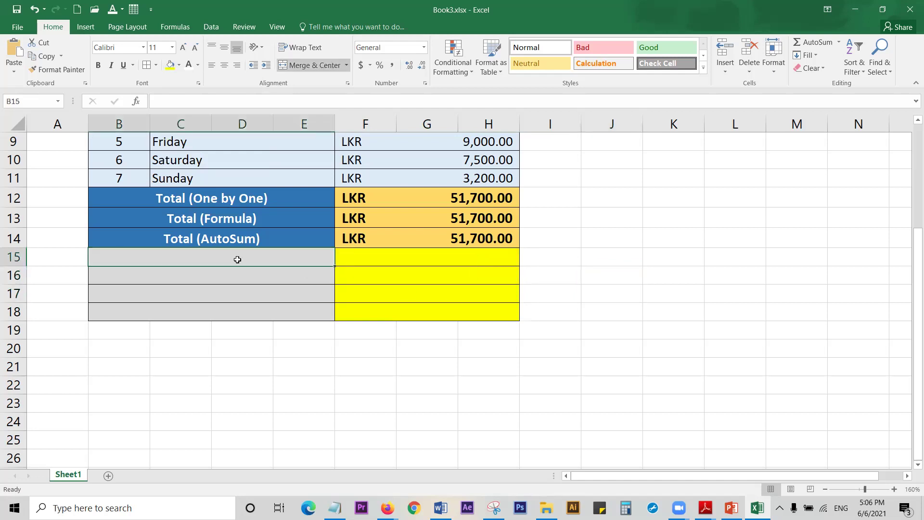
text(aVERAGE Sales)
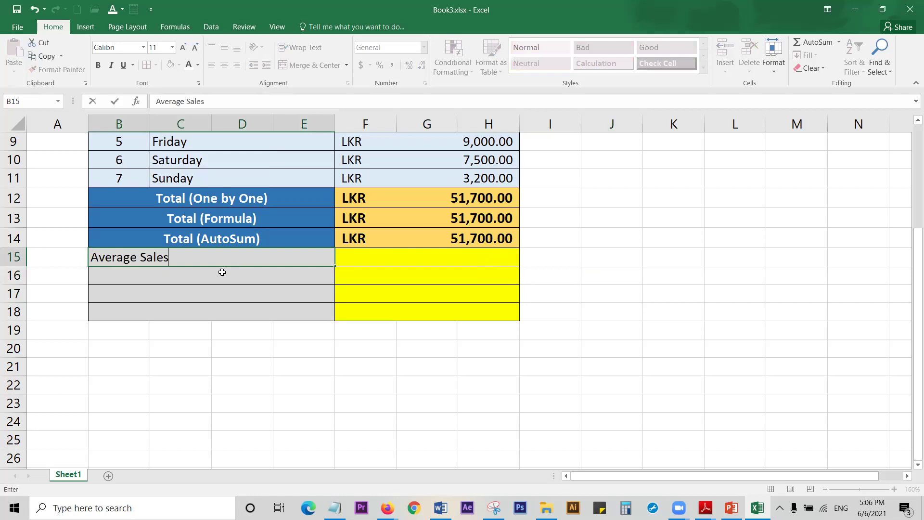
click(216, 279)
text(Number of Days)
key(Return)
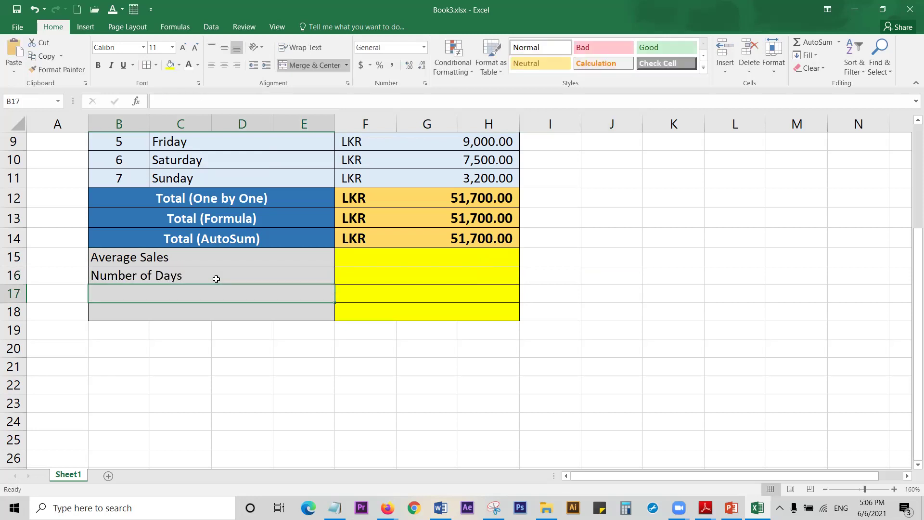
text(Maximum Sales)
key(Return)
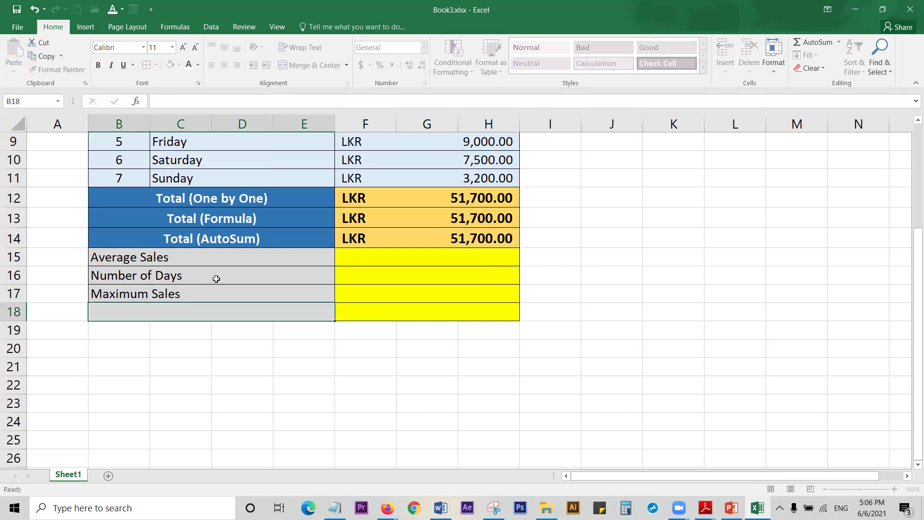
text(Minimum)
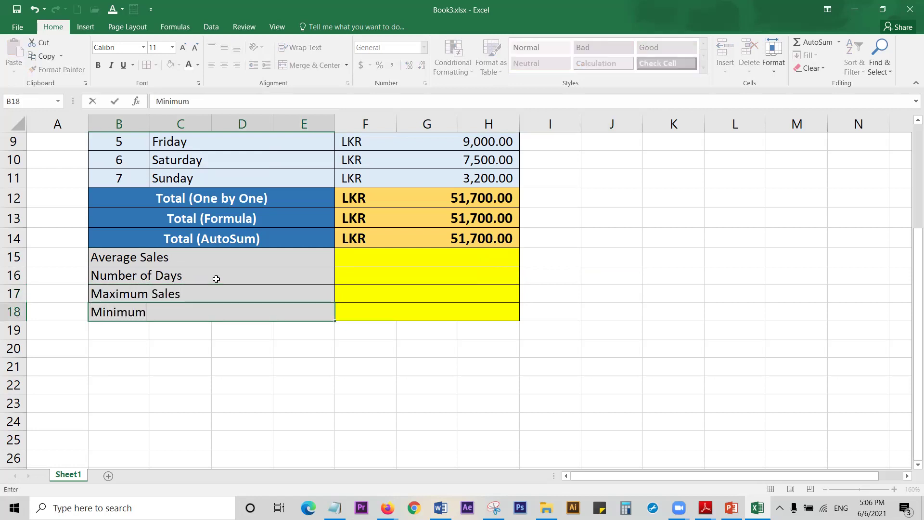
text( Sales)
Step: Commit Minimum Sales and enlarge the labels in B15:E18 to font size 12
click(433, 259)
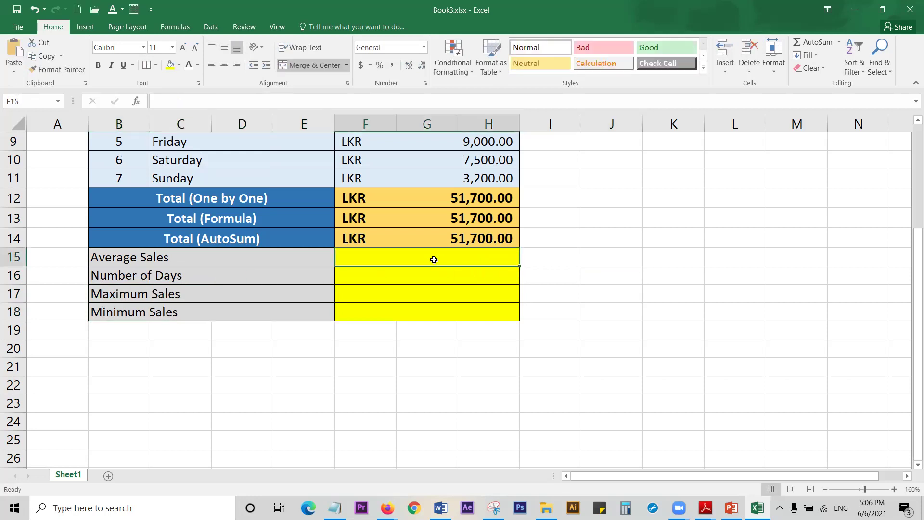
drag(433, 259, 399, 314)
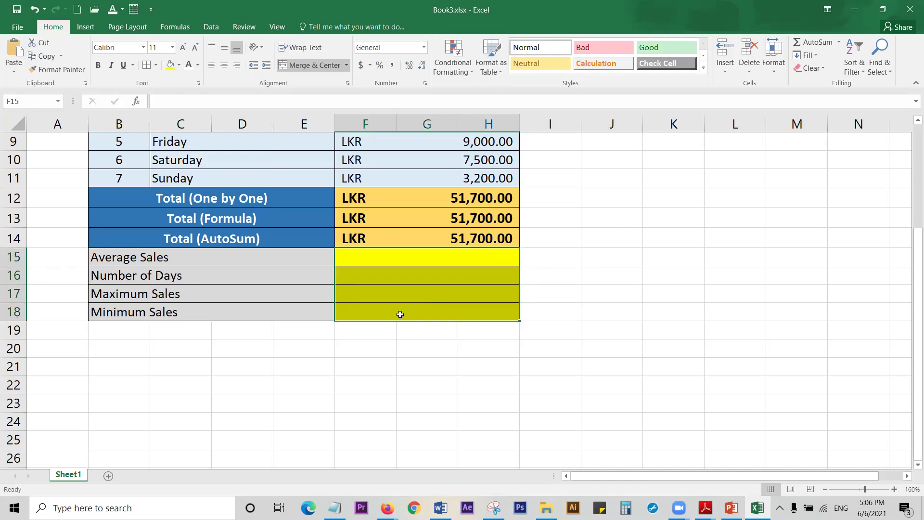
drag(210, 262, 212, 311)
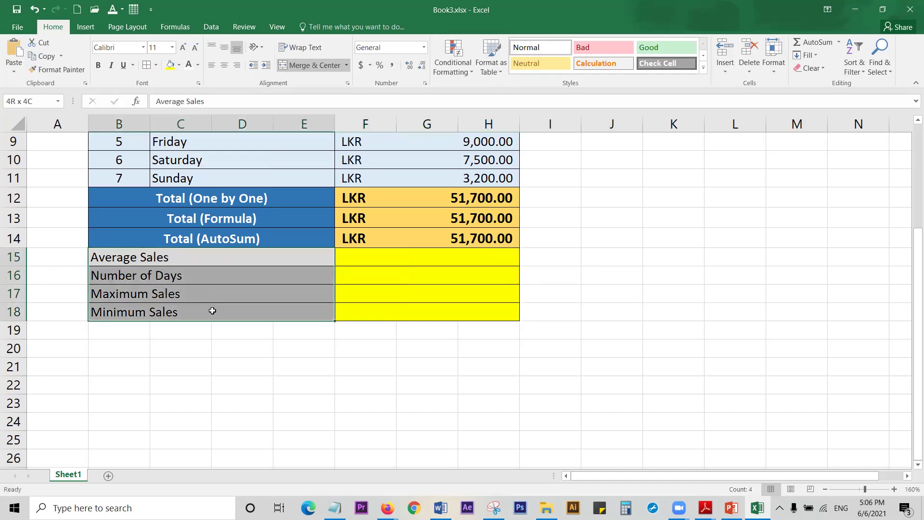
click(225, 66)
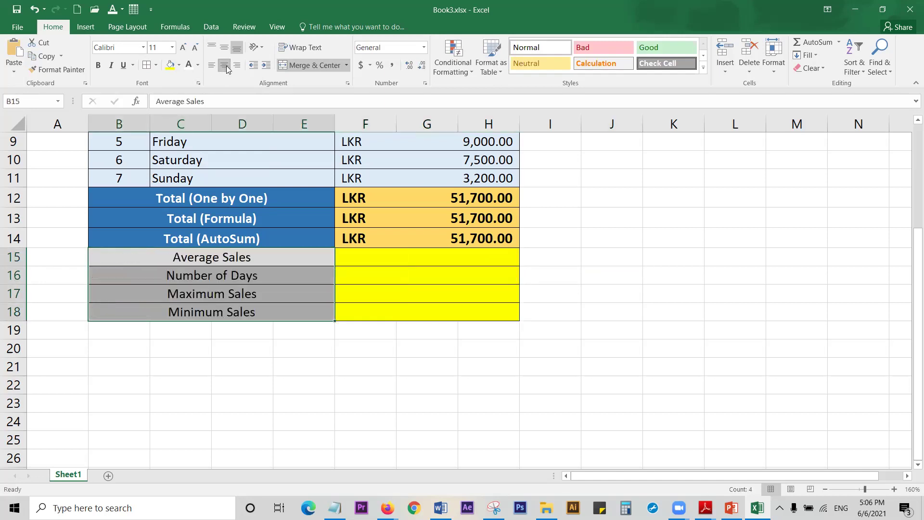
click(238, 66)
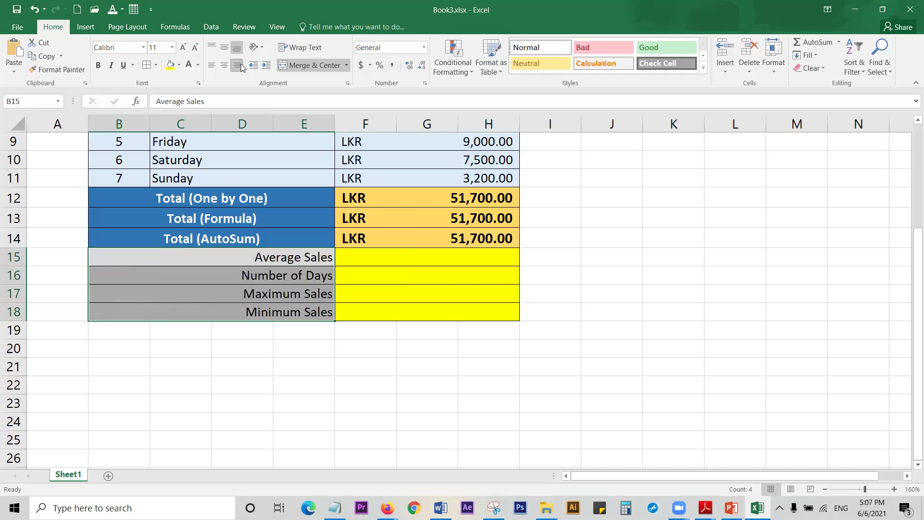
click(182, 47)
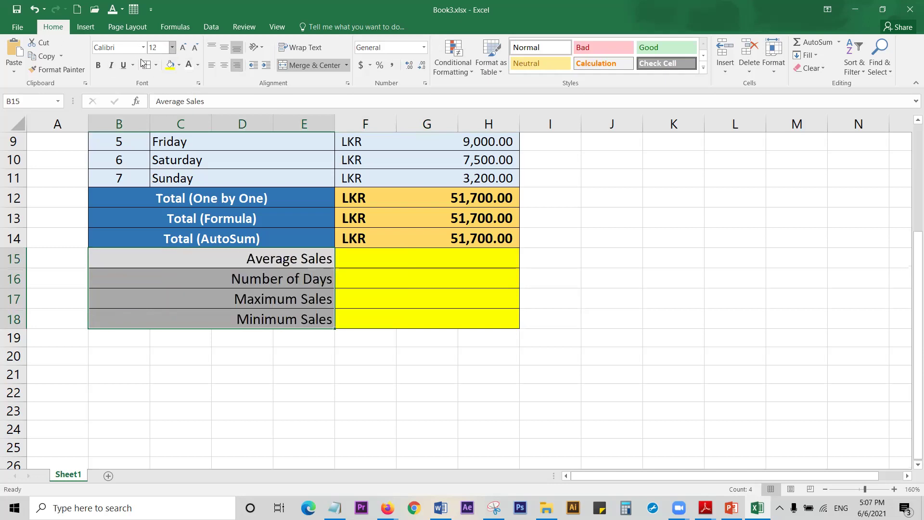
click(543, 400)
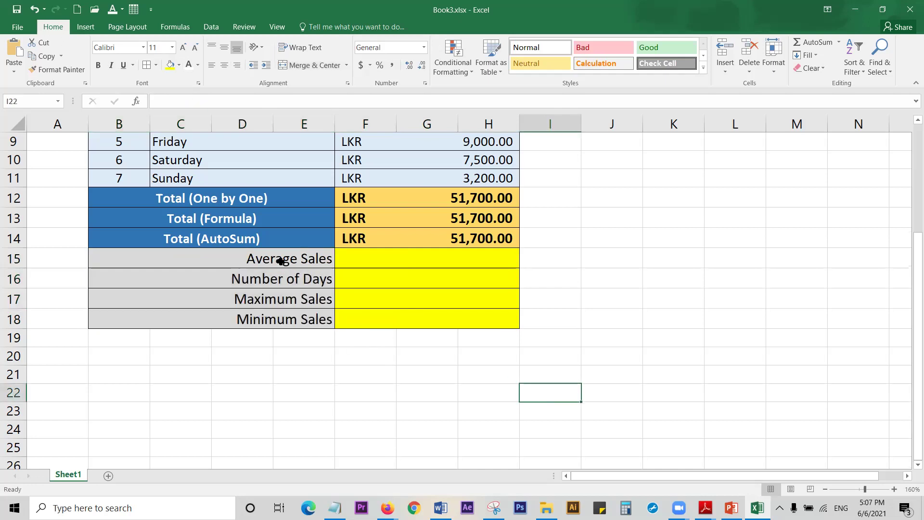
Step: Centre the labels in B15:E18 and save the workbook
drag(280, 260, 268, 319)
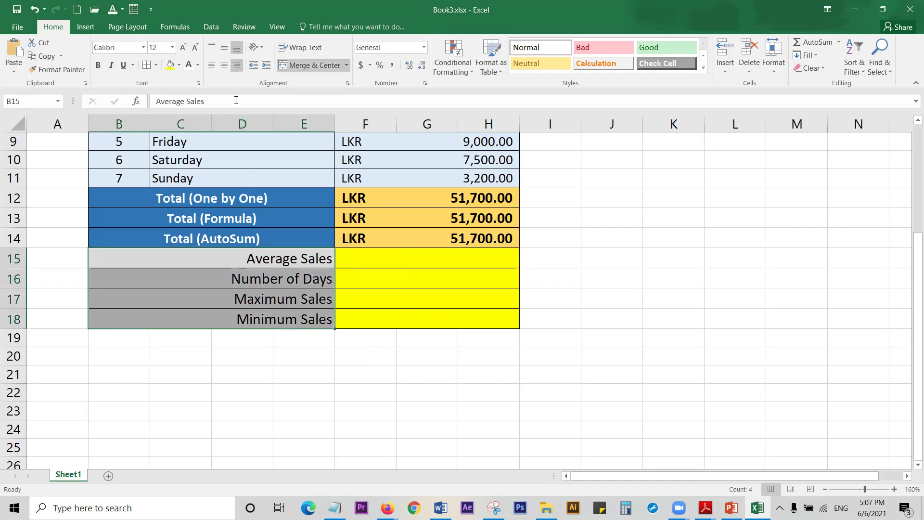
click(224, 65)
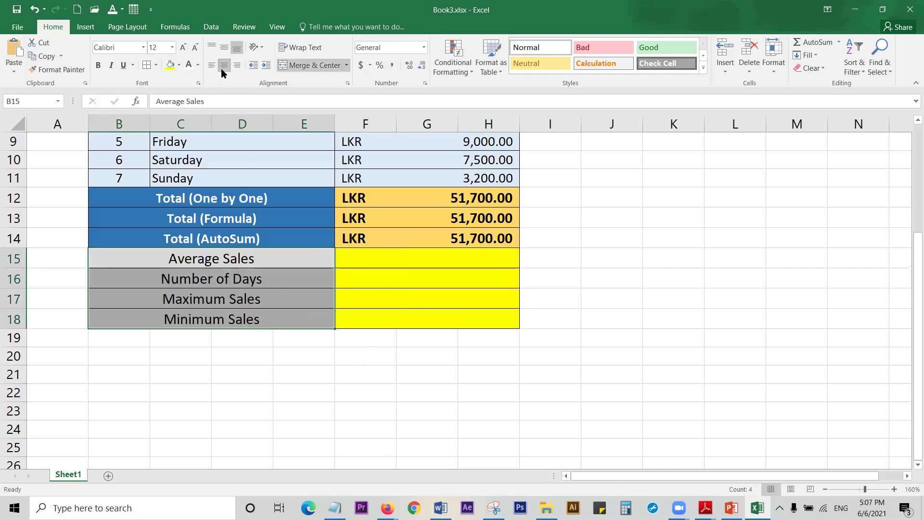
click(366, 364)
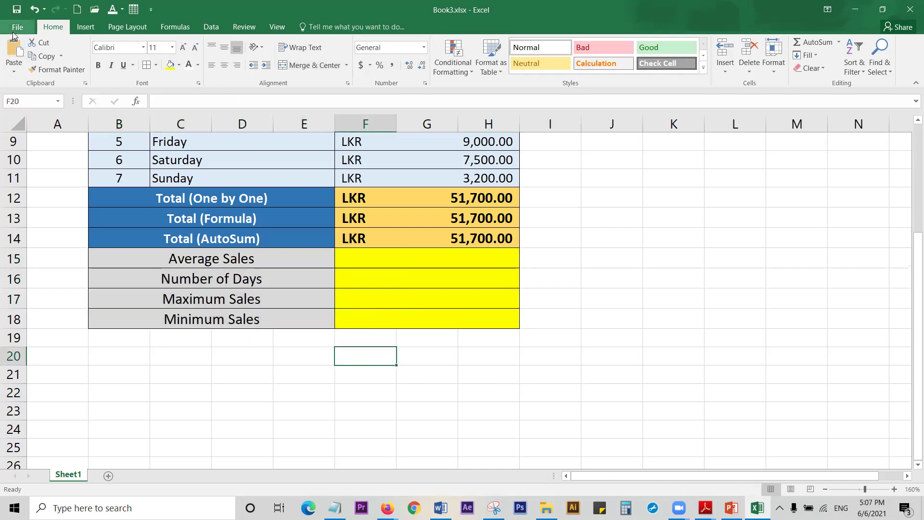
click(16, 9)
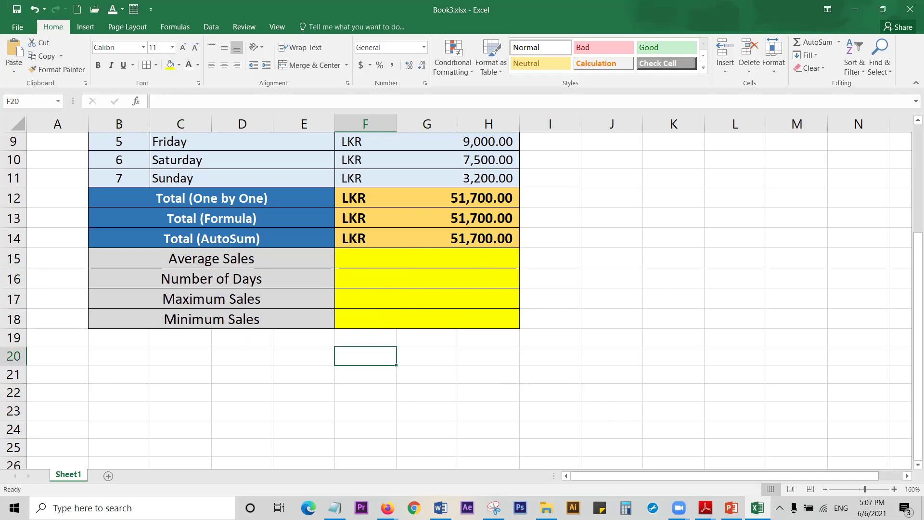
key(alt+Tab)
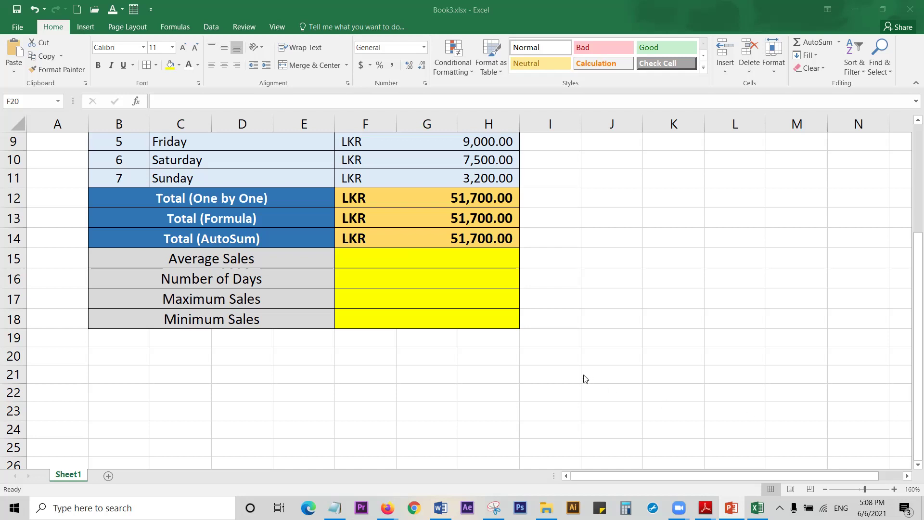
Step: Enter the sample numbers 55, 68 and 78 in K3, L3 and M3
click(240, 256)
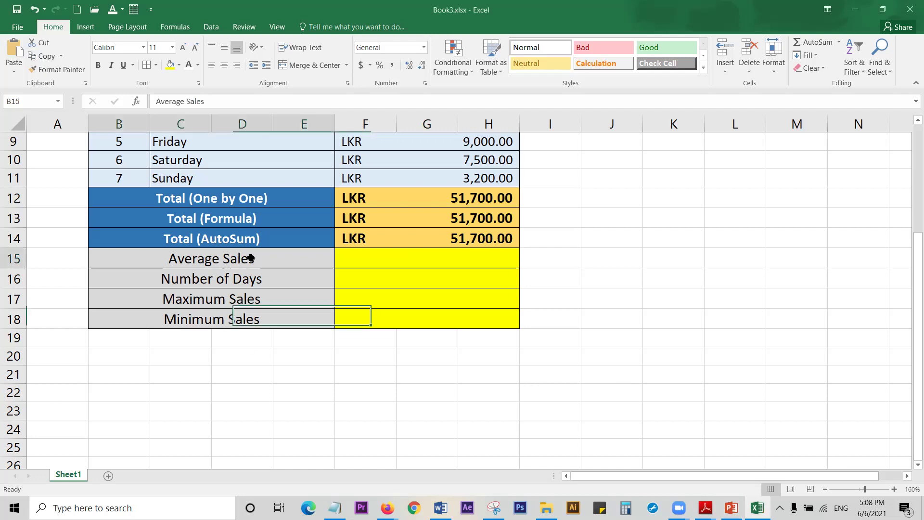
scroll(629, 343, up, 2)
scroll(630, 342, up, 1)
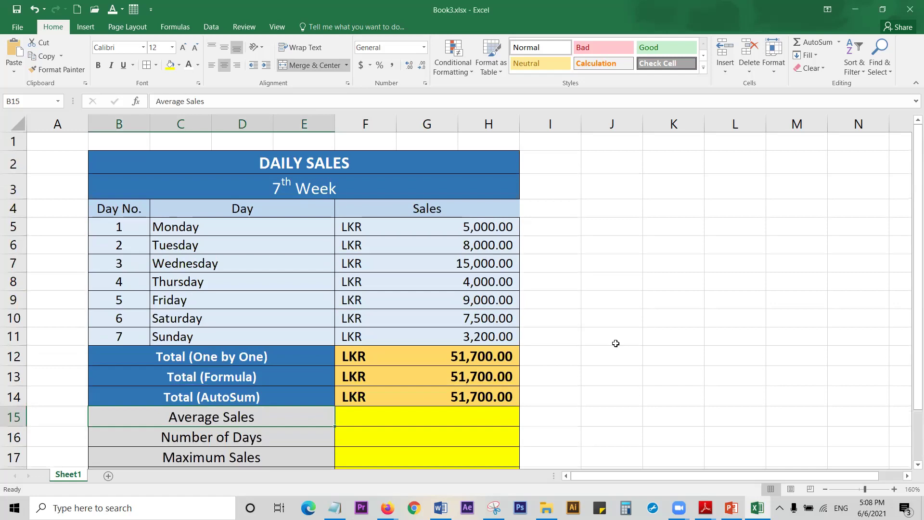
click(718, 185)
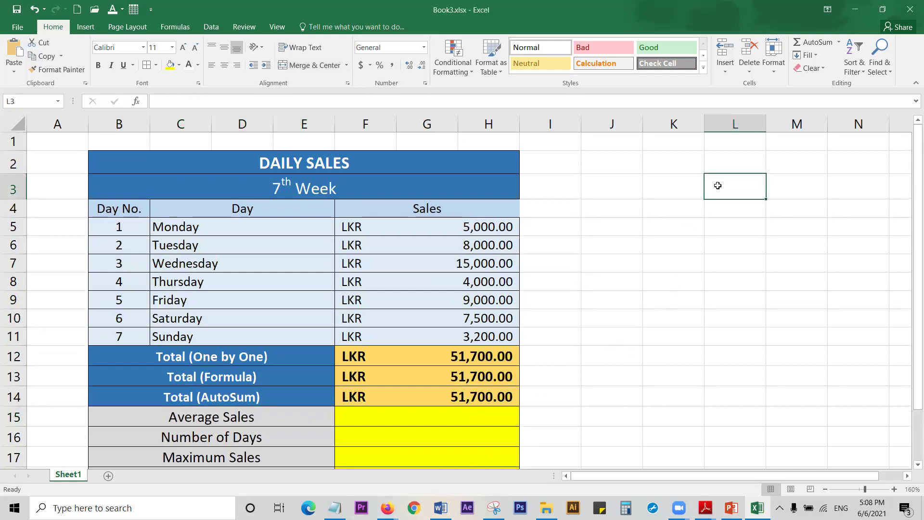
click(676, 194)
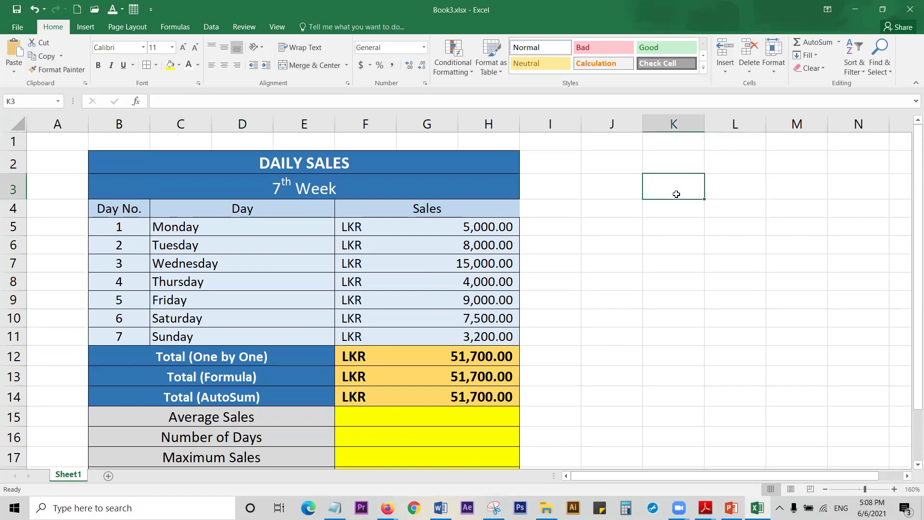
text(55)
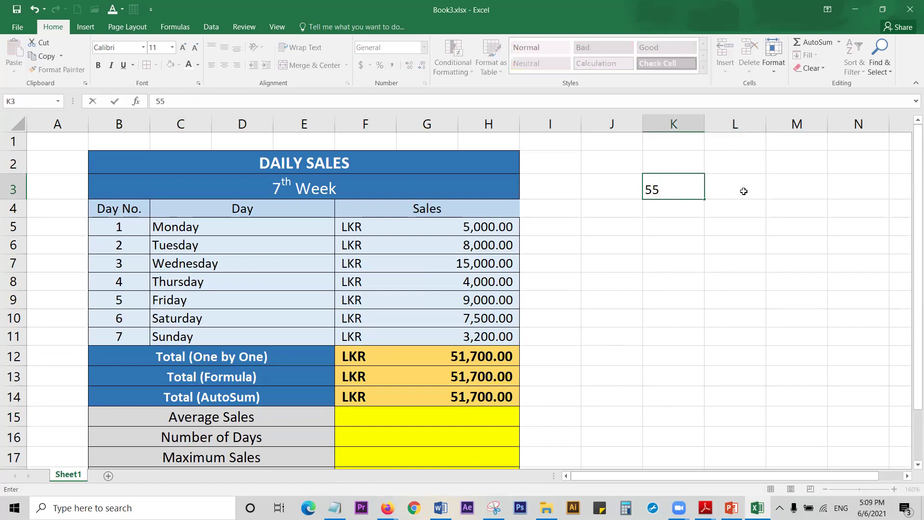
click(745, 191)
text(68)
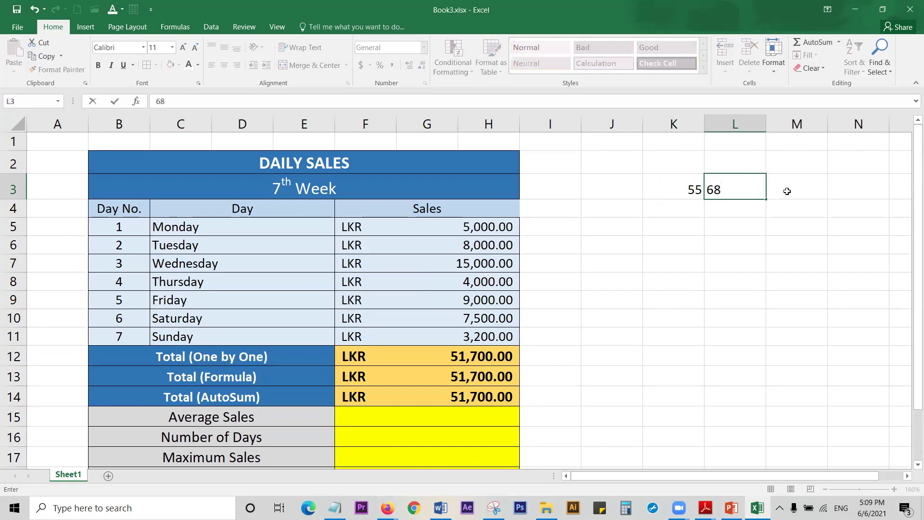
click(788, 190)
text(78)
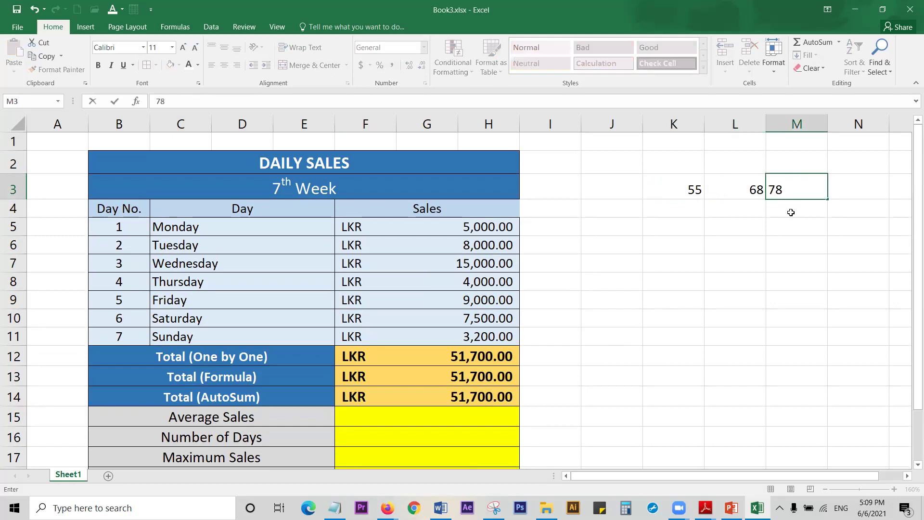
click(788, 208)
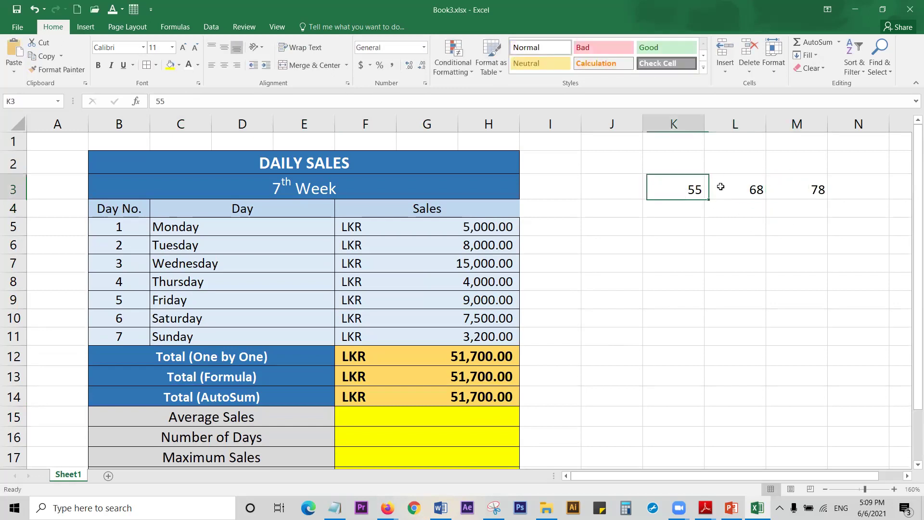
Step: Select K3:M3 to read their average, count and sum on the status bar
drag(679, 191, 786, 185)
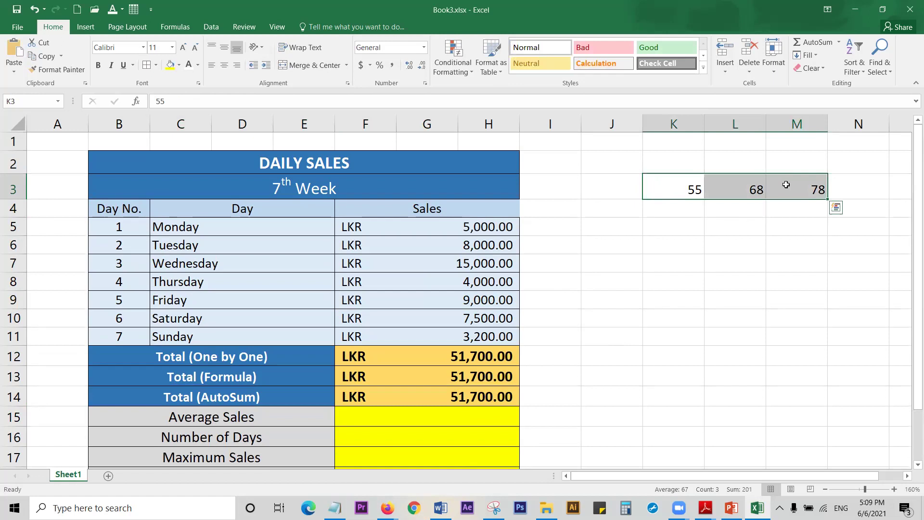
click(796, 243)
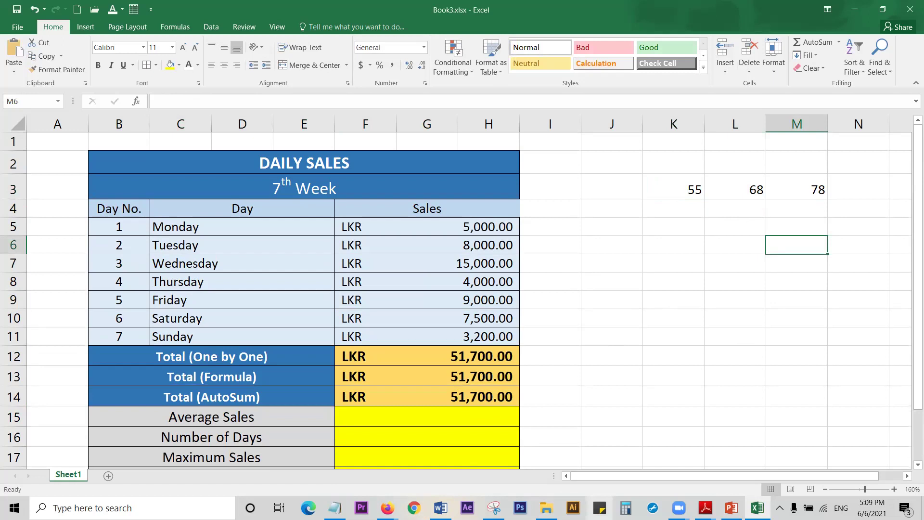
click(625, 507)
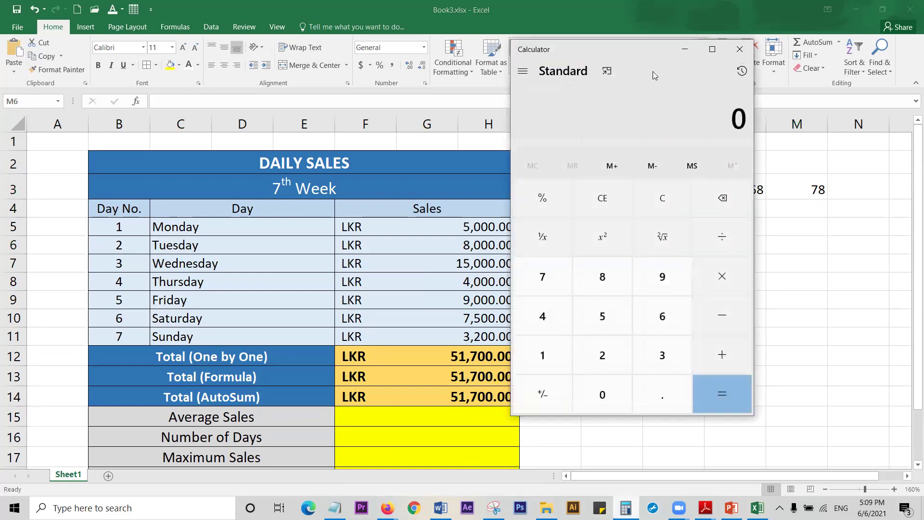
Step: Add 55, 68 and 78 in Windows Calculator for a total of 201
drag(628, 53, 448, 79)
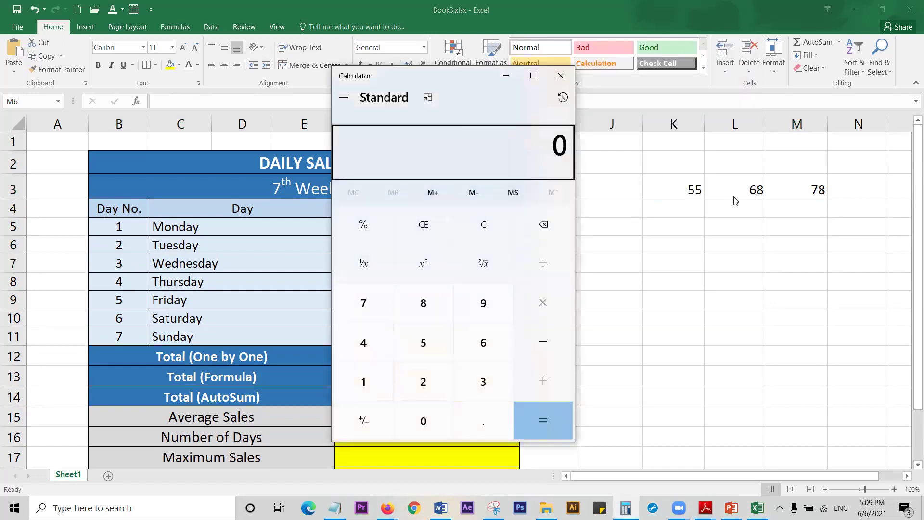
double_click(440, 342)
click(542, 383)
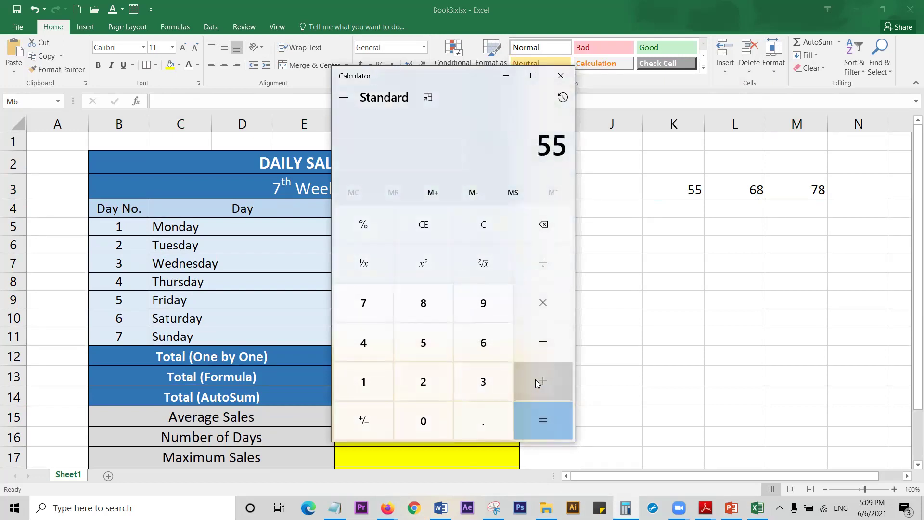
click(491, 347)
click(440, 308)
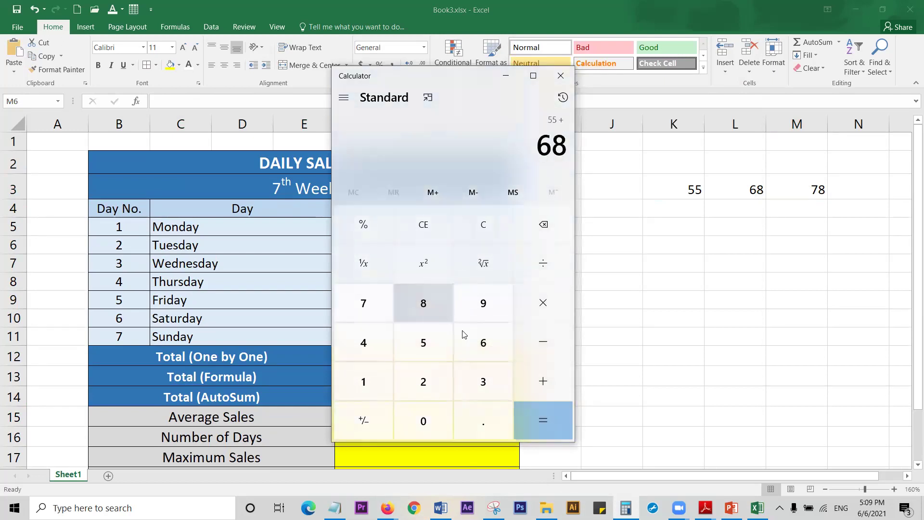
click(529, 380)
click(364, 299)
click(423, 303)
click(538, 430)
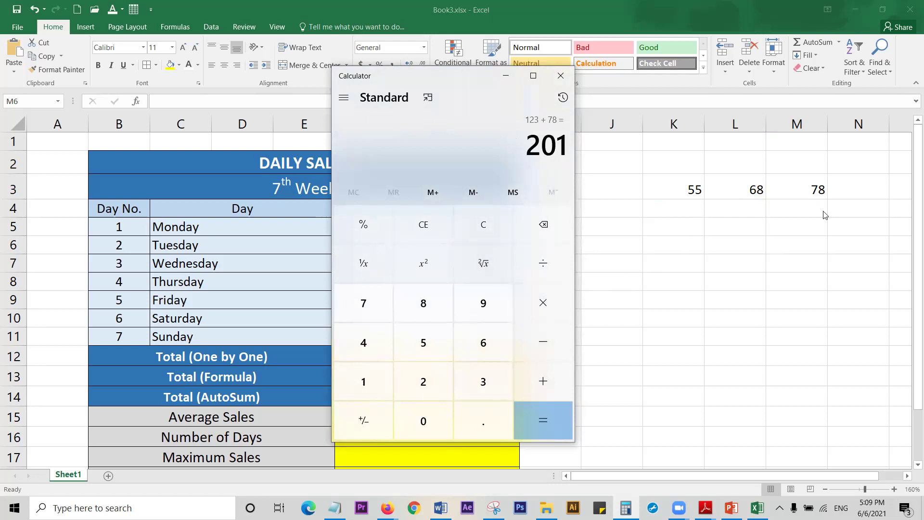
Step: Divide 201 by 3 to get the average 67, then return to Excel
click(542, 264)
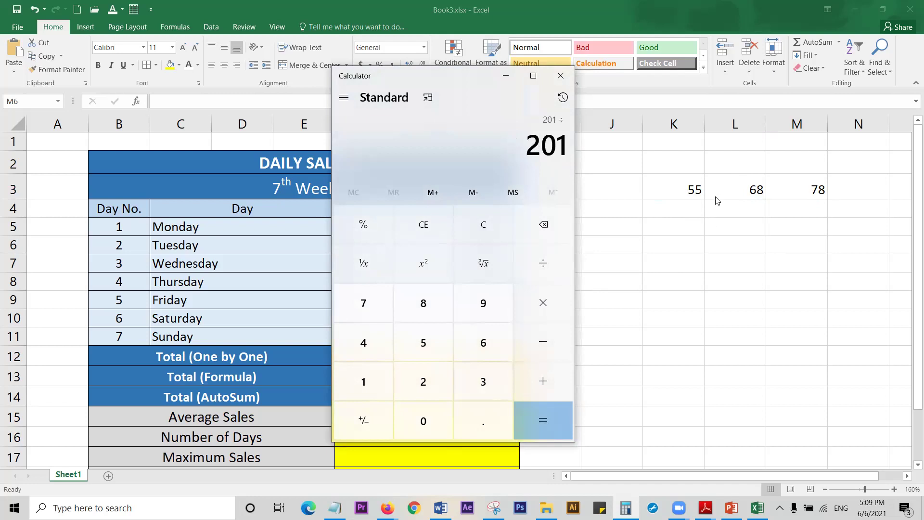
click(497, 384)
click(527, 419)
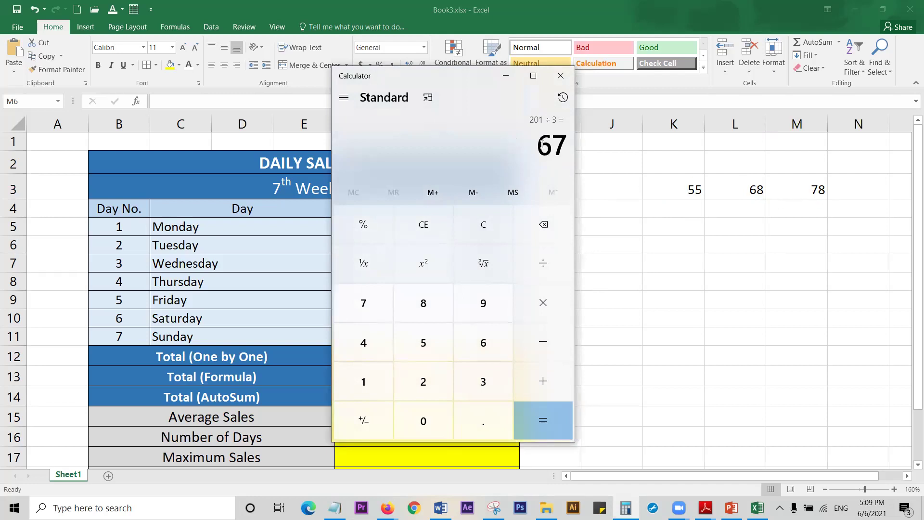
double_click(542, 142)
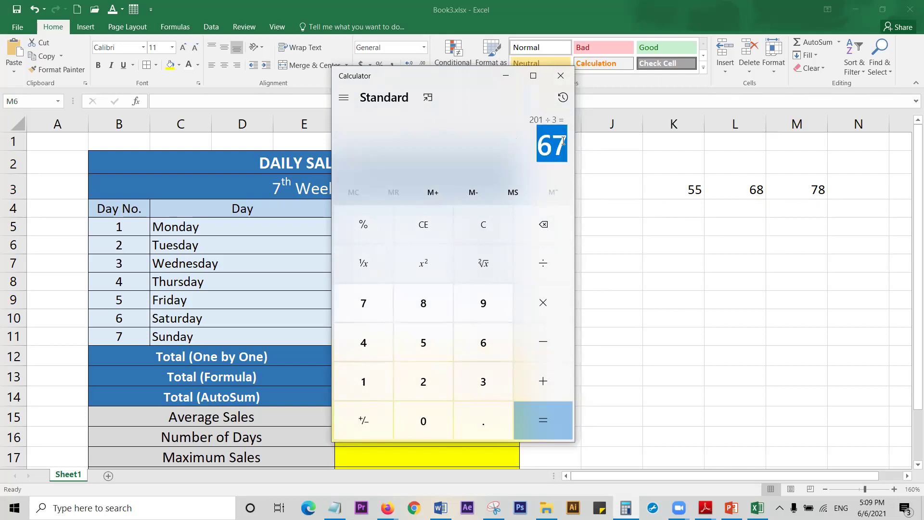
click(535, 6)
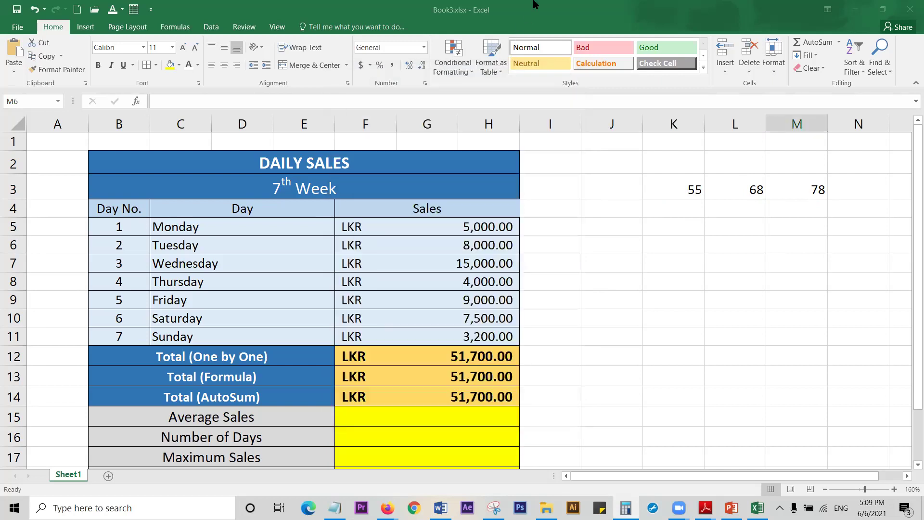
click(600, 409)
click(288, 415)
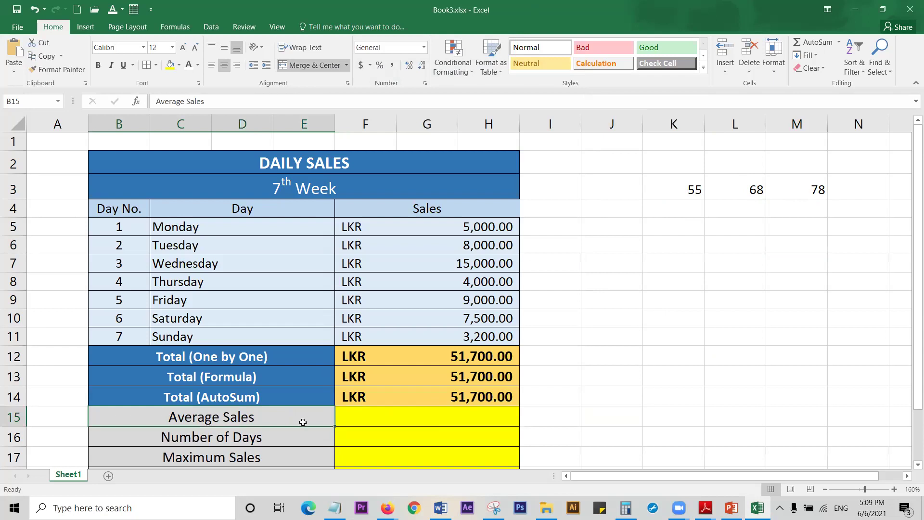
drag(402, 224, 405, 335)
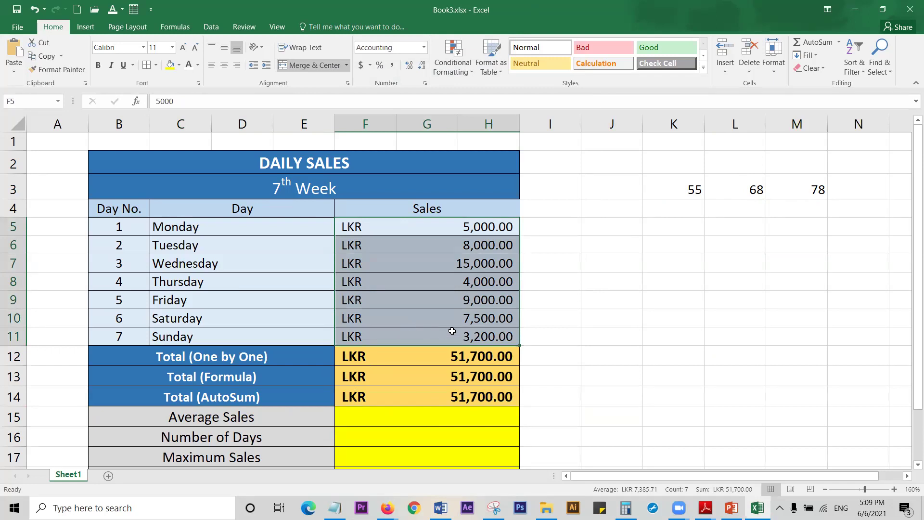
click(561, 321)
drag(456, 229, 441, 331)
click(612, 395)
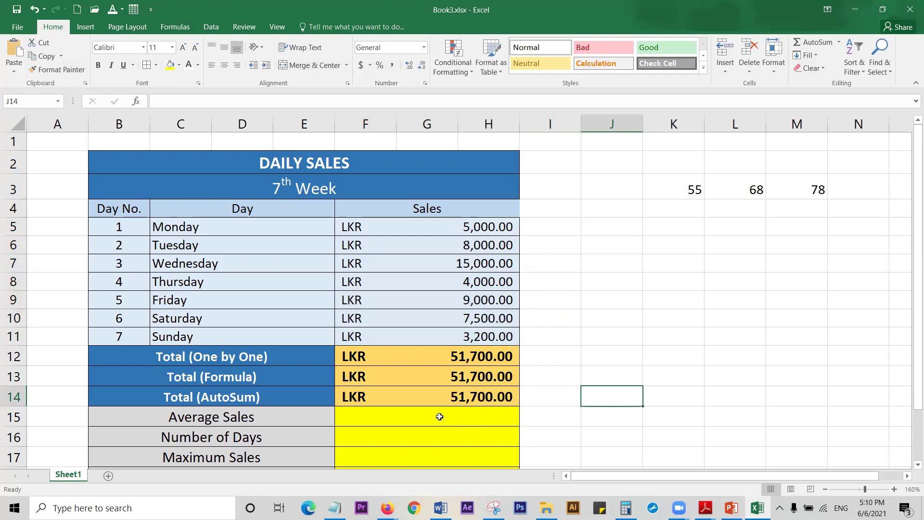
click(439, 417)
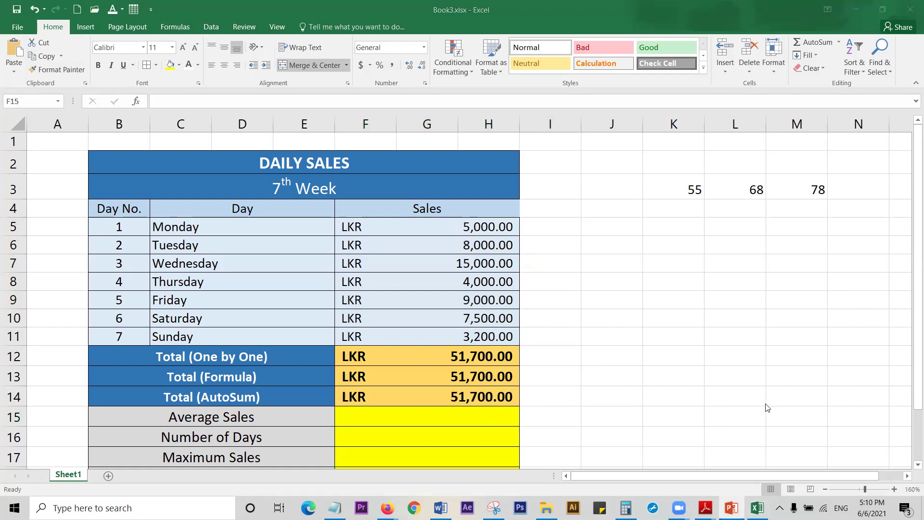
click(435, 227)
drag(435, 226, 428, 333)
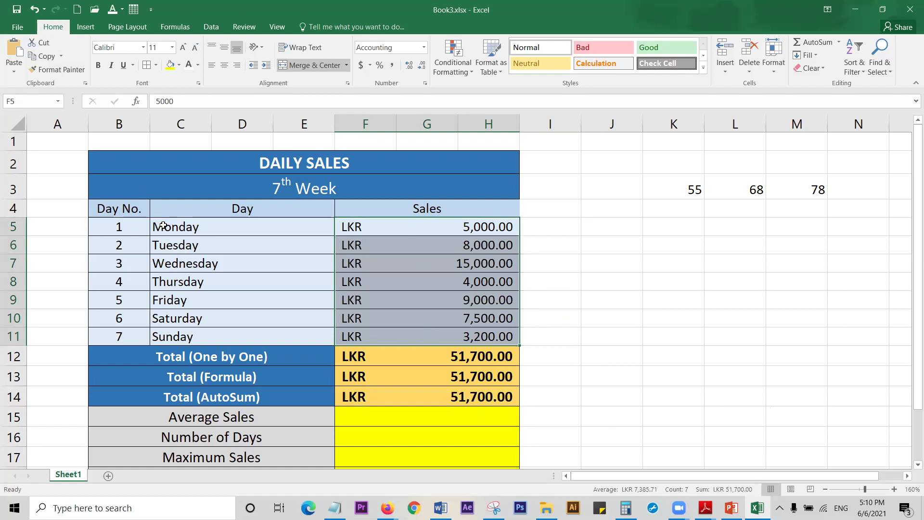
click(386, 416)
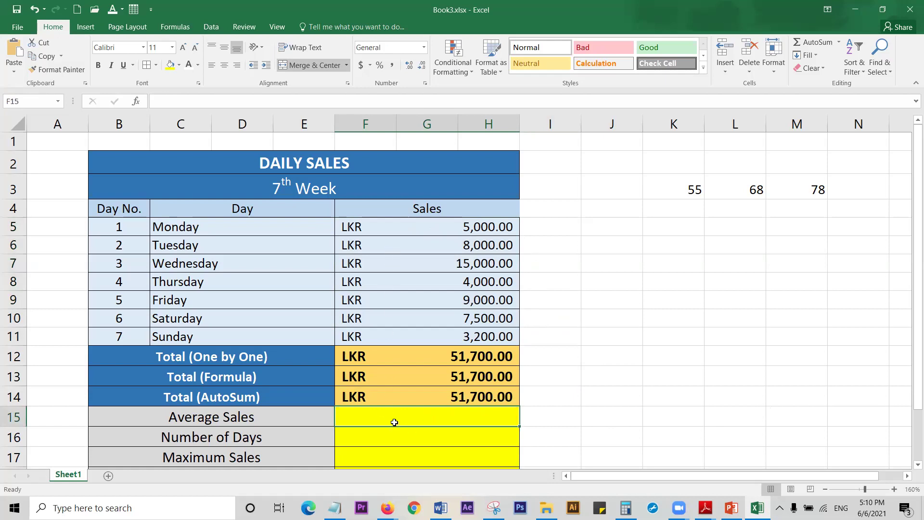
click(273, 416)
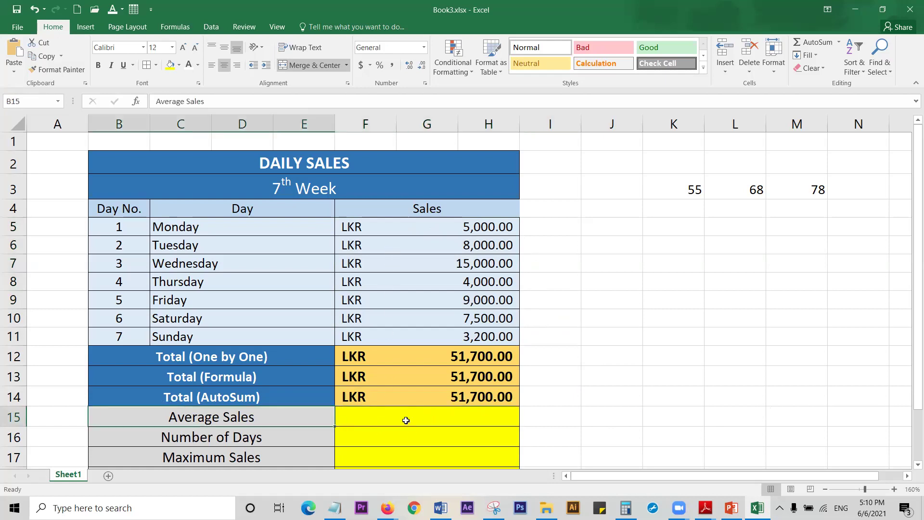
click(406, 421)
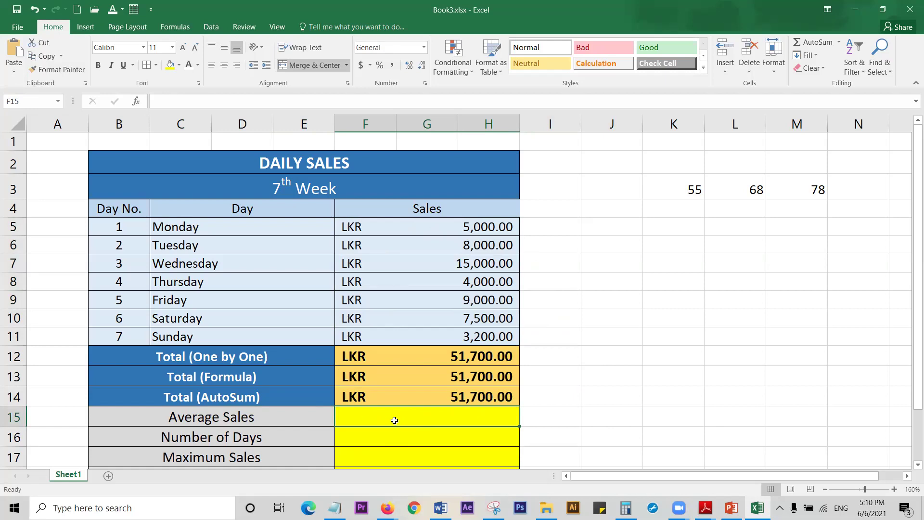
Step: Enter =SUM(F5:H11)/7 in F15 to show an Average Sales of LKR 7,385.71
text(=)
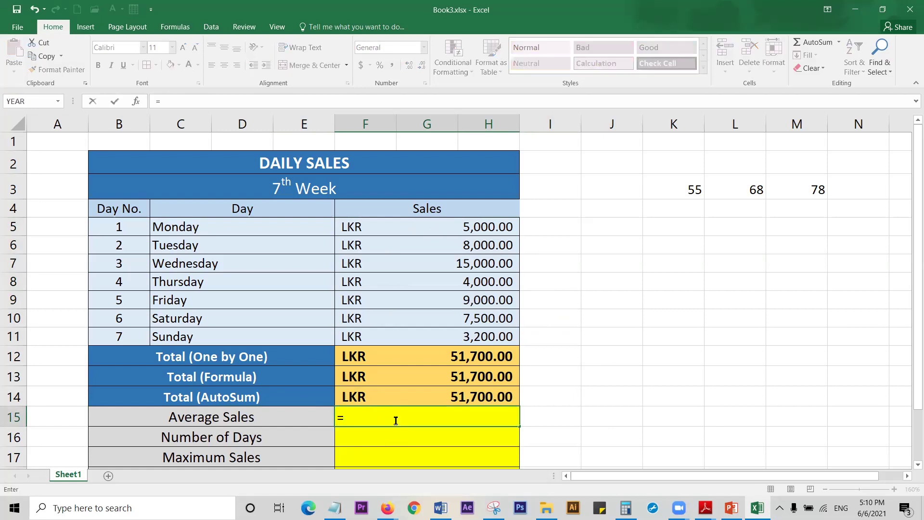
text(SU)
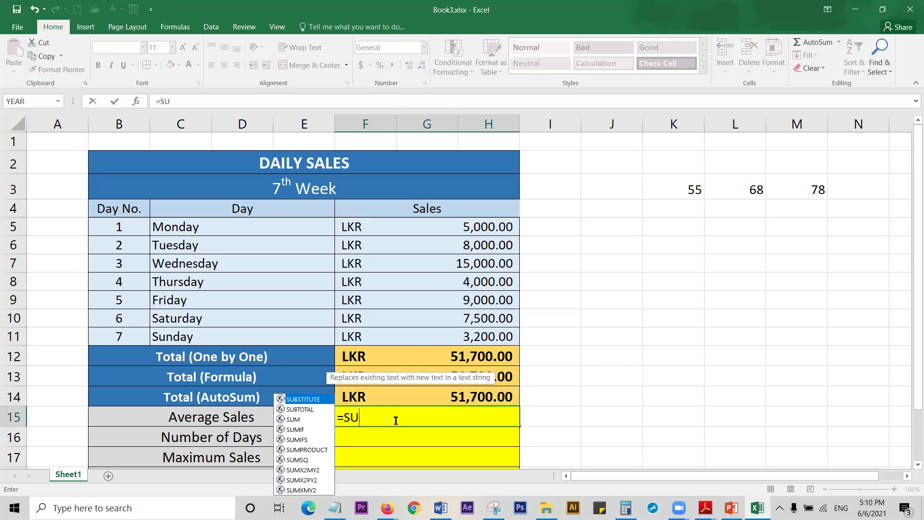
text(M)
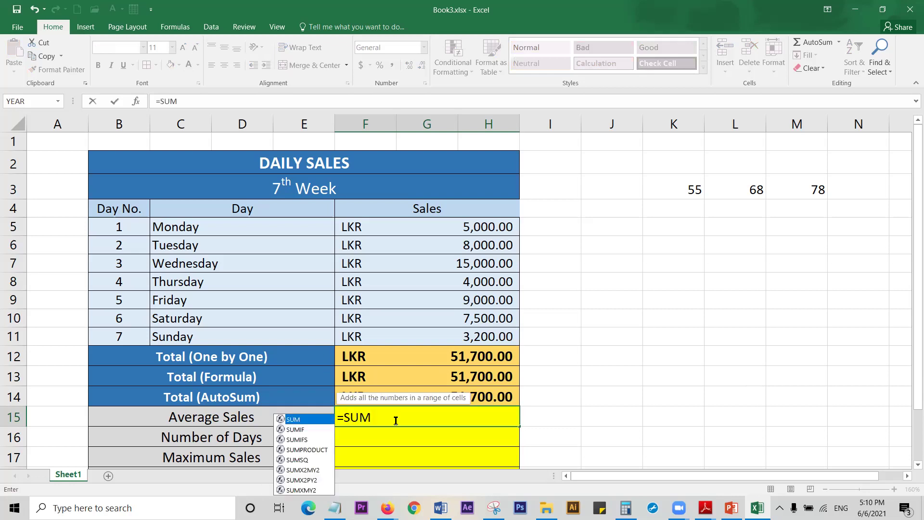
text(()
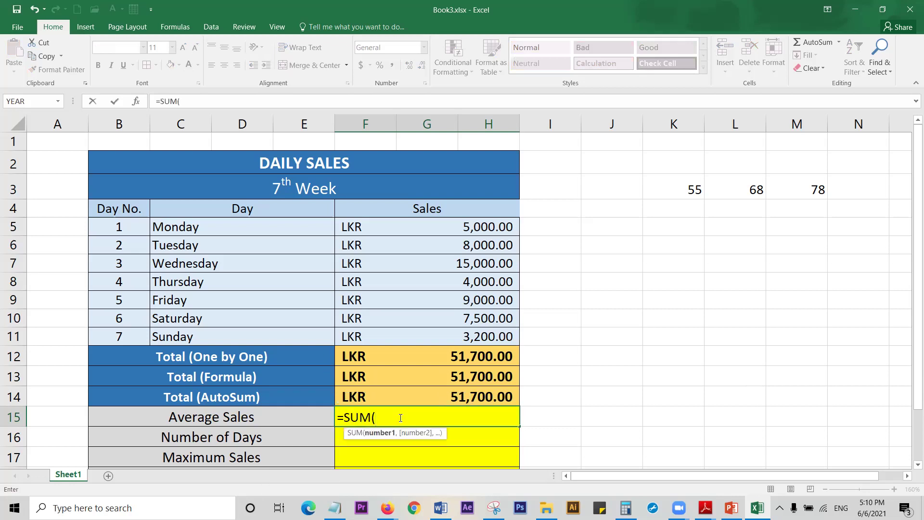
drag(384, 227, 379, 335)
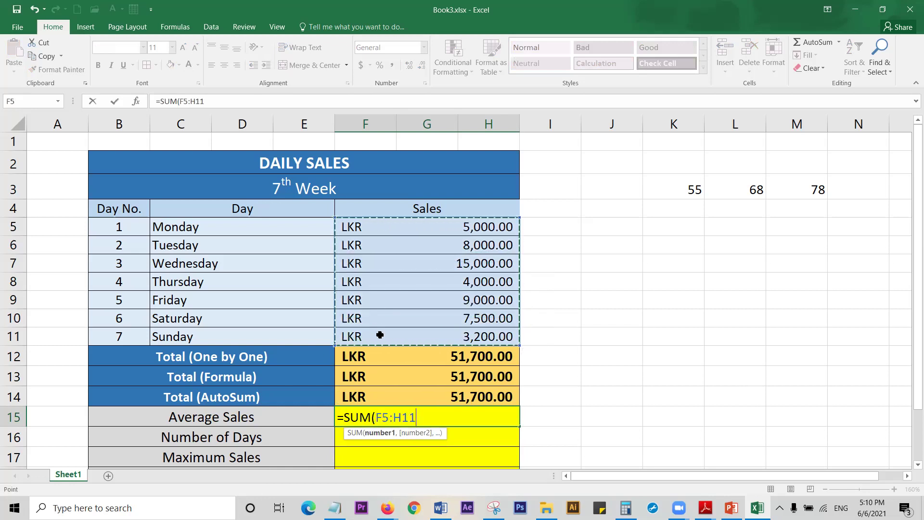
text()/)
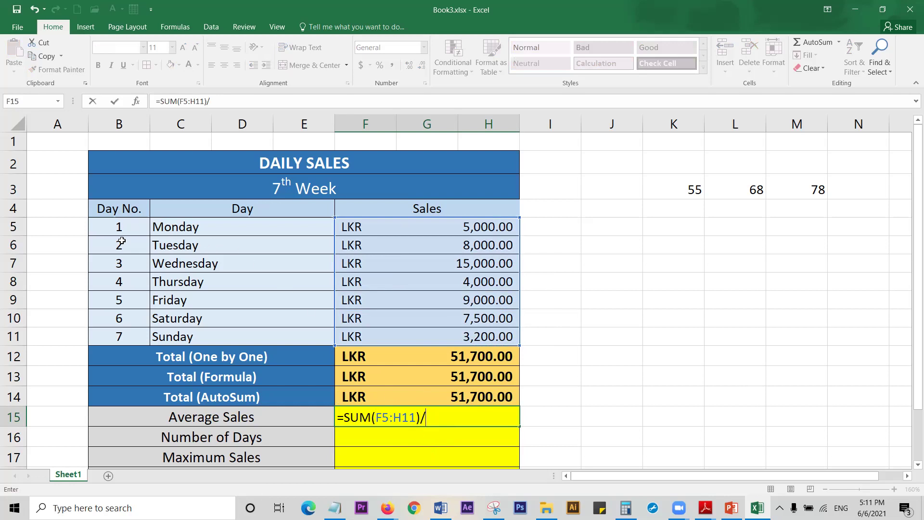
text(7)
key(Return)
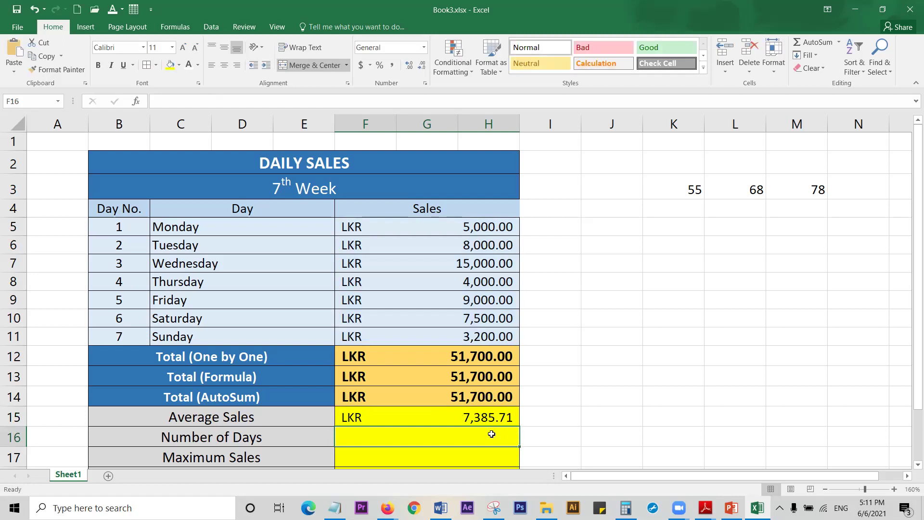
Step: Make the F15 Average Sales value bold, dark red and one font size larger
click(432, 418)
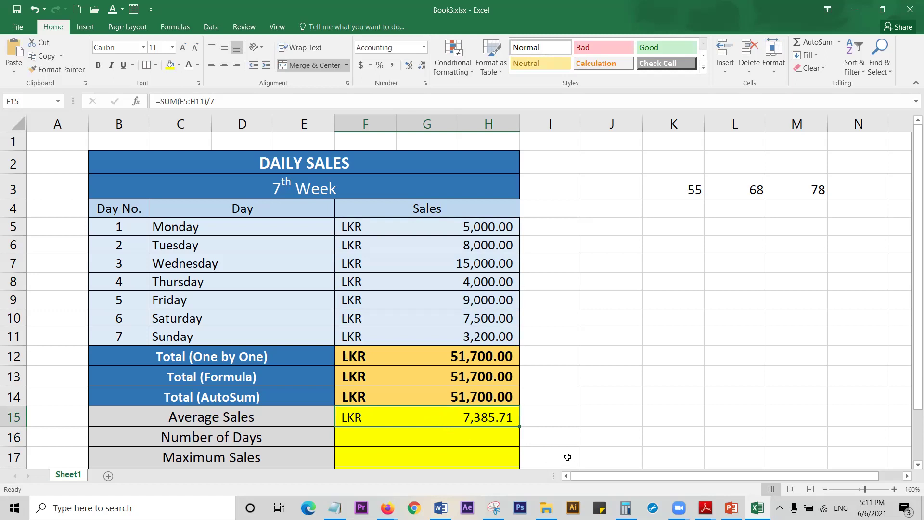
click(98, 65)
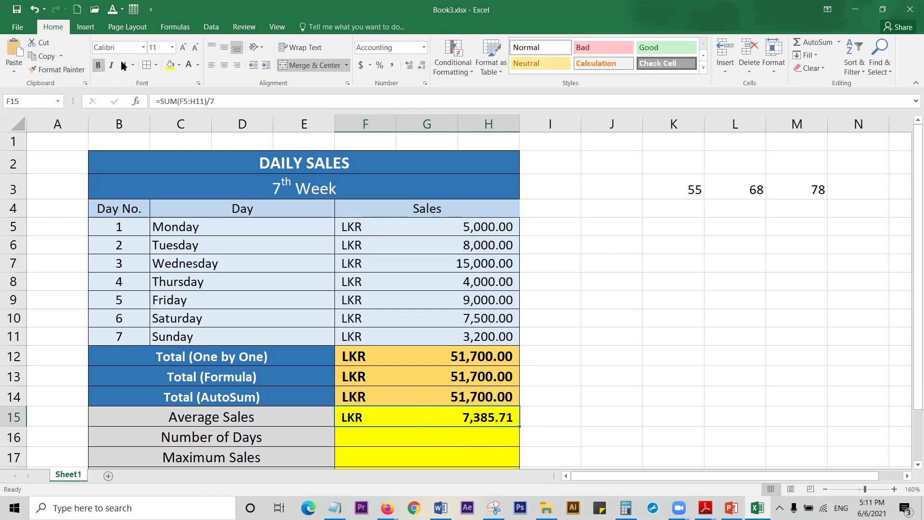
click(197, 66)
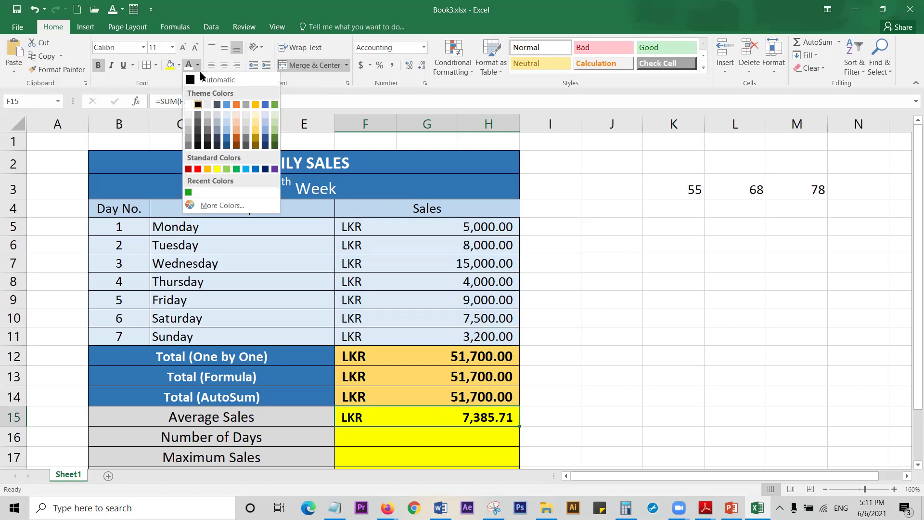
click(189, 169)
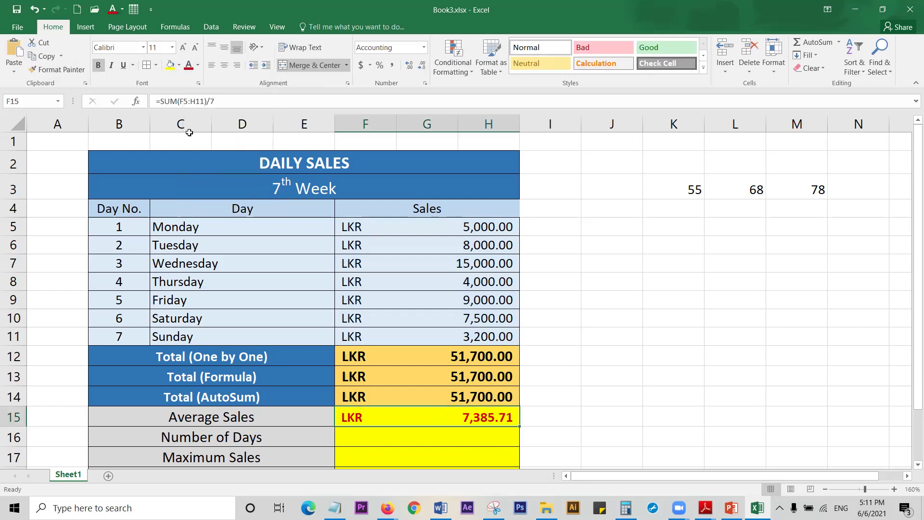
click(186, 50)
Step: Reselect F15 and select its =SUM(F5:H11)/7 formula text in the formula bar
click(616, 419)
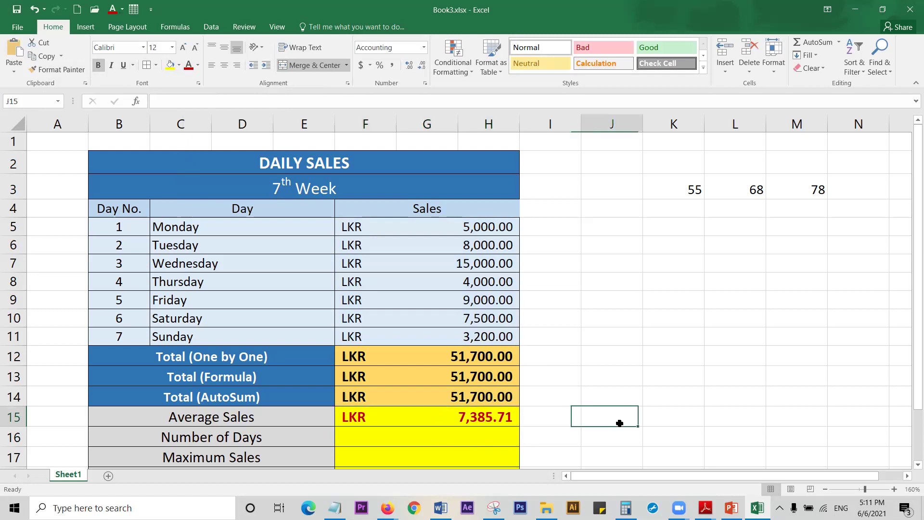
click(439, 420)
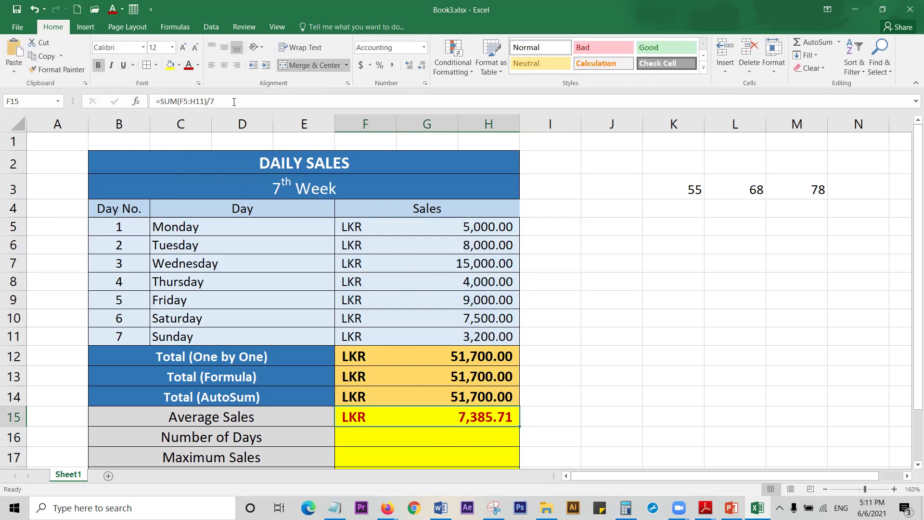
click(166, 103)
drag(165, 103, 143, 103)
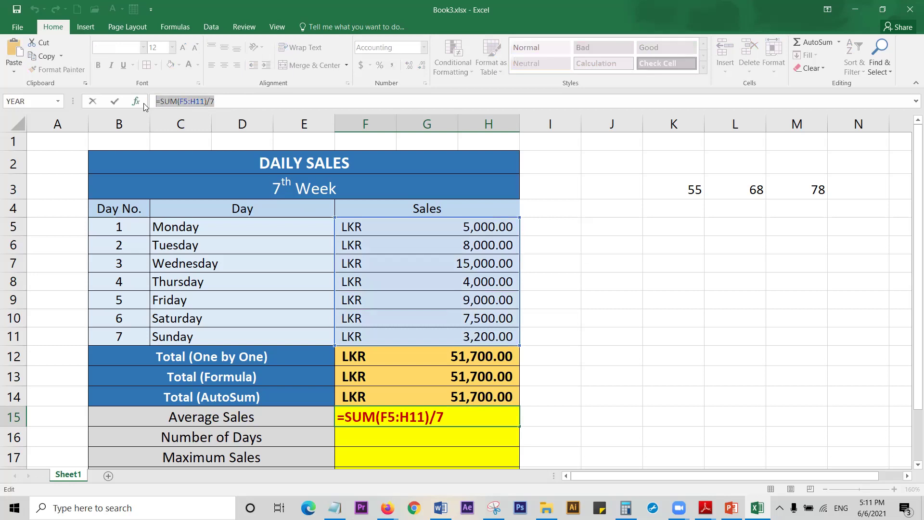
key(Return)
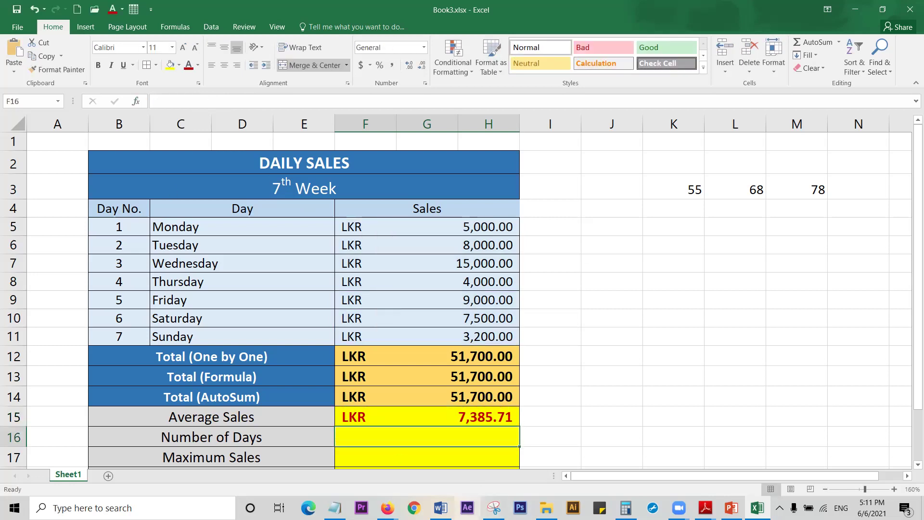
click(334, 508)
Step: Write =SUM(F5:H11)/7 on Notepad's second line, then reselect F15 in Excel
mouse_move(670, 258)
mouse_down()
mouse_move(592, 243)
mouse_move(677, 235)
mouse_move(600, 235)
mouse_up()
text(=SUM(F5:H11)/7)
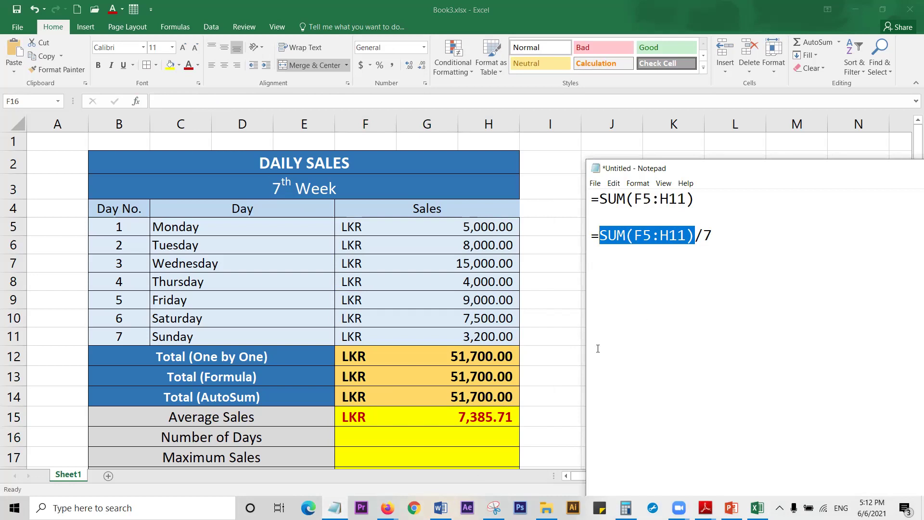
click(435, 417)
click(440, 417)
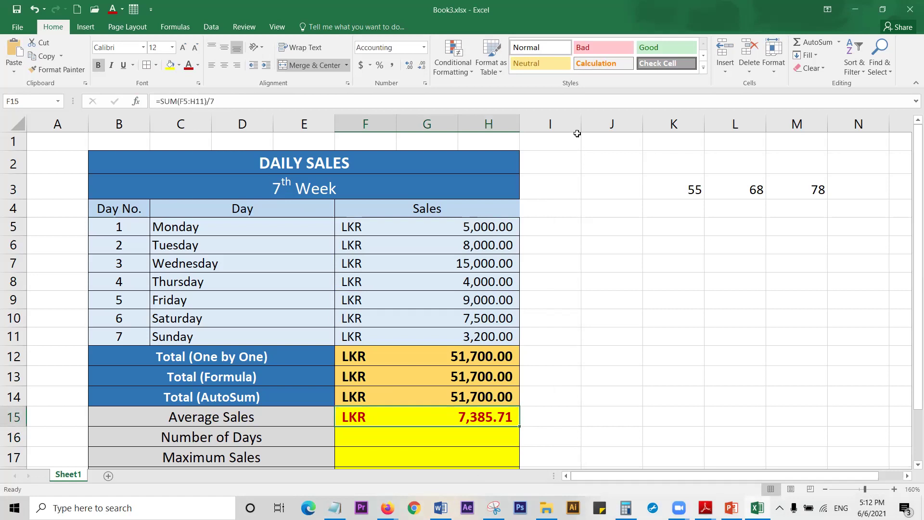
Step: Widen column I, review the formulas behind the row 12–14 totals, and select I15
drag(581, 125, 603, 127)
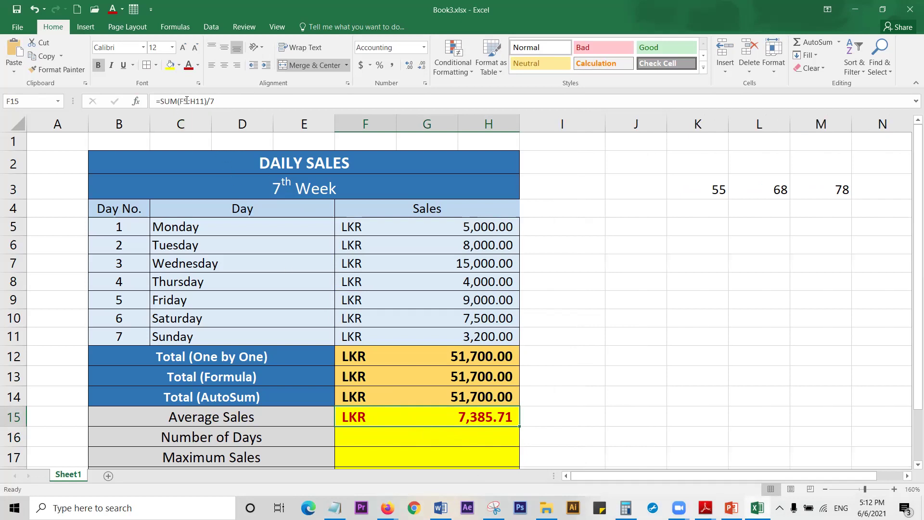
click(401, 356)
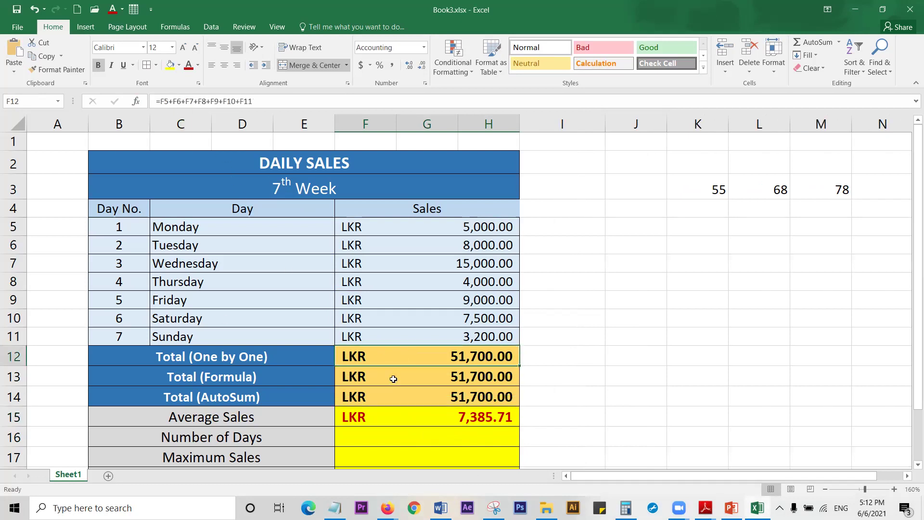
click(422, 380)
click(427, 395)
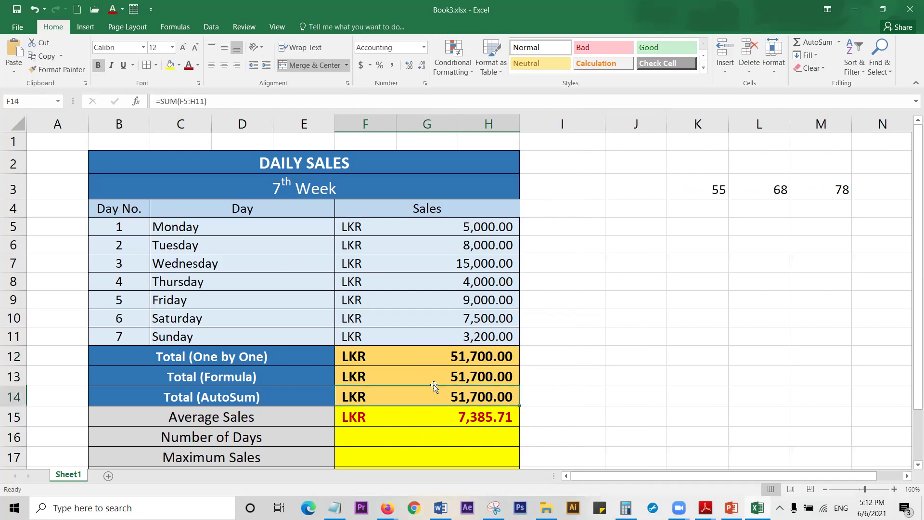
click(441, 354)
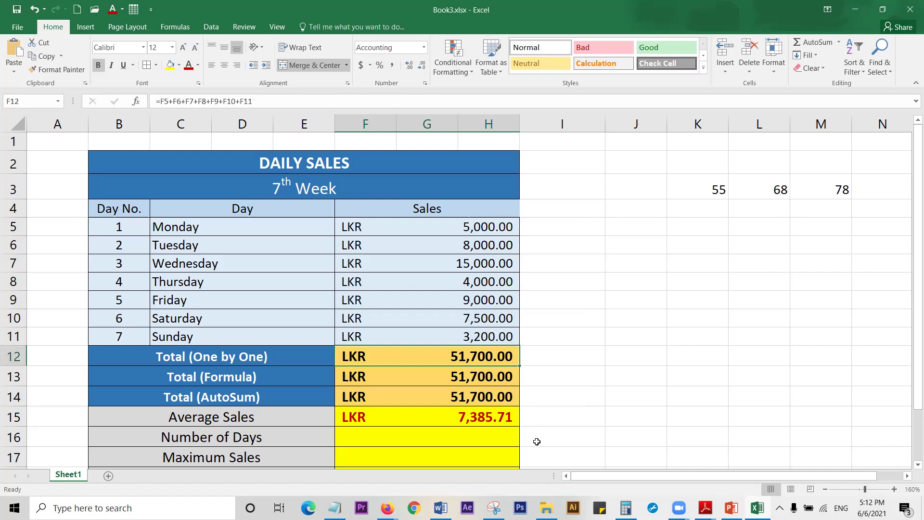
click(575, 419)
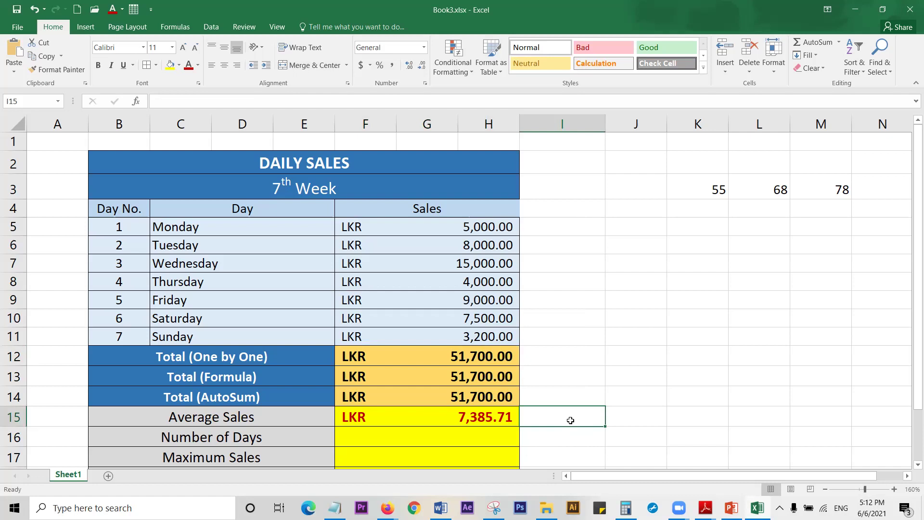
Step: Enter =F12/7 in I15 and widen column I so LKR 7,385.71 displays
text(=)
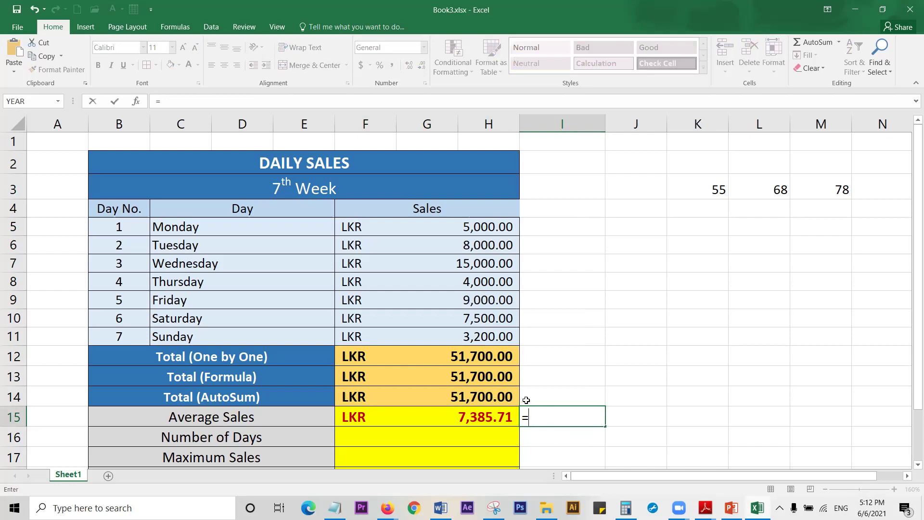
click(412, 354)
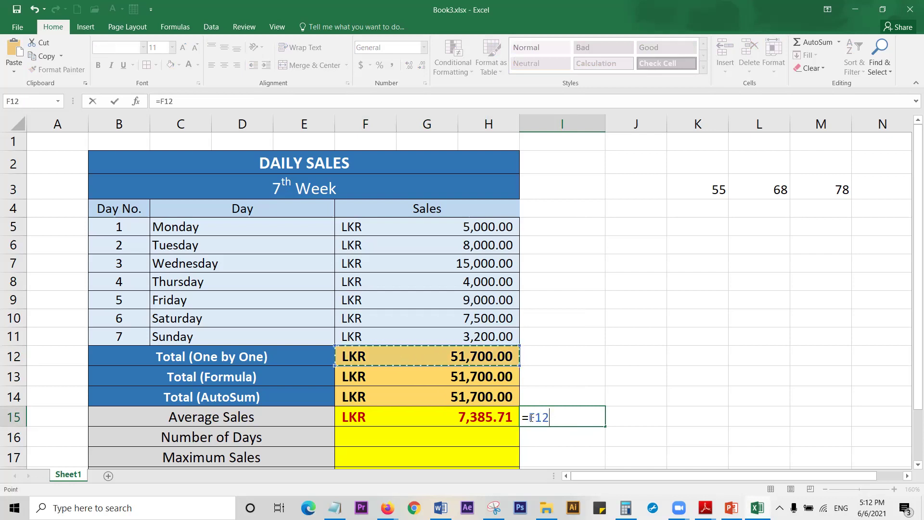
text(/7)
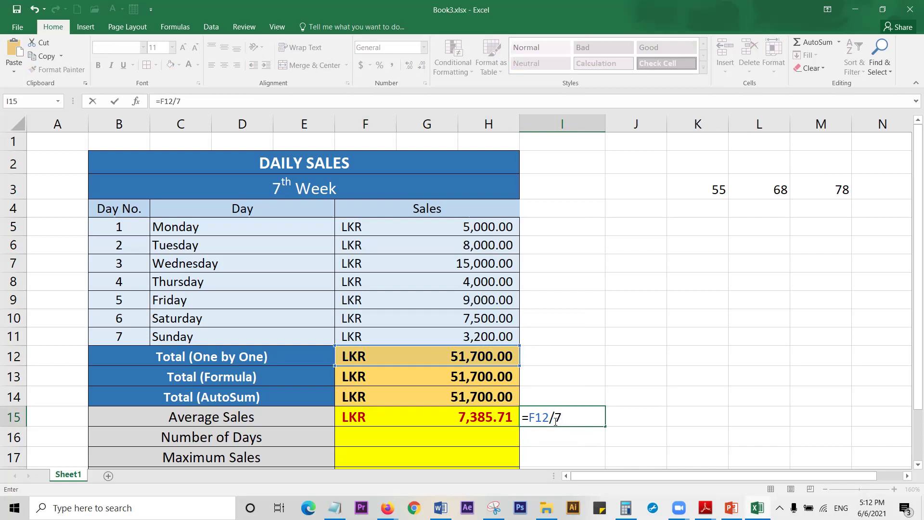
key(Return)
drag(604, 118, 621, 118)
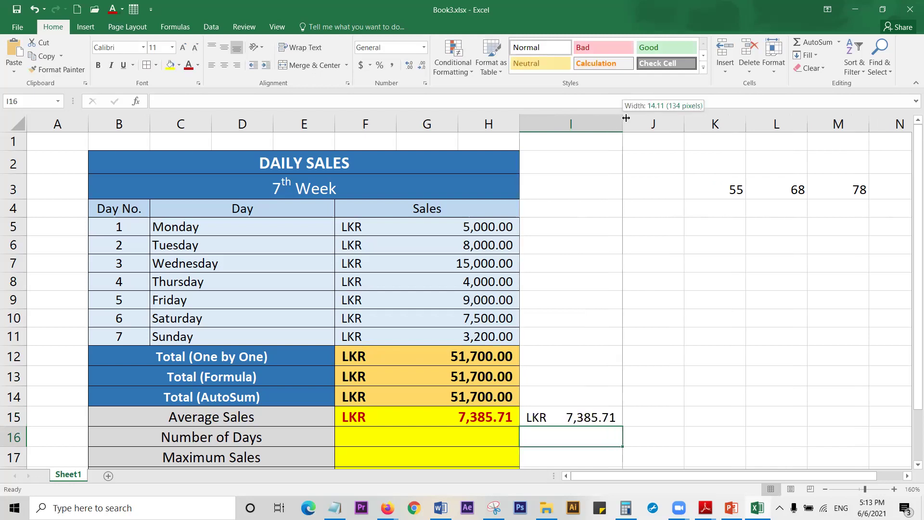
Step: Widen column I slightly and make I15 bold, dark red and size 12
drag(622, 118, 632, 118)
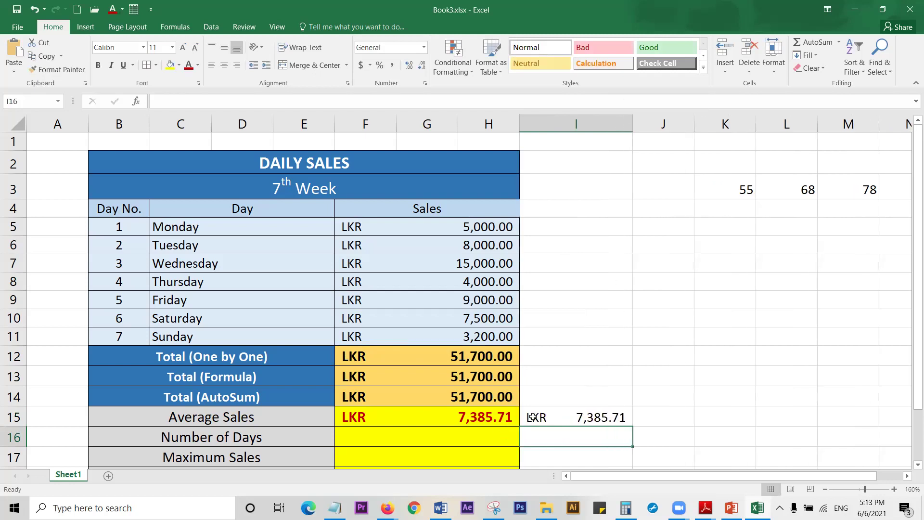
click(556, 415)
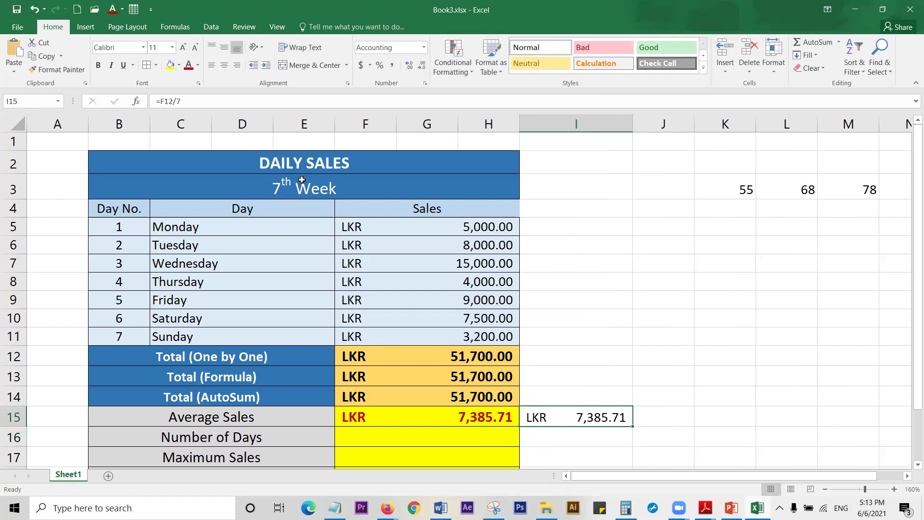
click(197, 66)
click(189, 68)
click(182, 47)
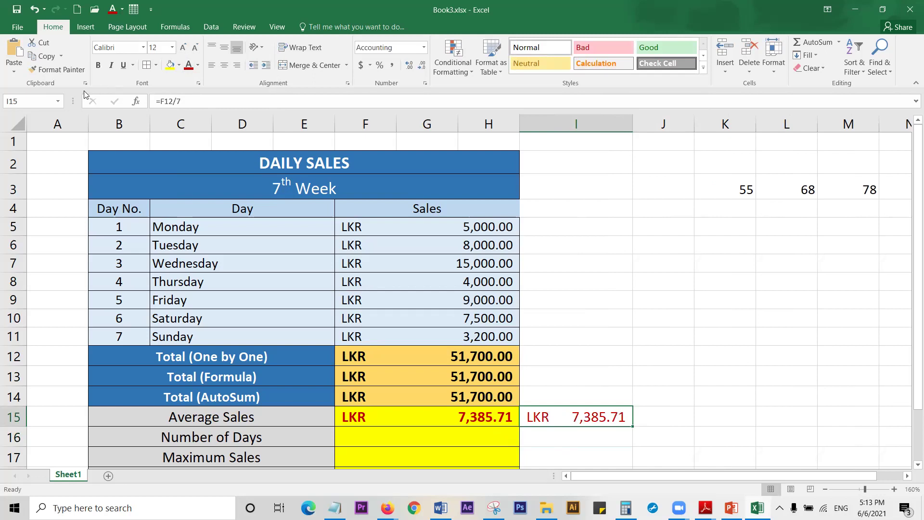
click(98, 65)
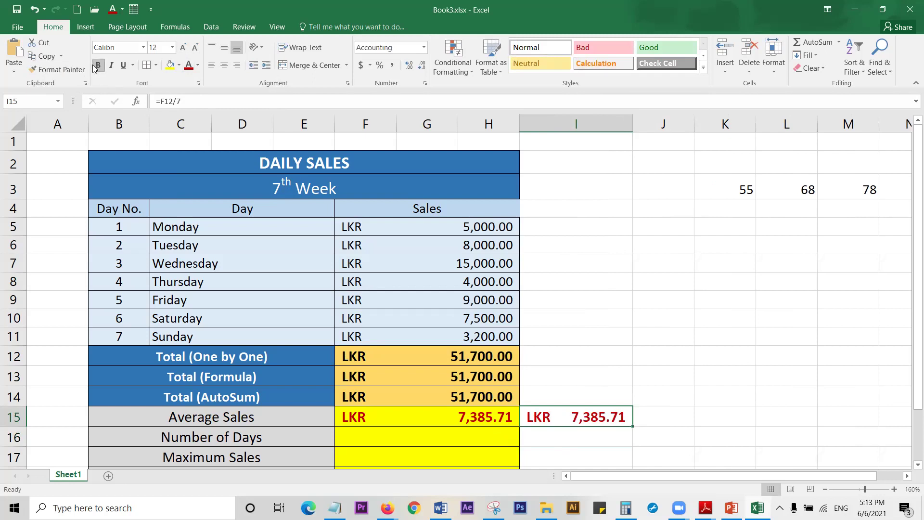
Step: Compare the I15 average formula with the formulas in F15 and F12
click(689, 424)
click(445, 418)
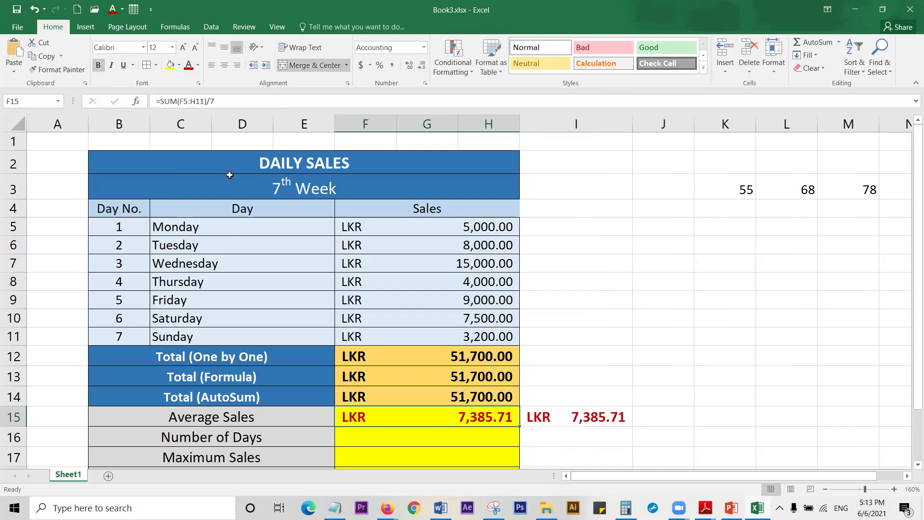
click(552, 421)
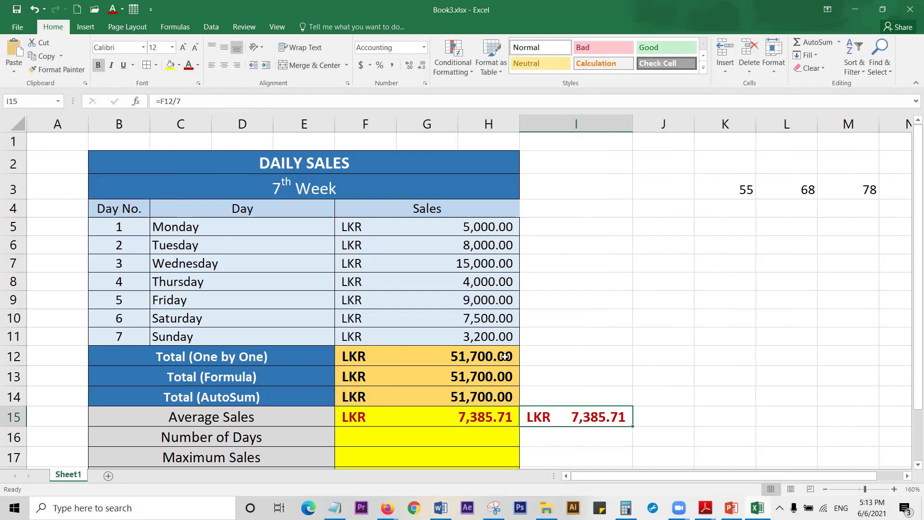
click(431, 358)
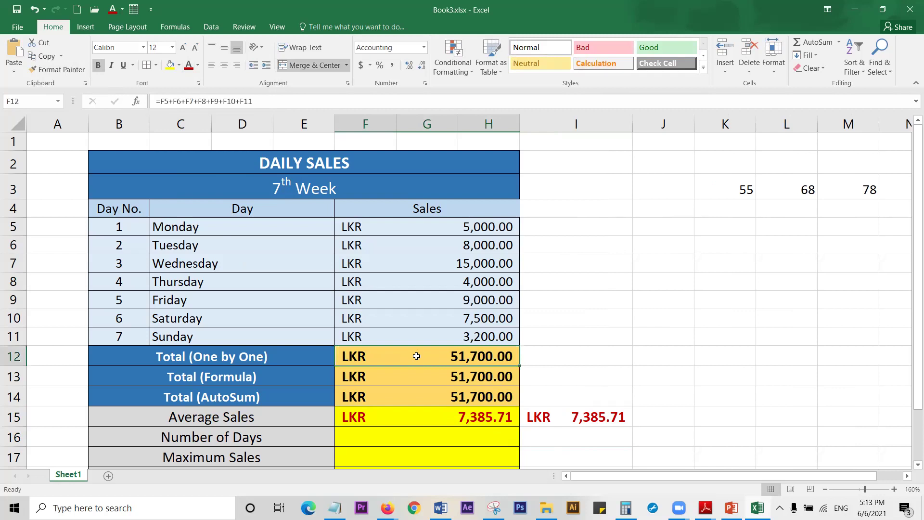
click(566, 417)
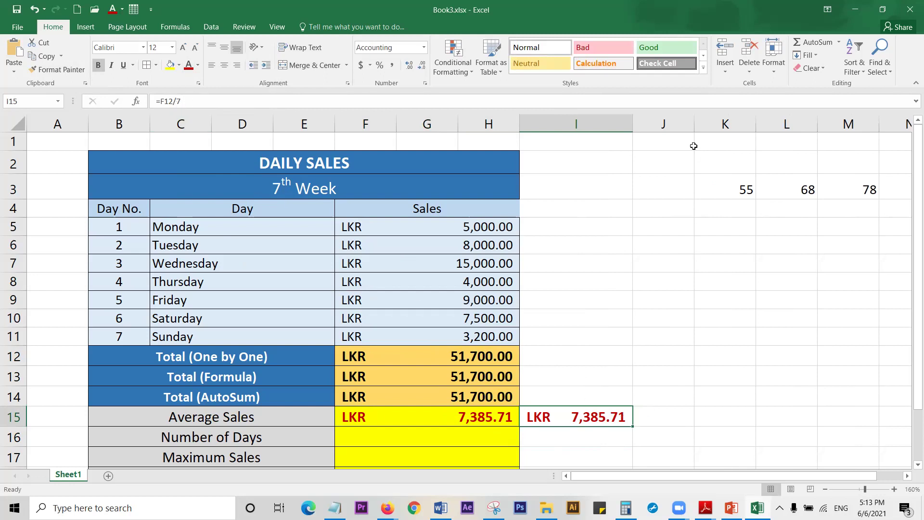
Step: Widen column J, select J15 and glance at the AutoSum function list
drag(694, 124, 730, 124)
click(661, 422)
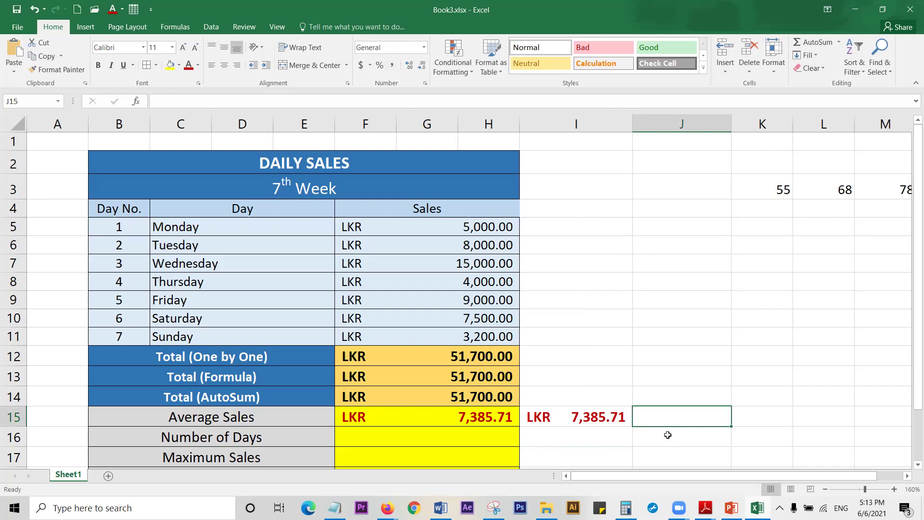
click(839, 42)
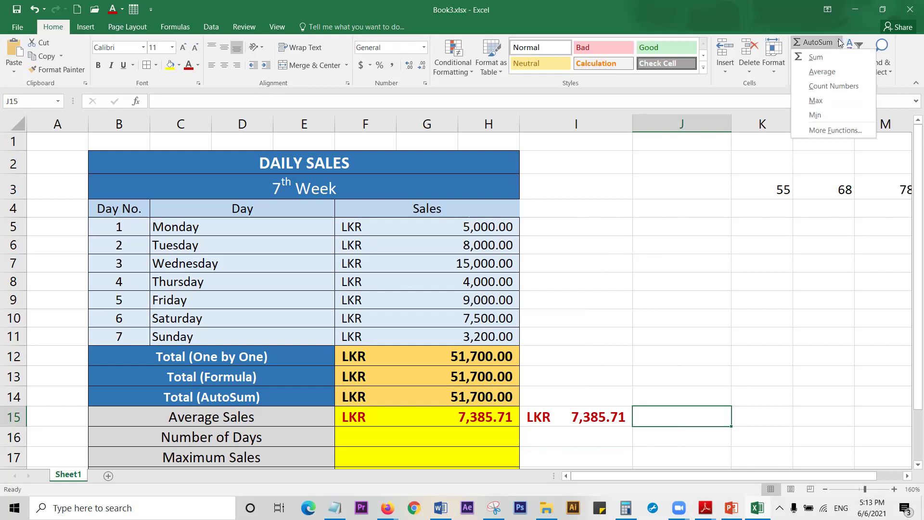
click(839, 42)
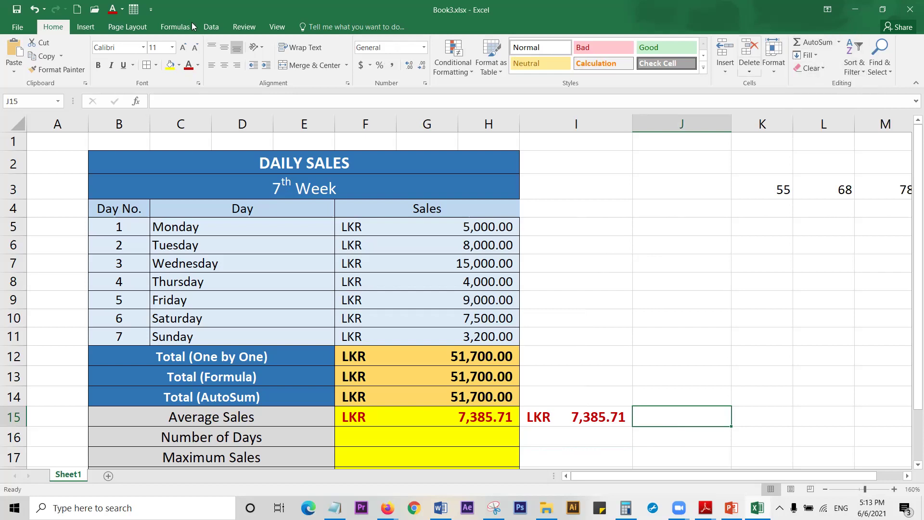
Step: Browse the Formulas tab's AutoSum and Math & Trig lists without inserting anything
click(172, 27)
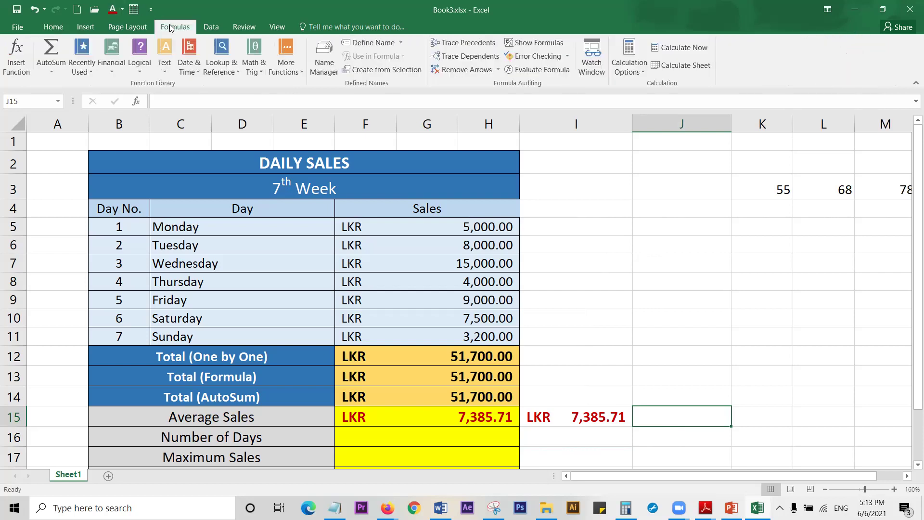
click(56, 79)
click(56, 78)
click(53, 70)
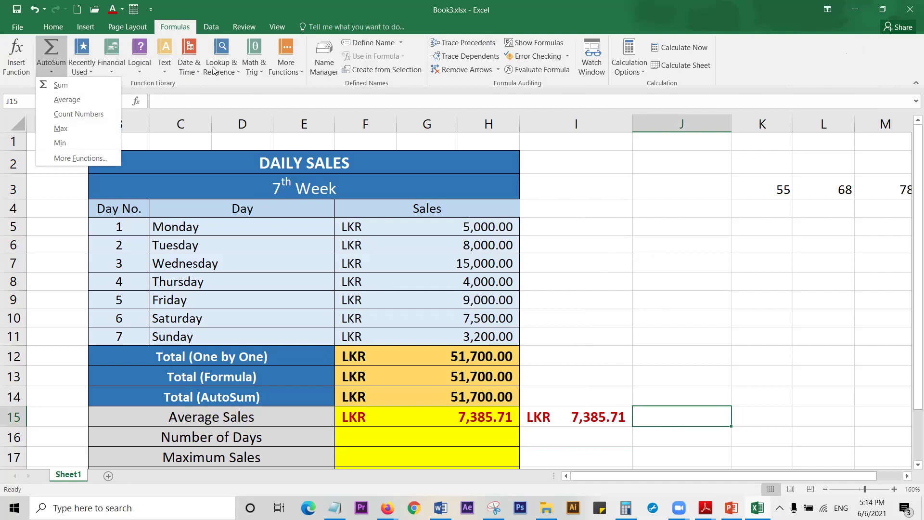
click(260, 73)
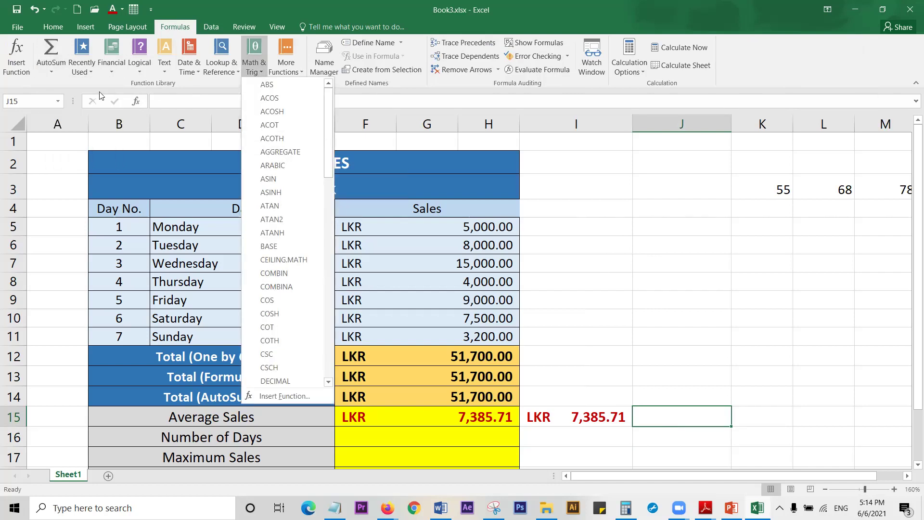
click(51, 74)
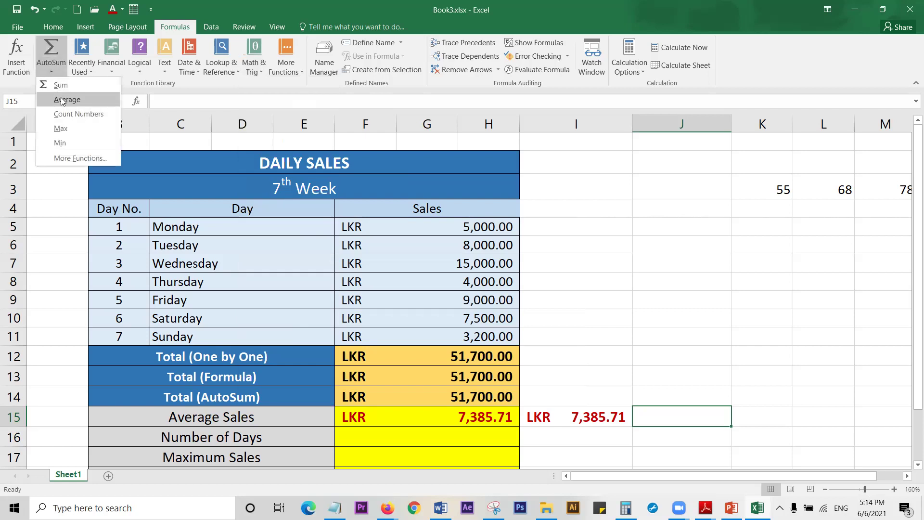
click(671, 413)
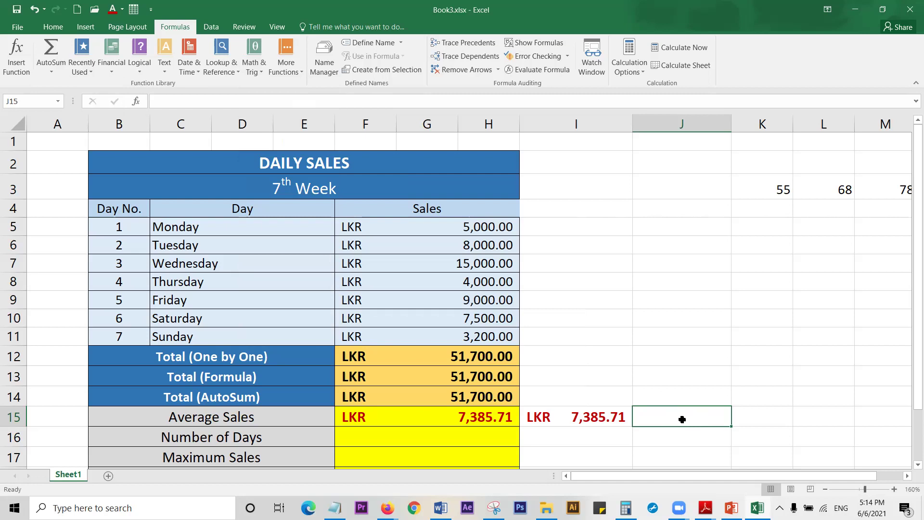
Step: Insert =AVERAGE(F5:H11) into J15 from the AutoSum list
click(61, 72)
click(61, 101)
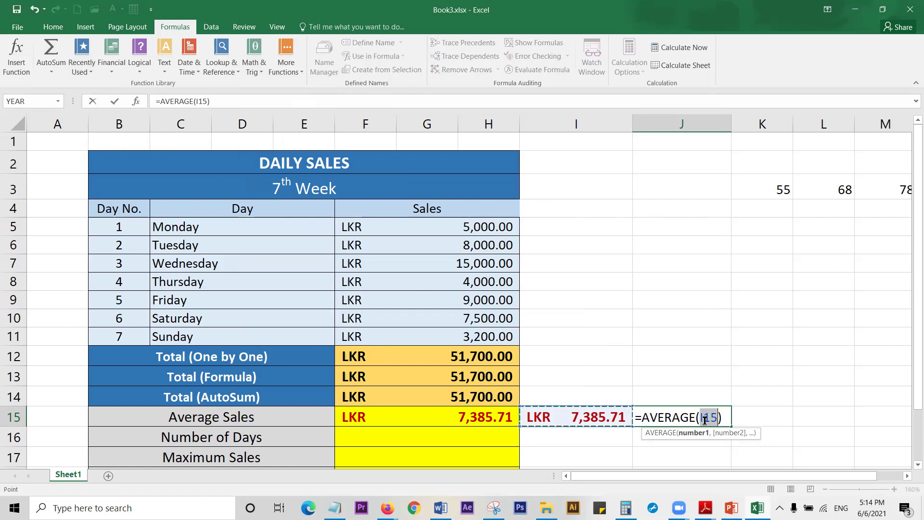
drag(411, 239, 409, 333)
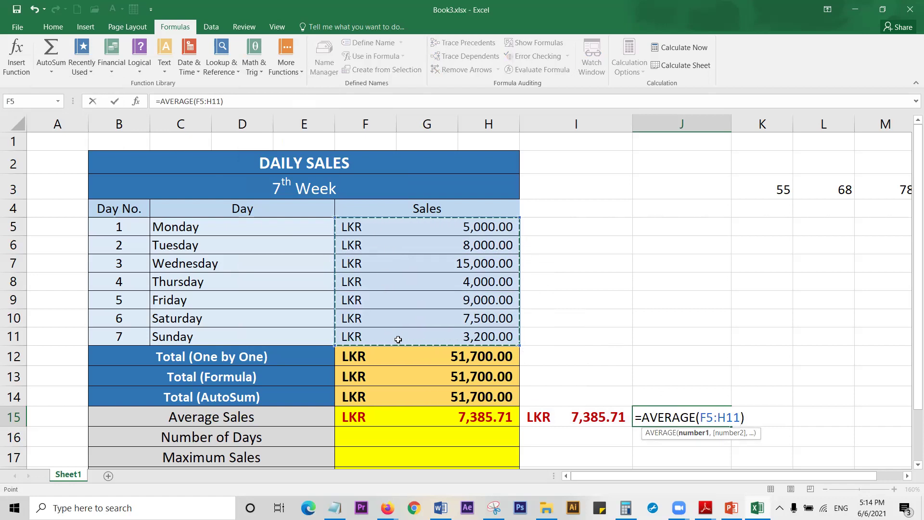
key(Return)
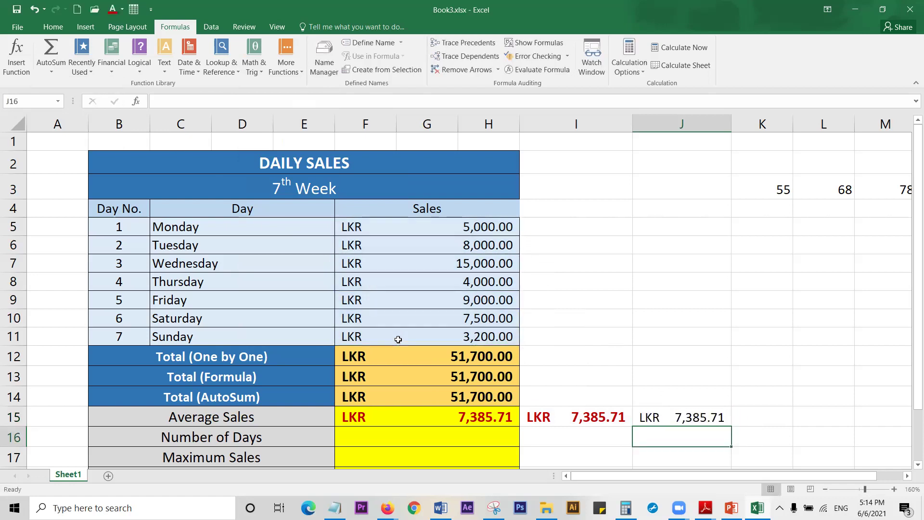
Step: Format the J15 average as red, bold, 12-point text
key(Up)
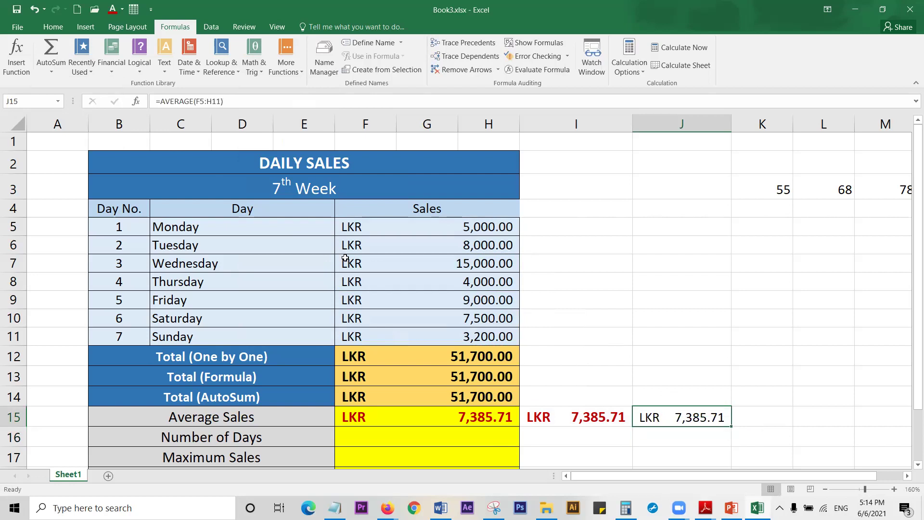
click(53, 26)
click(188, 64)
click(183, 49)
click(98, 65)
Step: Check L15, then compare the F15 and I15 average formulas
click(800, 418)
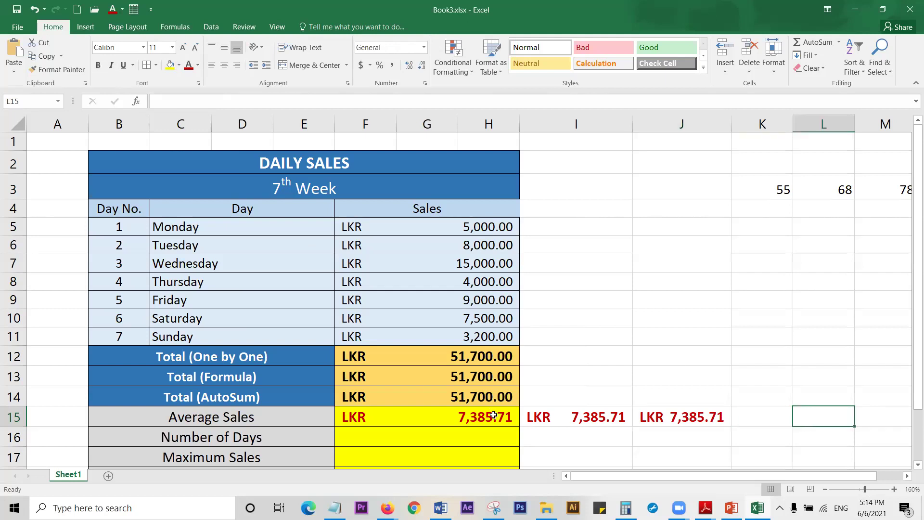
click(437, 415)
click(568, 418)
click(671, 418)
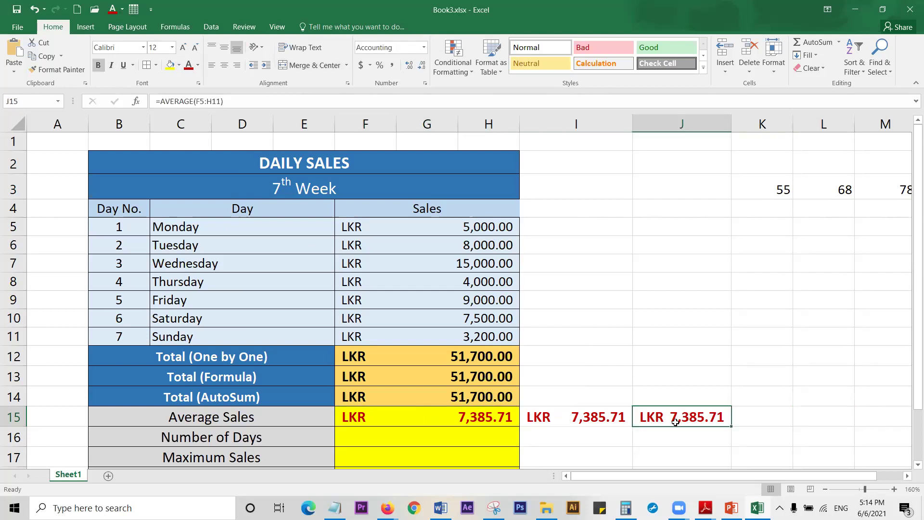
click(16, 9)
click(422, 417)
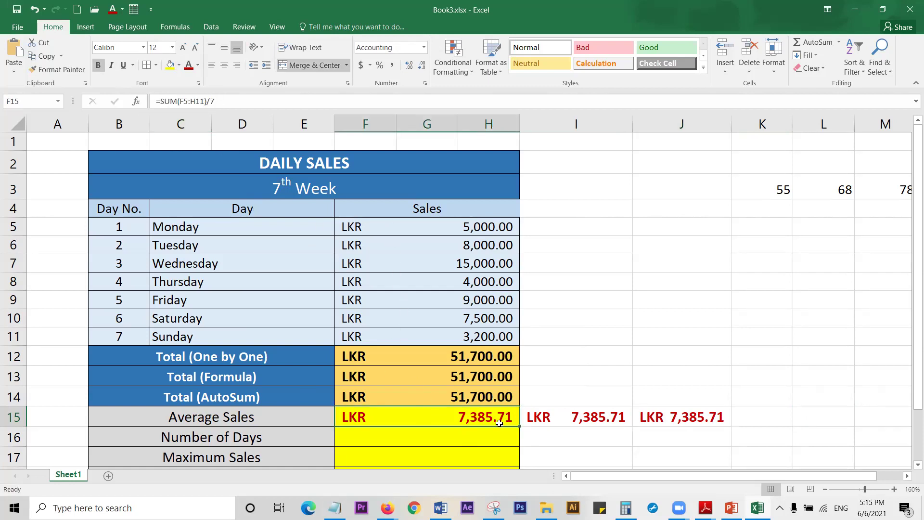
click(561, 421)
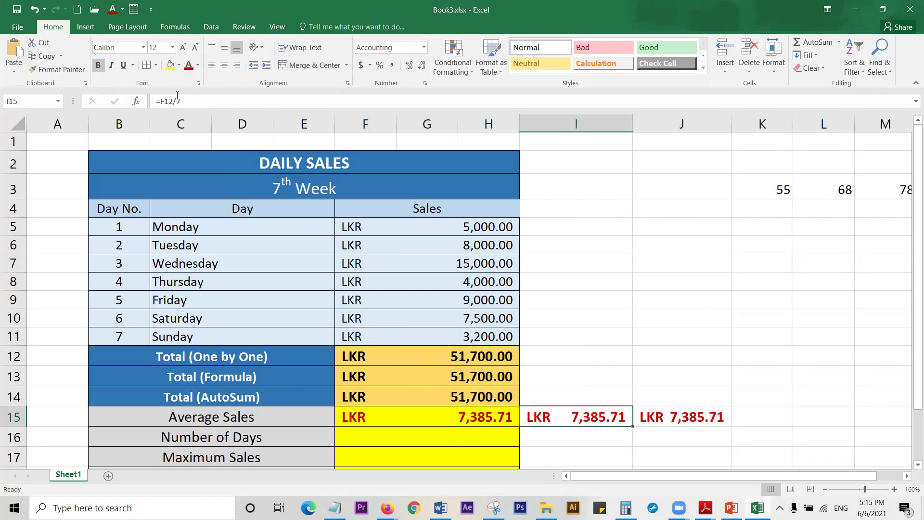
click(666, 420)
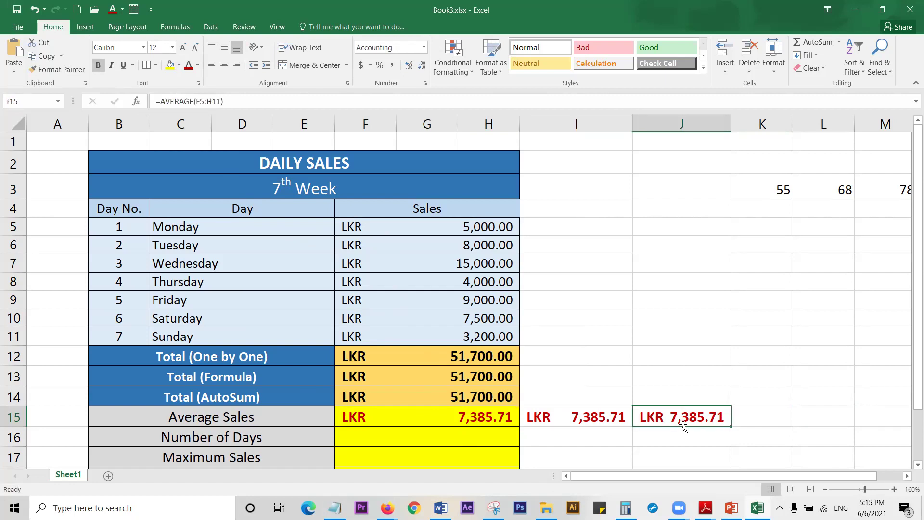
click(839, 43)
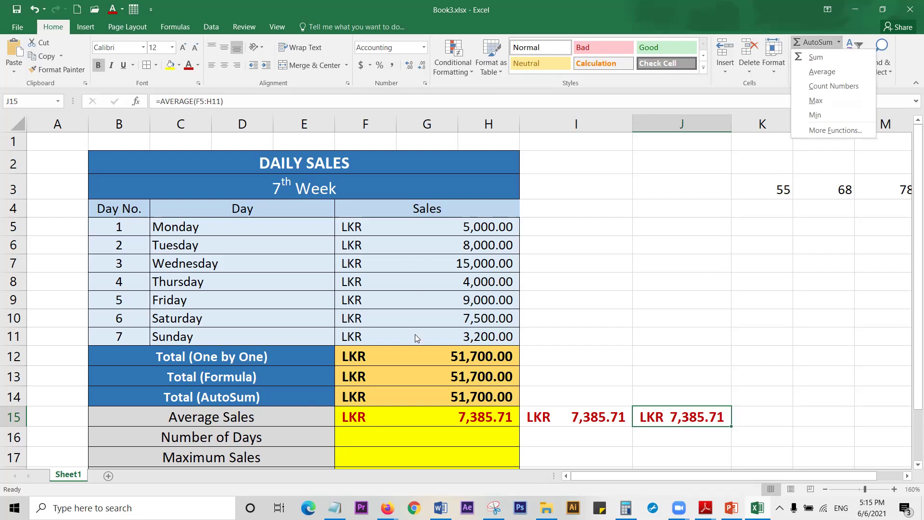
click(537, 8)
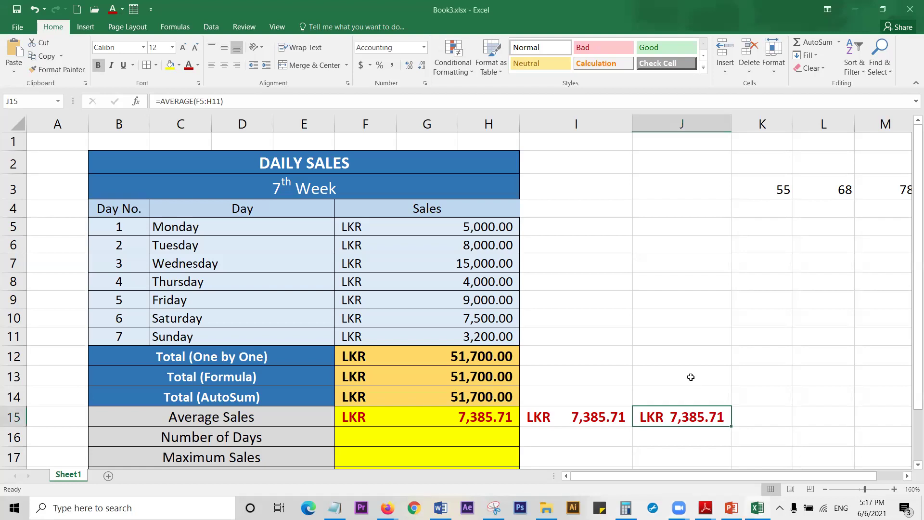
scroll(691, 377, down, 3)
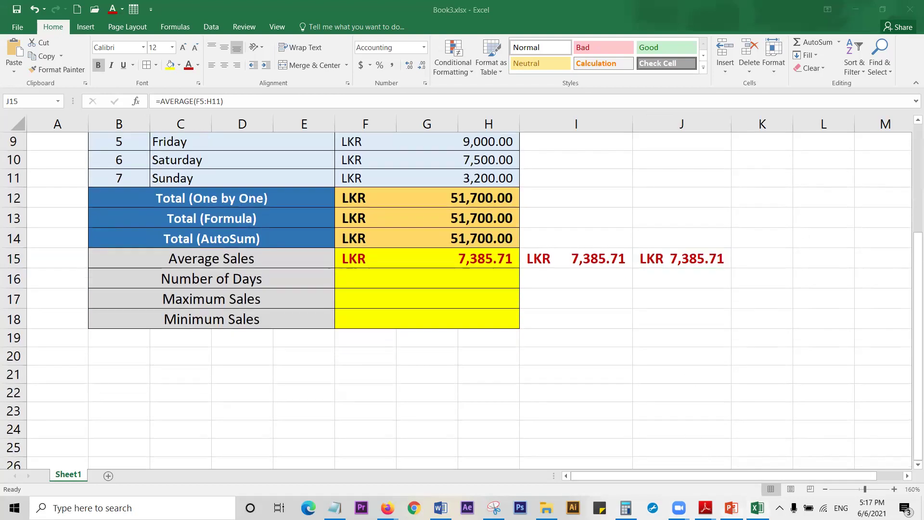
drag(471, 268, 493, 268)
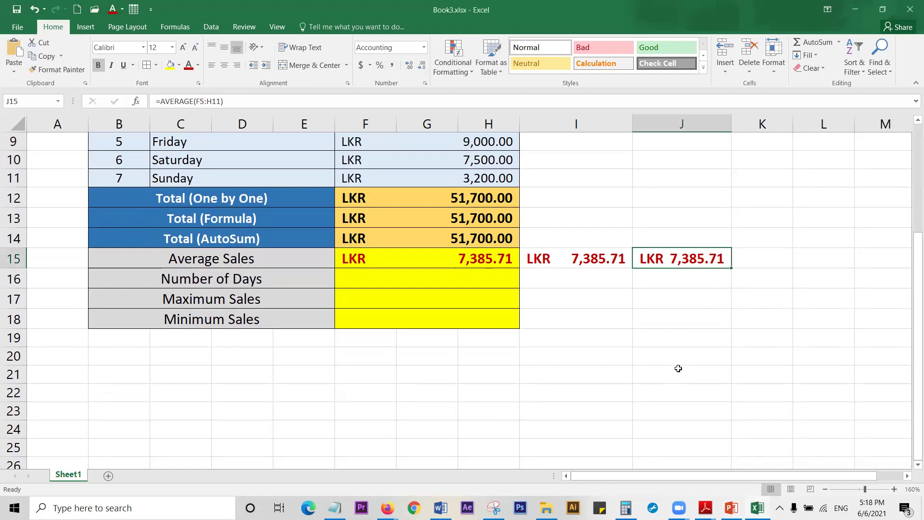
scroll(679, 368, up, 3)
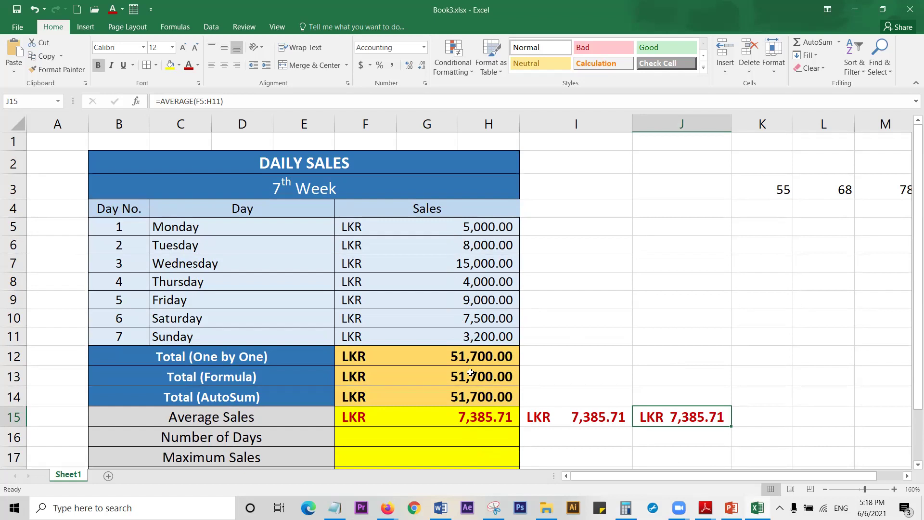
click(471, 441)
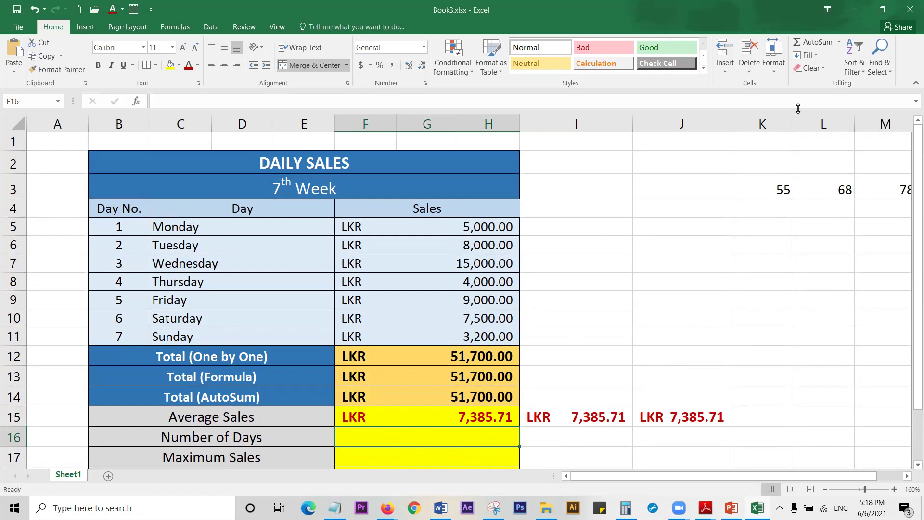
Step: Insert =COUNT(F5:H11) in F16 via AutoSum Count Numbers, giving 7 days
click(838, 42)
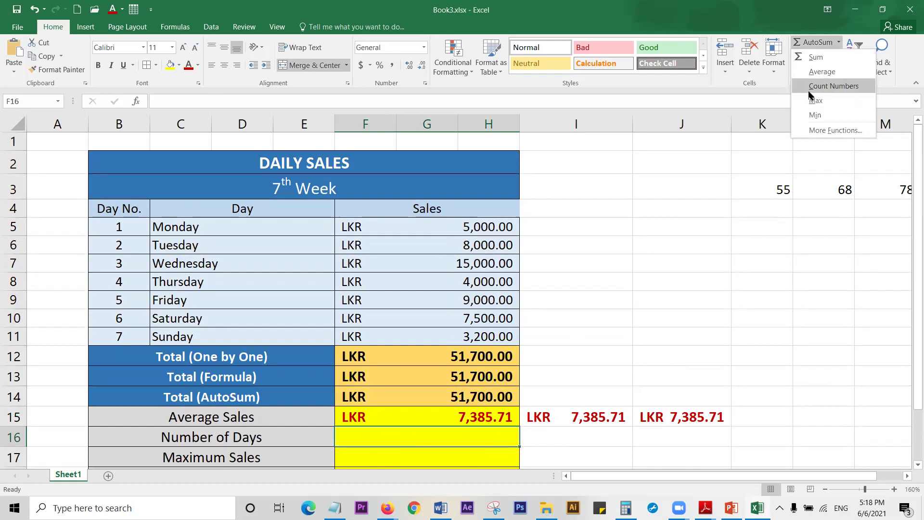
click(834, 86)
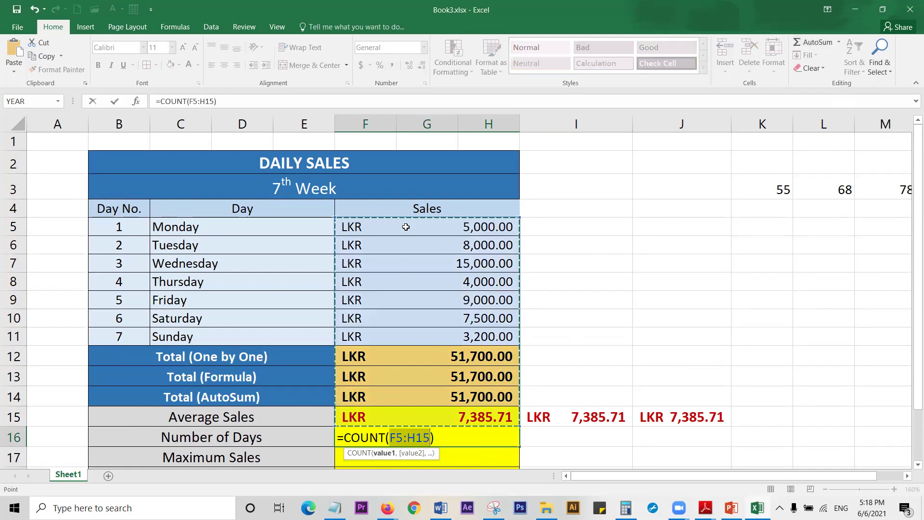
drag(402, 229, 408, 341)
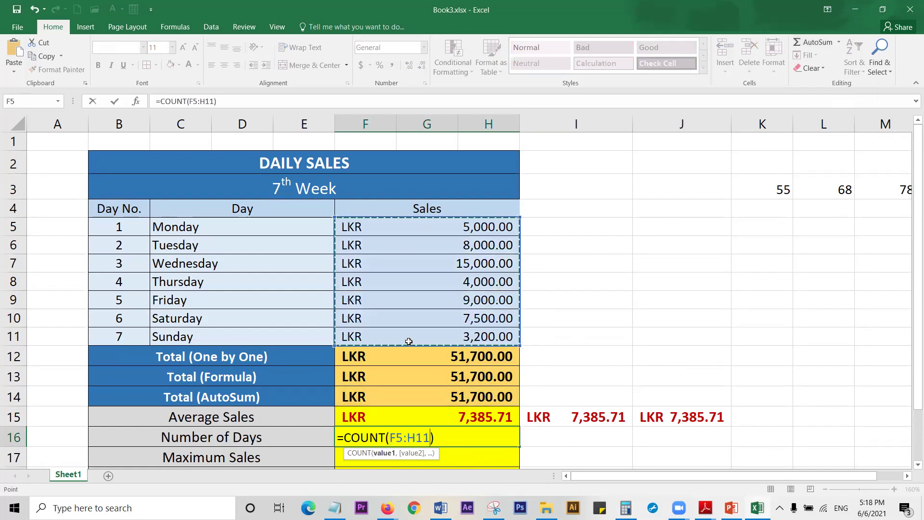
key(Return)
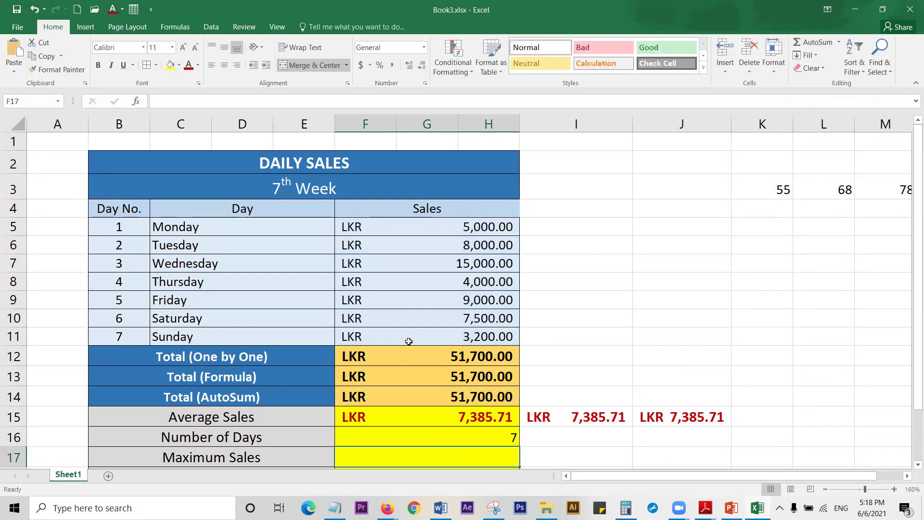
click(497, 441)
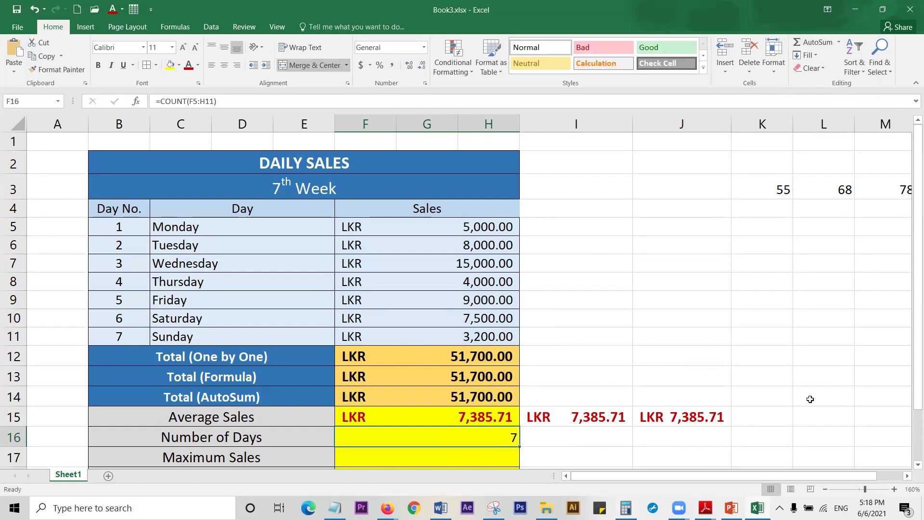
click(423, 47)
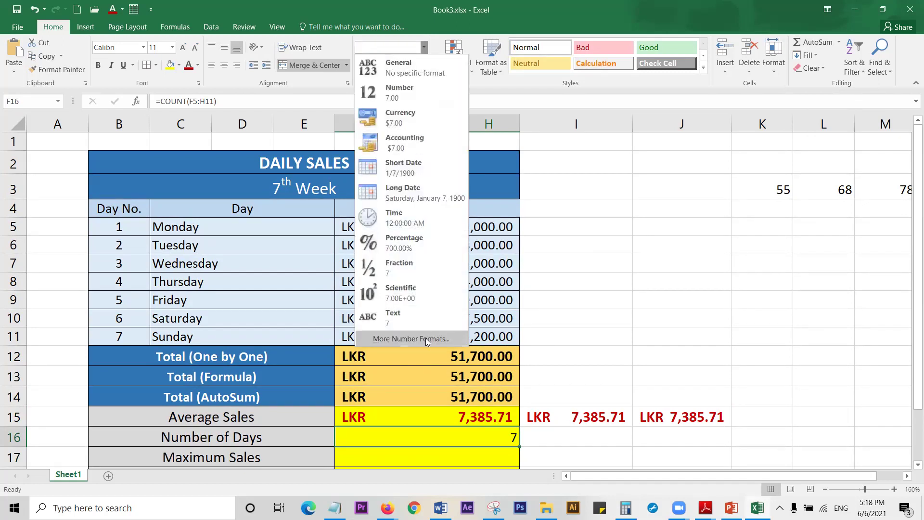
click(435, 319)
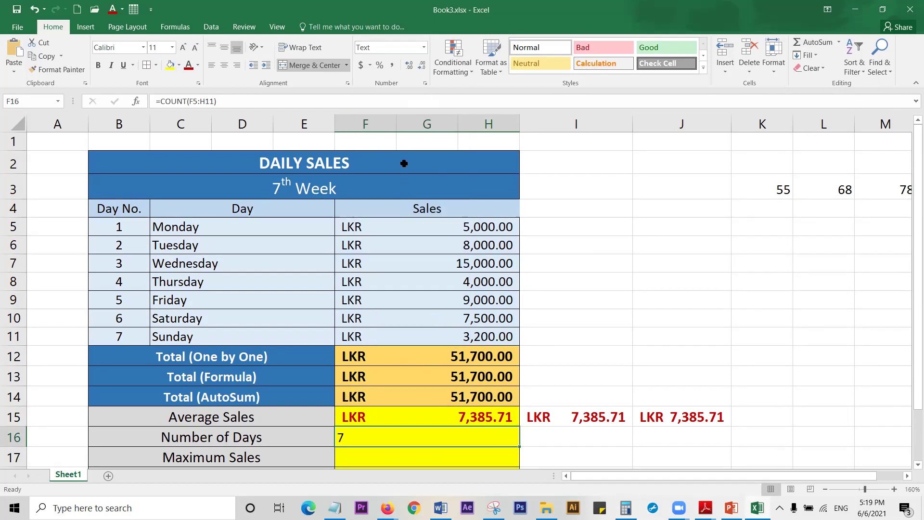
click(425, 47)
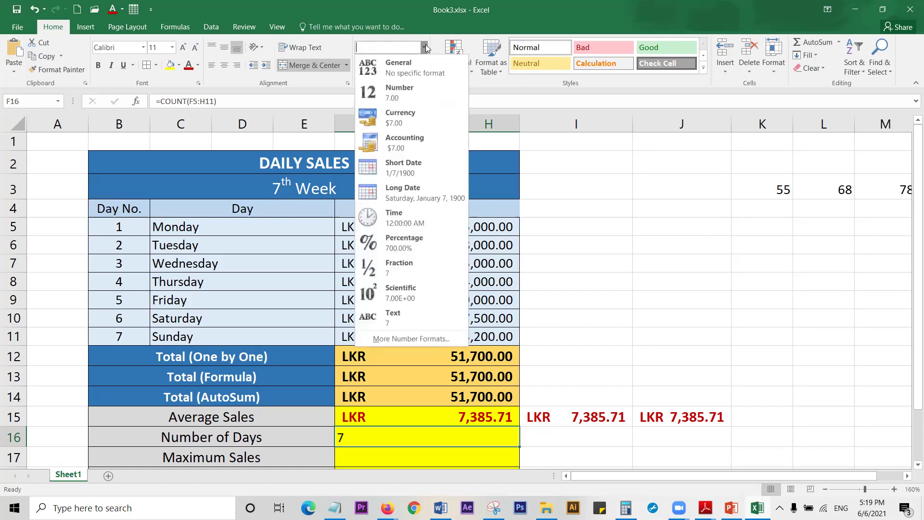
click(406, 67)
click(424, 47)
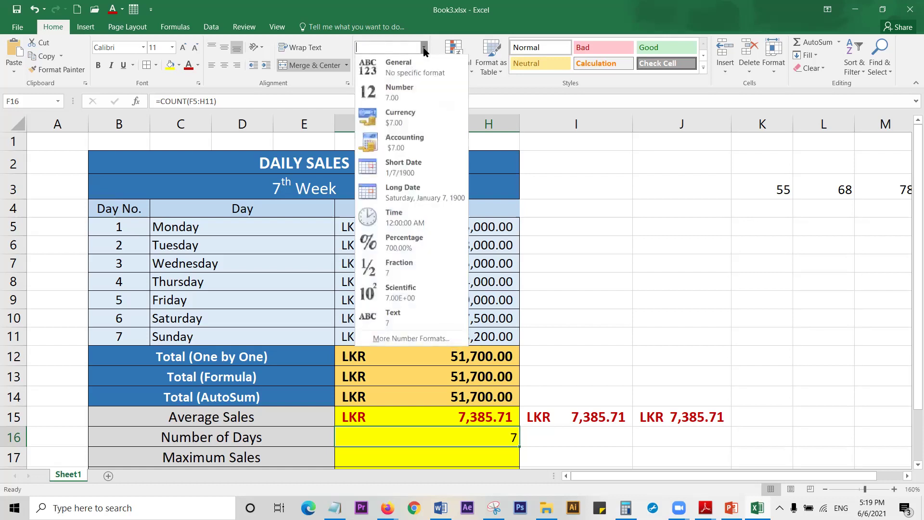
click(418, 337)
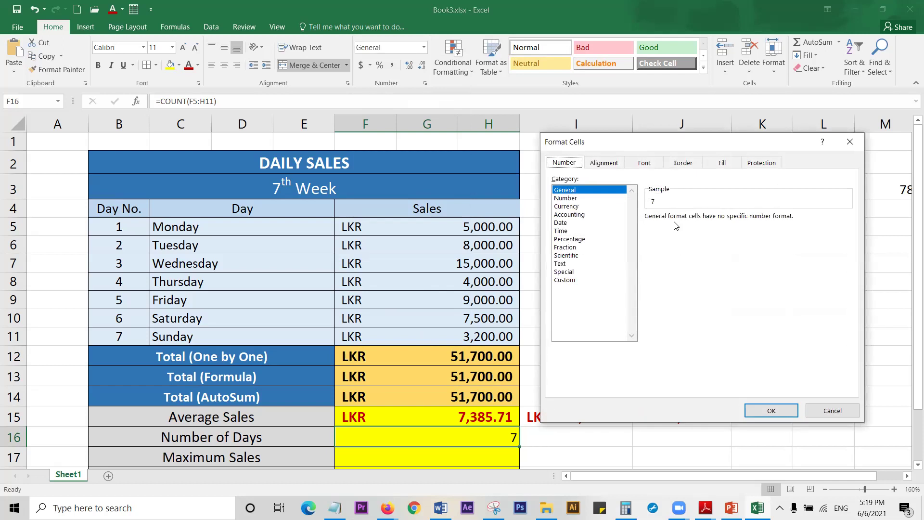
click(578, 263)
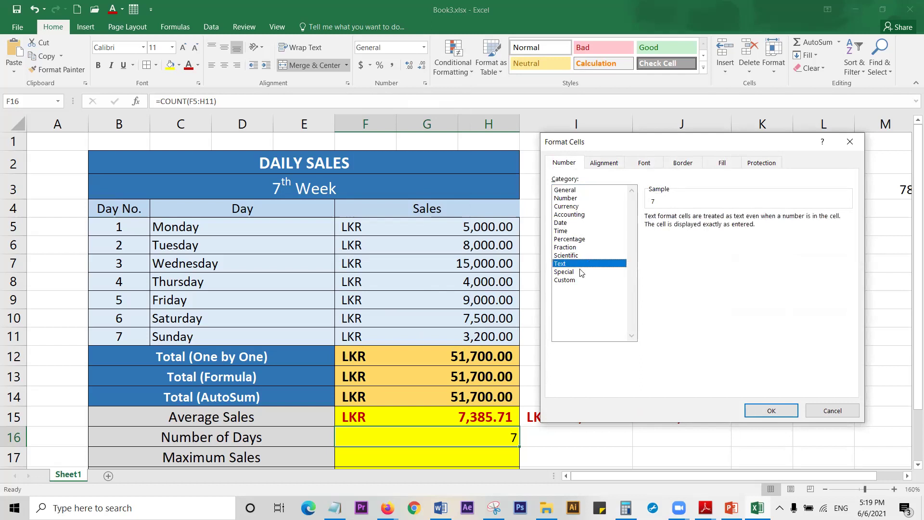
click(577, 283)
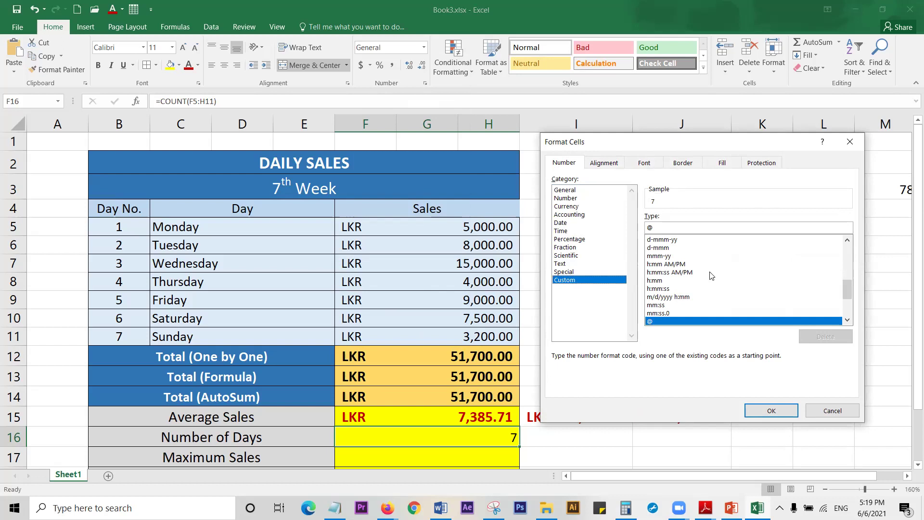
click(575, 214)
click(575, 207)
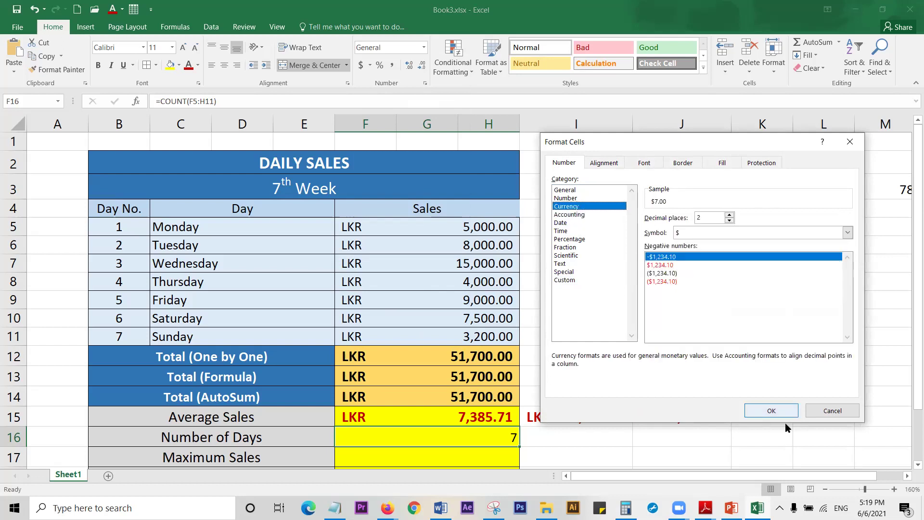
click(817, 409)
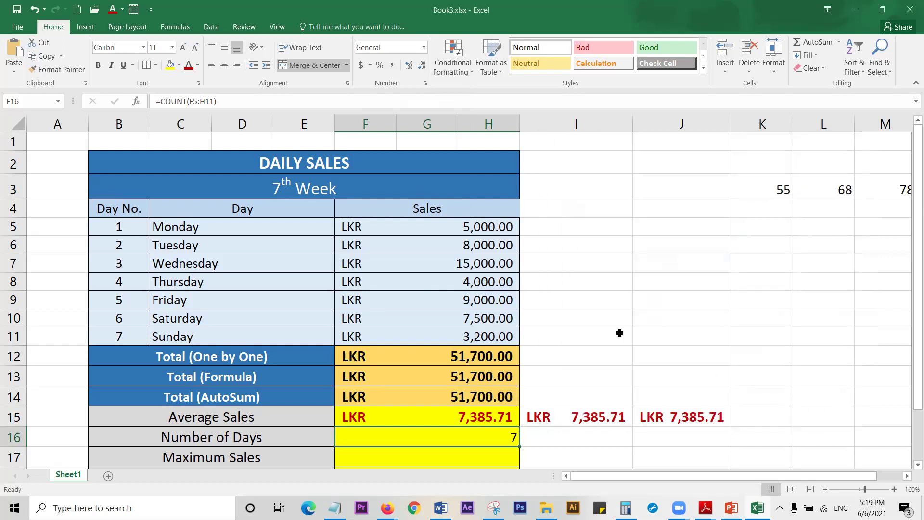
click(564, 436)
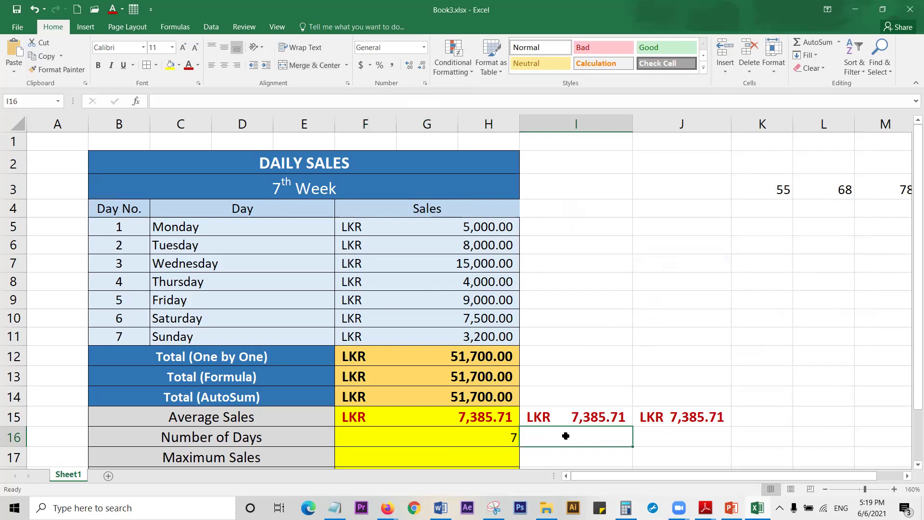
scroll(566, 435, down, 3)
scroll(565, 435, up, 3)
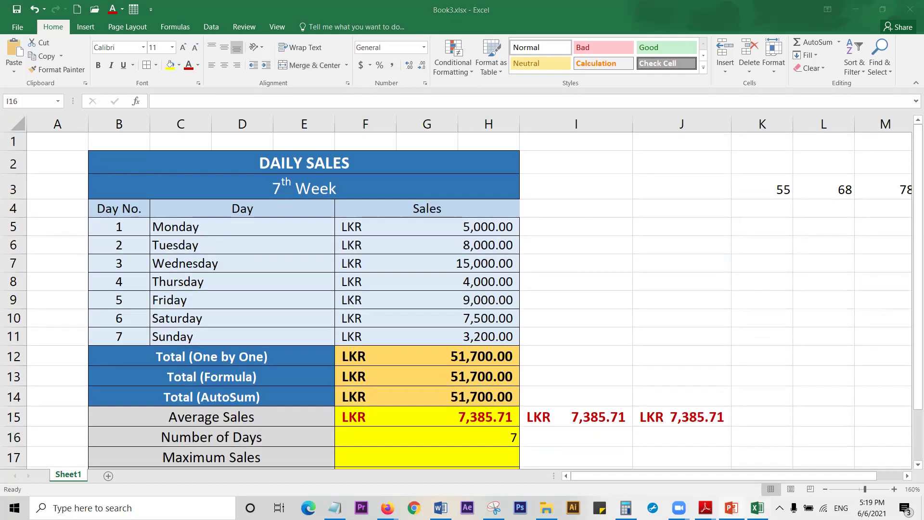
scroll(705, 427, down, 3)
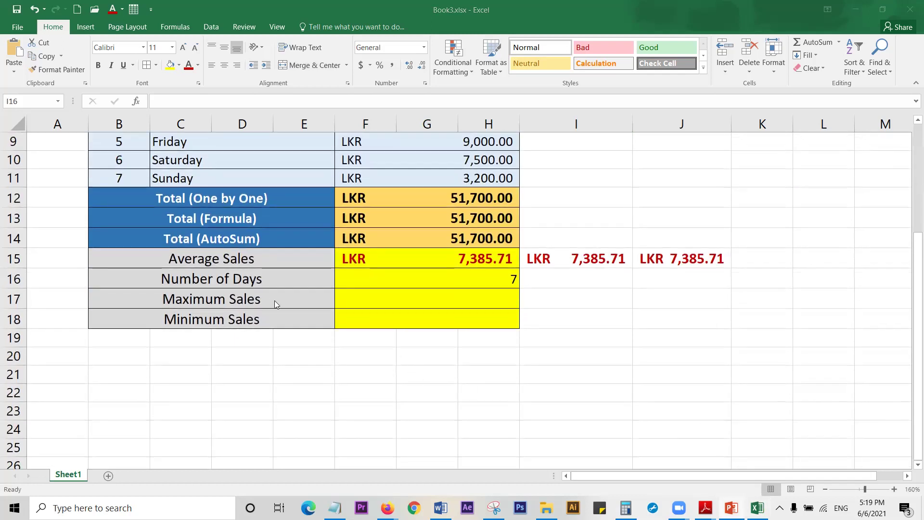
click(827, 489)
click(826, 489)
click(826, 489)
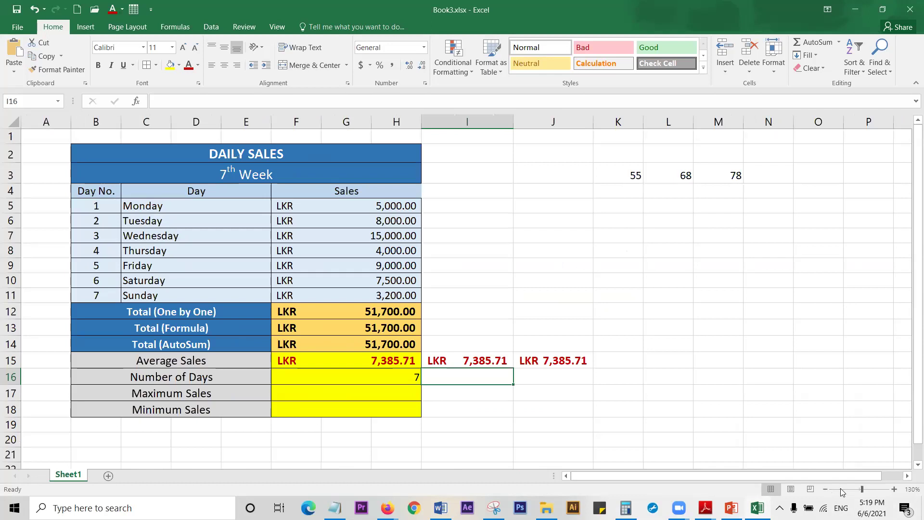
click(894, 489)
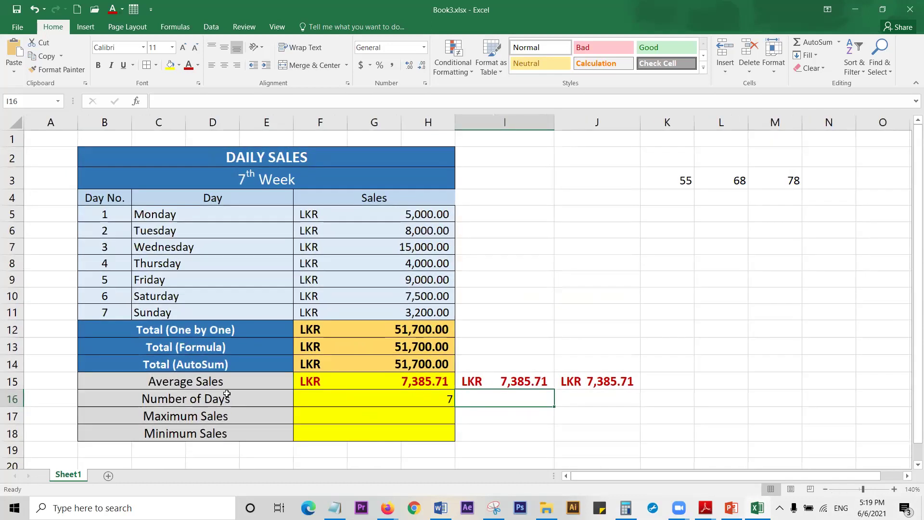
click(226, 418)
click(311, 419)
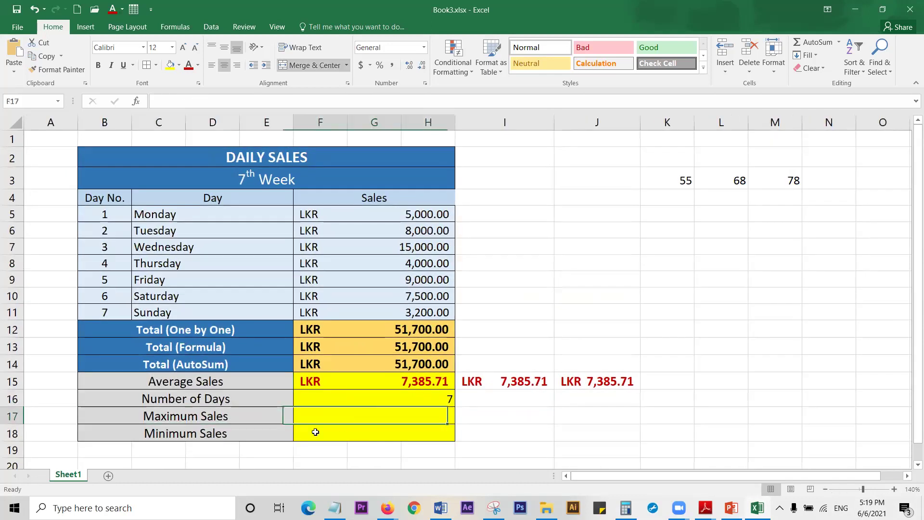
click(268, 436)
click(340, 438)
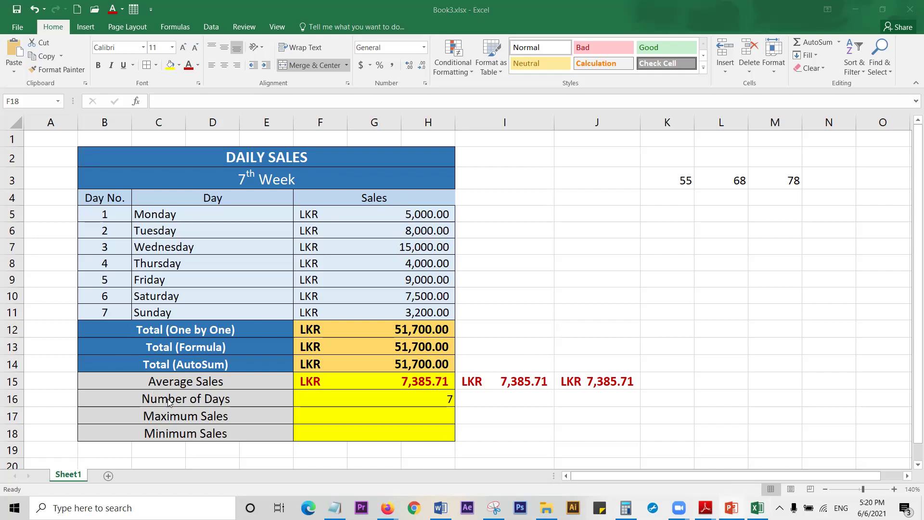
Step: Put =MAX(F5:H11) in F17 so Maximum Sales shows LKR 15,000.00
click(214, 416)
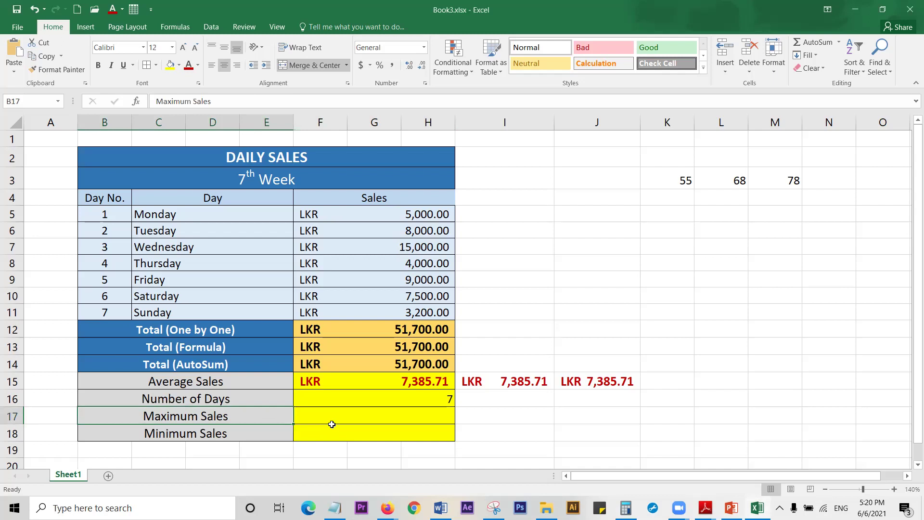
click(363, 420)
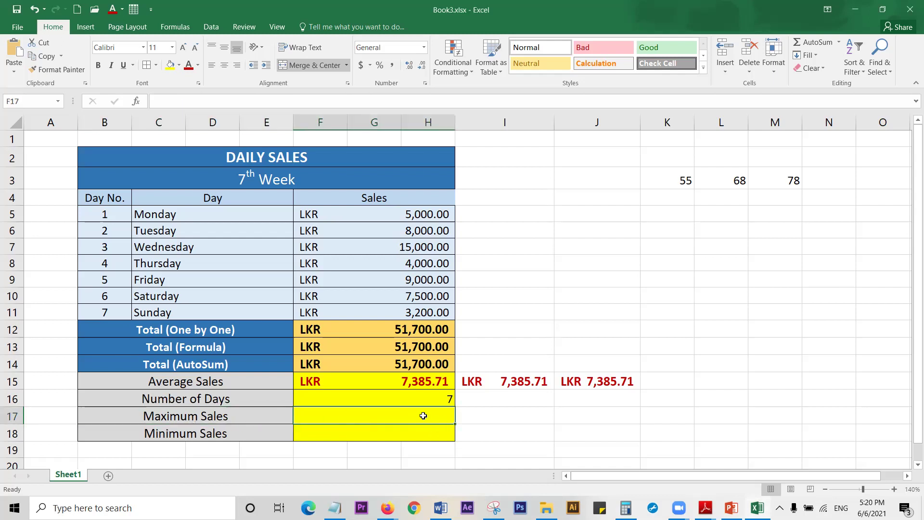
click(838, 42)
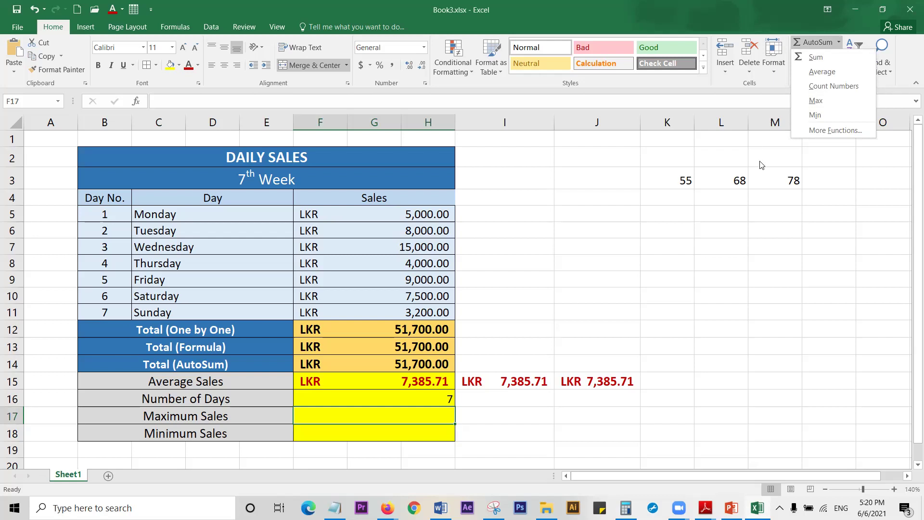
click(816, 101)
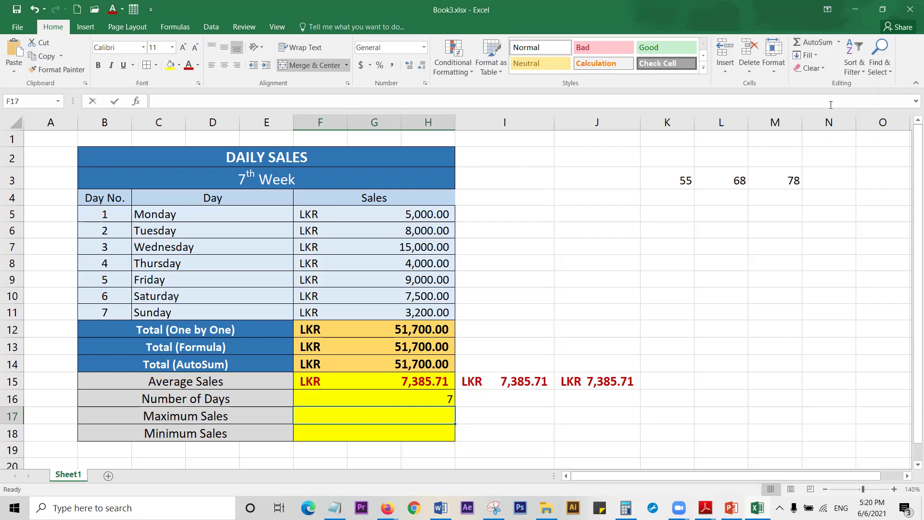
drag(327, 215, 350, 313)
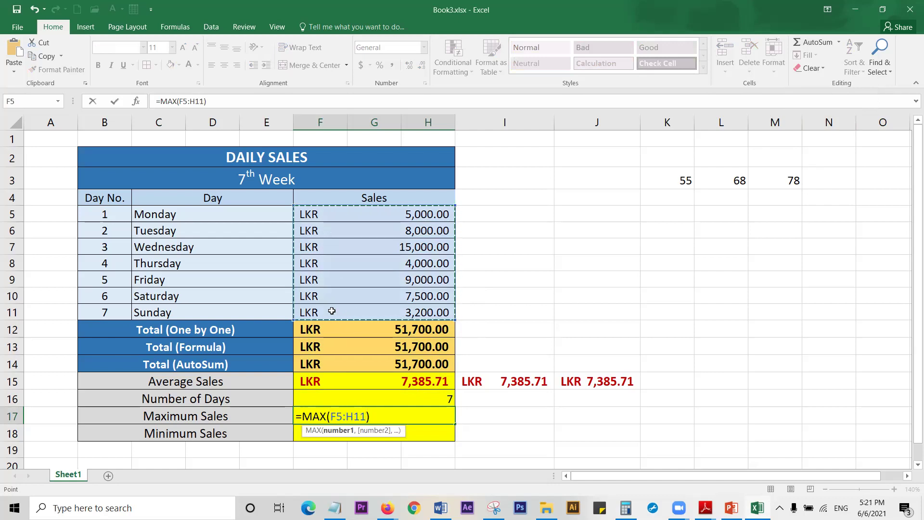
key(Return)
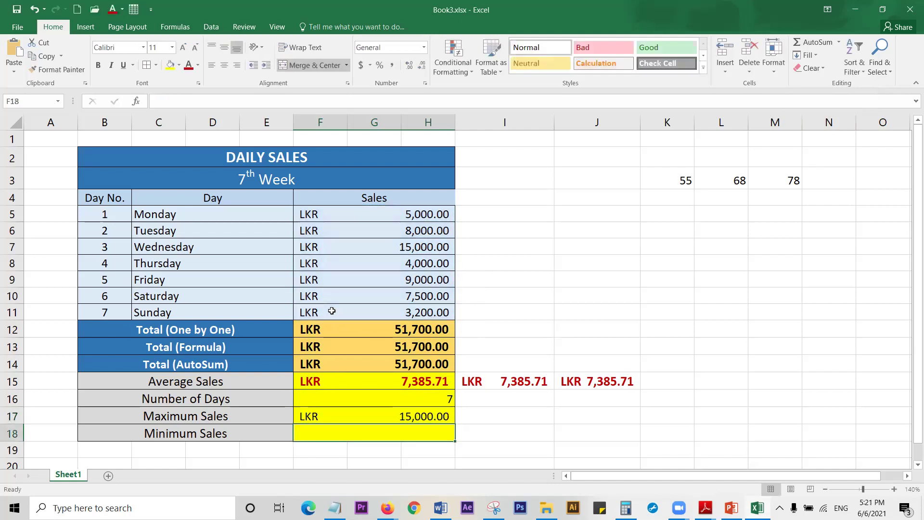
click(386, 249)
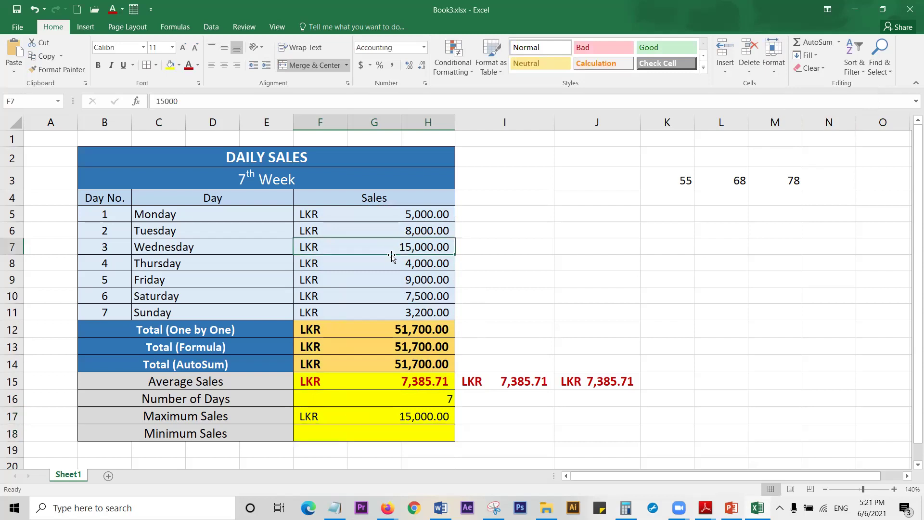
Step: Put =MIN(F5:H11) in F18 so Minimum Sales shows LKR 3,200.00
click(376, 437)
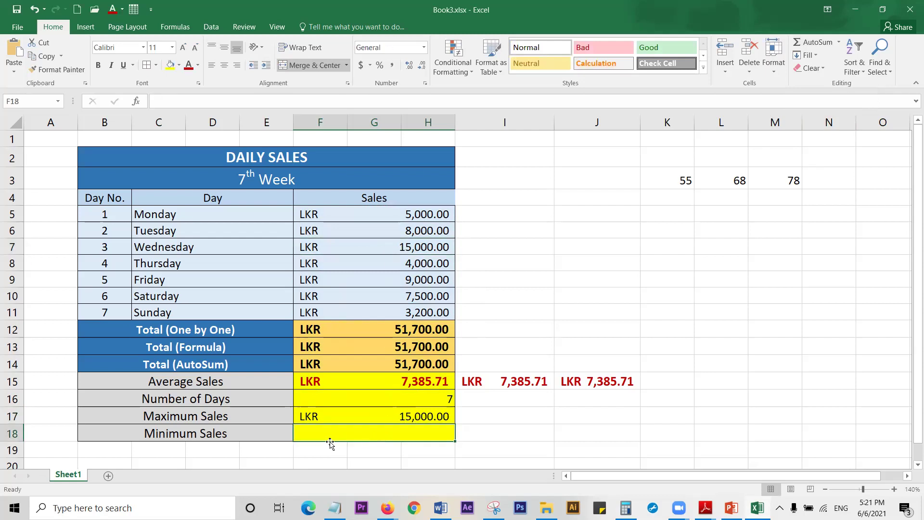
click(838, 42)
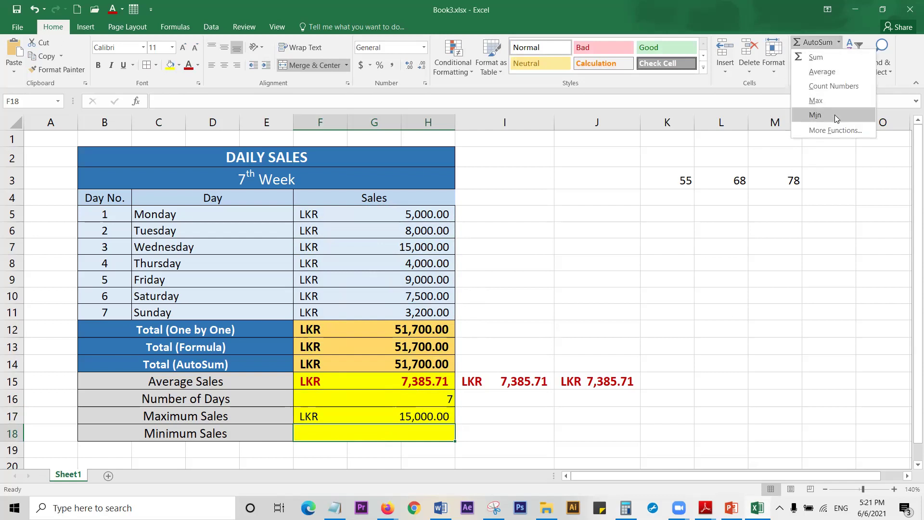
click(815, 115)
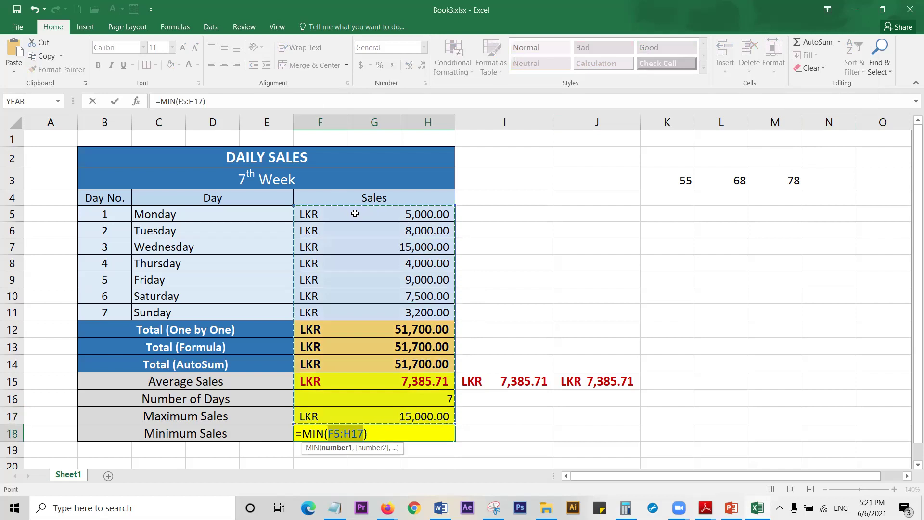
drag(348, 208, 351, 312)
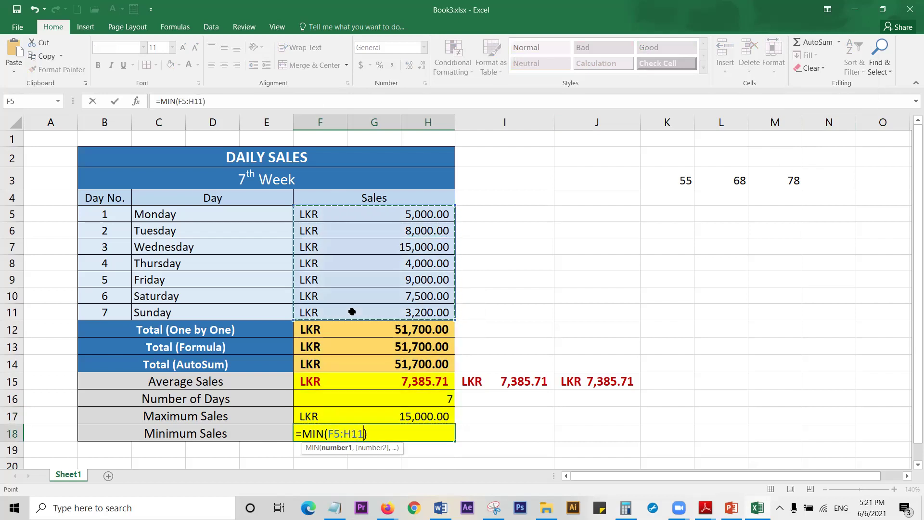
key(Return)
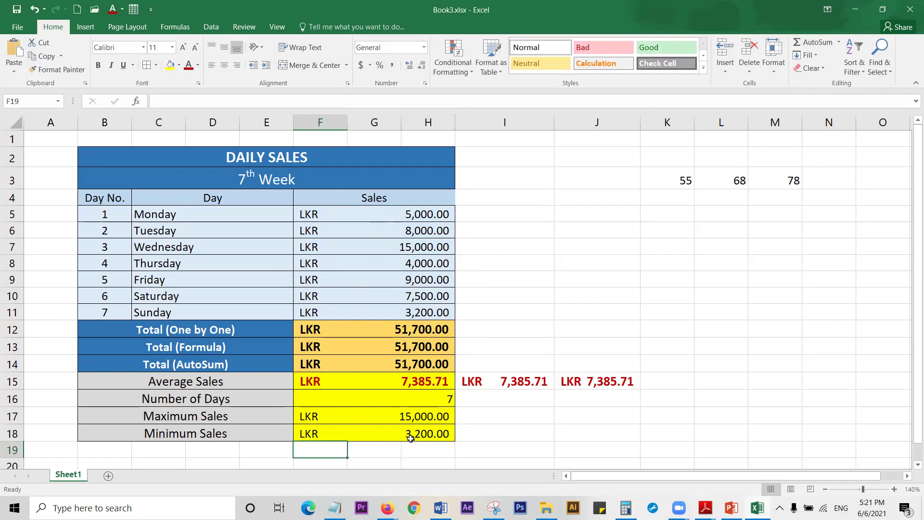
click(373, 434)
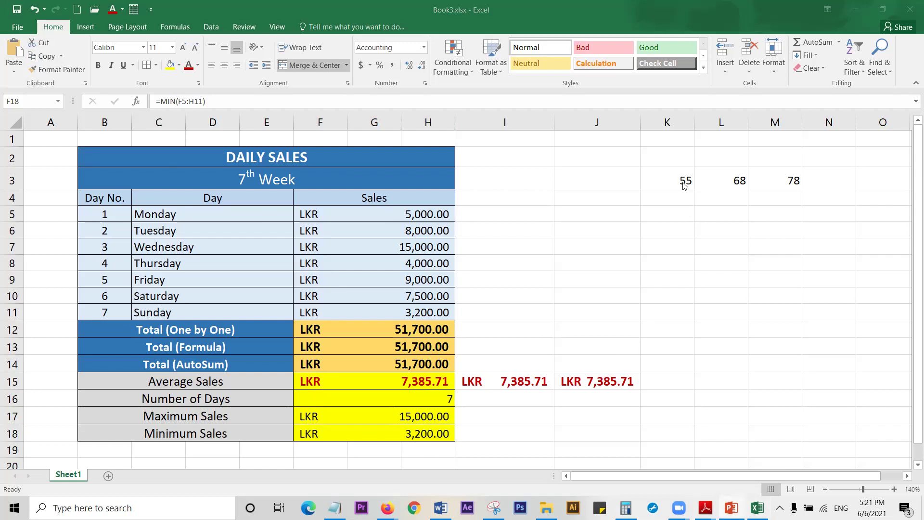
Step: Clear the stray values 55, 68 and 78 from cells K3:M3
drag(683, 182, 785, 178)
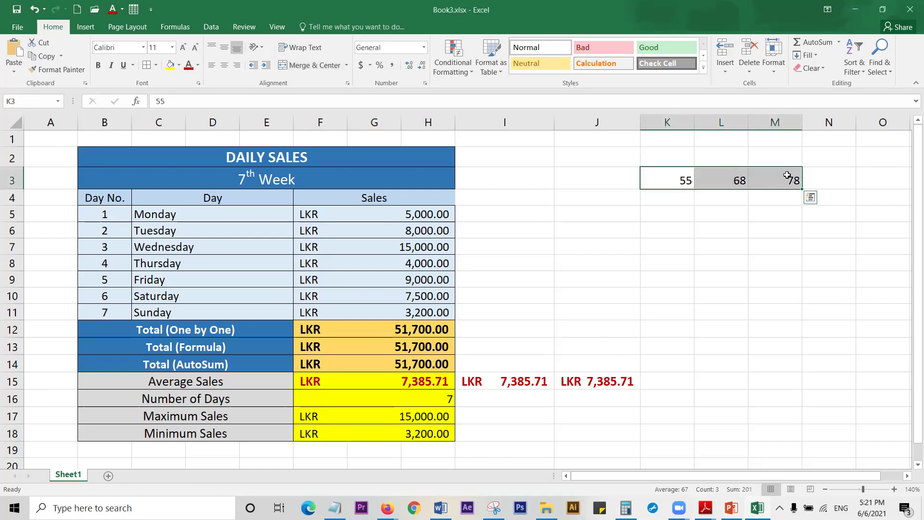
key(Delete)
click(742, 263)
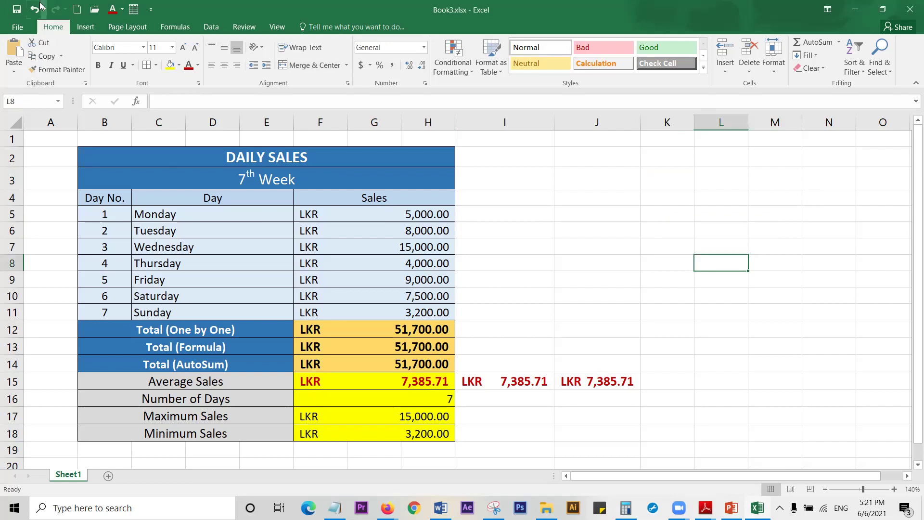
click(780, 380)
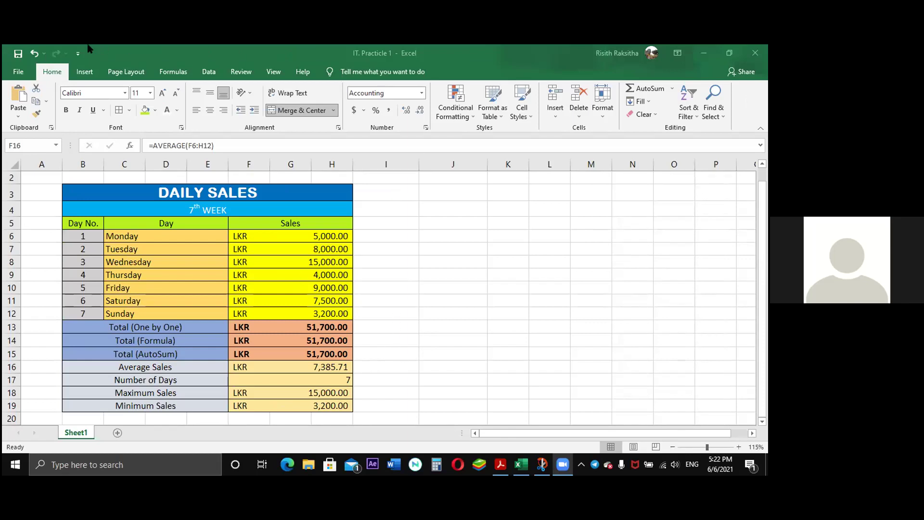
Step: Undo in the shared sheet to bring back the average copies in row 16
click(32, 52)
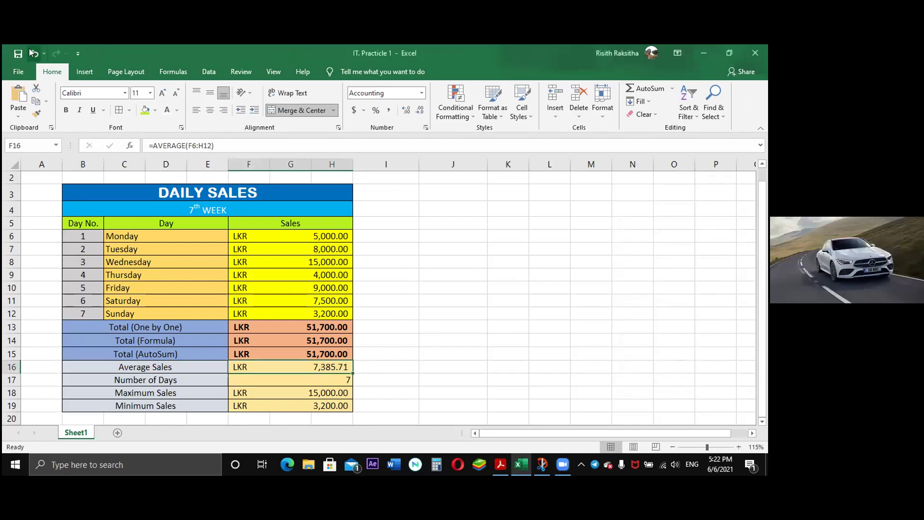
click(32, 52)
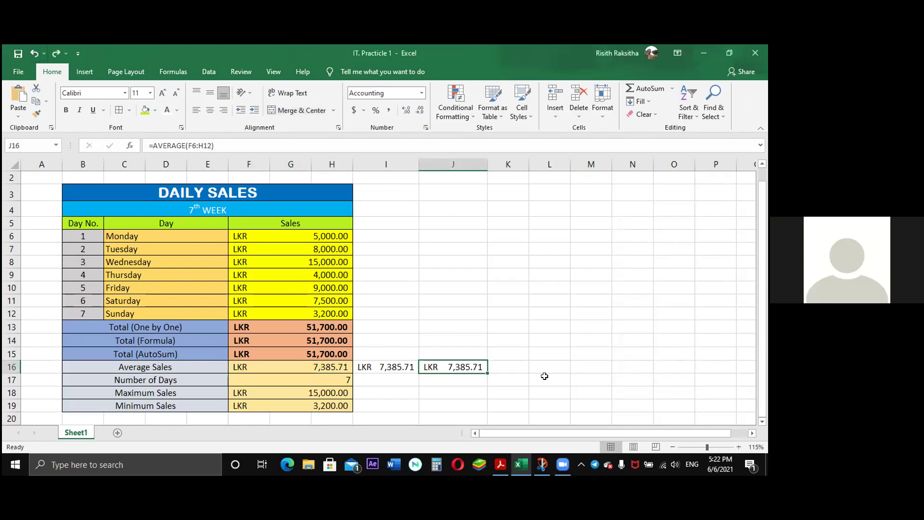
click(507, 368)
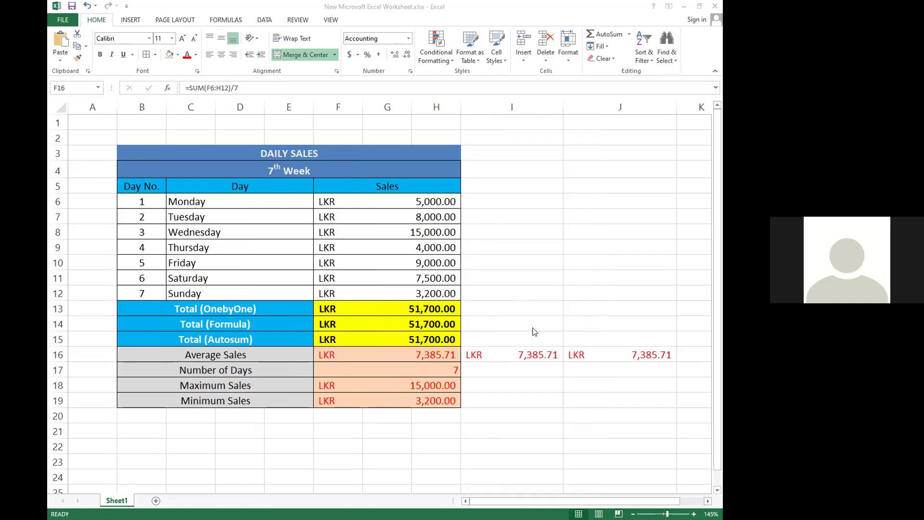
Step: Inspect the average formulas in J16, I16 and F16 of the shared sheet
click(588, 350)
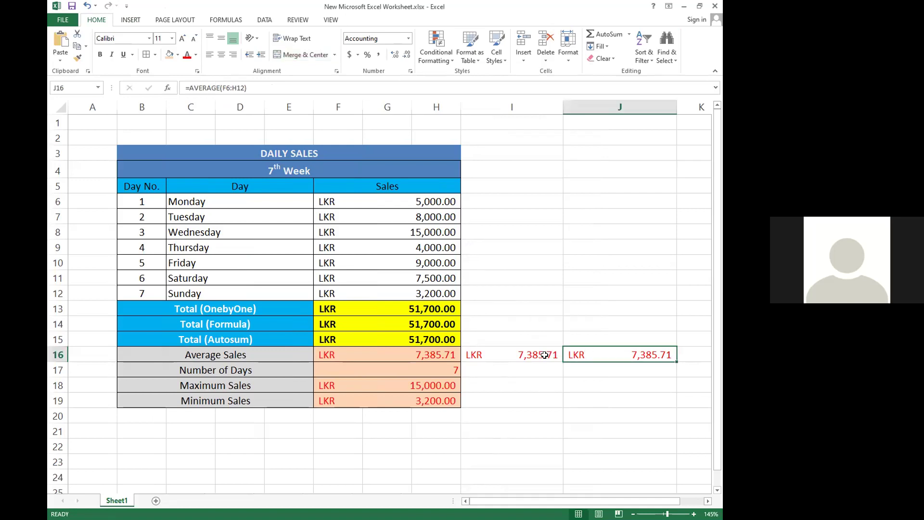
click(544, 355)
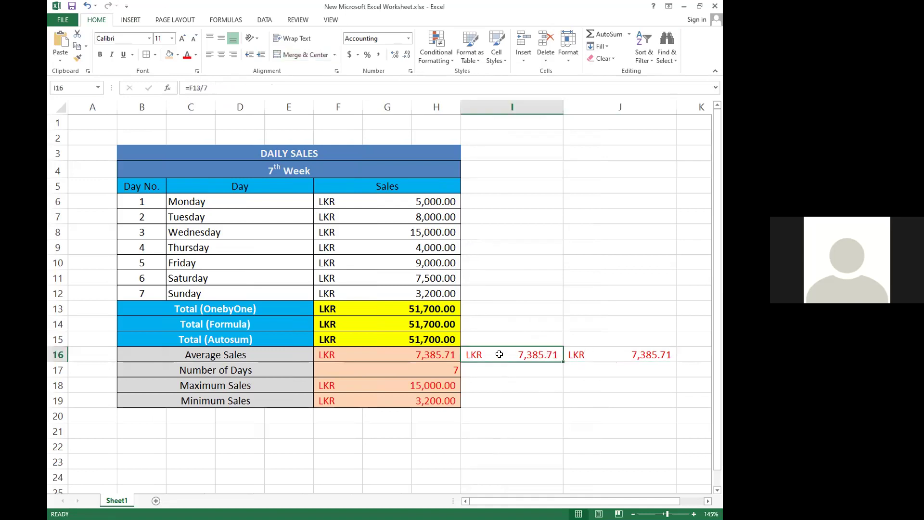
click(451, 354)
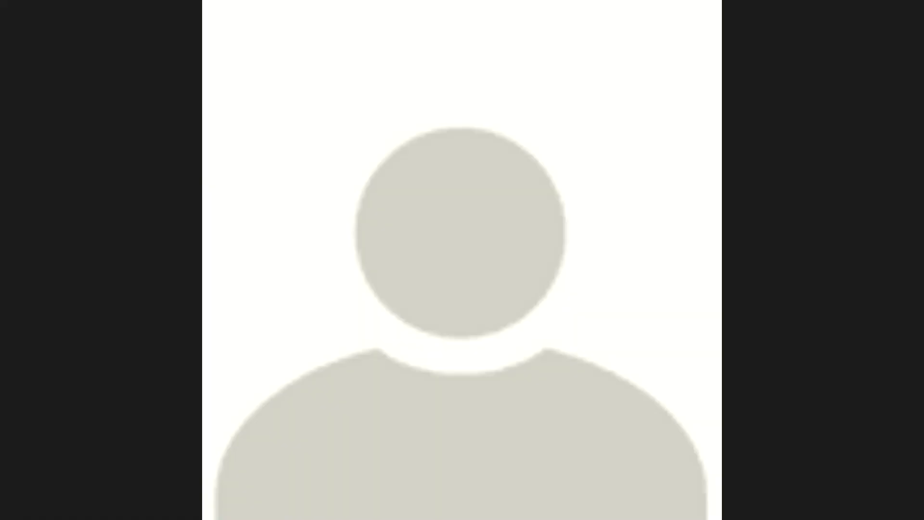
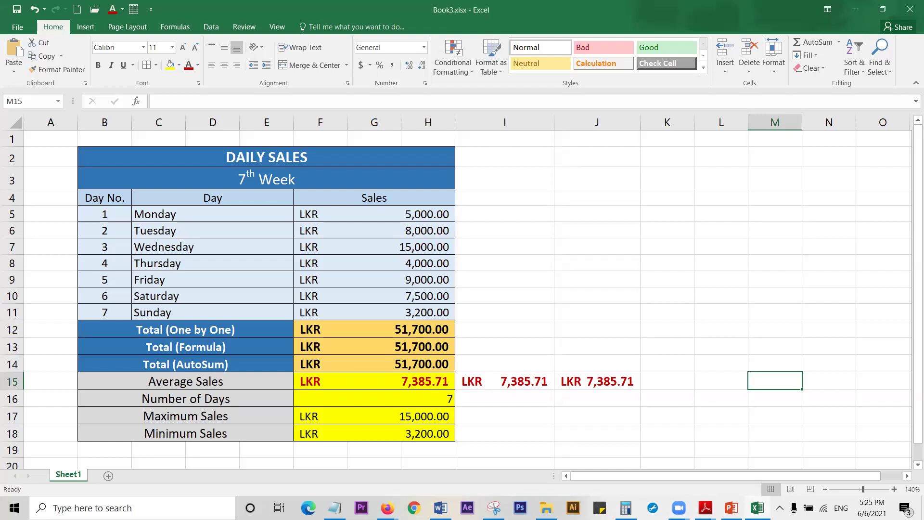
Step: Check the SUM-formula notes, then return to the Daily Sales sheet
key(alt+Tab)
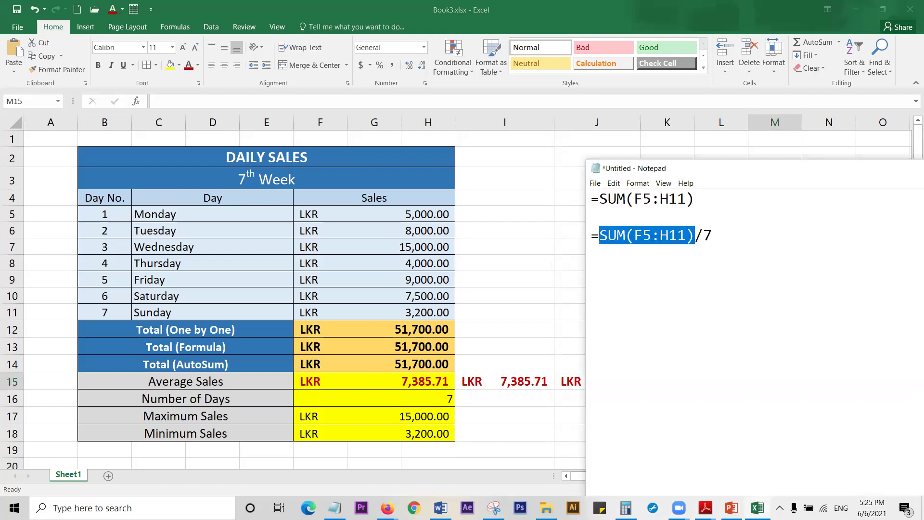
key(alt+Tab)
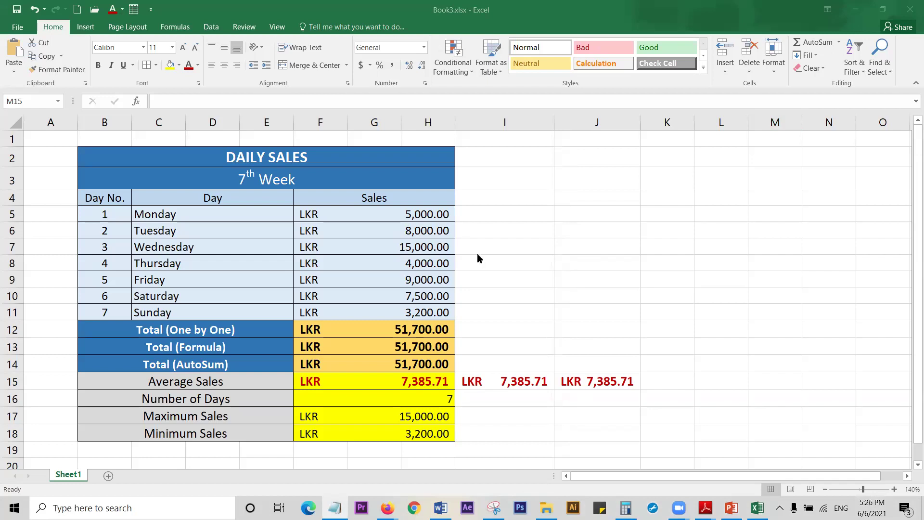
click(712, 5)
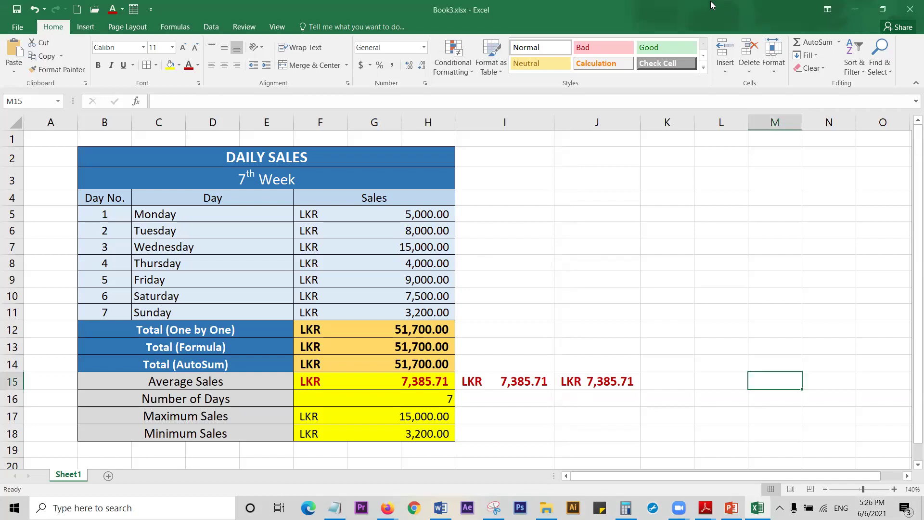
scroll(683, 309, down, 5)
scroll(683, 307, up, 2)
scroll(683, 307, up, 3)
mouse_move(732, 507)
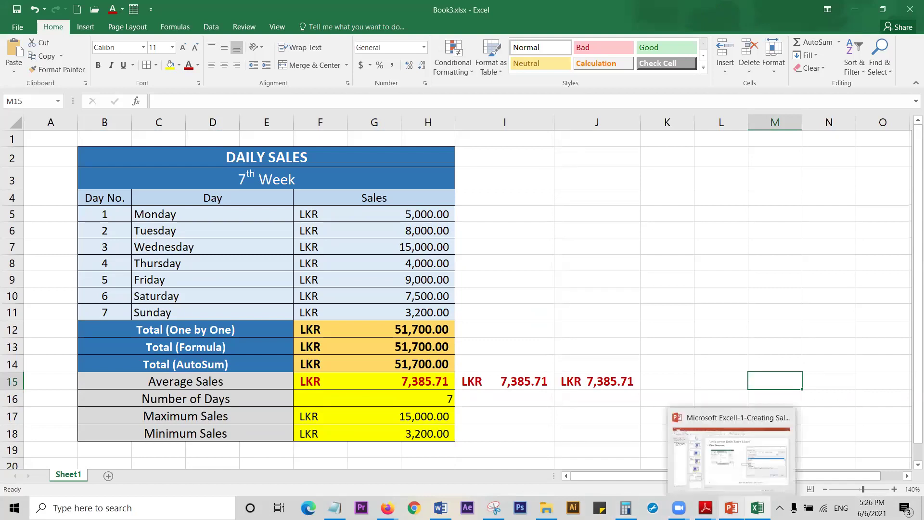
click(705, 507)
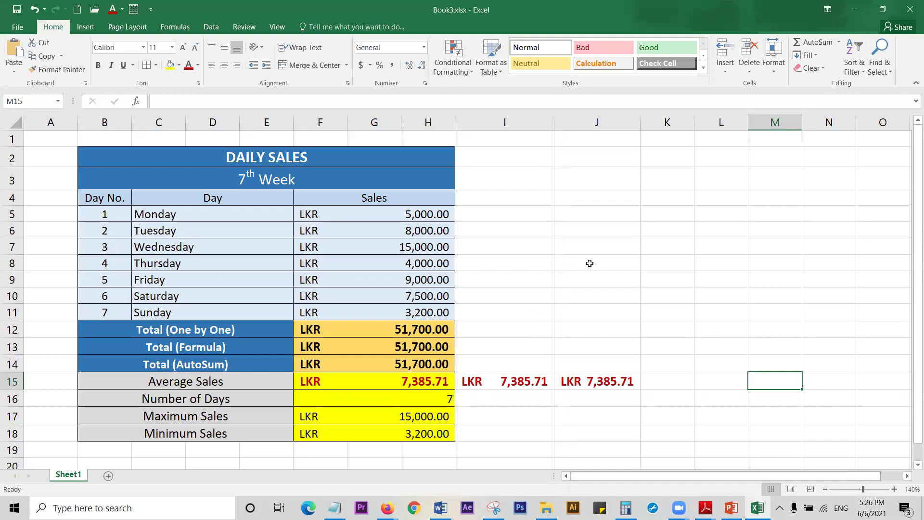
Step: Create a new workbook from the Business template 'Inventory list with highlighting'
click(15, 27)
click(19, 71)
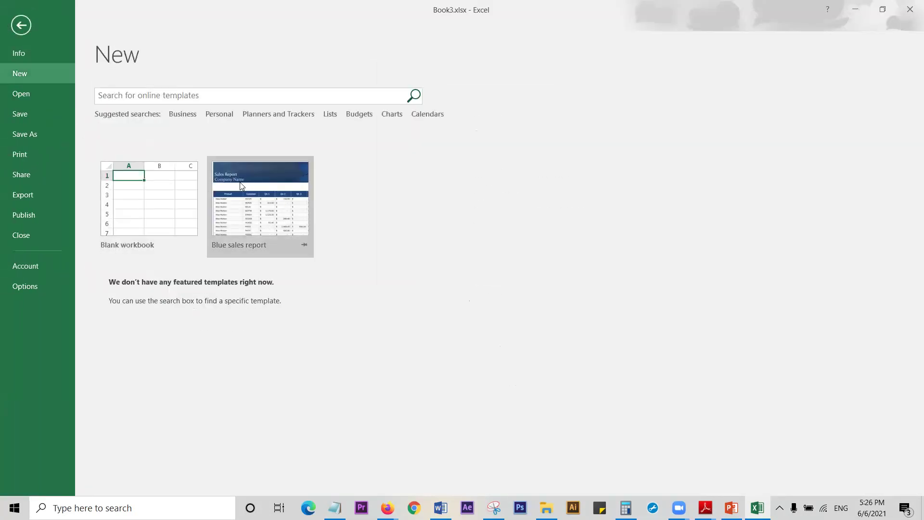
click(191, 117)
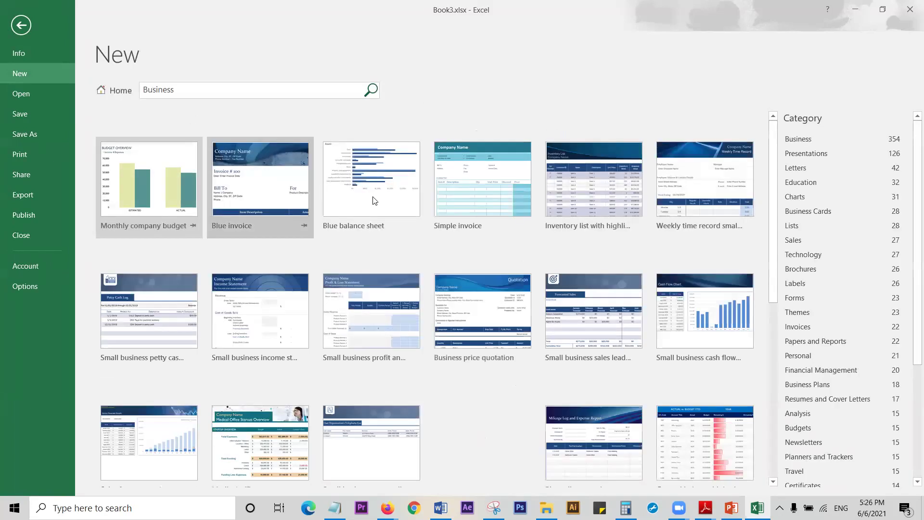
click(607, 179)
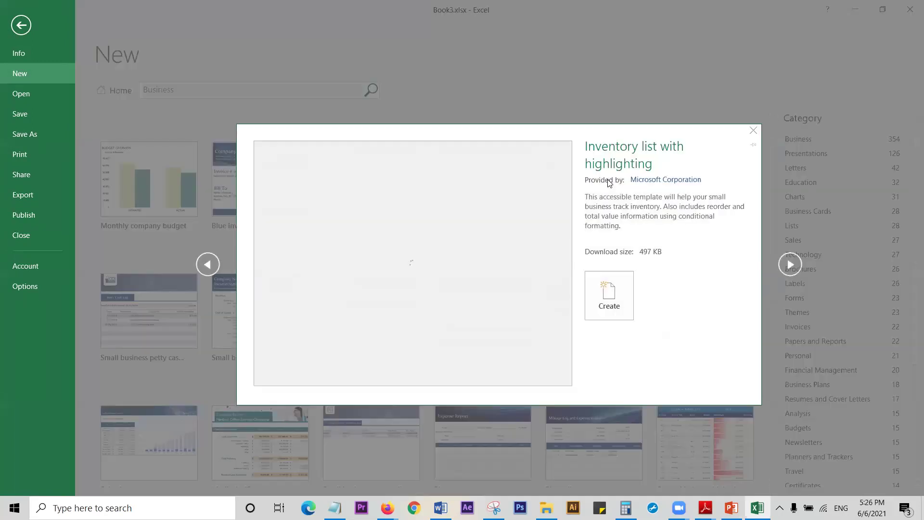
click(613, 302)
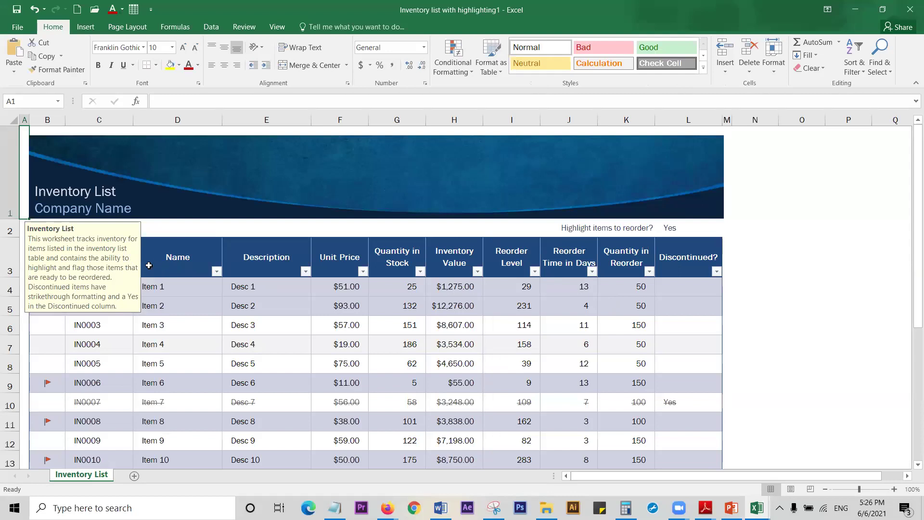
Step: Scroll through sample items IN0001–IN0025 and check the Inventory ID filter without changing it
click(804, 289)
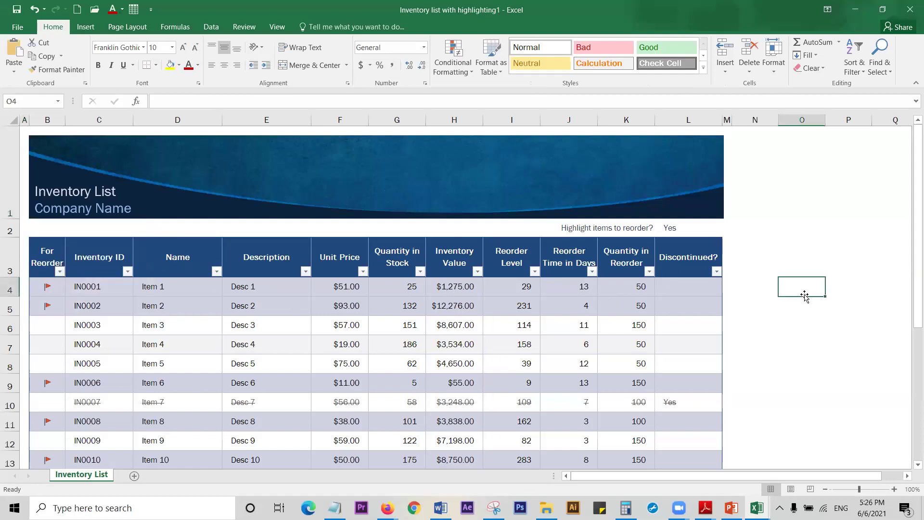
scroll(804, 295, down, 5)
scroll(805, 296, up, 5)
scroll(788, 315, down, 5)
scroll(788, 315, up, 5)
click(128, 272)
key(Escape)
scroll(487, 332, down, 5)
scroll(715, 411, down, 1)
scroll(716, 410, down, 2)
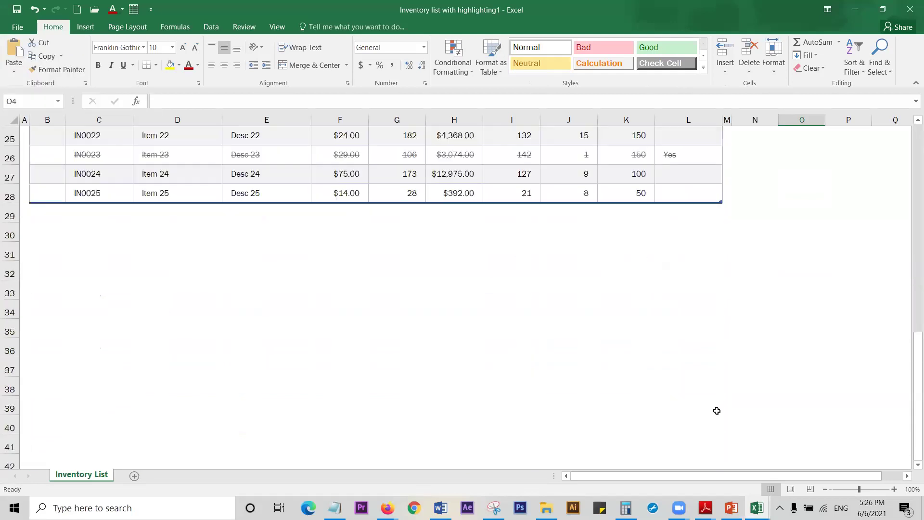
scroll(715, 410, up, 8)
Step: Create workbook Credit card tracker1 from the Personal template 'Credit card tracker'
click(15, 27)
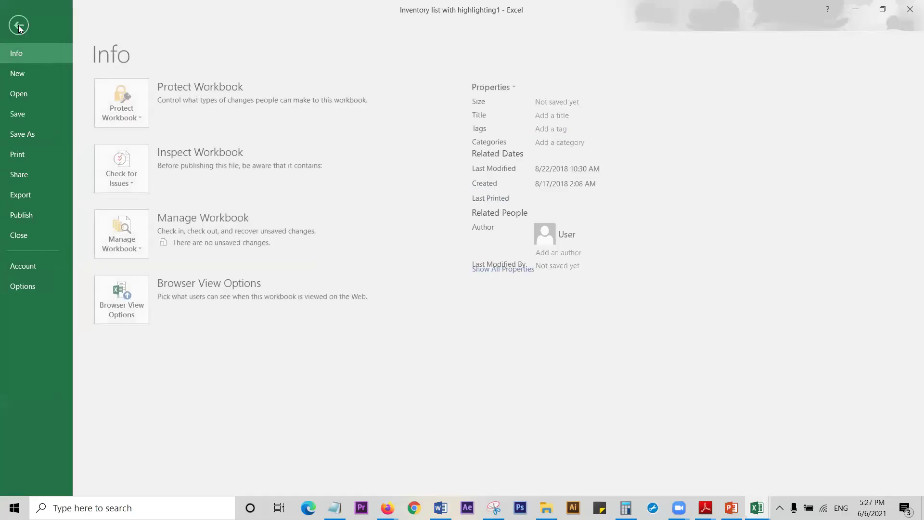
click(33, 74)
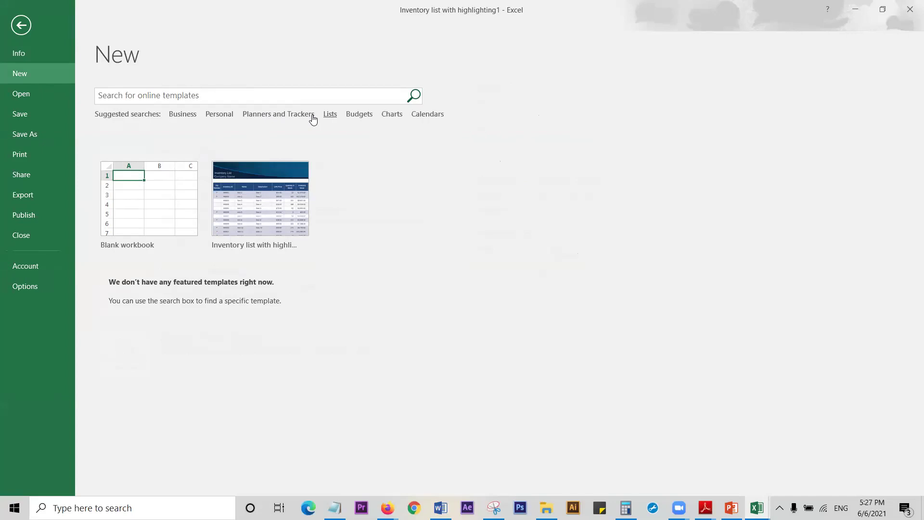
click(219, 114)
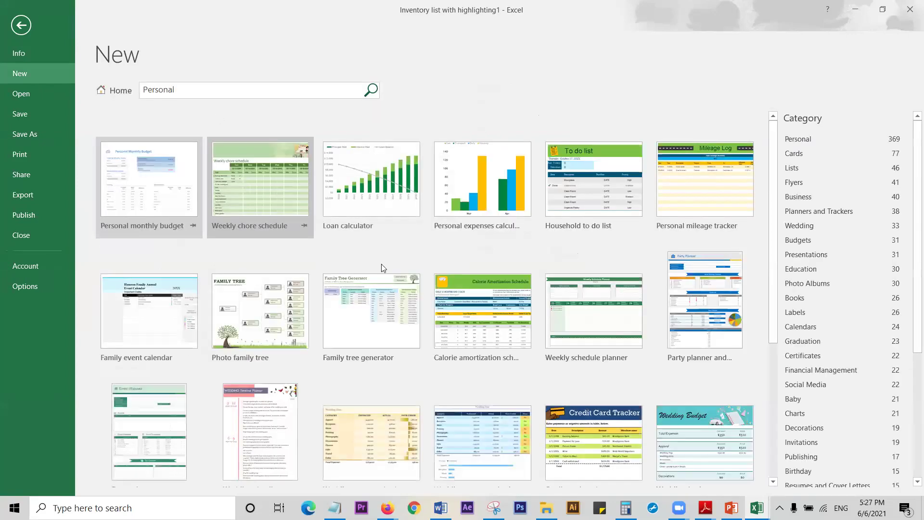
click(599, 433)
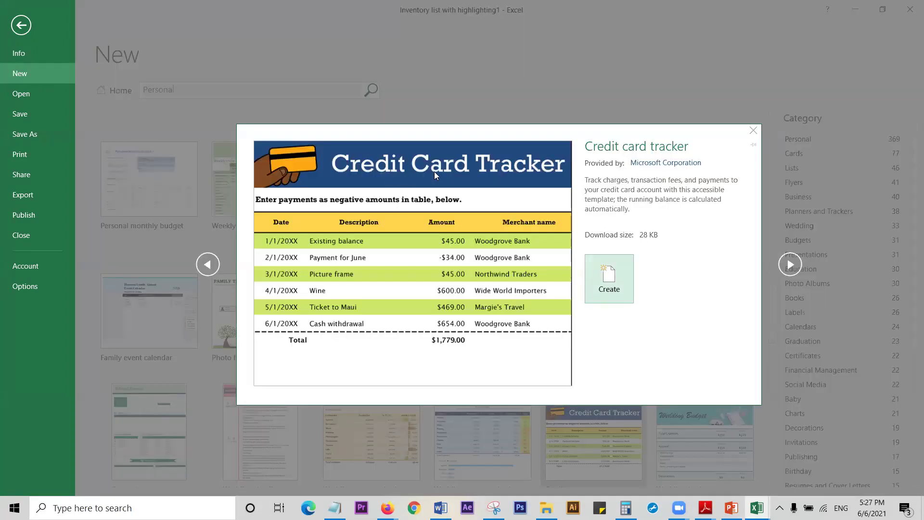
click(605, 279)
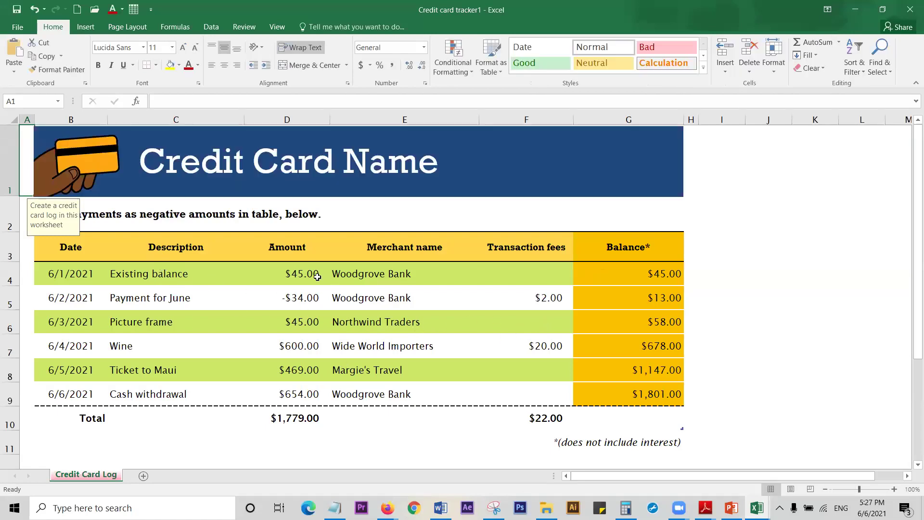
Step: Replace the Wine amount in D7 with 1,200, bringing the final balance to $2,401.00
click(299, 273)
click(297, 298)
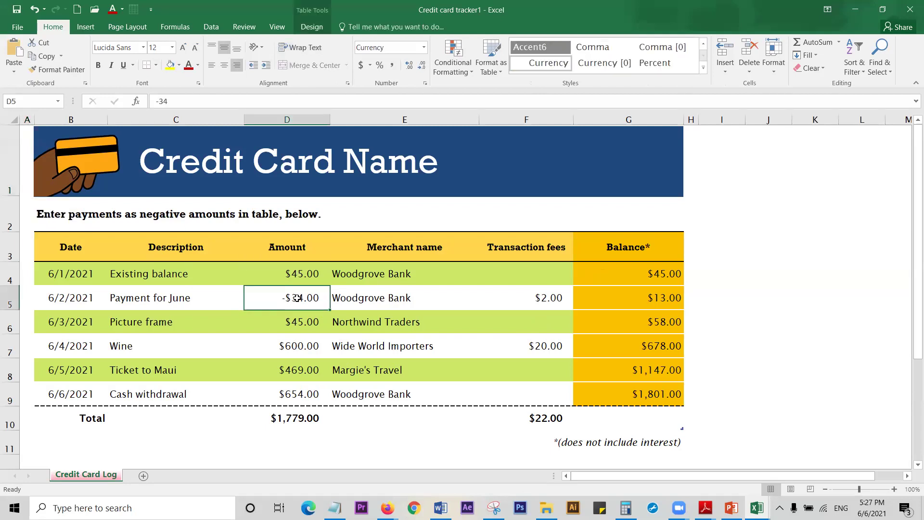
click(298, 324)
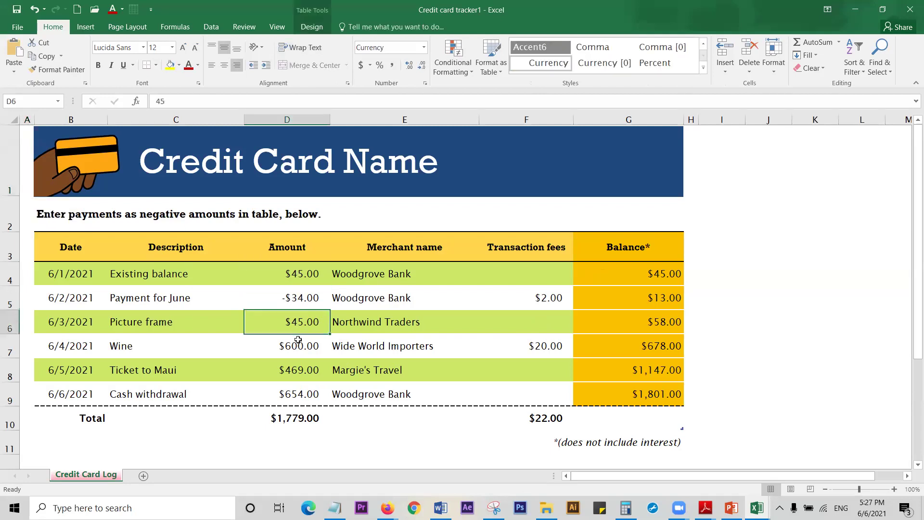
click(299, 347)
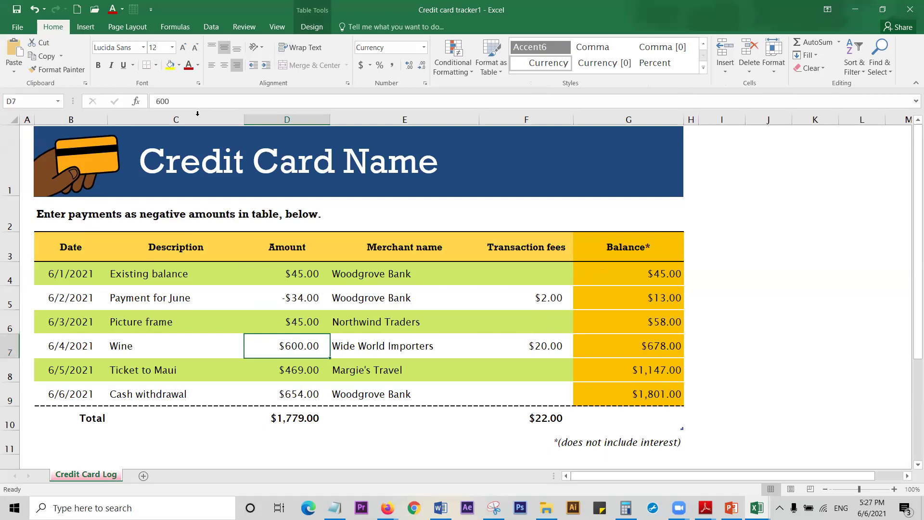
drag(171, 101, 125, 102)
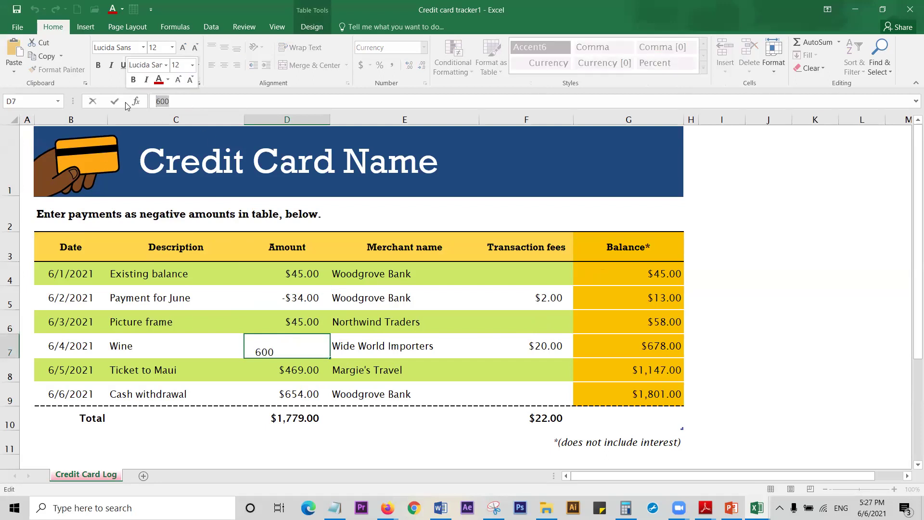
text($1,200)
key(Return)
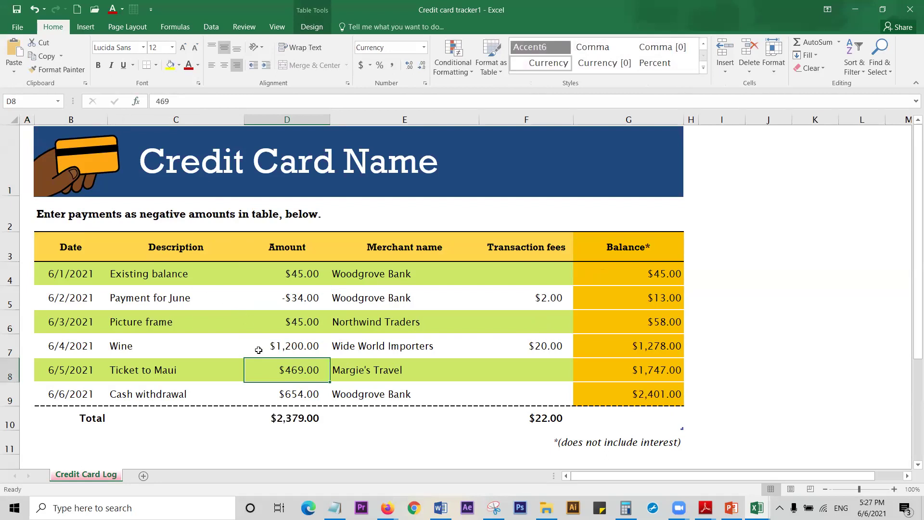
scroll(259, 349, down, 5)
scroll(258, 350, up, 3)
scroll(258, 350, up, 2)
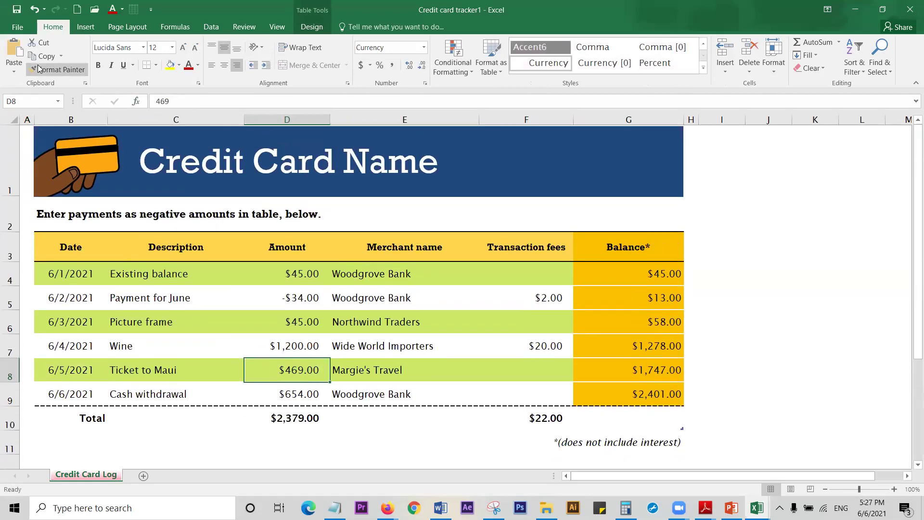
Step: Create workbook Medical office startup expenses 1 from the Business template of that name
click(17, 26)
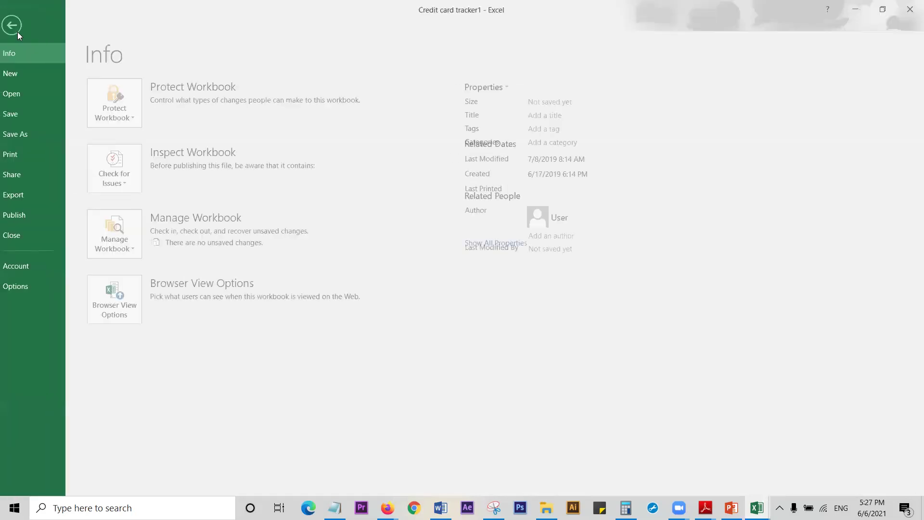
click(43, 80)
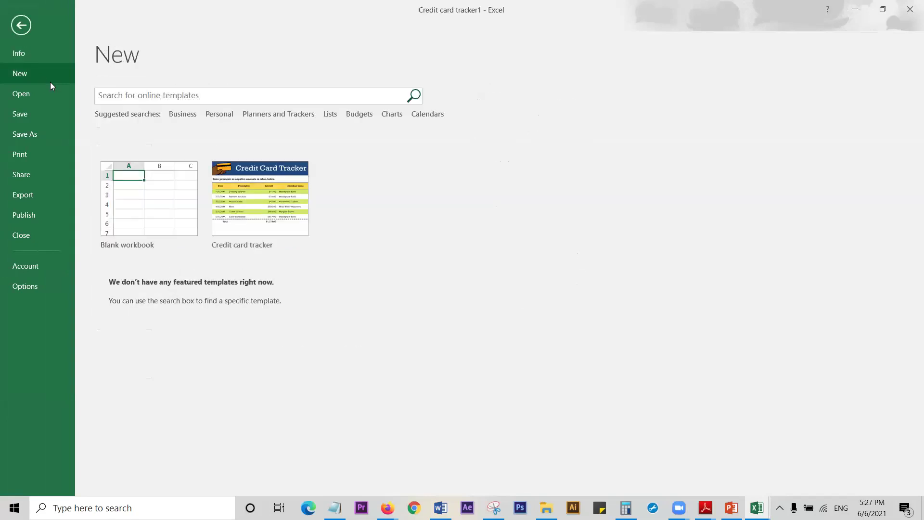
click(179, 114)
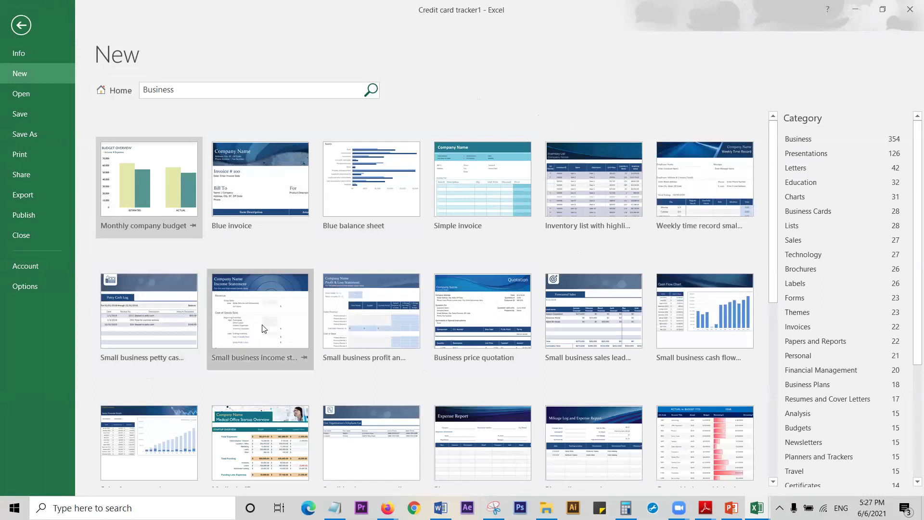
click(268, 449)
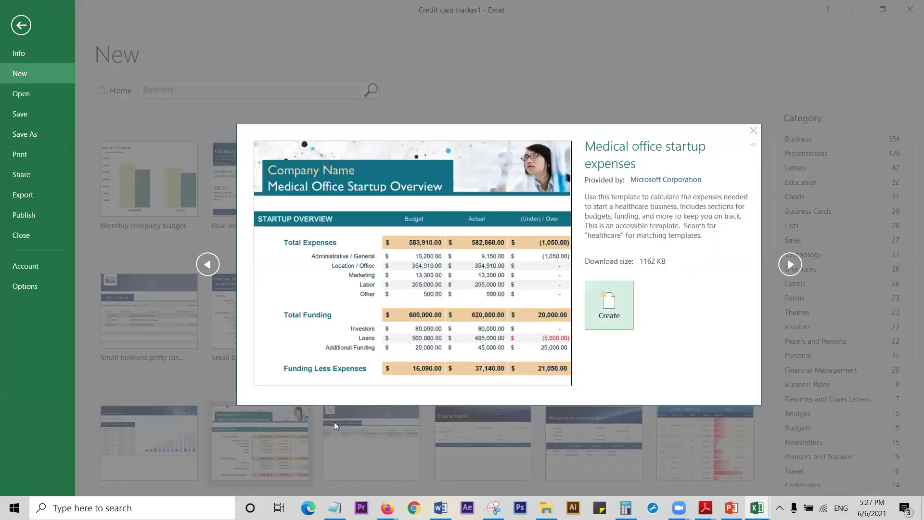
click(602, 303)
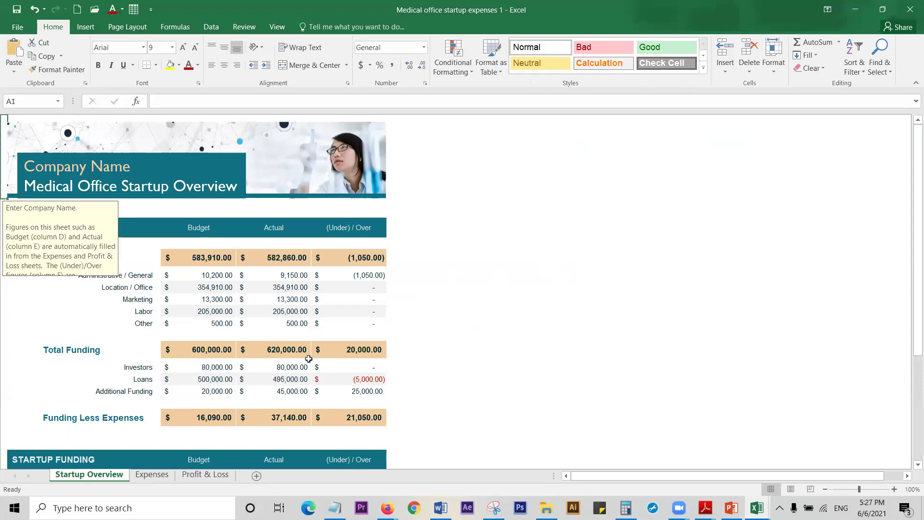
scroll(439, 355, down, 5)
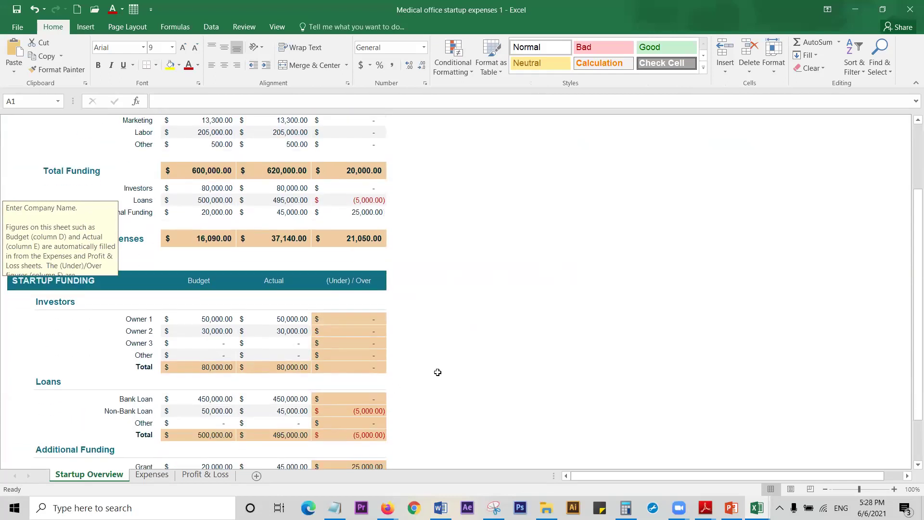
scroll(438, 372, up, 2)
scroll(438, 381, up, 3)
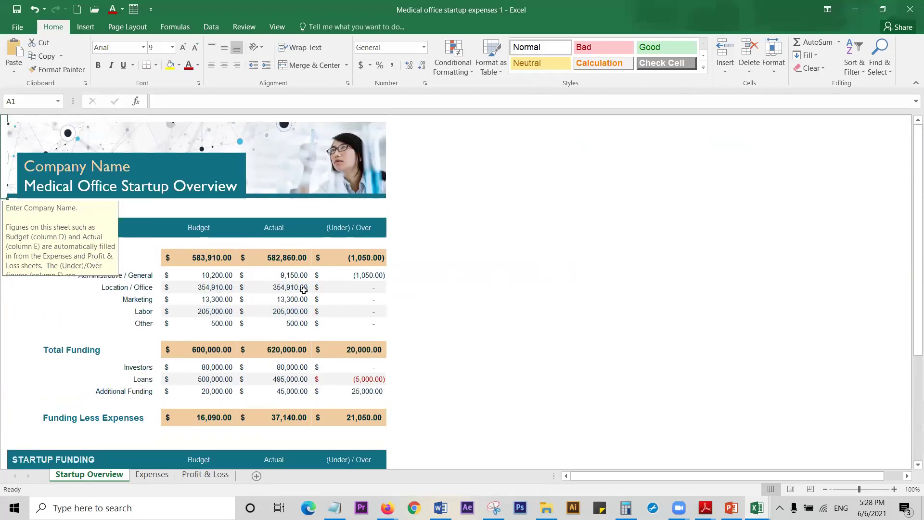
click(533, 332)
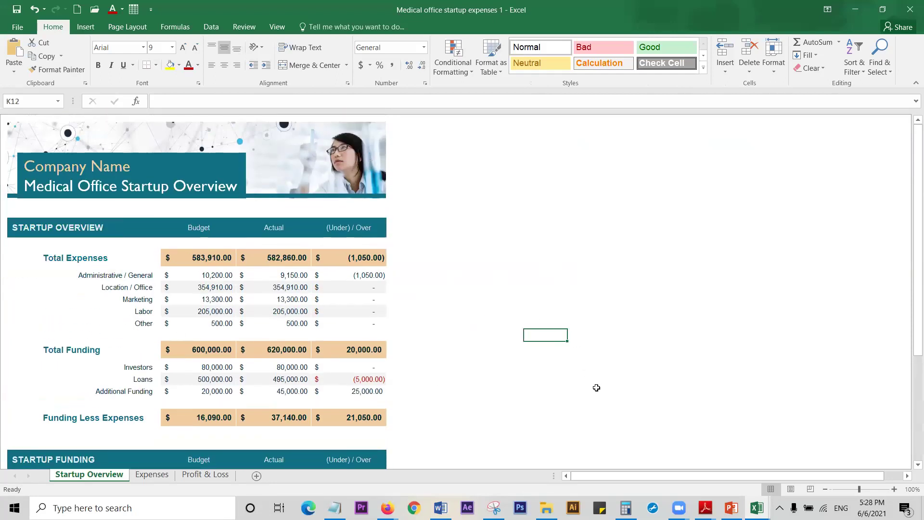
scroll(510, 367, down, 7)
scroll(509, 367, up, 7)
click(152, 477)
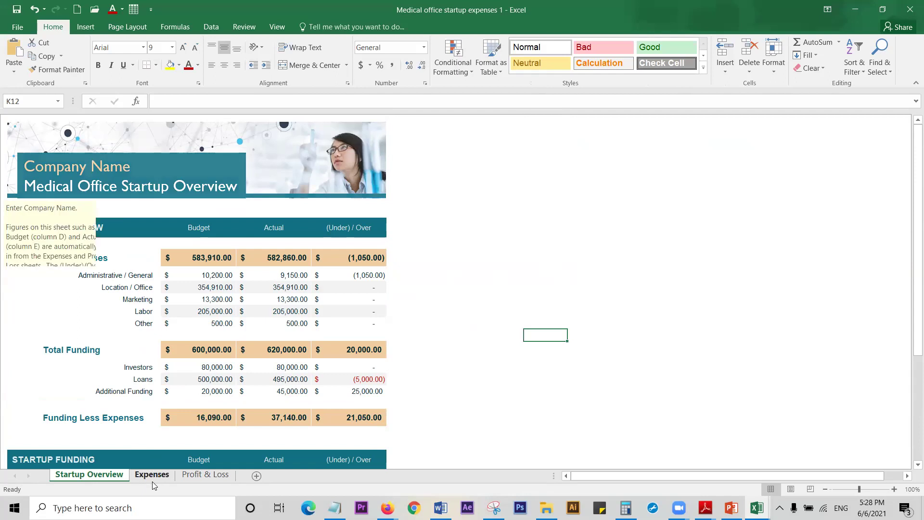
click(199, 476)
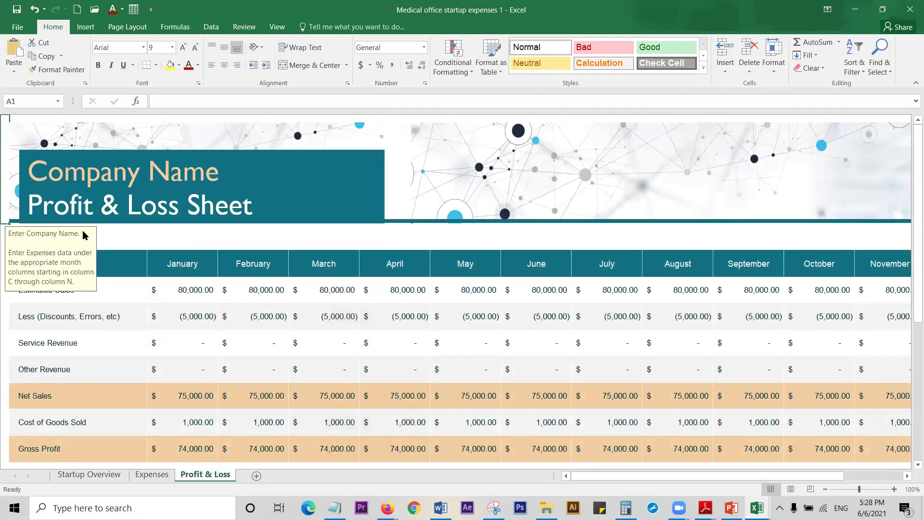
scroll(133, 378, down, 5)
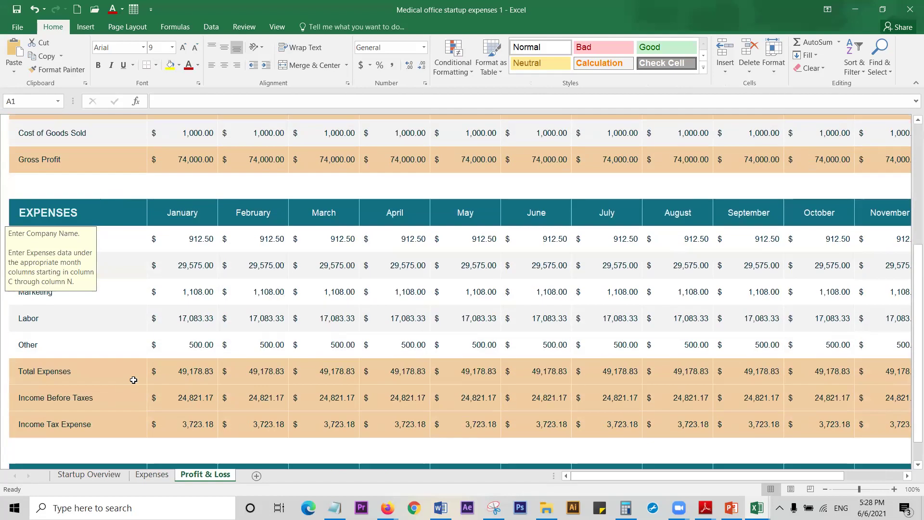
scroll(134, 378, down, 10)
scroll(135, 385, up, 5)
scroll(136, 393, up, 3)
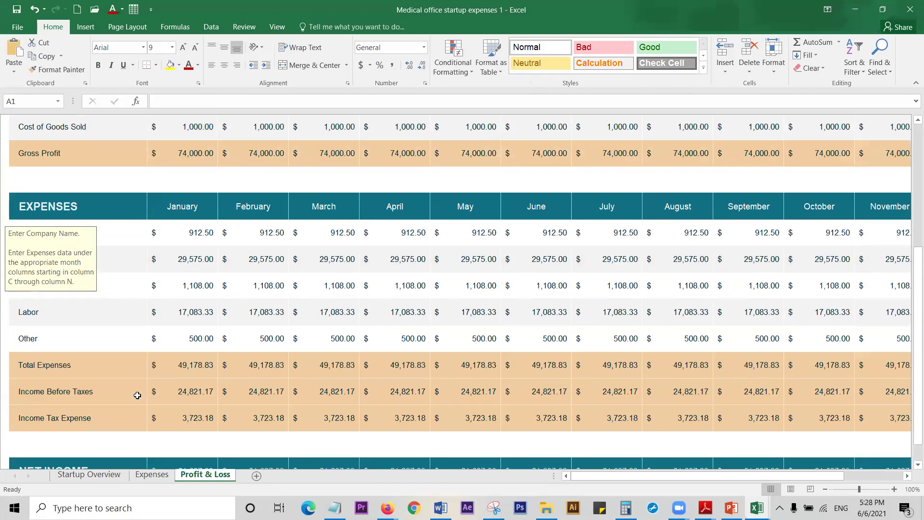
click(152, 474)
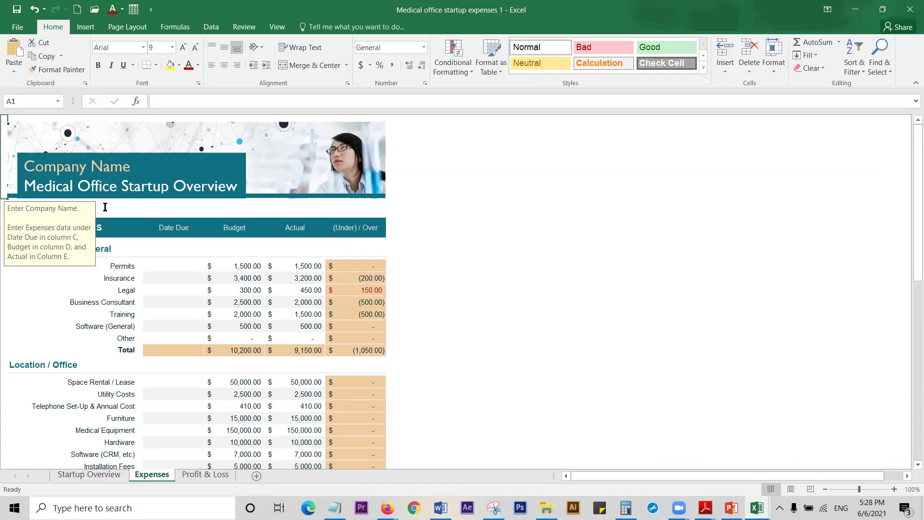
click(122, 206)
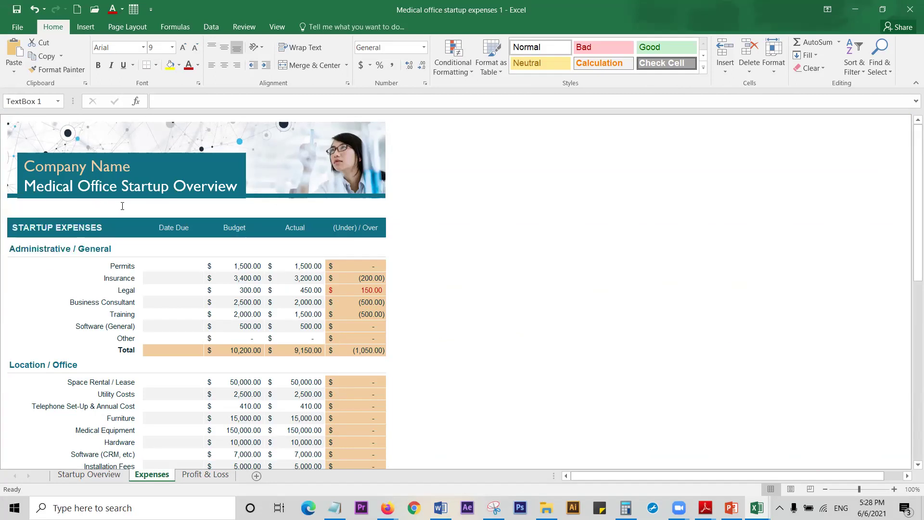
click(536, 280)
click(72, 475)
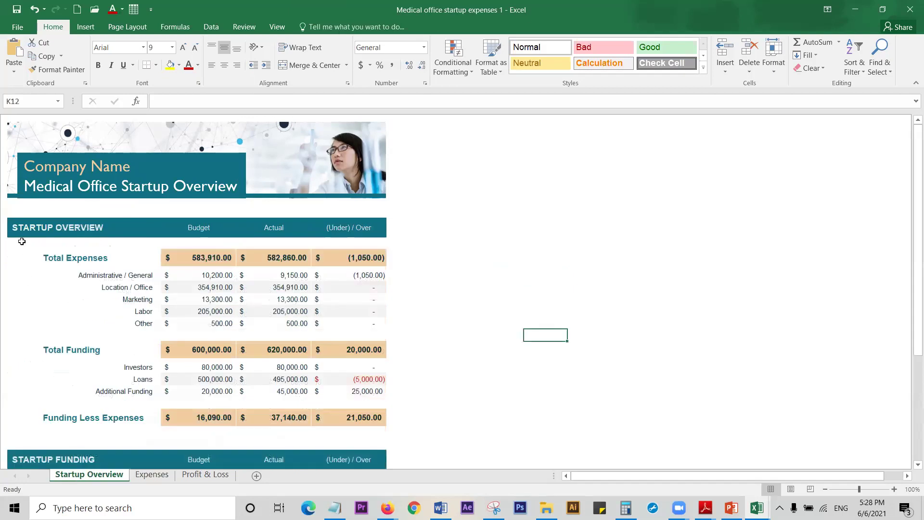
click(26, 210)
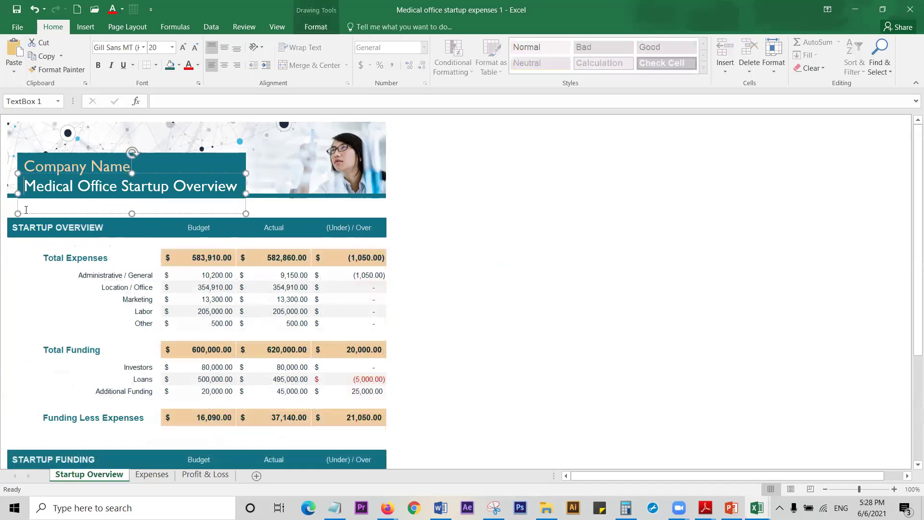
click(478, 262)
click(71, 166)
click(510, 326)
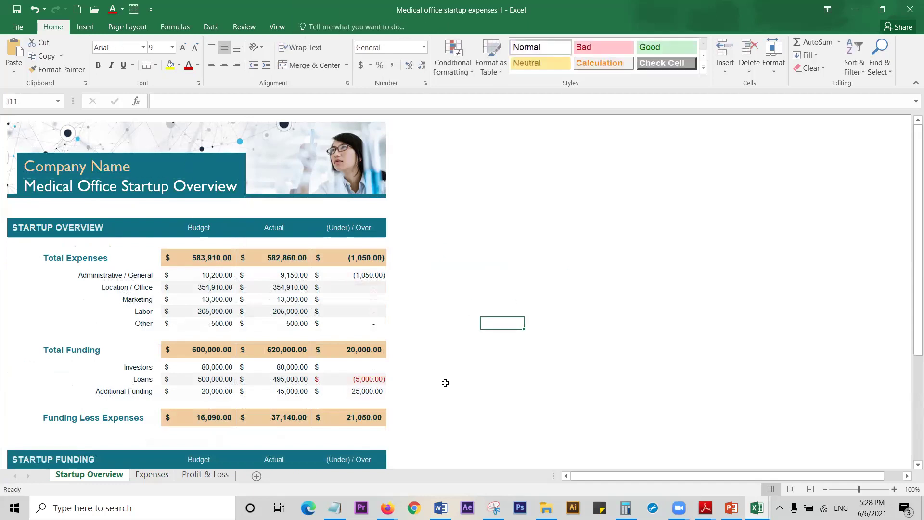
scroll(443, 381, down, 8)
scroll(443, 381, up, 2)
scroll(238, 226, up, 1)
click(202, 200)
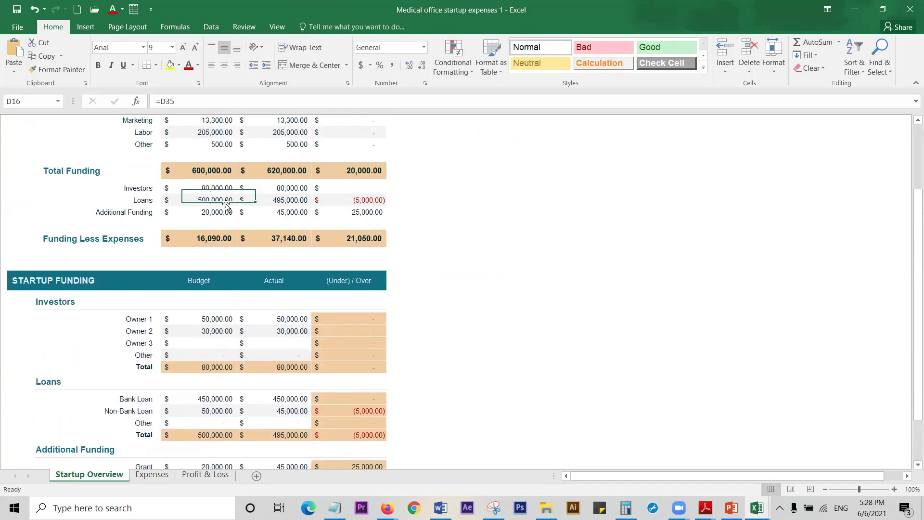
click(274, 199)
click(367, 208)
click(368, 202)
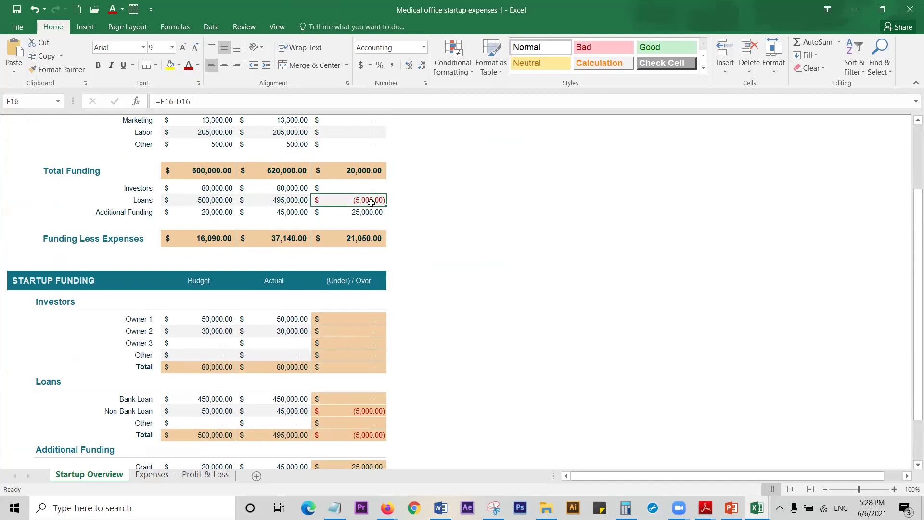
click(368, 281)
click(357, 340)
click(367, 319)
click(364, 354)
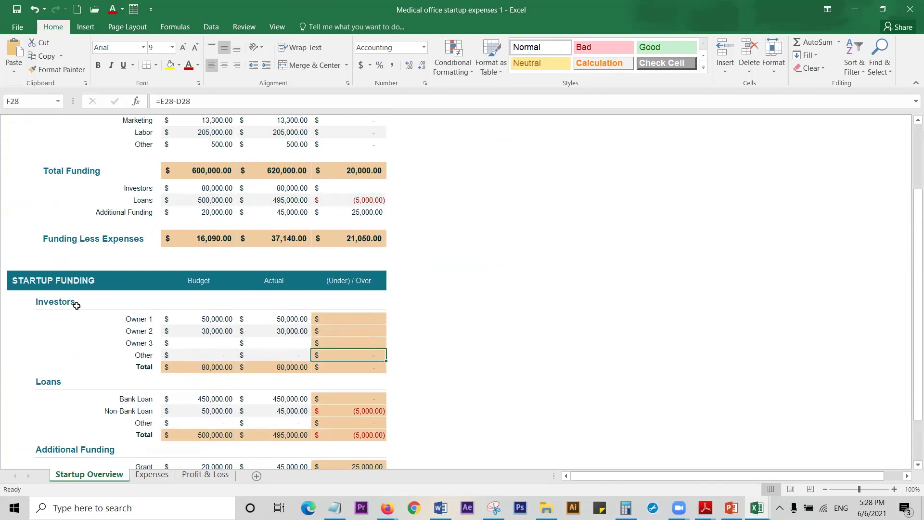
scroll(76, 306, down, 2)
scroll(76, 305, down, 3)
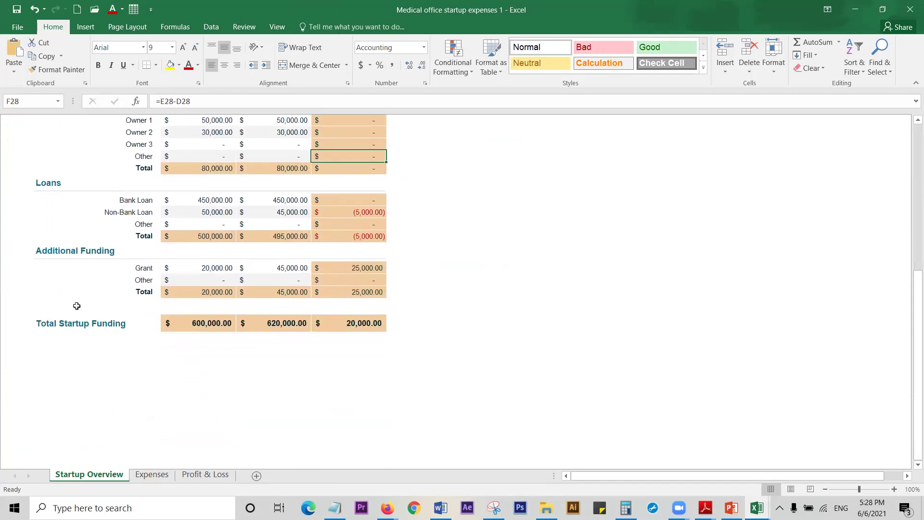
scroll(77, 305, up, 10)
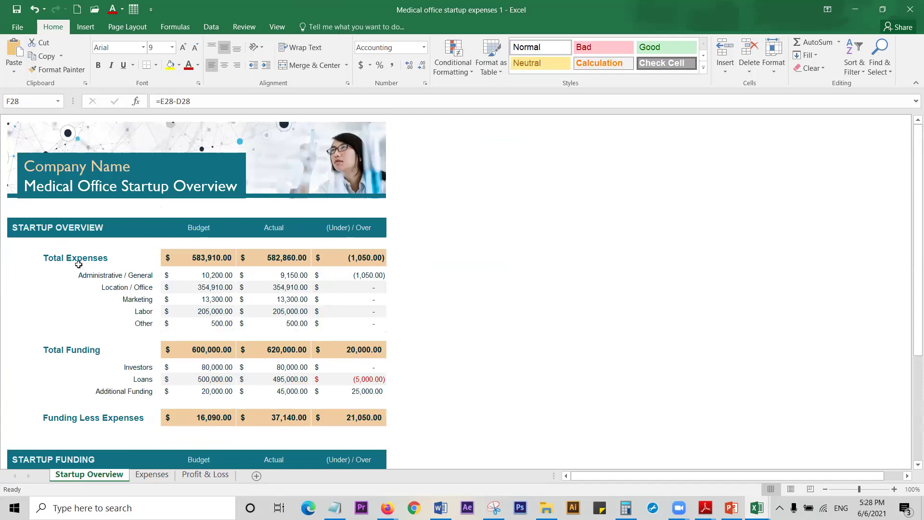
scroll(113, 360, down, 5)
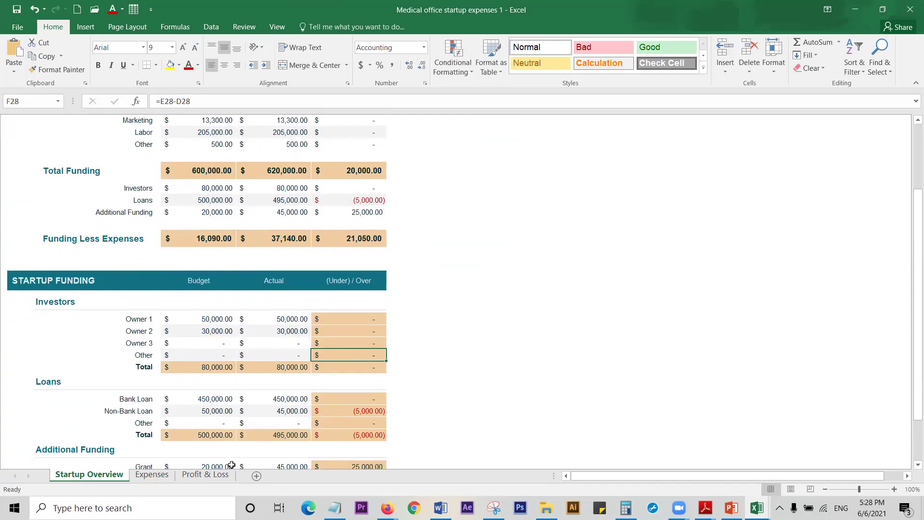
scroll(236, 385, down, 5)
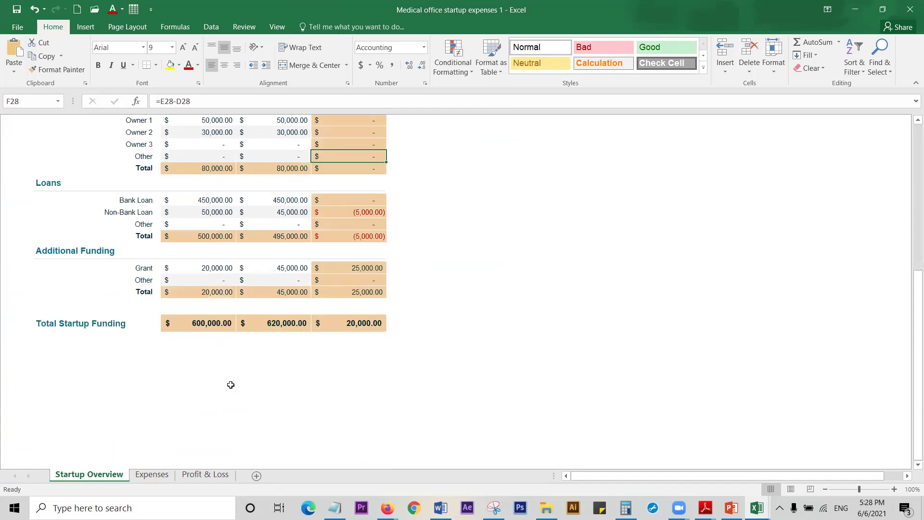
Step: Go via Expenses to Profit & Loss and review Total Expenses of $49,178.83
click(150, 475)
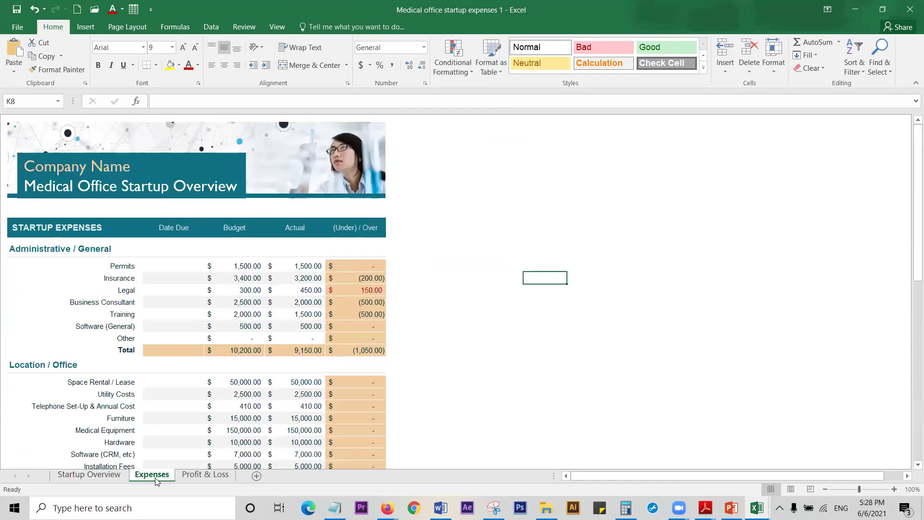
click(203, 476)
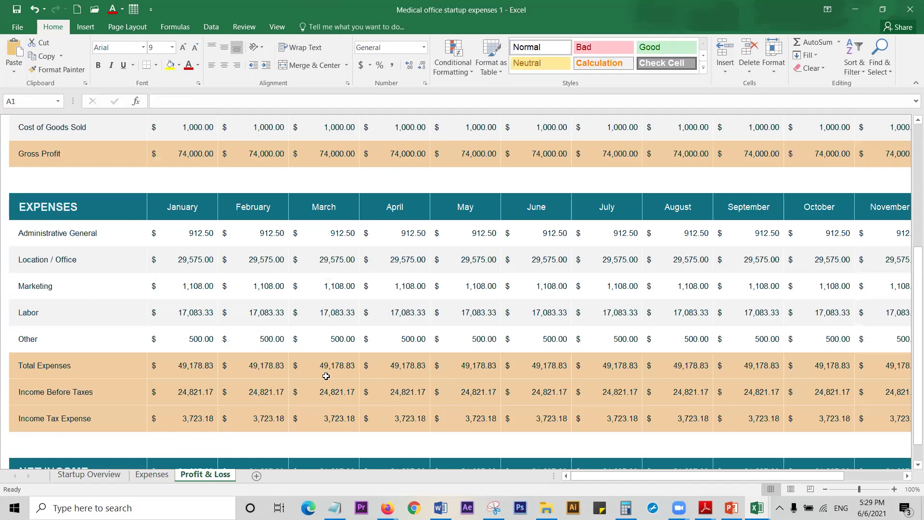
scroll(316, 383, up, 5)
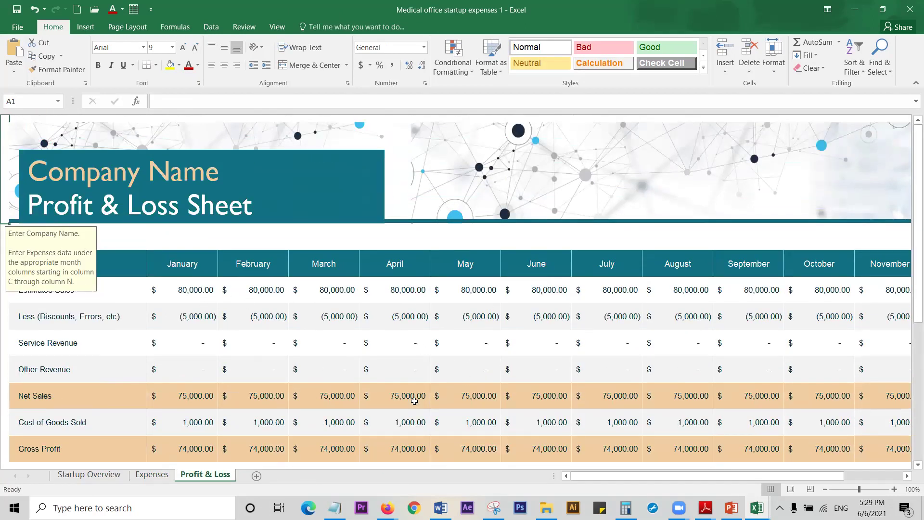
scroll(328, 423, down, 5)
scroll(284, 407, down, 2)
scroll(270, 404, down, 5)
scroll(255, 397, up, 7)
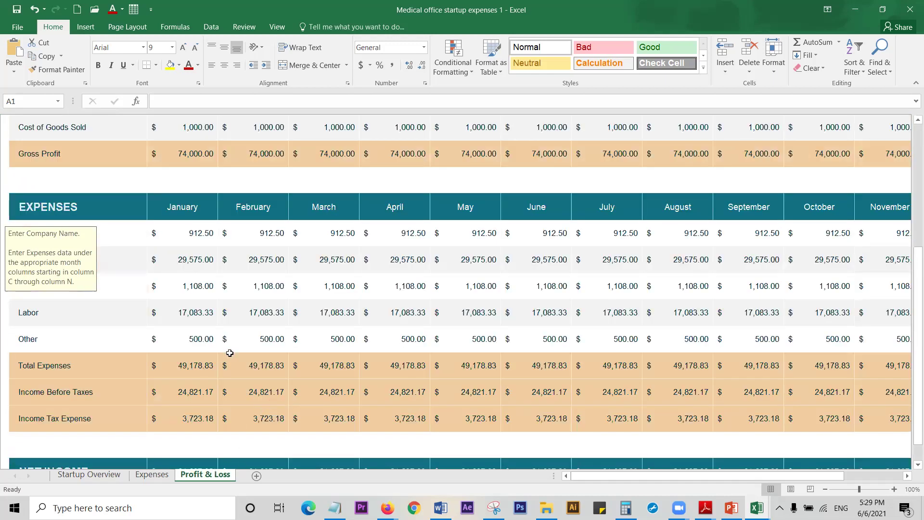
right_click(209, 481)
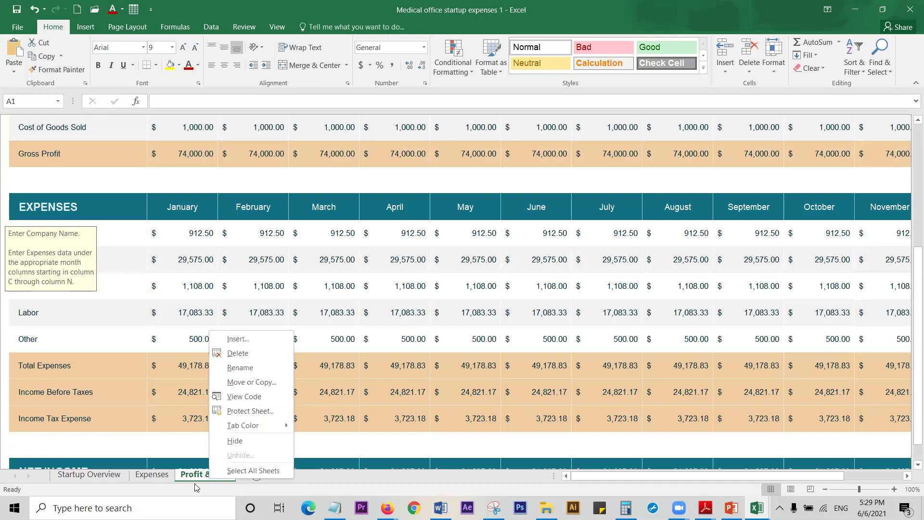
click(188, 487)
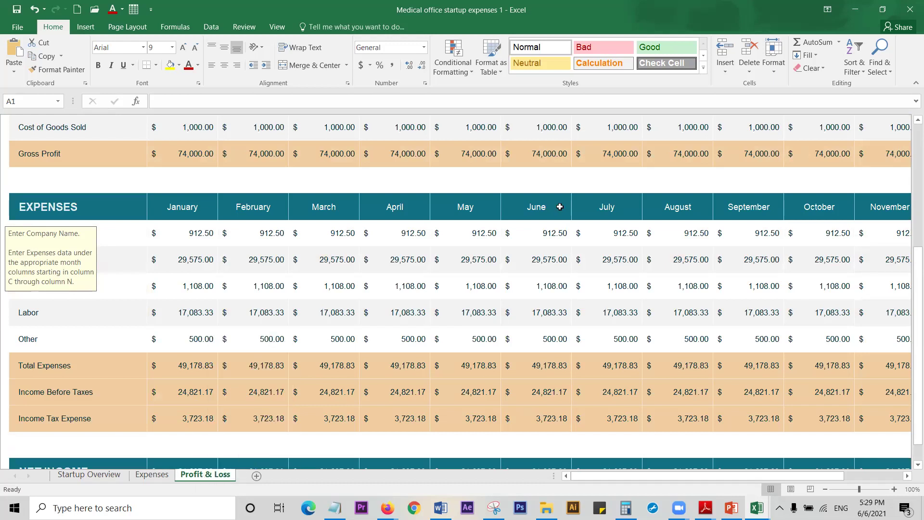
Step: Close Medical office startup expenses 1 and Credit card tracker1, discarding changes in both
click(909, 9)
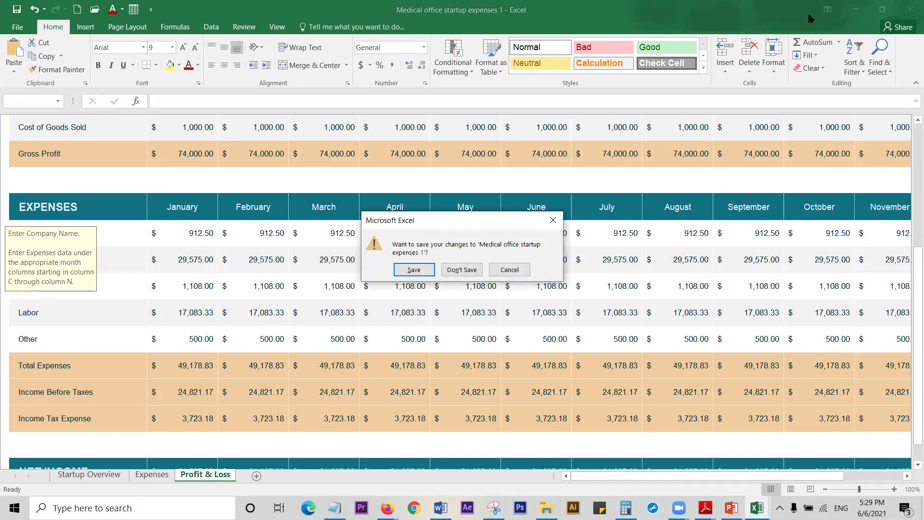
click(445, 268)
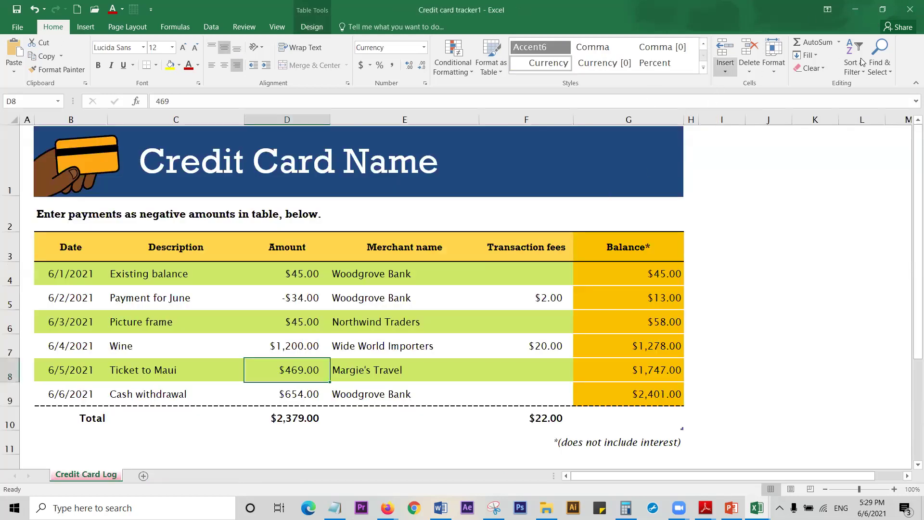
click(910, 14)
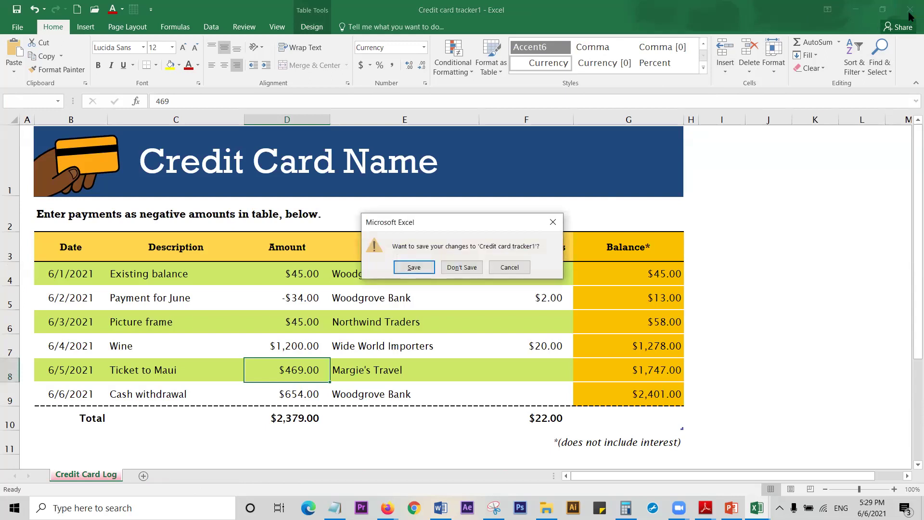
click(470, 269)
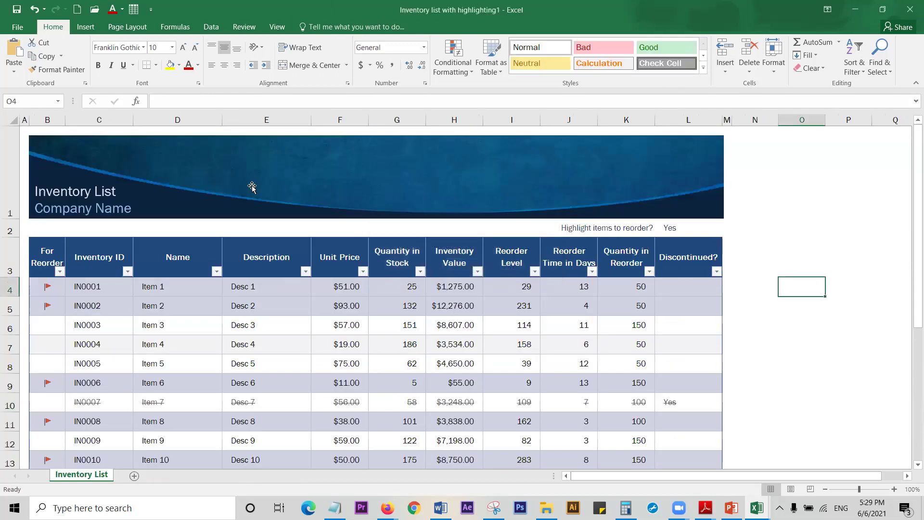
click(731, 508)
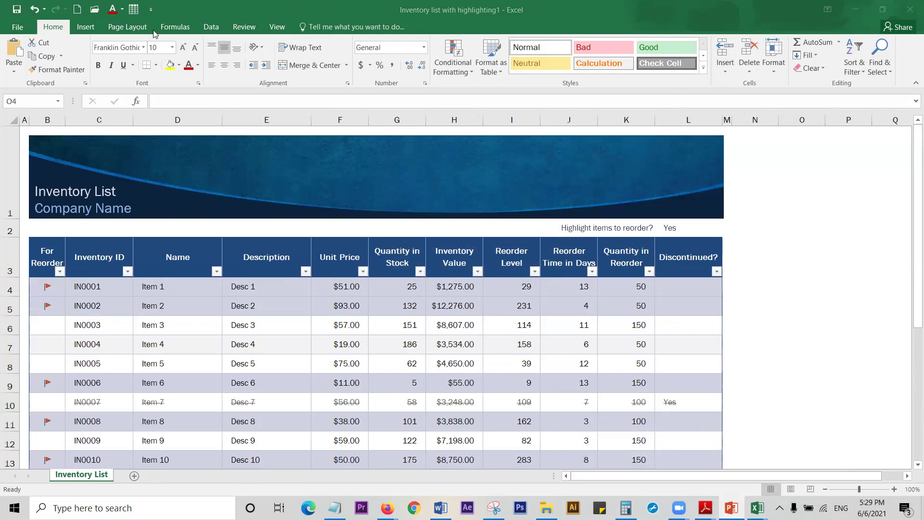
click(183, 34)
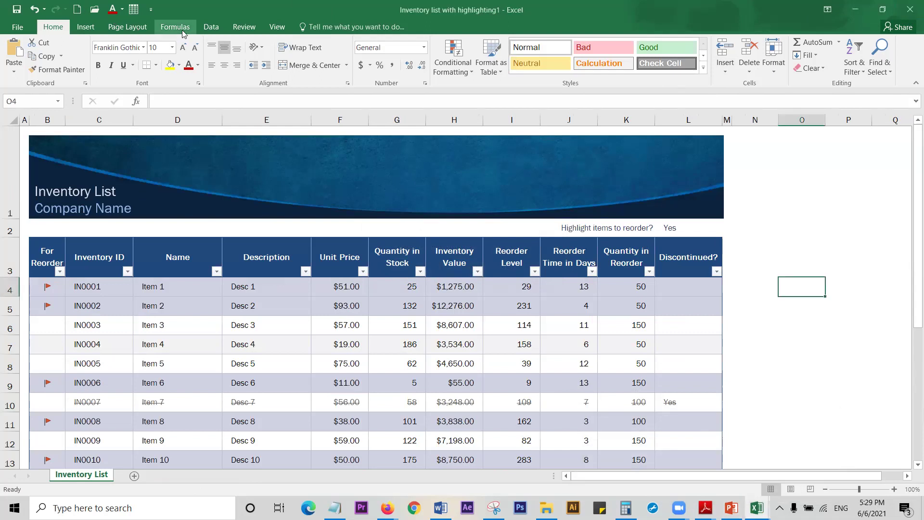
click(244, 26)
click(213, 30)
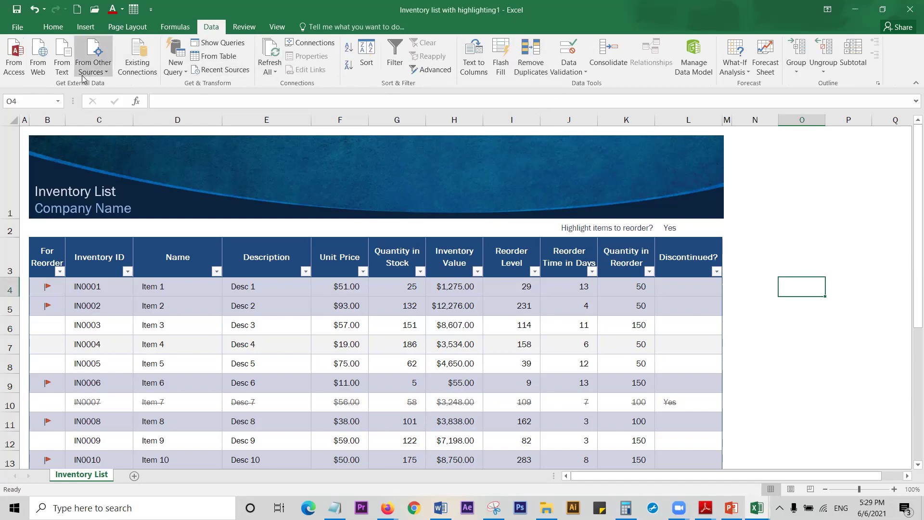
click(163, 28)
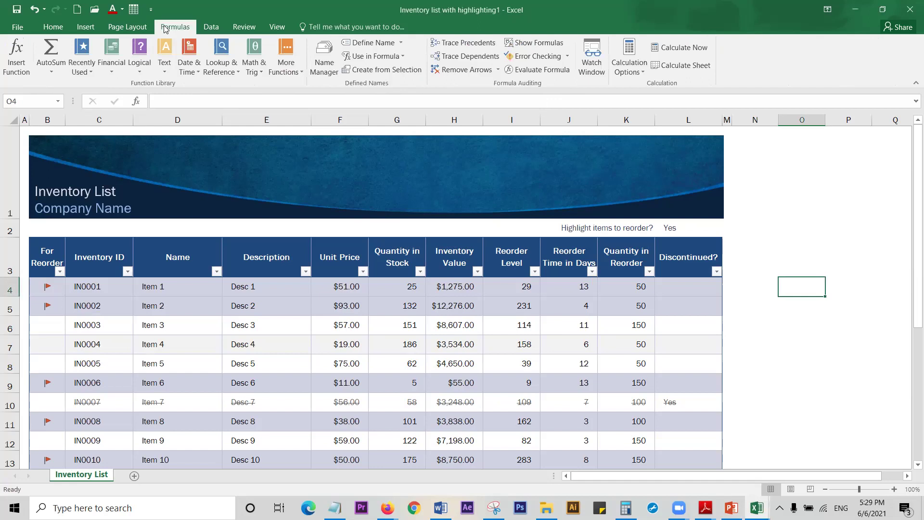
click(135, 30)
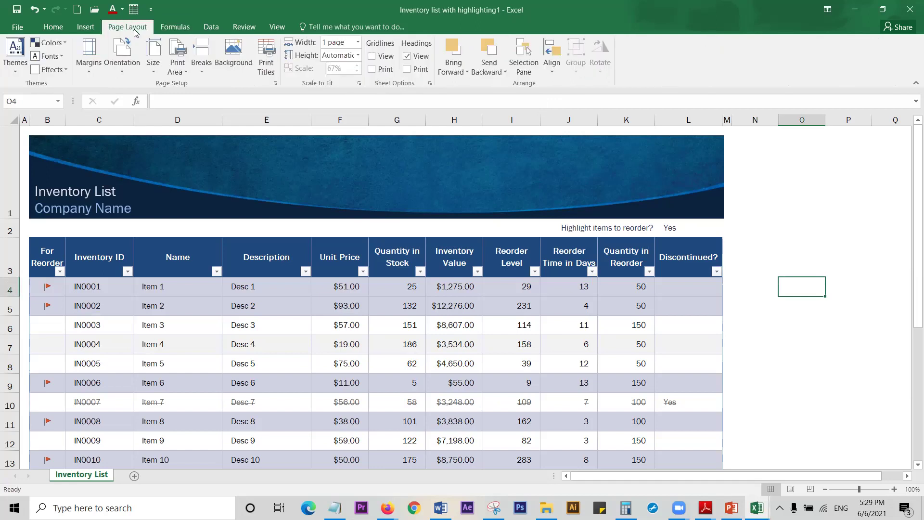
click(85, 28)
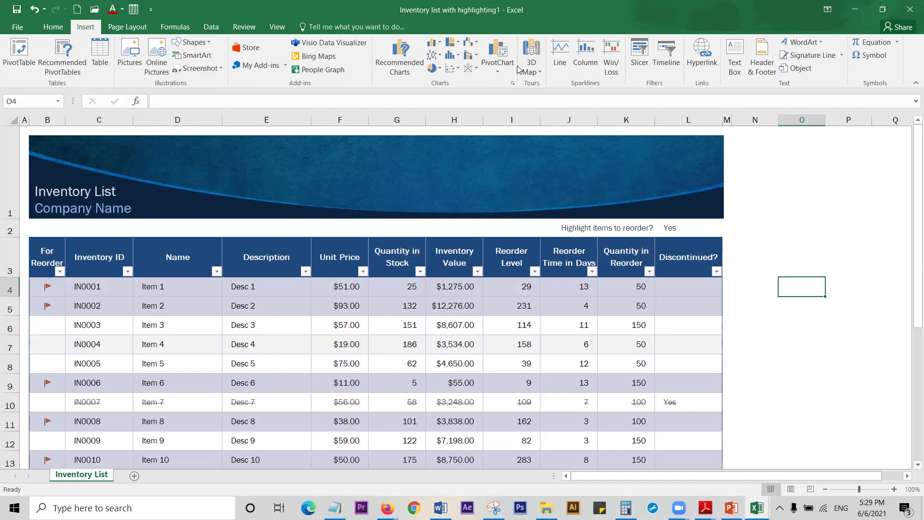
Step: Look over the PivotChart insert choices and close them without inserting anything
click(499, 75)
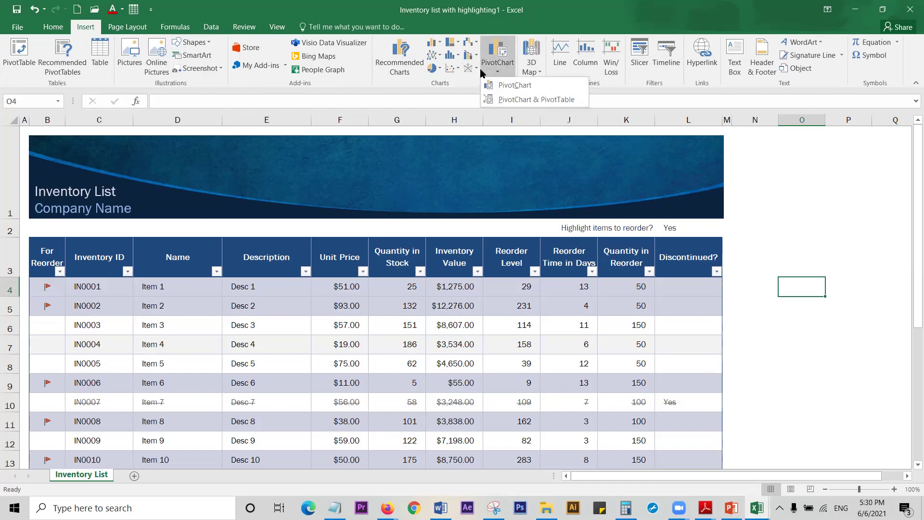
click(829, 176)
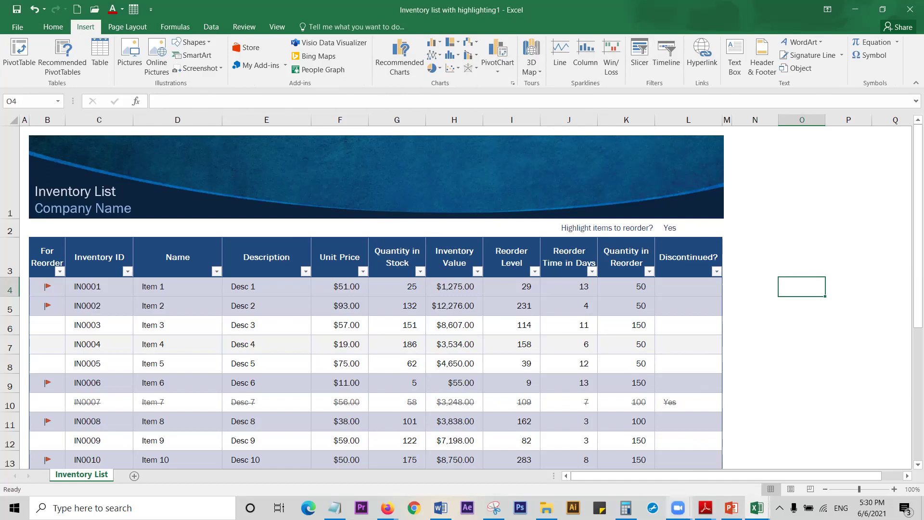
click(678, 508)
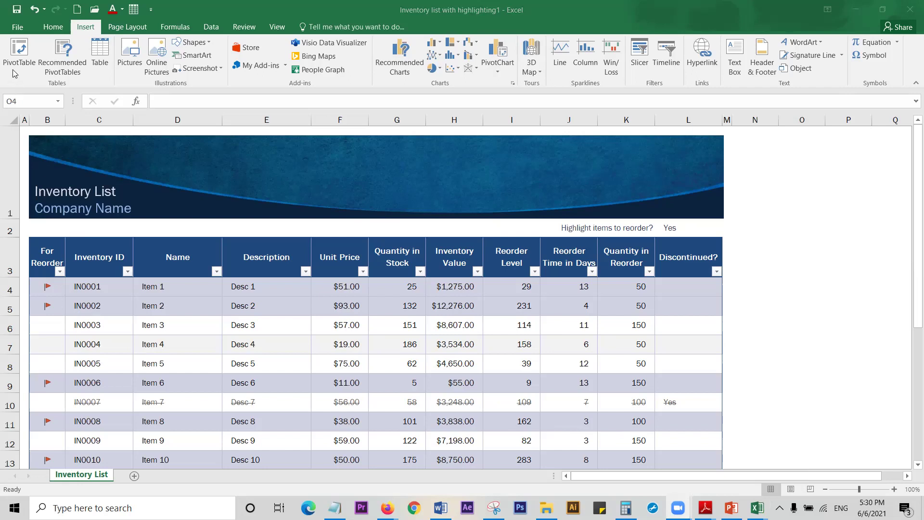
Step: Browse the Home, Data and Review tabs, then switch to the Book3.xlsx Daily Sales workbook
click(48, 26)
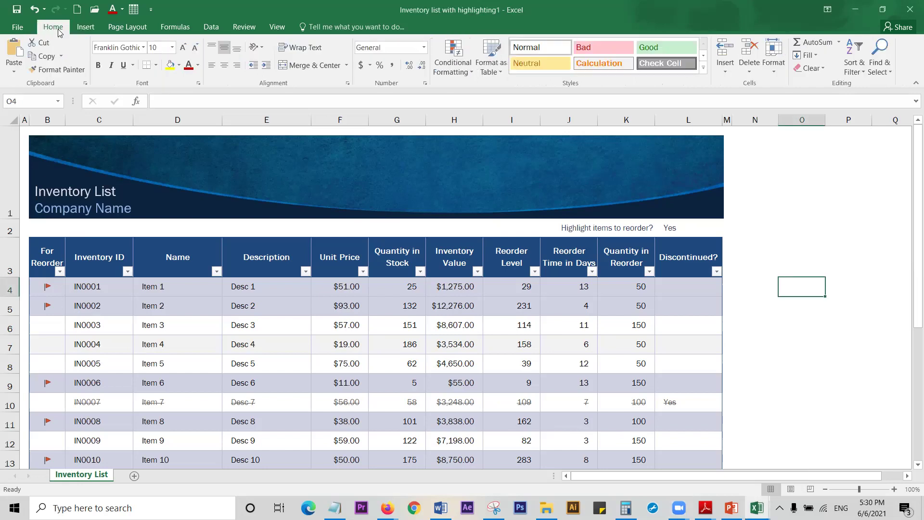
click(243, 27)
click(218, 29)
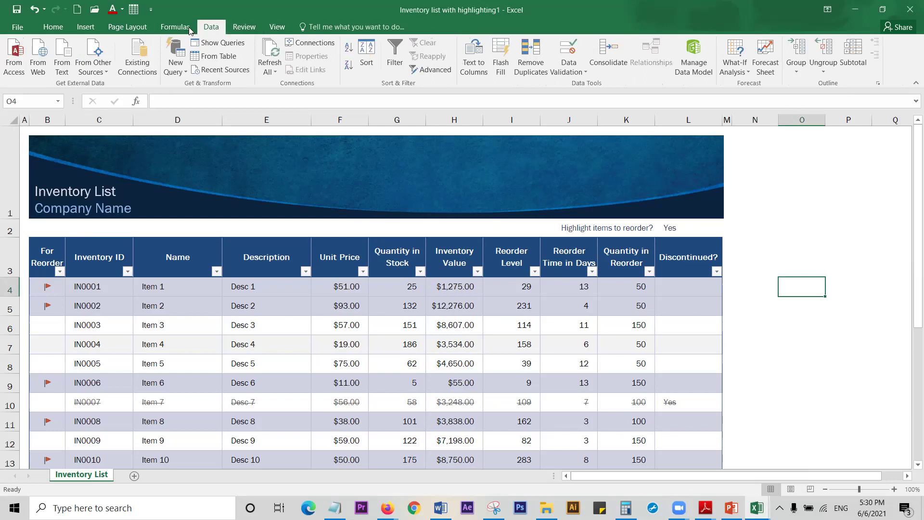
click(241, 27)
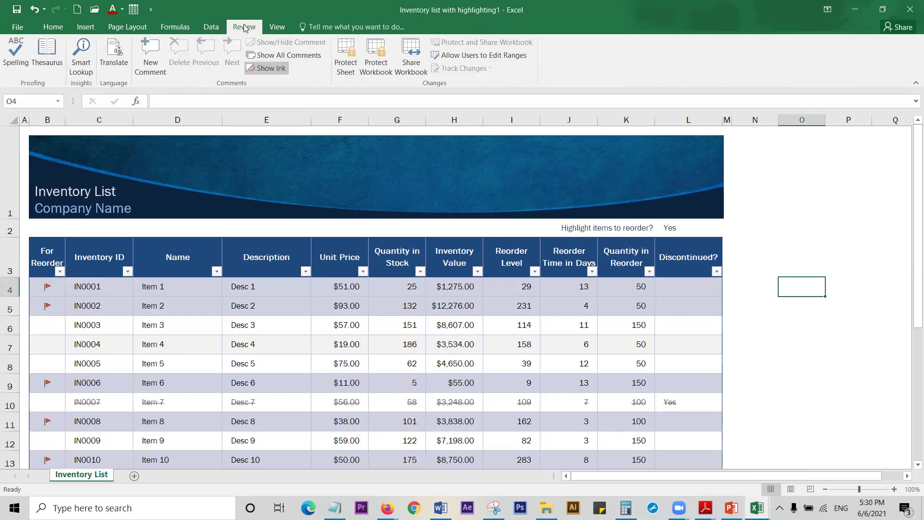
drag(806, 351, 802, 364)
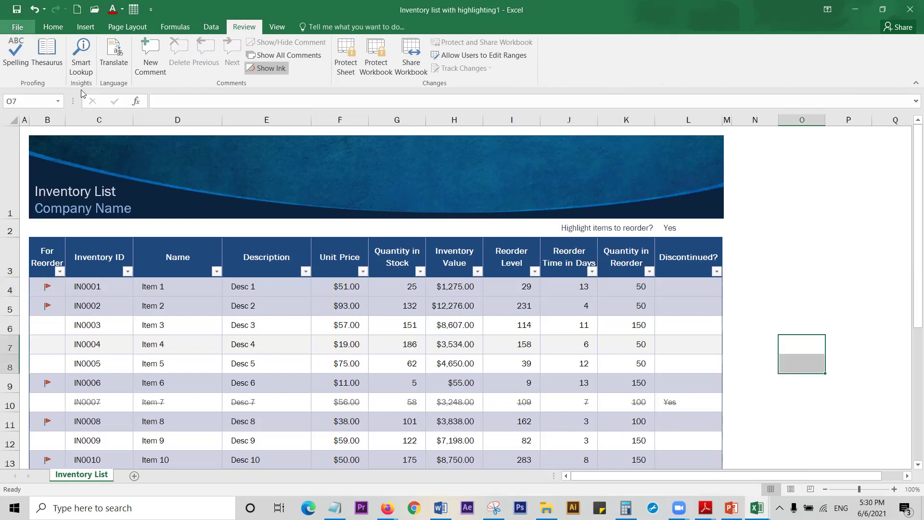
click(757, 508)
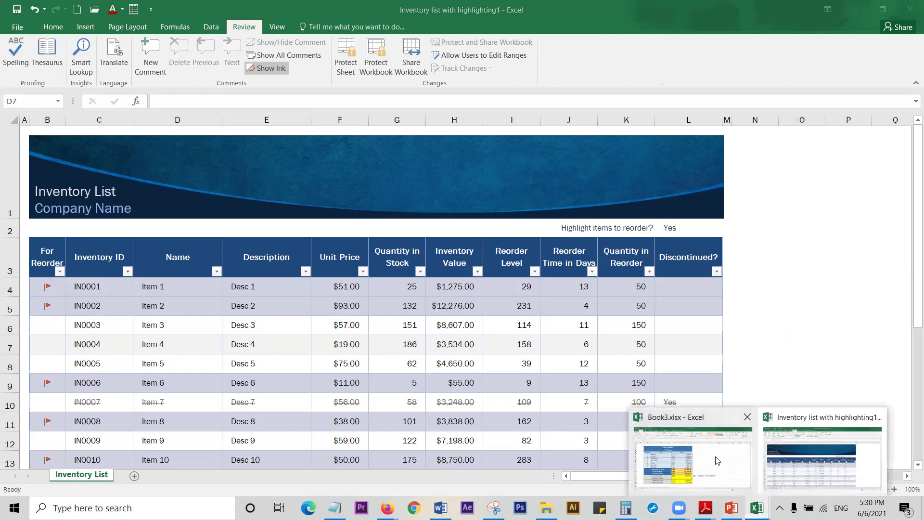
click(716, 460)
Step: Review the Protect Sheet options for DAILY SALES 7th Week and close without protecting
click(606, 267)
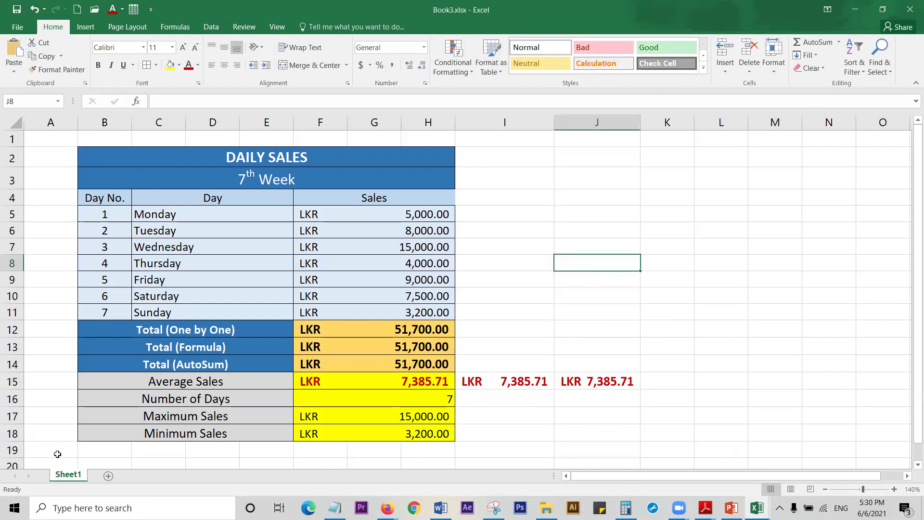
click(243, 27)
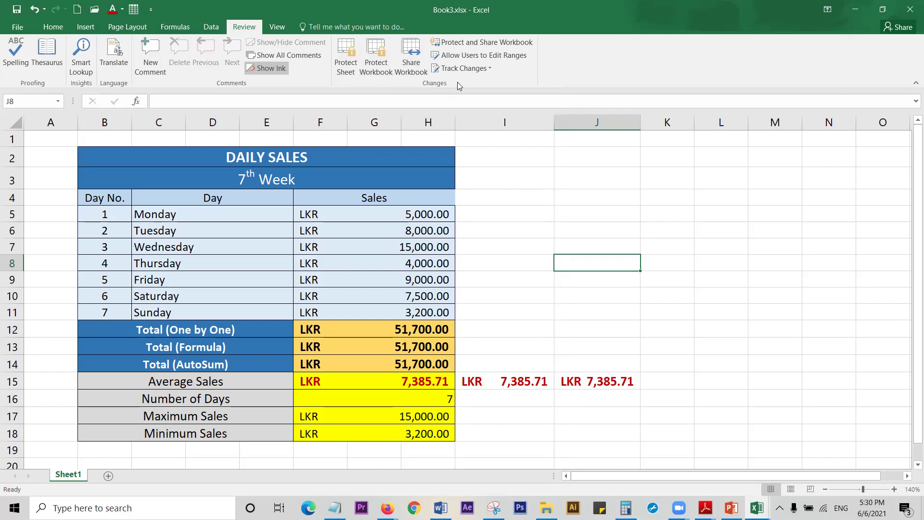
click(348, 49)
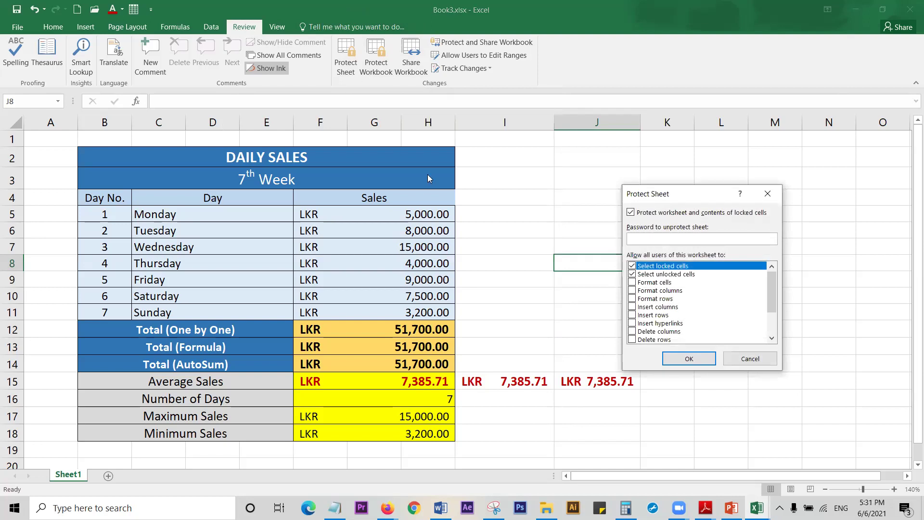
click(767, 193)
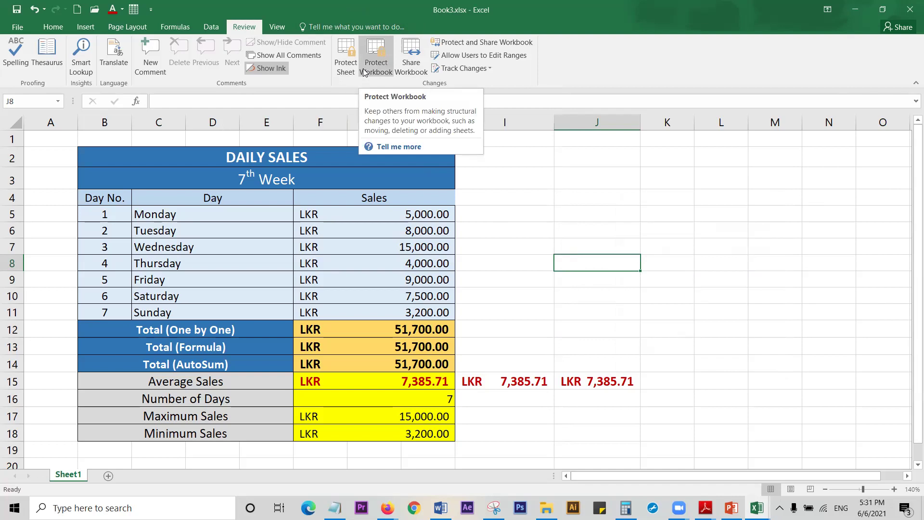
Step: Open Book3's Save As page listing This PC locations such as Desktop
click(18, 27)
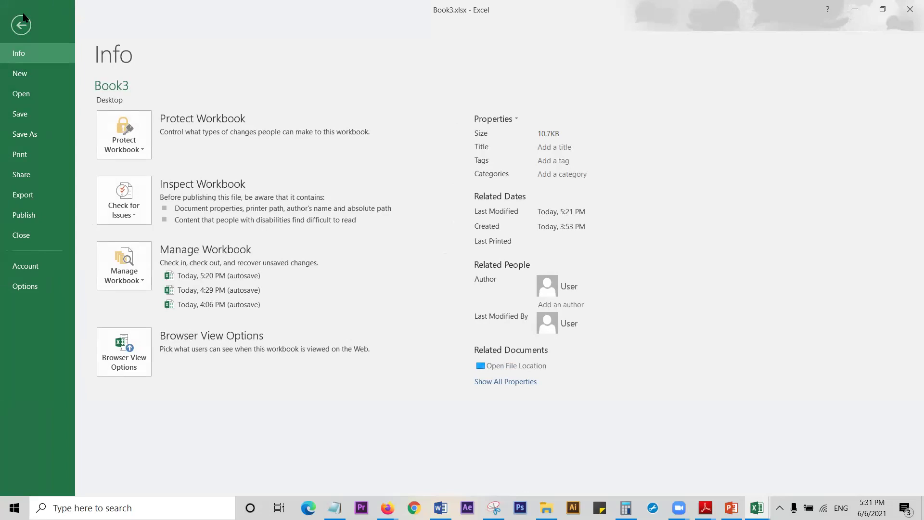
click(20, 28)
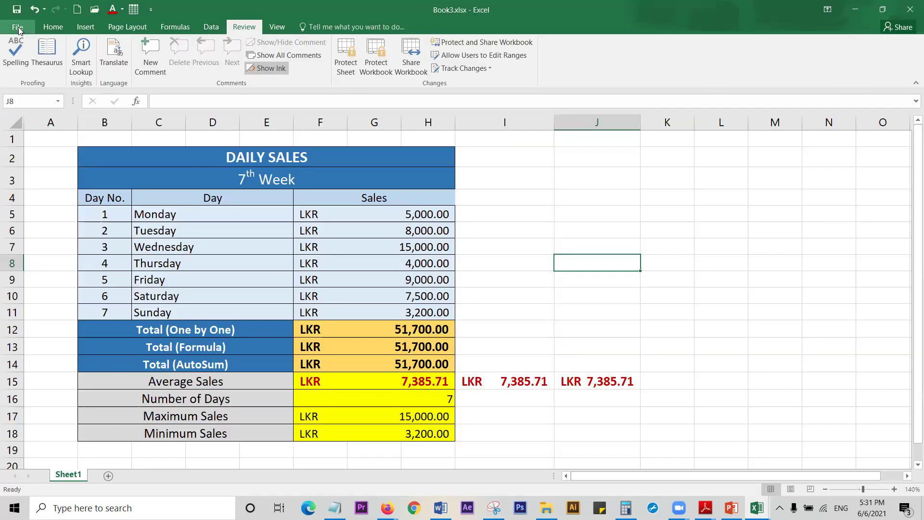
click(57, 29)
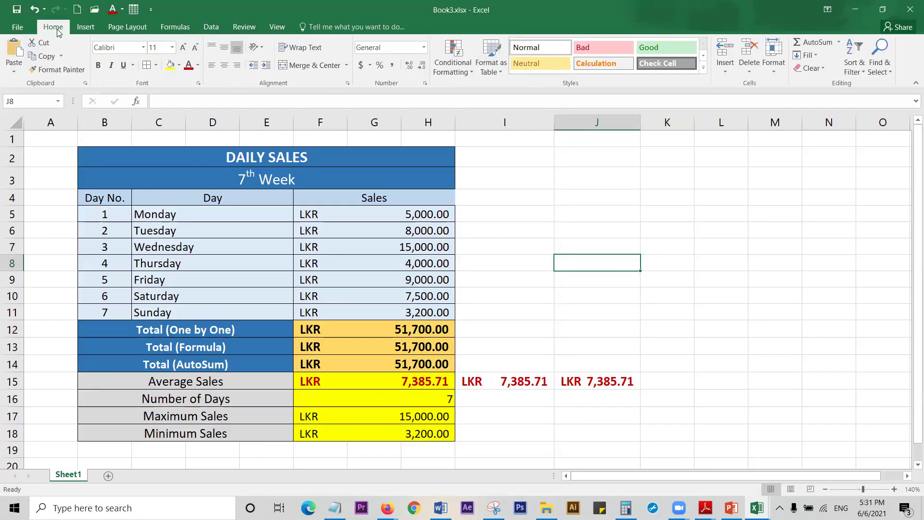
click(245, 29)
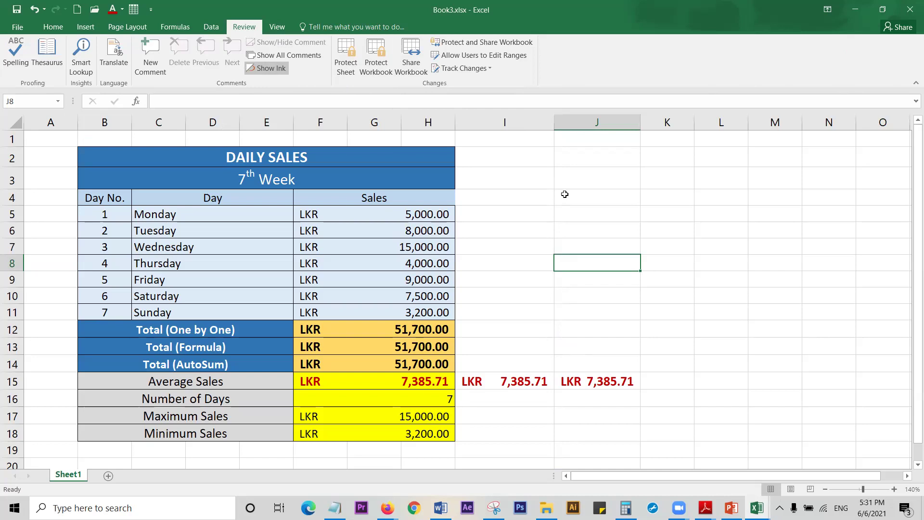
click(13, 26)
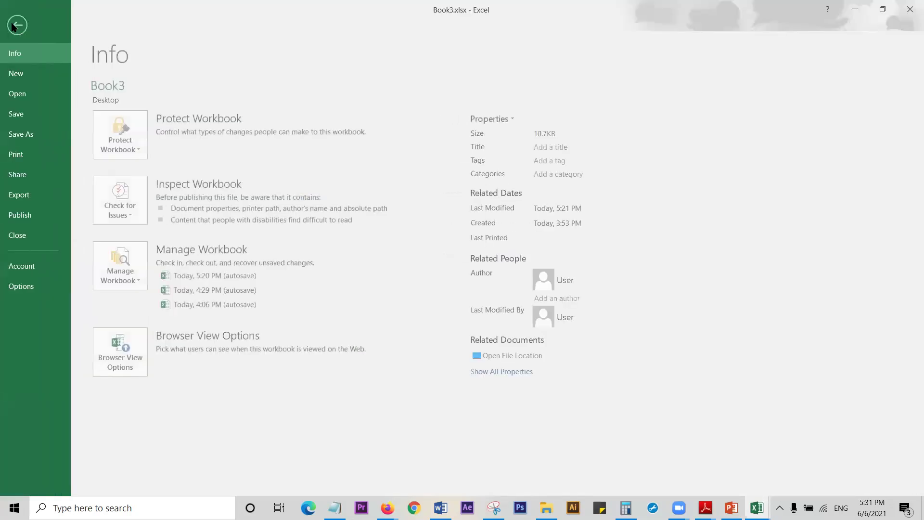
click(37, 135)
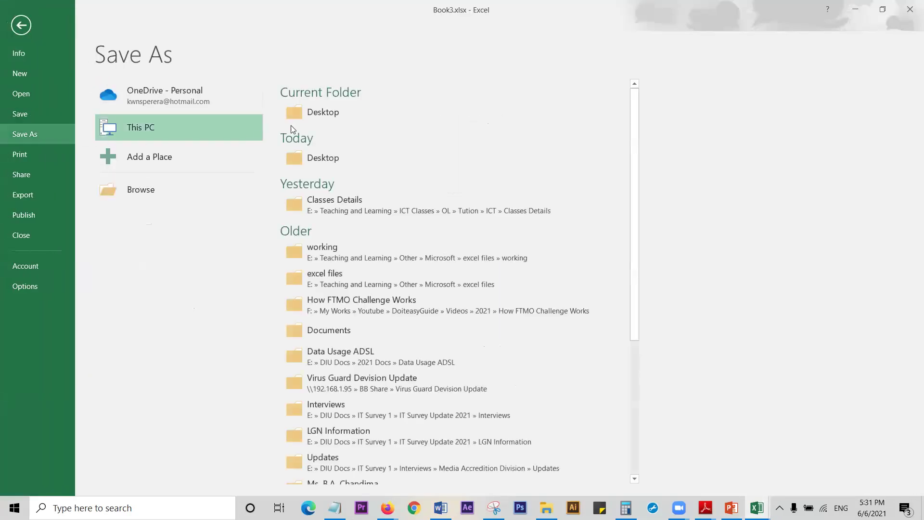
Step: Open the Save As dialog for the Desktop folder, after cancelling and retrying once
click(324, 118)
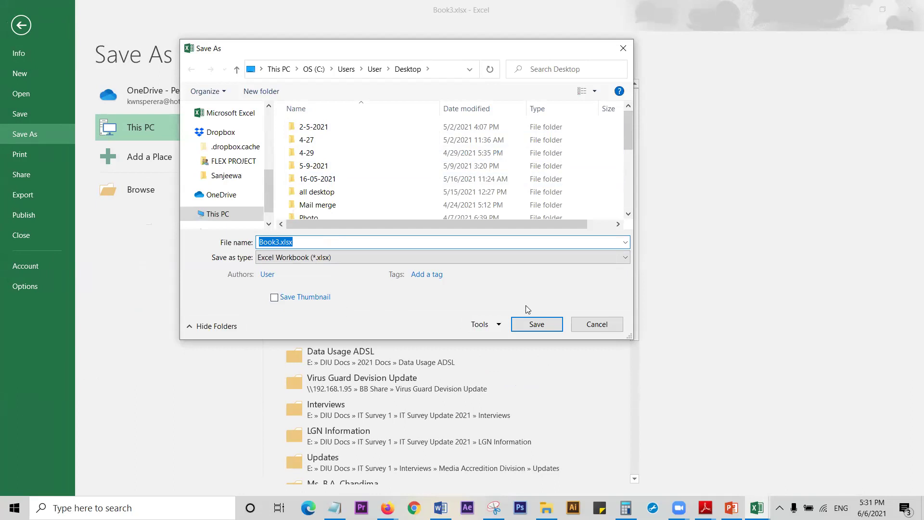
click(597, 325)
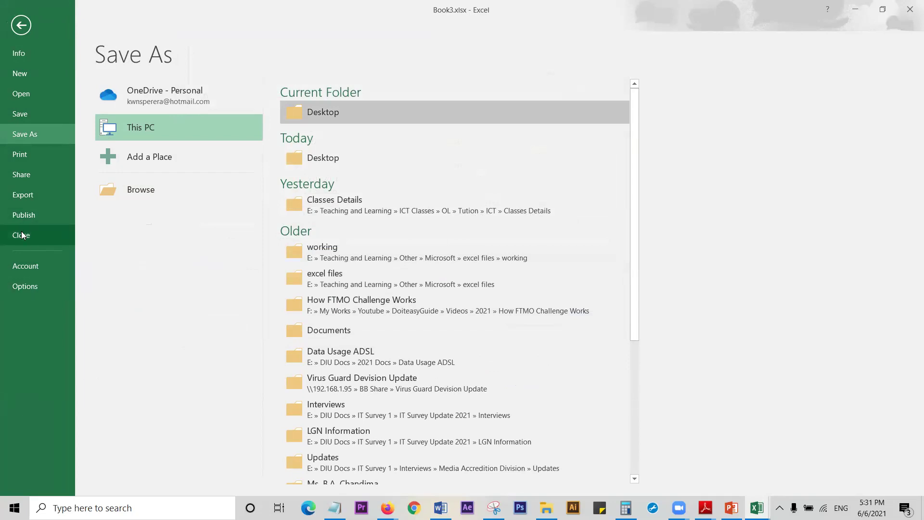
click(18, 134)
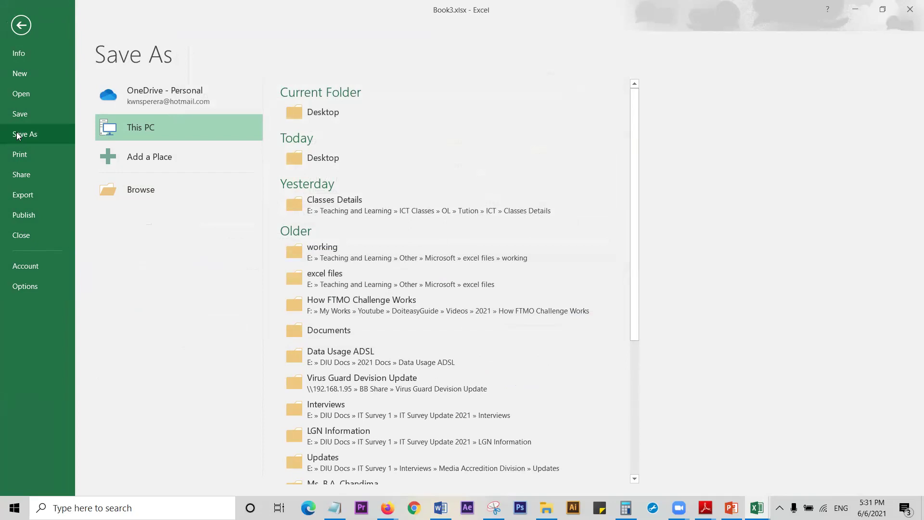
click(335, 116)
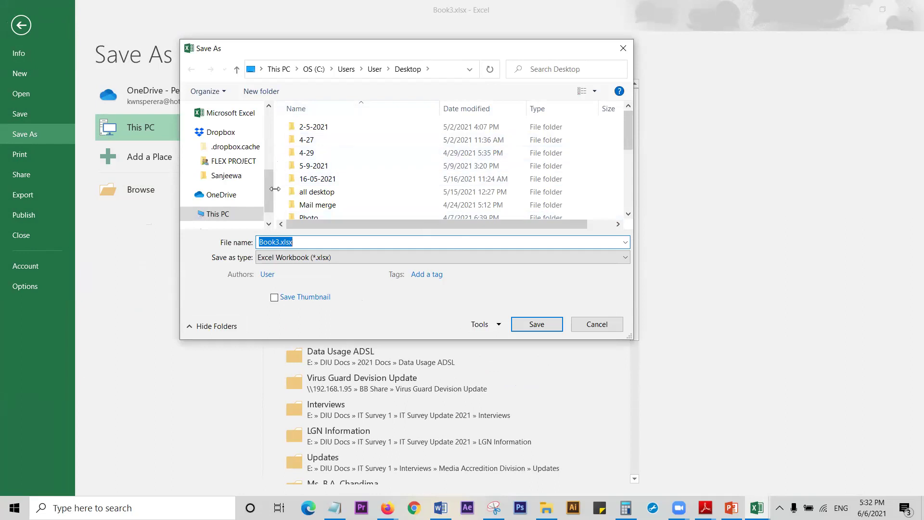
Step: View the General Options password to open and modify fields, then close them unset
click(495, 328)
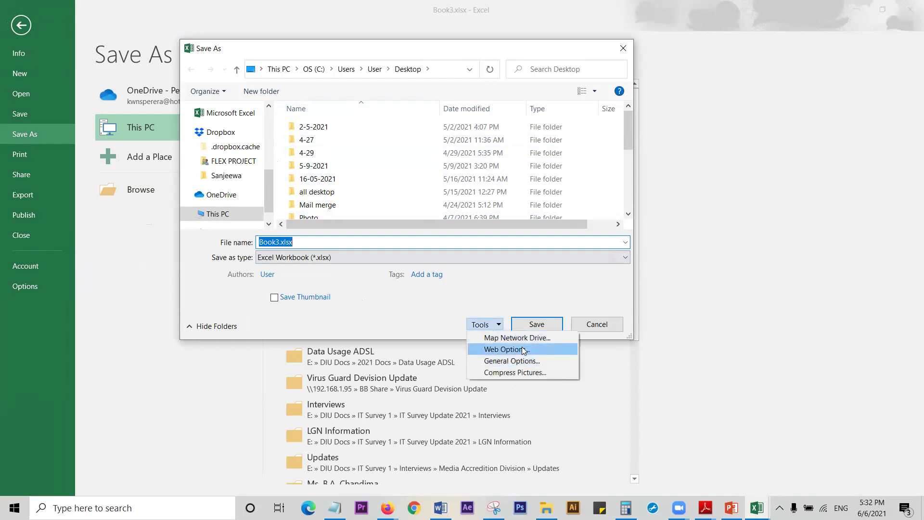
click(530, 360)
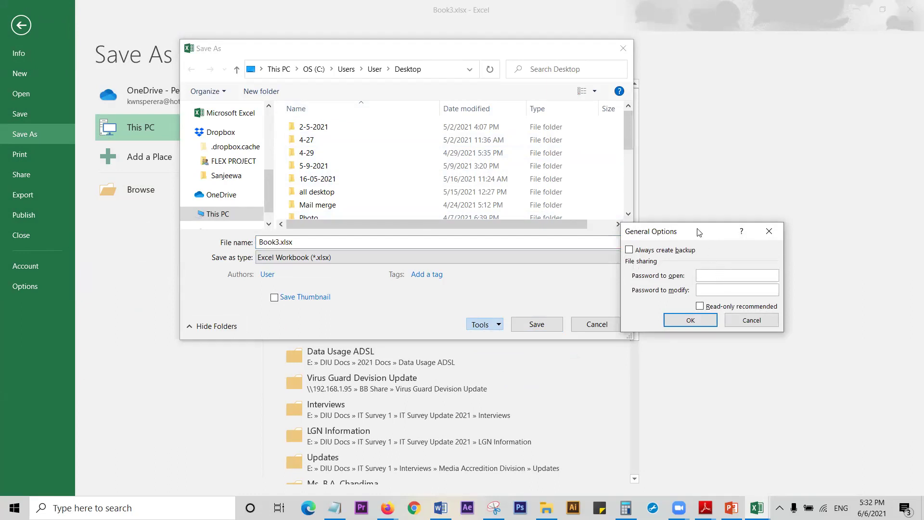
drag(699, 232, 681, 184)
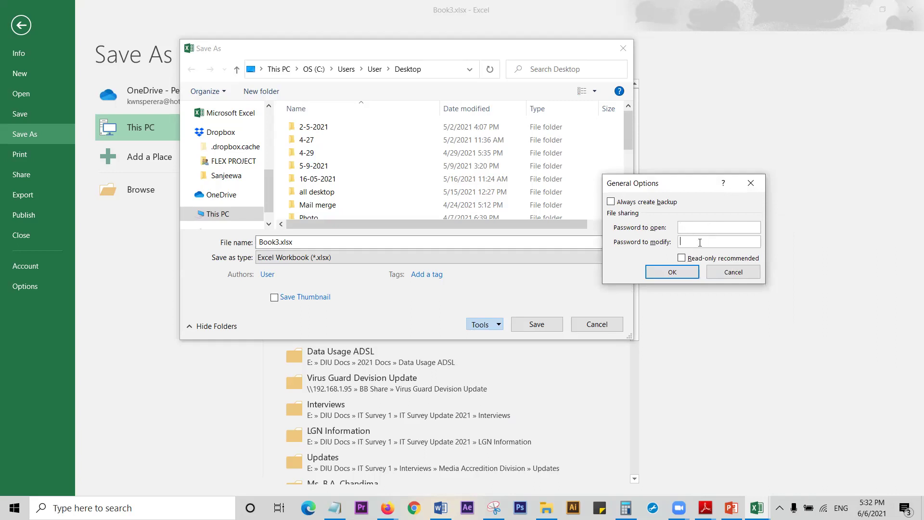
click(722, 272)
Step: Cancel the Save As dialog without saving and return to the Daily Sales sheet
click(497, 324)
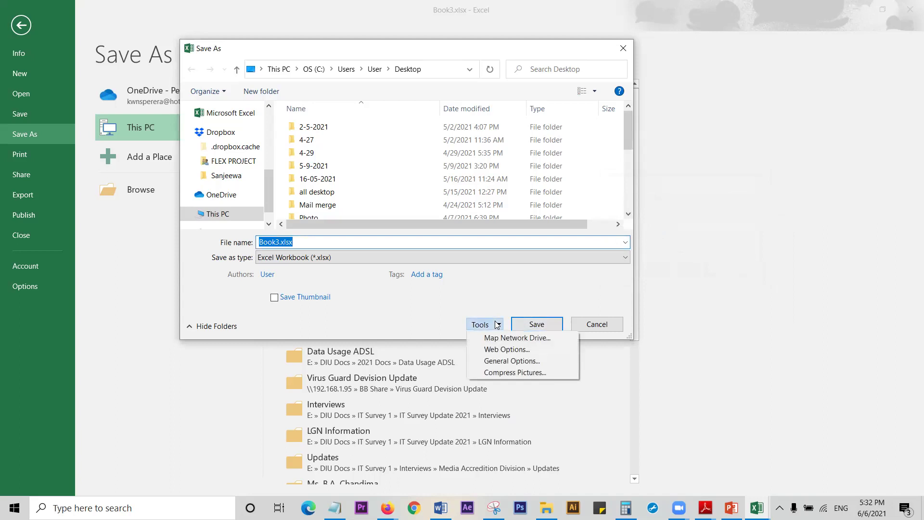
click(479, 288)
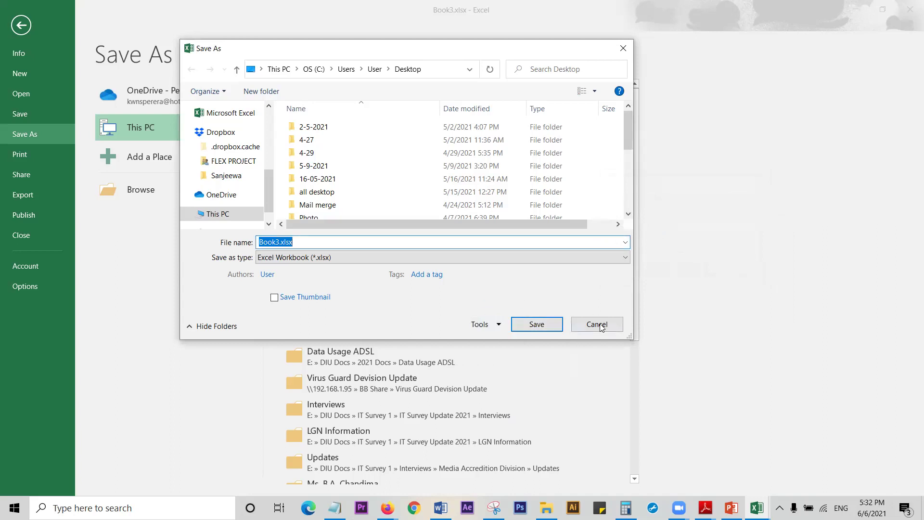
click(597, 325)
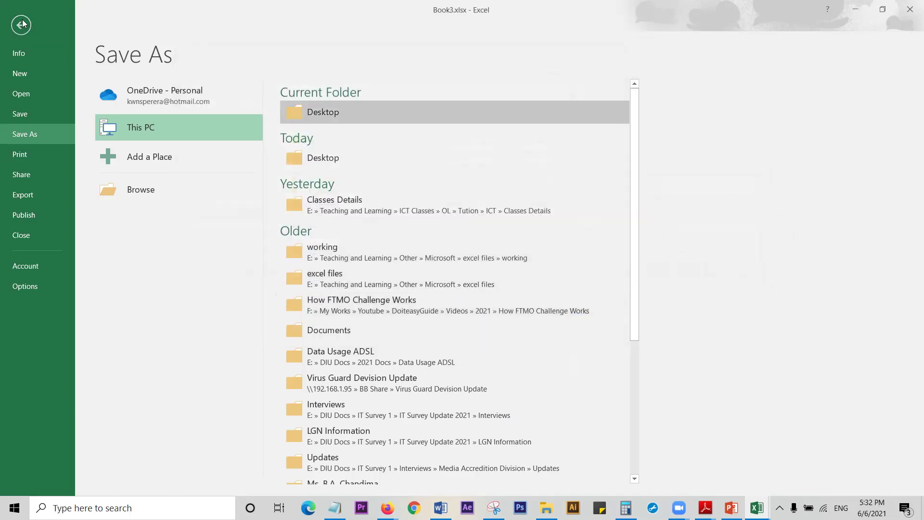
click(21, 26)
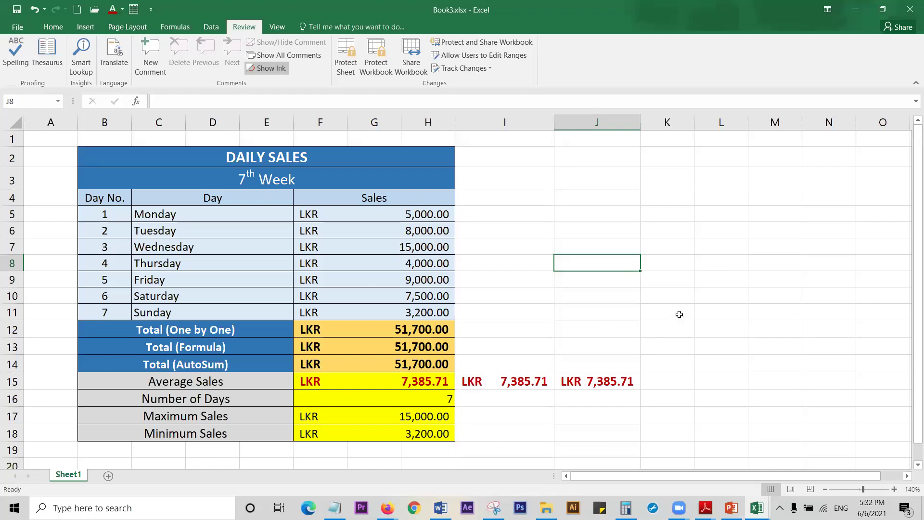